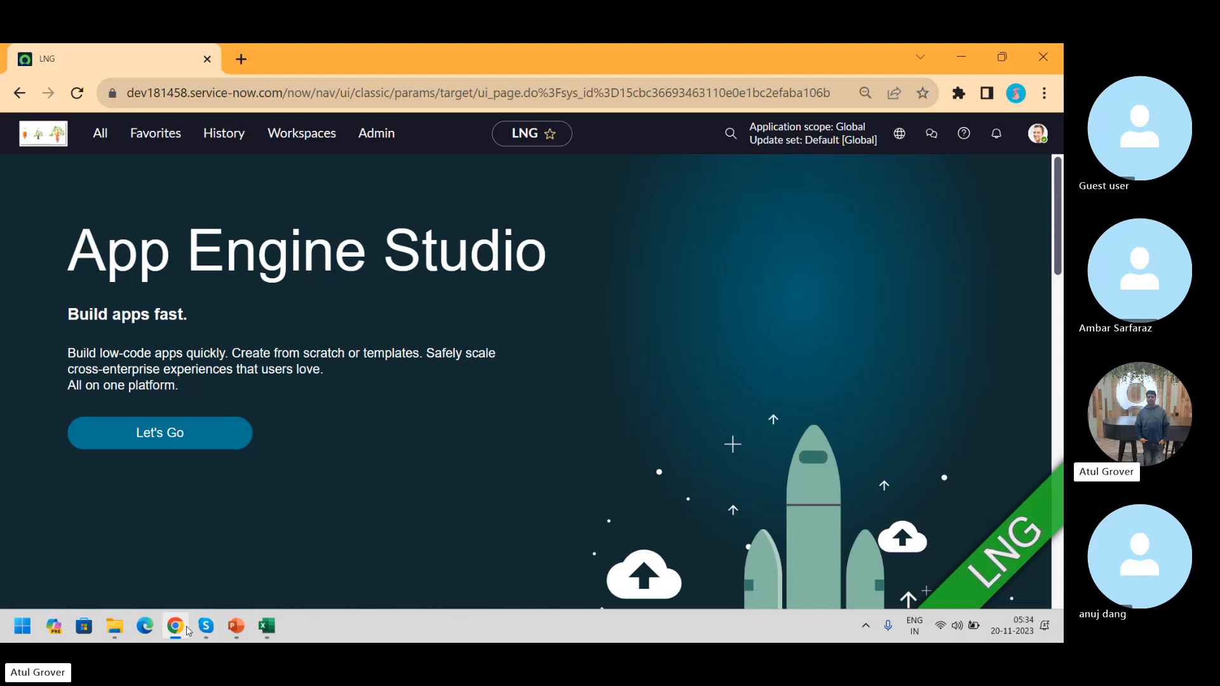
pyautogui.hotkey('alt', 'Tab')
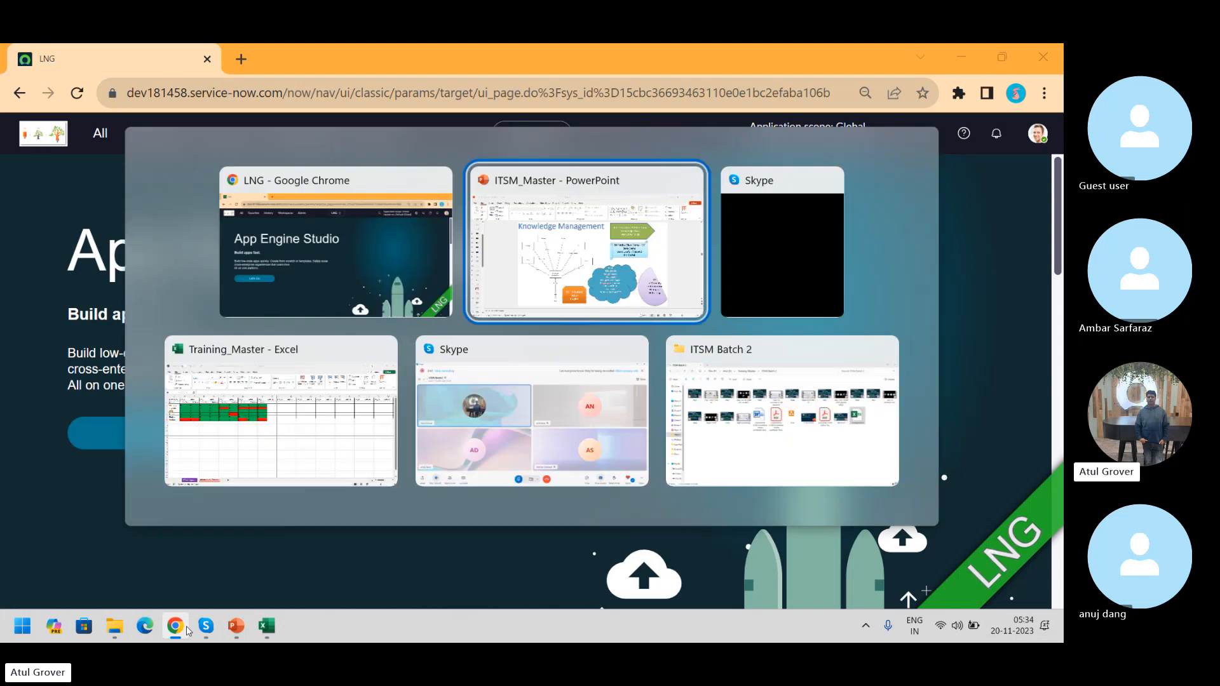
pyautogui.hotkey('alt', 'Tab')
pyautogui.hotkey('alt', 'Tab')
pyautogui.hotkey('alt', 'Tab')
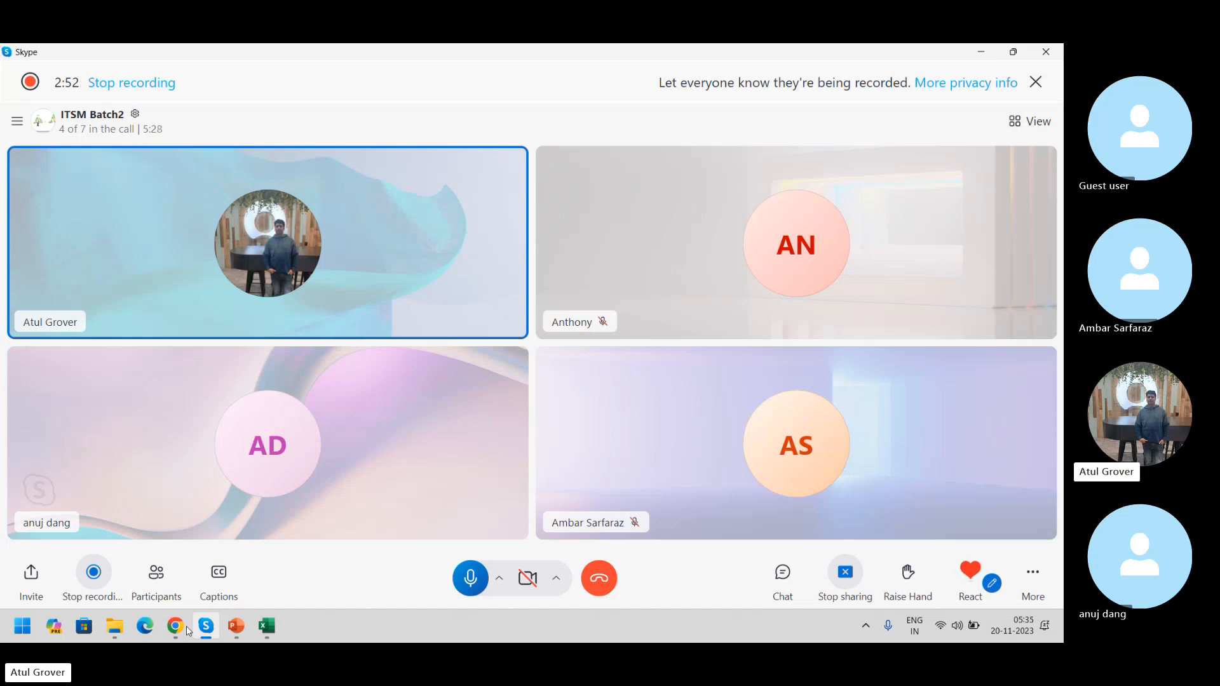
pyautogui.hotkey('alt', 'Tab')
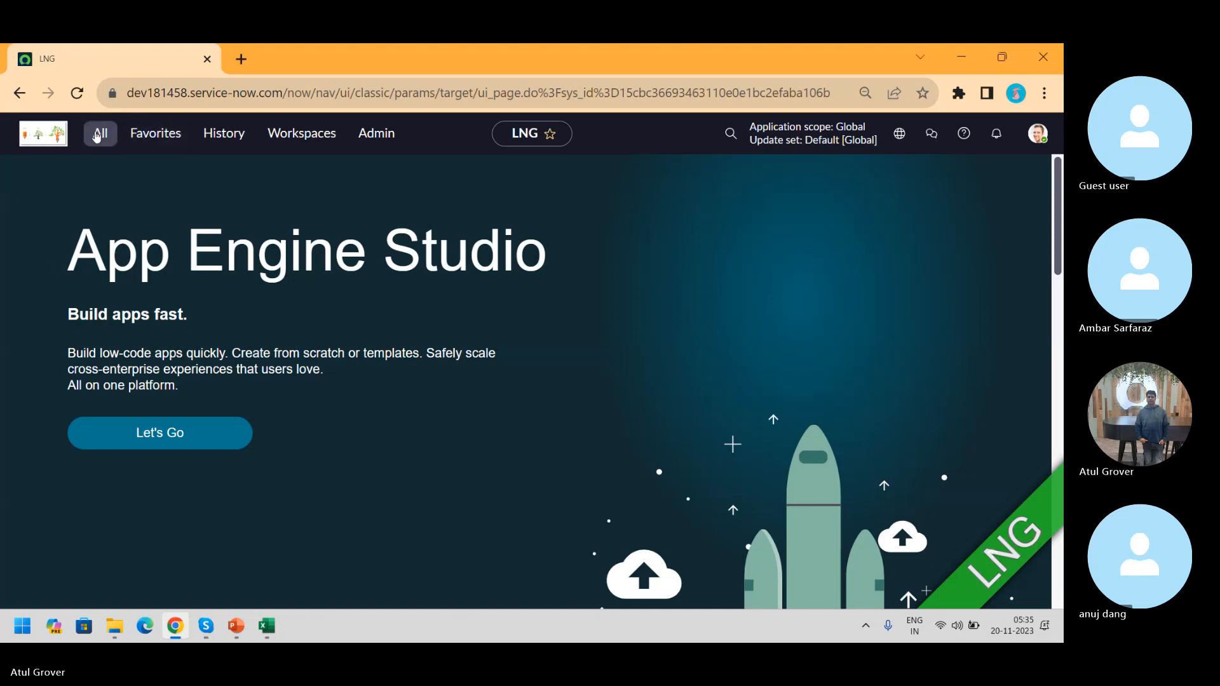
# - Find the Knowledge Bases module under Now Mobile App, open its list and remove the portal filter to show all records
pyautogui.click(97, 135)
pyautogui.write('knolw')
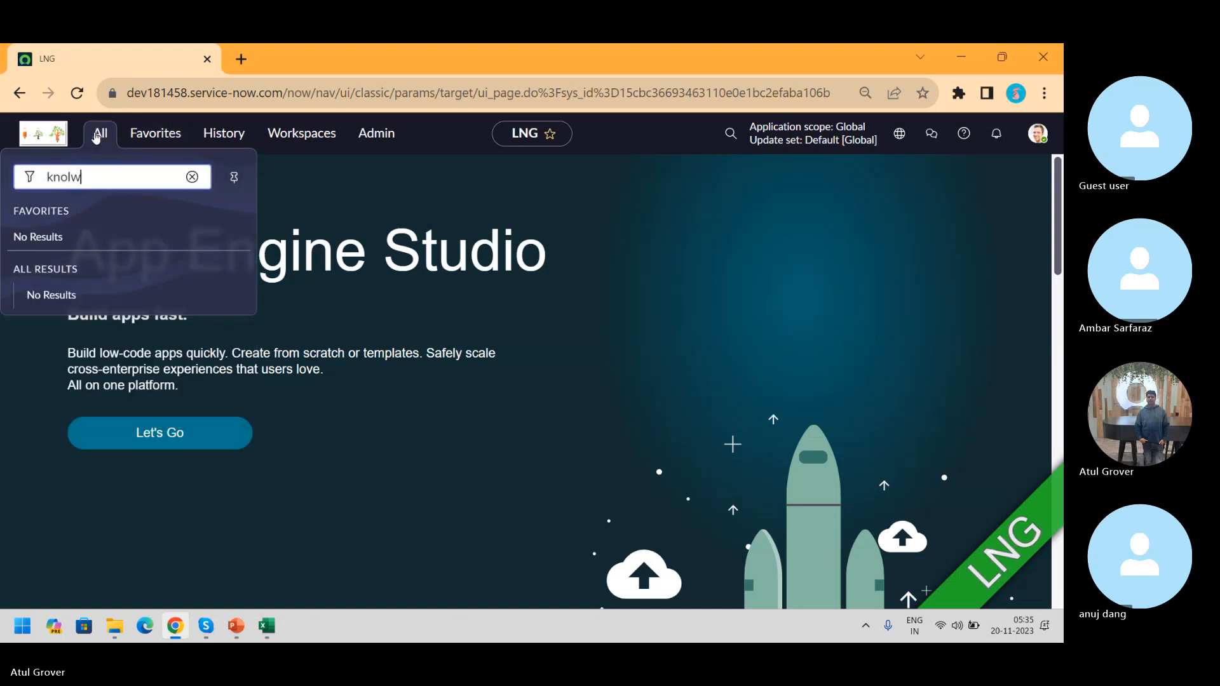
pyautogui.press('BackSpace')
pyautogui.press('BackSpace')
pyautogui.write('wl')
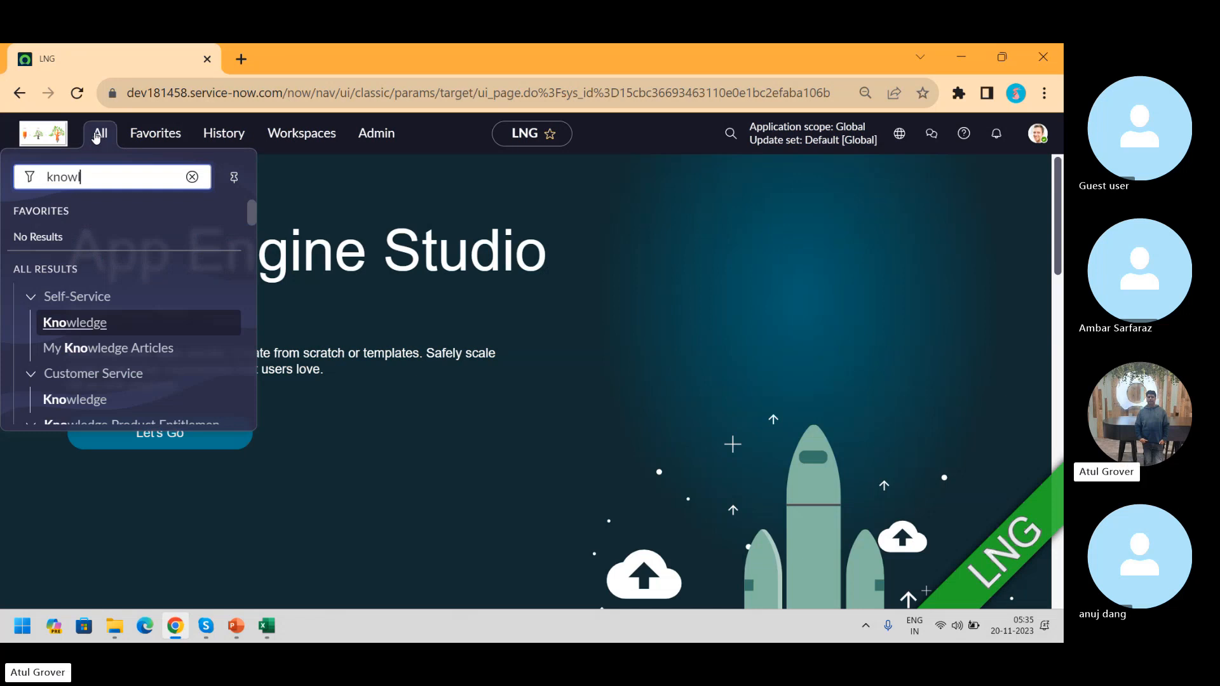
pyautogui.write('e')
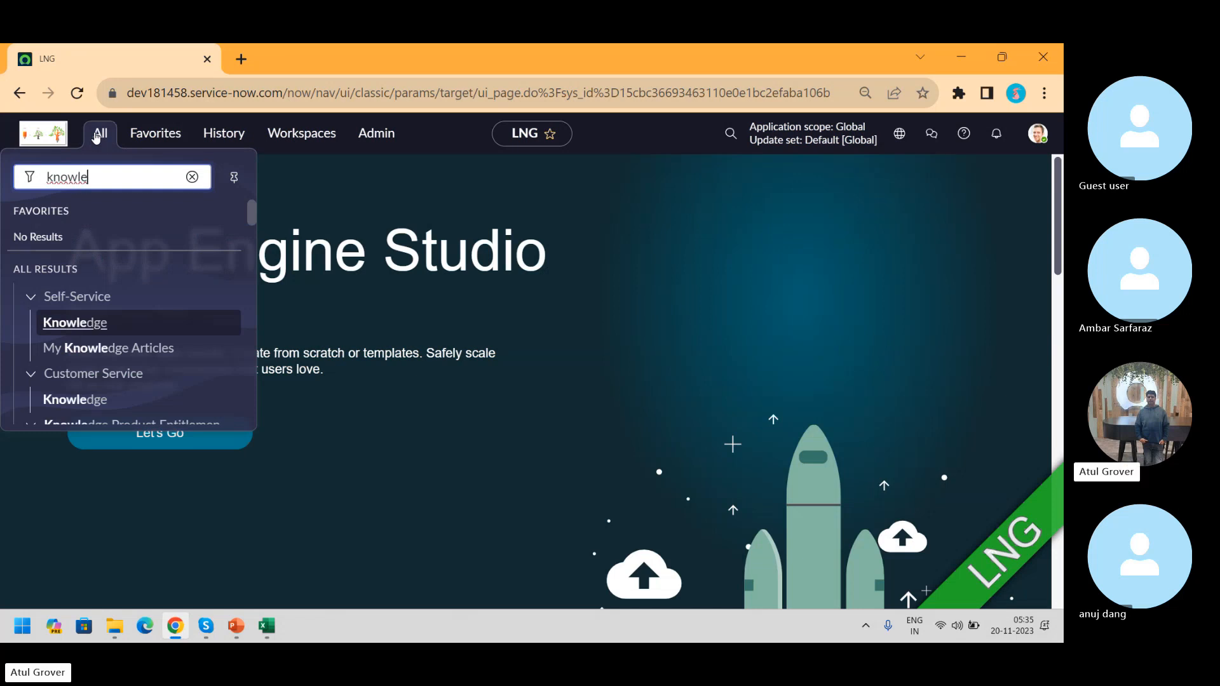
pyautogui.moveTo(252, 215); pyautogui.dragTo(251, 253)
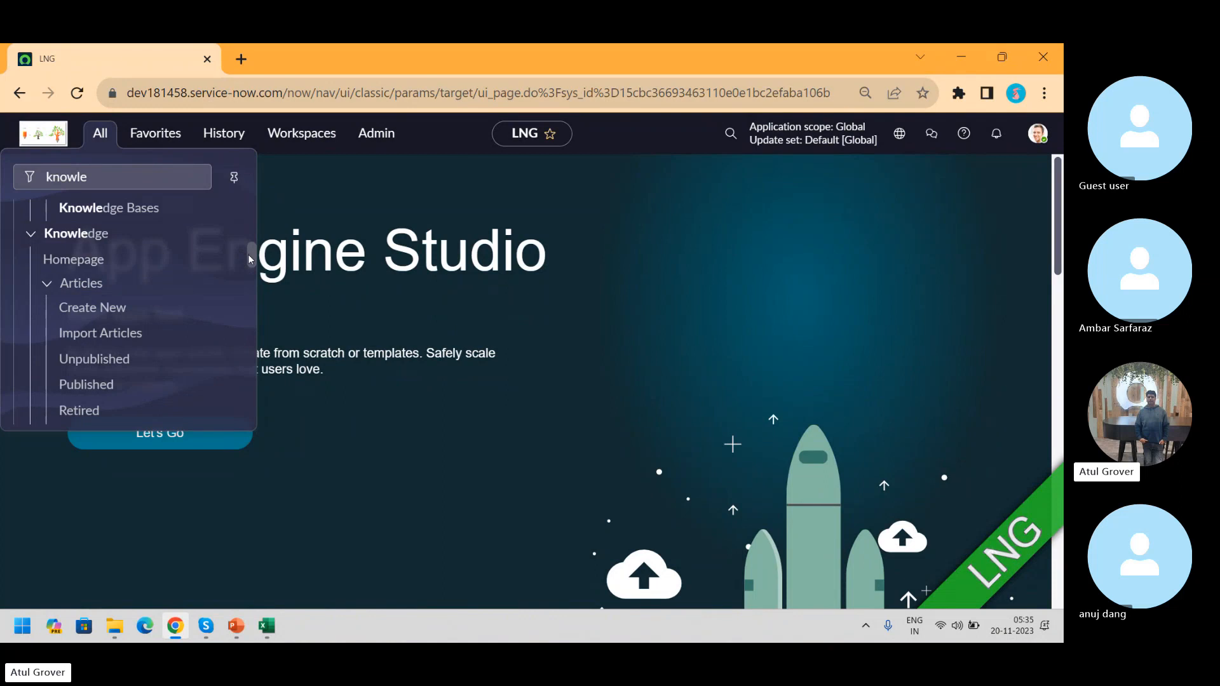
pyautogui.moveTo(249, 255); pyautogui.dragTo(248, 249)
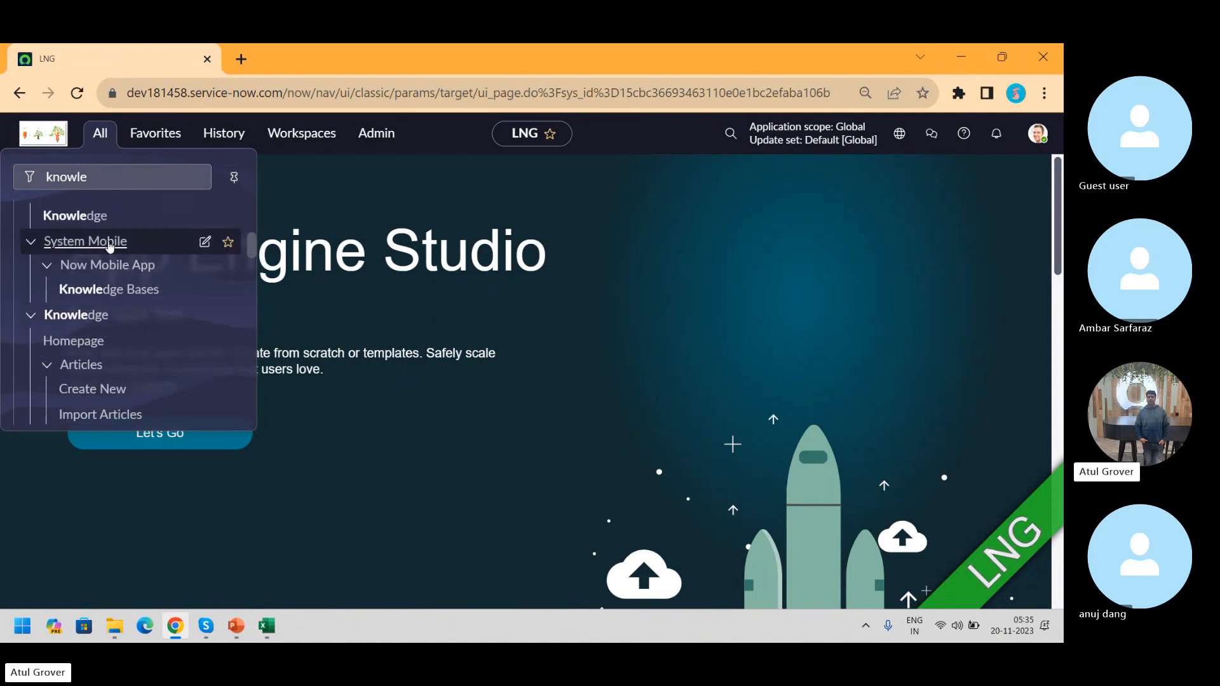
pyautogui.click(125, 291)
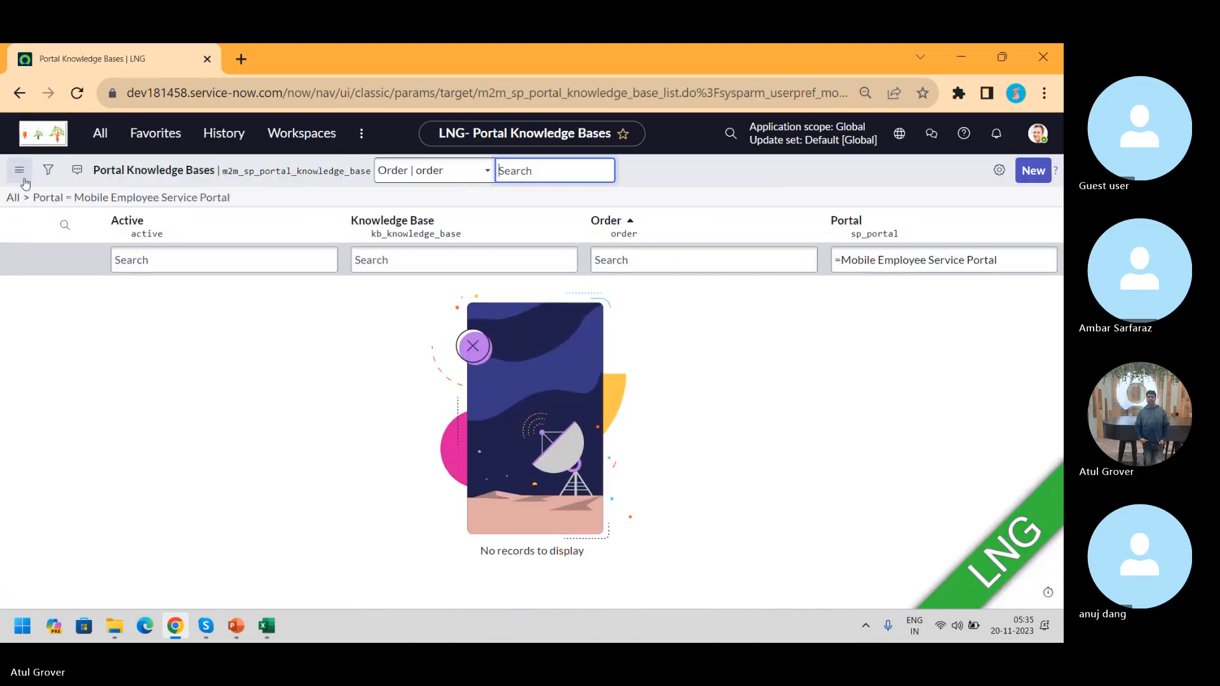
pyautogui.click(13, 199)
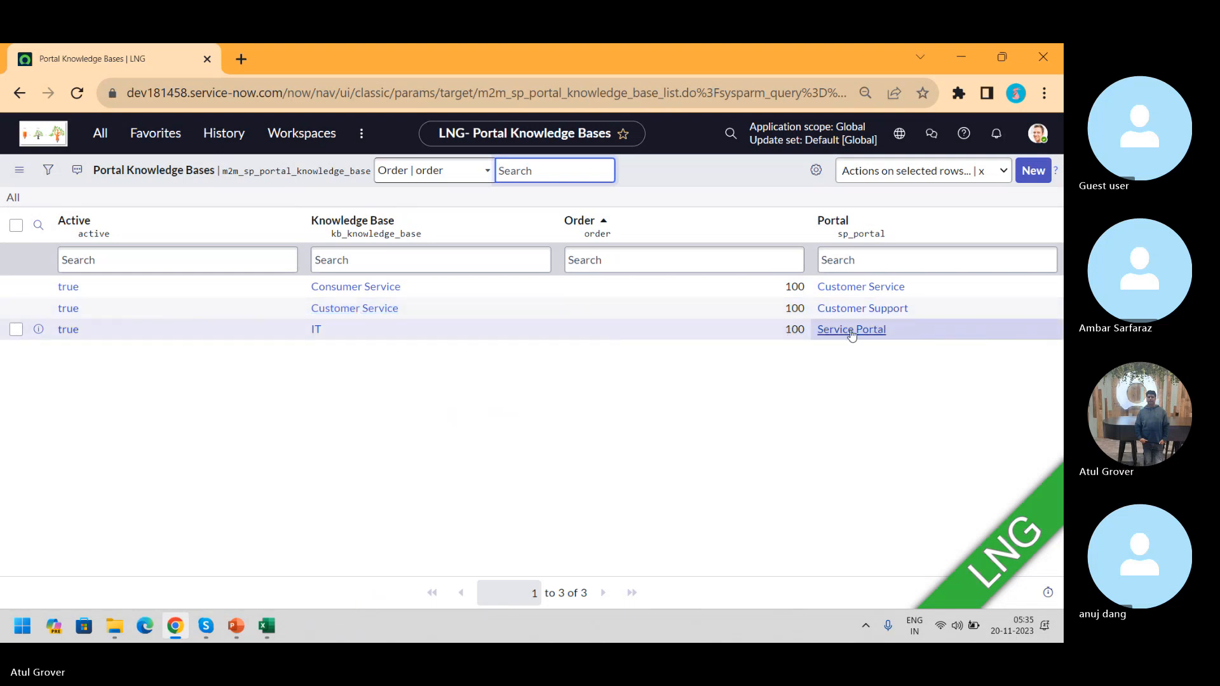
# - Open the Service Portal at dev181458.service-now.com/sp in a new browser tab and view its Knowledge page
pyautogui.click(237, 61)
pyautogui.write('dev181458.service-now.com')
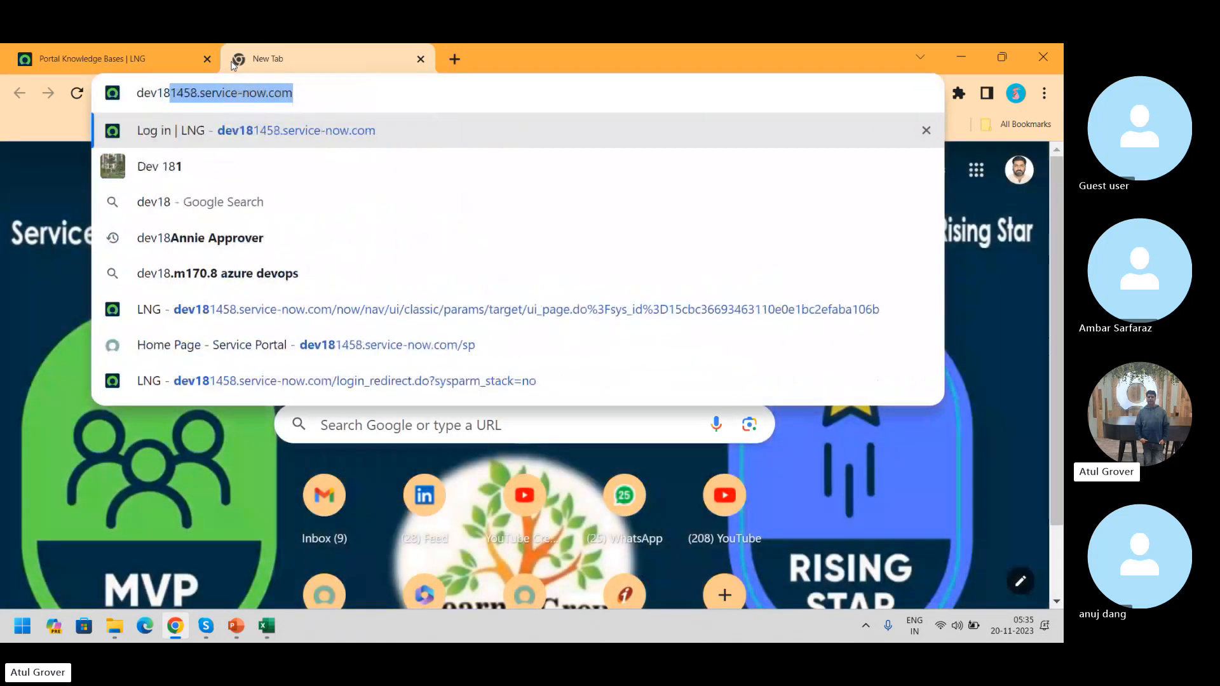
pyautogui.press('Right')
pyautogui.press('Right')
pyautogui.press('Return')
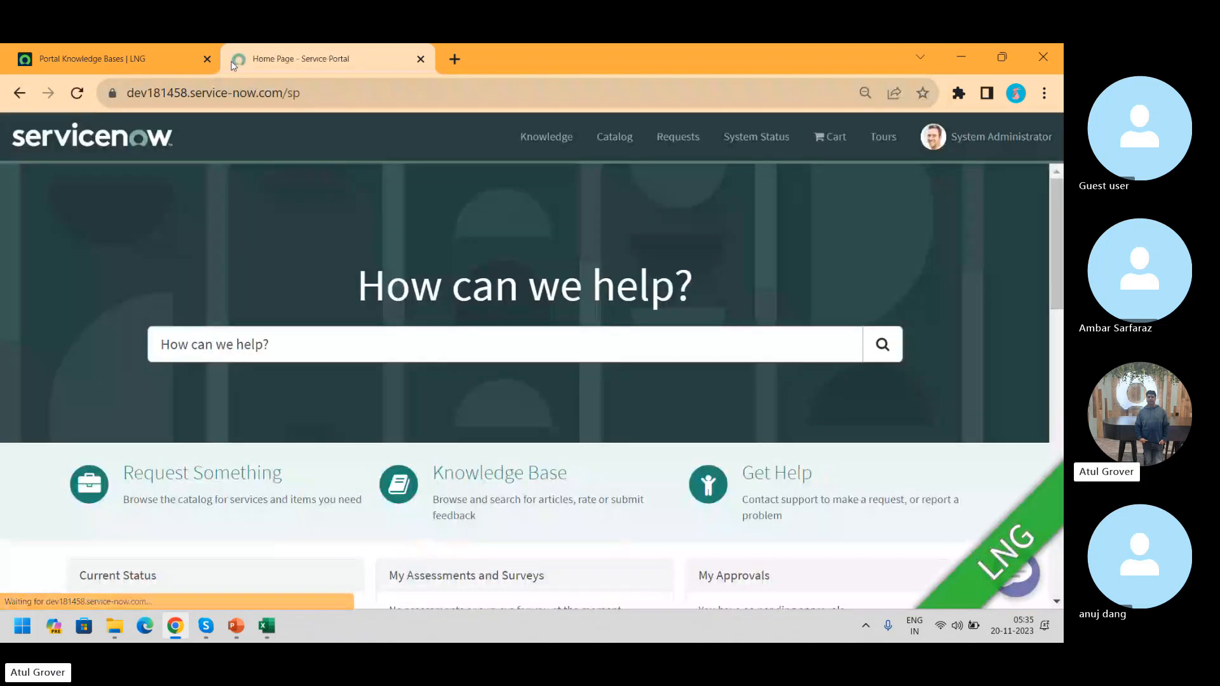
pyautogui.click(559, 138)
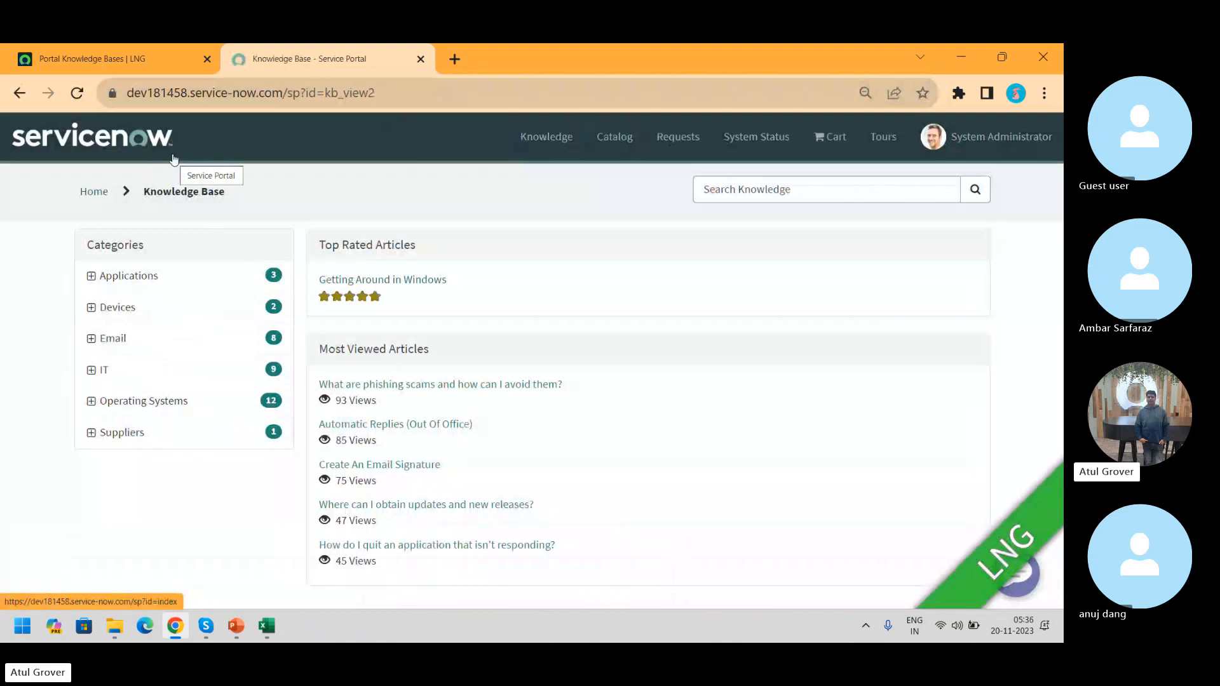
pyautogui.click(112, 61)
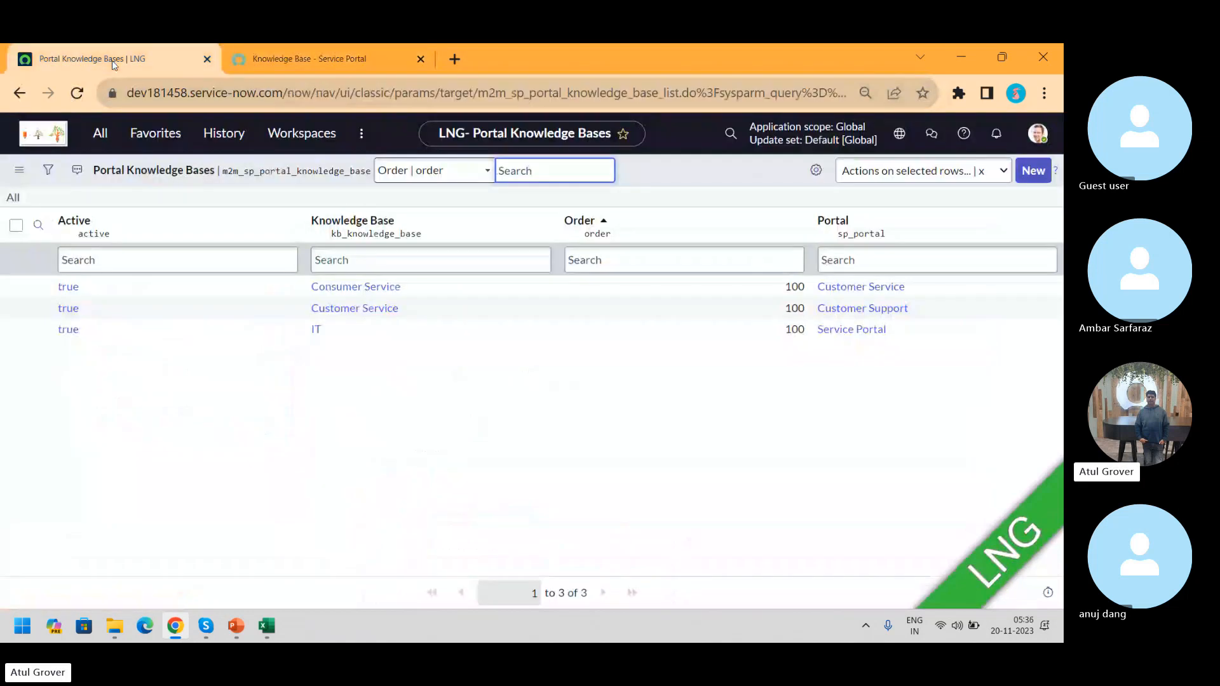
pyautogui.click(1043, 171)
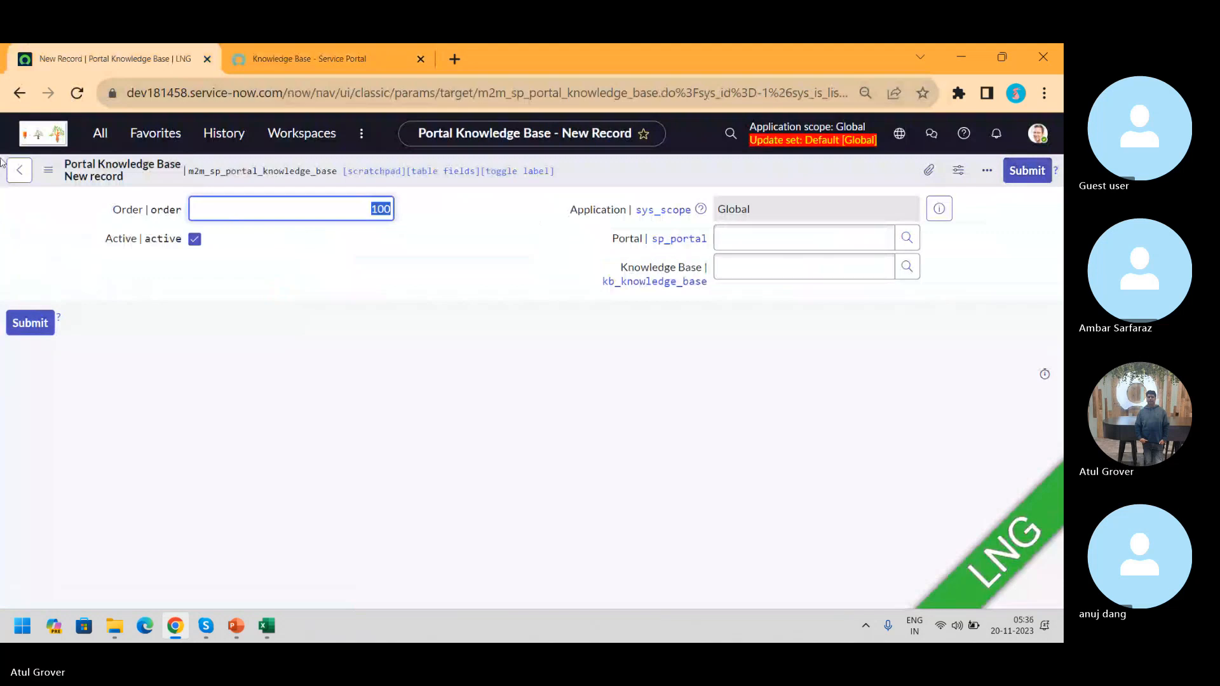
pyautogui.click(19, 94)
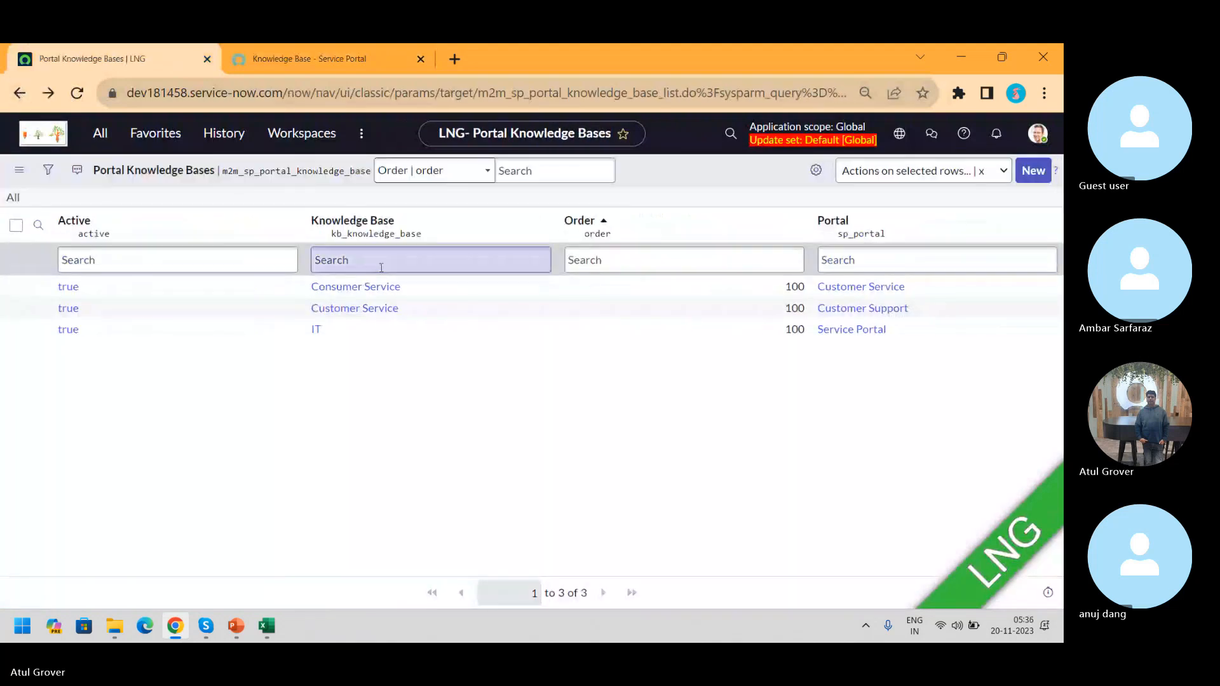
pyautogui.click(1031, 172)
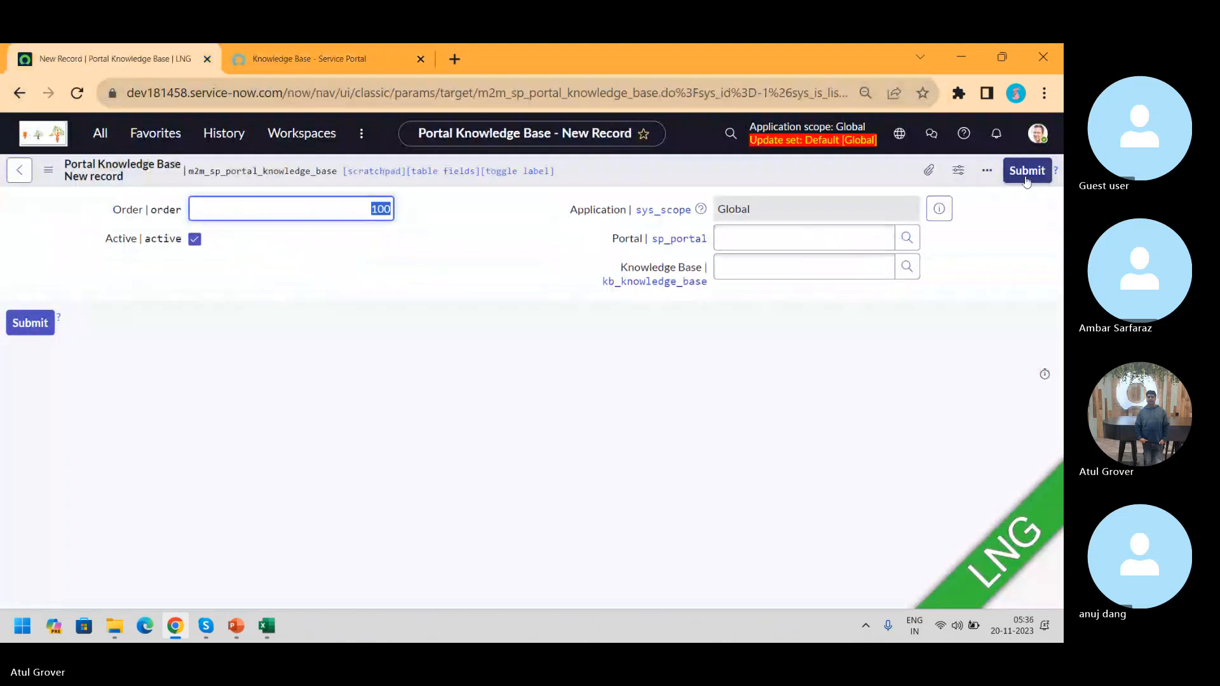
# - Open the Knowledge Bases list under Knowledge Administration and start a new knowledge base record
pyautogui.click(99, 133)
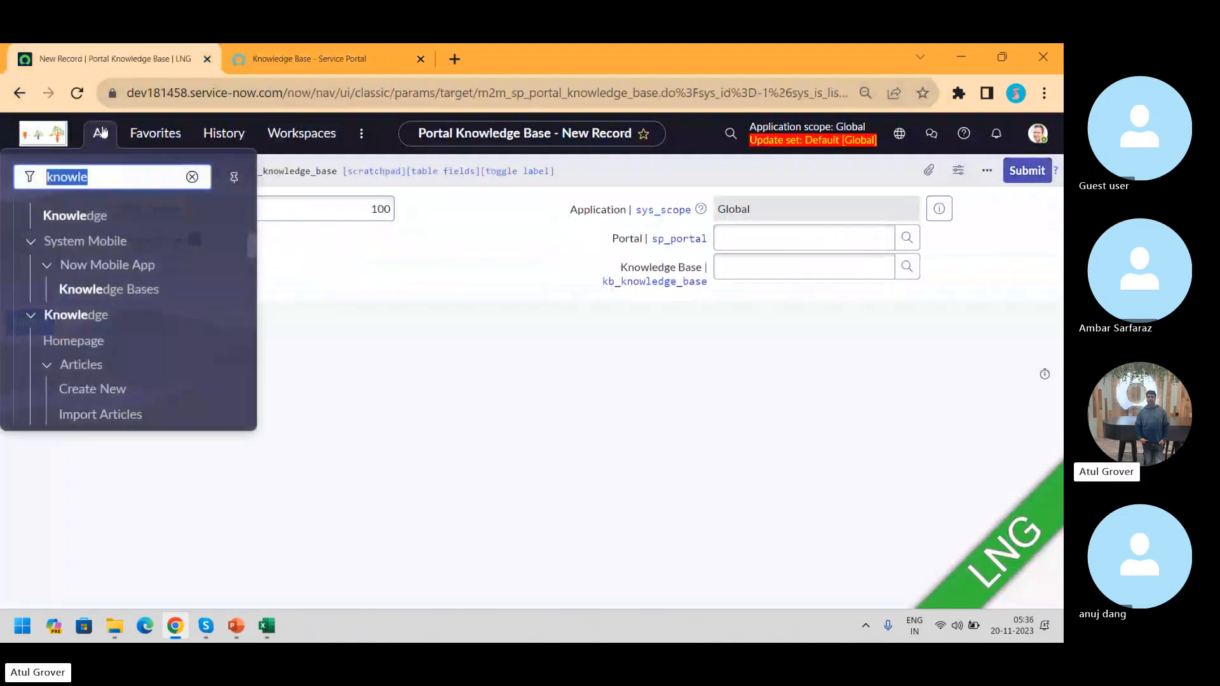
pyautogui.click(113, 170)
pyautogui.write('dge b')
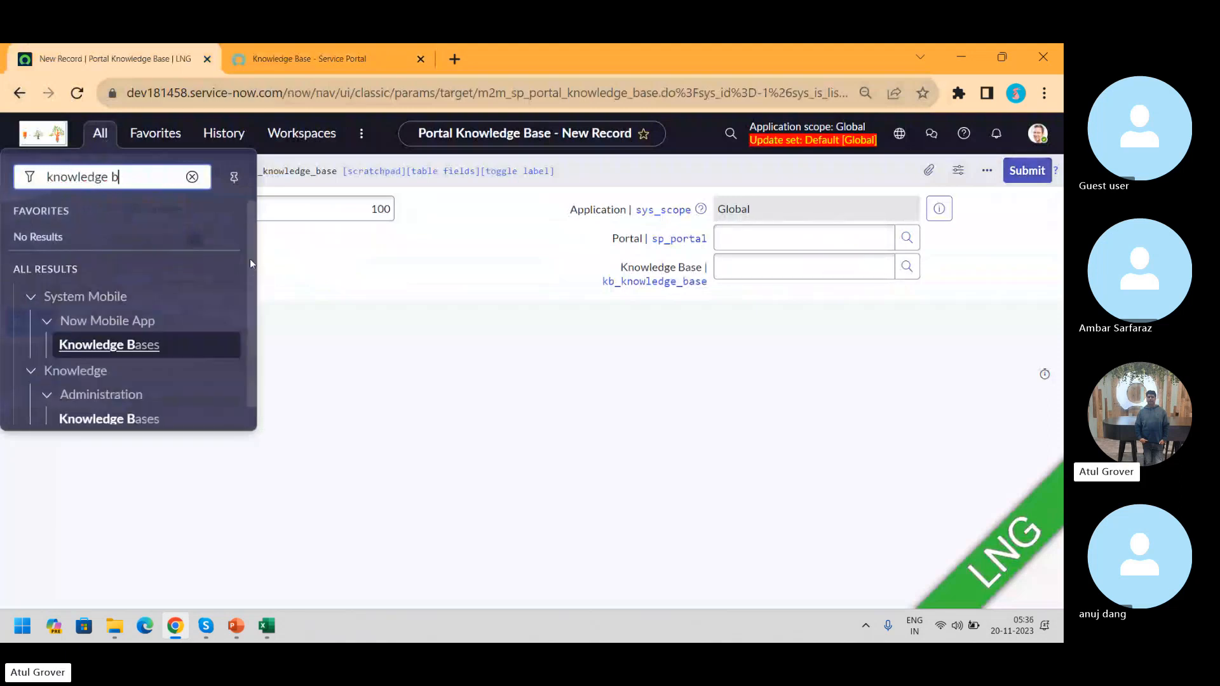
pyautogui.click(129, 420)
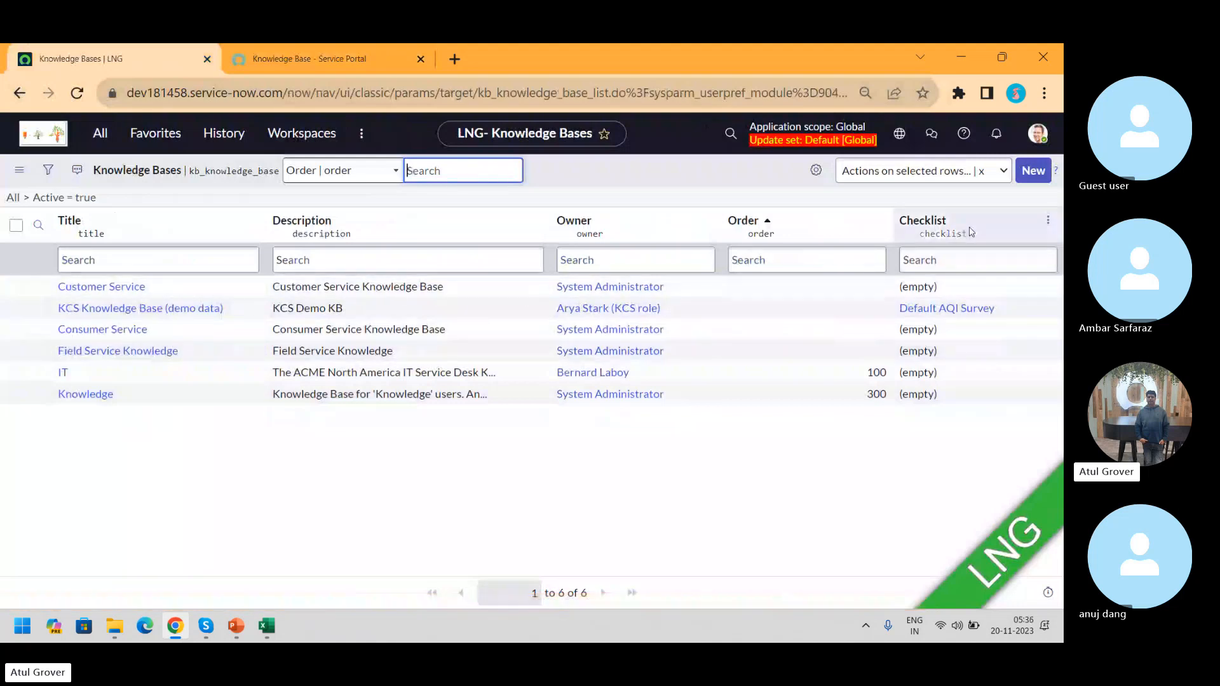
pyautogui.click(1027, 172)
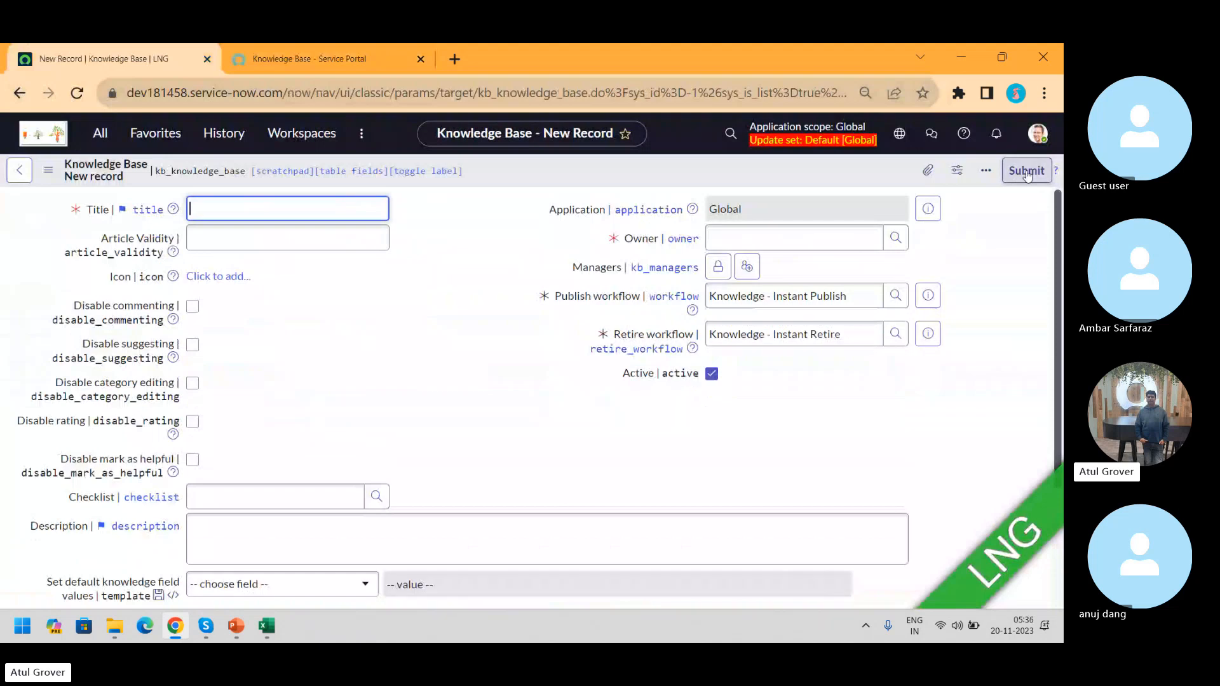
# - Title the new knowledge base "LNG - Learn N Grow" and set its article validity to 20
pyautogui.write('LNG - Learn N Grow')
pyautogui.press('Tab')
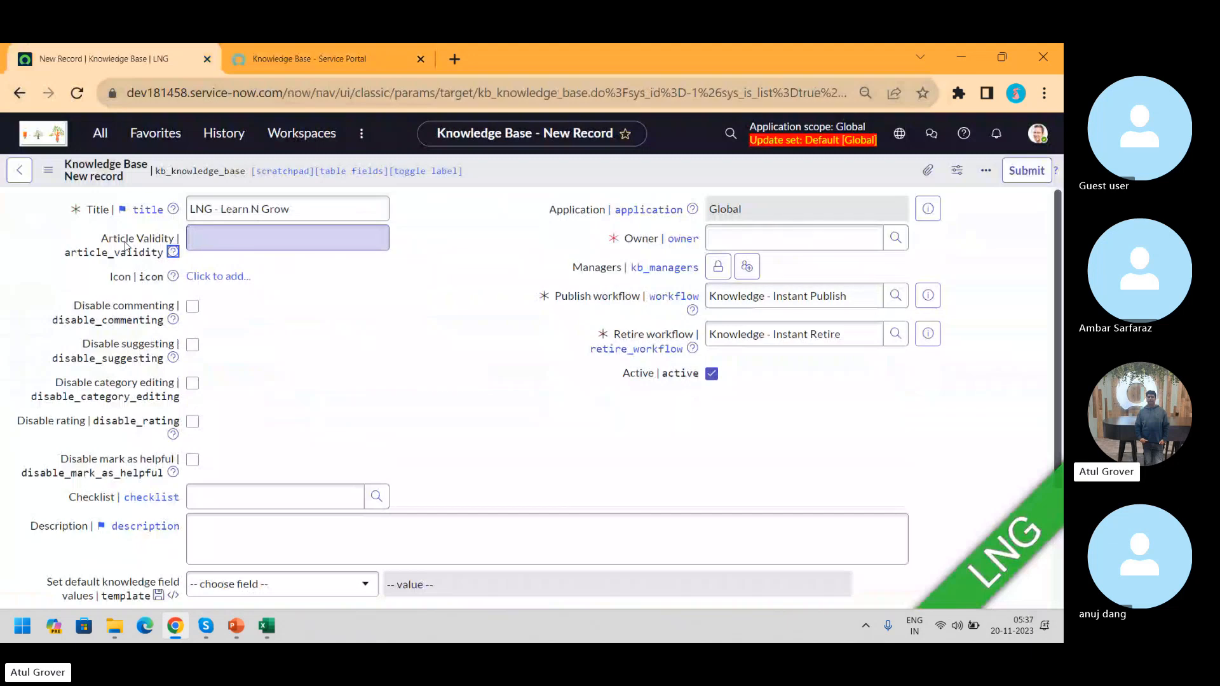
pyautogui.hotkey('alt', 'Tab')
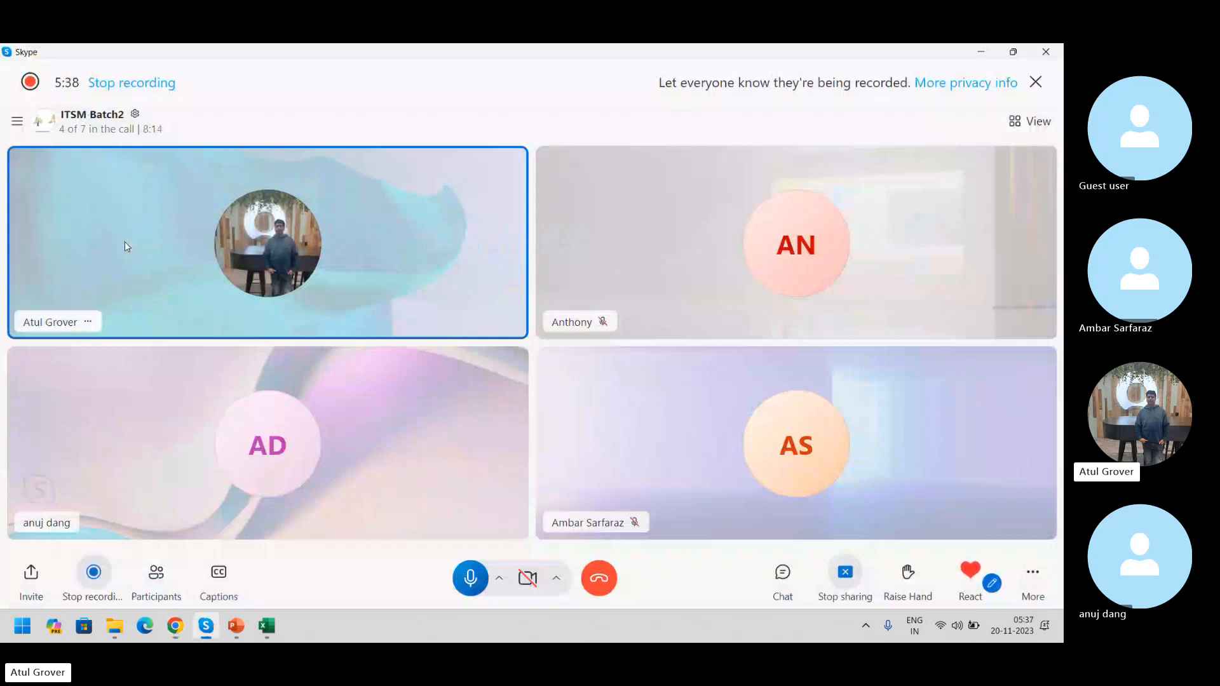
pyautogui.hotkey('alt', 'Tab')
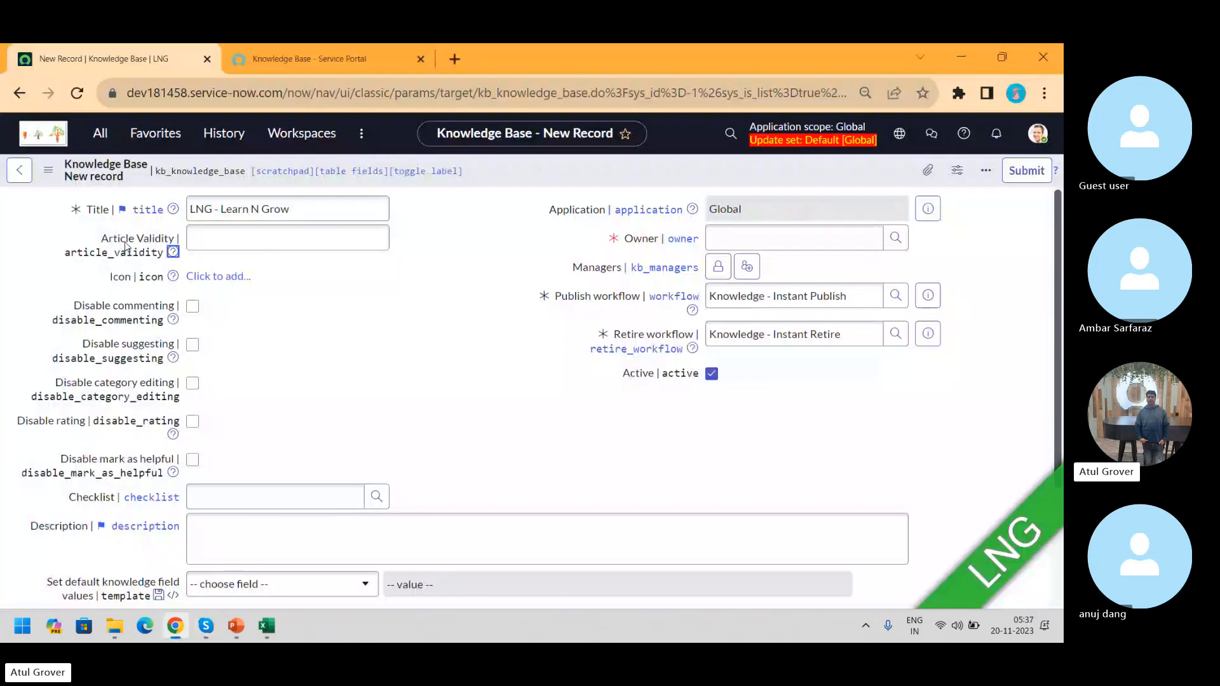
pyautogui.click(379, 237)
pyautogui.write('20')
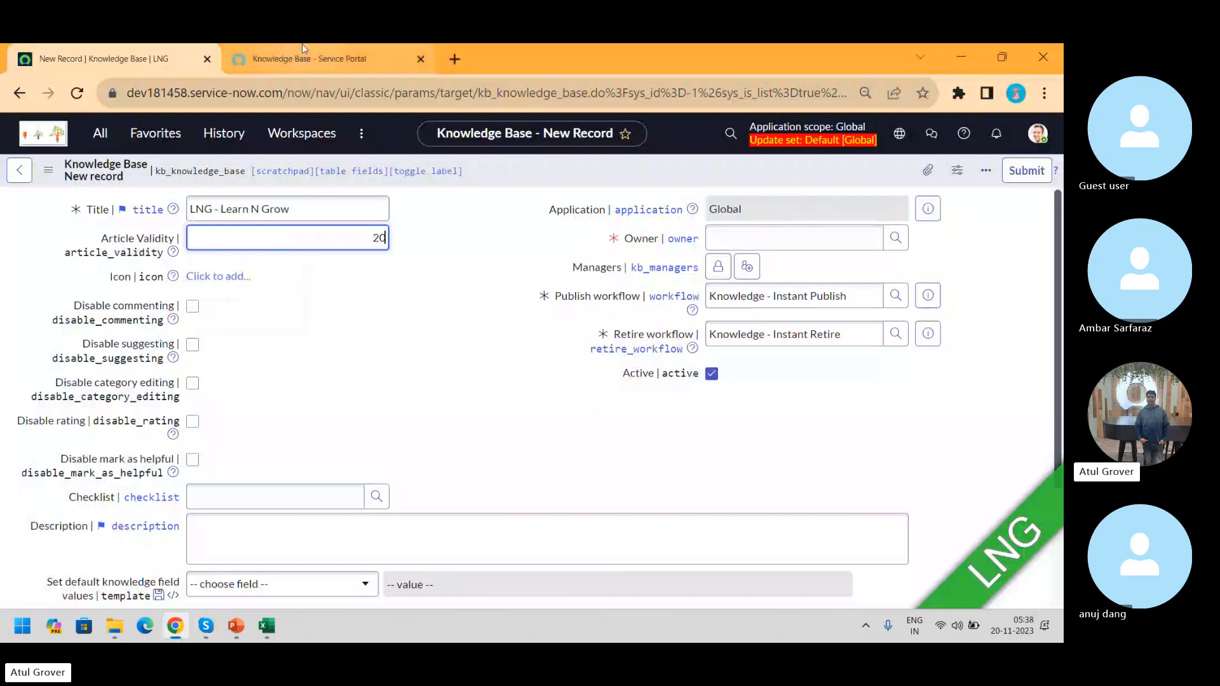
# - Find the knowledge modules and open the Create New article form in a separate browser tab
pyautogui.click(108, 132)
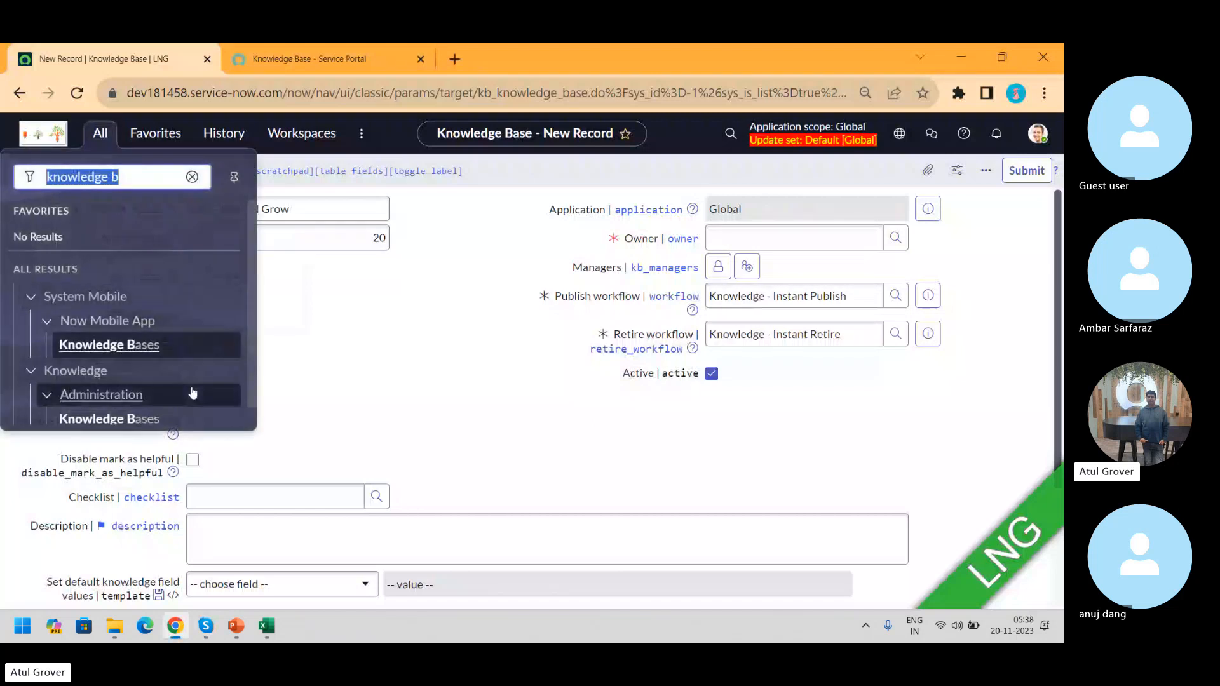
pyautogui.click(132, 178)
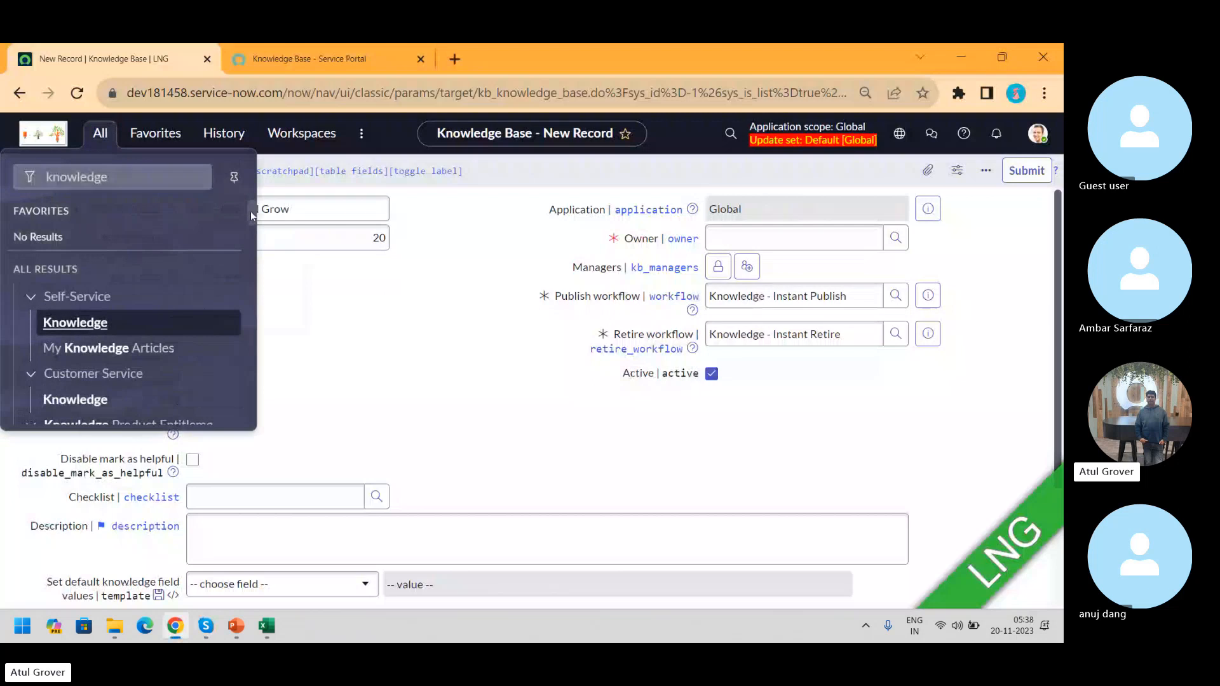
pyautogui.moveTo(250, 211); pyautogui.dragTo(253, 255)
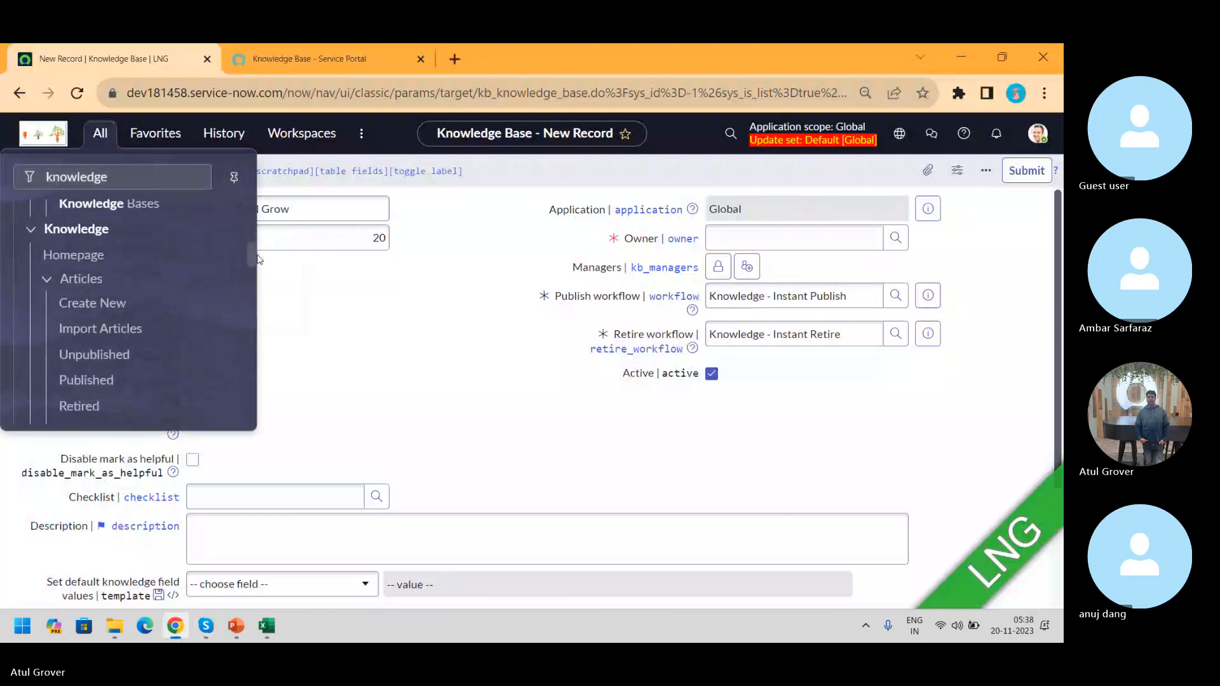
pyautogui.keyDown('ctrl'); pyautogui.click(108, 306); pyautogui.keyUp('ctrl')
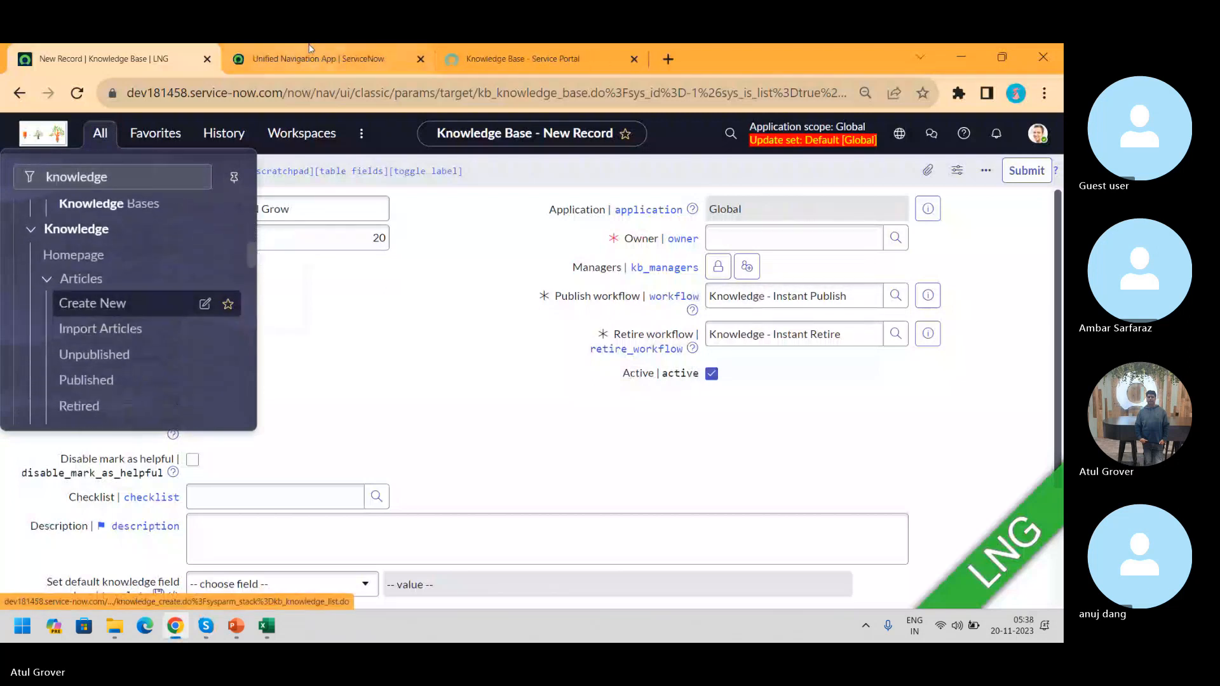
pyautogui.click(285, 59)
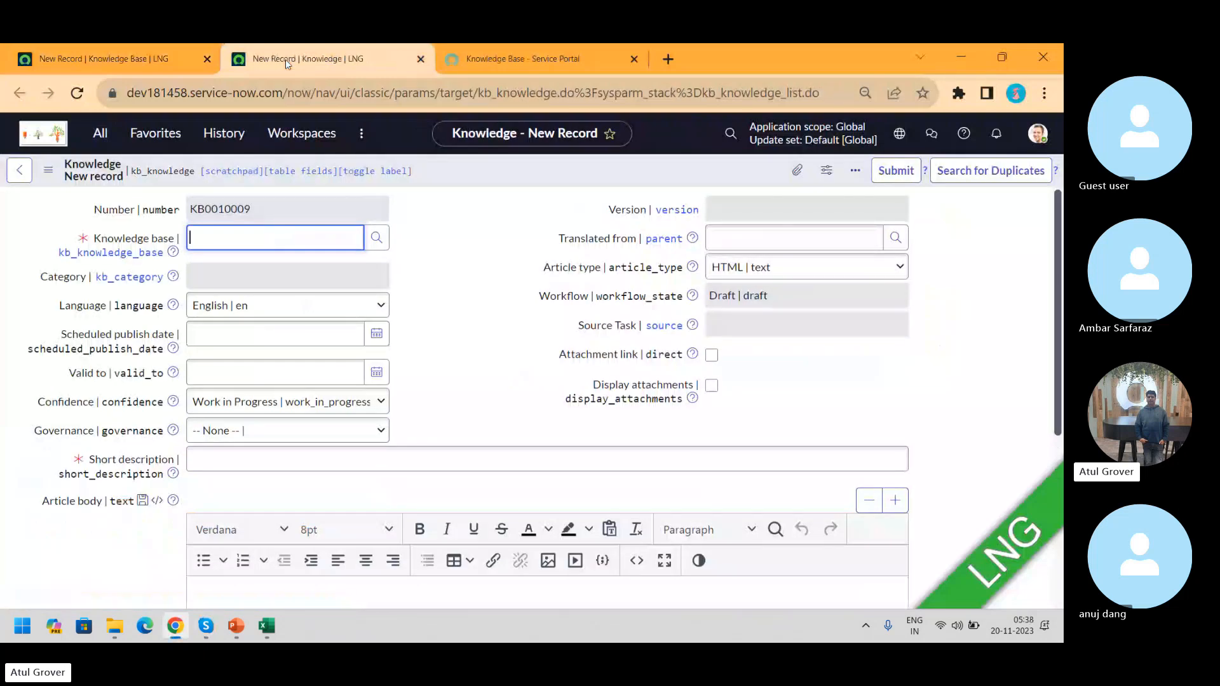
# - Set the new article's knowledge base to IT and check its Valid to date
pyautogui.write('IT')
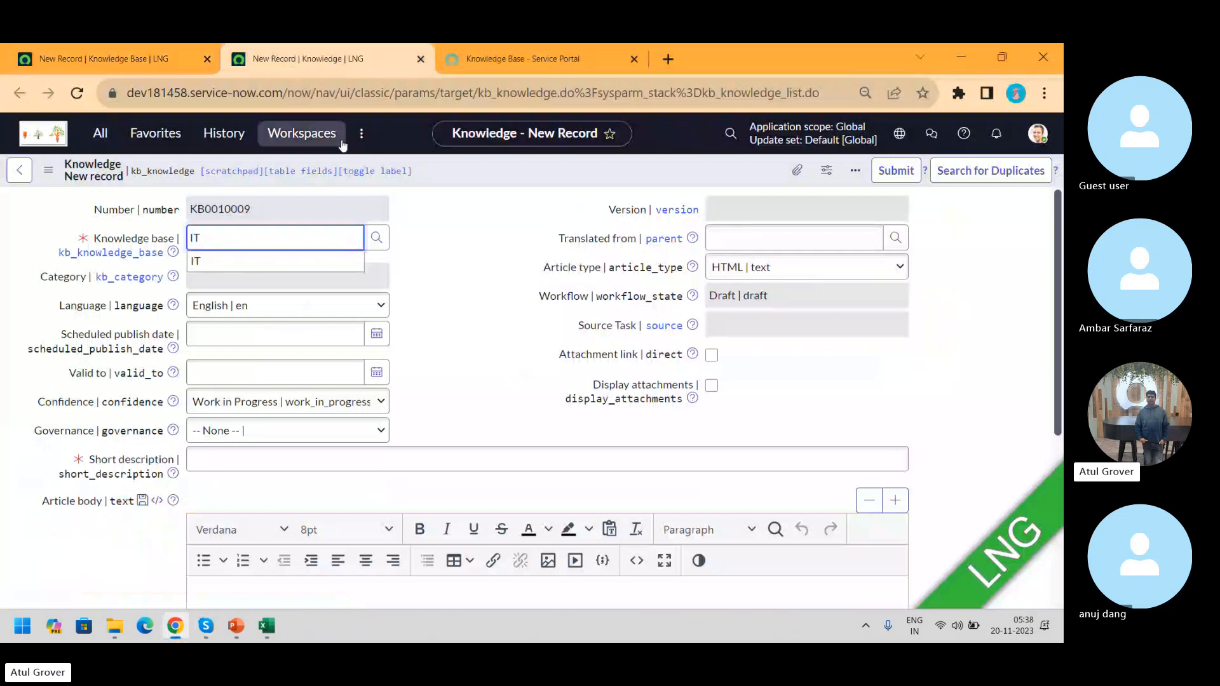
pyautogui.click(211, 265)
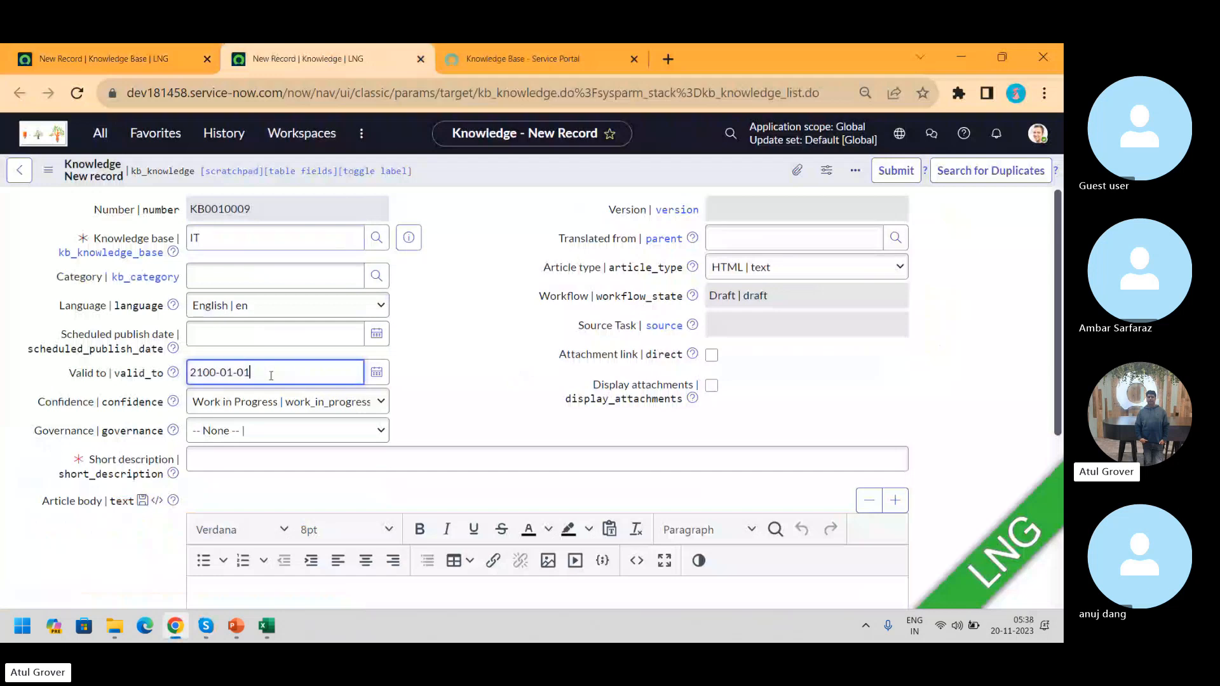
pyautogui.moveTo(270, 373); pyautogui.dragTo(157, 375)
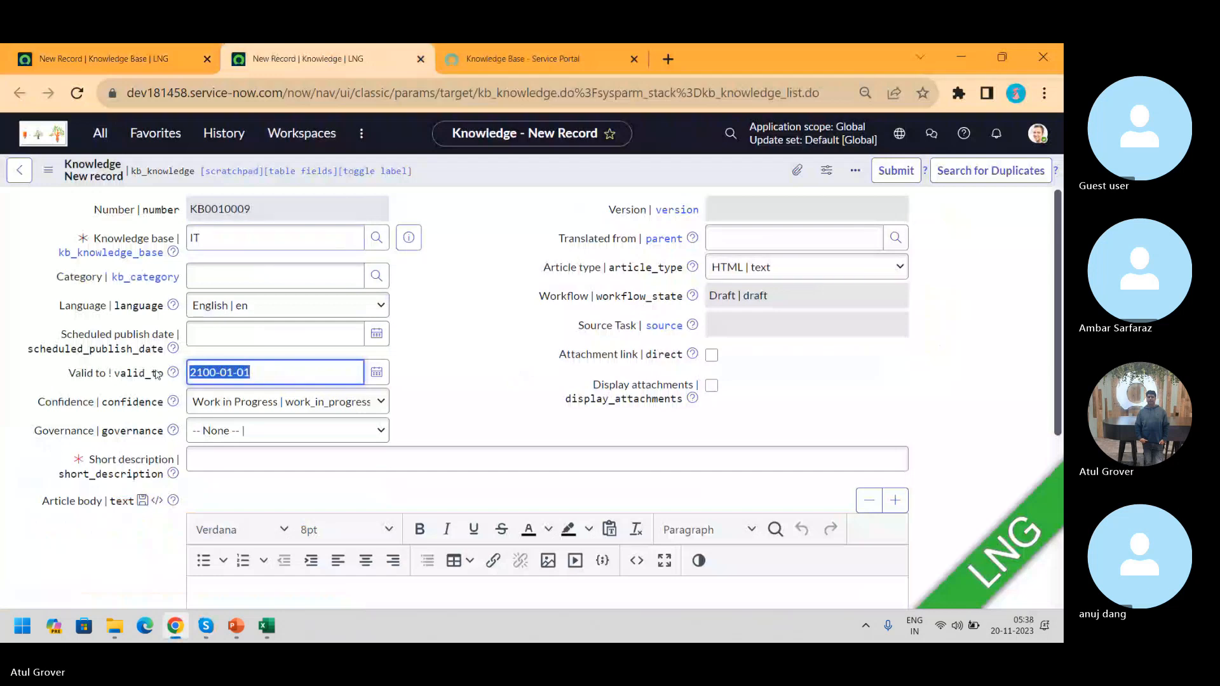
# - Switch the new article's knowledge base to Field Service Knowledge and clear its Valid to date
pyautogui.moveTo(229, 238); pyautogui.dragTo(141, 251)
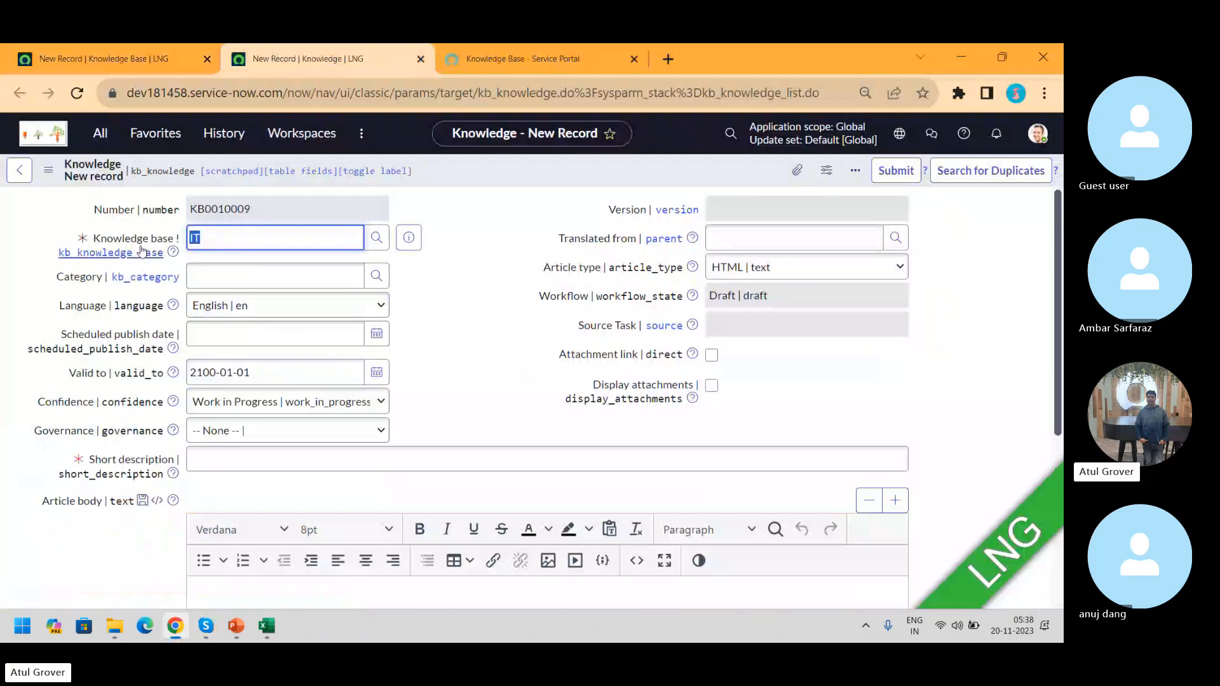
pyautogui.press('BackSpace')
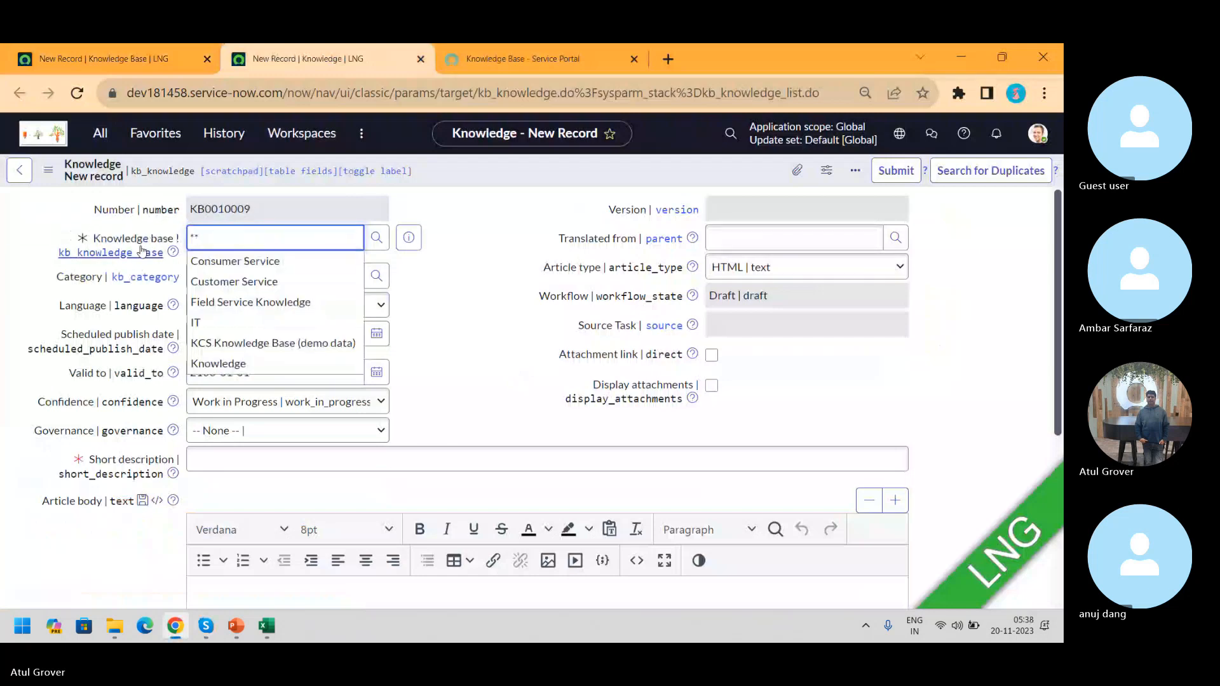
pyautogui.click(234, 302)
pyautogui.click(263, 372)
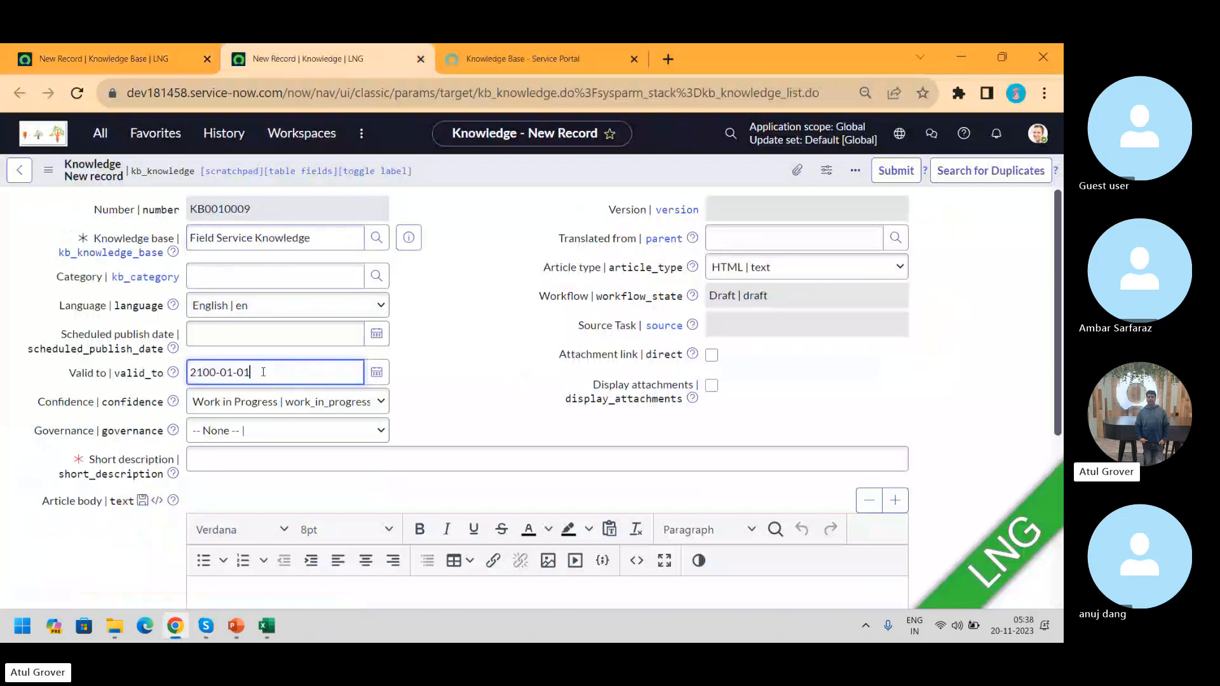
pyautogui.hotkey('ctrl', 'a')
pyautogui.press('BackSpace')
# - Set the new article's knowledge base to Knowledge and check its Valid to date
pyautogui.click(326, 239)
pyautogui.hotkey('ctrl', 'a')
pyautogui.press('BackSpace')
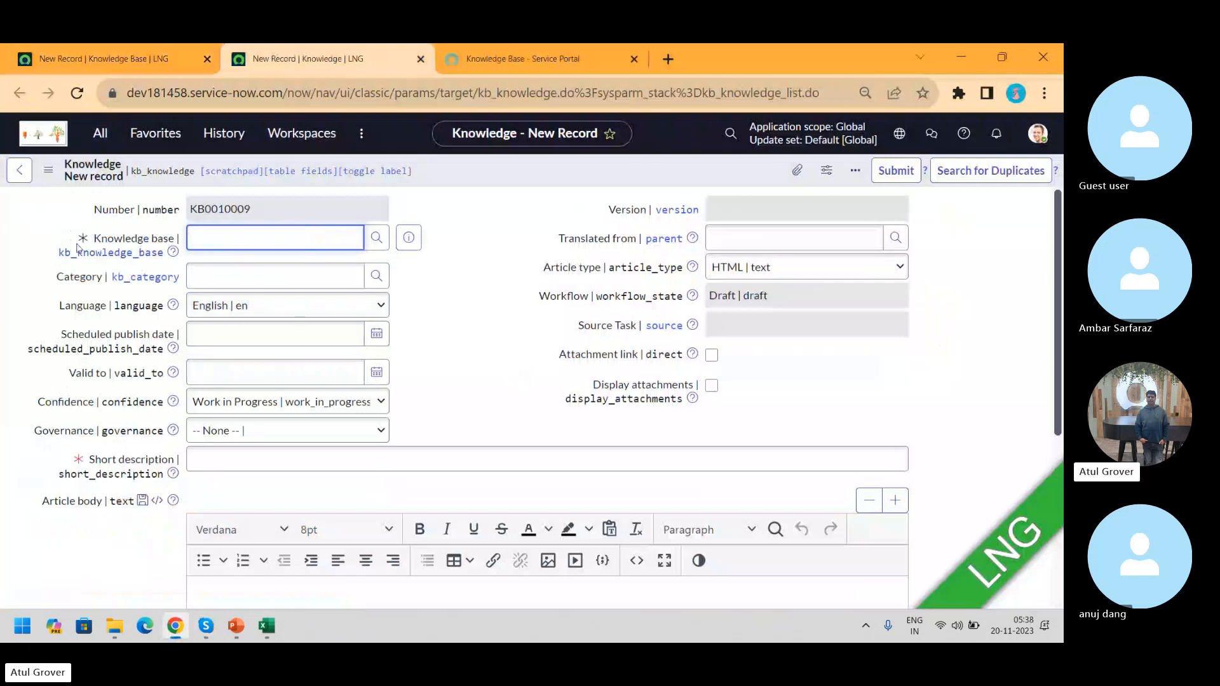
pyautogui.write('**')
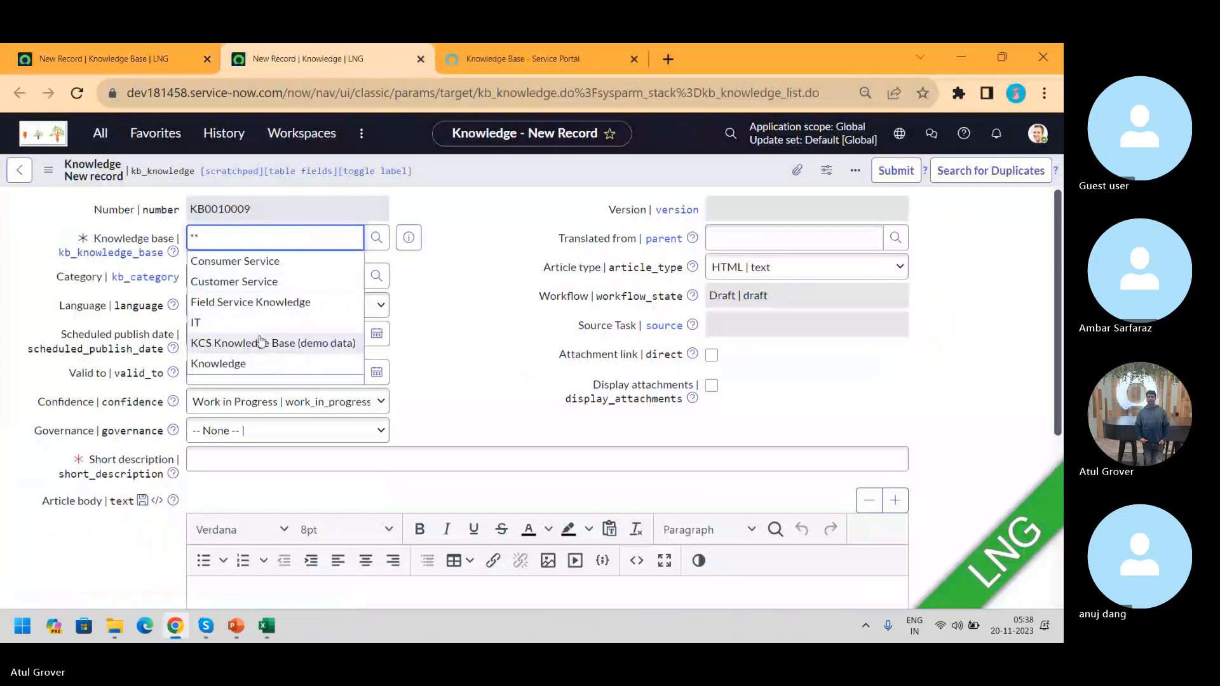
pyautogui.click(249, 363)
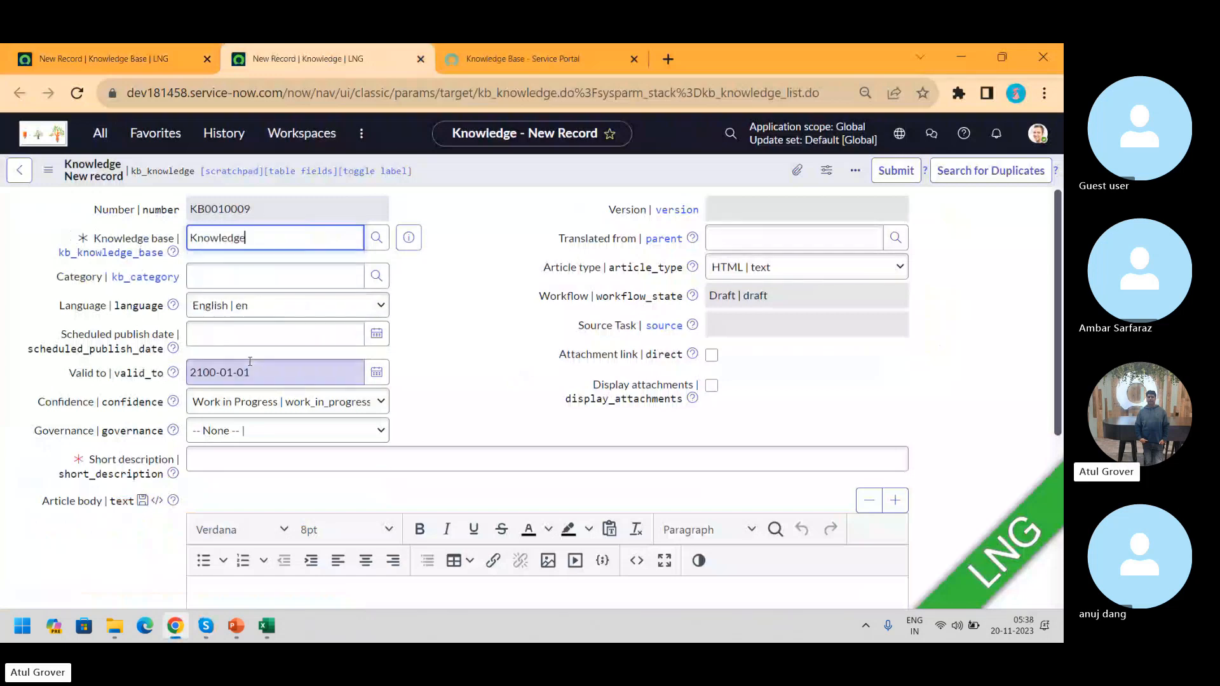
pyautogui.click(249, 362)
pyautogui.hotkey('ctrl', 'a')
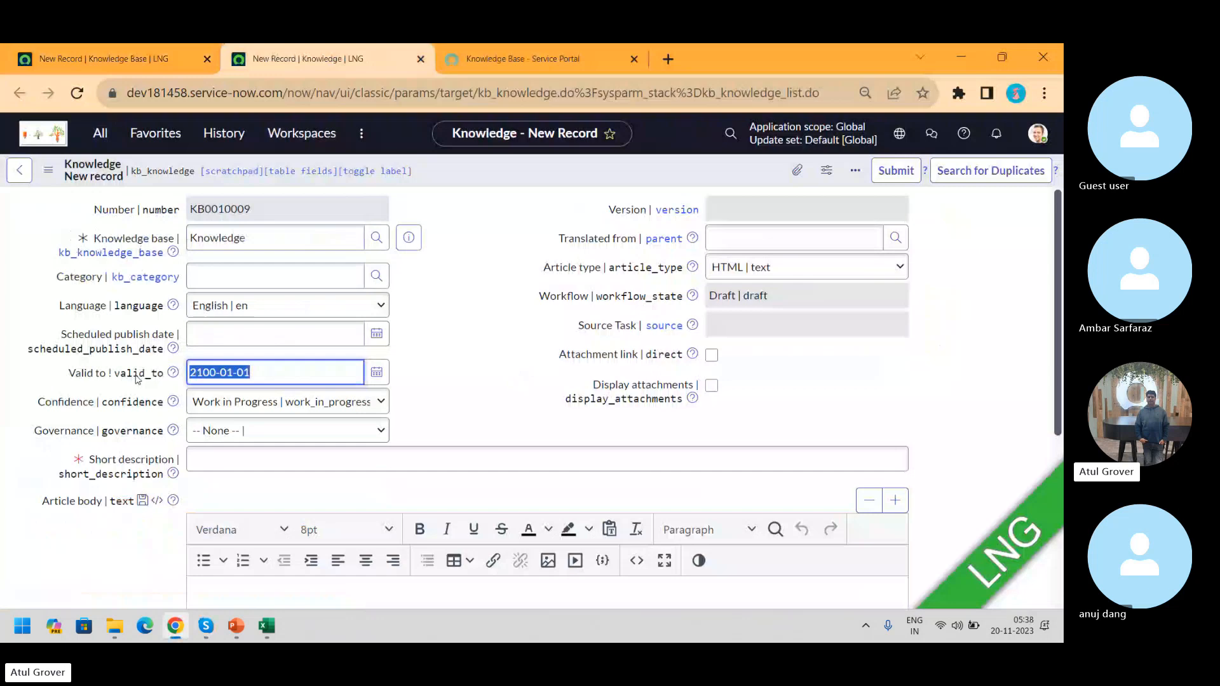
# - Return to the new knowledge base record and search the application modules for "knowledge p" and "knowledge base"
pyautogui.click(132, 63)
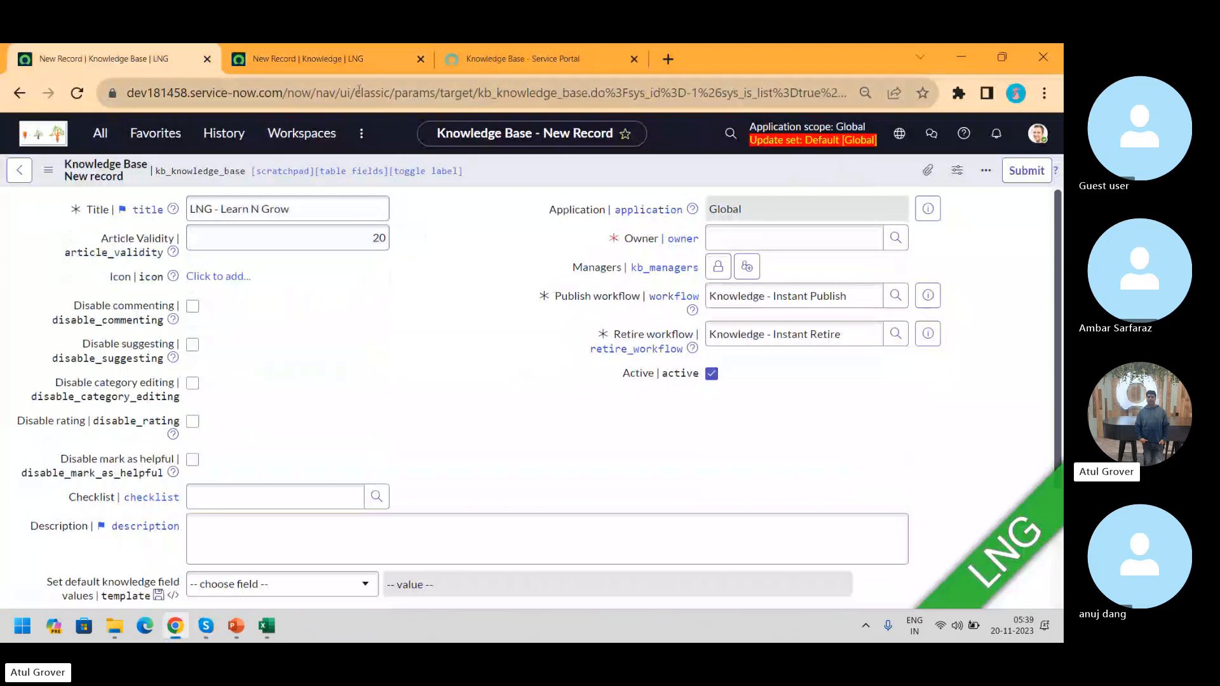
pyautogui.click(108, 141)
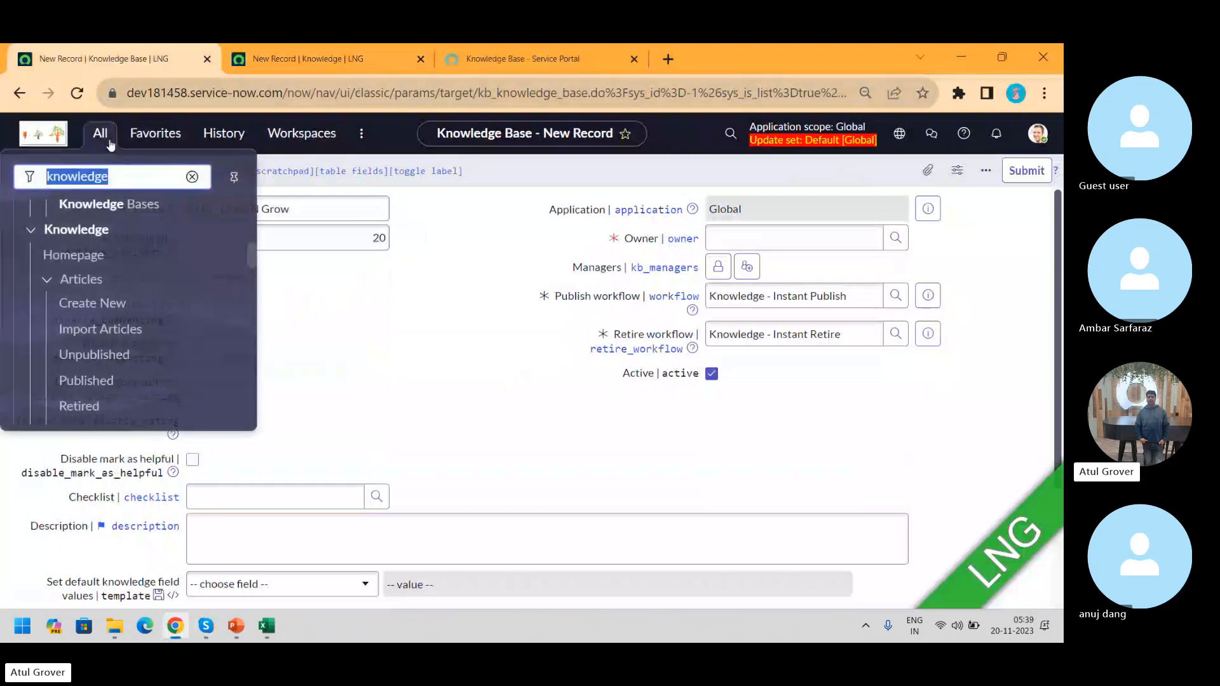
pyautogui.press('End')
pyautogui.write('p')
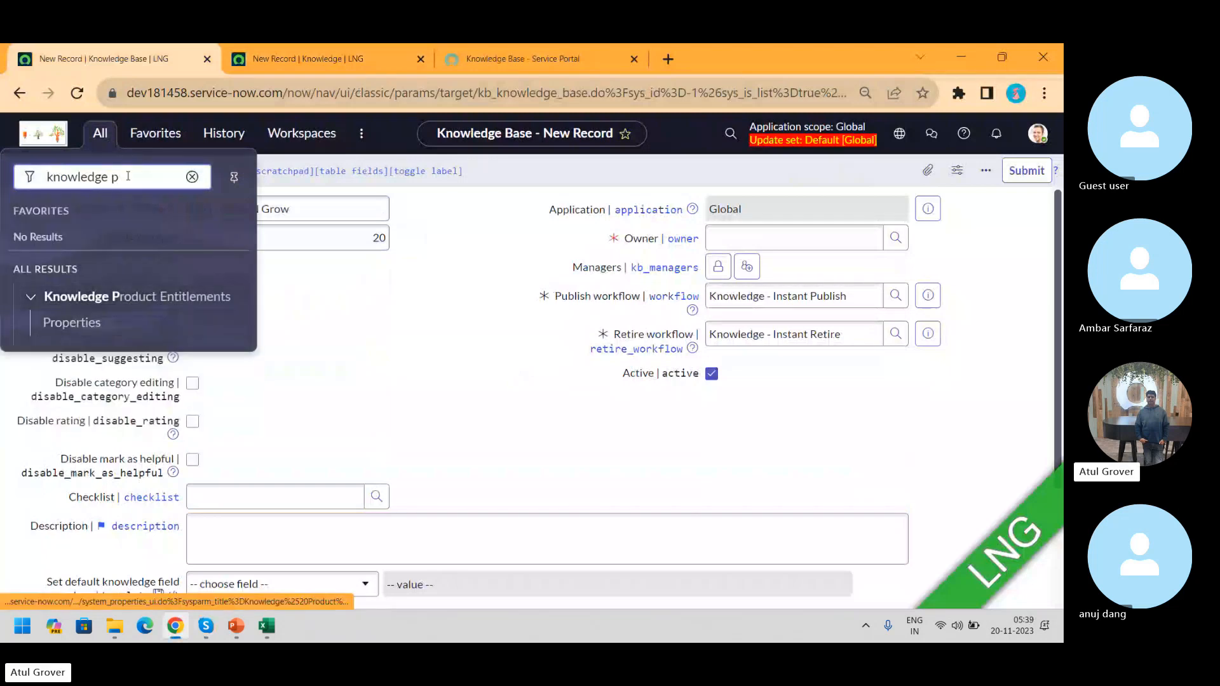
pyautogui.press('BackSpace')
pyautogui.press('BackSpace')
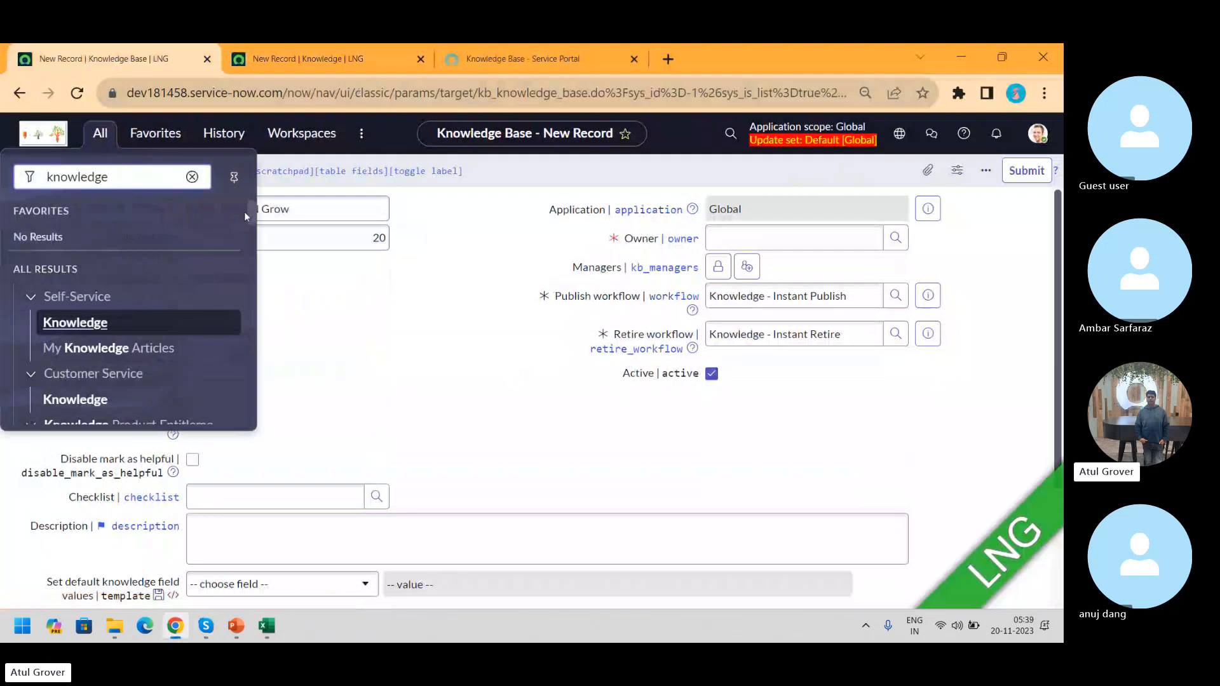
pyautogui.moveTo(249, 212); pyautogui.dragTo(251, 240)
pyautogui.click(141, 176)
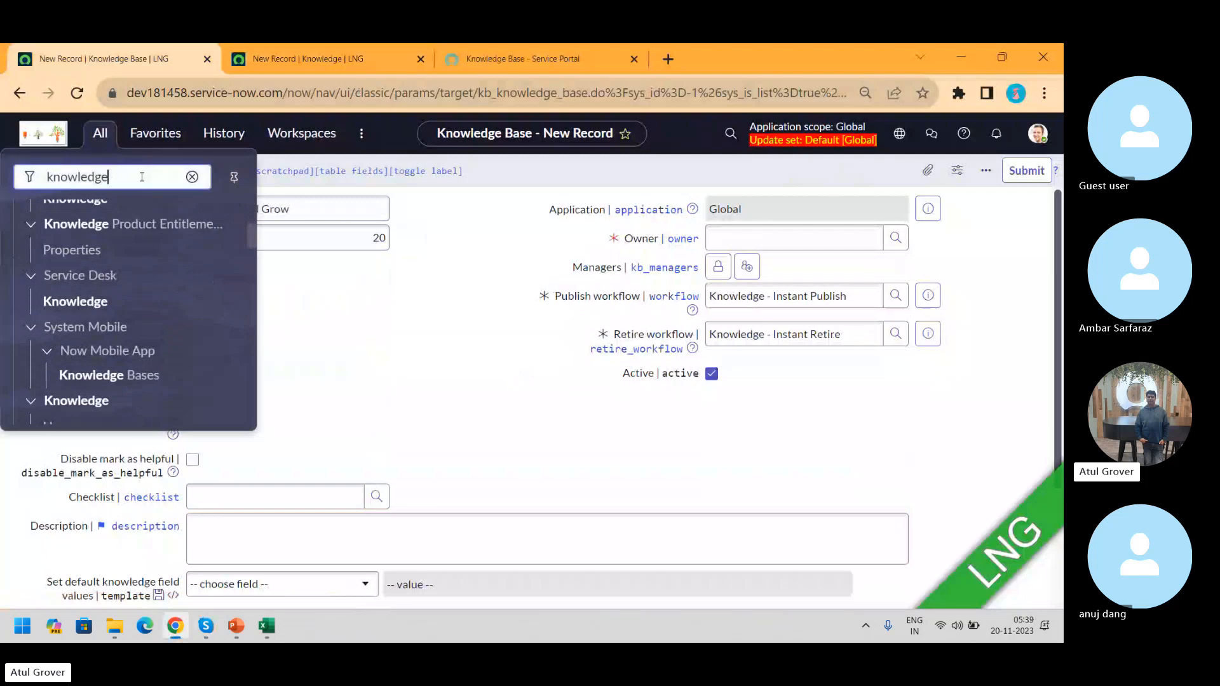
pyautogui.write('base')
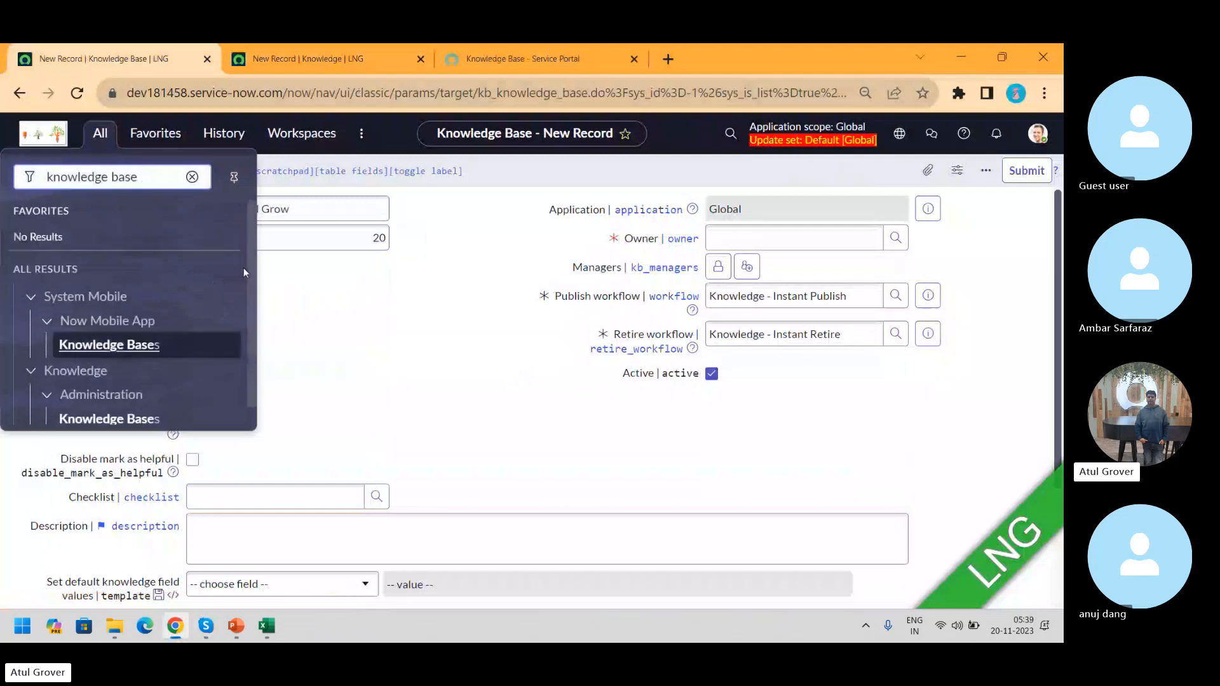
pyautogui.moveTo(253, 273); pyautogui.dragTo(261, 242)
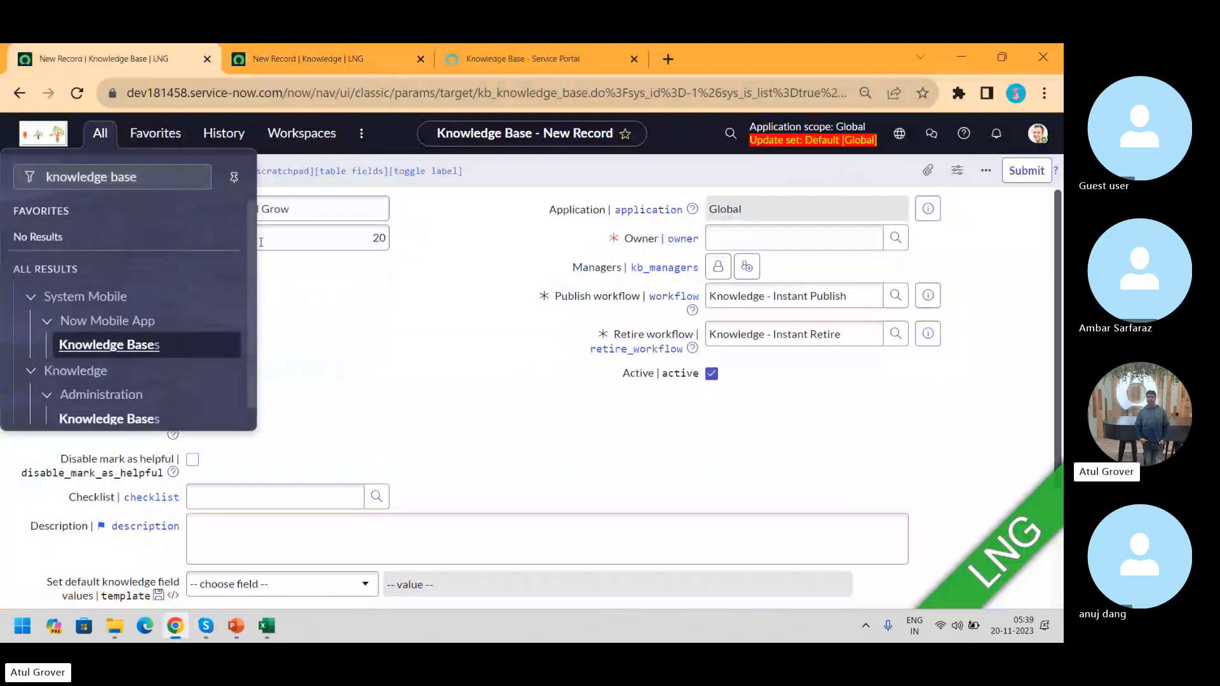
# - Search the application modules for "properties" and open the Knowledge Administration Properties page in a separate browser tab
pyautogui.click(148, 176)
pyautogui.press('BackSpace')
pyautogui.press('BackSpace')
pyautogui.press('BackSpace')
pyautogui.press('BackSpace')
pyautogui.press('BackSpace')
pyautogui.press('BackSpace')
pyautogui.press('BackSpace')
pyautogui.press('BackSpace')
pyautogui.press('BackSpace')
pyautogui.press('BackSpace')
pyautogui.press('BackSpace')
pyautogui.press('BackSpace')
pyautogui.press('BackSpace')
pyautogui.press('BackSpace')
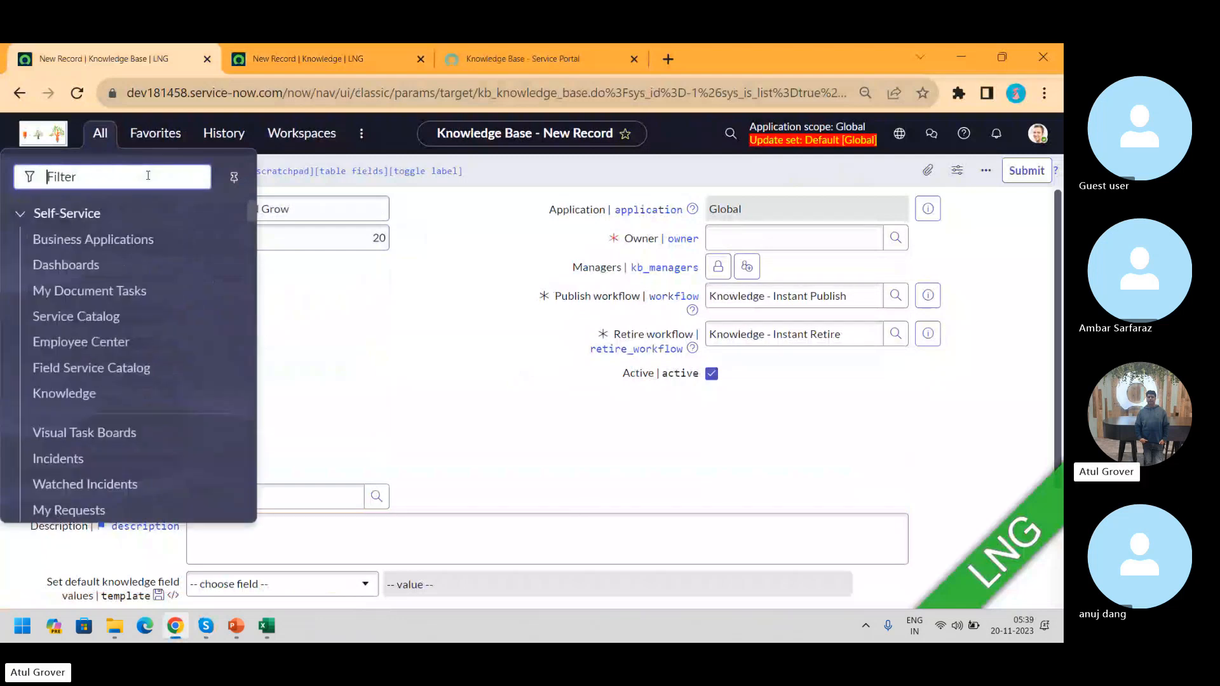
pyautogui.write('propertie')
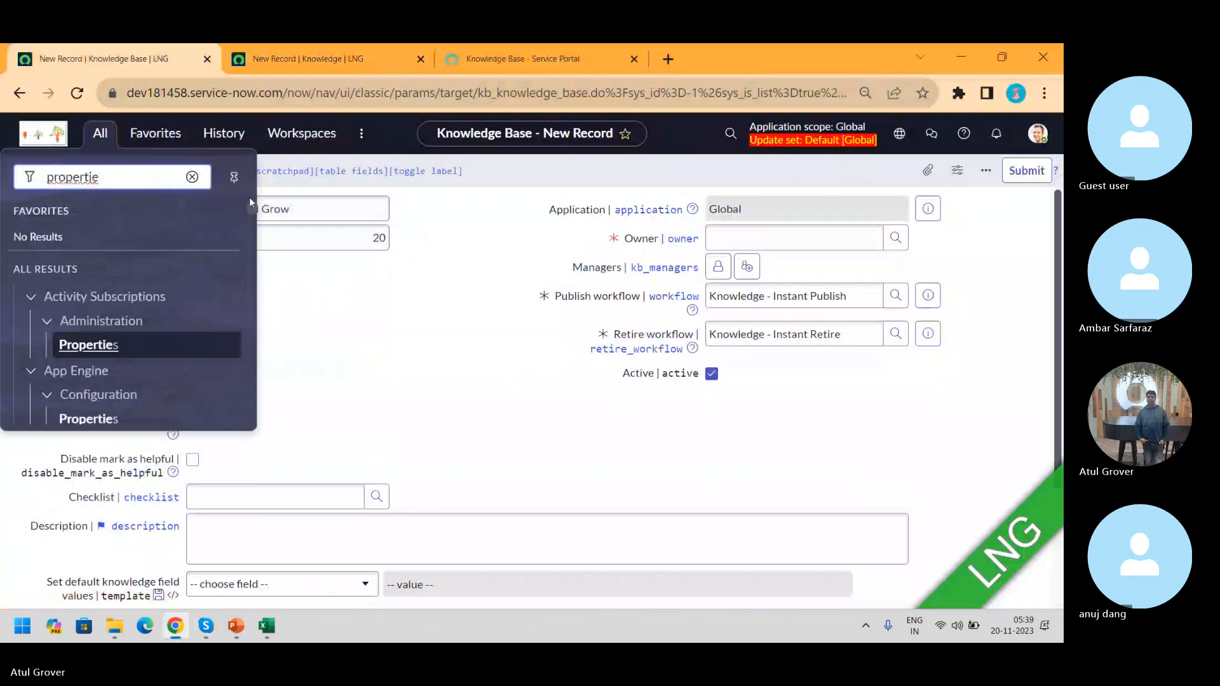
pyautogui.write('s')
pyautogui.click(250, 209)
pyautogui.scroll(-4, 251, 211)
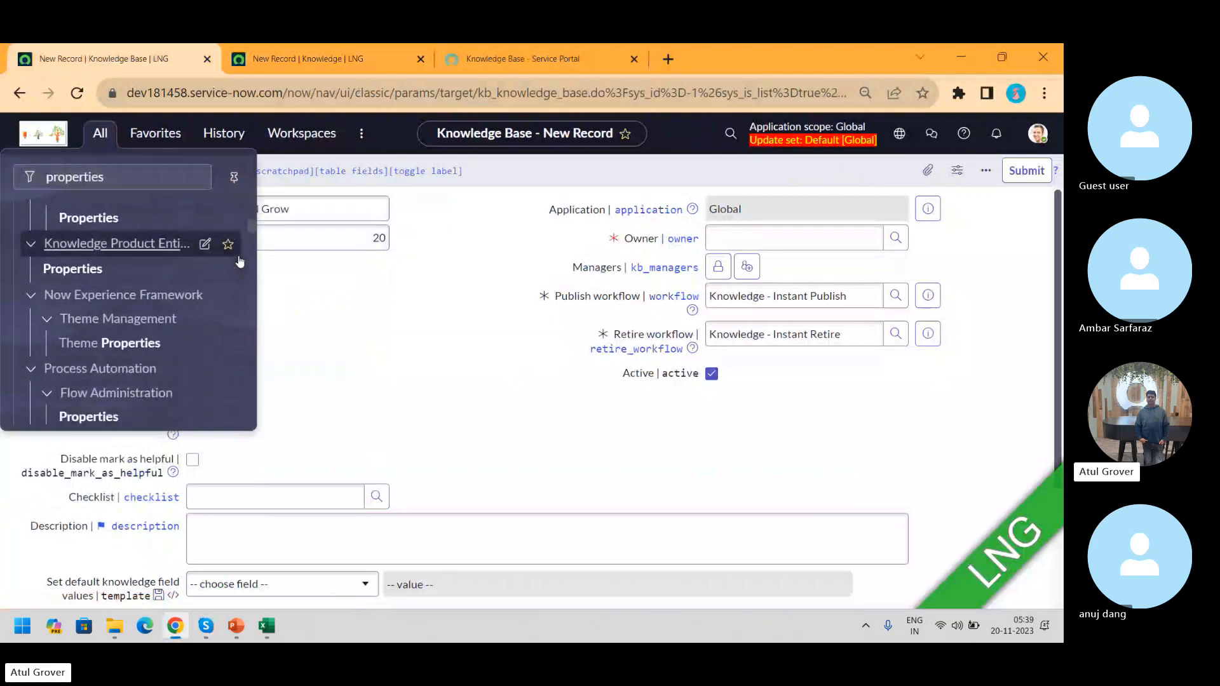
pyautogui.scroll(3, 256, 228)
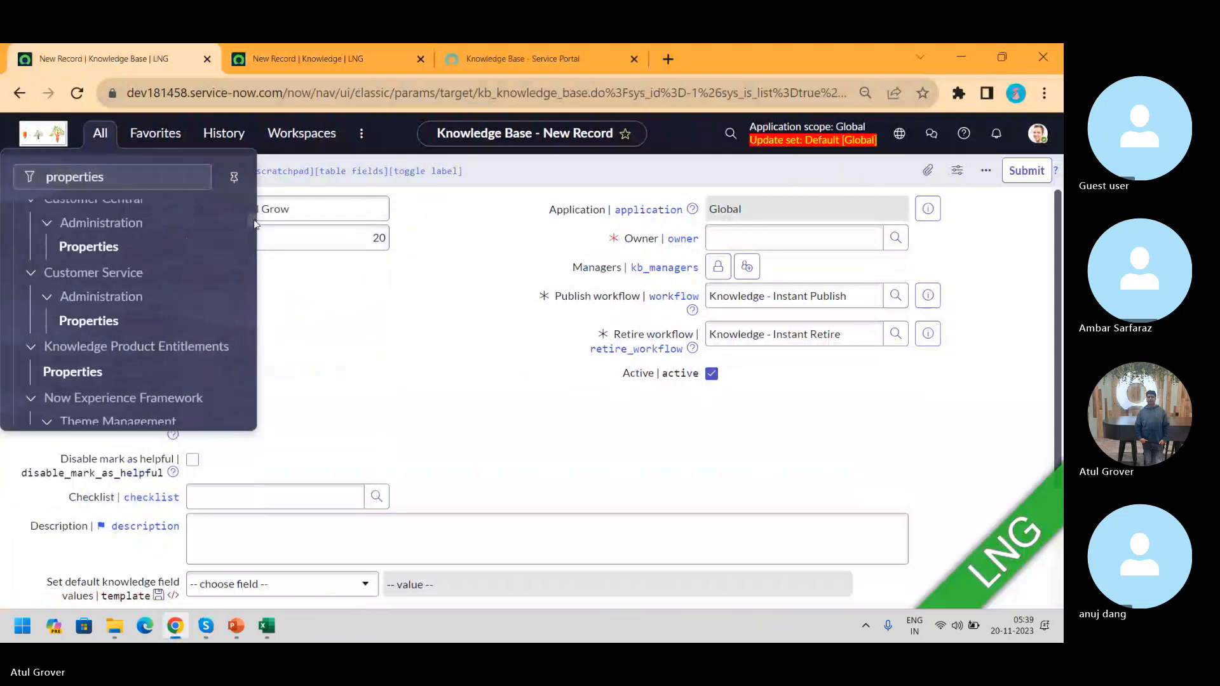
pyautogui.scroll(1, 255, 224)
pyautogui.scroll(-4, 254, 228)
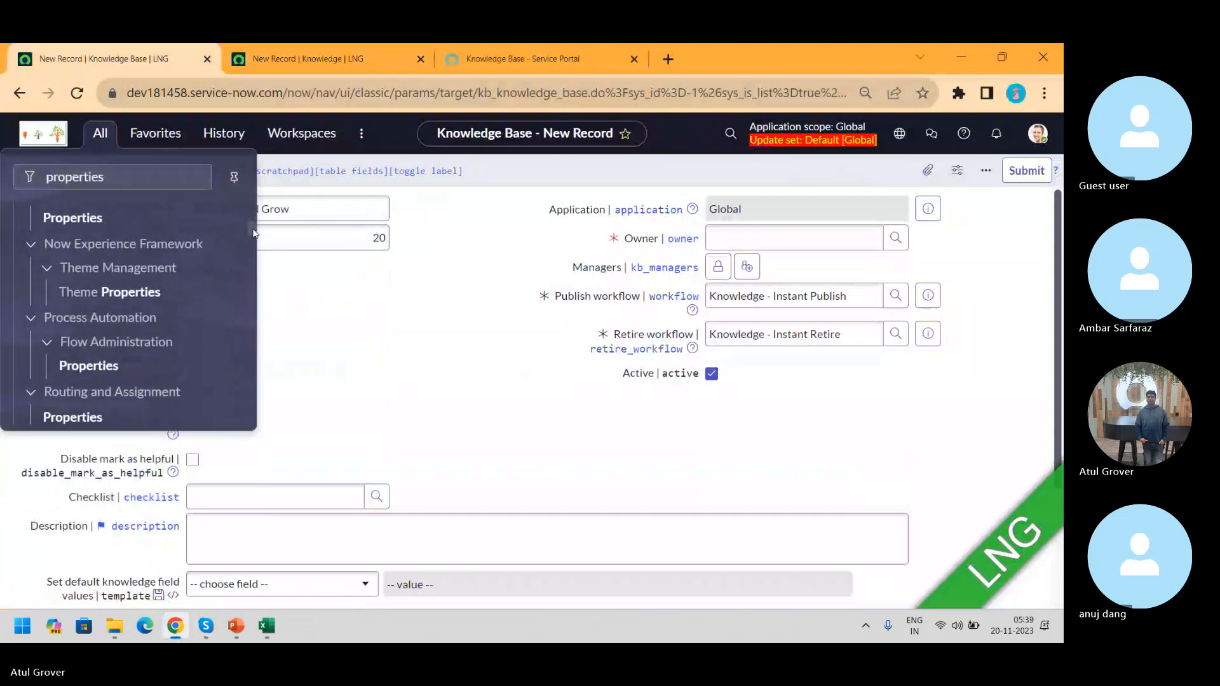
pyautogui.moveTo(252, 232); pyautogui.dragTo(251, 287)
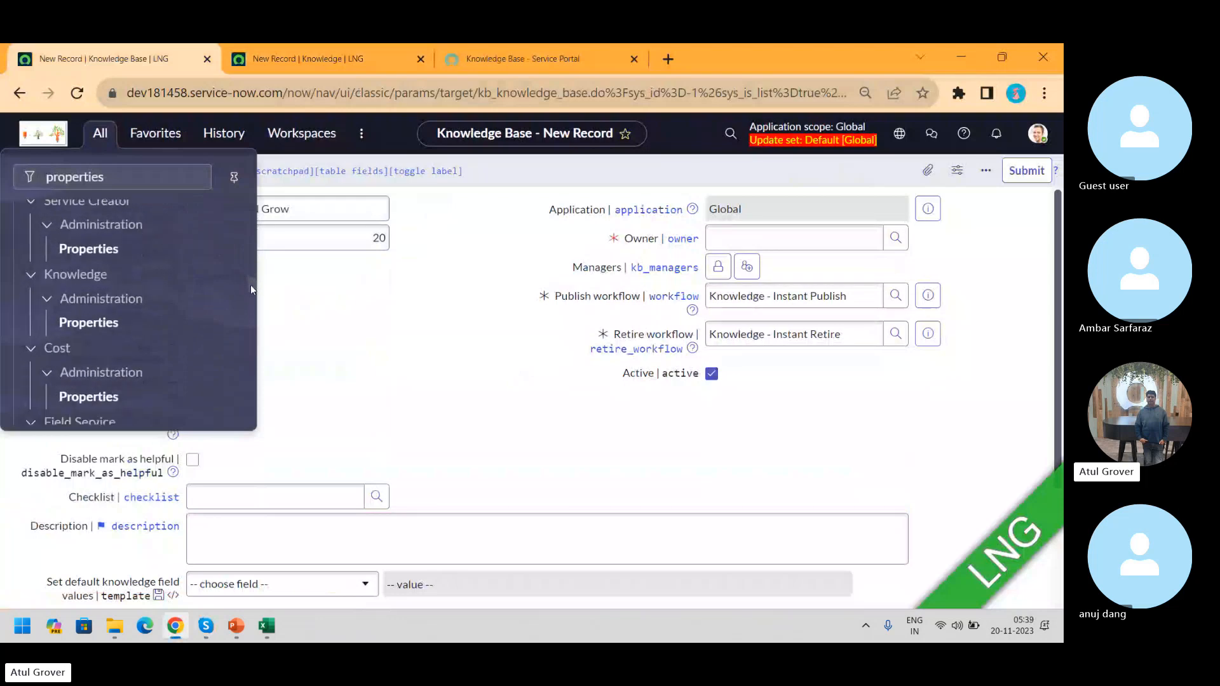
pyautogui.middleClick(97, 331)
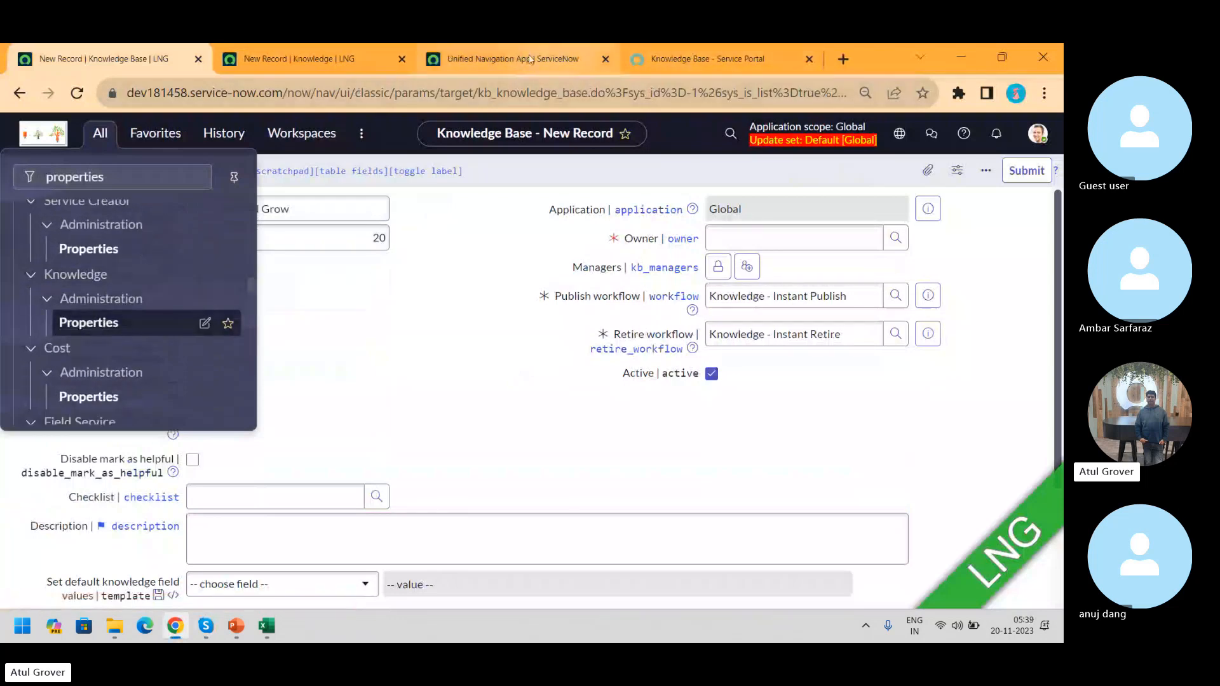
pyautogui.click(488, 63)
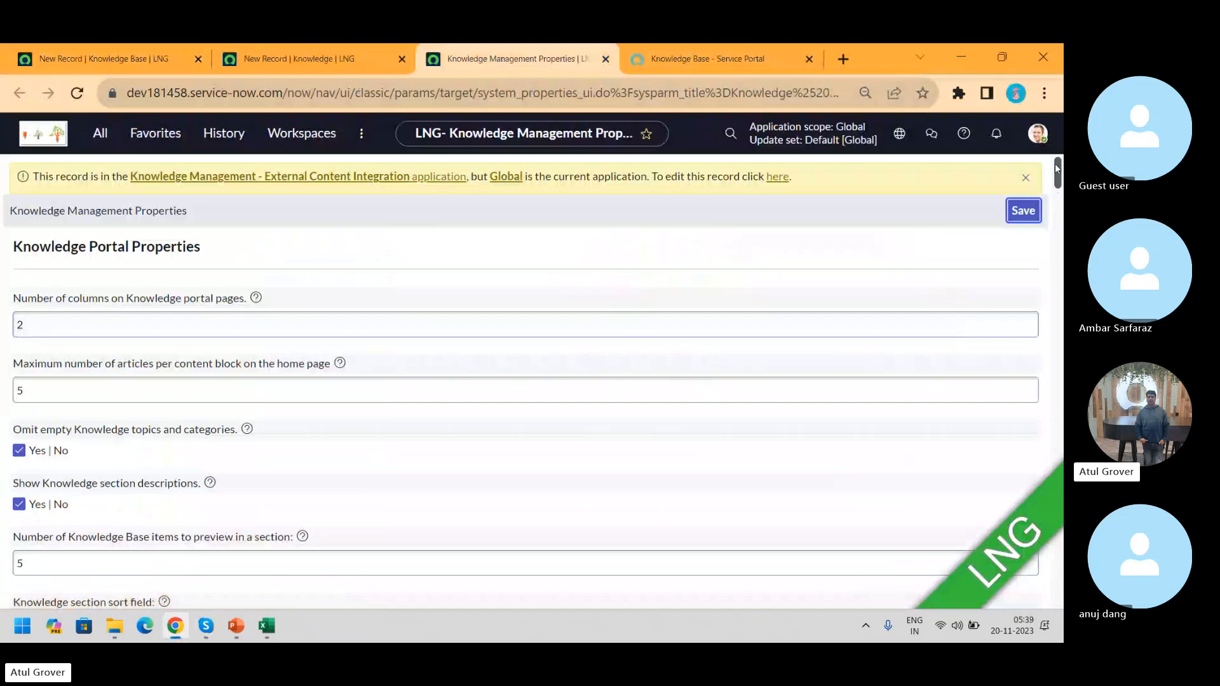
# - Search the Knowledge Management Properties page for "valid" and look through its settings
pyautogui.moveTo(1058, 171); pyautogui.dragTo(1059, 258)
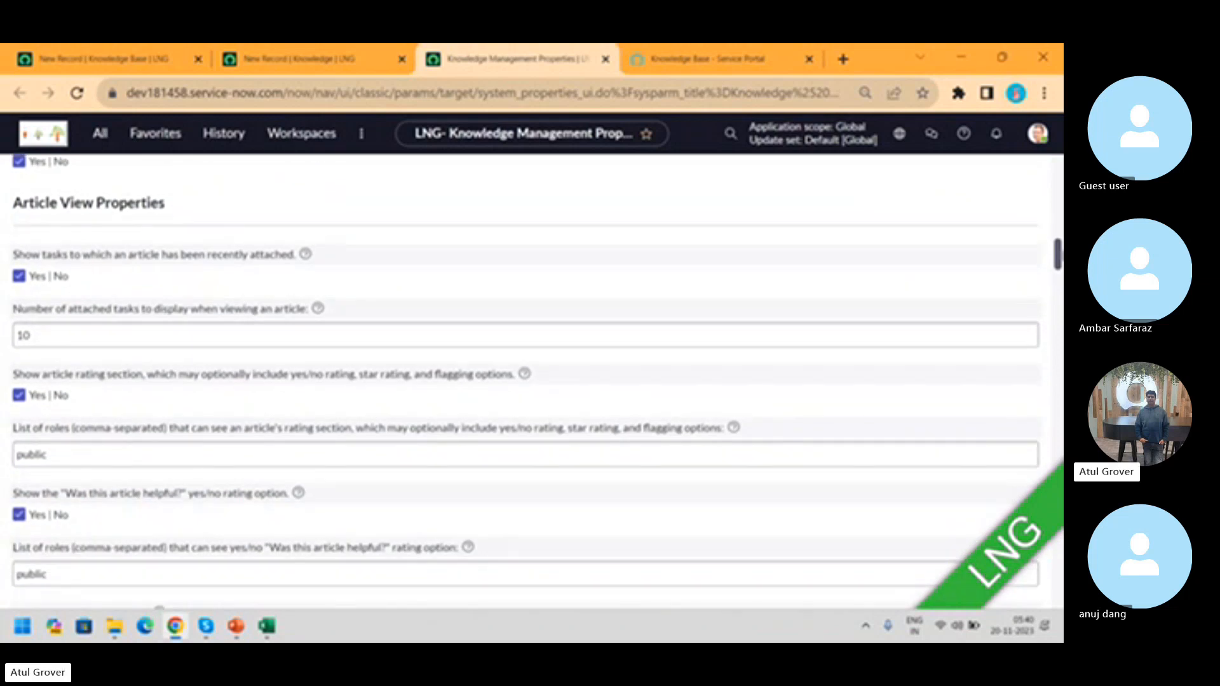
pyautogui.hotkey('ctrl', 'f')
pyautogui.write('va')
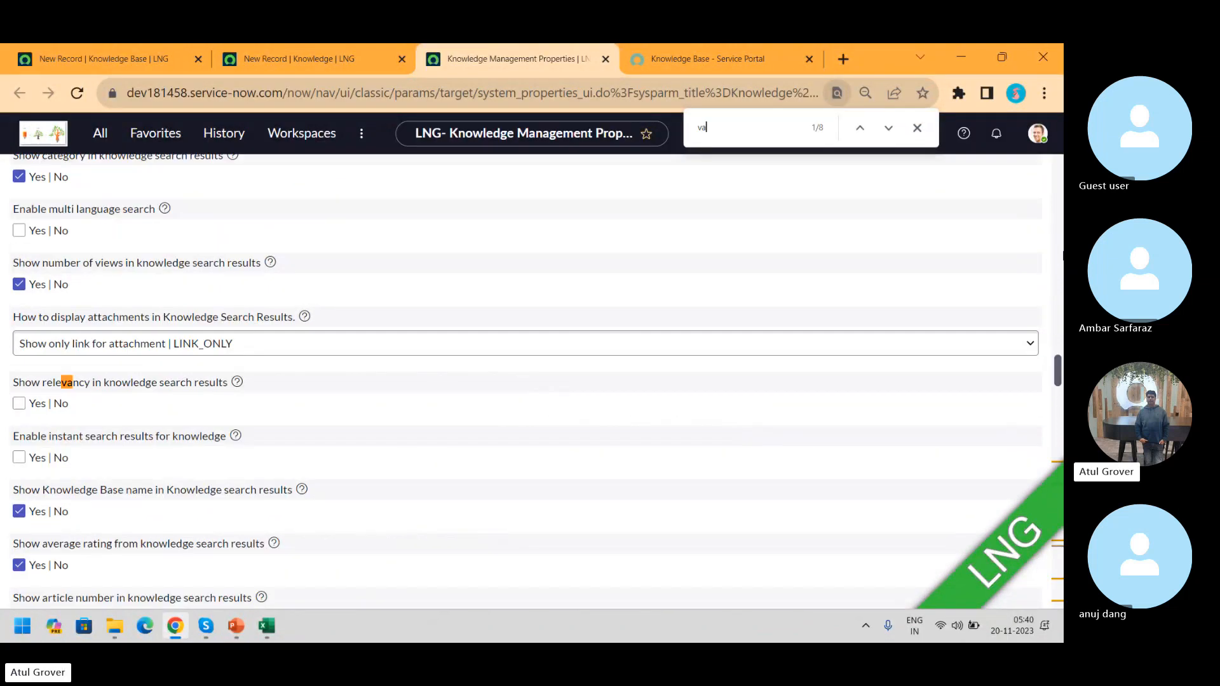
pyautogui.write('l')
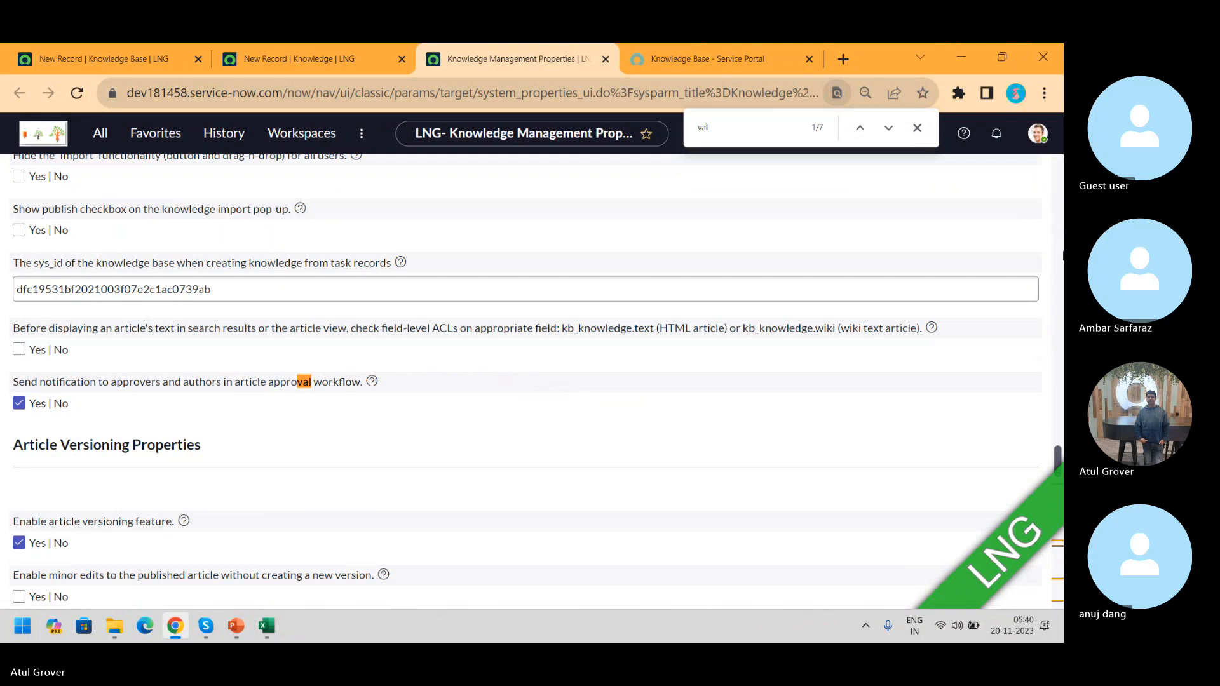
pyautogui.write('id')
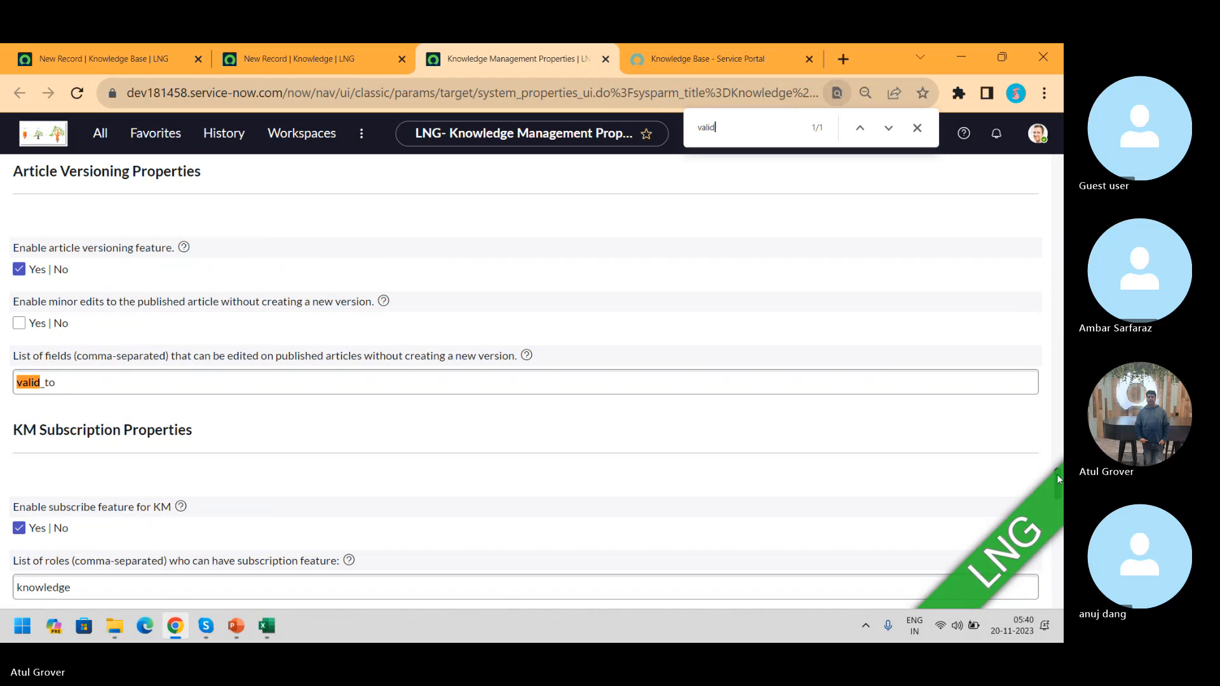
pyautogui.moveTo(1058, 477); pyautogui.dragTo(1059, 202)
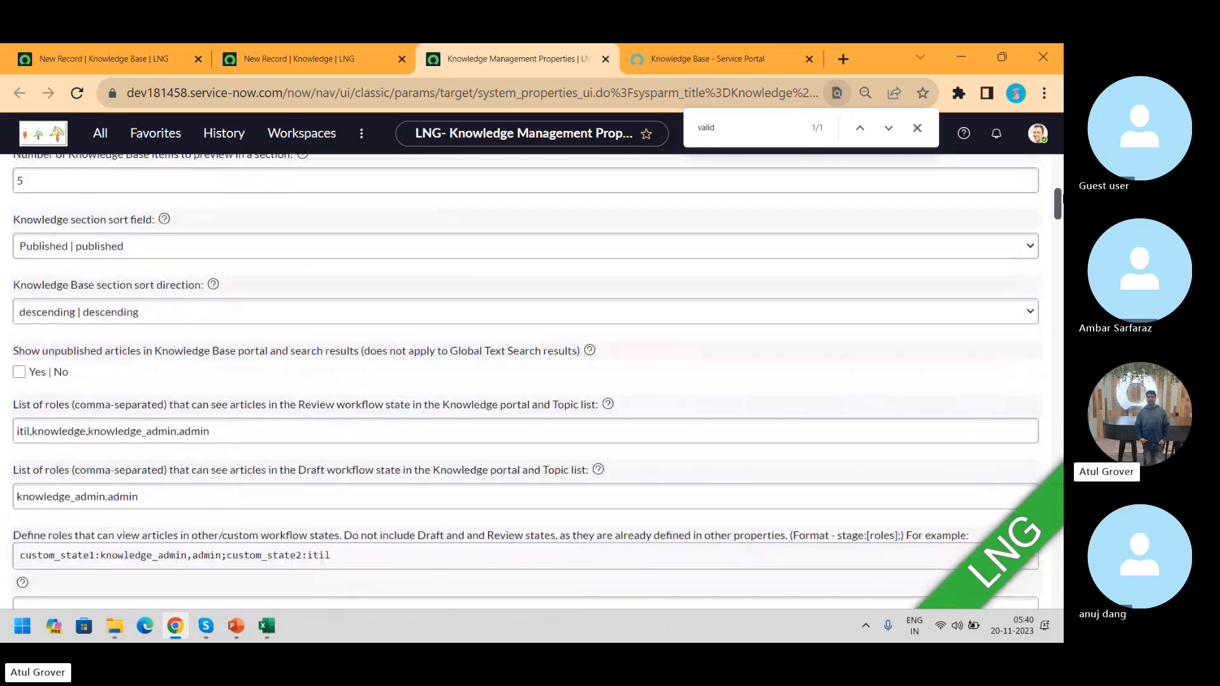
# - Return to the LNG - Learn N Grow knowledge base record and assign a user from the full user list as its owner
pyautogui.click(80, 60)
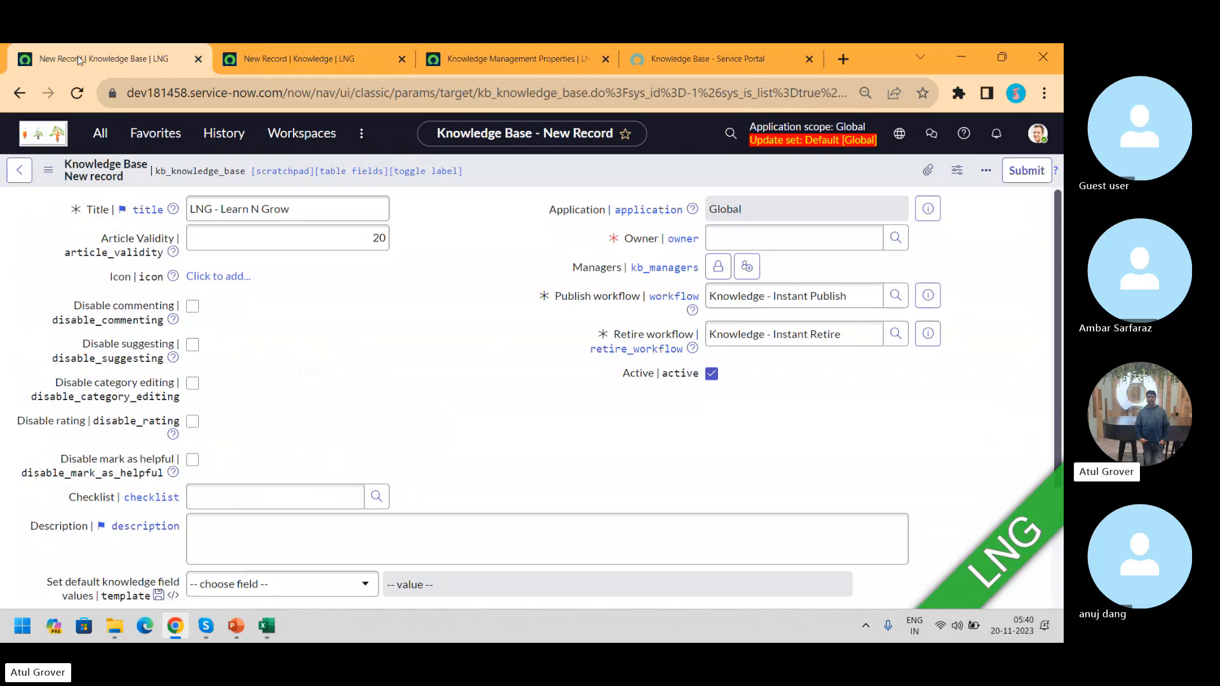
pyautogui.click(122, 245)
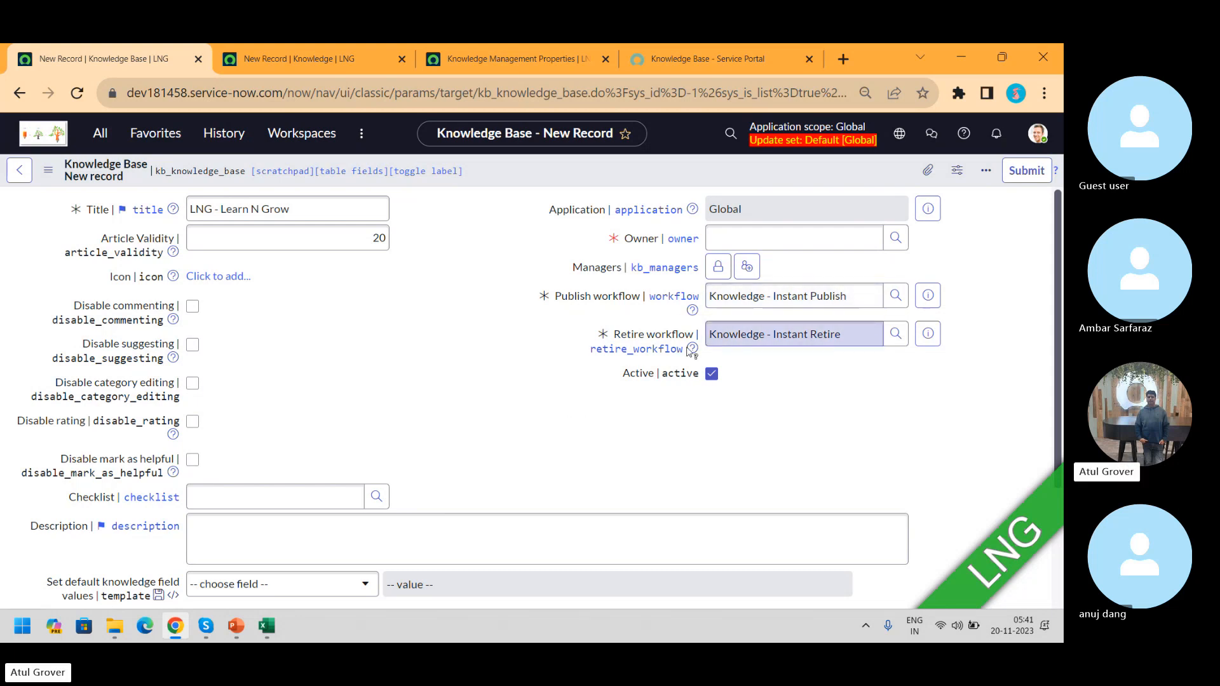
pyautogui.click(719, 238)
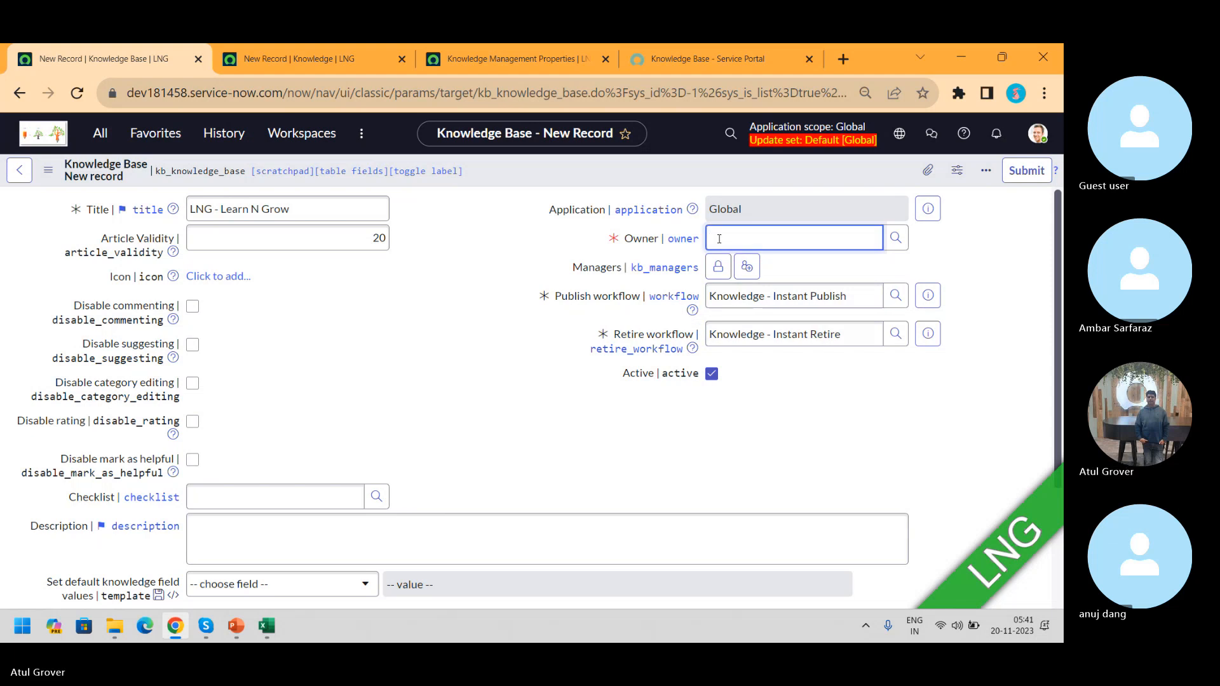
pyautogui.write('**')
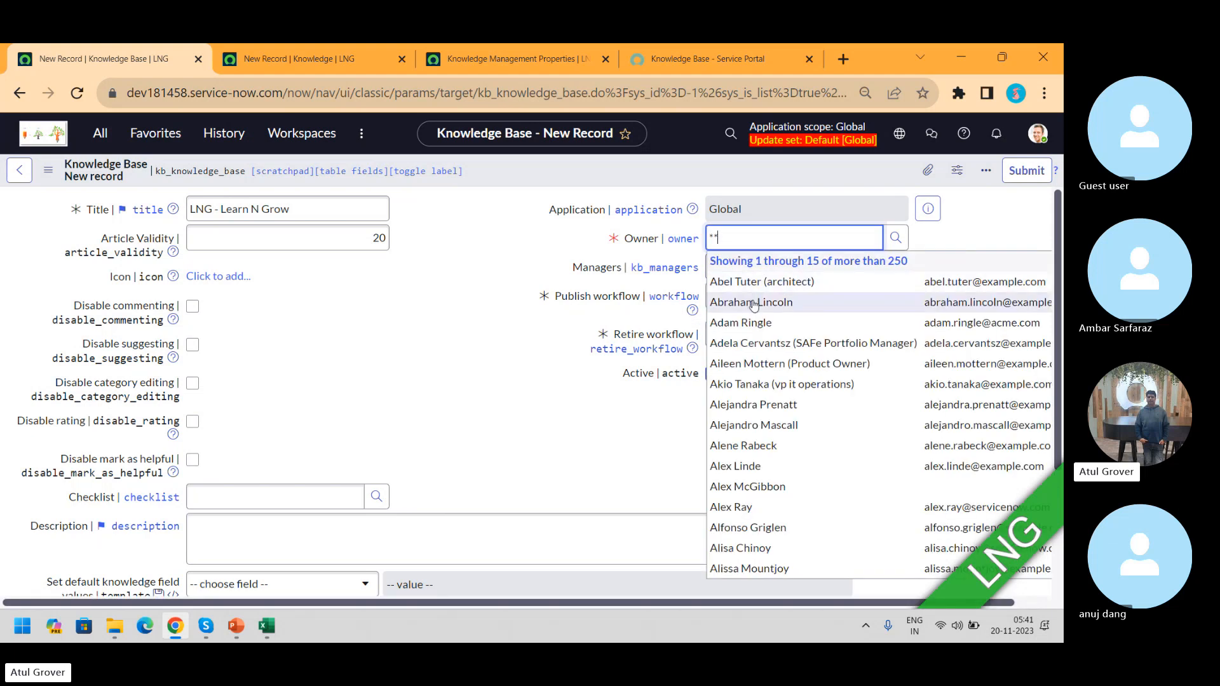
pyautogui.click(752, 299)
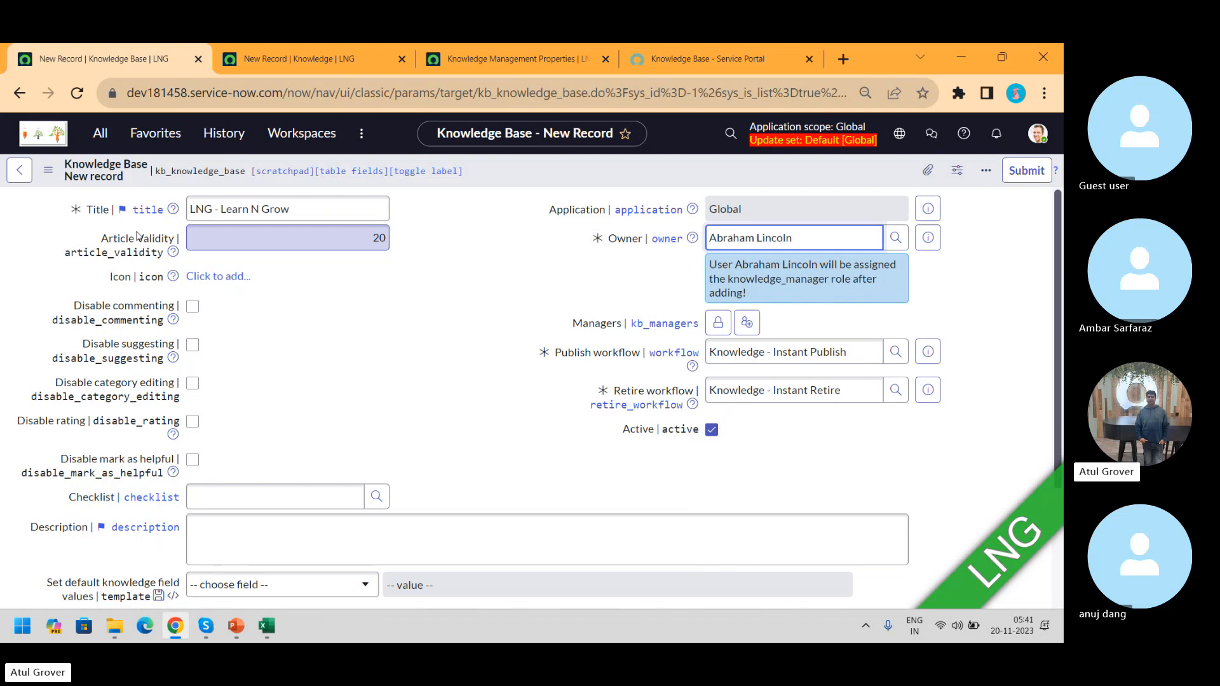
# - Unlock the knowledge base's Managers list and add a different user than the owner as manager
pyautogui.click(718, 323)
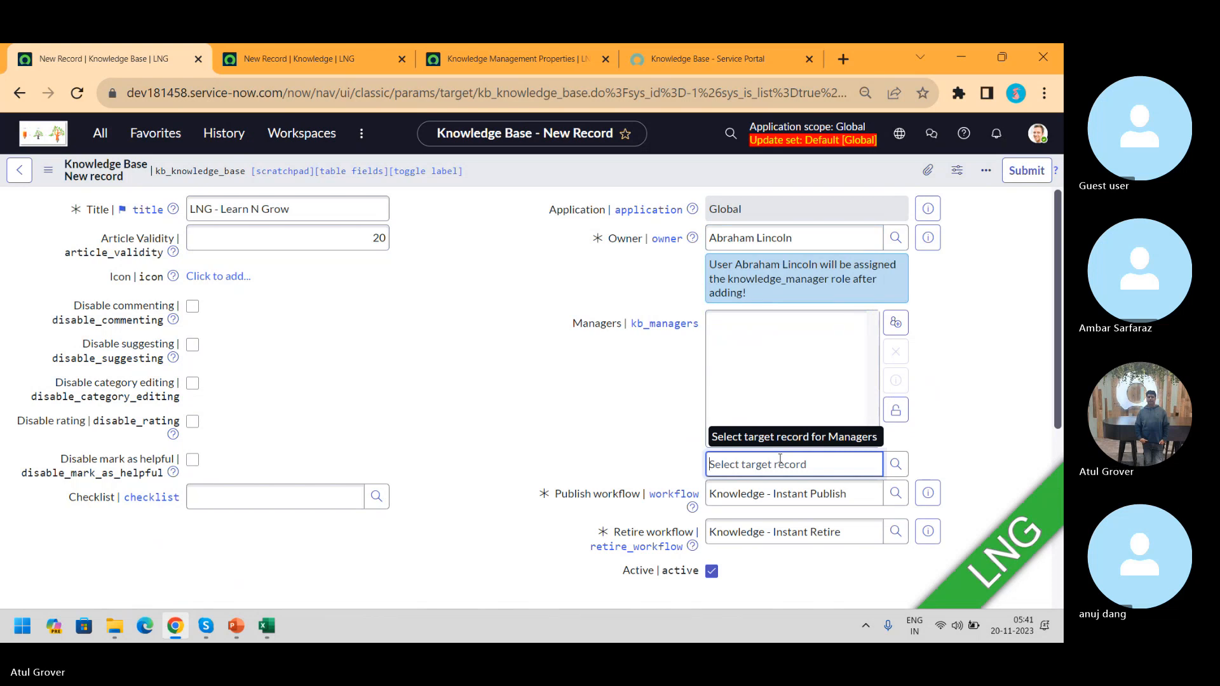
pyautogui.write('**')
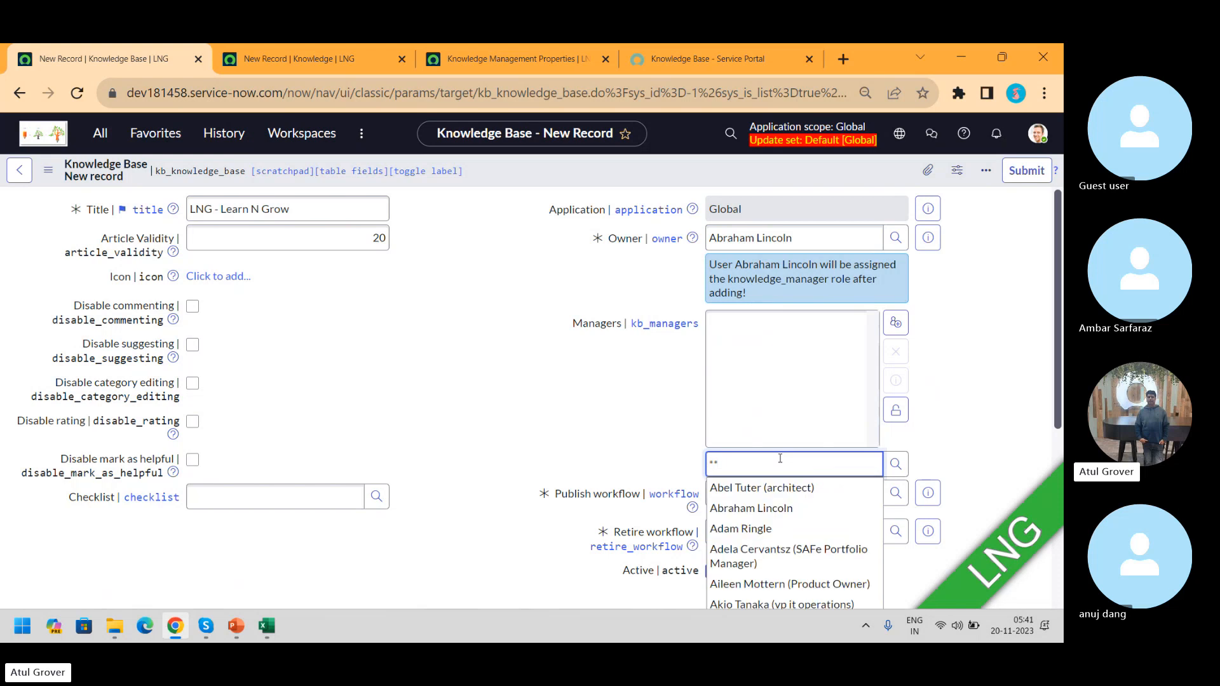
pyautogui.click(766, 528)
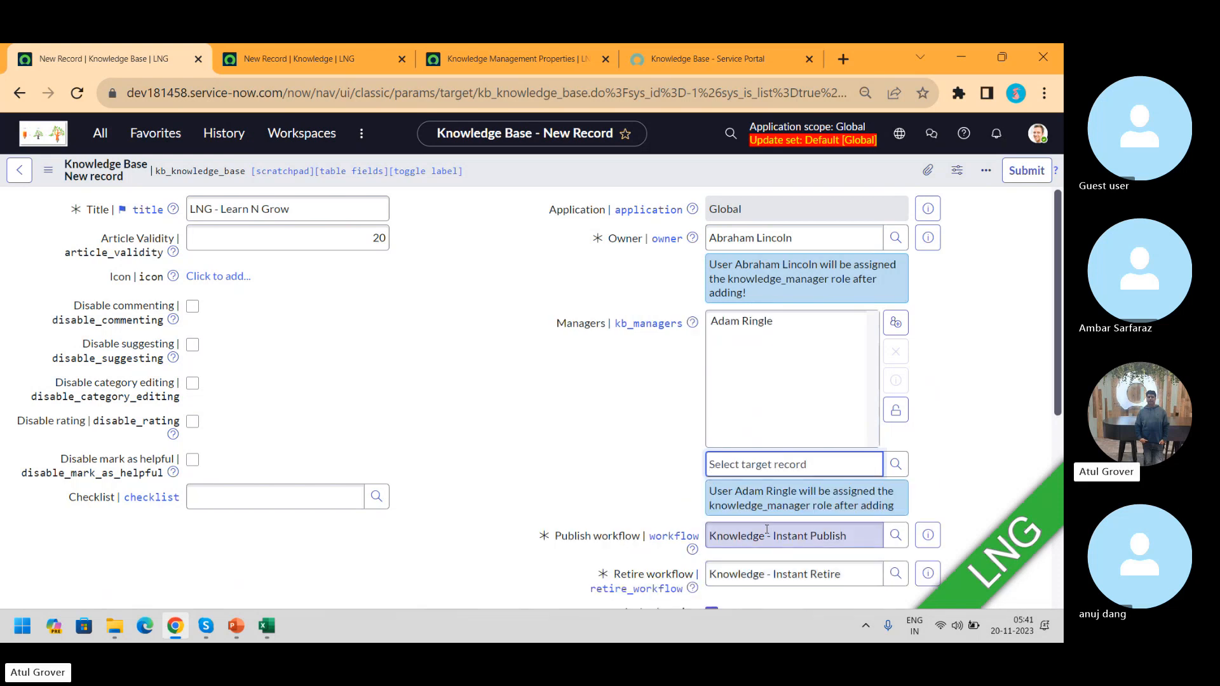
# - Lock the knowledge base's Managers list and open a blank Notepad document for explanatory notes
pyautogui.click(902, 413)
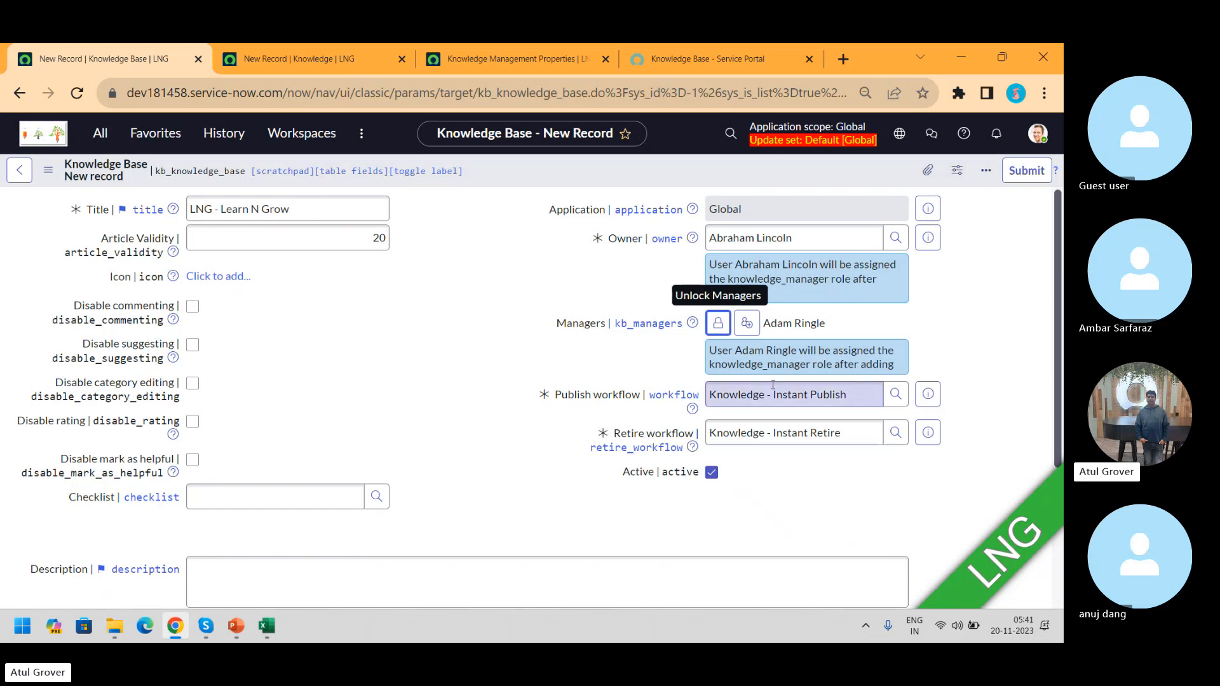
pyautogui.press('super')
pyautogui.write('note')
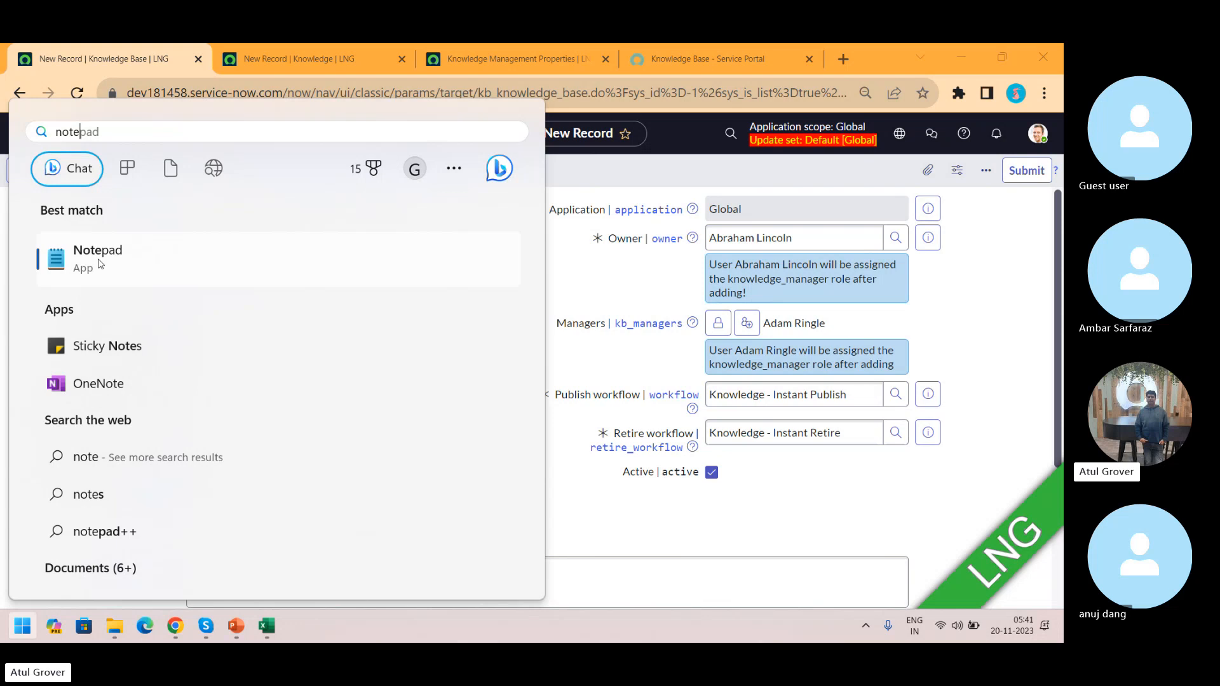
pyautogui.click(100, 263)
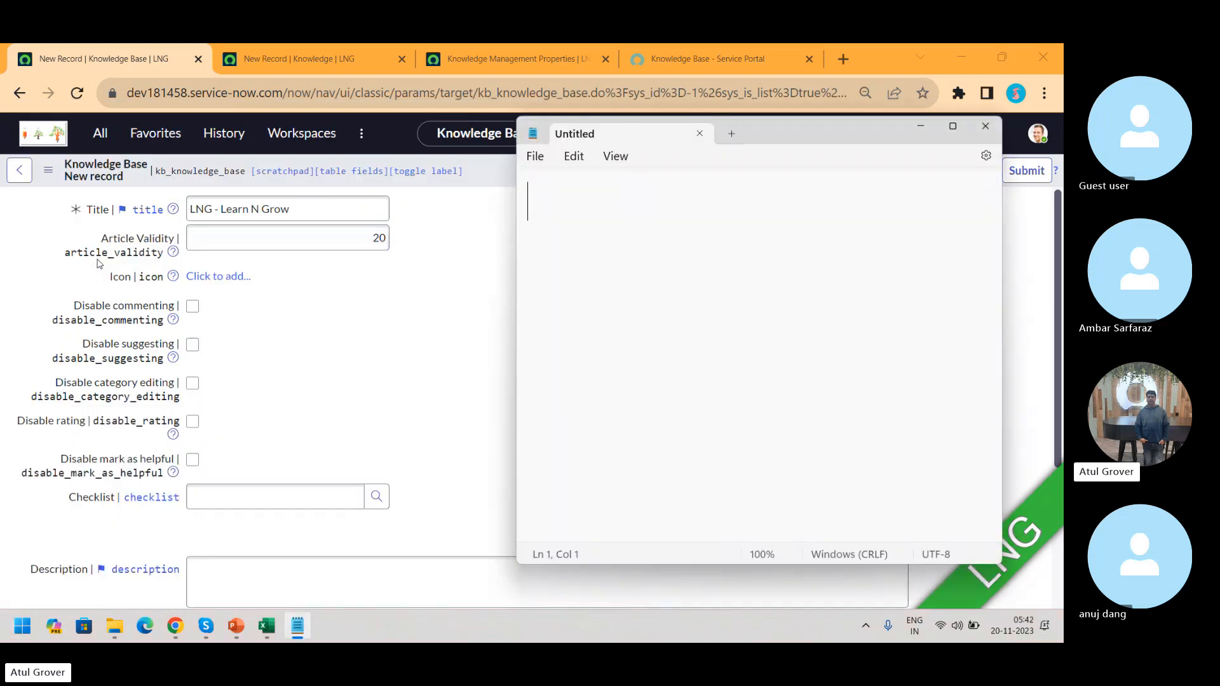
# - Start the note with a line giving a participant's first name followed by "--> 1 m", and leave a blank line below
pyautogui.write('Anuj -->')
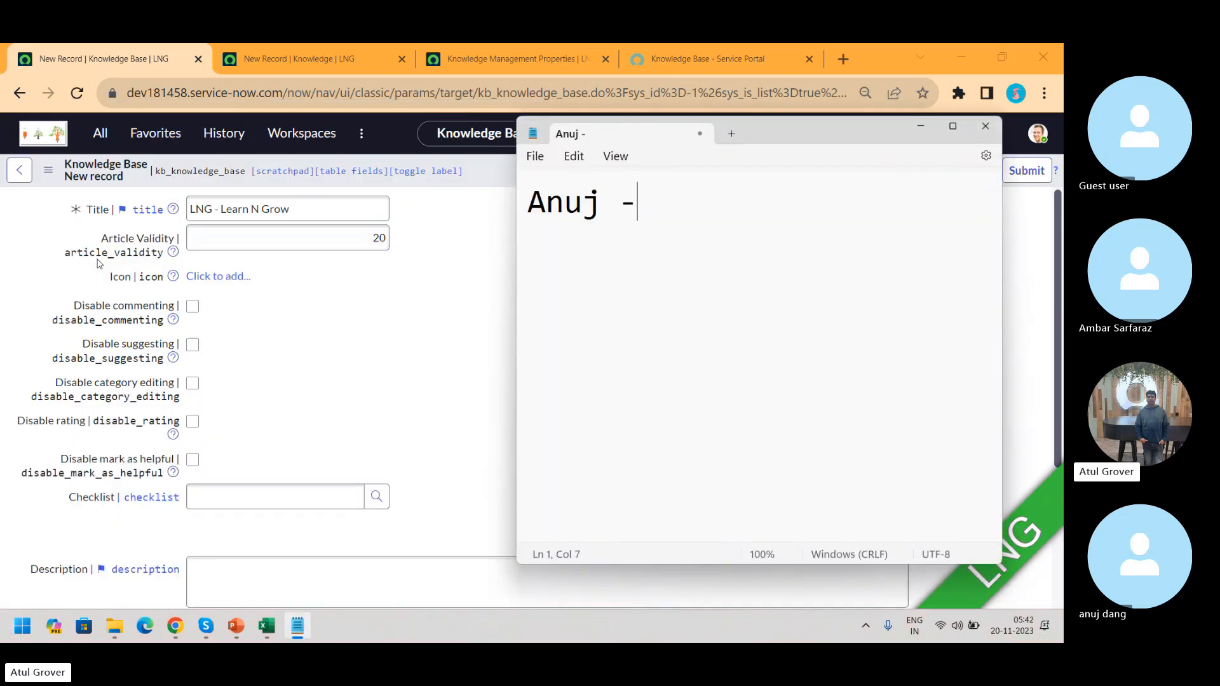
pyautogui.press('Return')
pyautogui.press('Return')
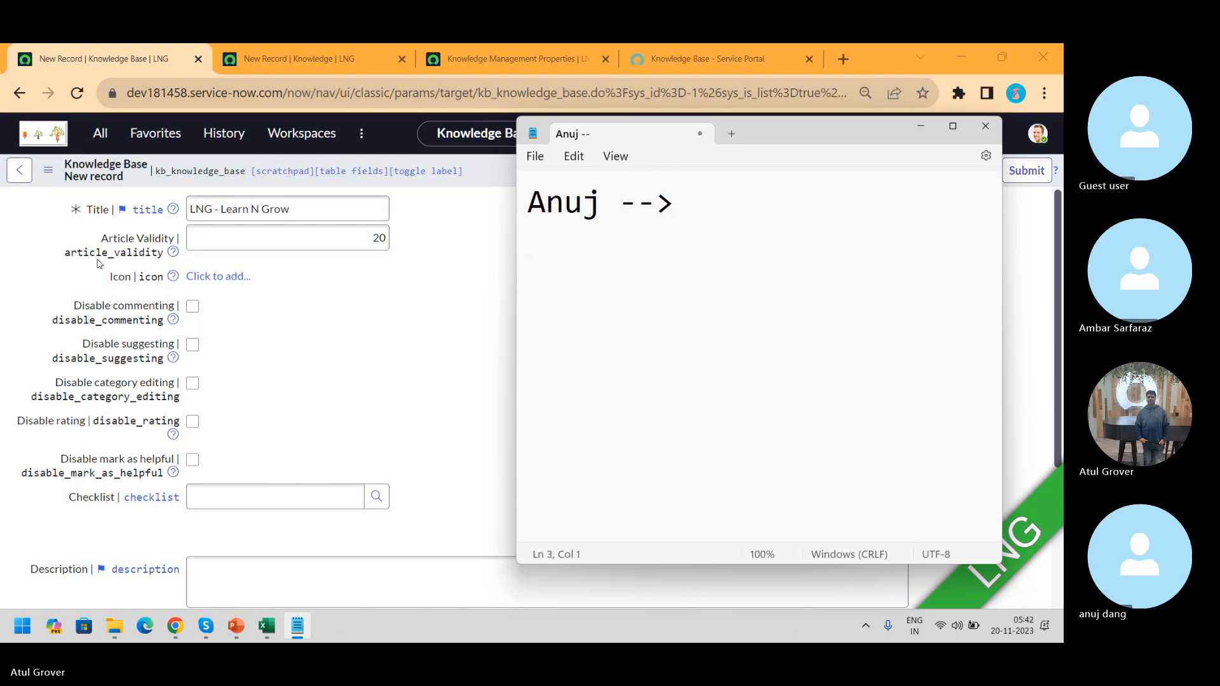
pyautogui.press('BackSpace')
pyautogui.press('BackSpace')
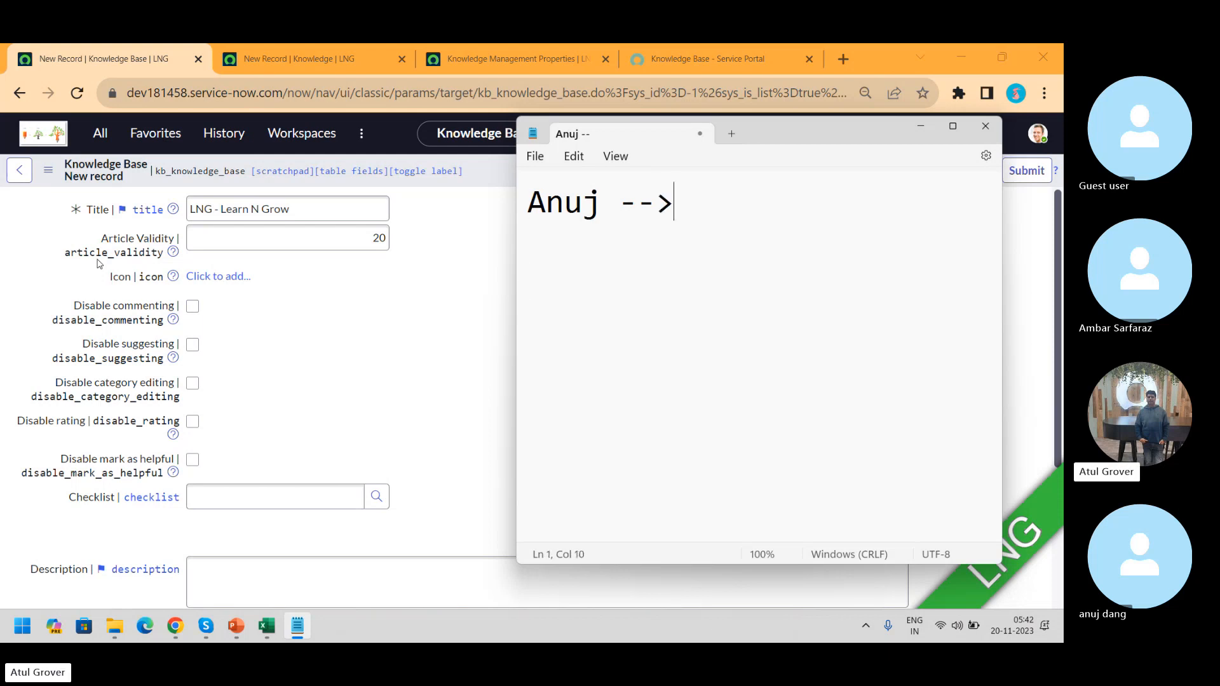
pyautogui.write('1 m')
pyautogui.press('Return')
pyautogui.press('Return')
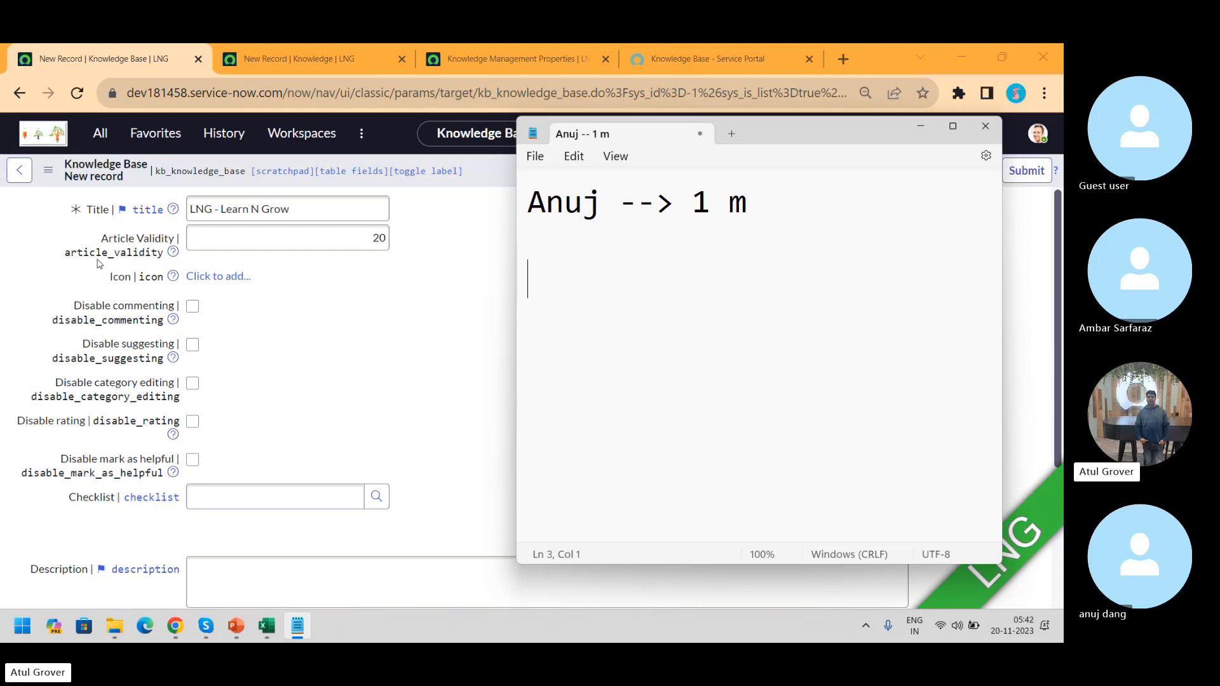
# - Add the line "An -- Kh --> Dy in WF/F" to the note, followed by a blank line
pyautogui.write('Ann')
pyautogui.press('BackSpace')
pyautogui.write('-- Kh')
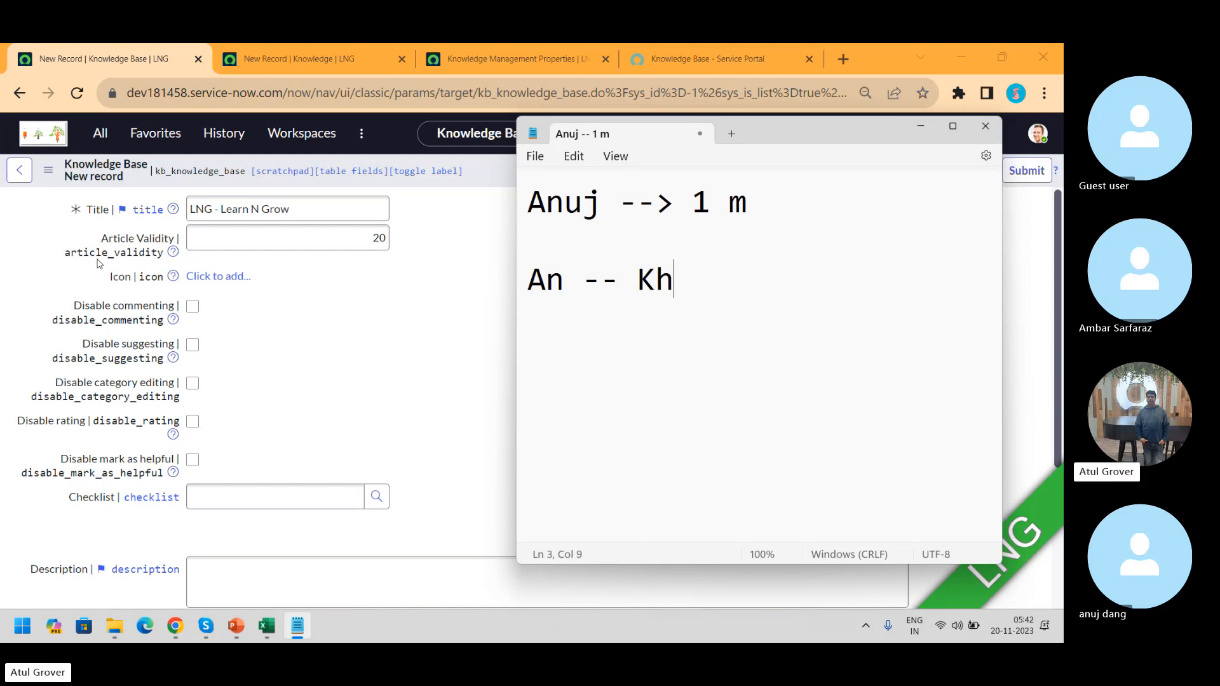
pyautogui.doubleClick(553, 275)
pyautogui.click(689, 282)
pyautogui.moveTo(689, 282); pyautogui.dragTo(629, 285)
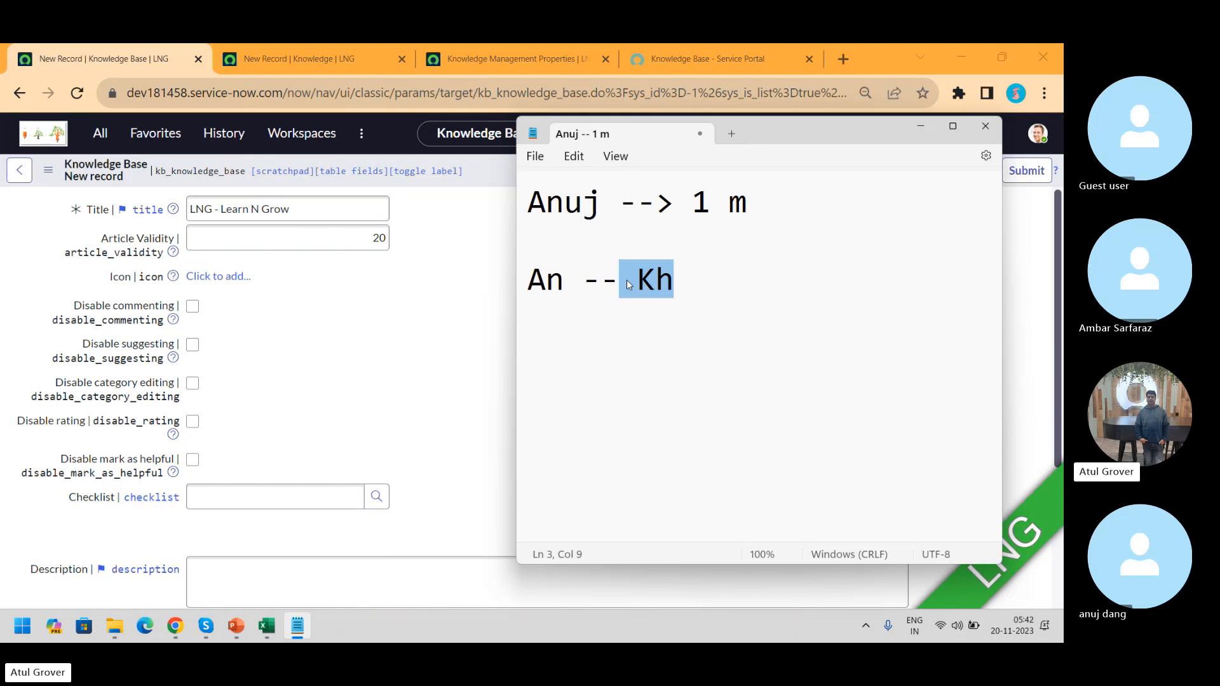
pyautogui.click(697, 279)
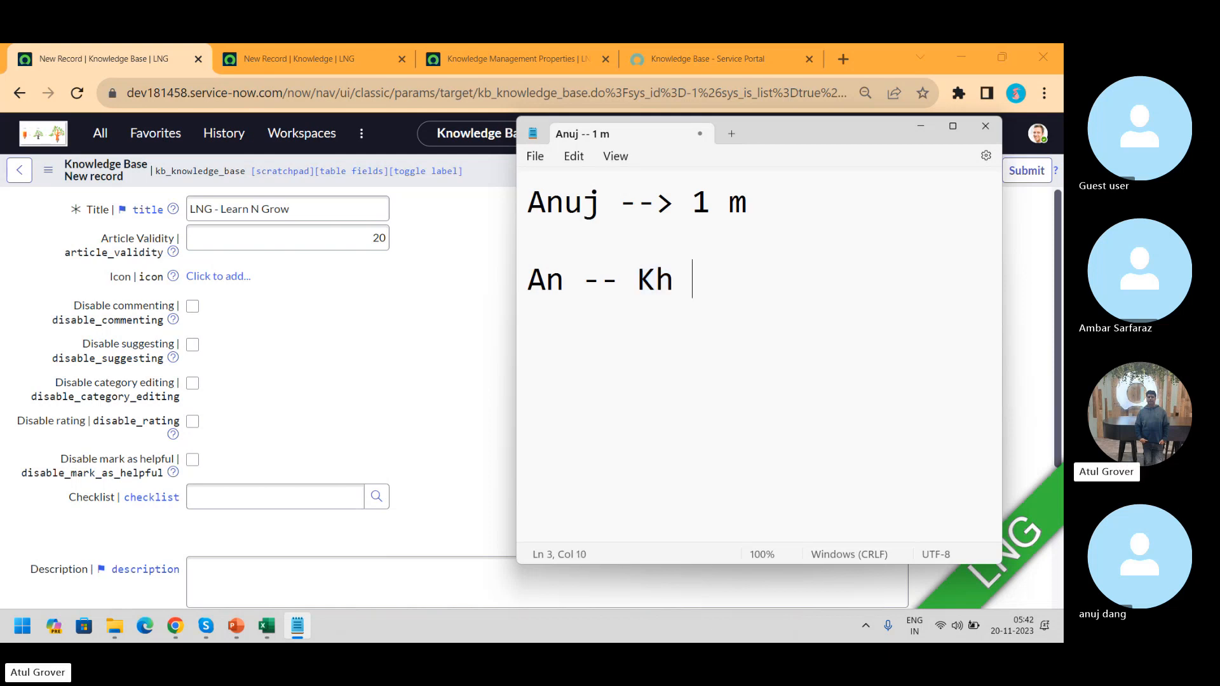
pyautogui.write('--> Dy in W')
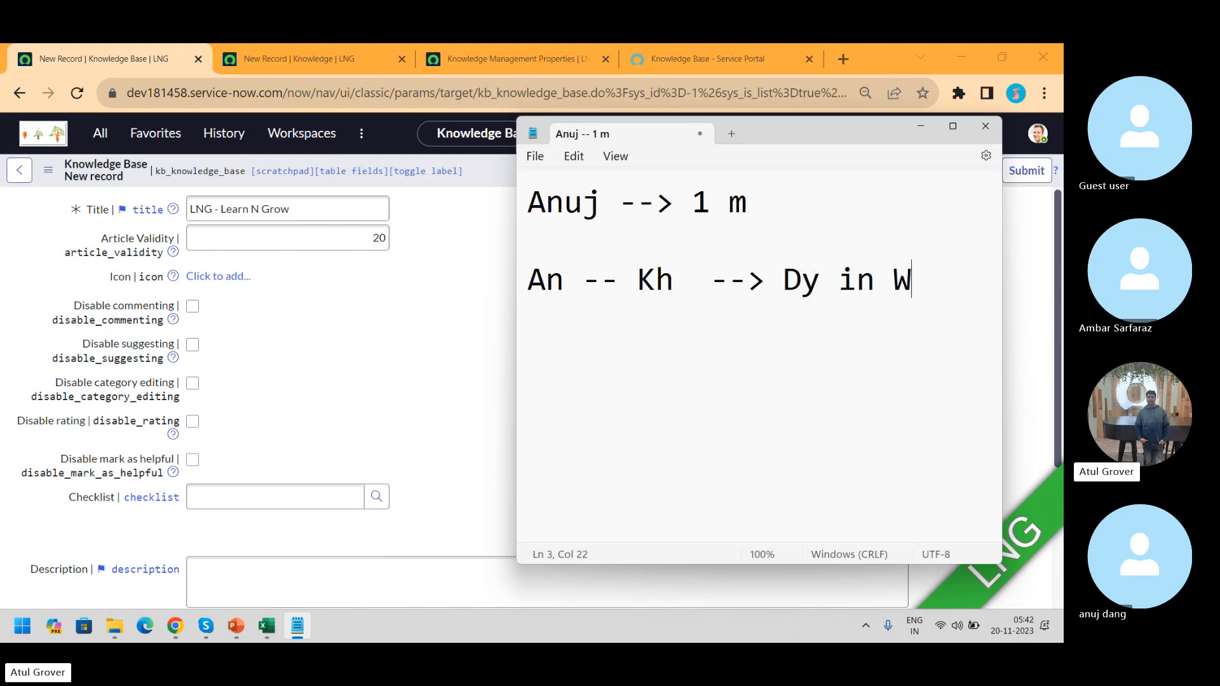
pyautogui.write('F/F')
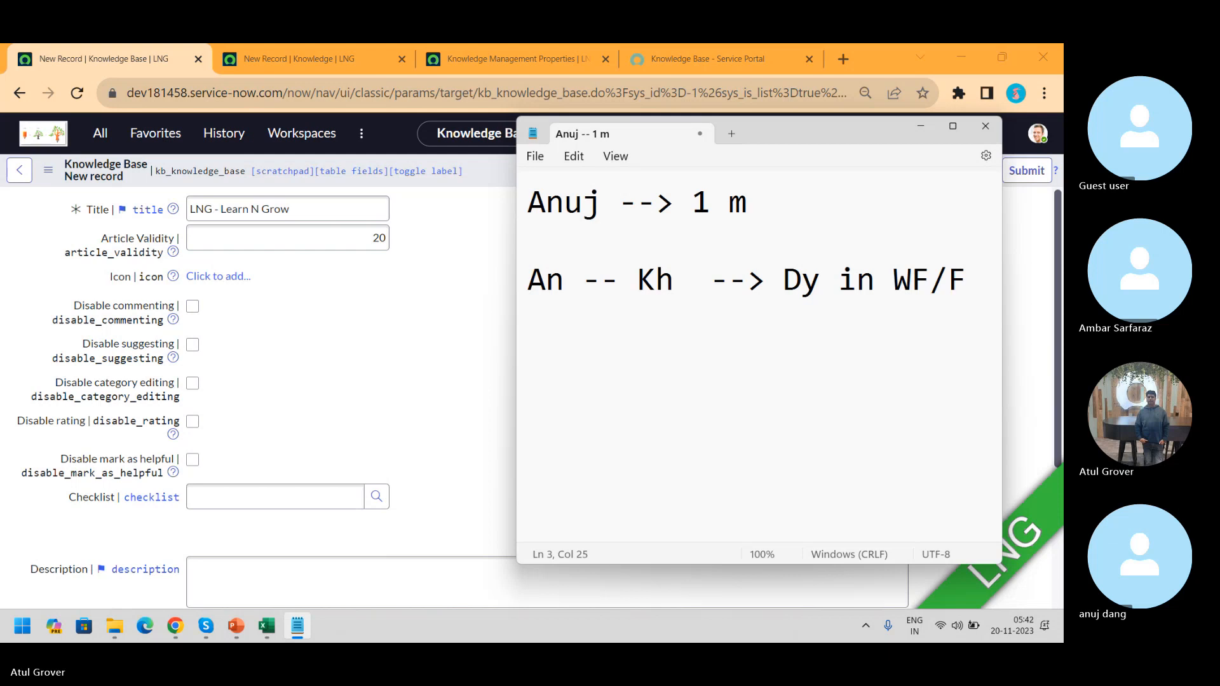
pyautogui.press('Return')
pyautogui.press('Return')
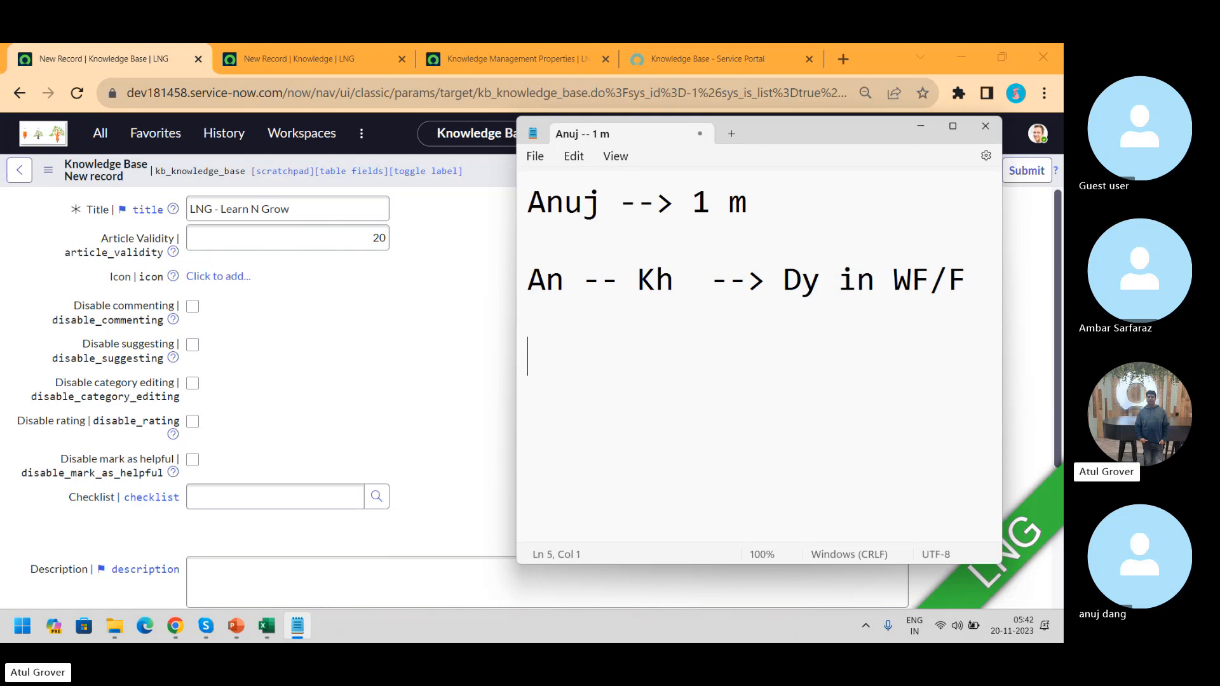
# - Add the heading "2 WF" with a numbered list beneath it: "1. APproval" and "2. Publish"
pyautogui.write('2 WF')
pyautogui.press('Return')
pyautogui.write('1. APp')
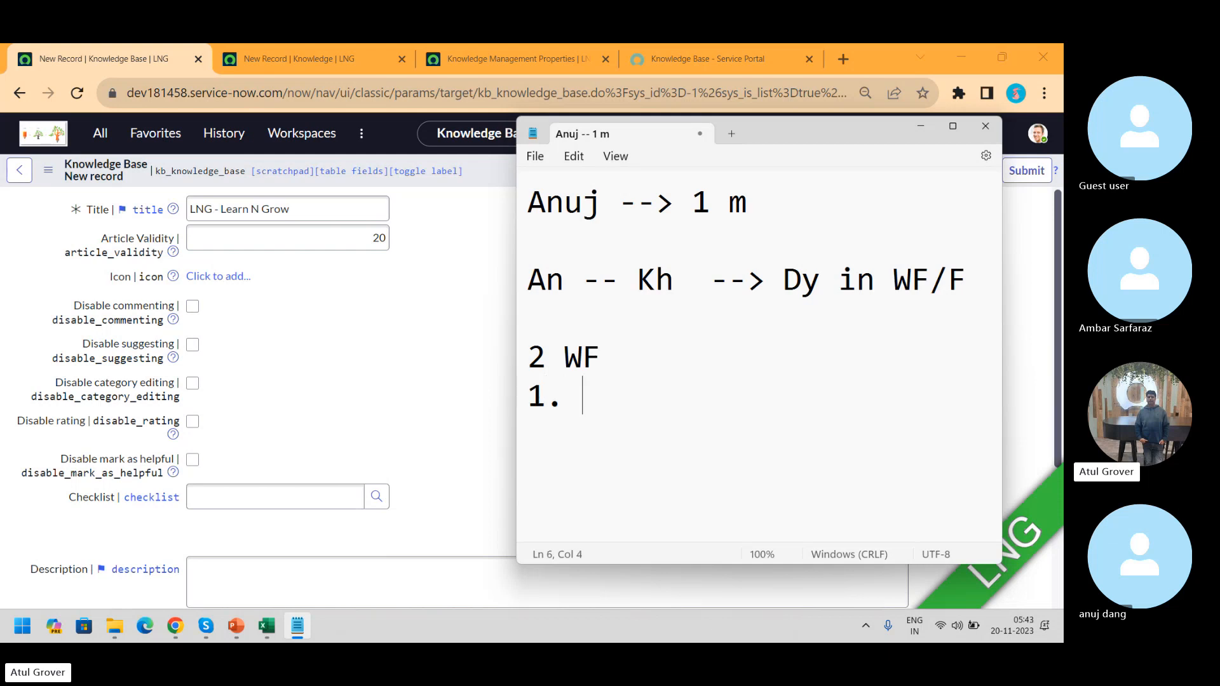
pyautogui.write('rogal')
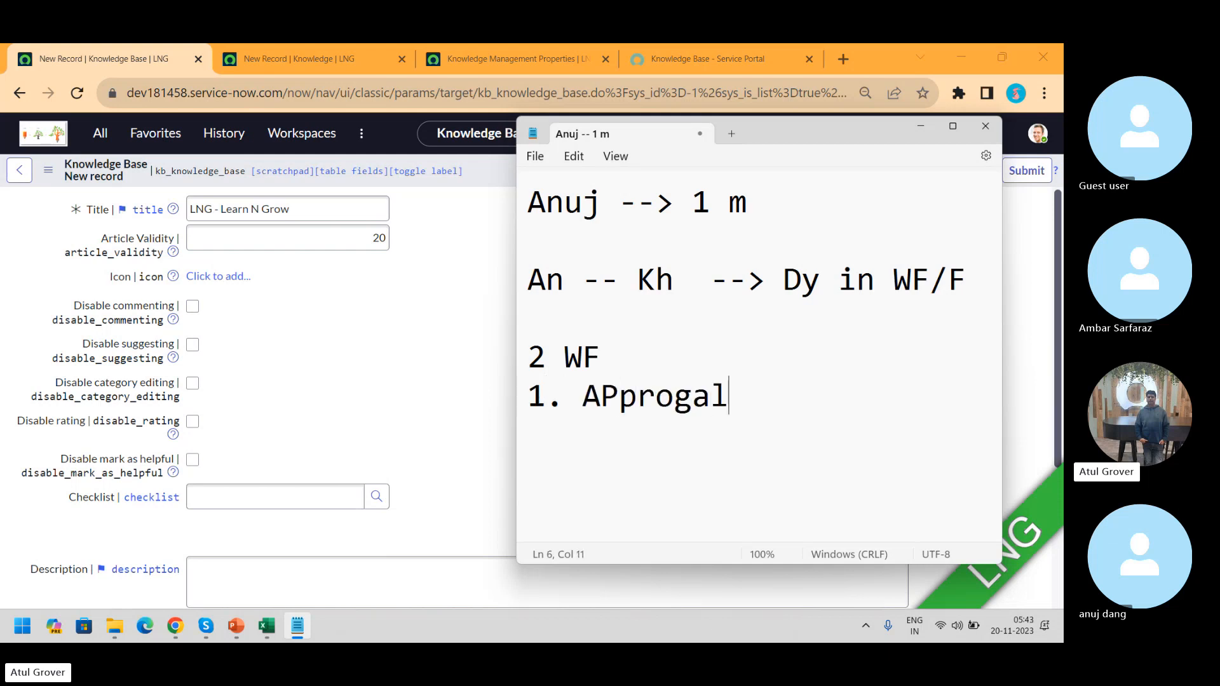
pyautogui.press('BackSpace')
pyautogui.press('BackSpace')
pyautogui.press('BackSpace')
pyautogui.write('val')
pyautogui.press('Return')
pyautogui.write('2. ')
pyautogui.write('Re')
pyautogui.press('BackSpace')
pyautogui.press('BackSpace')
pyautogui.write('Publish')
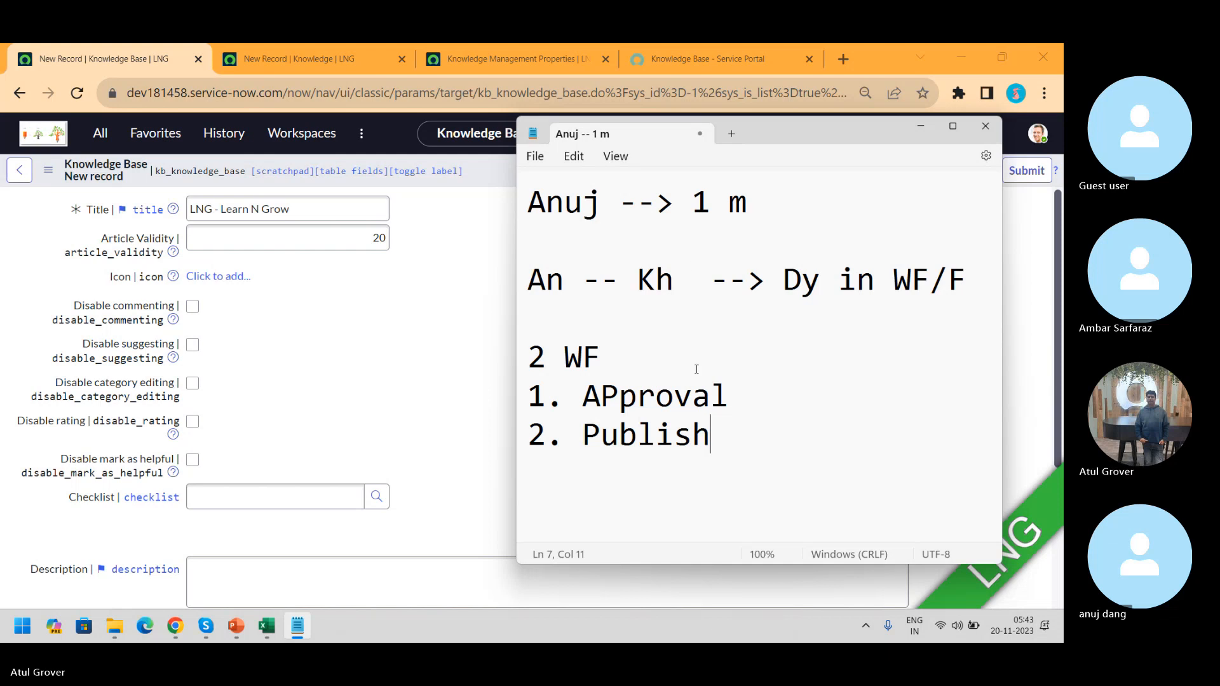
# - Insert "Kh --> 20" on the blank line above the "2 WF" heading
pyautogui.click(556, 320)
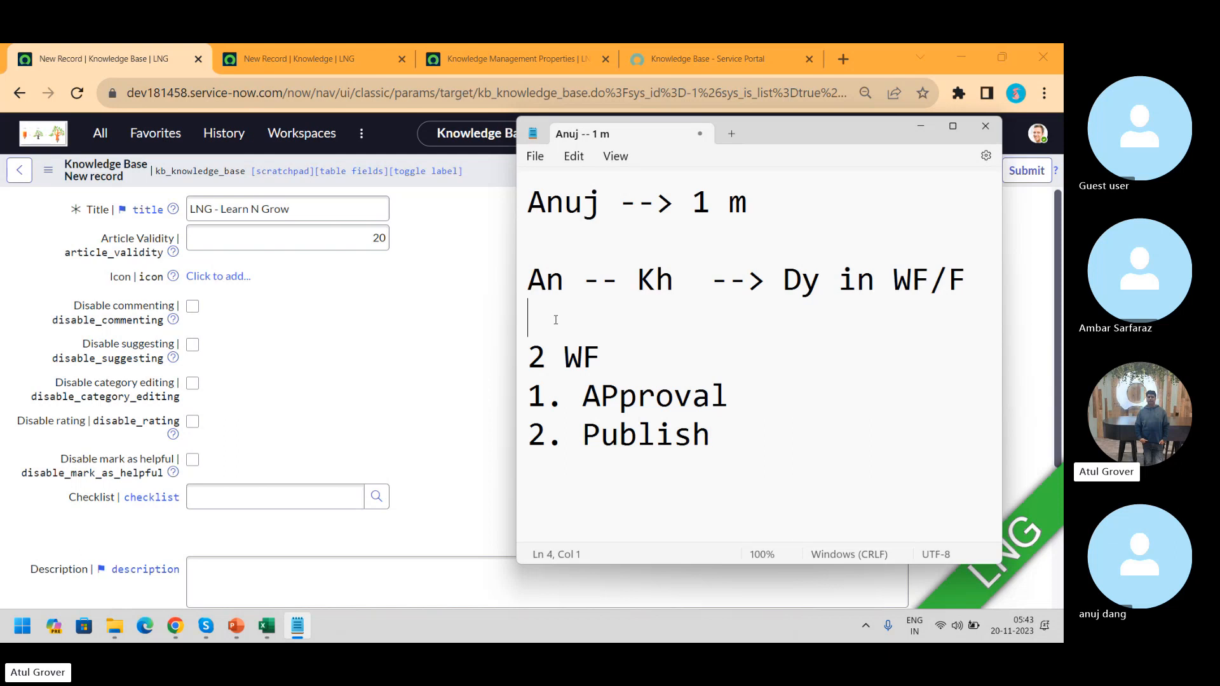
pyautogui.write('Kh --')
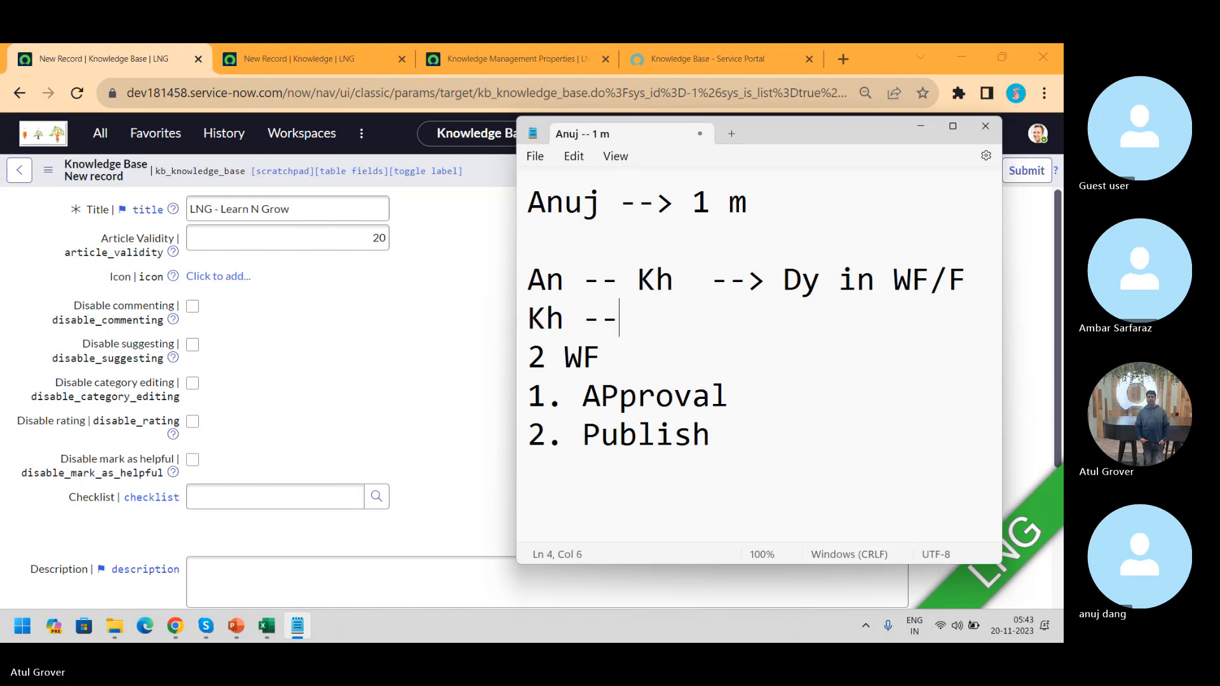
pyautogui.write('.')
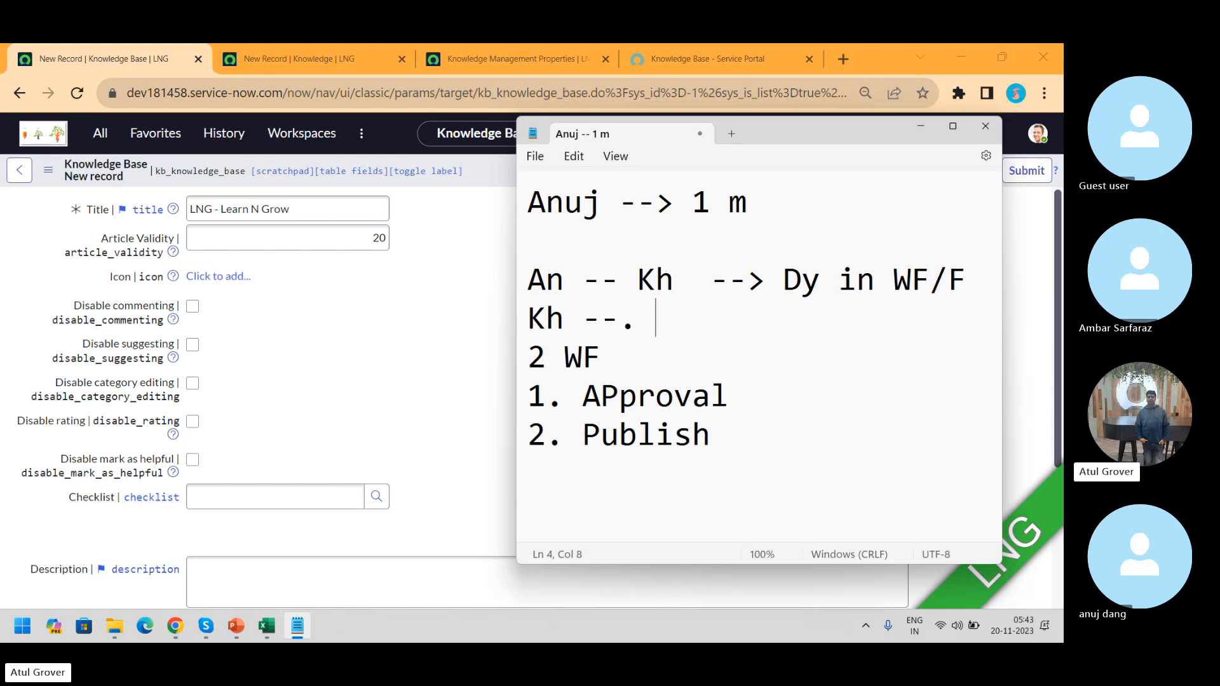
pyautogui.press('BackSpace')
pyautogui.press('BackSpace')
pyautogui.press('BackSpace')
pyautogui.write('> 20')
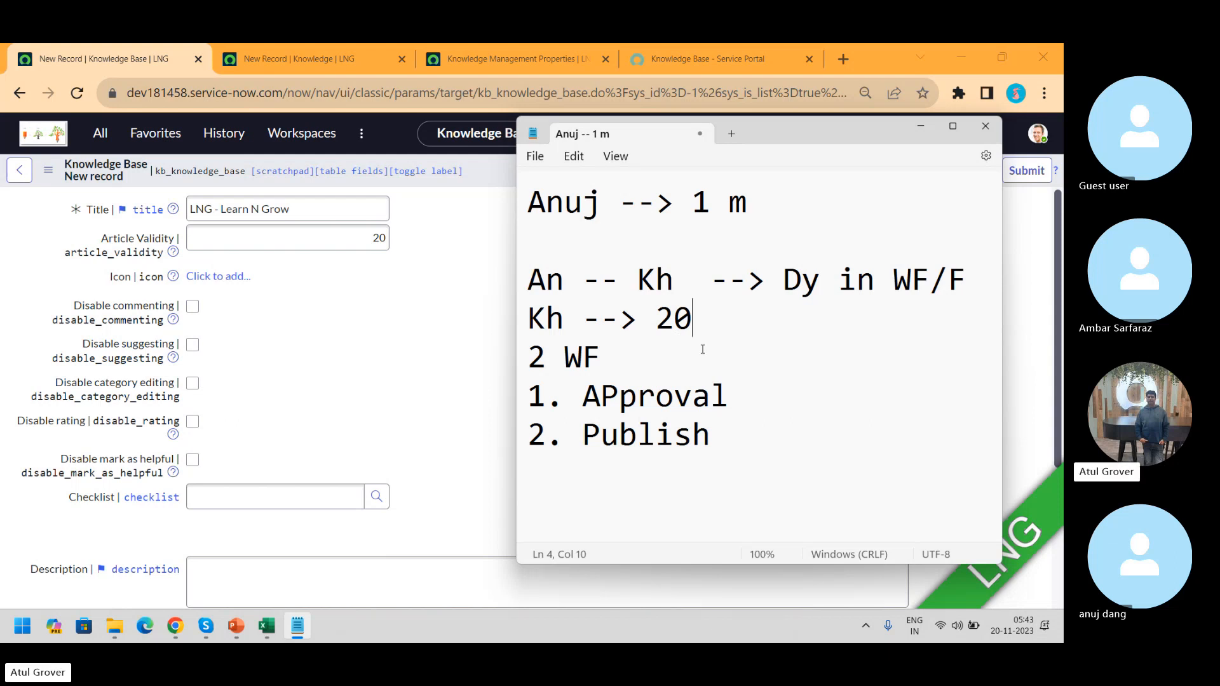
# - Append "-- Instant - Ap" to the first workflow item and move the note window off the form's workflow fields
pyautogui.click(751, 384)
pyautogui.write('-- Insta')
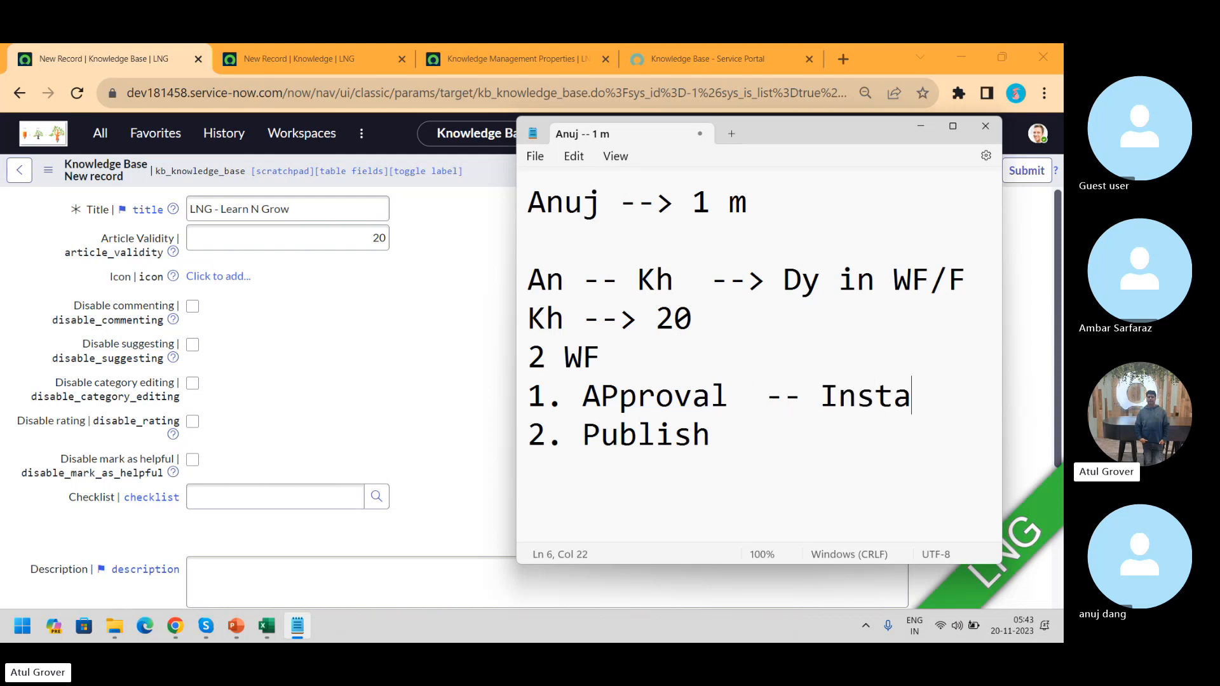
pyautogui.write('nt -')
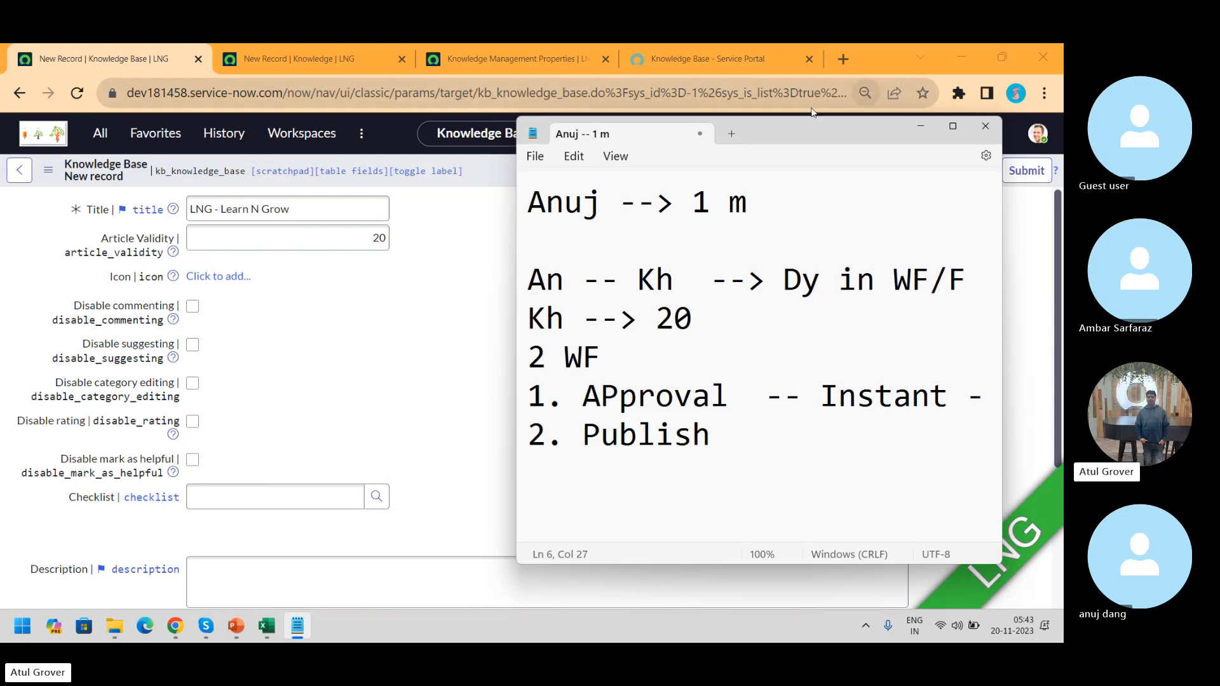
pyautogui.moveTo(817, 133); pyautogui.dragTo(467, 188)
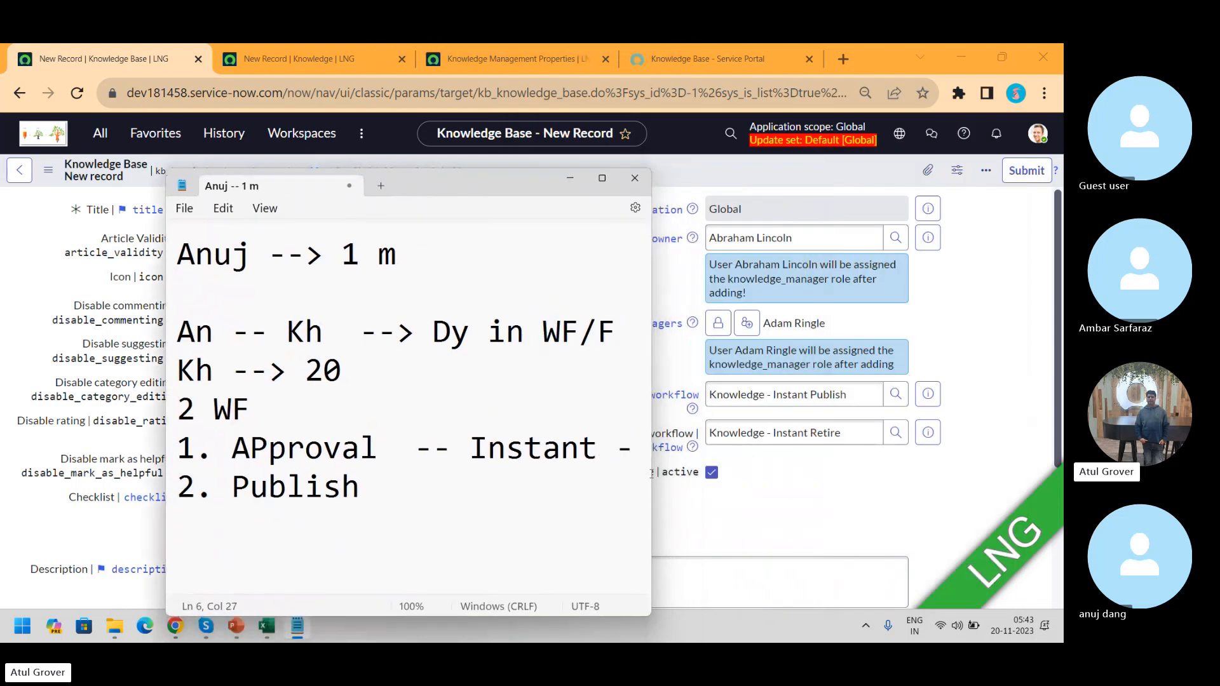
pyautogui.write('A')
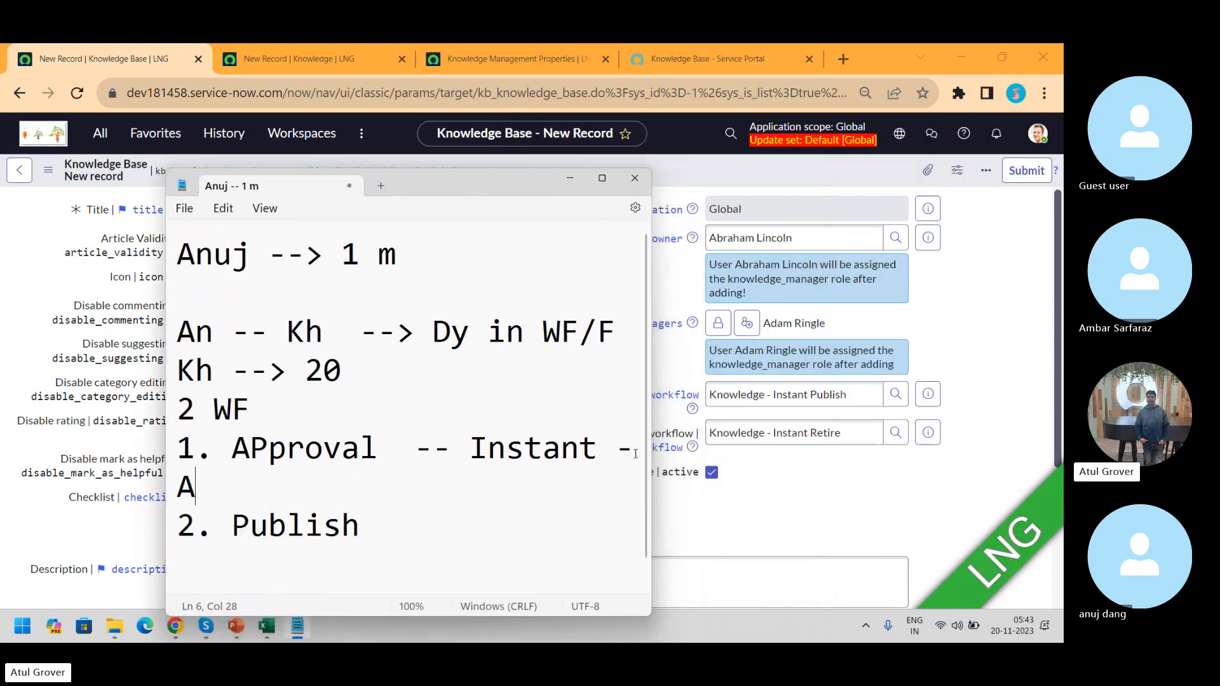
pyautogui.write('p')
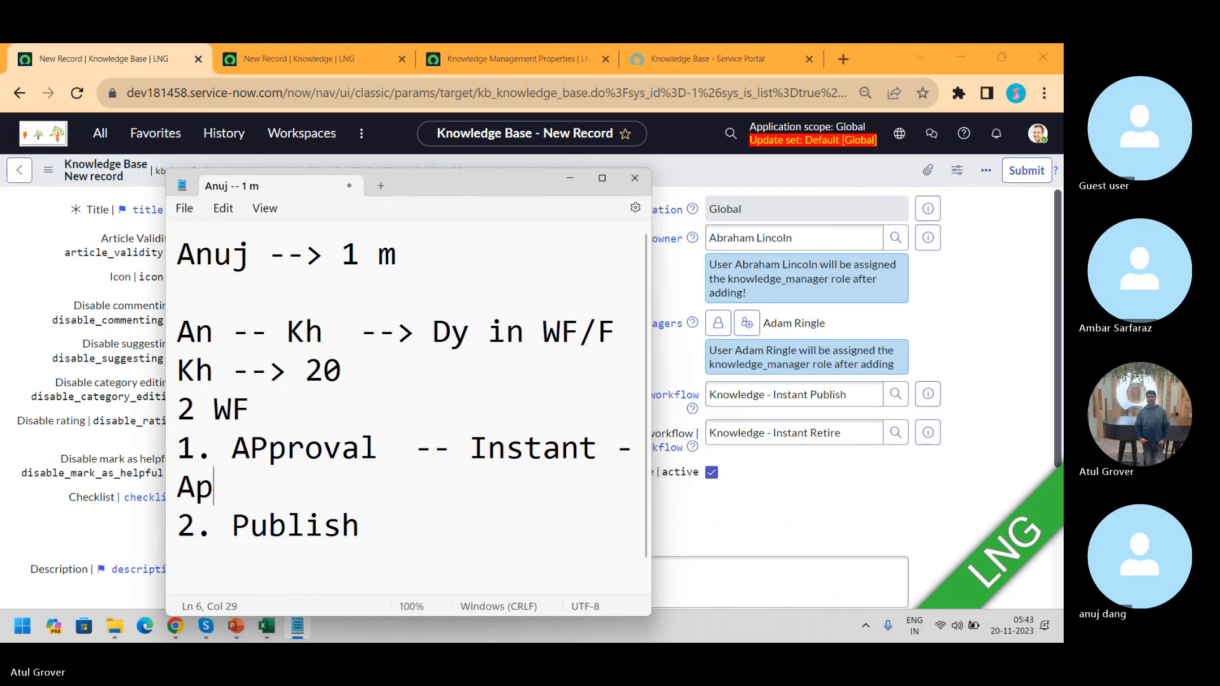
# - Rename the first workflow item in the note as "Publish" and the second as "Retire"
pyautogui.doubleClick(314, 451)
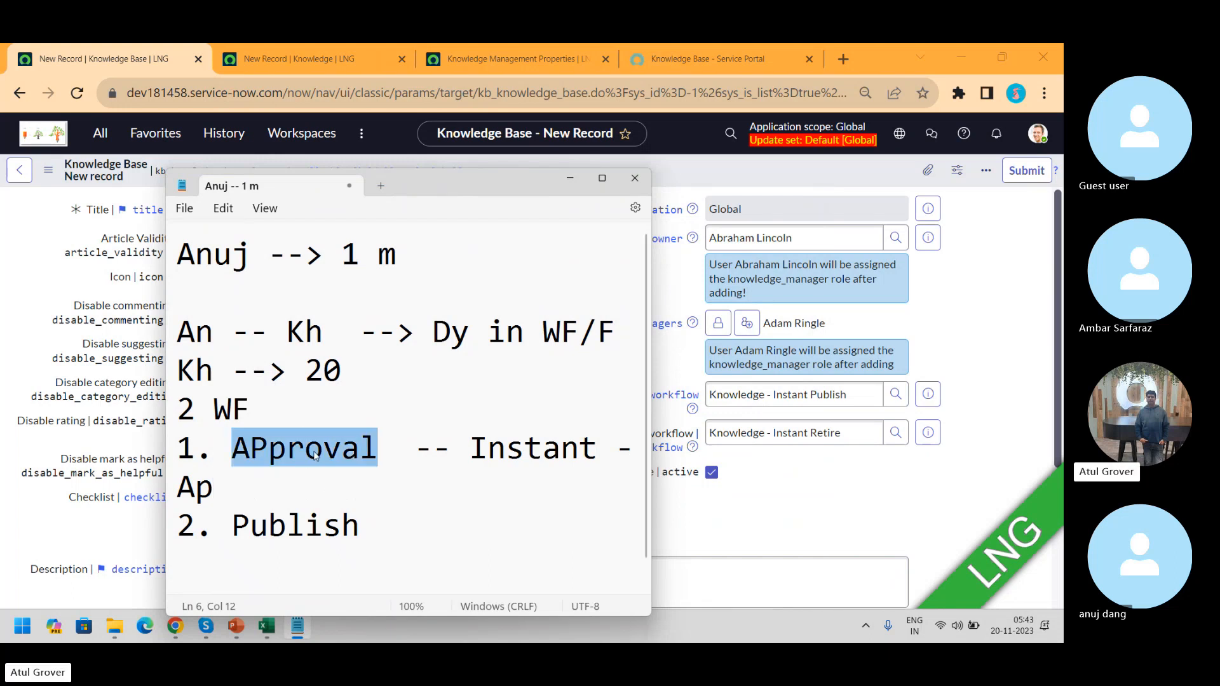
pyautogui.write('Publish')
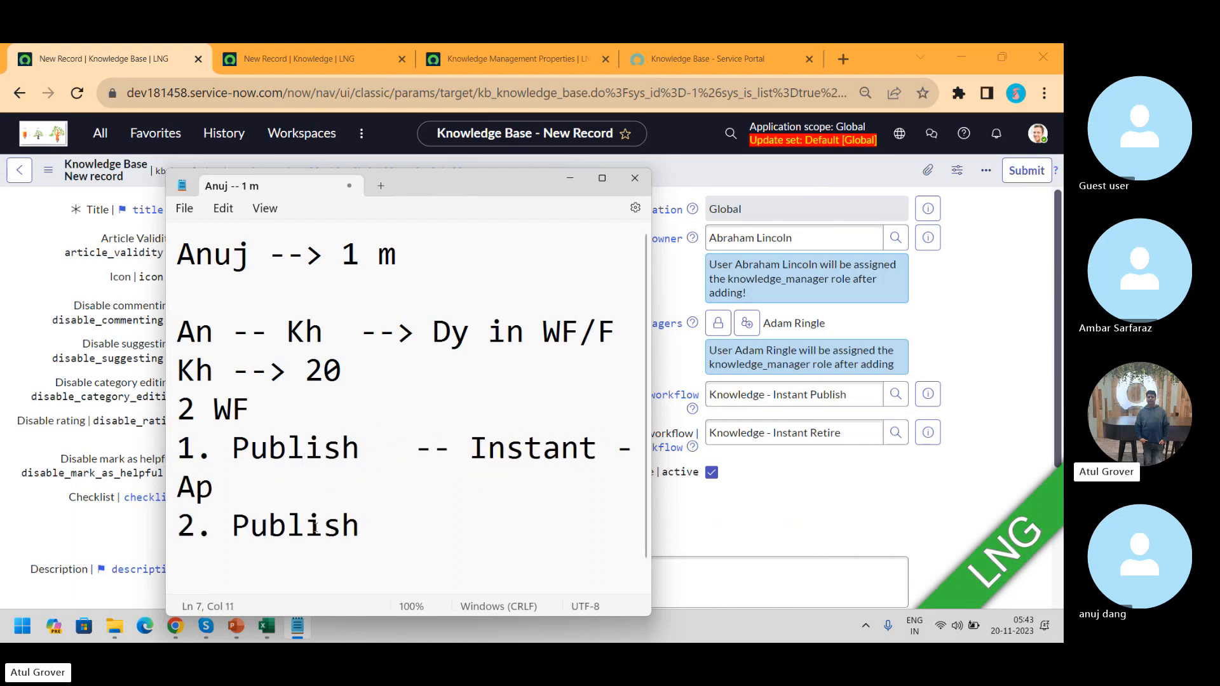
pyautogui.moveTo(363, 528); pyautogui.dragTo(233, 527)
pyautogui.write('Reri')
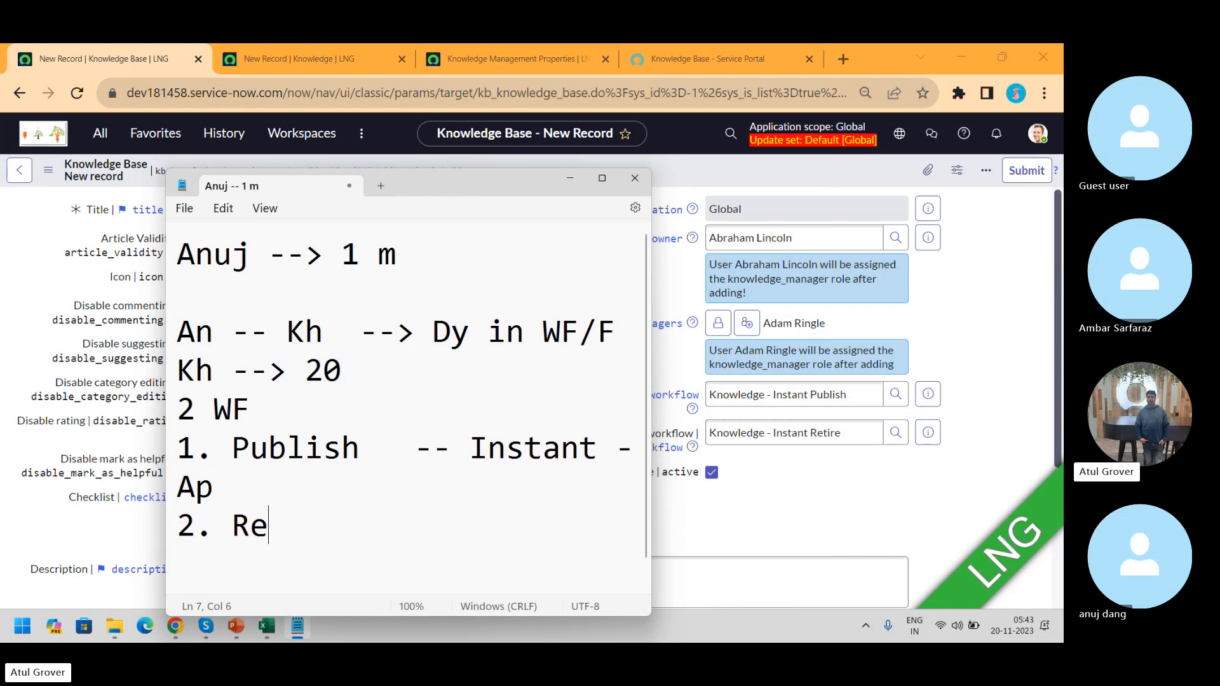
pyautogui.press('BackSpace')
pyautogui.press('BackSpace')
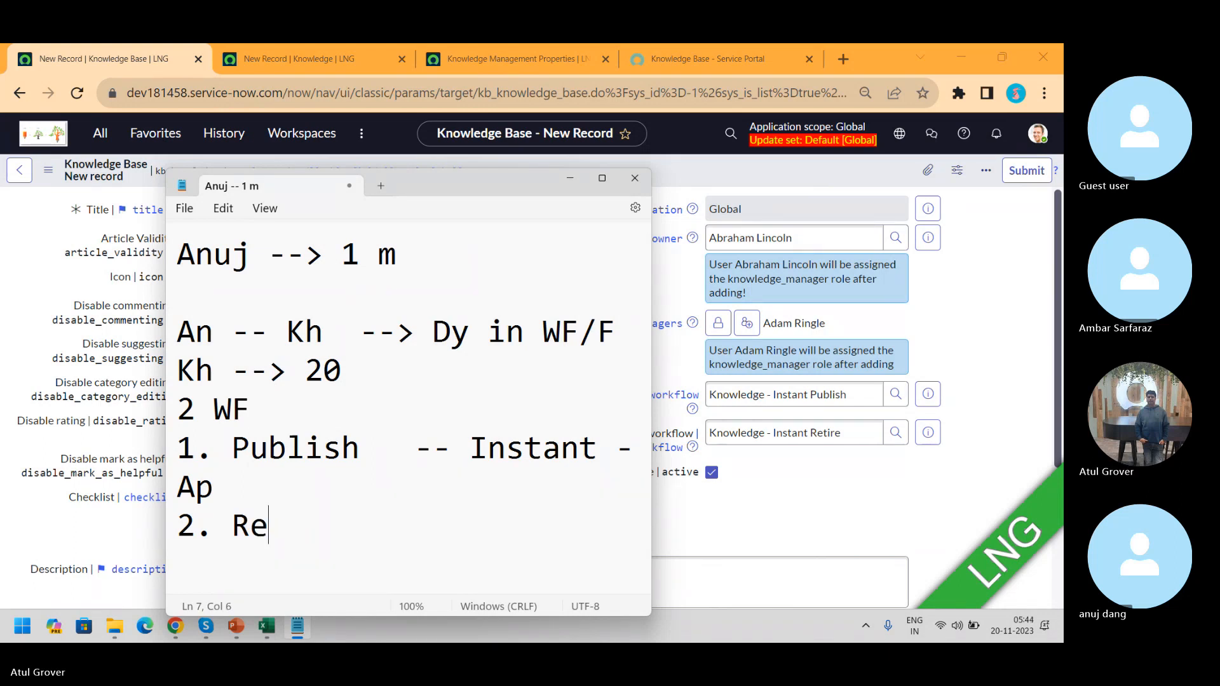
pyautogui.write('tire')
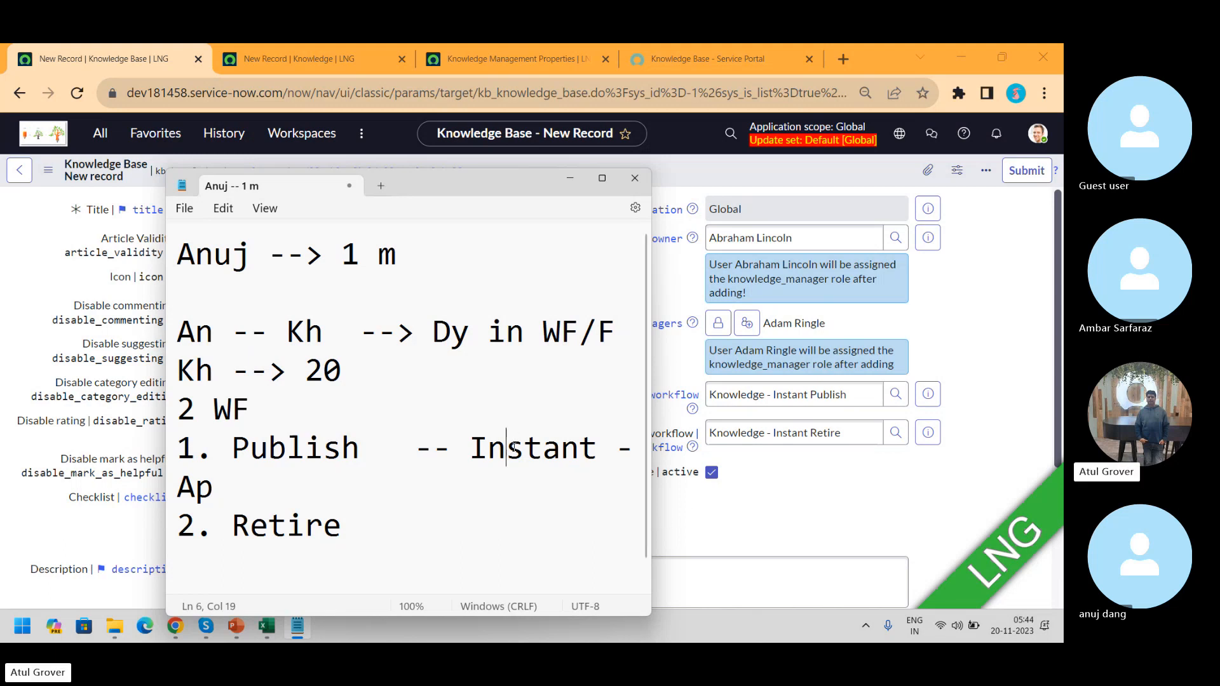
# - Complete the unfinished word after "Instant -" in the Publish item so that it reads "Approval"
pyautogui.doubleClick(514, 445)
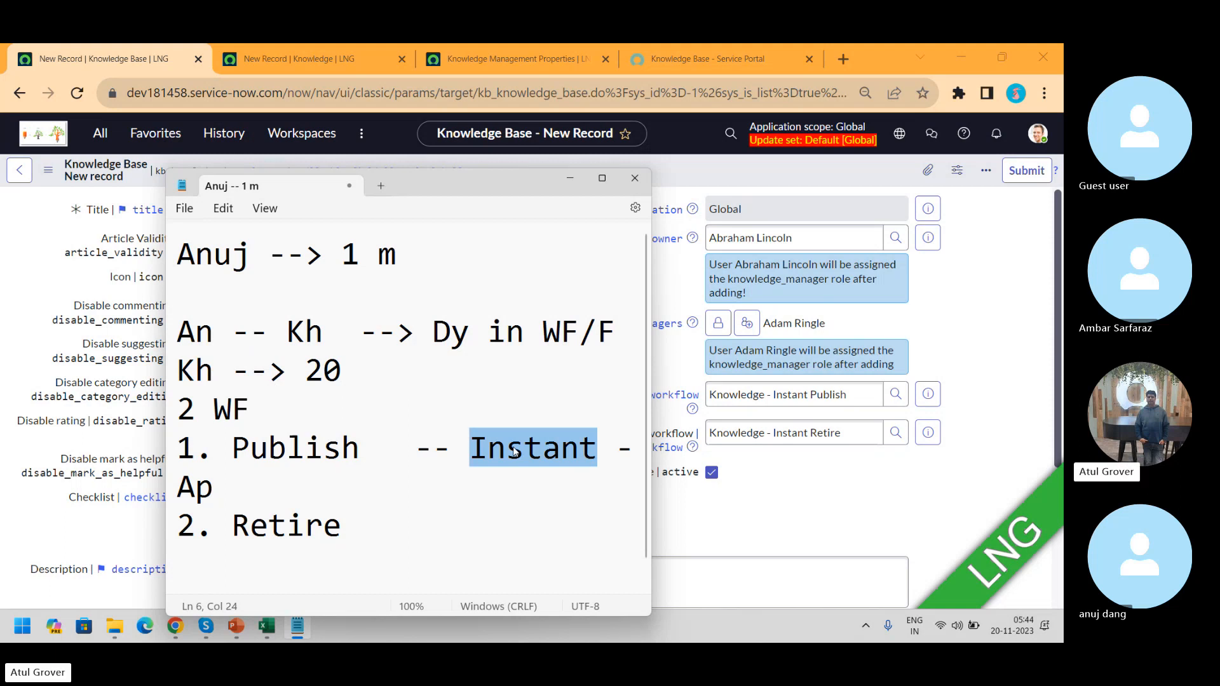
pyautogui.click(218, 490)
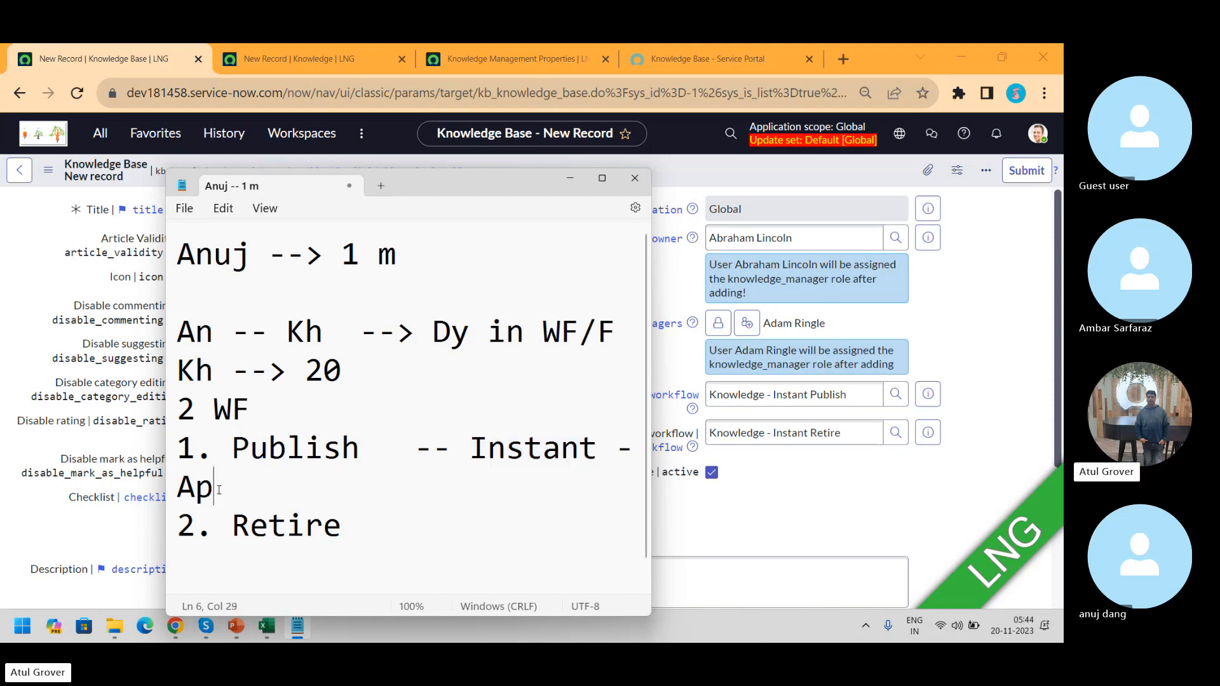
pyautogui.write('p')
pyautogui.write('o')
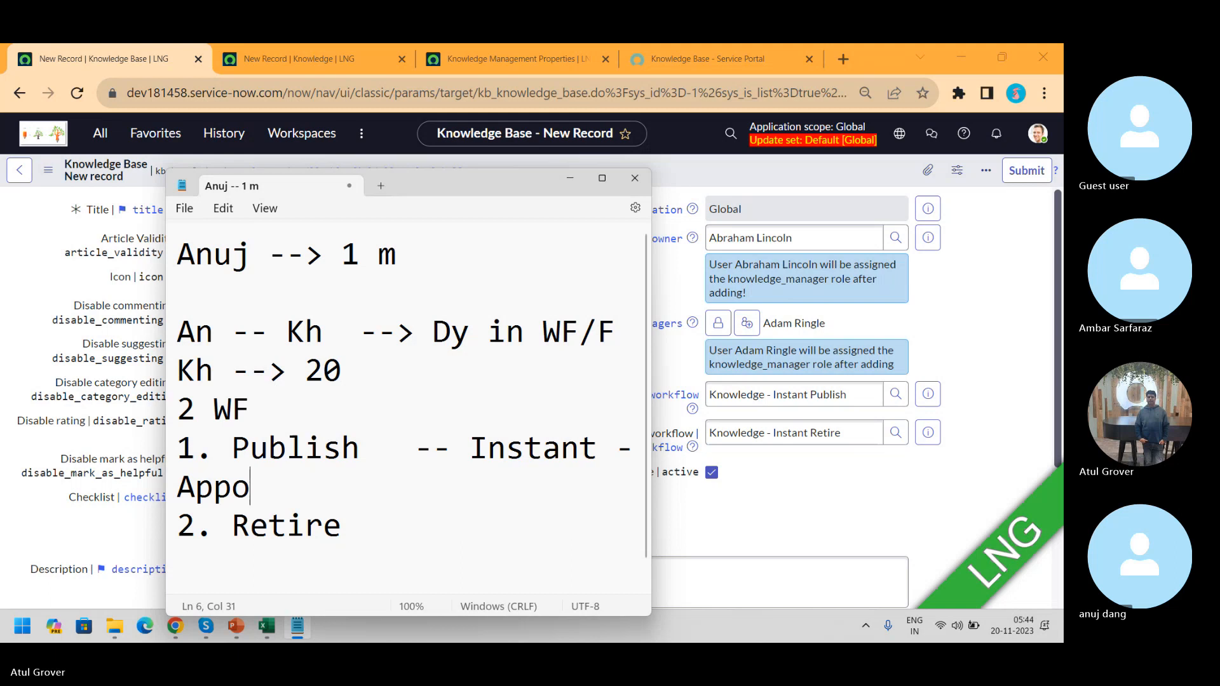
pyautogui.press('BackSpace')
pyautogui.write('roval')
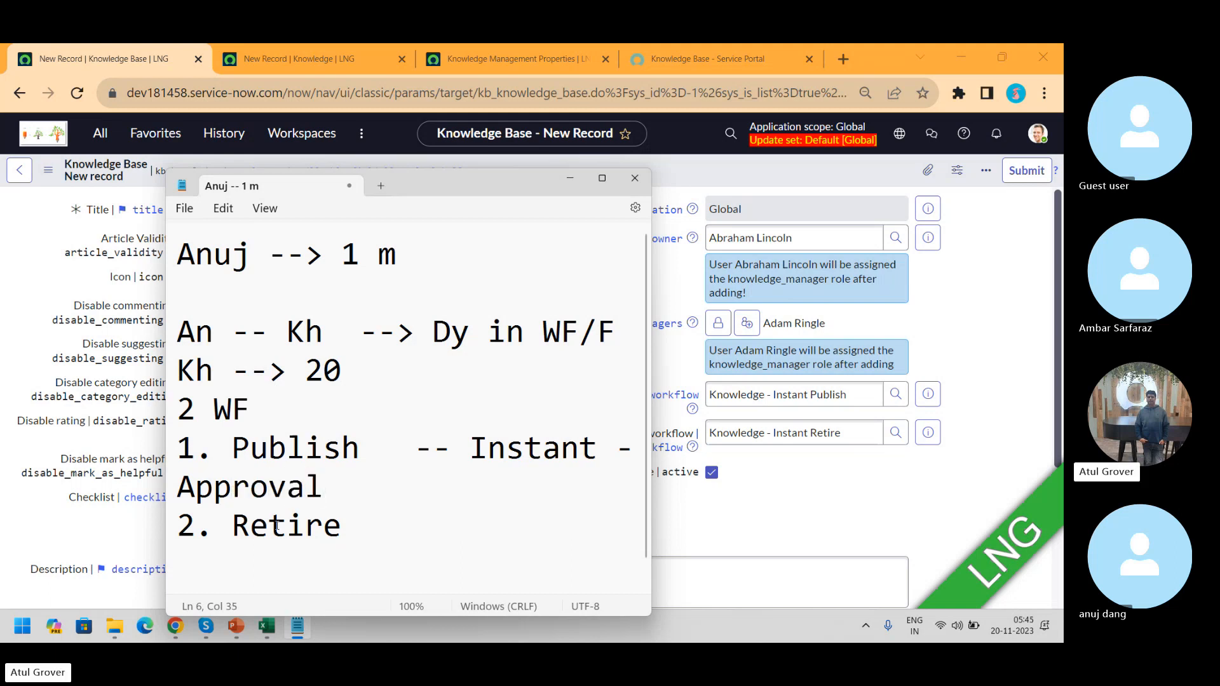
# - Add a dash after "Retire" and highlight the text from the Publish item through the end of the Retire line
pyautogui.click(376, 518)
pyautogui.write('-')
pyautogui.moveTo(396, 525); pyautogui.dragTo(278, 466)
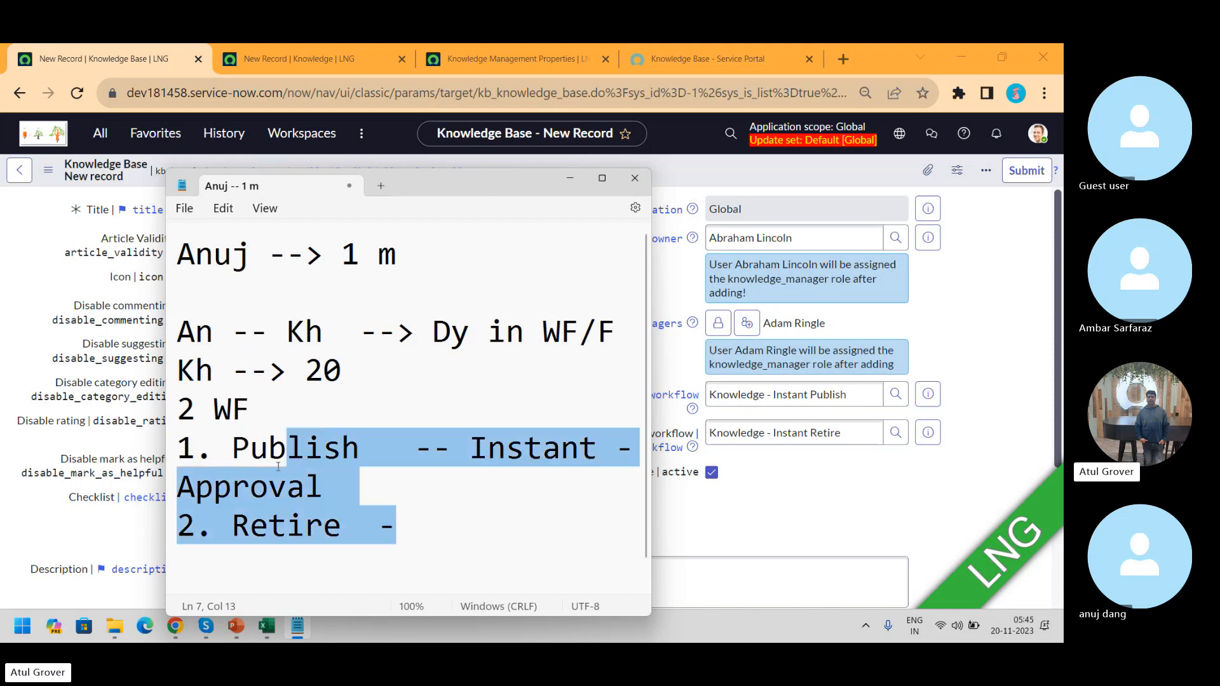
# - Insert "Pub --" in front of "Approval" in the note's Publish item
pyautogui.click(443, 517)
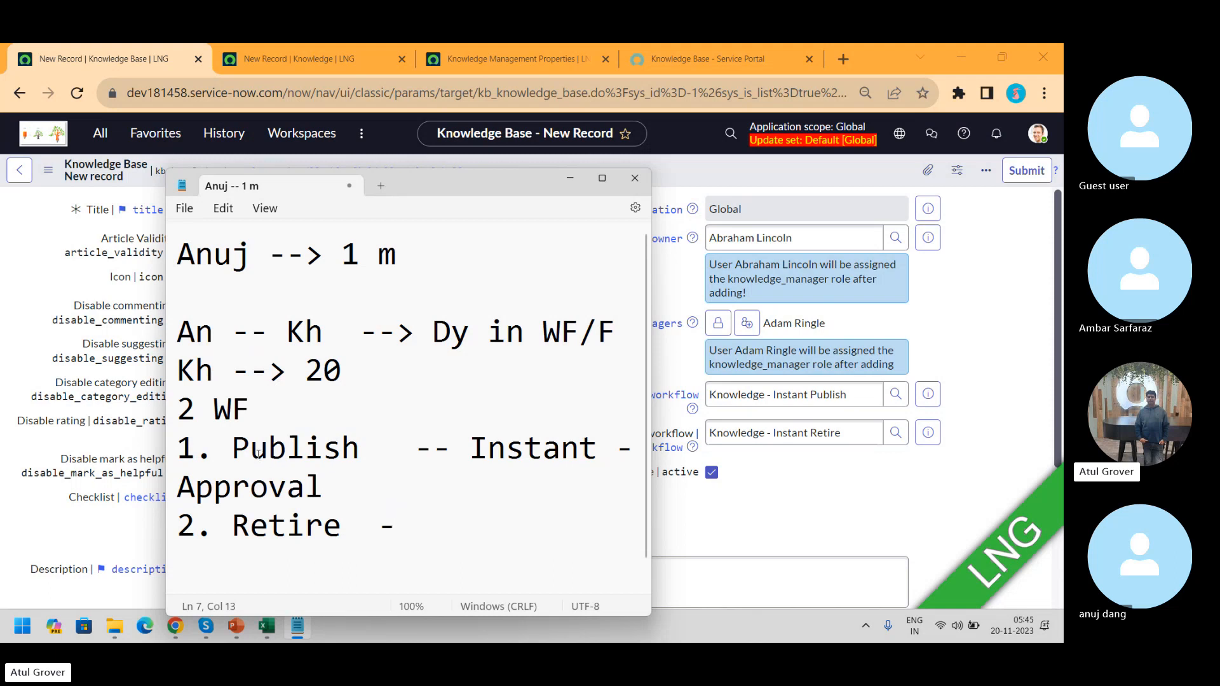
pyautogui.moveTo(233, 448); pyautogui.dragTo(597, 449)
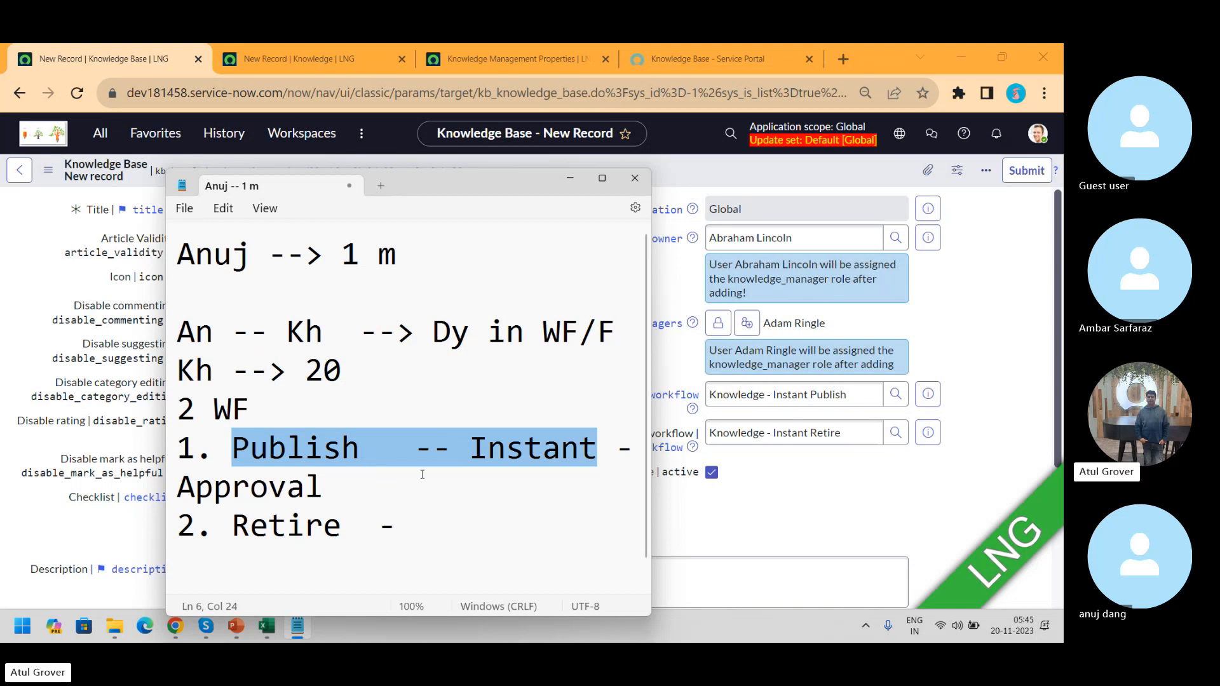
pyautogui.click(178, 486)
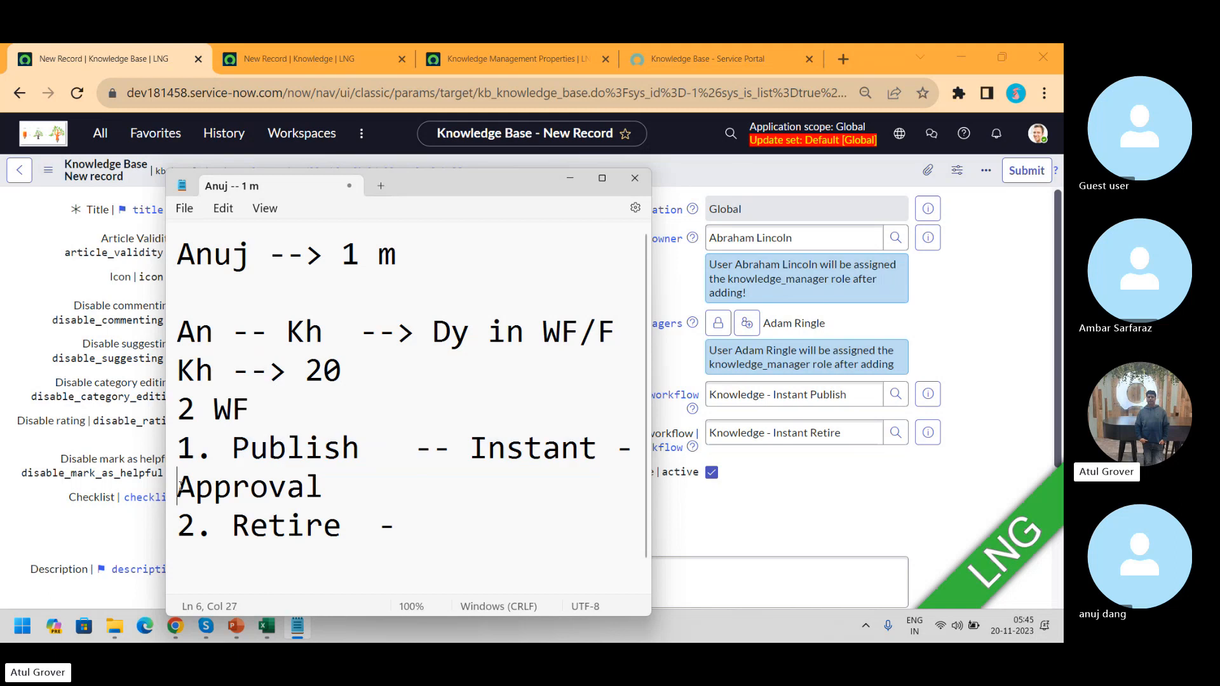
pyautogui.write('Pub --')
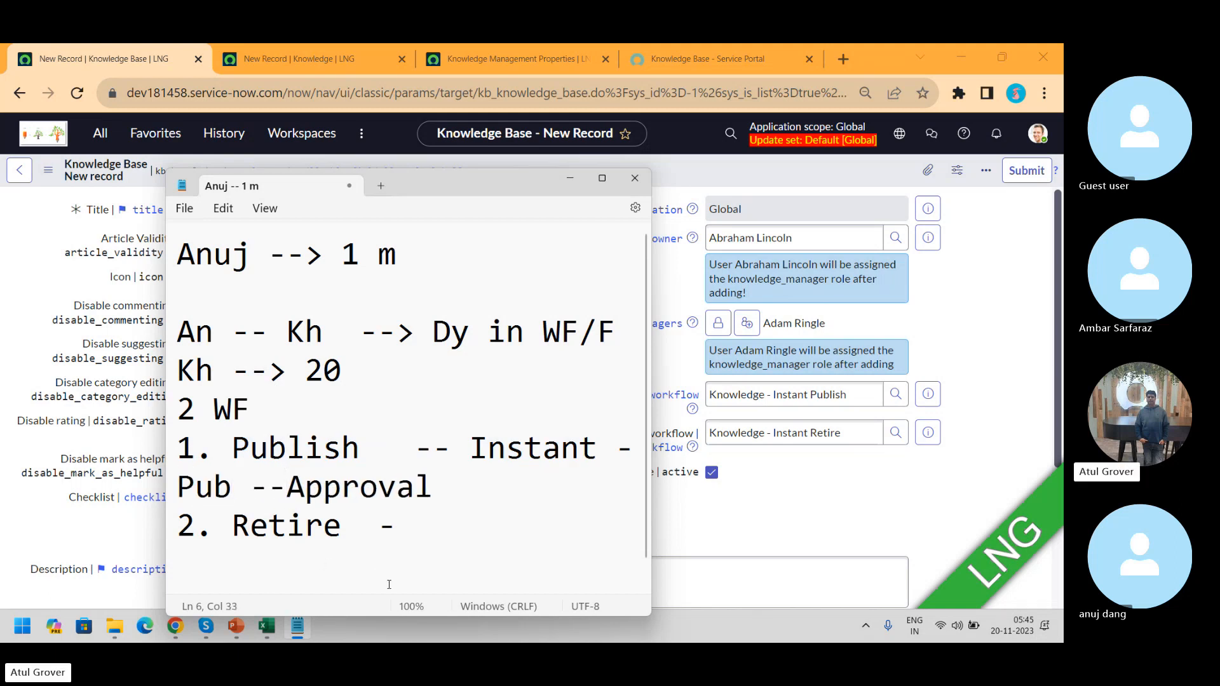
# - Append "istant" to the note's Retire item and add the line "Re - Approval" below it
pyautogui.click(440, 539)
pyautogui.write('istant')
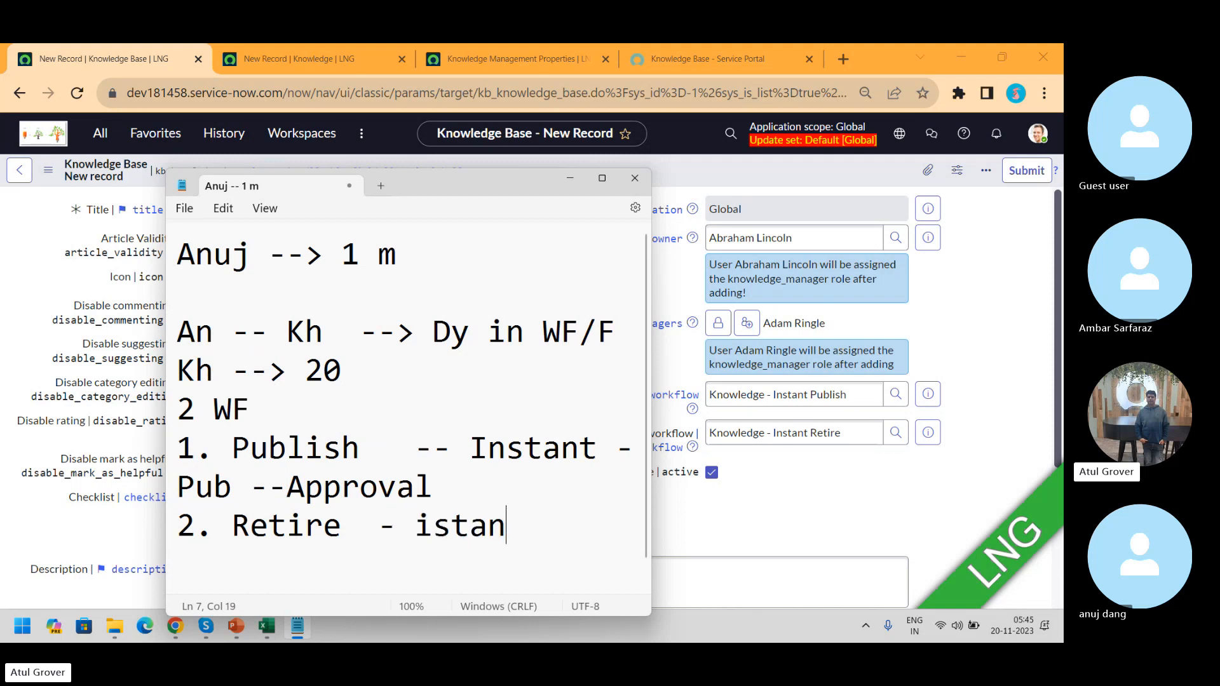
pyautogui.press('Return')
pyautogui.write('Re - ')
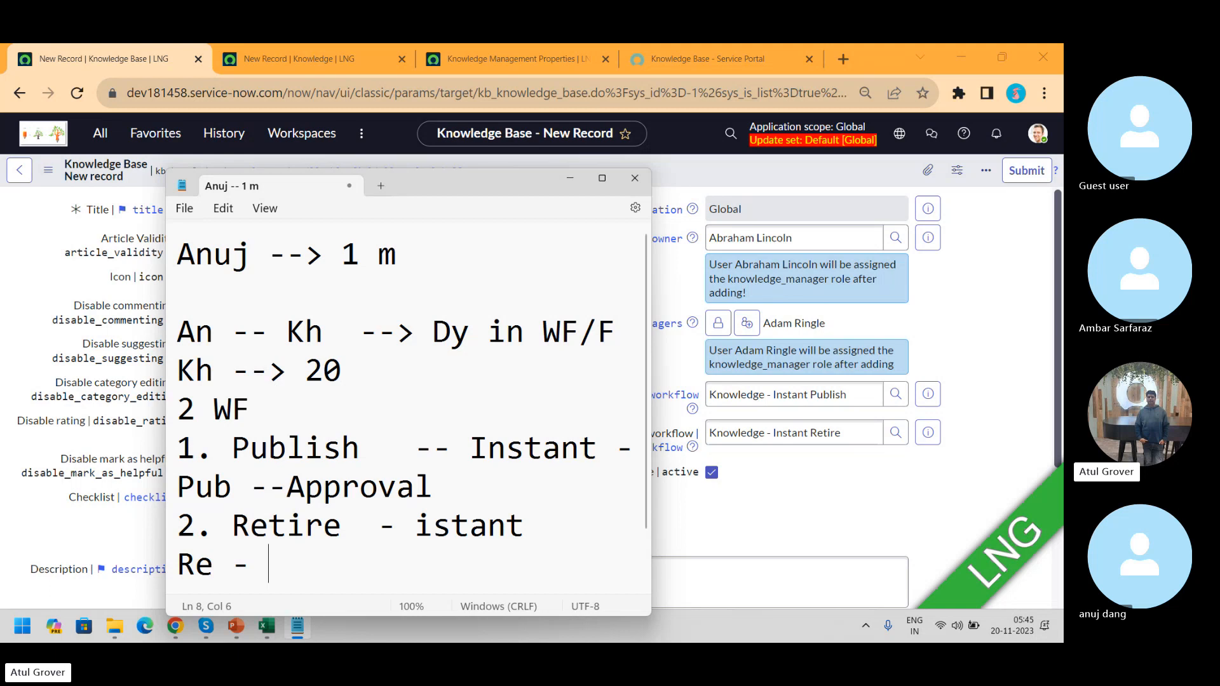
pyautogui.write('Approval')
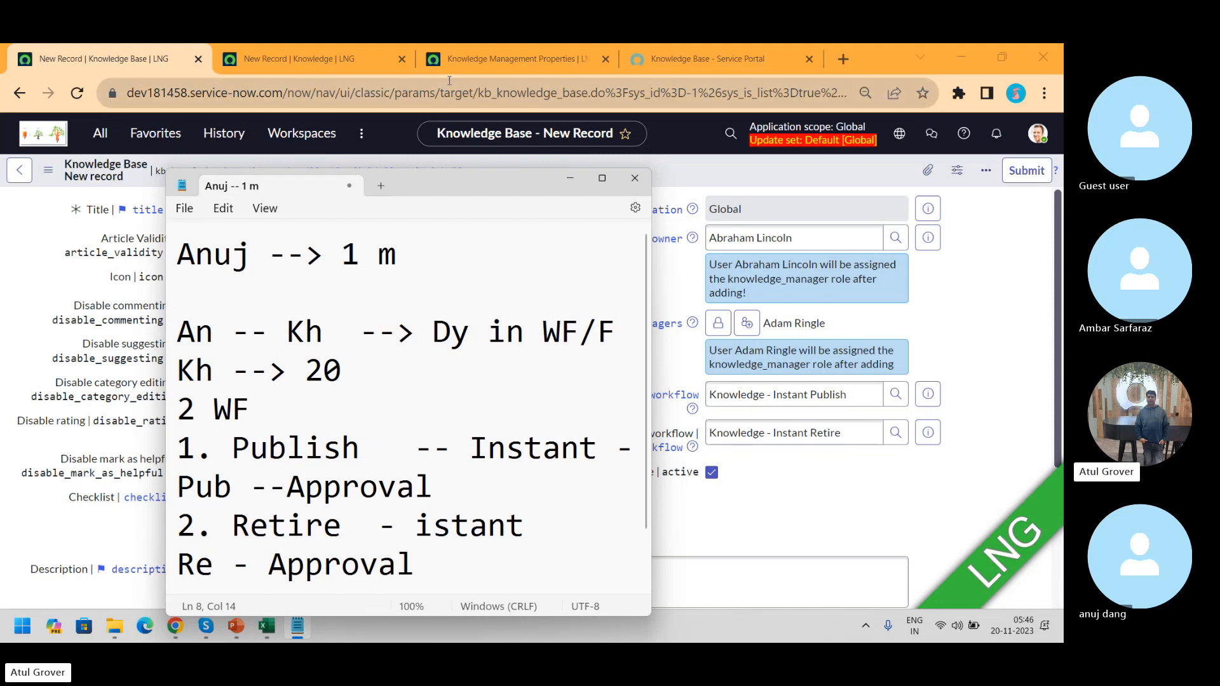
# - Return to ServiceNow, filter the navigator by "knowledge b" and open Knowledge Bases from Knowledge Administration in a new browser tab
pyautogui.click(804, 264)
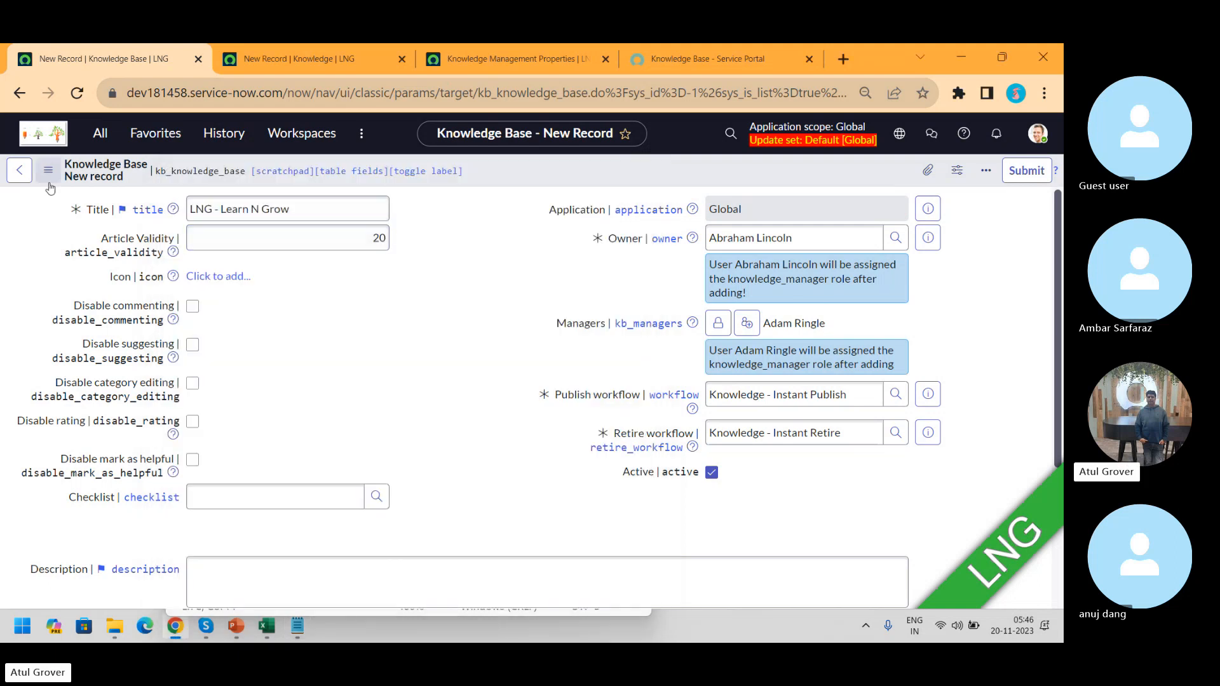
pyautogui.click(99, 133)
pyautogui.click(154, 180)
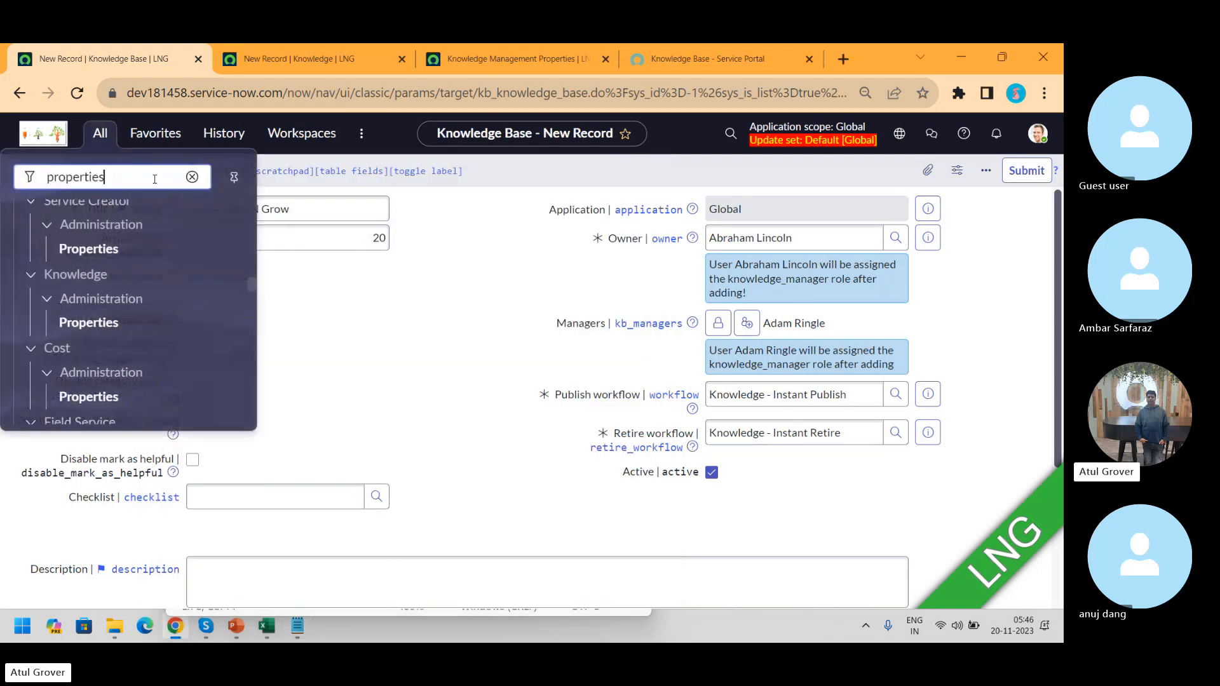
pyautogui.press('BackSpace')
pyautogui.press('BackSpace')
pyautogui.press('BackSpace')
pyautogui.press('BackSpace')
pyautogui.press('BackSpace')
pyautogui.press('BackSpace')
pyautogui.press('BackSpace')
pyautogui.press('BackSpace')
pyautogui.press('BackSpace')
pyautogui.press('BackSpace')
pyautogui.write('k')
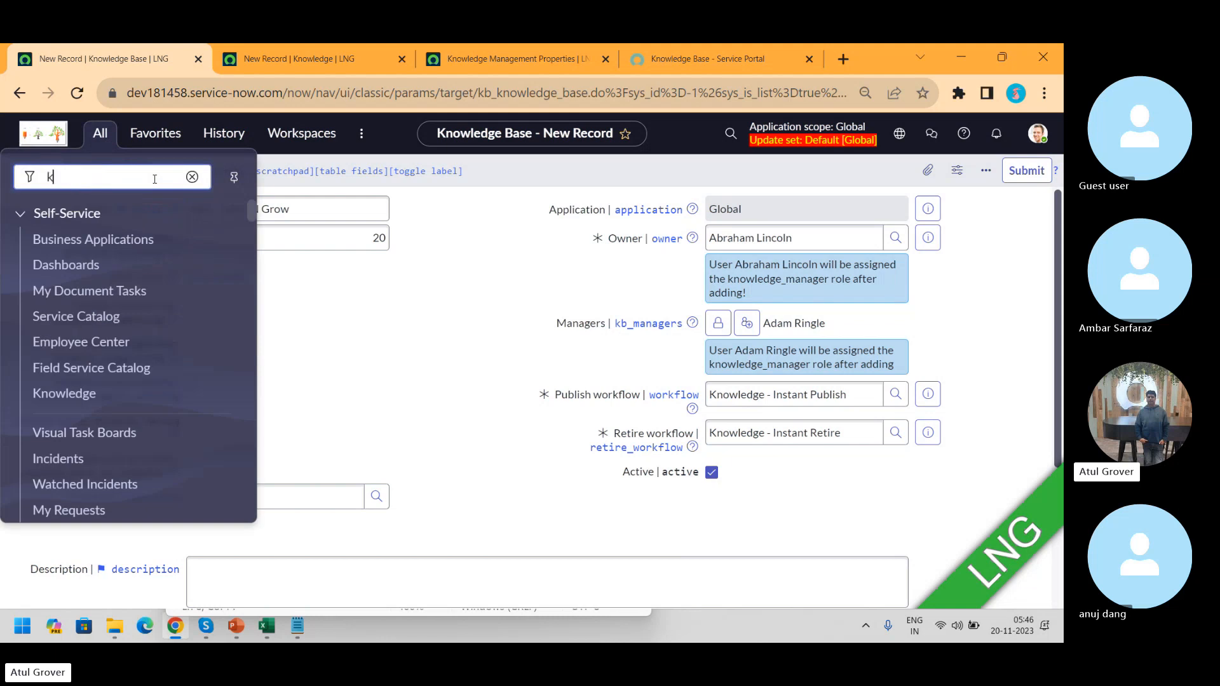
pyautogui.write('nowled')
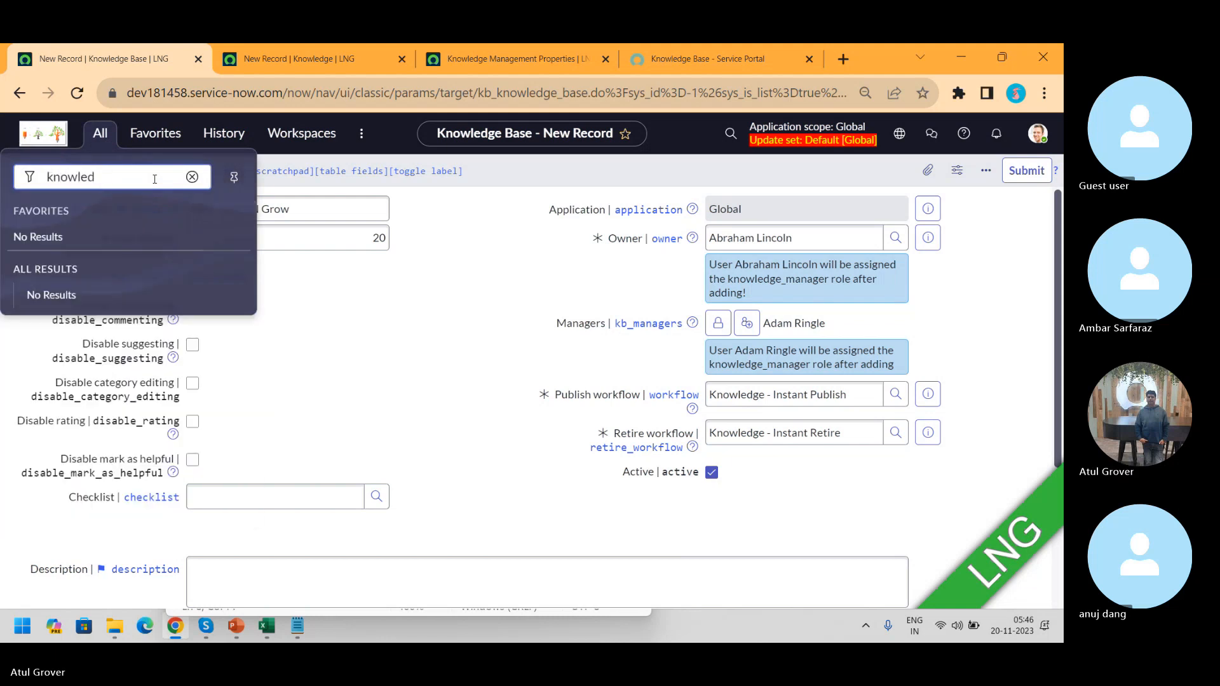
pyautogui.write('ge b')
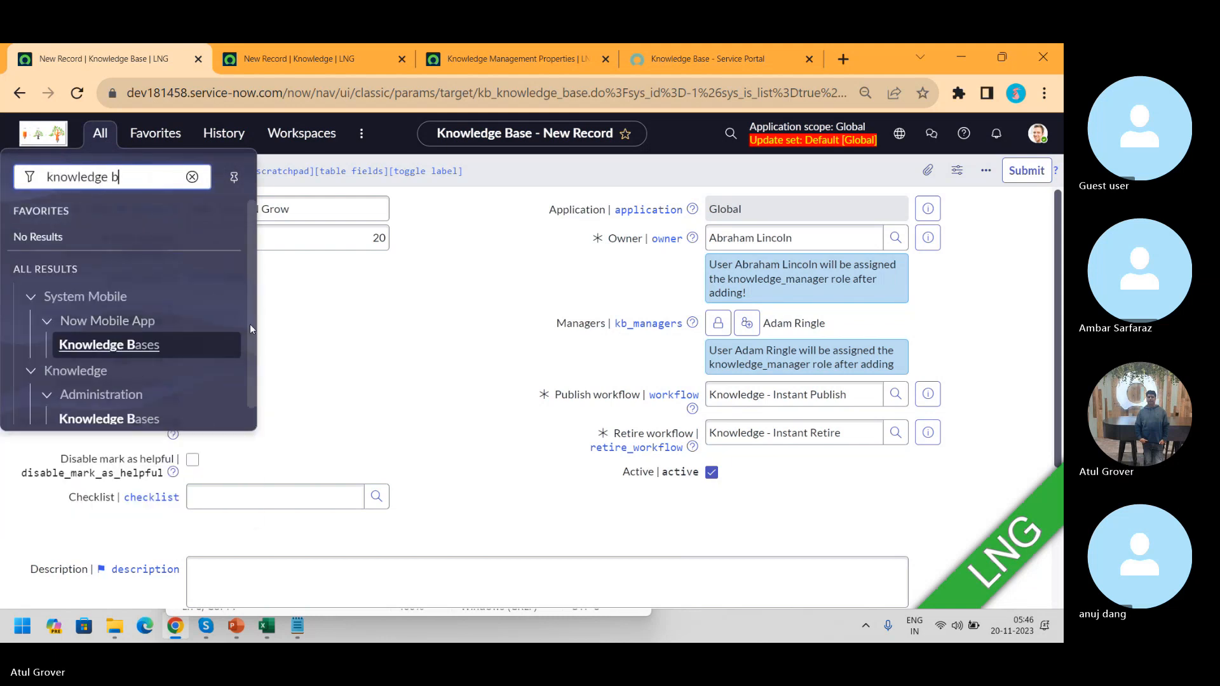
pyautogui.middleClick(127, 419)
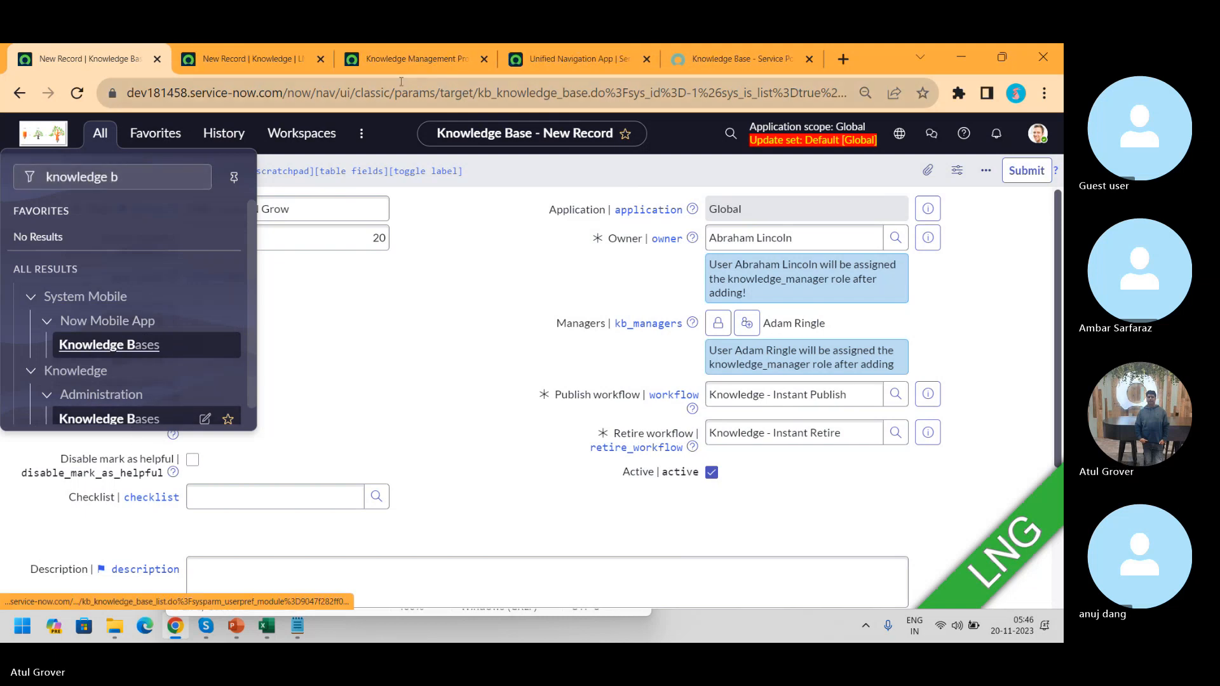
pyautogui.click(571, 70)
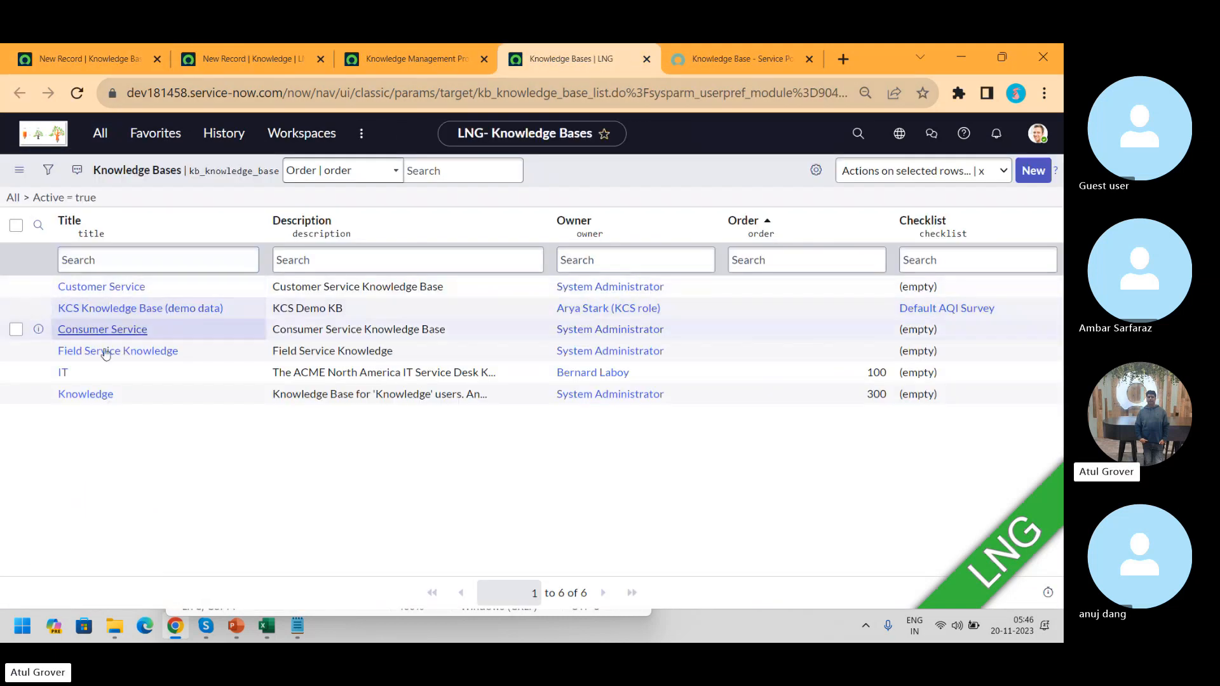
# - Open the IT knowledge base record and highlight "Approval Publish" in its publish workflow
pyautogui.click(66, 376)
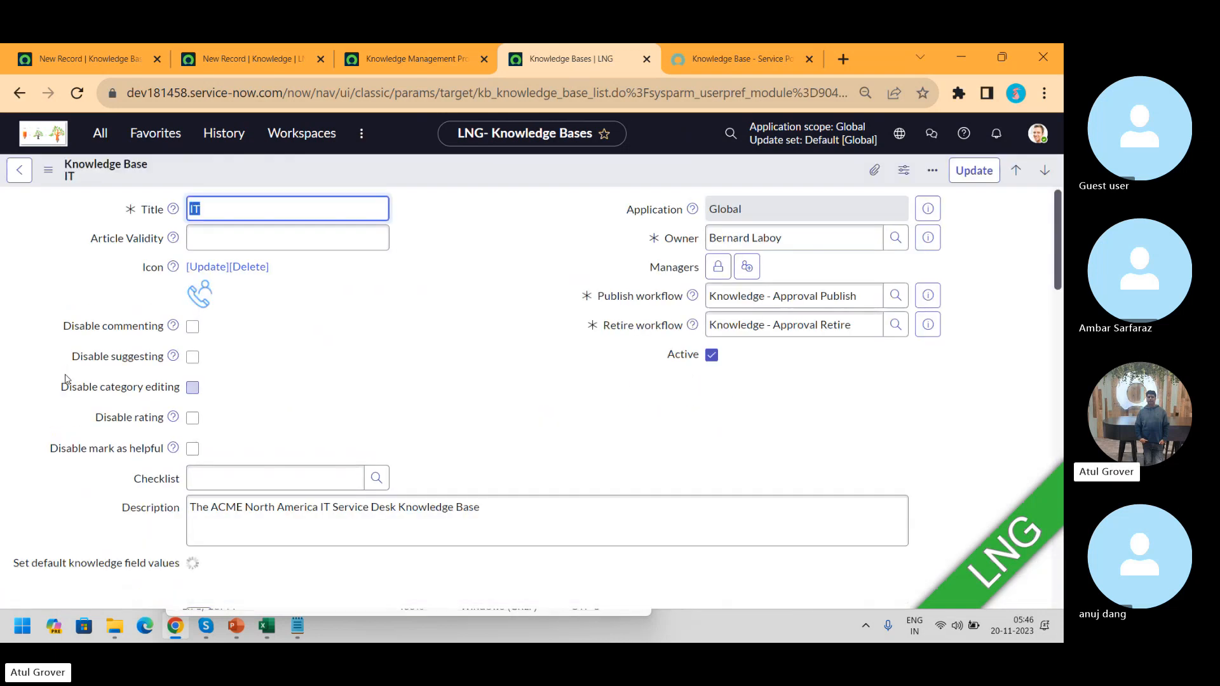
pyautogui.click(859, 297)
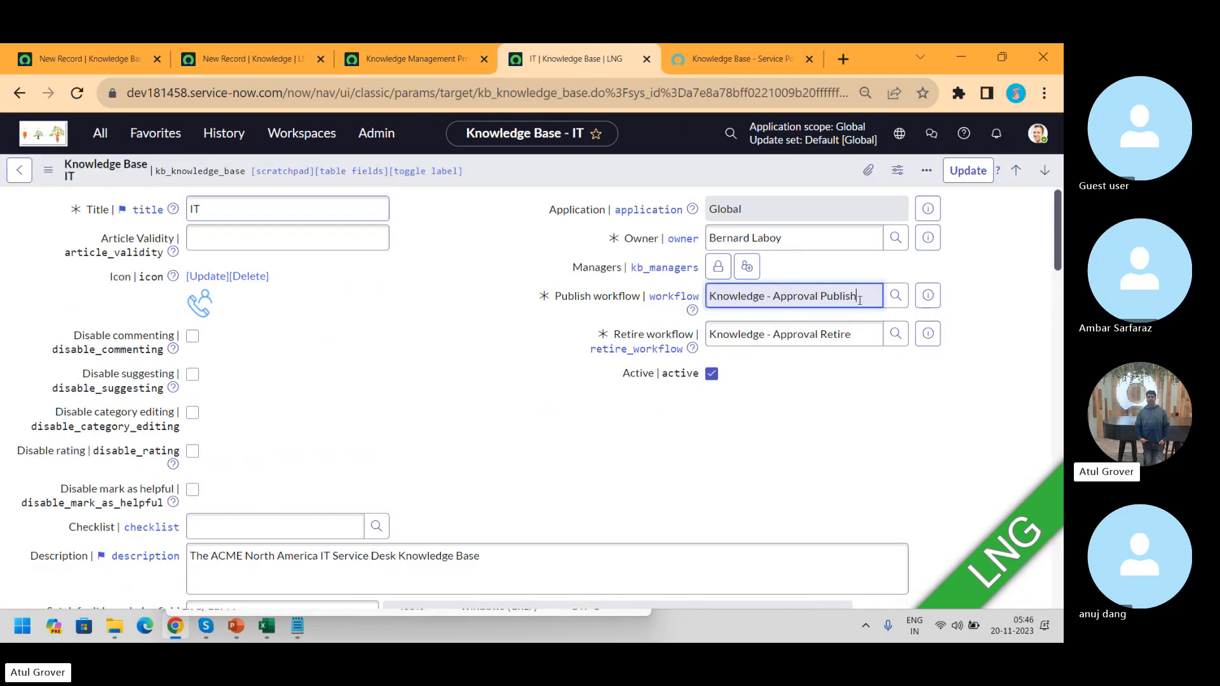
pyautogui.moveTo(859, 296); pyautogui.dragTo(772, 299)
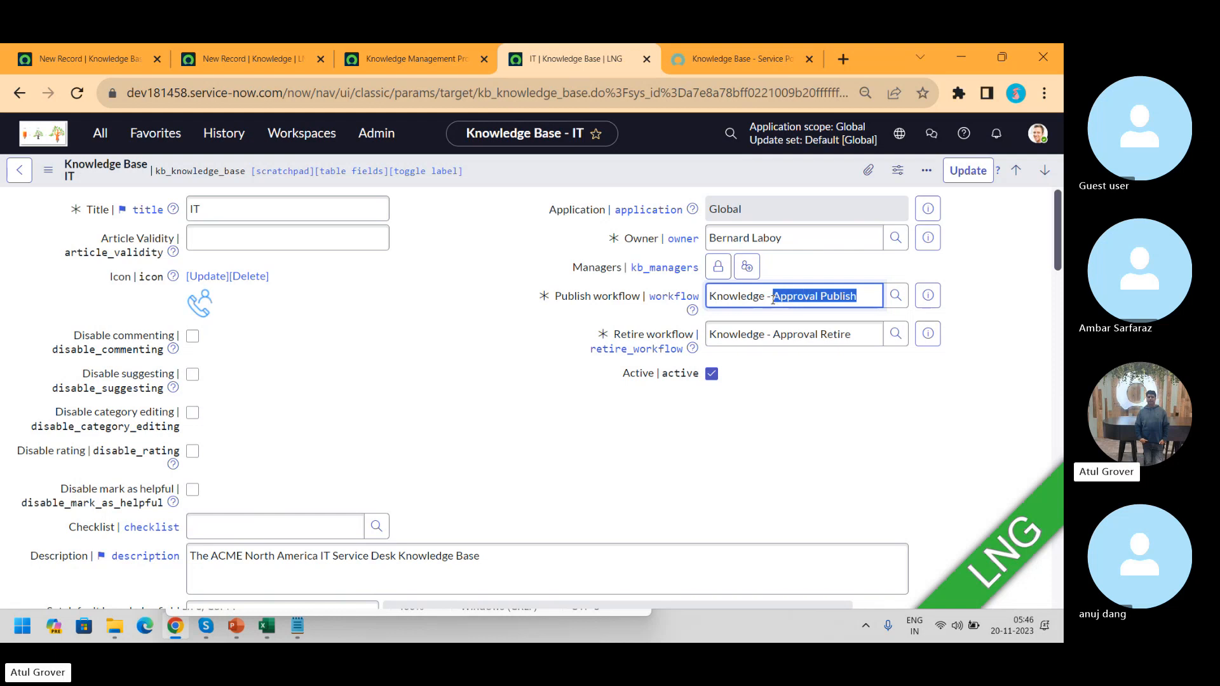
# - In the new knowledge article record, set the knowledge base to IT and the category to Android
pyautogui.click(267, 60)
pyautogui.moveTo(267, 239); pyautogui.dragTo(52, 248)
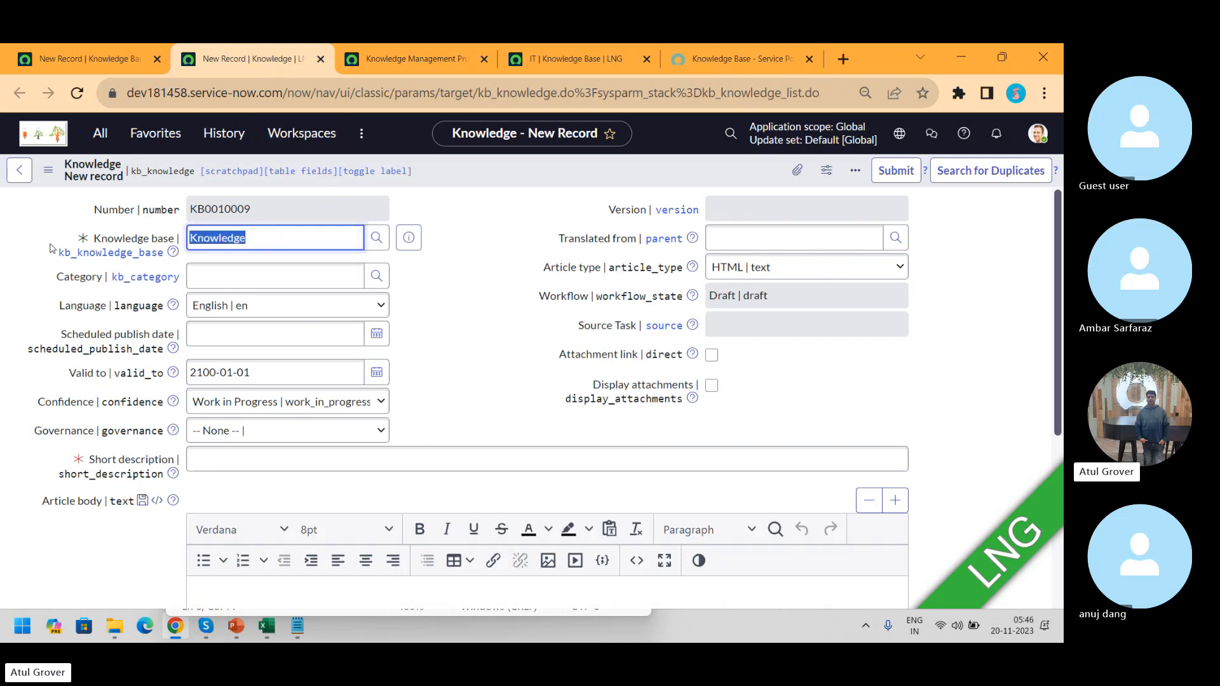
pyautogui.press('BackSpace')
pyautogui.write('IT')
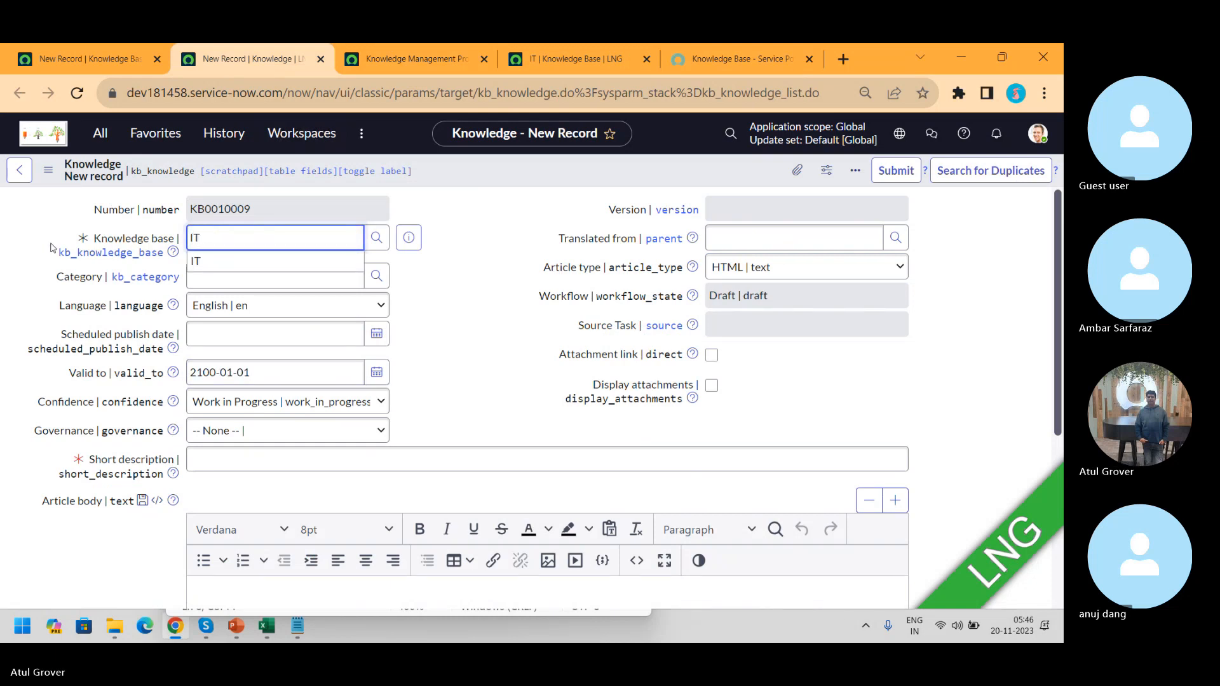
pyautogui.press('Tab')
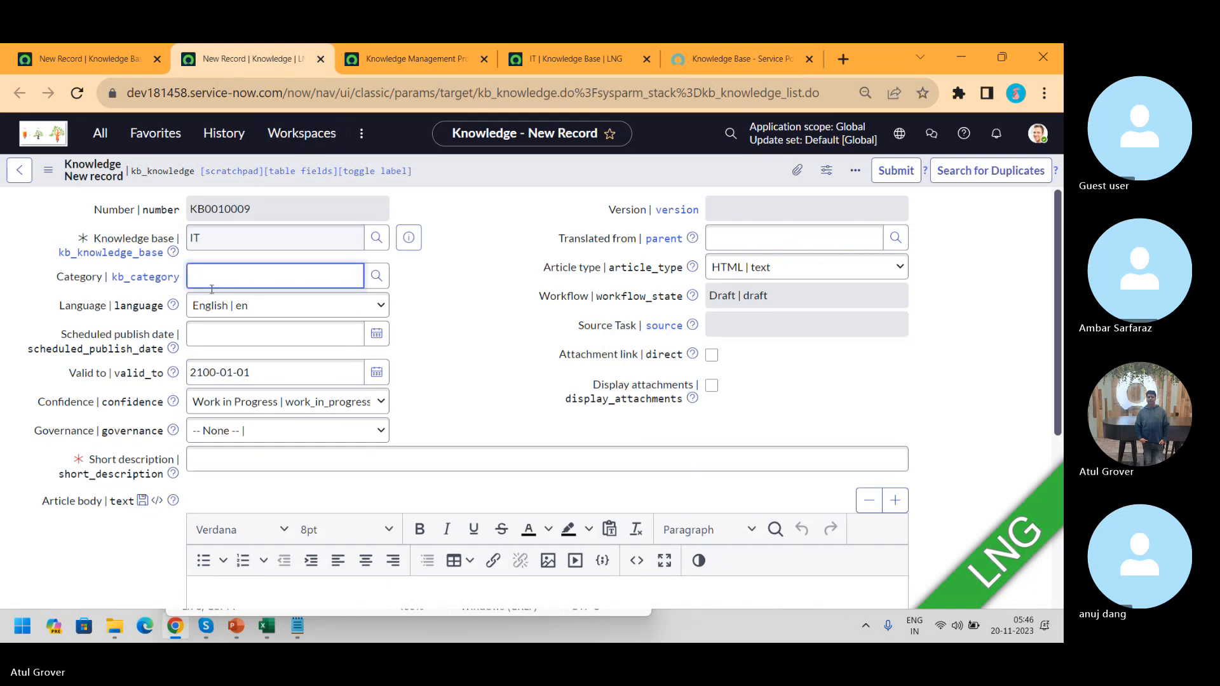
pyautogui.write('**')
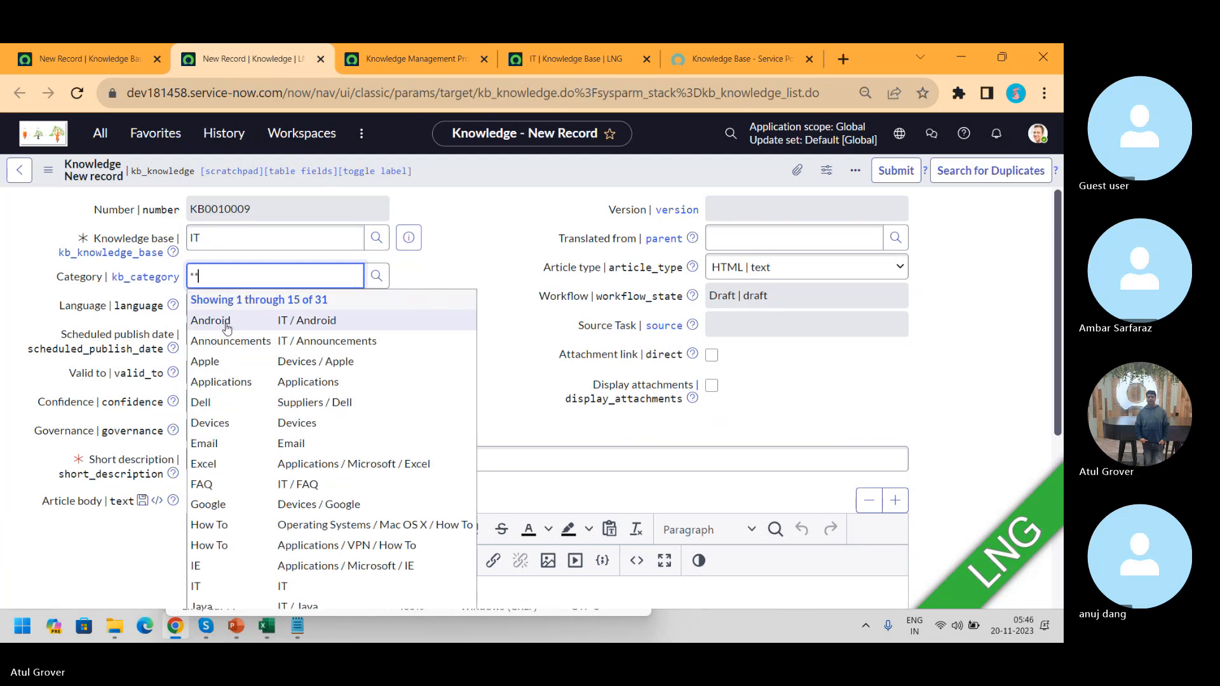
pyautogui.click(227, 328)
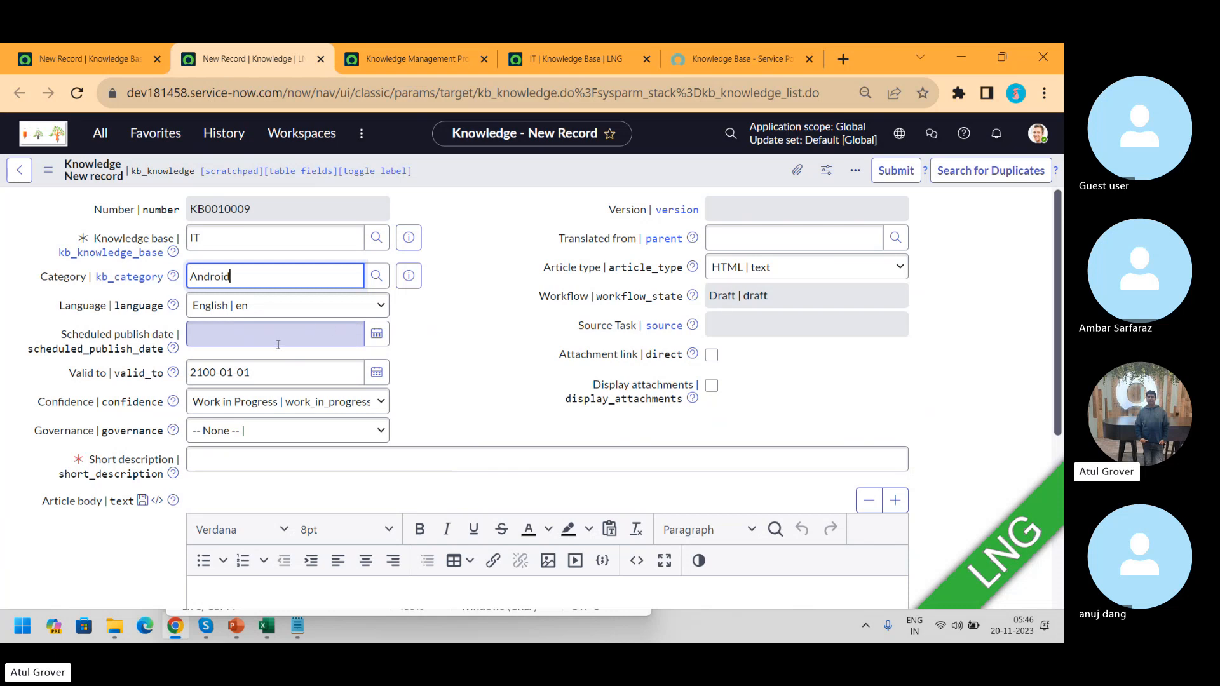
# - Enter "LNG" as the article's short description and view the Confidence options without changing the selection
pyautogui.click(280, 461)
pyautogui.write('LNG')
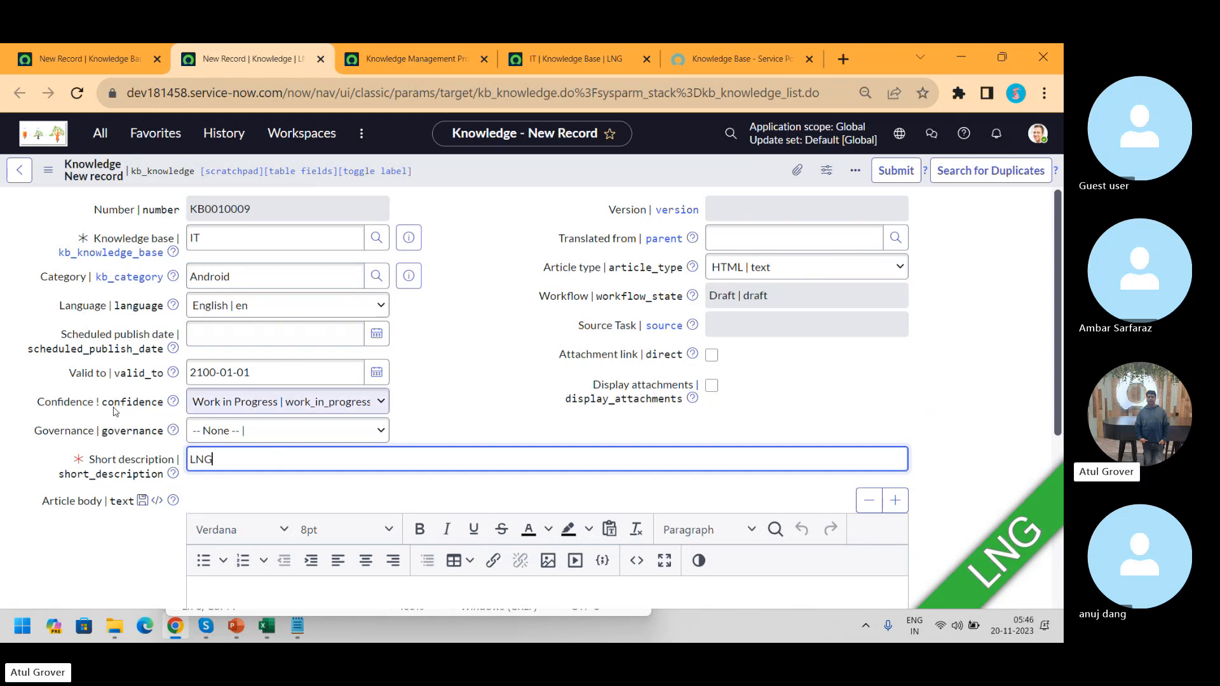
pyautogui.click(287, 411)
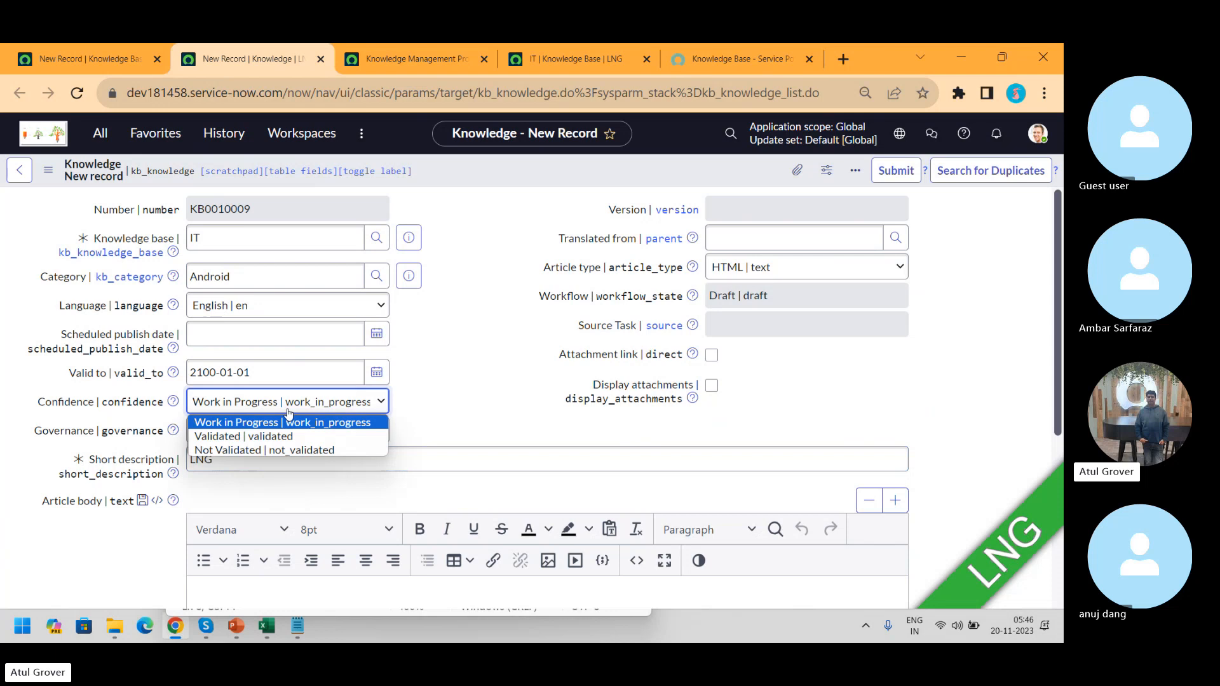
pyautogui.click(470, 386)
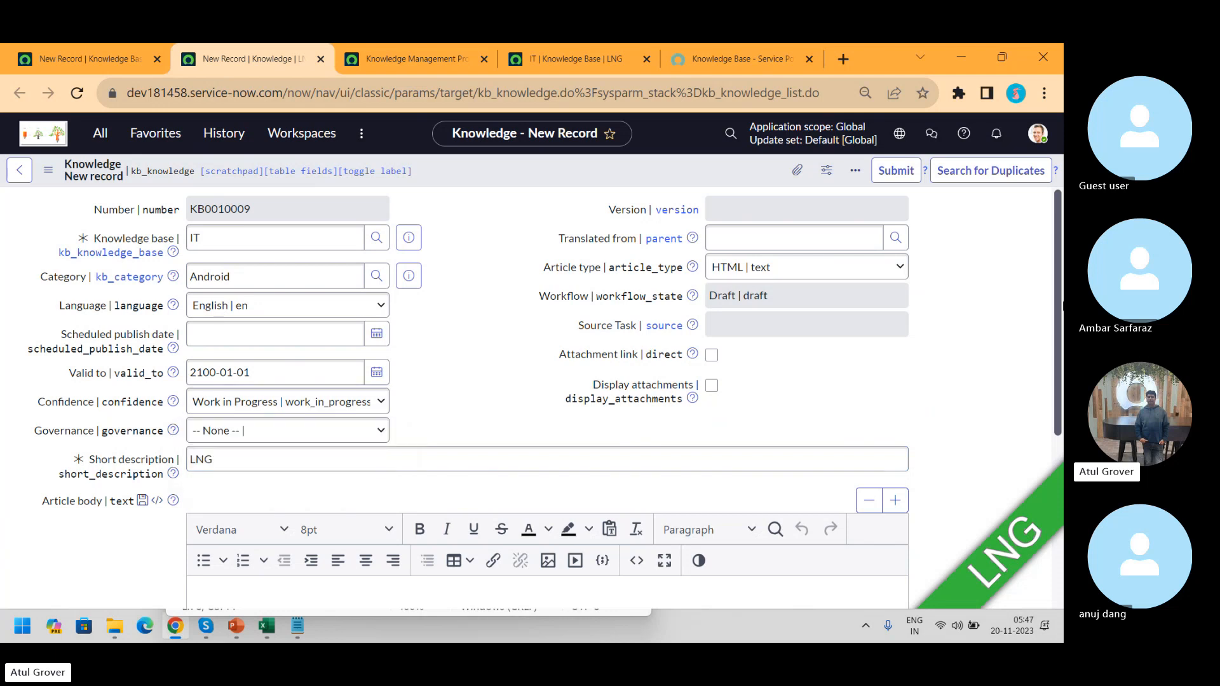
# - View the article body's source code, close it, and fill the body with short filler lines such as "dsfsdf", "gs", "dfg" and "gsdf"
pyautogui.moveTo(1058, 301); pyautogui.dragTo(1063, 430)
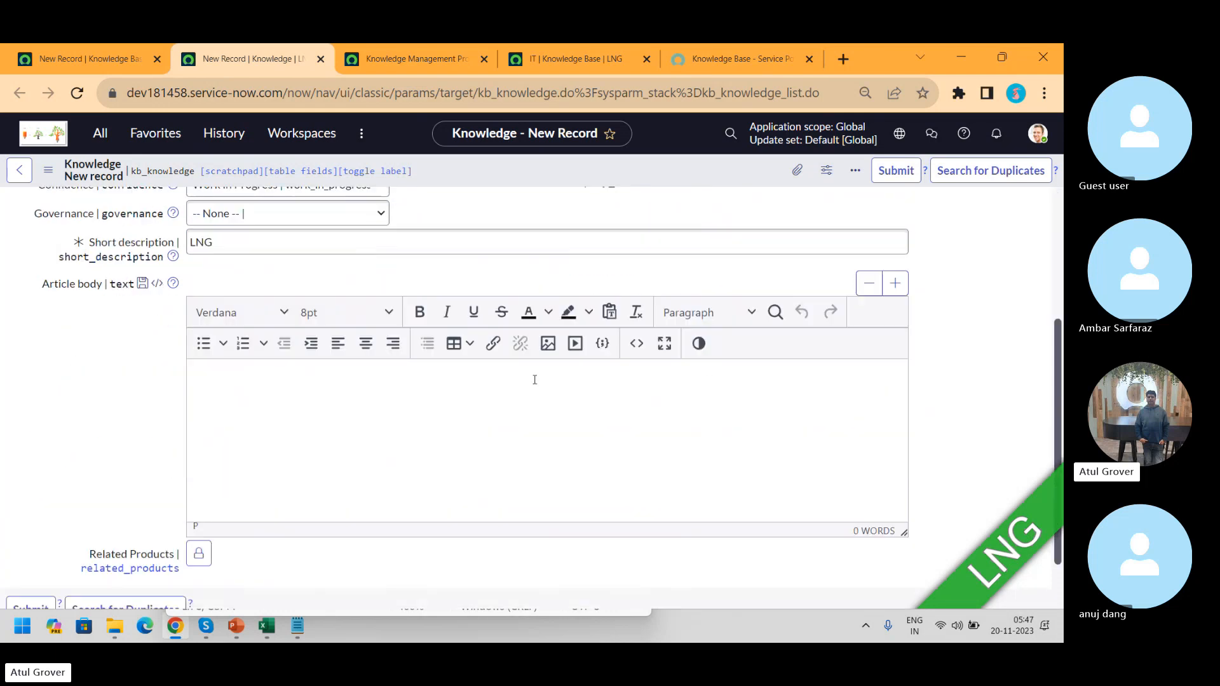
pyautogui.click(281, 404)
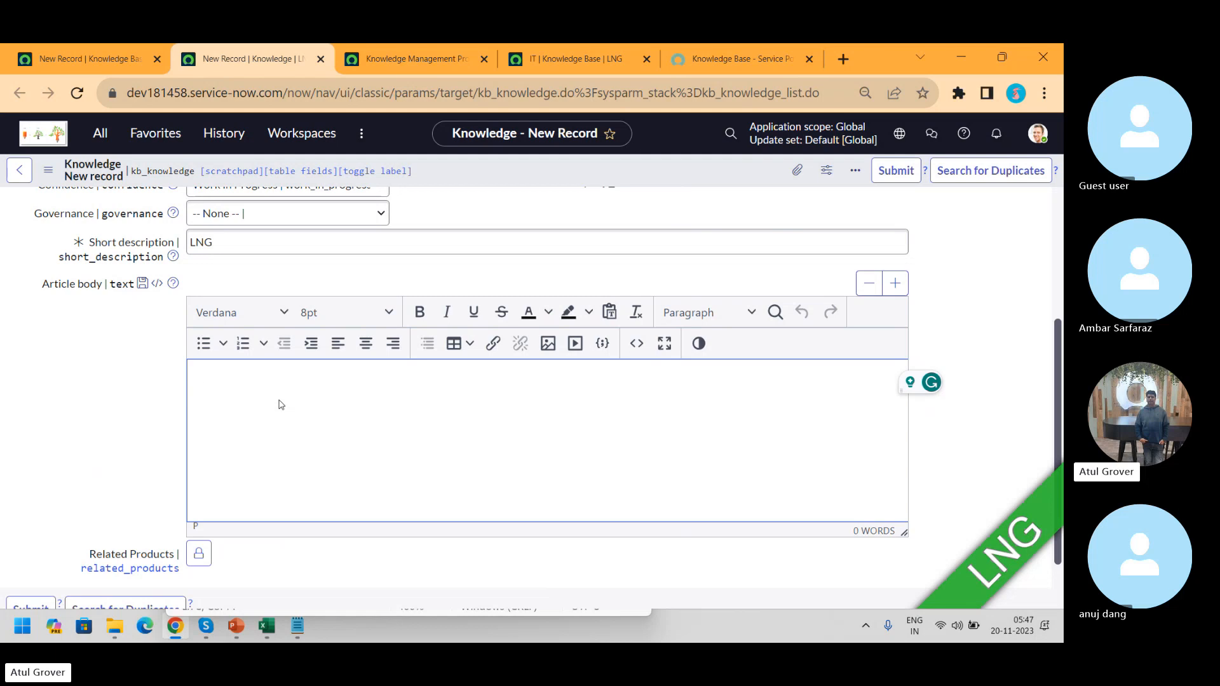
pyautogui.click(637, 345)
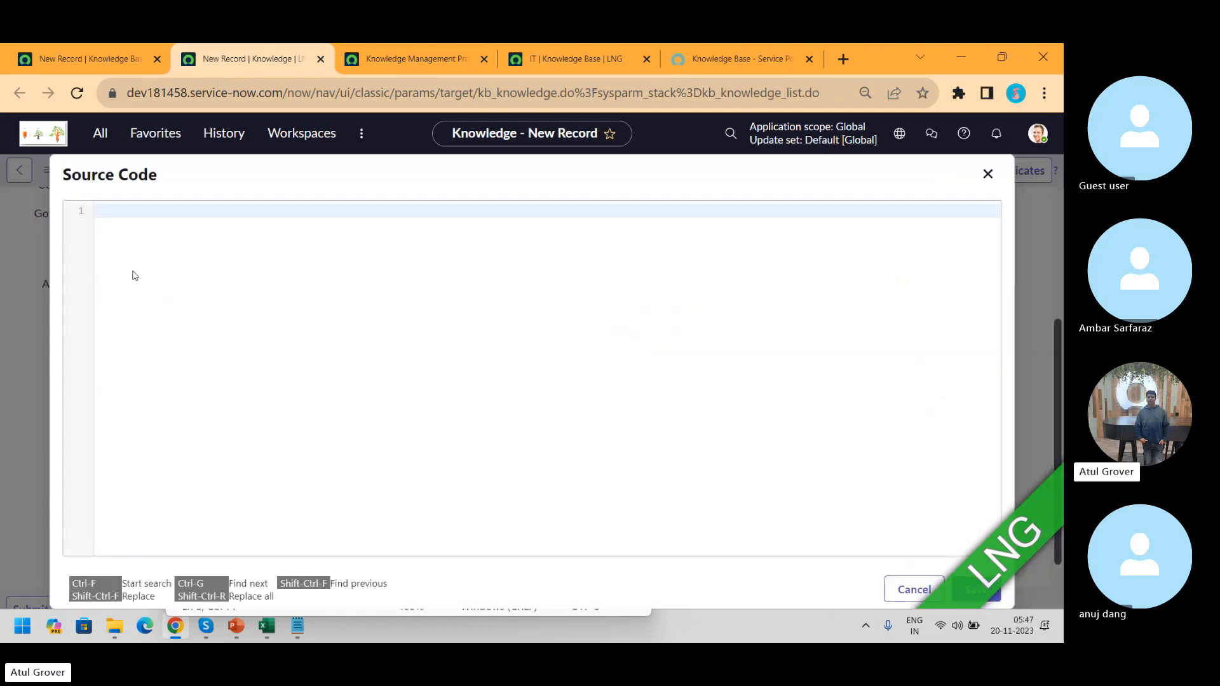
pyautogui.click(988, 174)
pyautogui.write('dsfsdf gs dfg sd gs df')
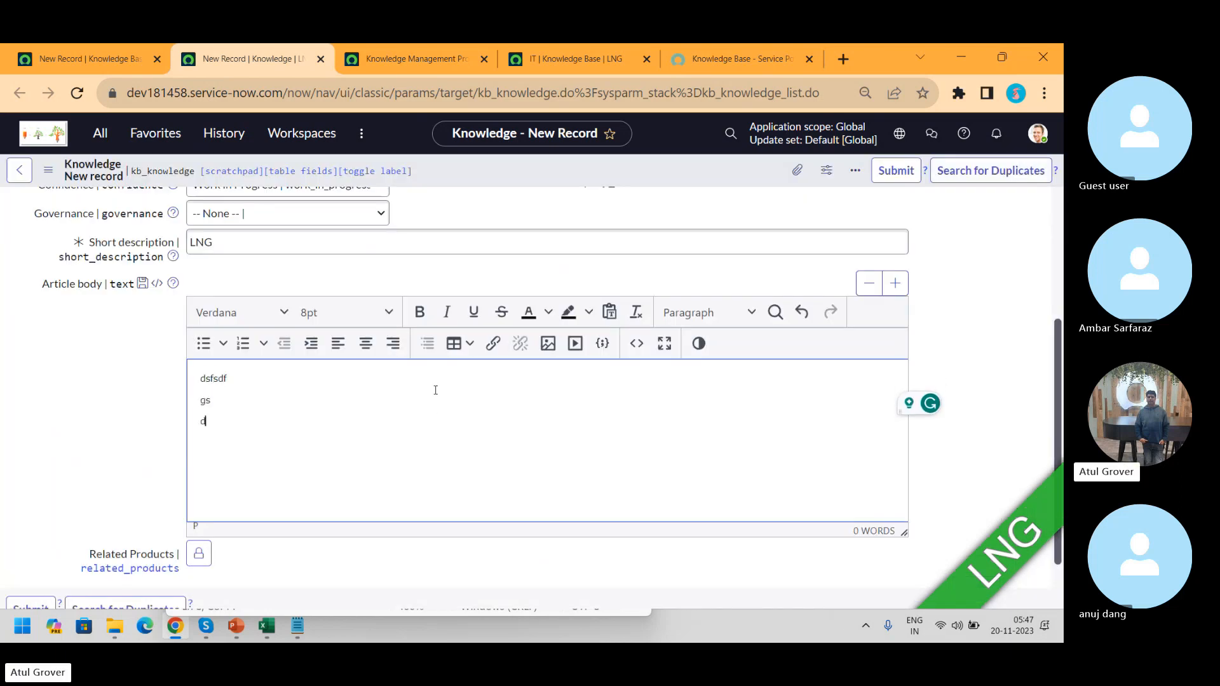
pyautogui.write('g sd gsdf gsdf g')
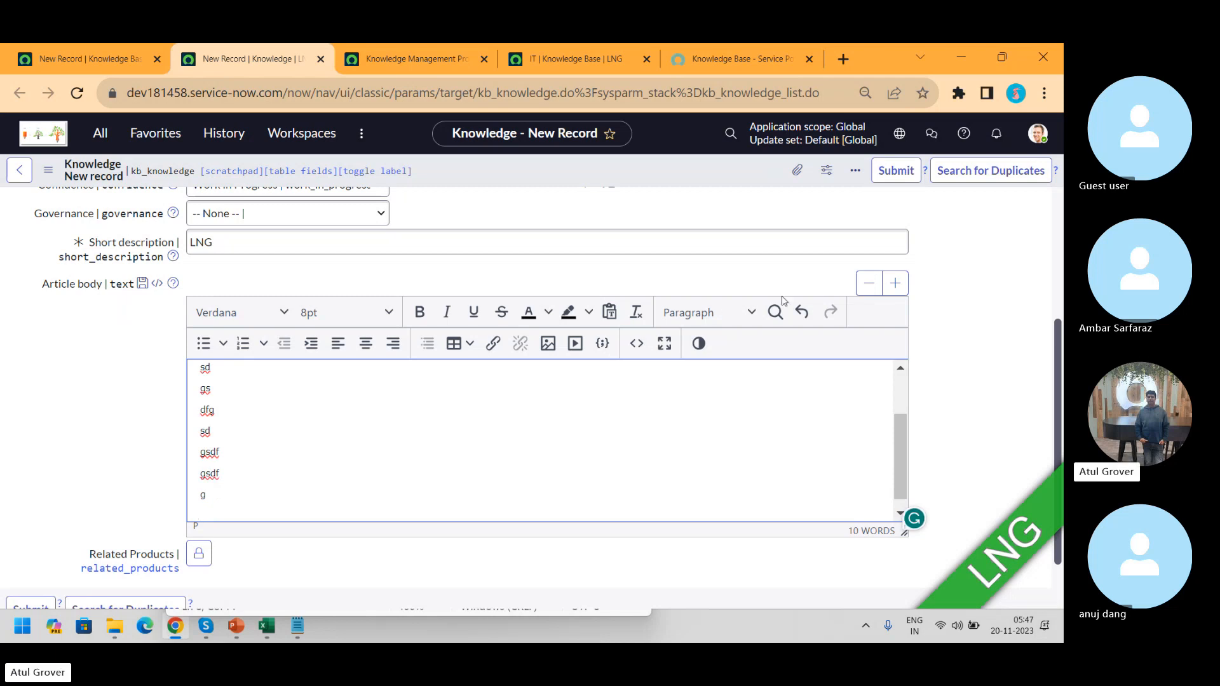
# - Copy the new article's number and submit the knowledge article
pyautogui.moveTo(1059, 345); pyautogui.dragTo(1061, 212)
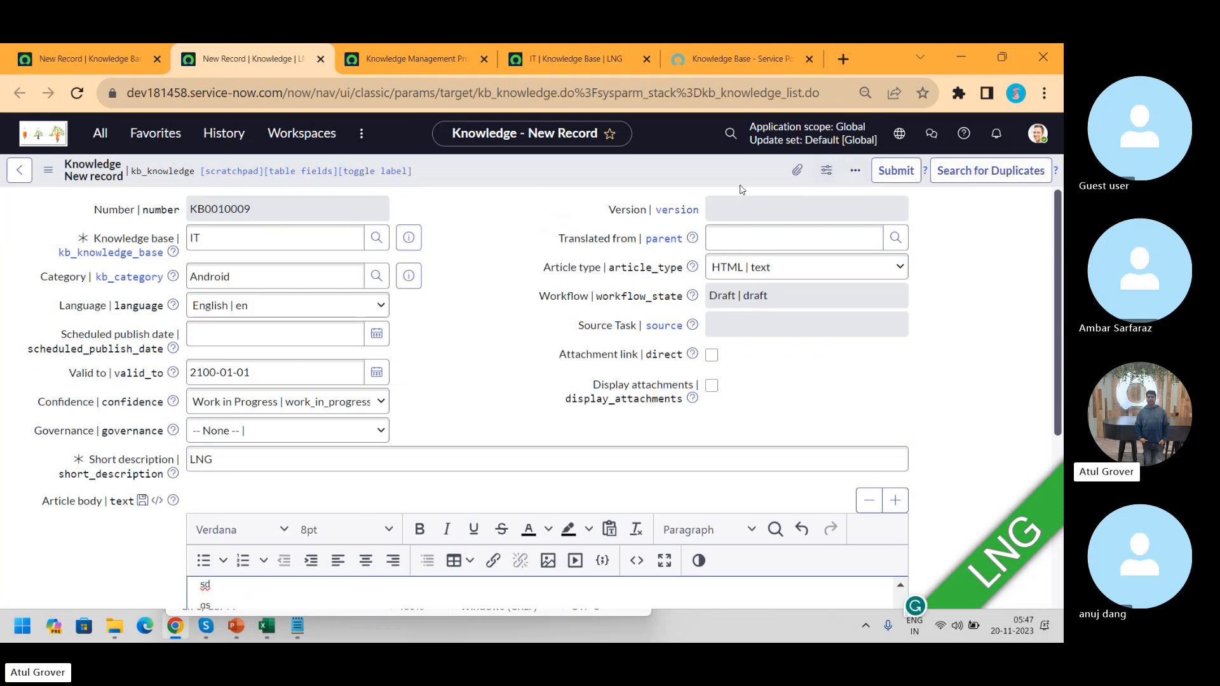
pyautogui.rightClick(709, 166)
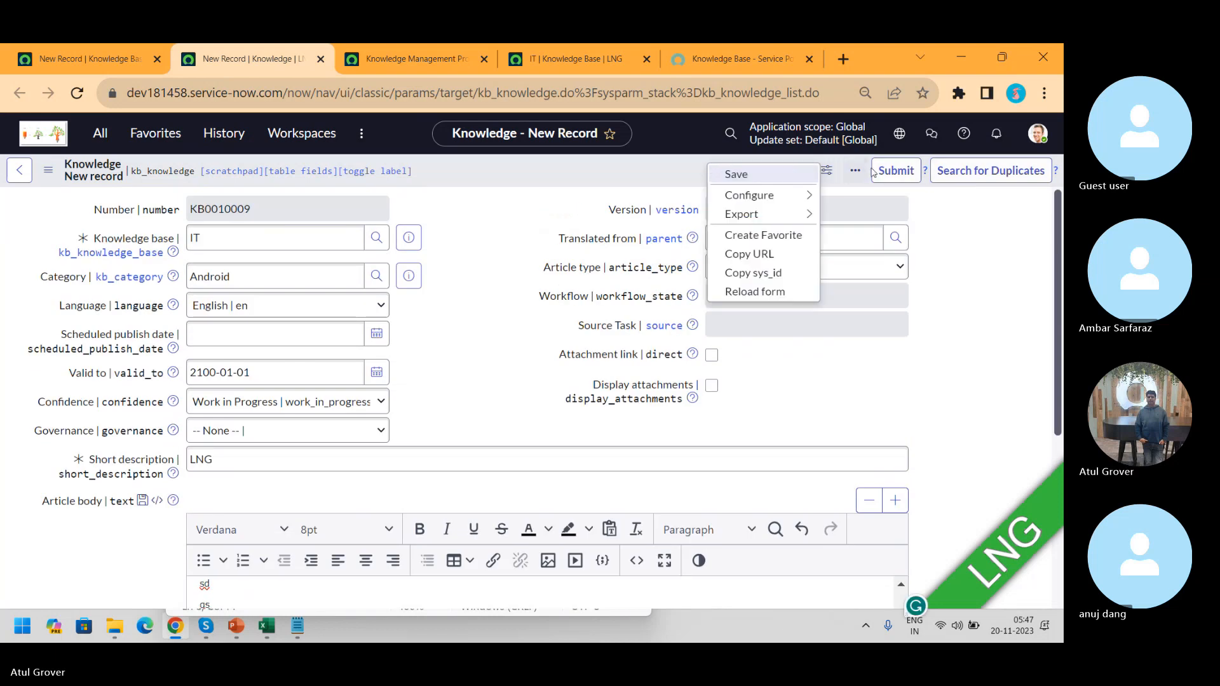
pyautogui.doubleClick(267, 207)
pyautogui.hotkey('ctrl', 'c')
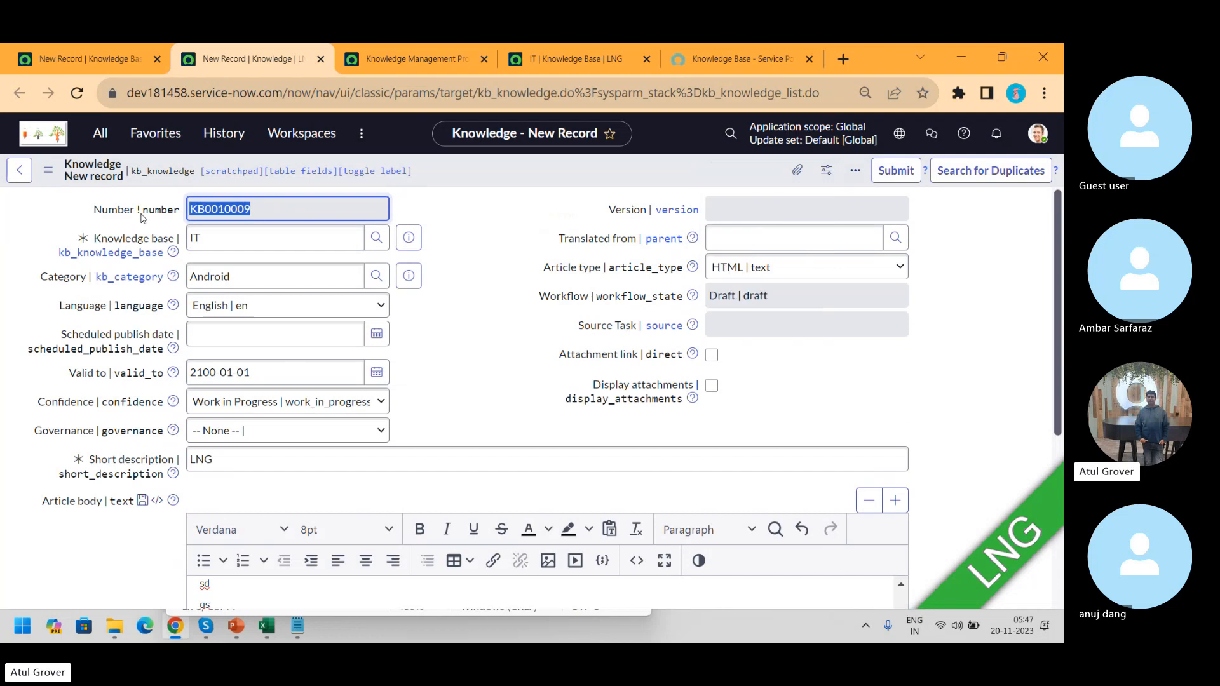
pyautogui.click(896, 170)
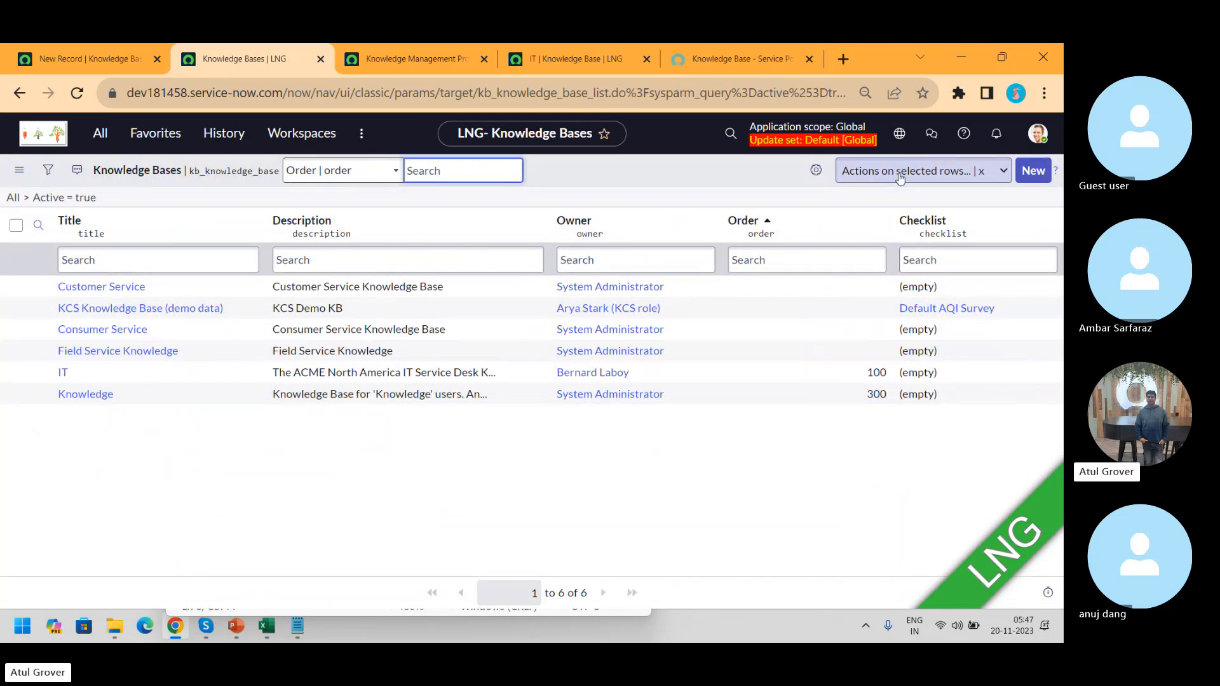
# - Find the knowledge modules with the filter "knowledge" and open the list of all knowledge articles
pyautogui.click(100, 145)
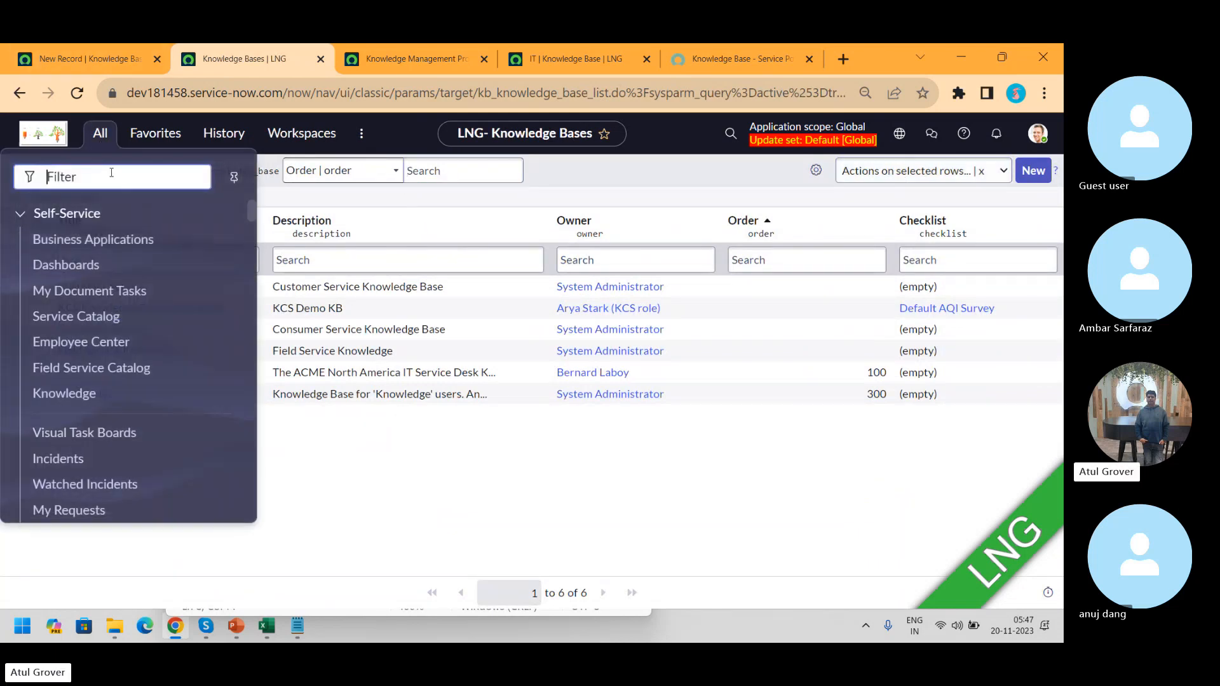
pyautogui.write('knole')
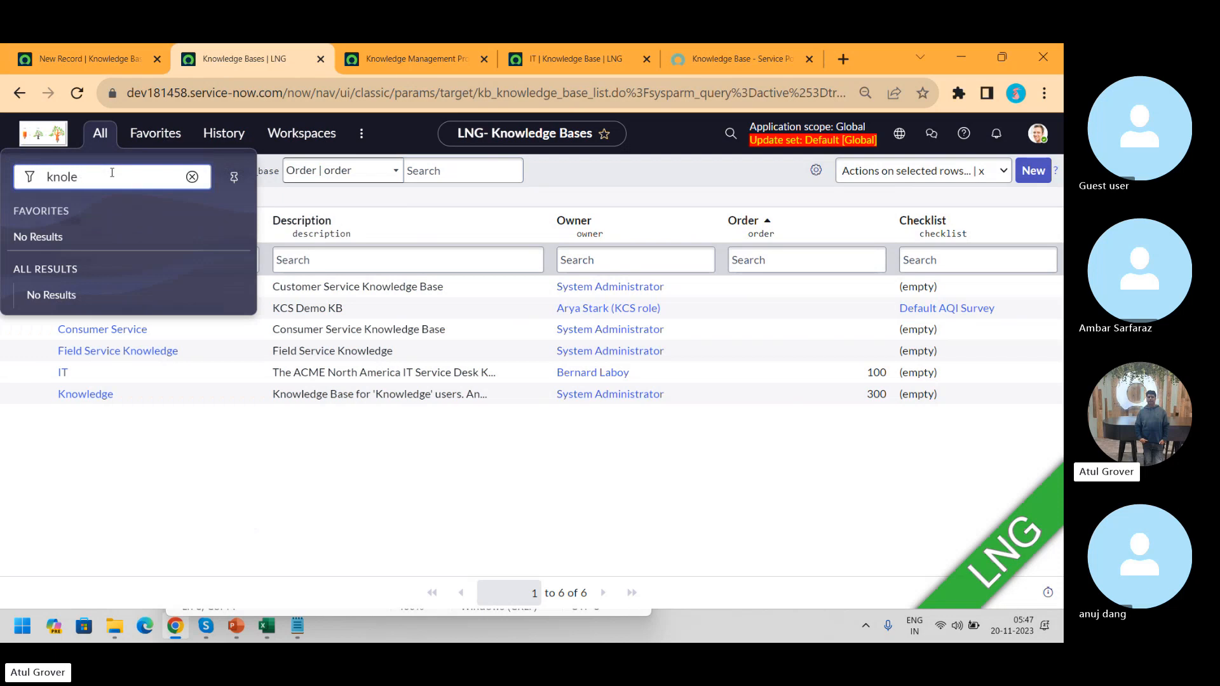
pyautogui.write('dwledge')
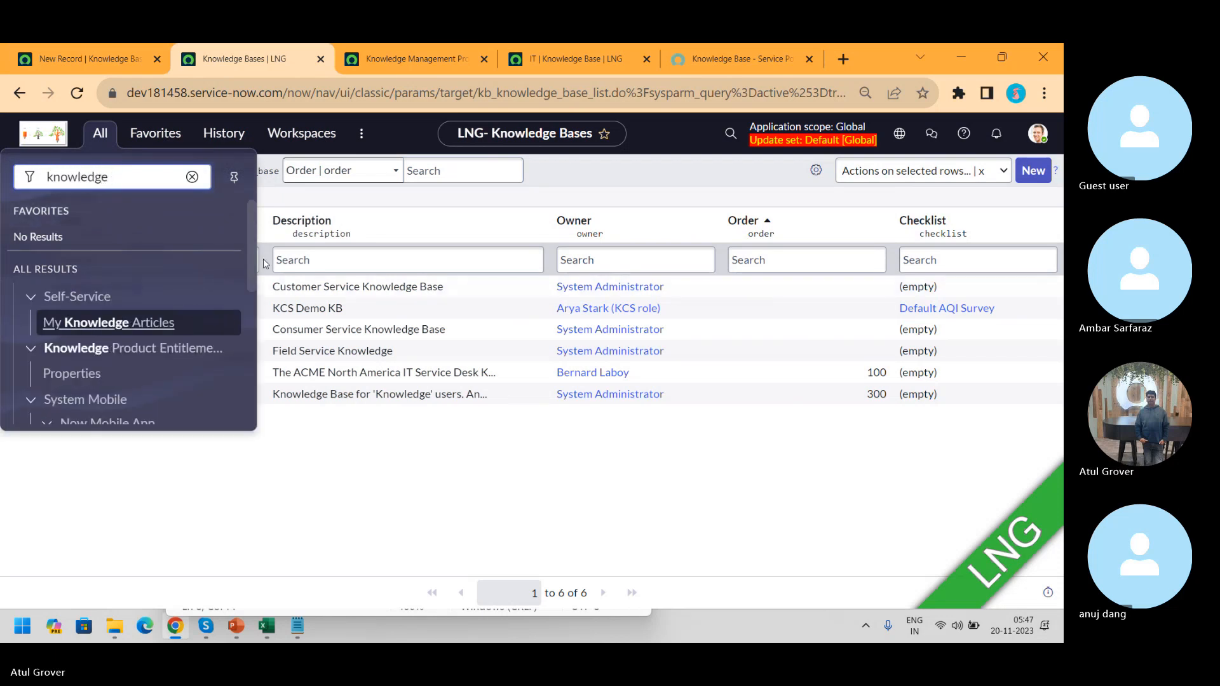
pyautogui.scroll(-2, 250, 294)
pyautogui.moveTo(250, 294); pyautogui.dragTo(253, 266)
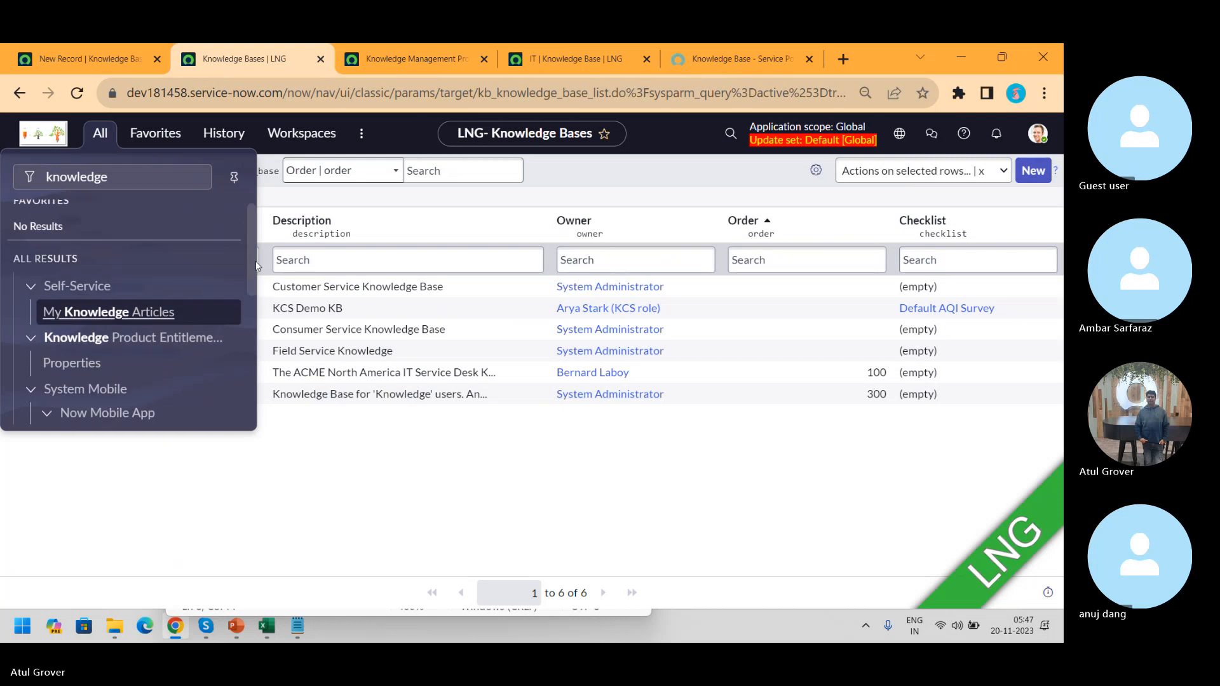
pyautogui.click(132, 180)
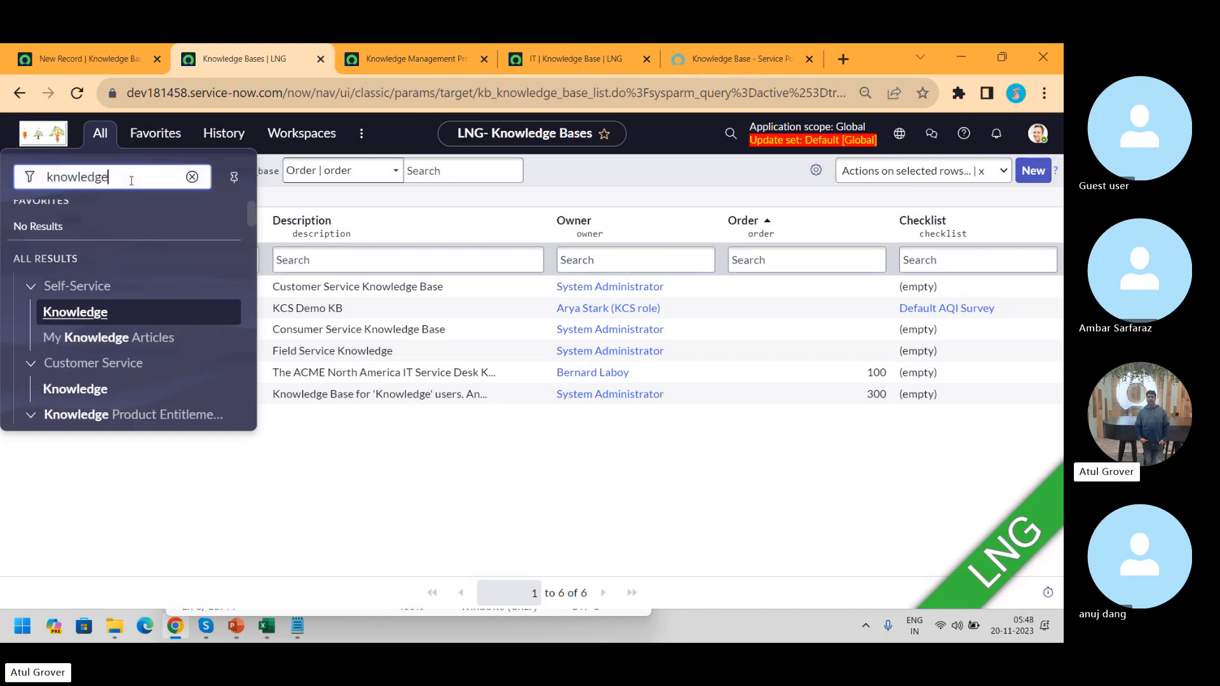
pyautogui.moveTo(252, 214); pyautogui.dragTo(256, 261)
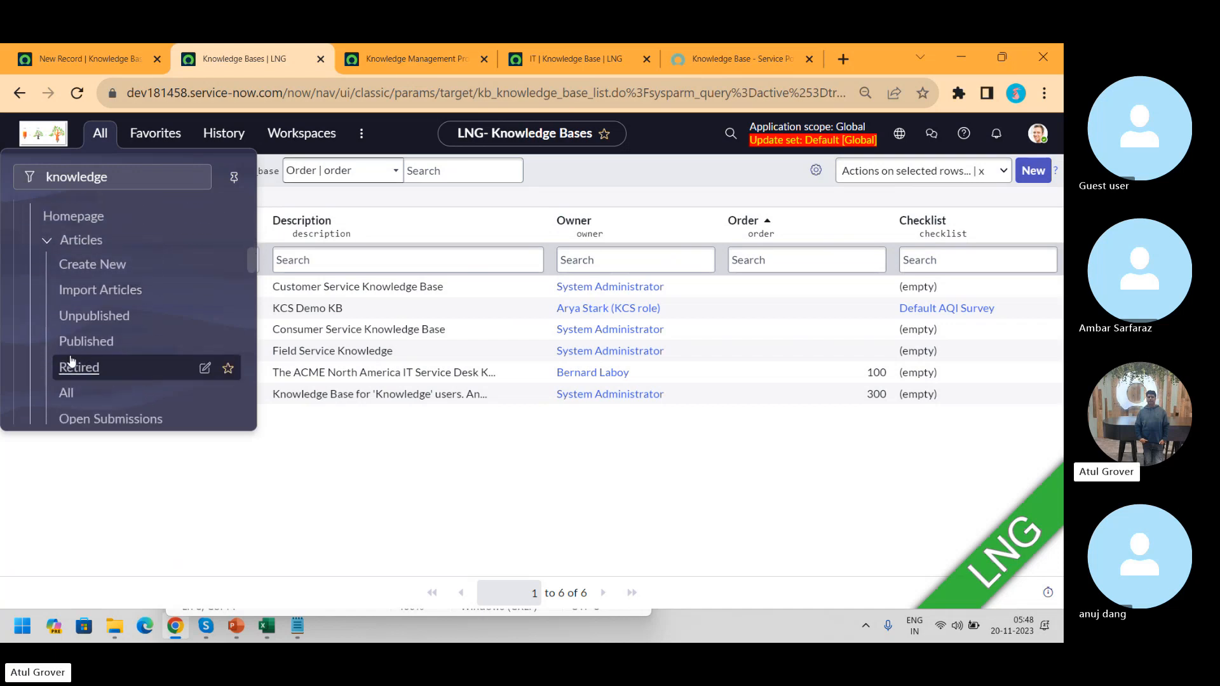
pyautogui.click(67, 393)
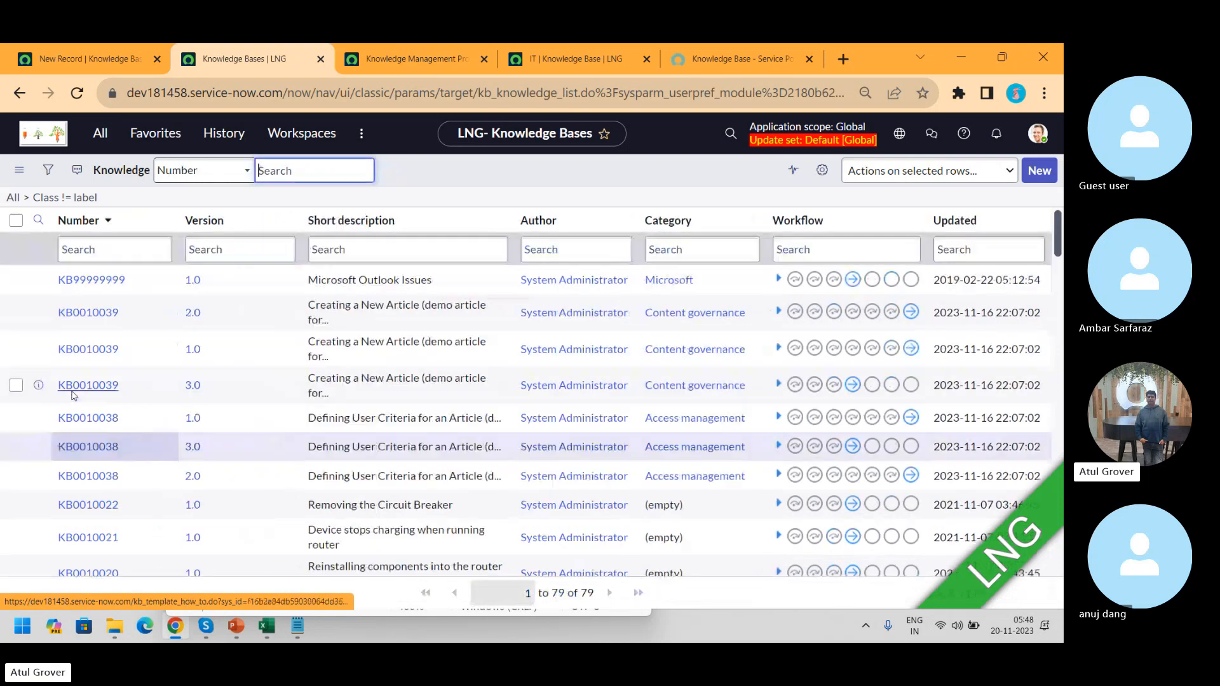
# - Filter the knowledge articles by the copied number KB0010009 and publish the draft LNG article in the Android category
pyautogui.click(104, 267)
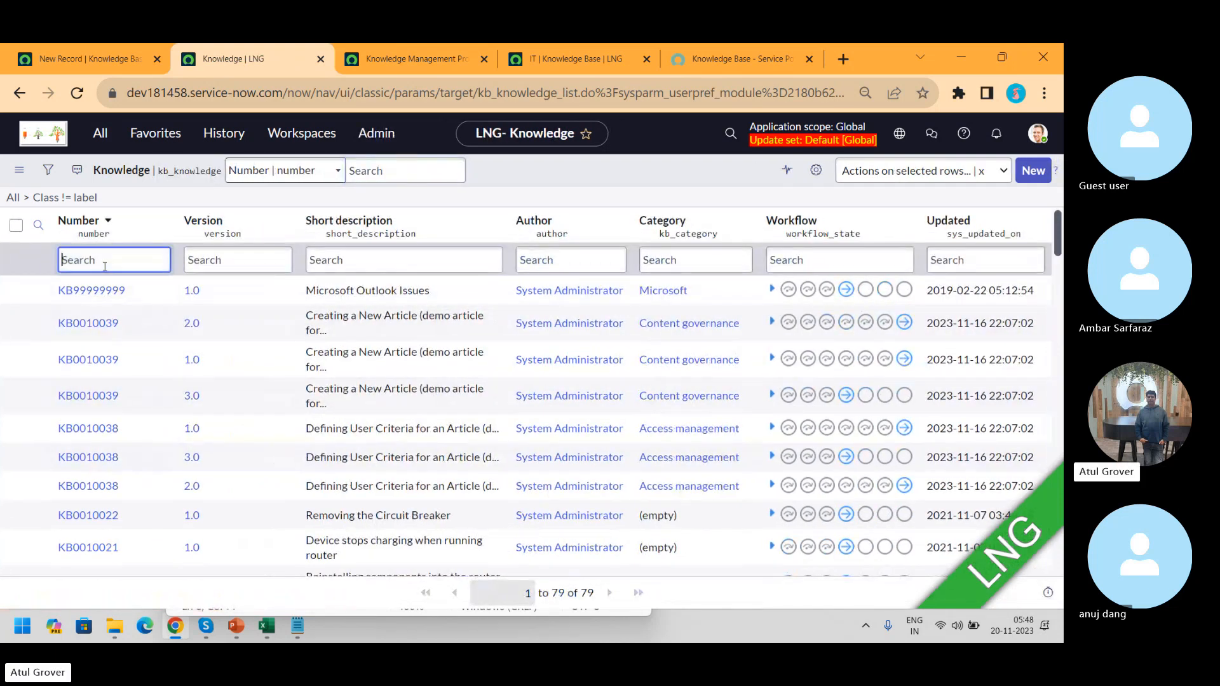
pyautogui.hotkey('ctrl', 'v')
pyautogui.press('Return')
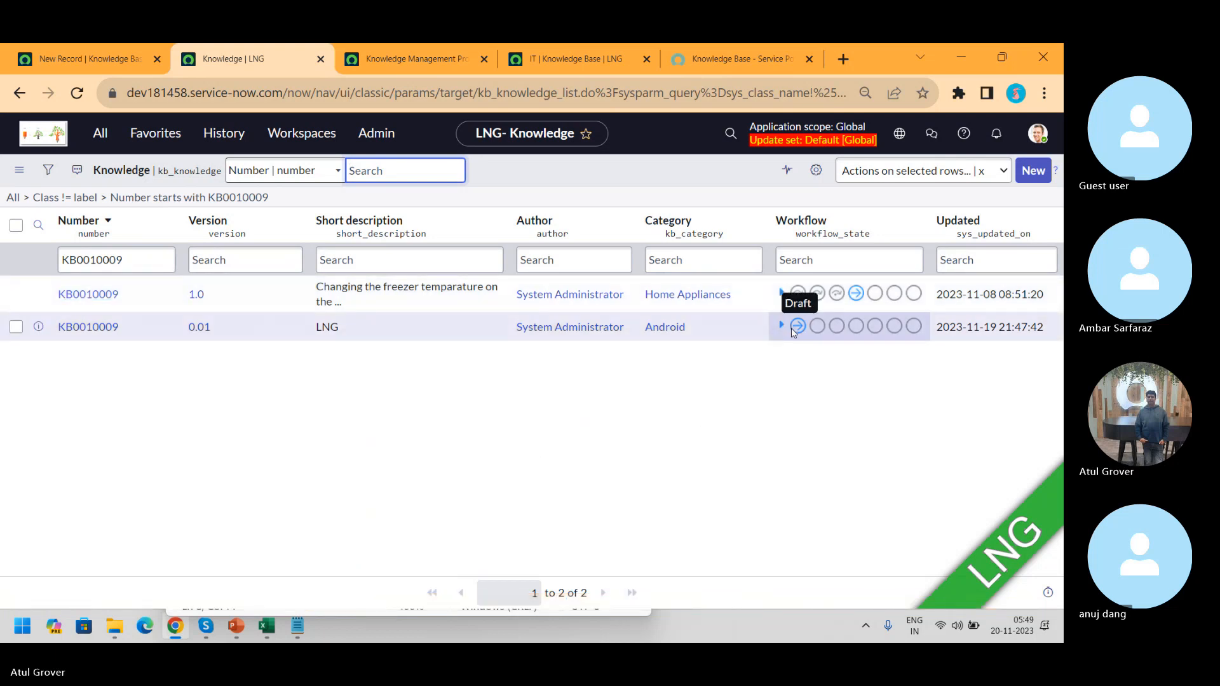
pyautogui.click(97, 330)
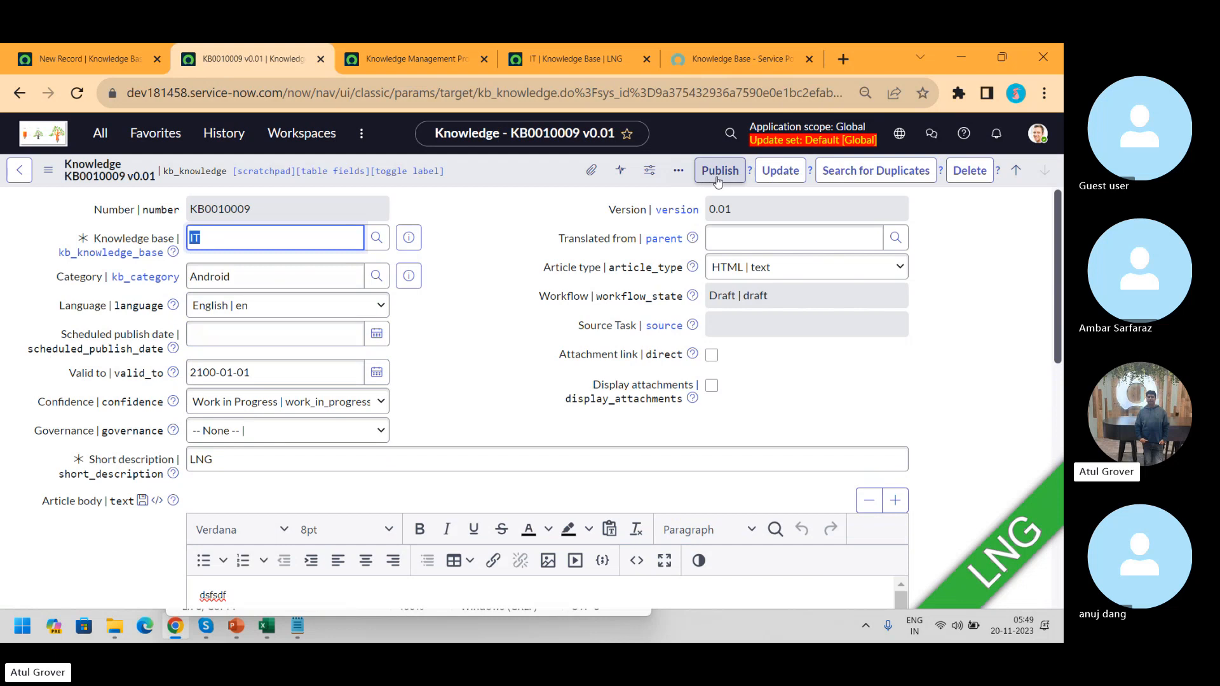
pyautogui.click(719, 171)
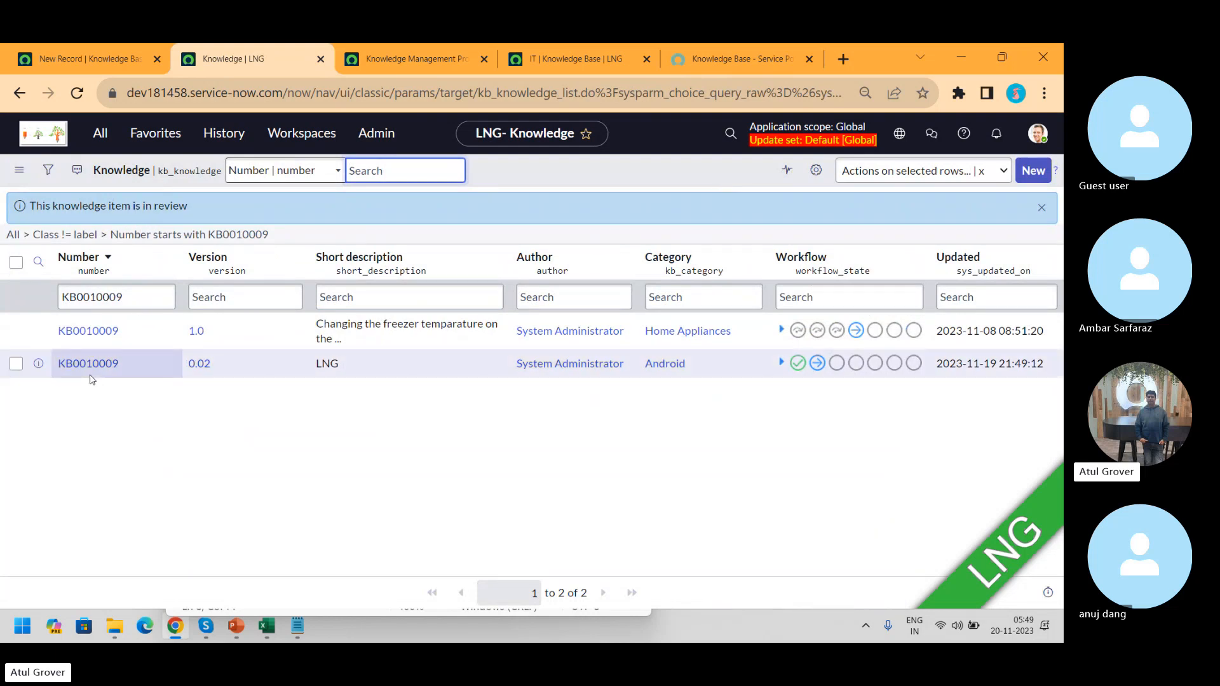
# - Reopen the LNG article and view its related approval records
pyautogui.click(92, 365)
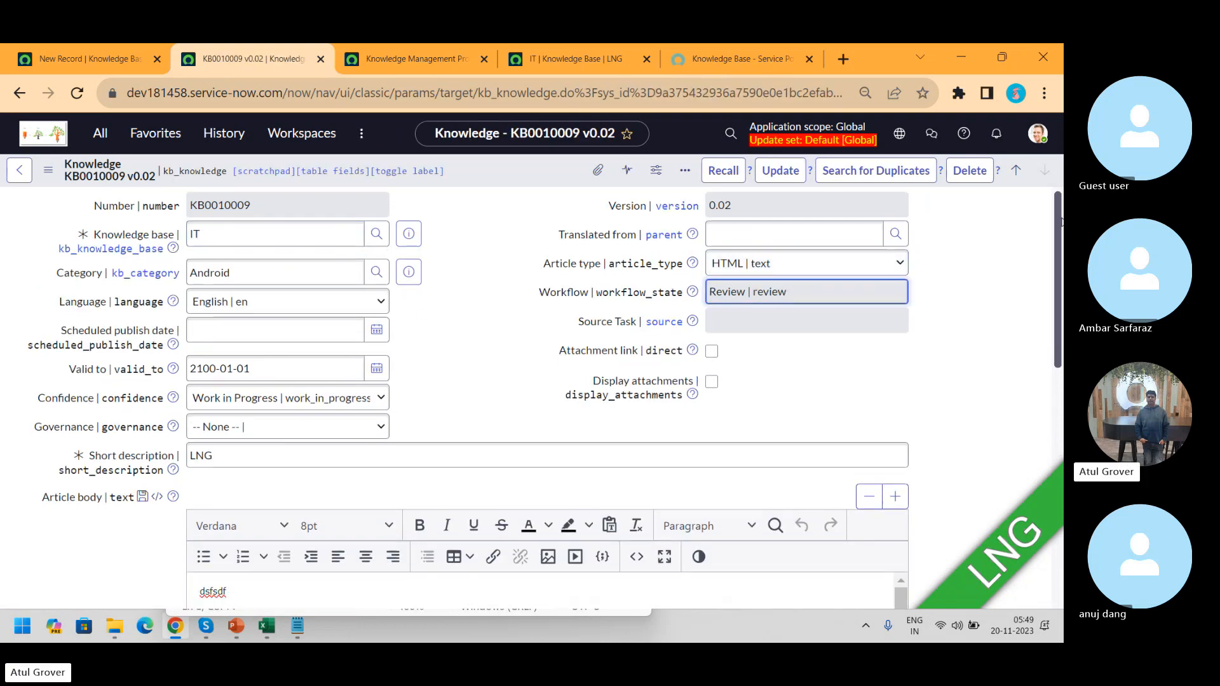
pyautogui.moveTo(1059, 216); pyautogui.dragTo(1059, 457)
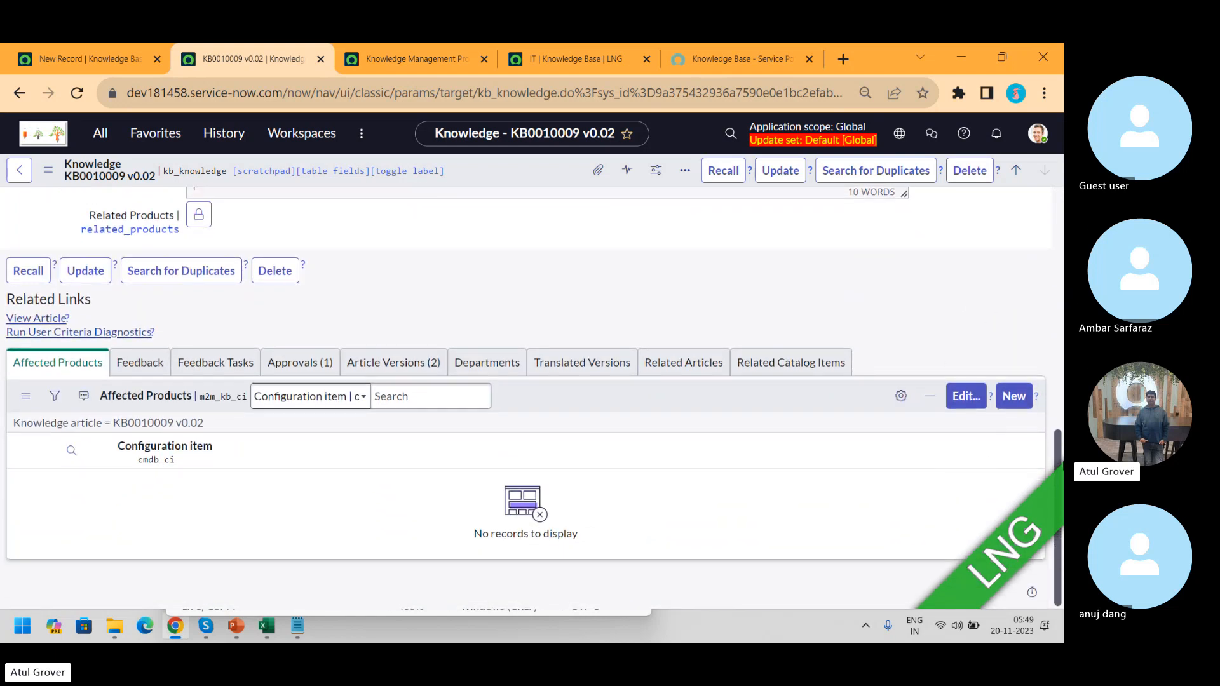
pyautogui.click(308, 362)
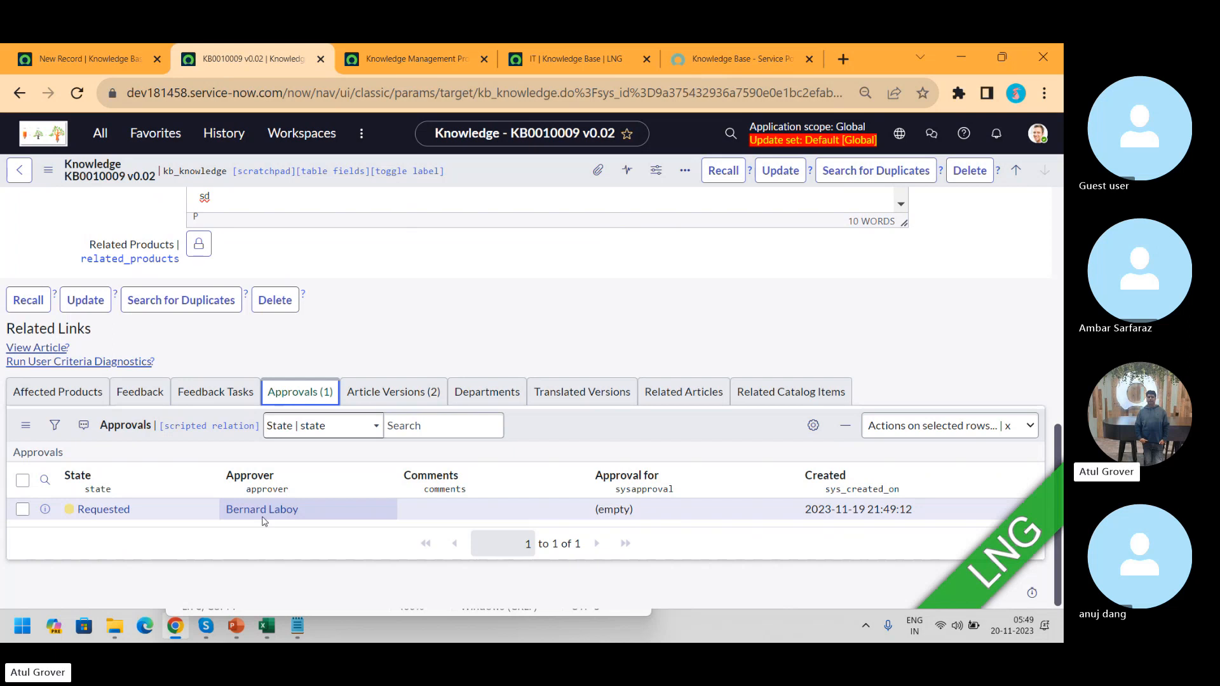
# - From the IT knowledge base, open its publish workflow record in a separate tab and view its versions
pyautogui.click(544, 64)
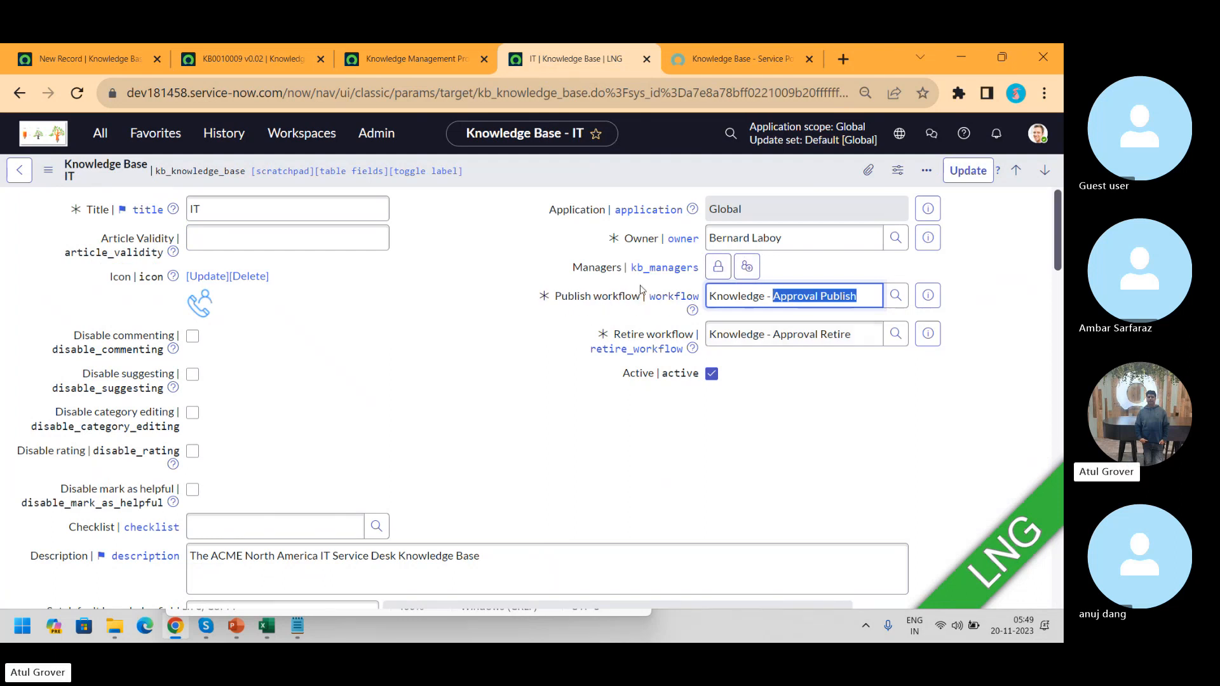
pyautogui.click(923, 296)
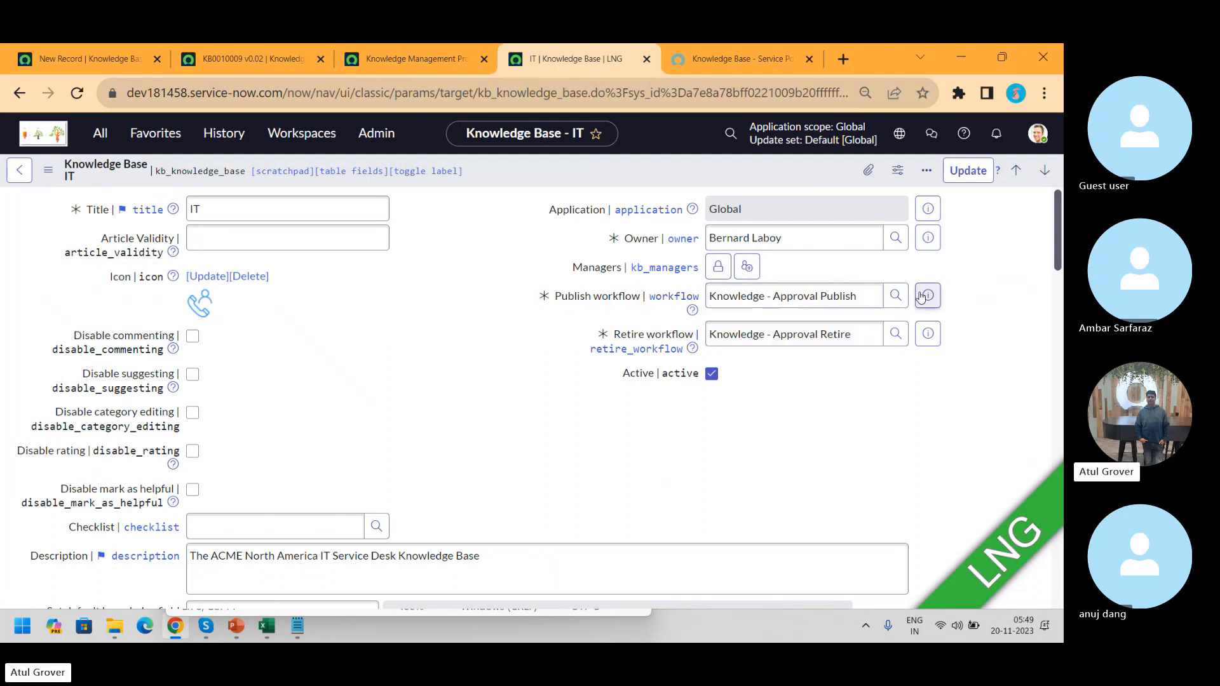
pyautogui.middleClick(1010, 336)
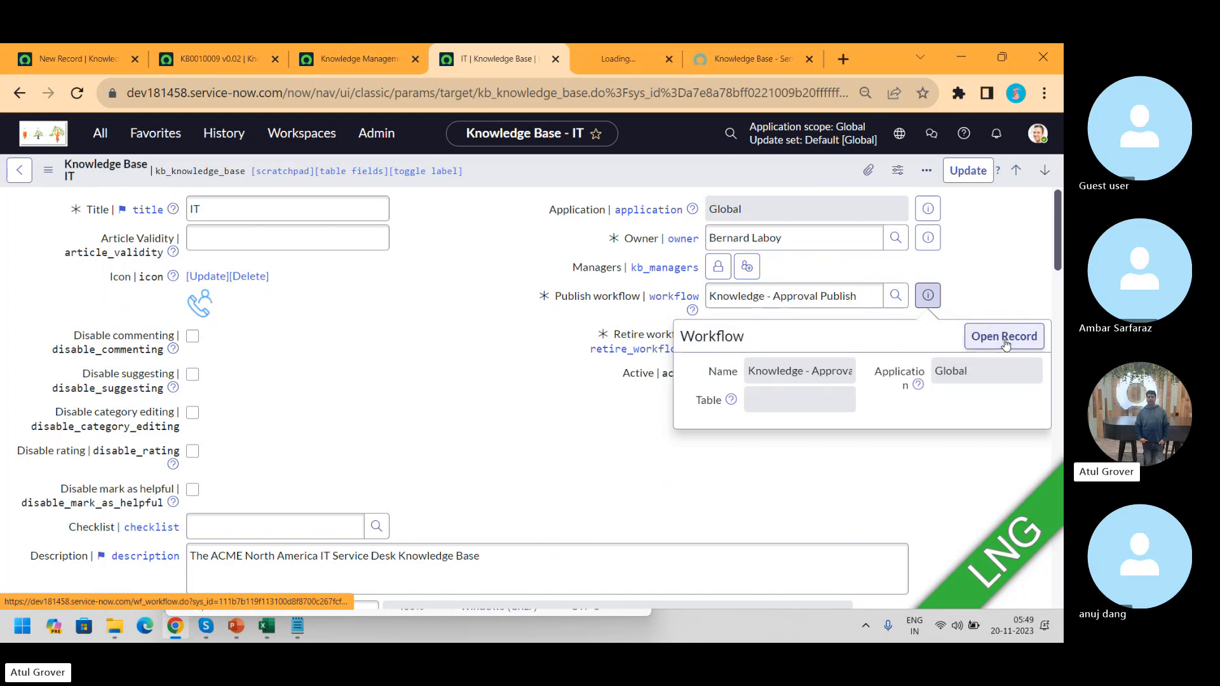
pyautogui.click(591, 59)
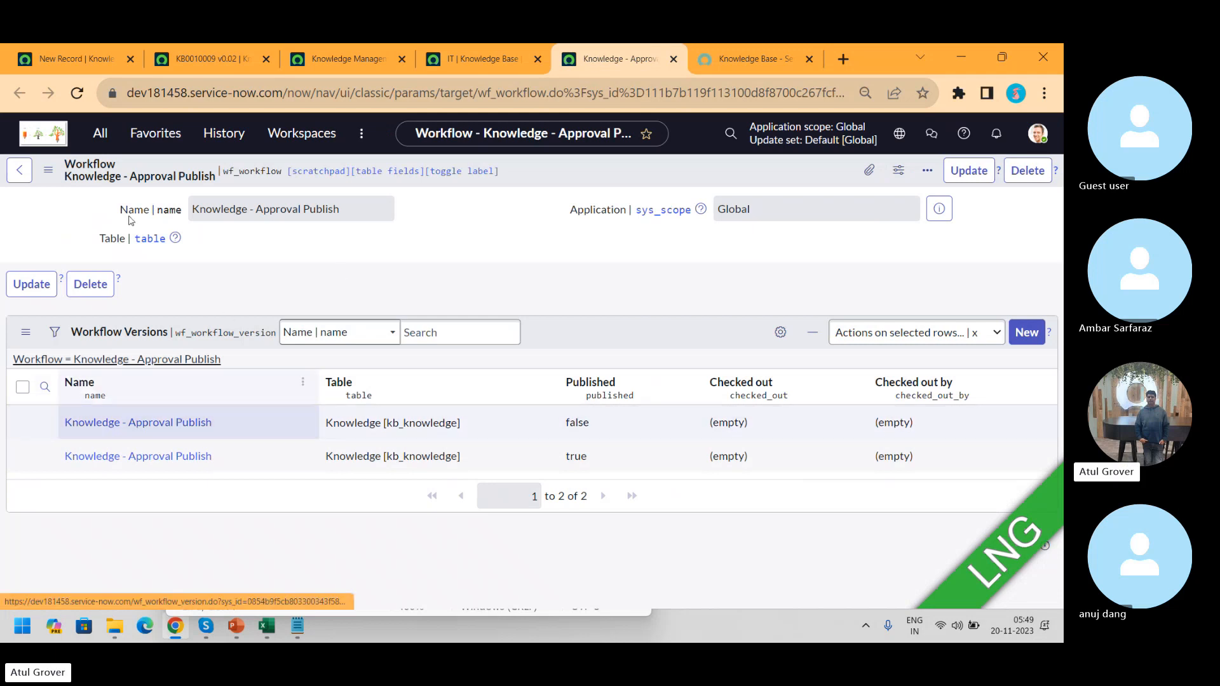
# - Search the application modules for "workflow" and open the Workflow Editor
pyautogui.click(99, 133)
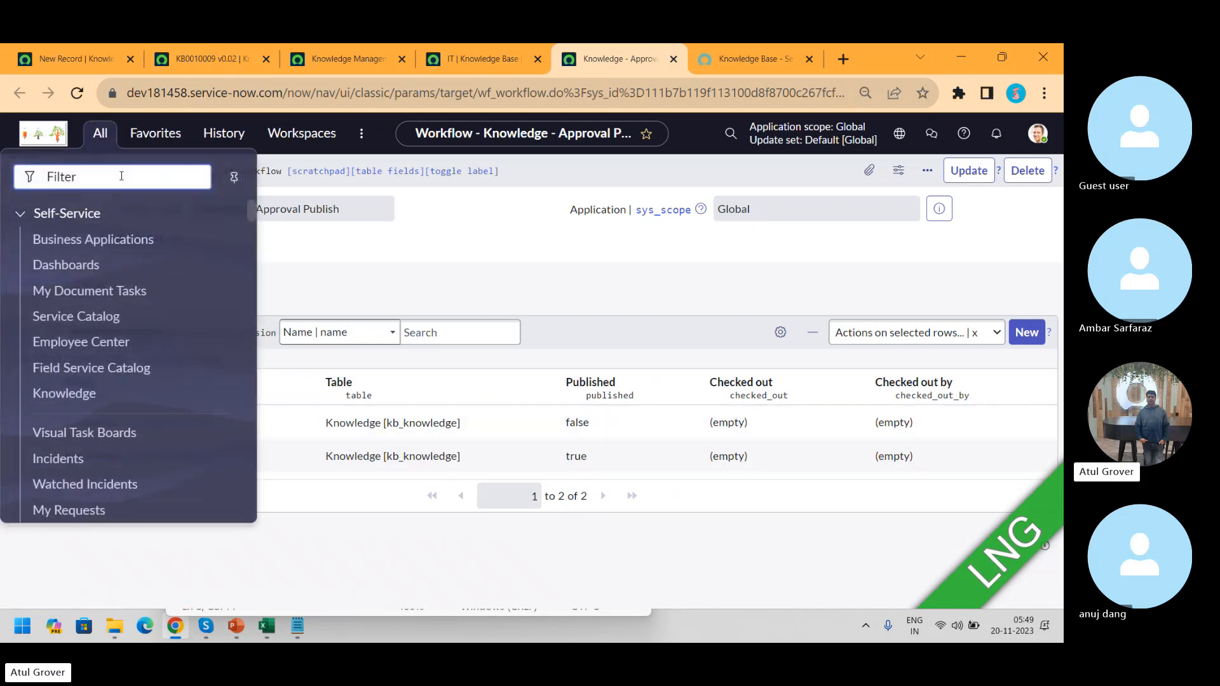
pyautogui.write('workflow')
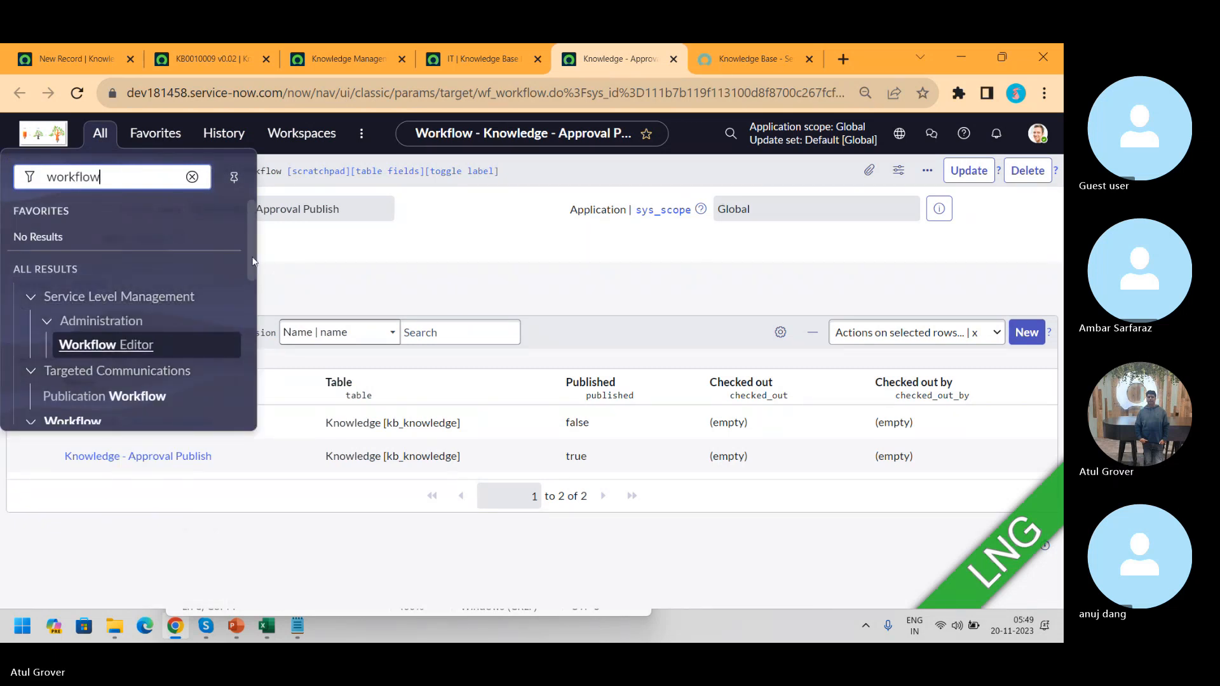
pyautogui.moveTo(249, 253); pyautogui.dragTo(258, 298)
pyautogui.click(127, 326)
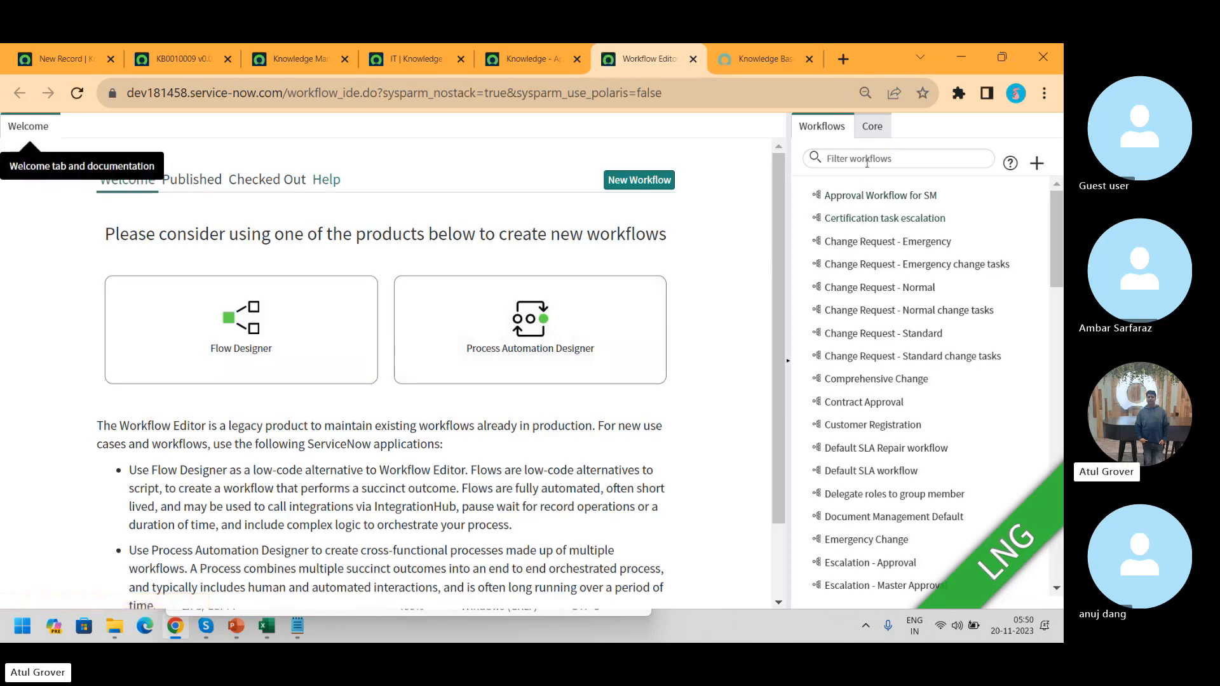
# - Filter the workflows by "knowle", open Knowledge - Approval Publish, and check it against the publish workflow of the IT knowledge base
pyautogui.click(867, 159)
pyautogui.write('kno')
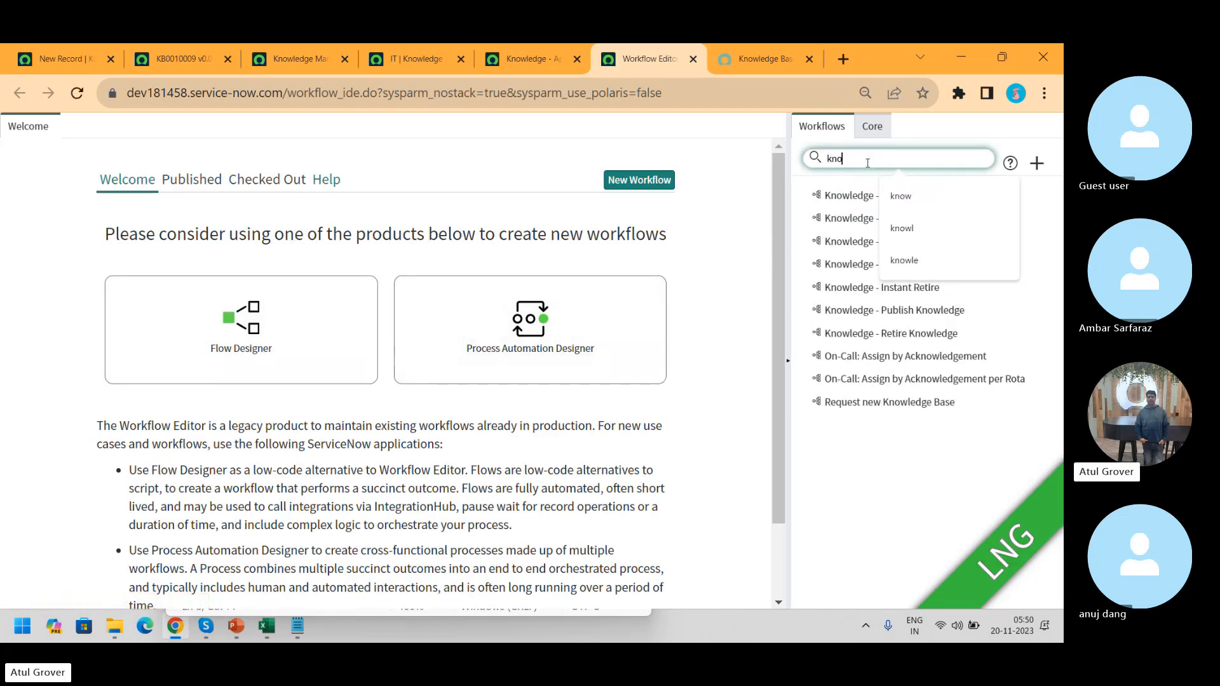
pyautogui.write('wle')
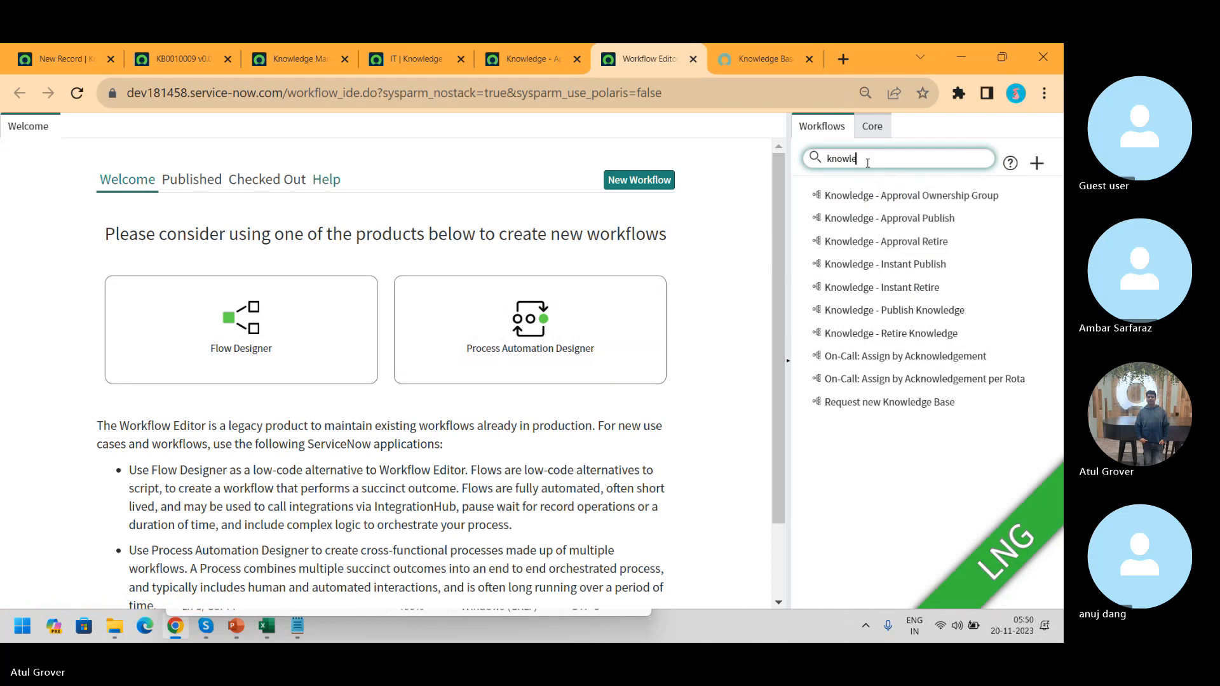
pyautogui.click(900, 220)
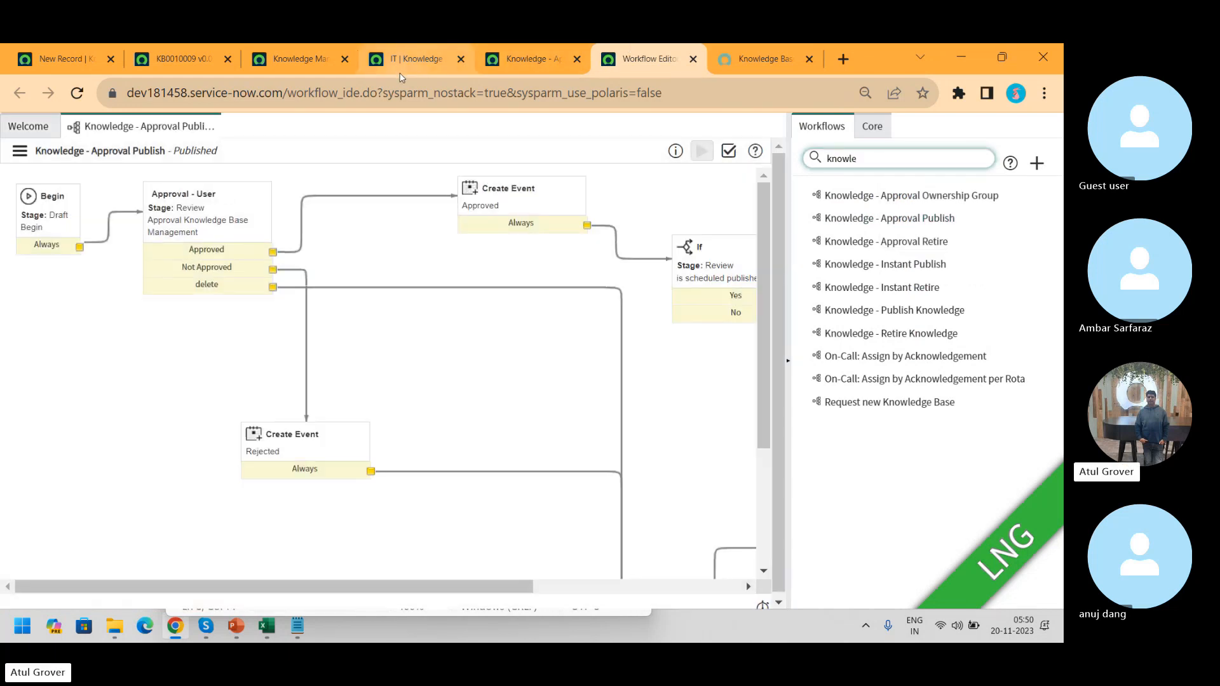
pyautogui.click(403, 62)
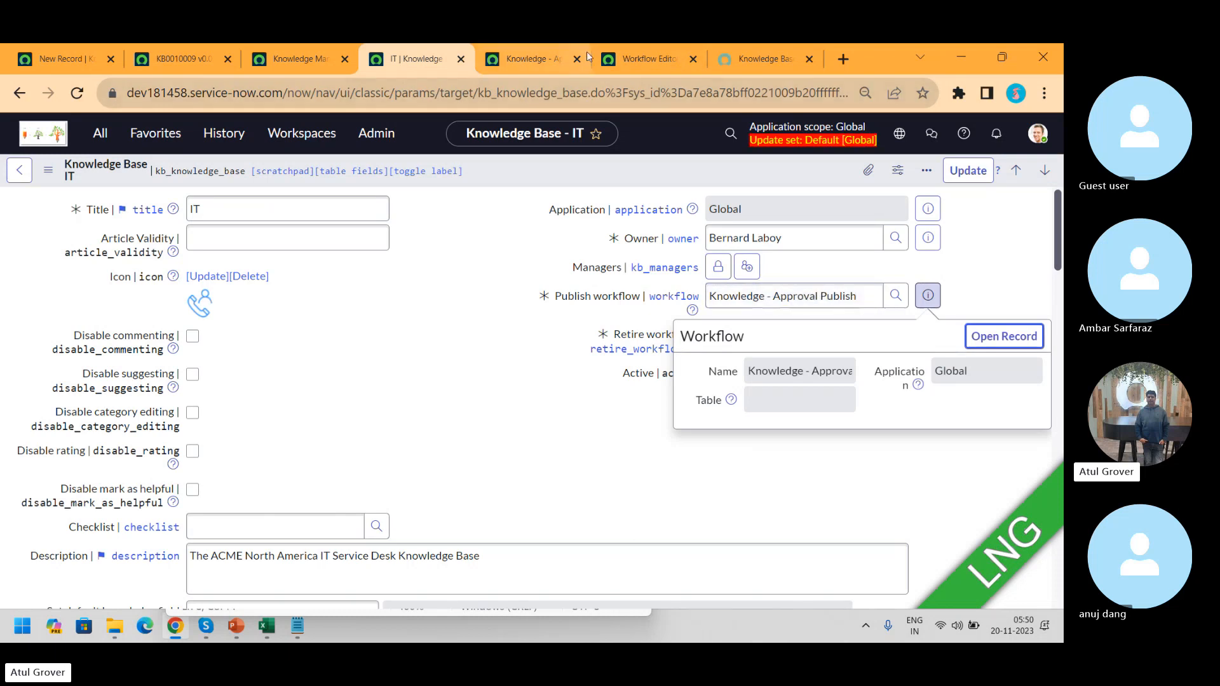
pyautogui.click(675, 66)
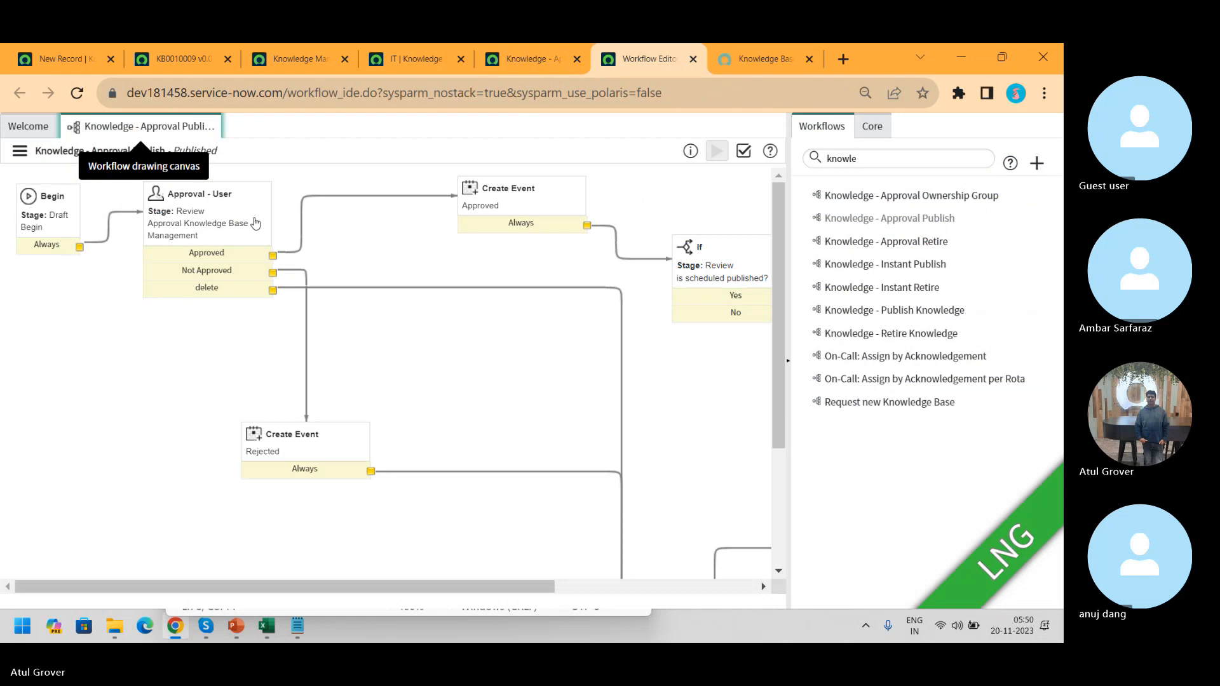
# - Collapse the workflow list to enlarge the canvas, review the Approval - User activity's properties and approver script, and close them
pyautogui.click(789, 363)
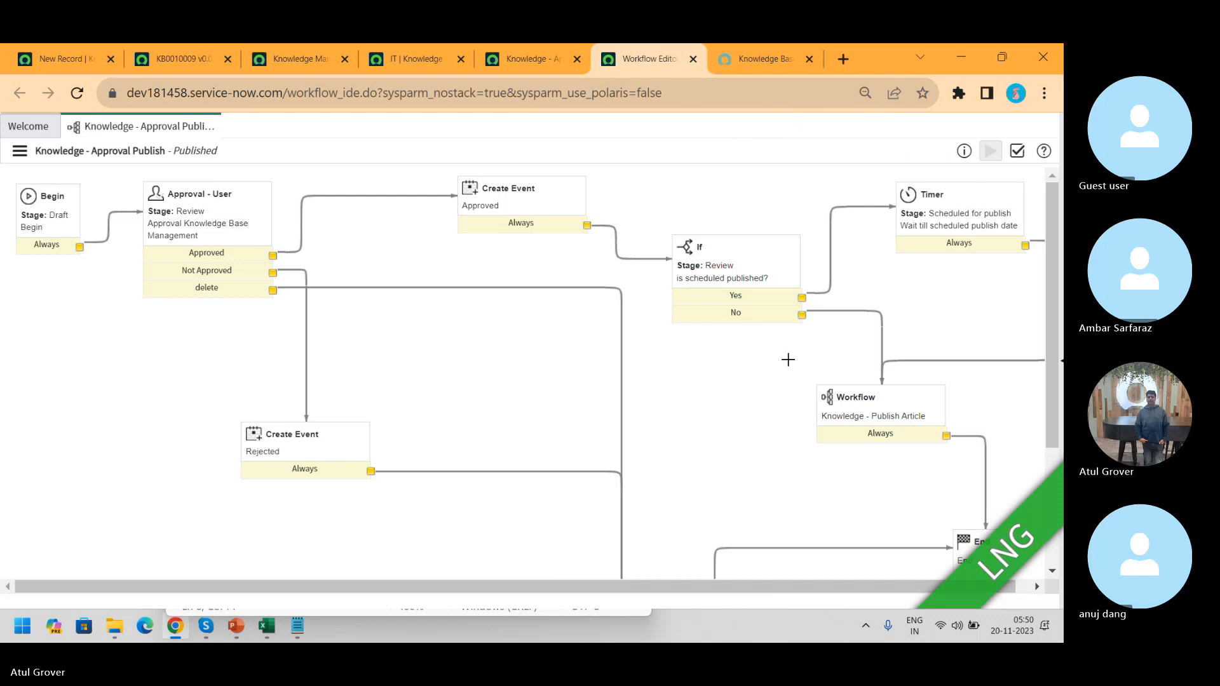
pyautogui.doubleClick(220, 243)
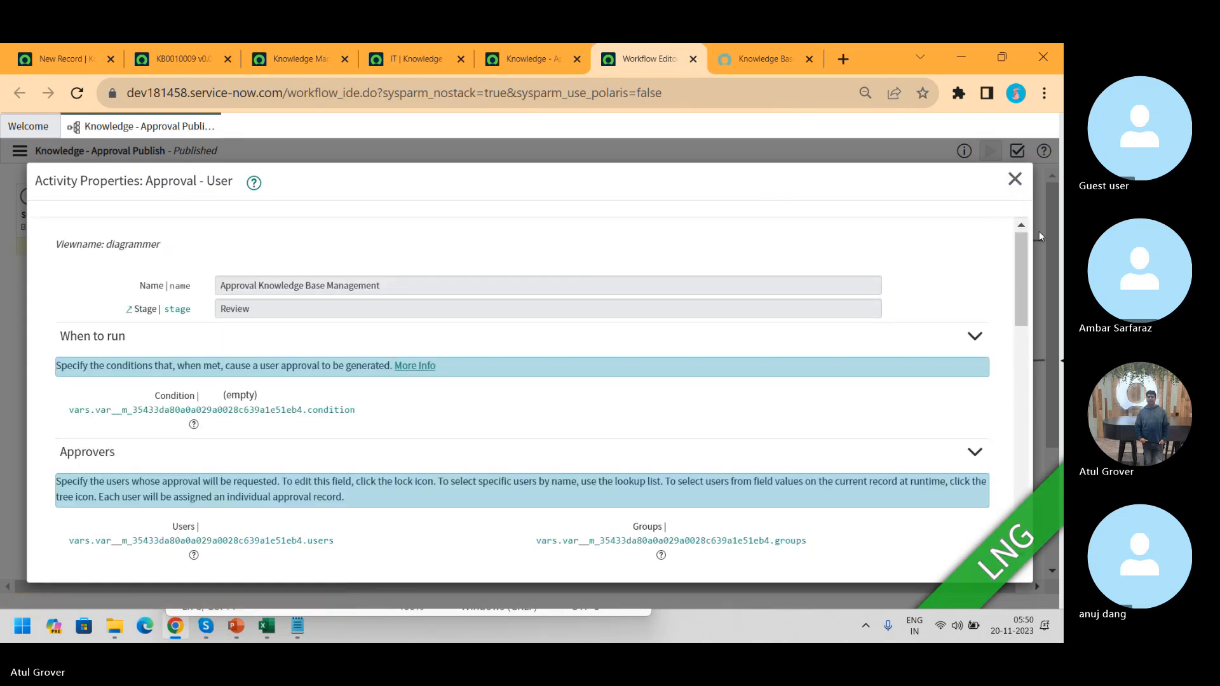
pyautogui.moveTo(1029, 254); pyautogui.dragTo(1029, 321)
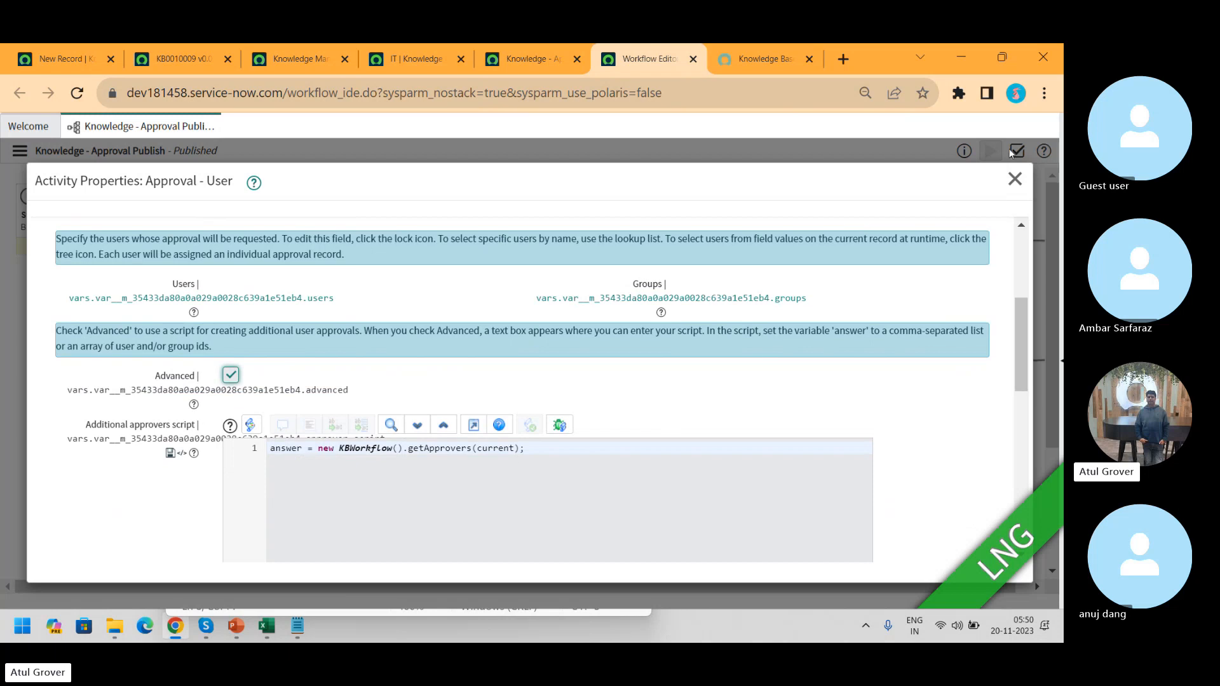
pyautogui.click(1015, 179)
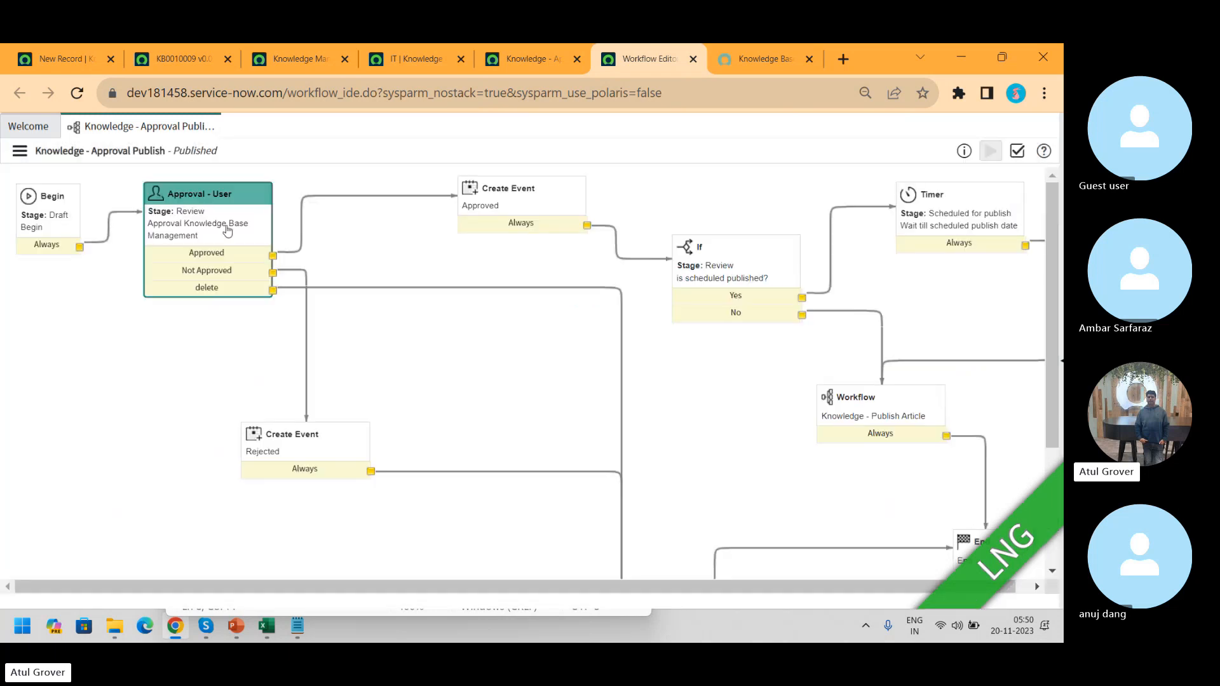
# - Check out the Knowledge - Approval Publish workflow and unlock the Users and Groups approver fields in the Approval - User activity's properties
pyautogui.click(21, 154)
pyautogui.click(80, 222)
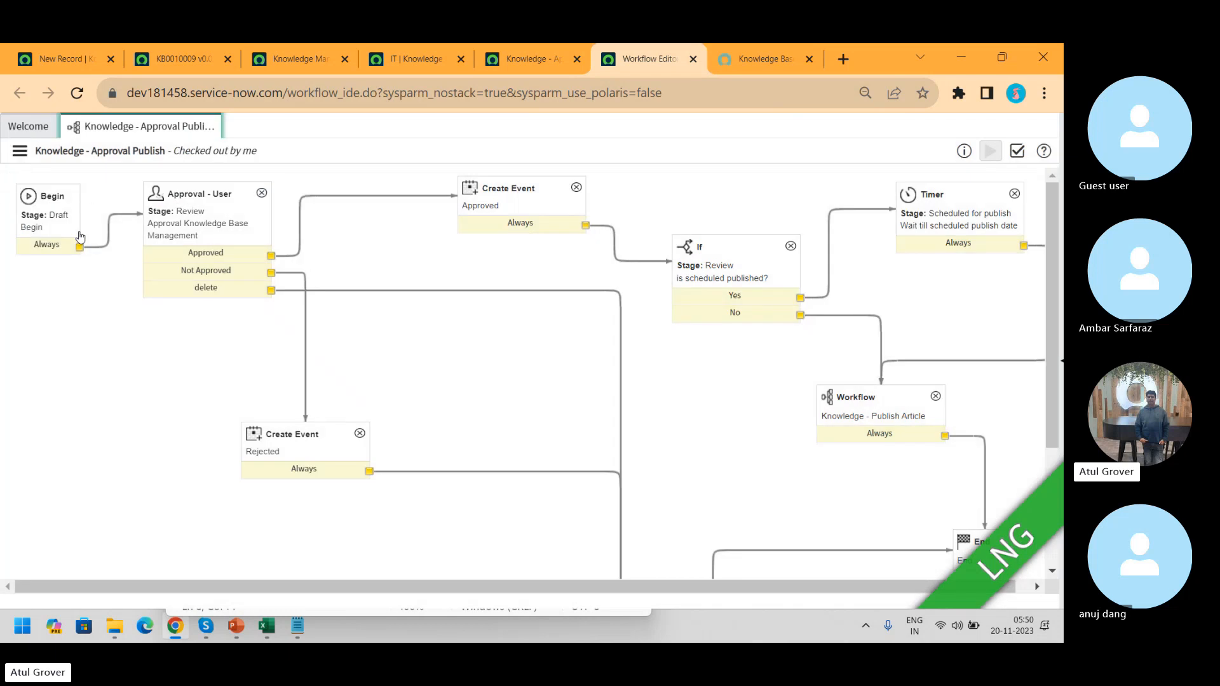
pyautogui.doubleClick(216, 230)
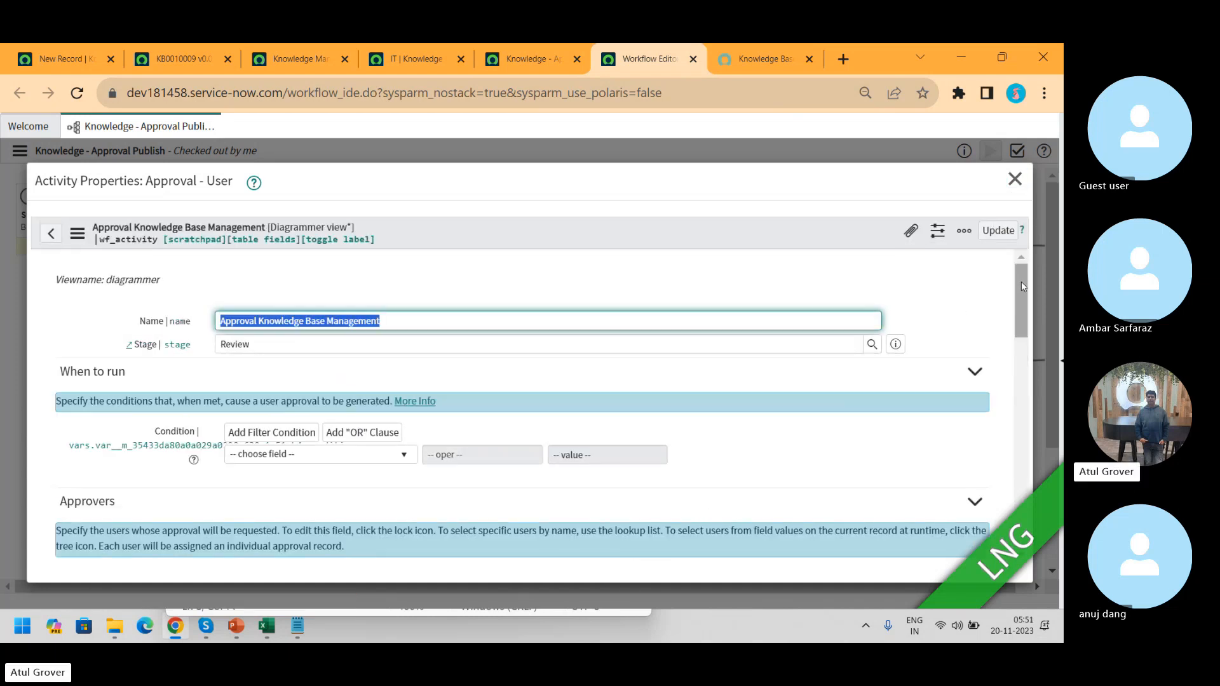
pyautogui.moveTo(1021, 288); pyautogui.dragTo(1034, 335)
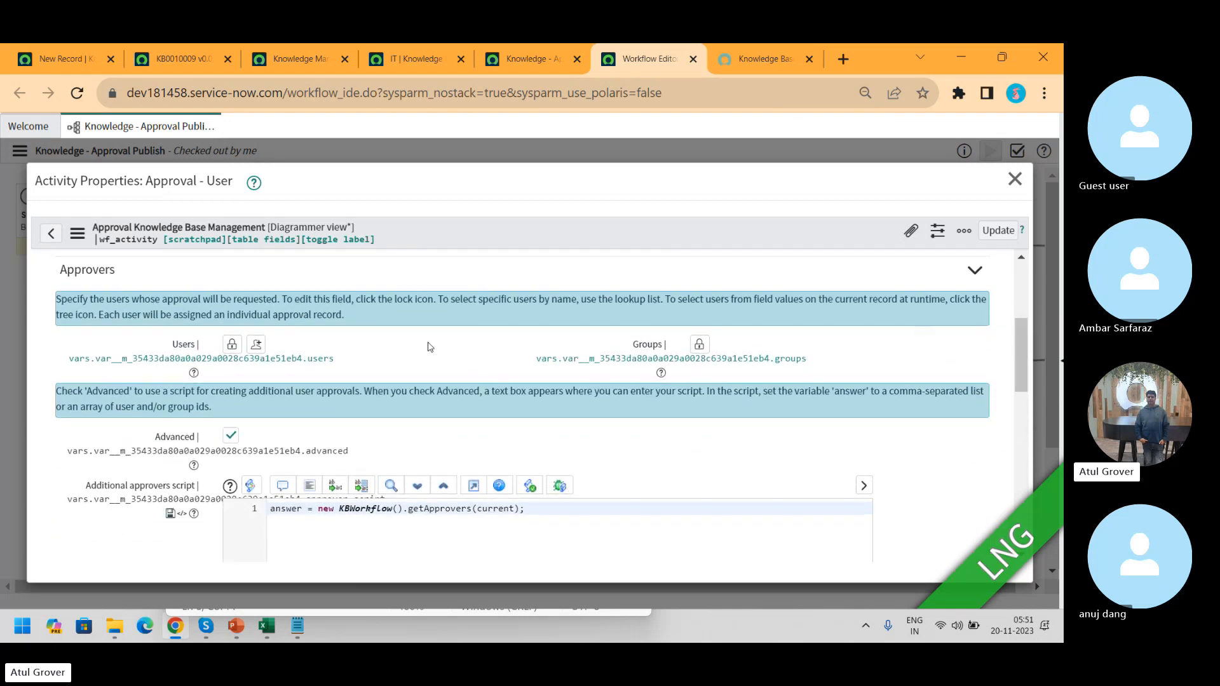
pyautogui.click(239, 345)
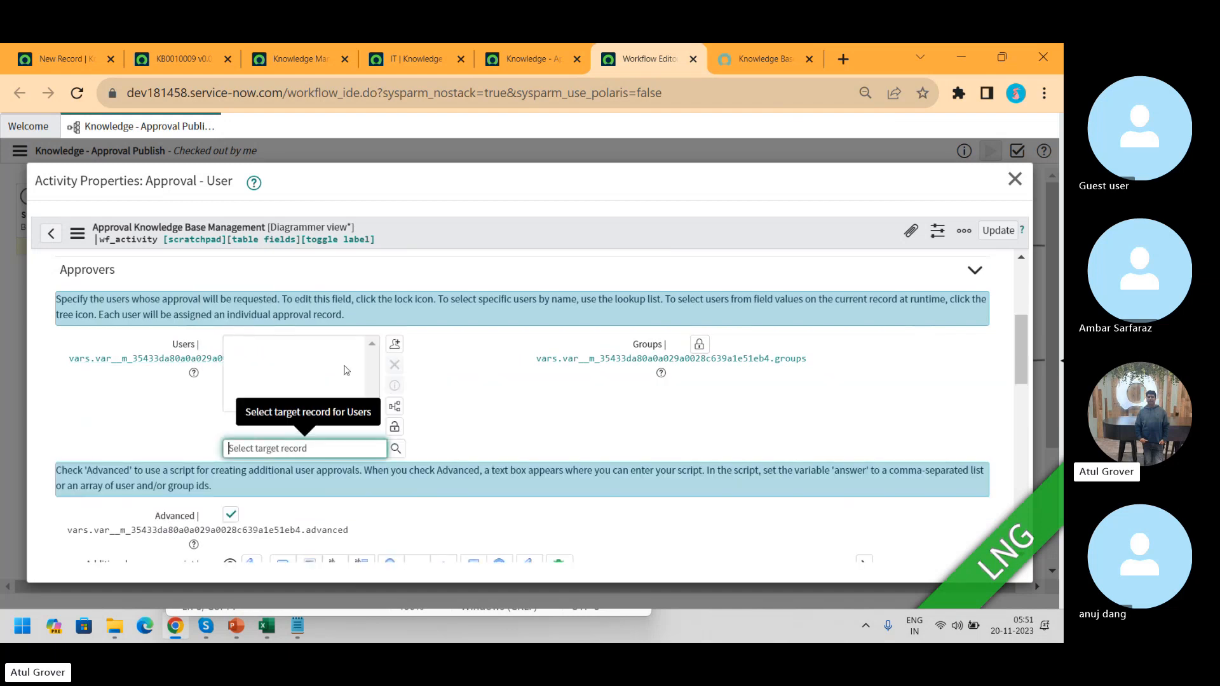
pyautogui.click(699, 348)
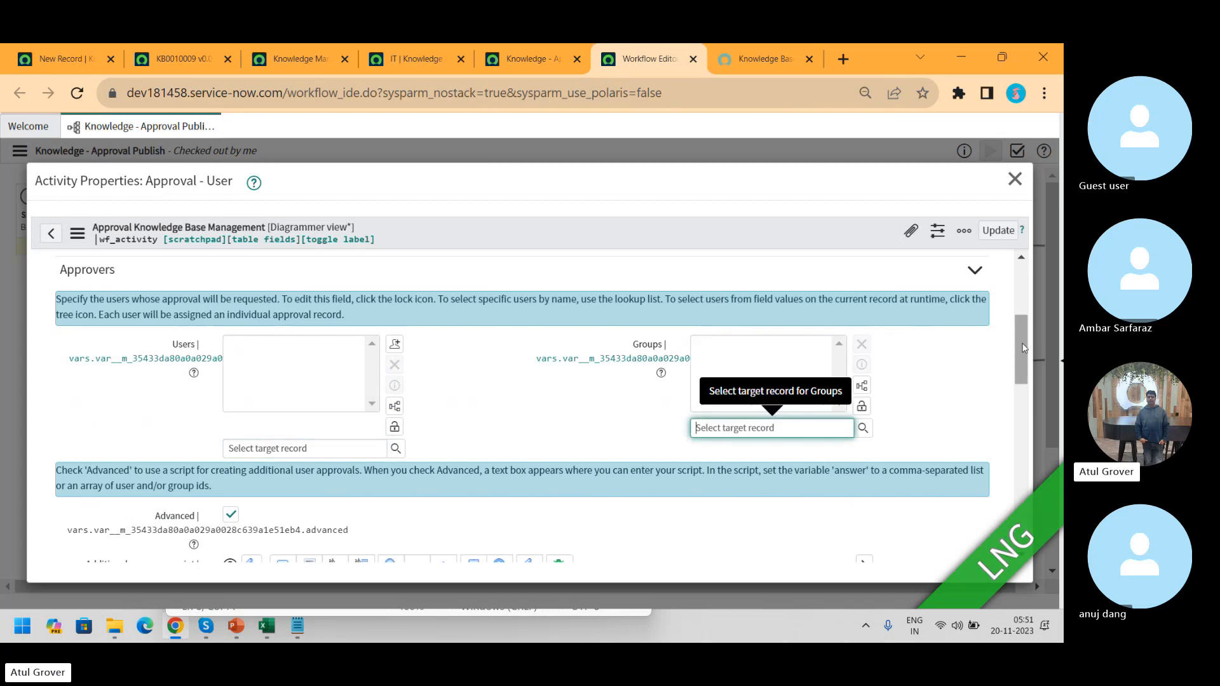
# - Review the additional approvers script and run conditions of the Approval - User activity, and close its properties without updating
pyautogui.moveTo(1023, 349); pyautogui.dragTo(1020, 387)
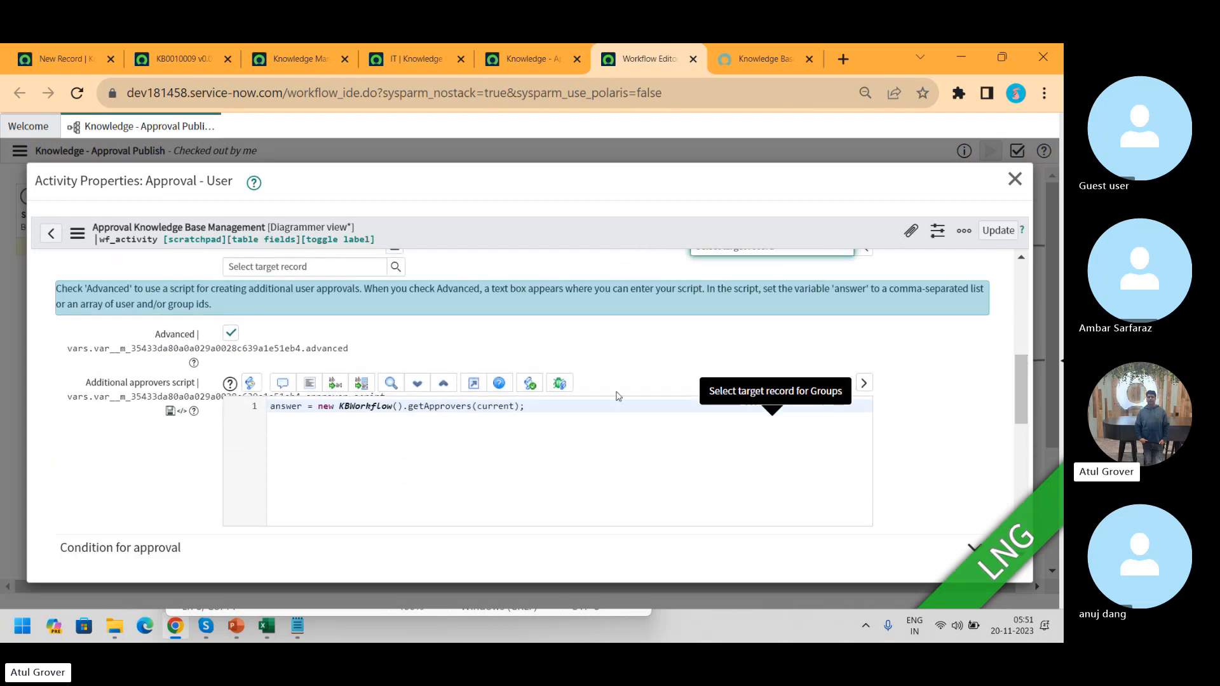
pyautogui.moveTo(530, 413); pyautogui.dragTo(440, 407)
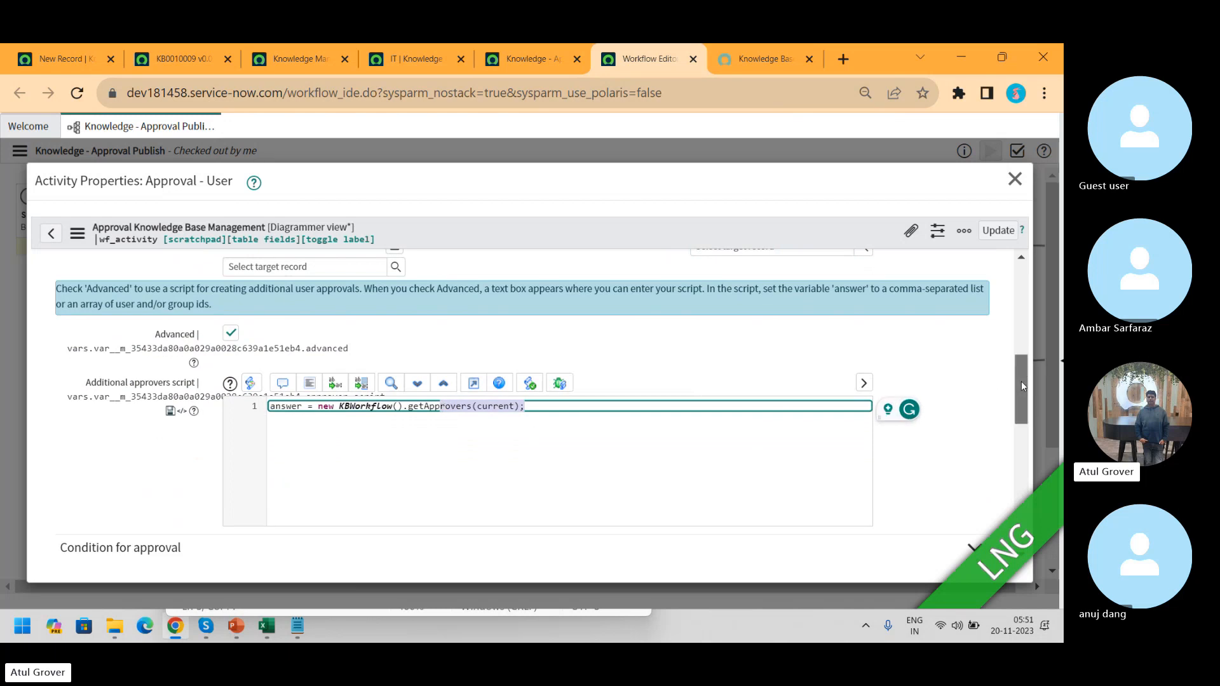
pyautogui.moveTo(1020, 381); pyautogui.dragTo(1018, 307)
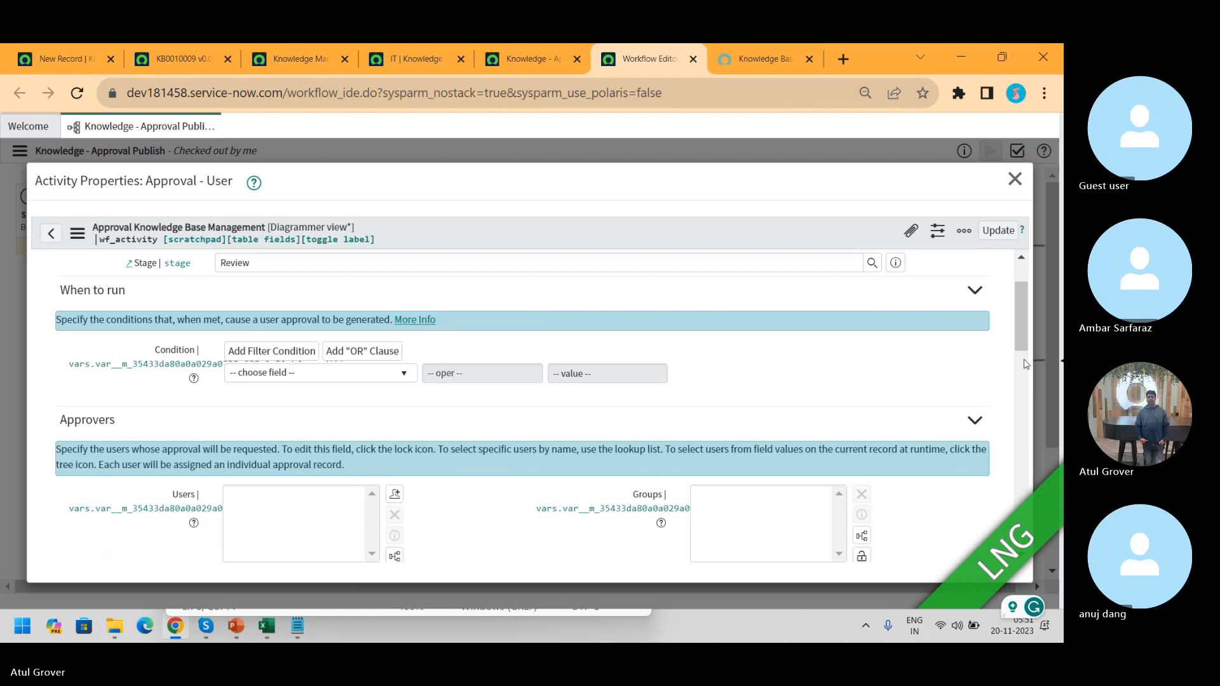
pyautogui.moveTo(1025, 332); pyautogui.dragTo(1029, 309)
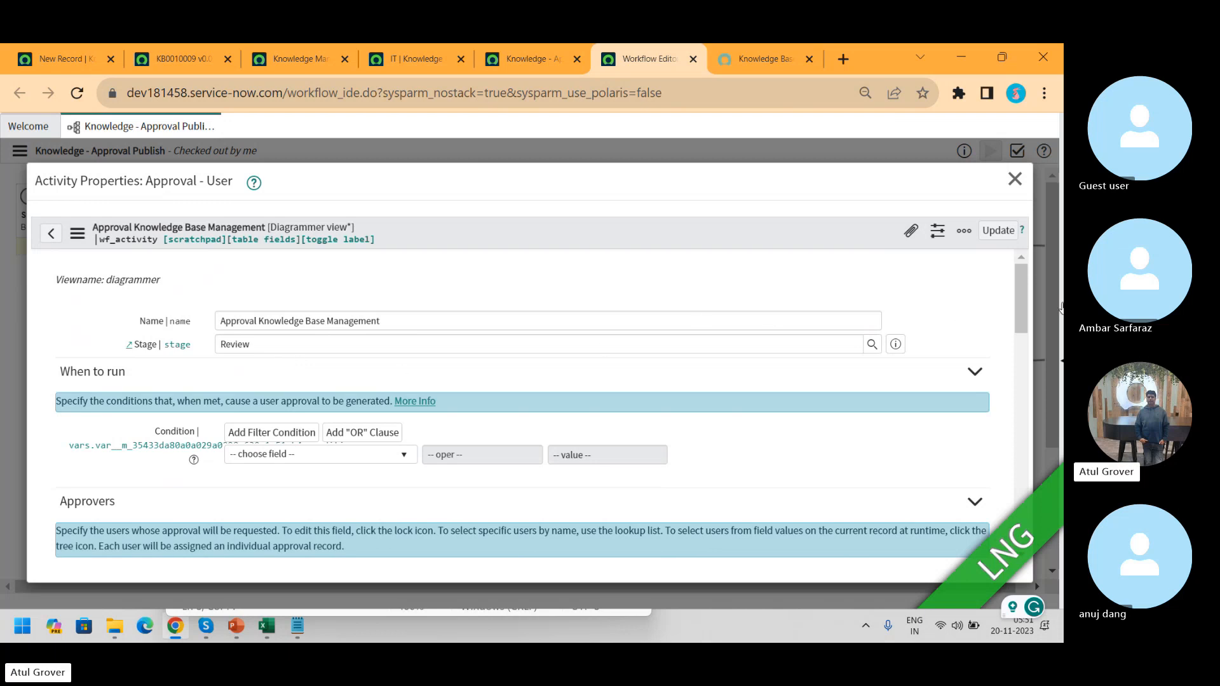
pyautogui.click(1015, 179)
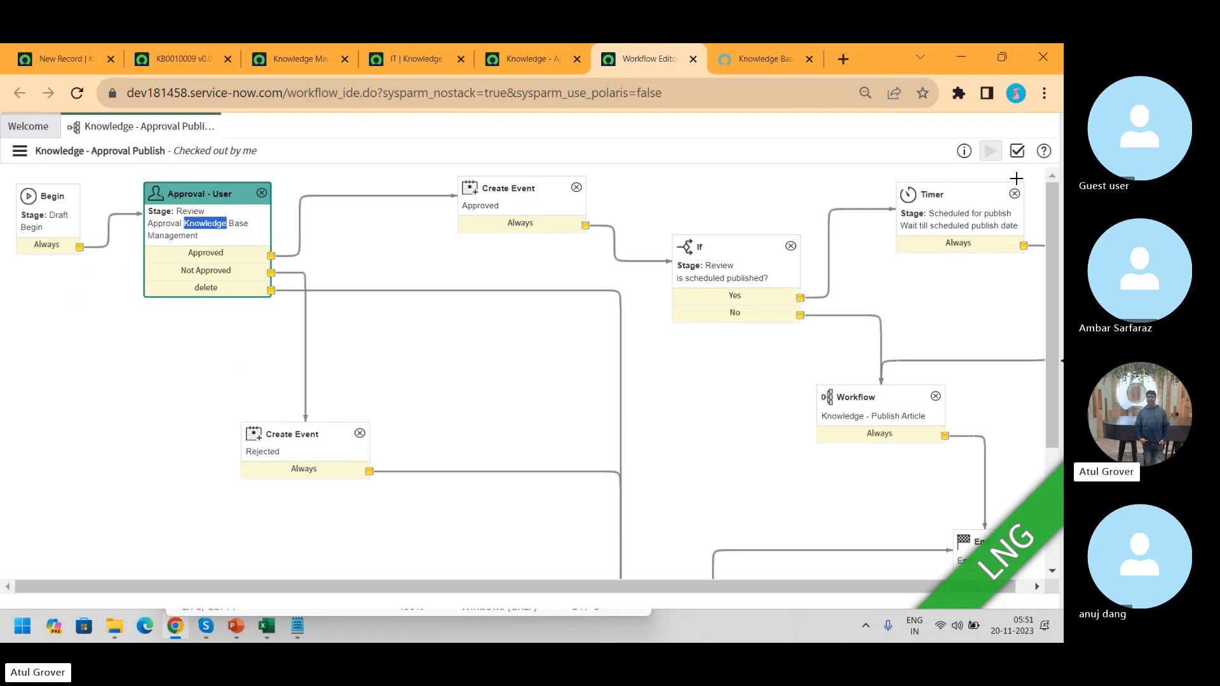
pyautogui.click(405, 62)
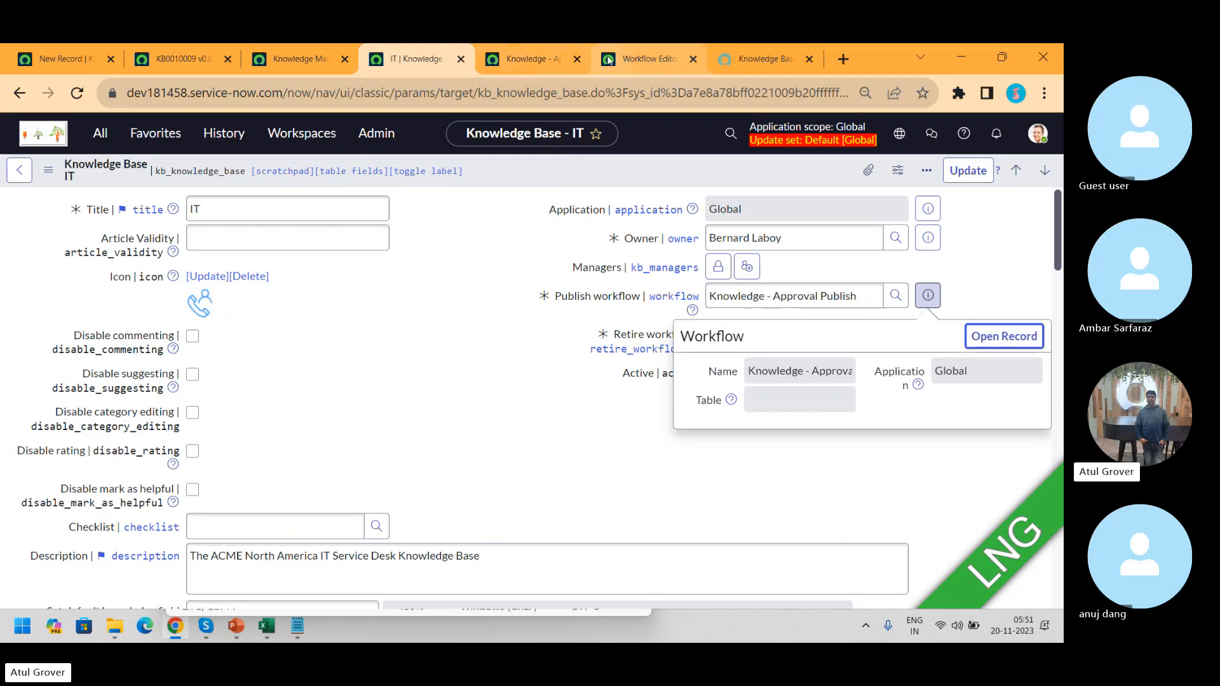
pyautogui.click(648, 58)
pyautogui.click(534, 59)
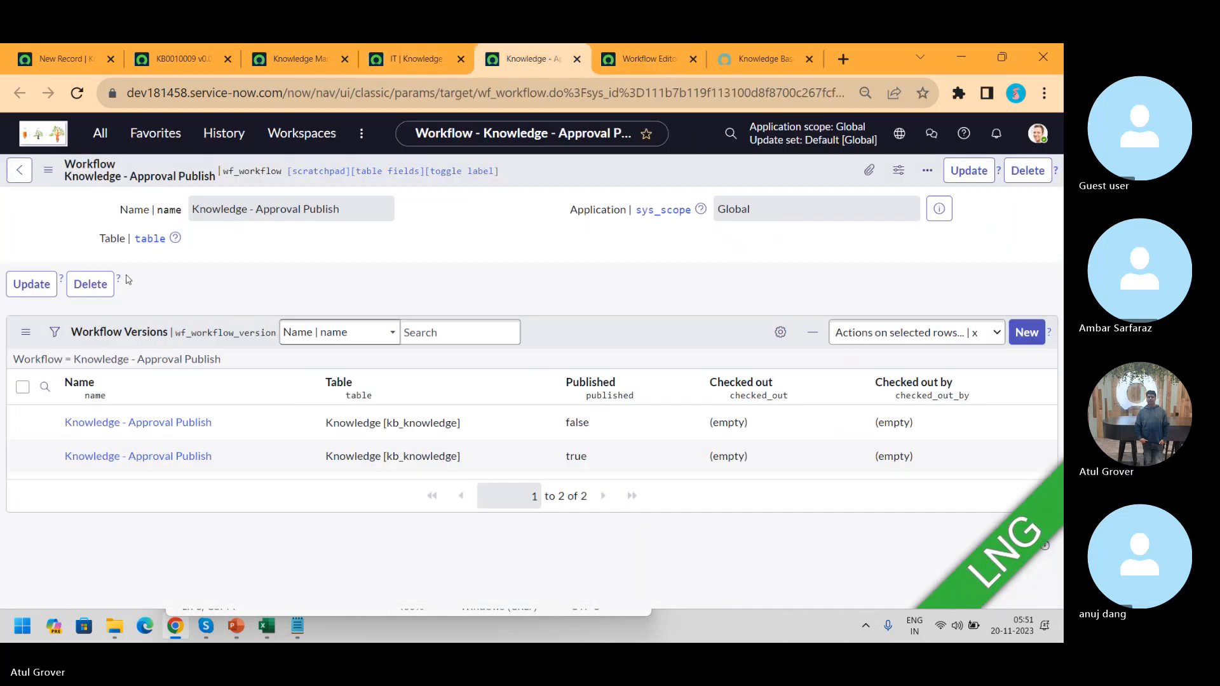
# - In the approvals of article KB0010009, change the requested approval's state to Approved and save it
pyautogui.click(183, 58)
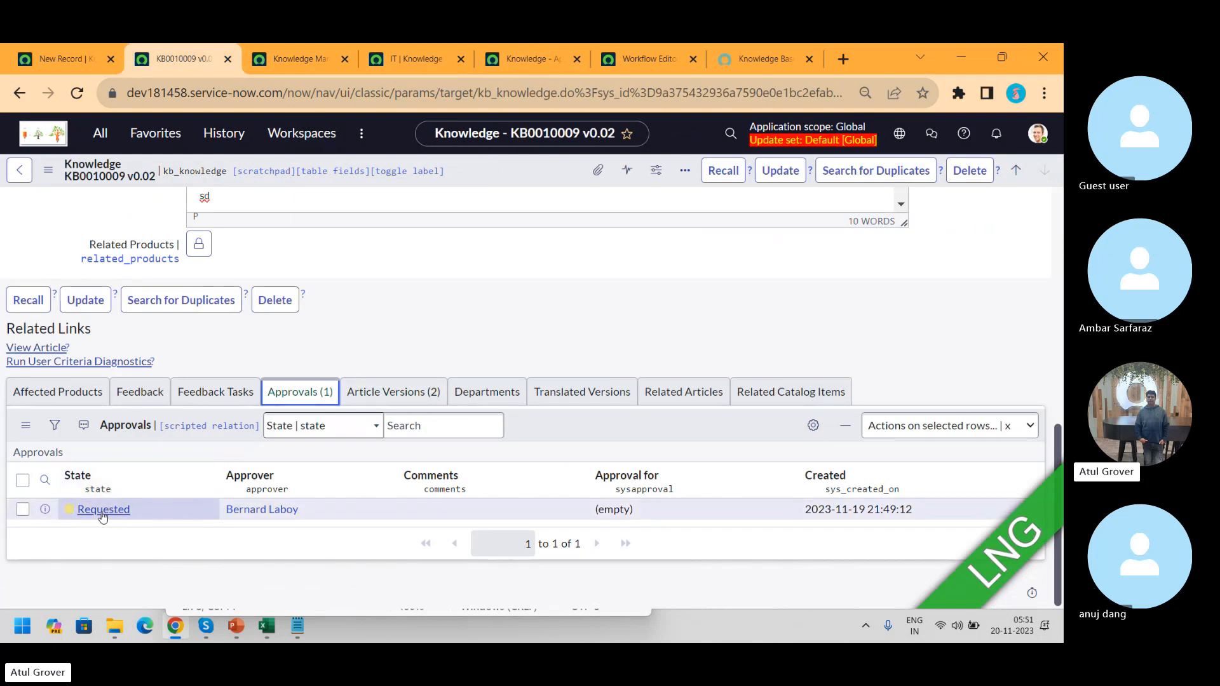
pyautogui.click(150, 511)
pyautogui.click(151, 508)
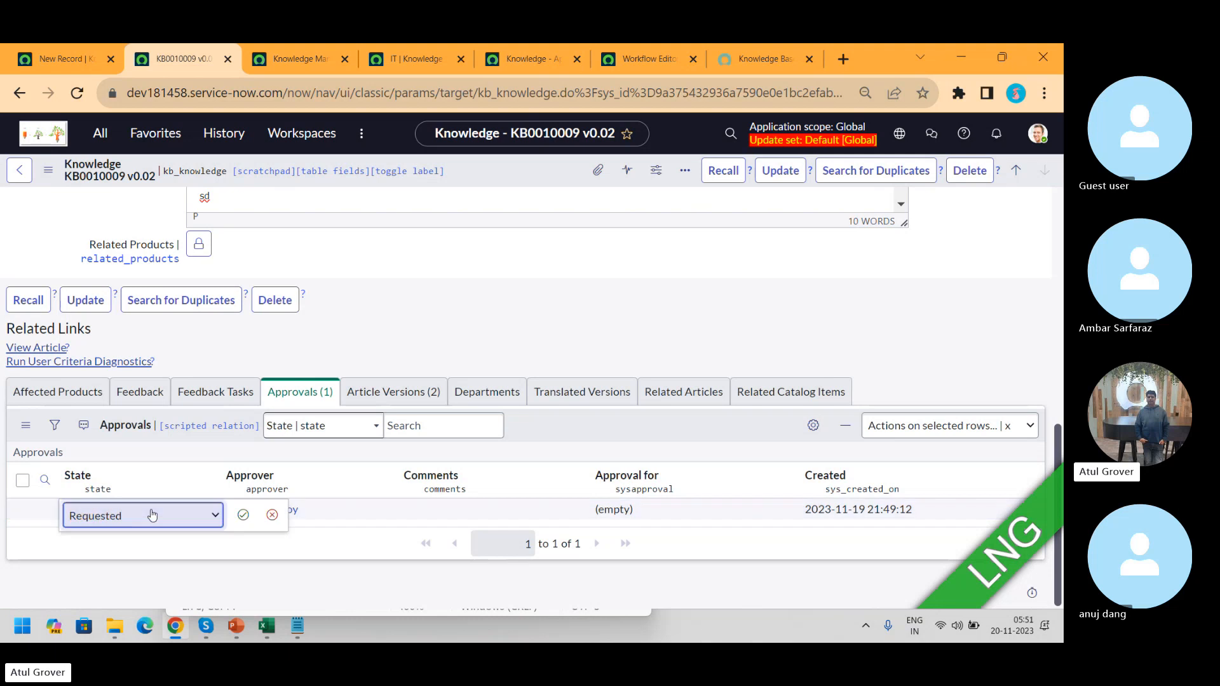
pyautogui.click(148, 513)
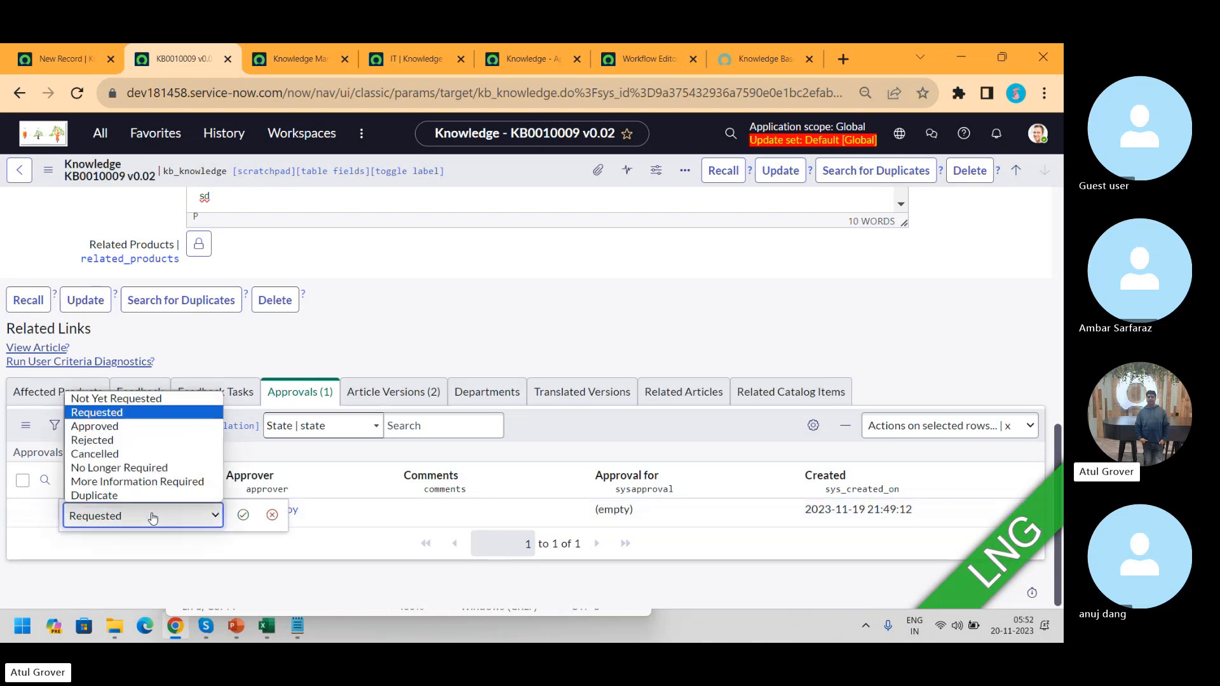
pyautogui.click(131, 426)
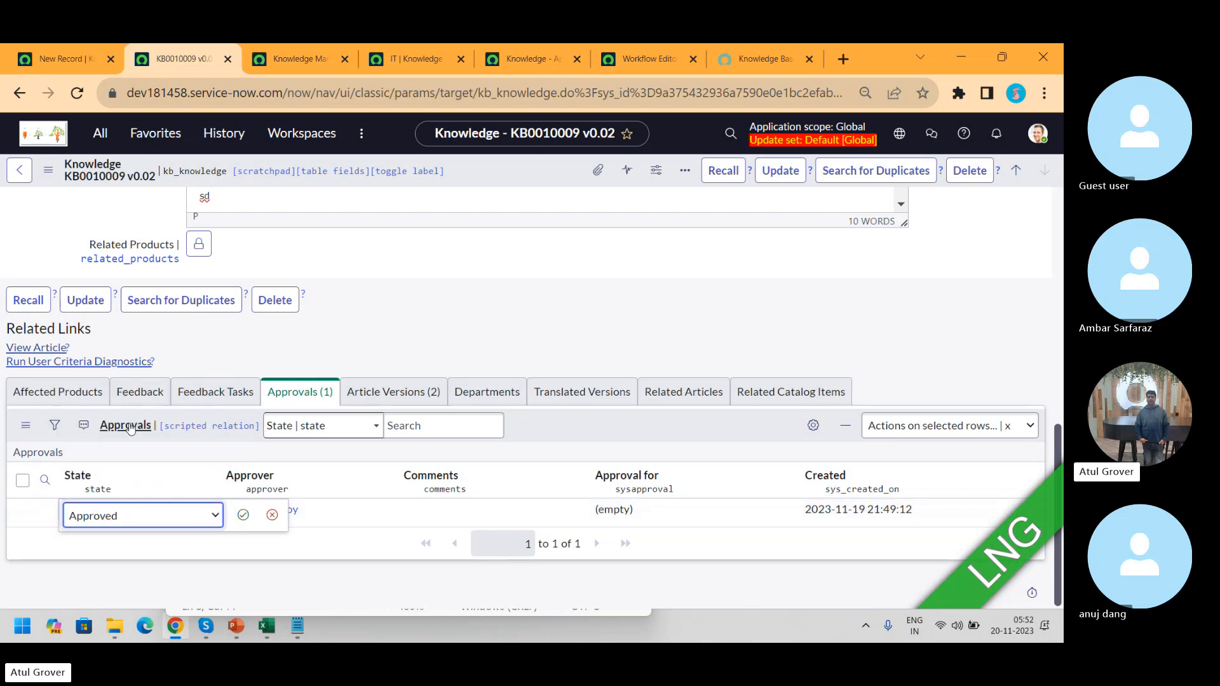
pyautogui.click(243, 516)
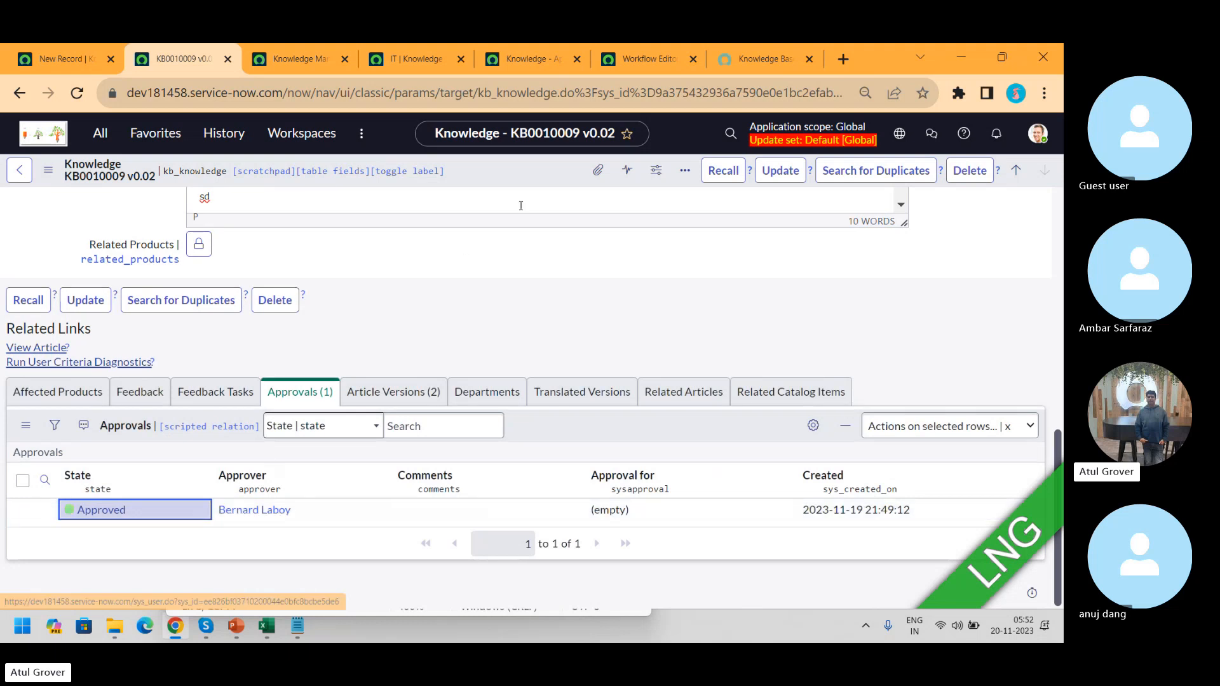
# - Reload the KB0010009 article form and check its workflow state
pyautogui.rightClick(493, 175)
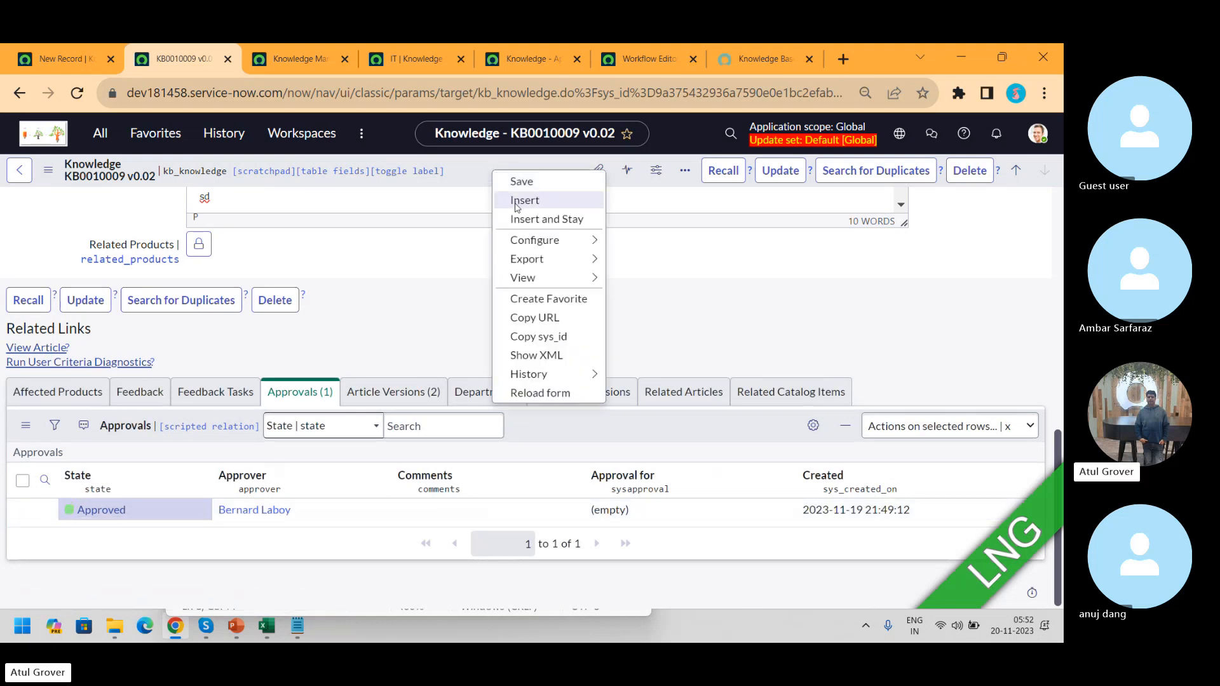
pyautogui.click(532, 405)
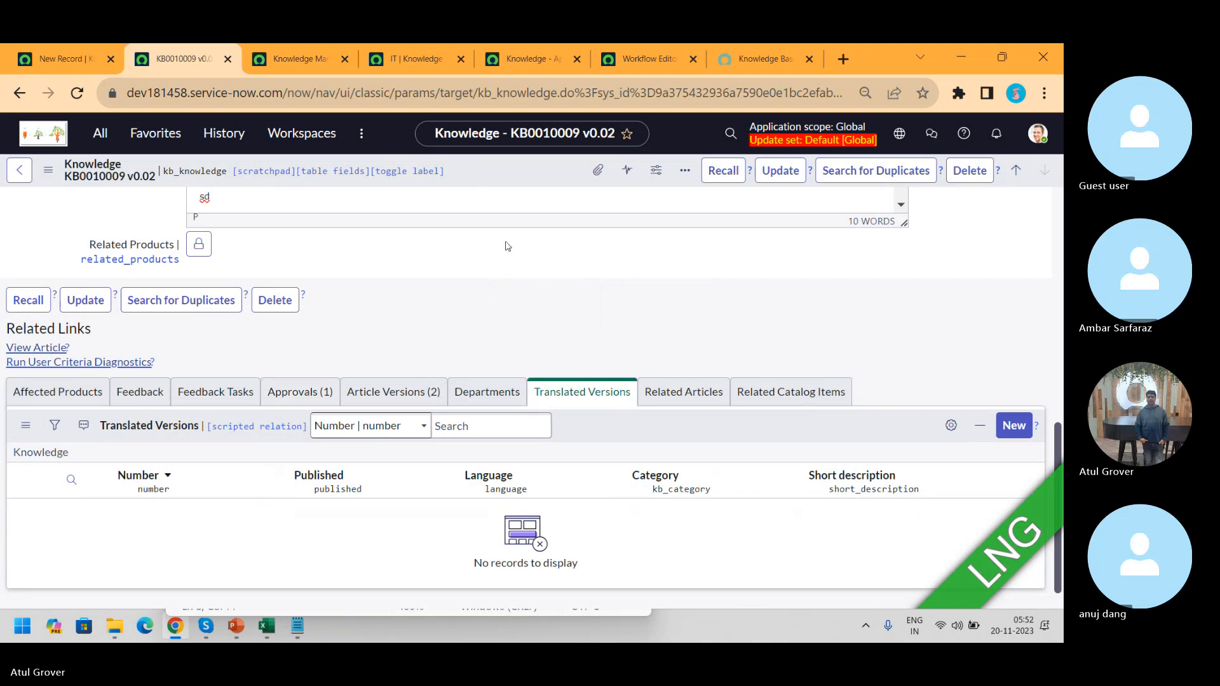
pyautogui.rightClick(489, 176)
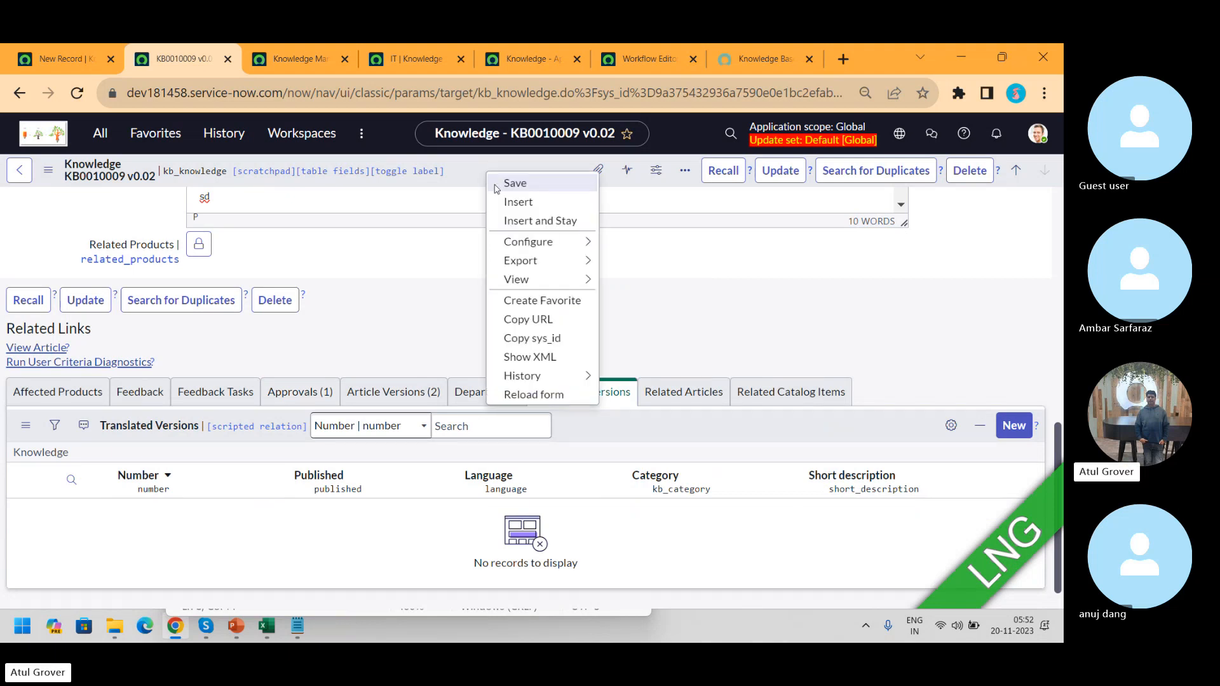
pyautogui.click(552, 394)
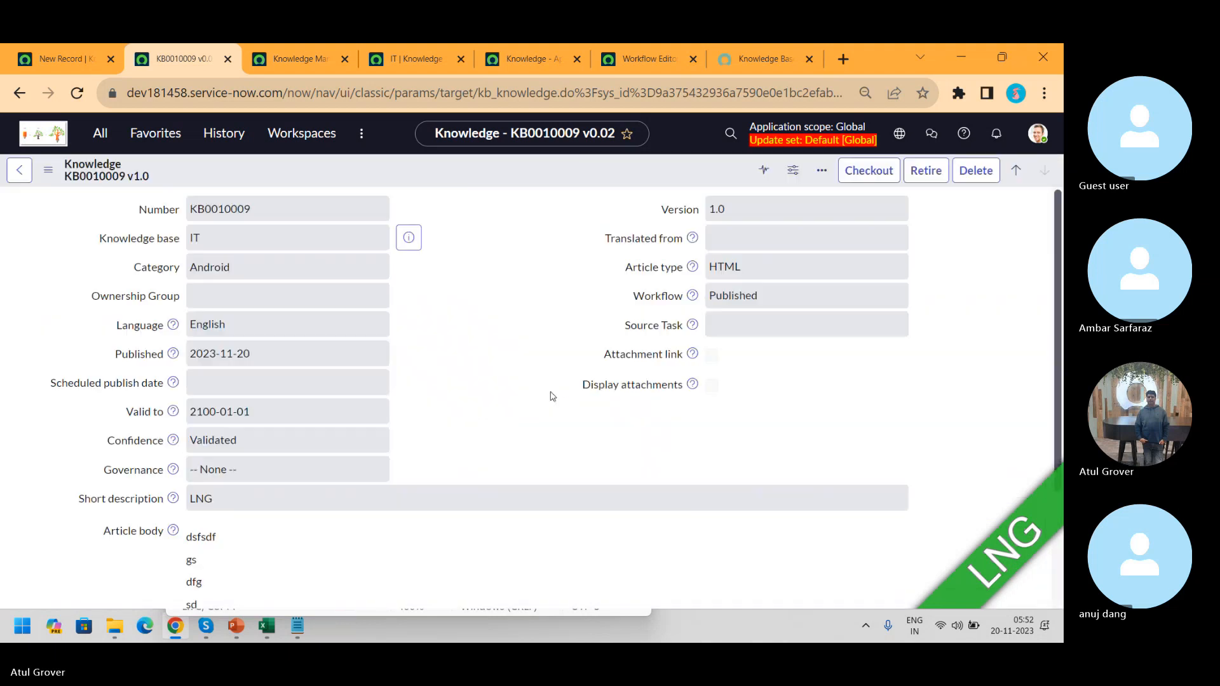
pyautogui.click(816, 296)
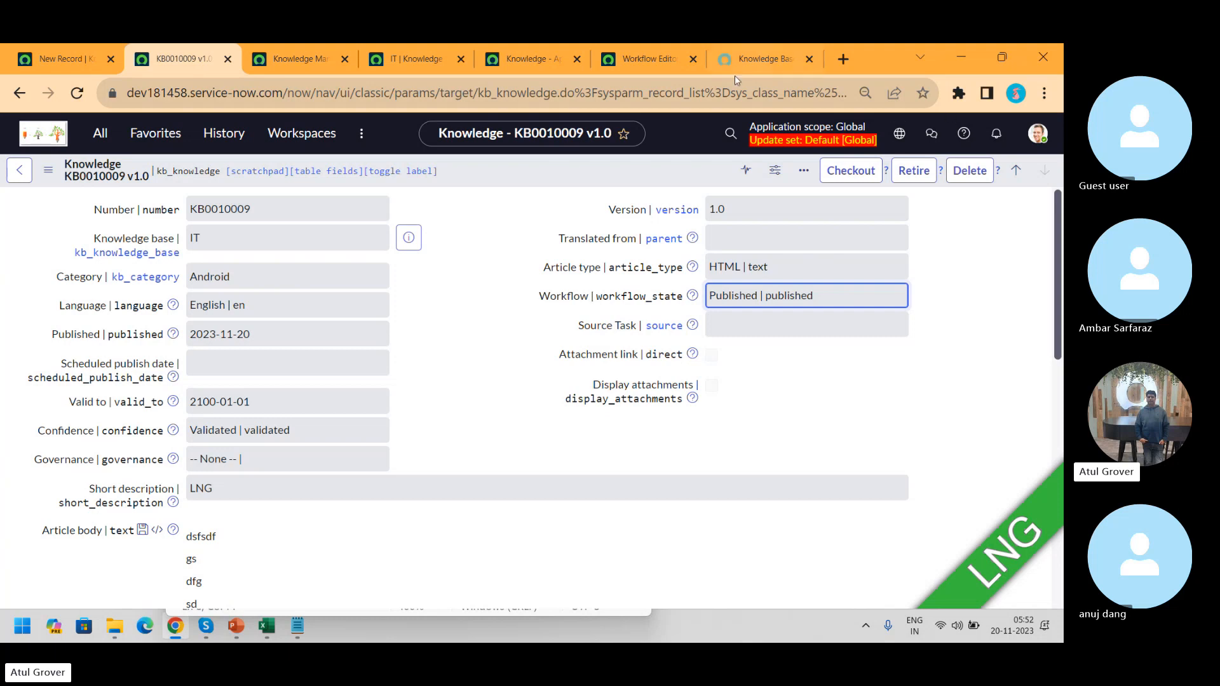
# - Revisit the publish workflow and the IT knowledge base's workflow settings, and check the version of article KB0010009
pyautogui.click(647, 60)
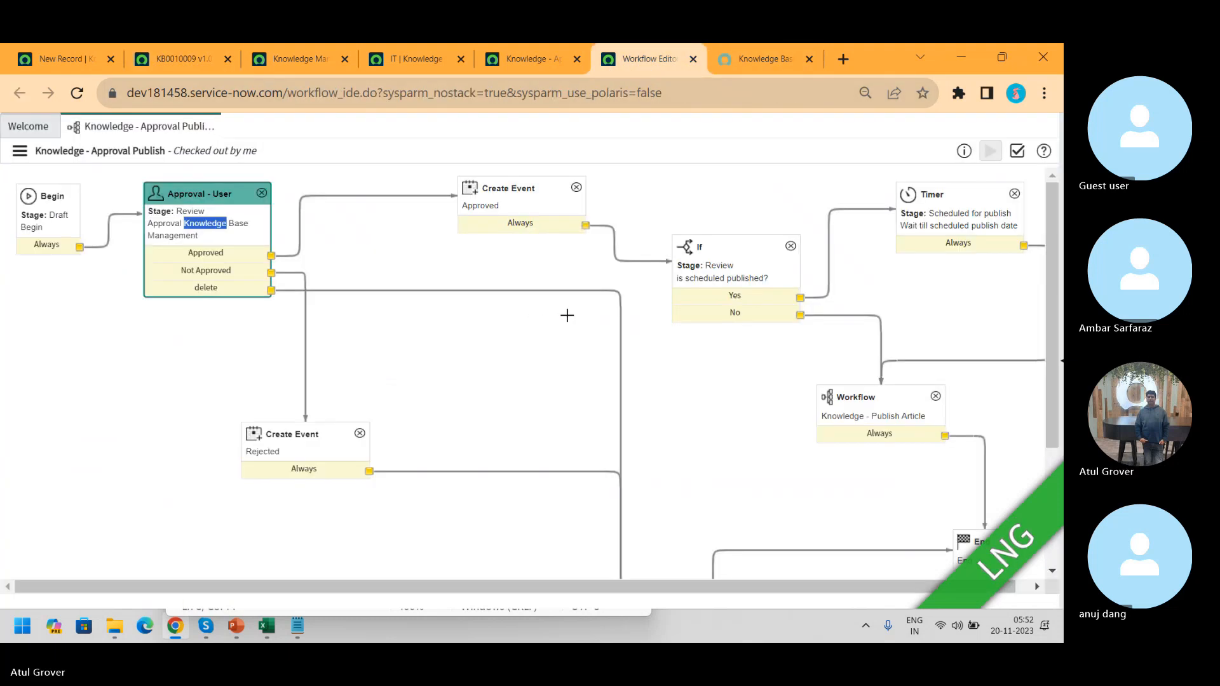
pyautogui.click(545, 63)
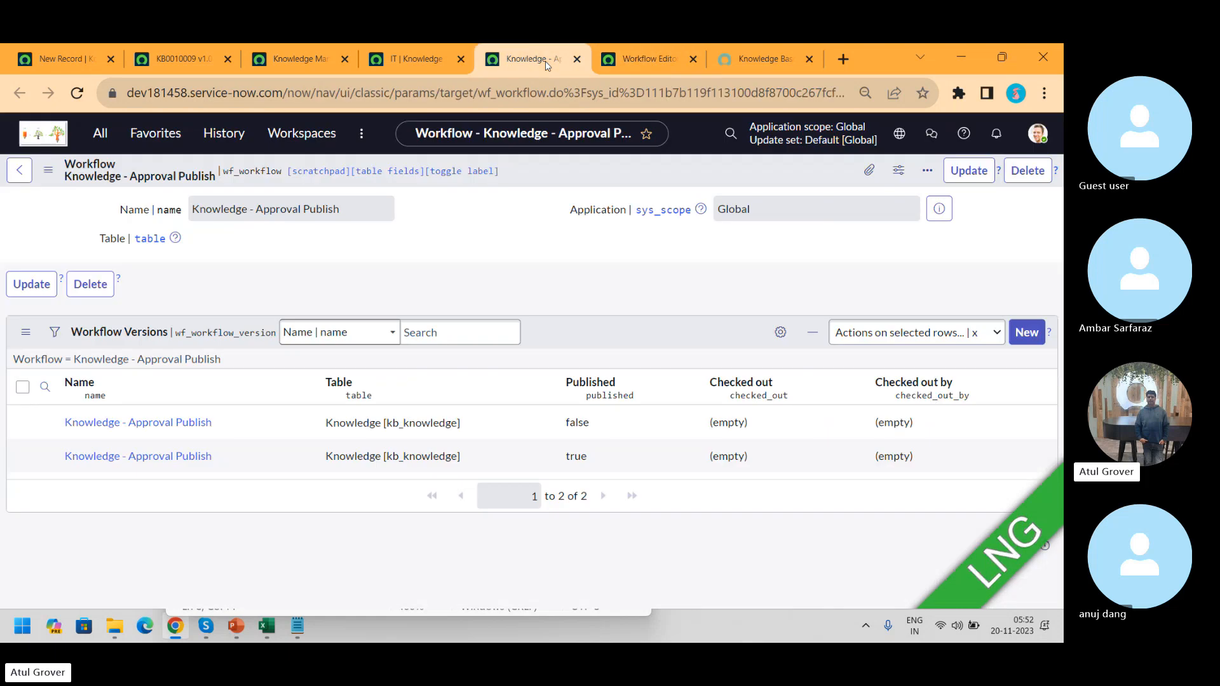
pyautogui.click(440, 55)
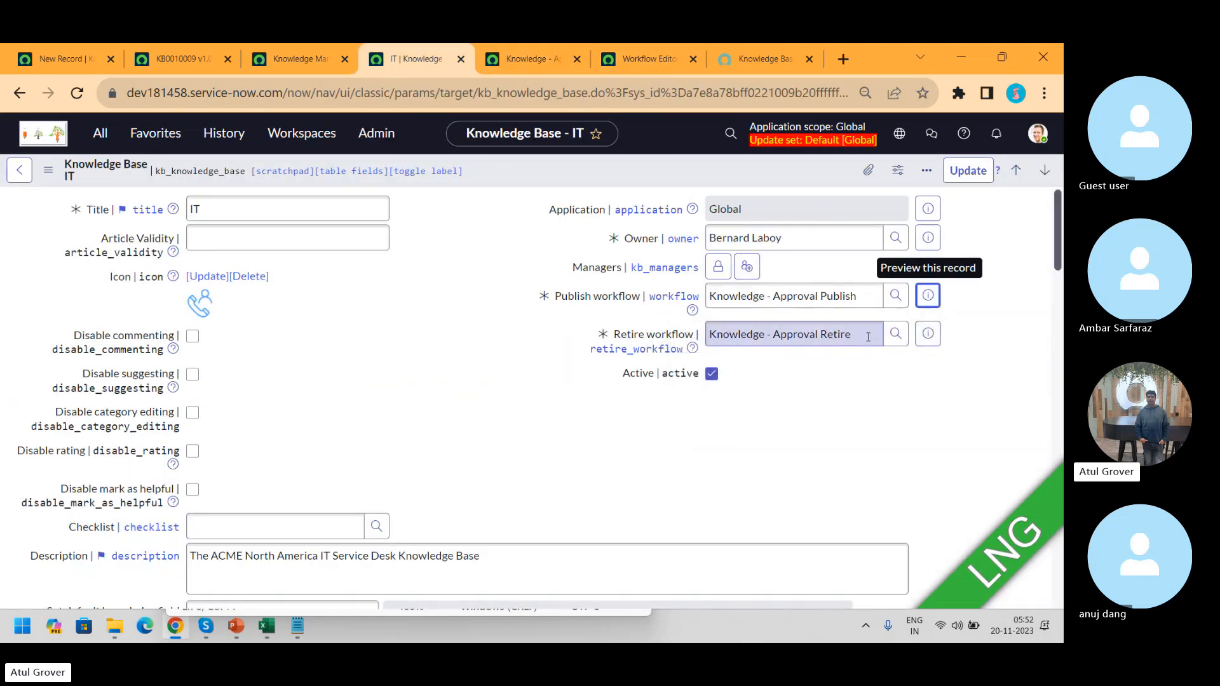
pyautogui.click(184, 61)
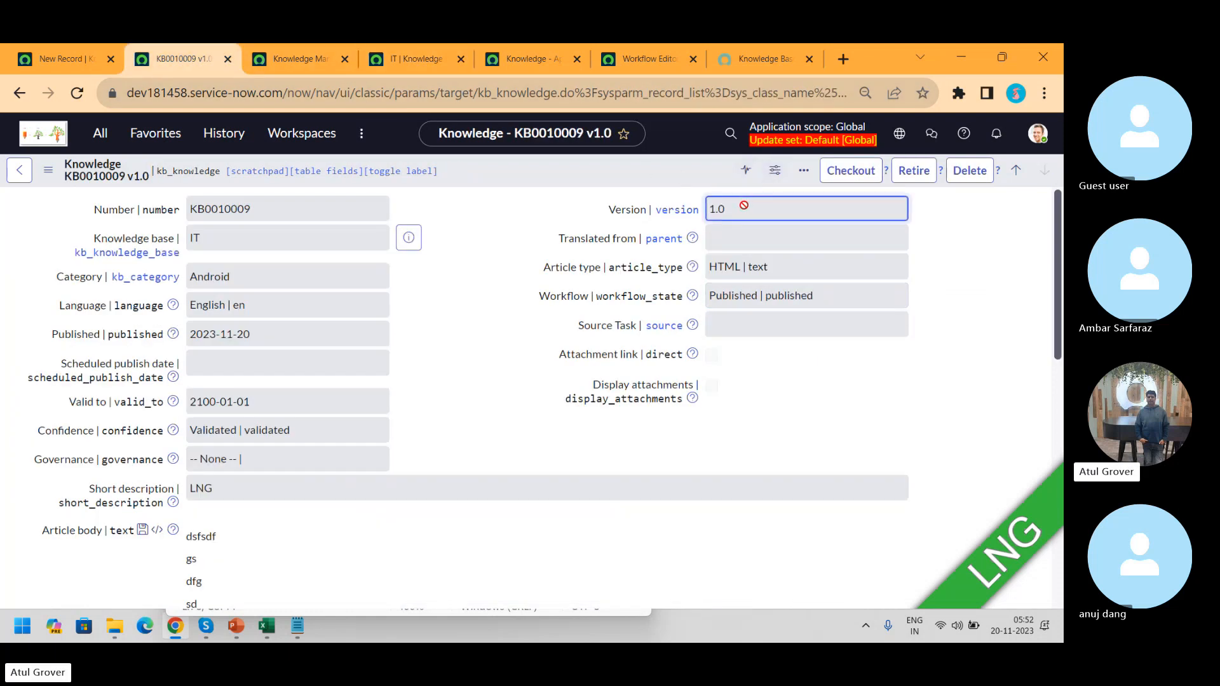
pyautogui.moveTo(743, 205); pyautogui.dragTo(706, 213)
# - Refresh the Service Portal's Knowledge Base page and open the Android category under IT
pyautogui.moveTo(757, 59)
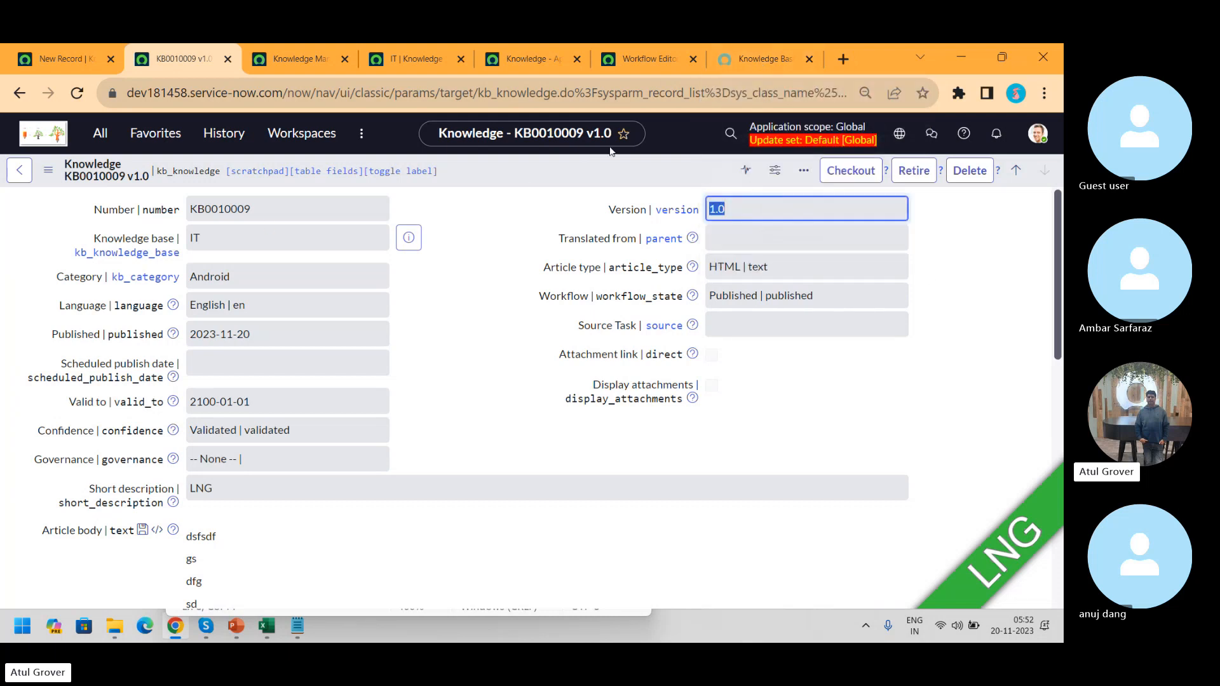
pyautogui.click(749, 61)
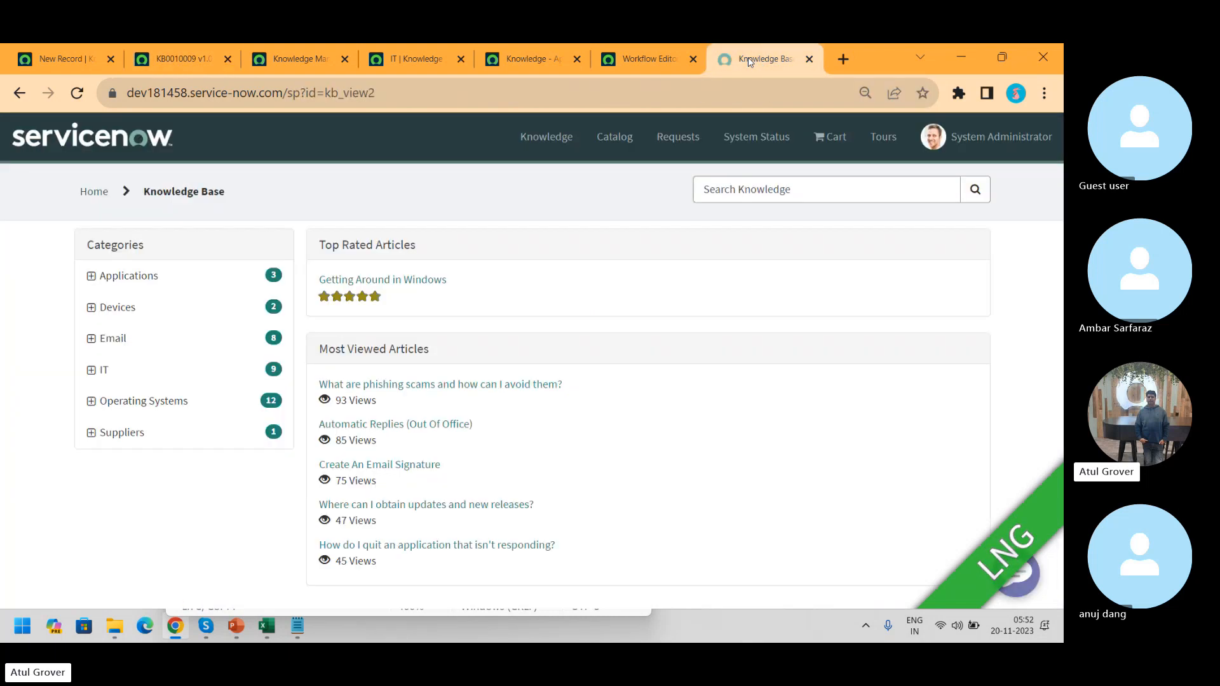
pyautogui.click(79, 95)
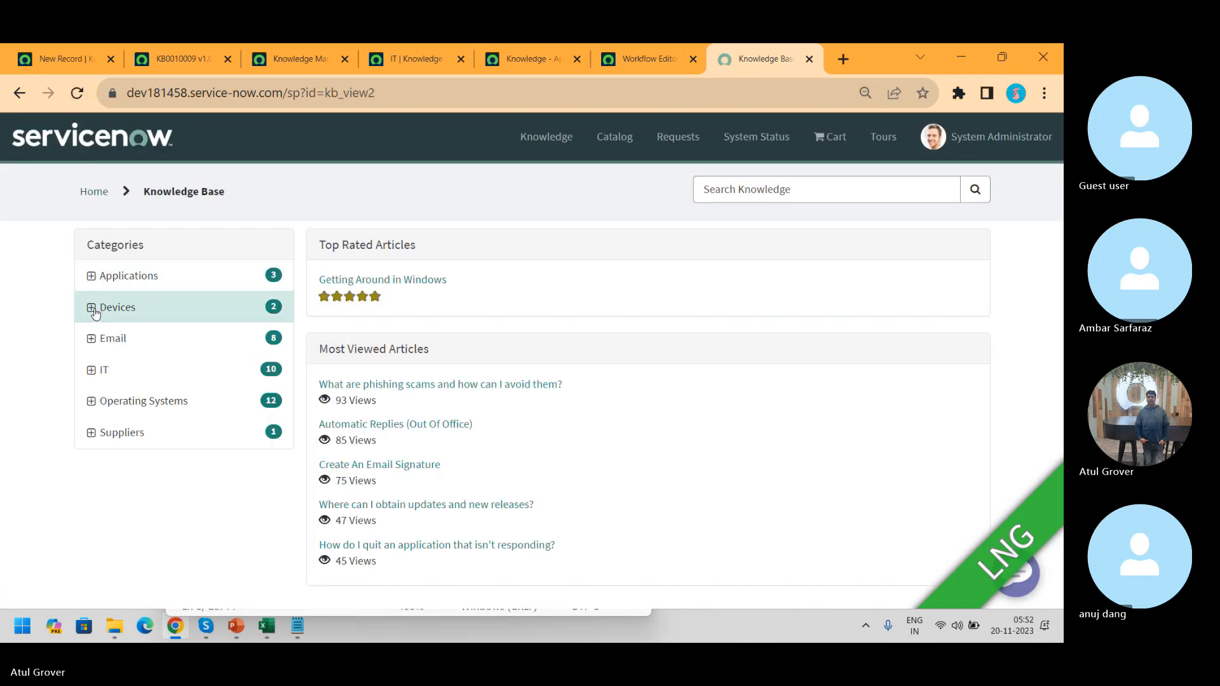
pyautogui.click(90, 278)
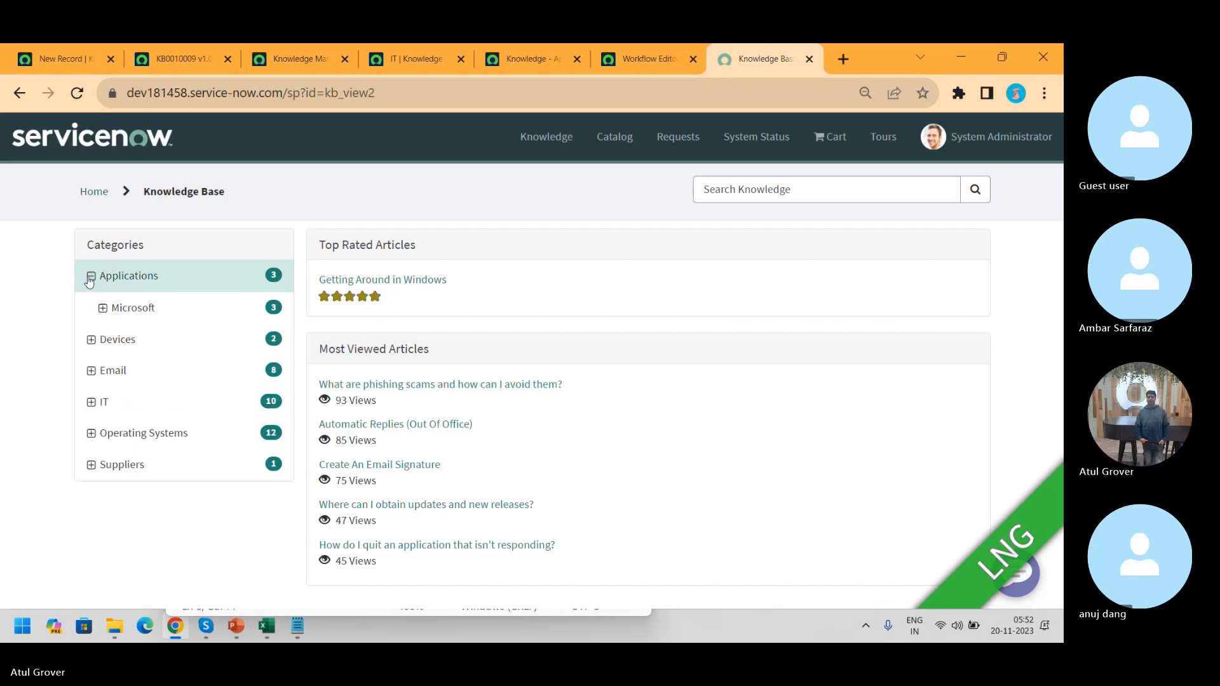
pyautogui.click(90, 279)
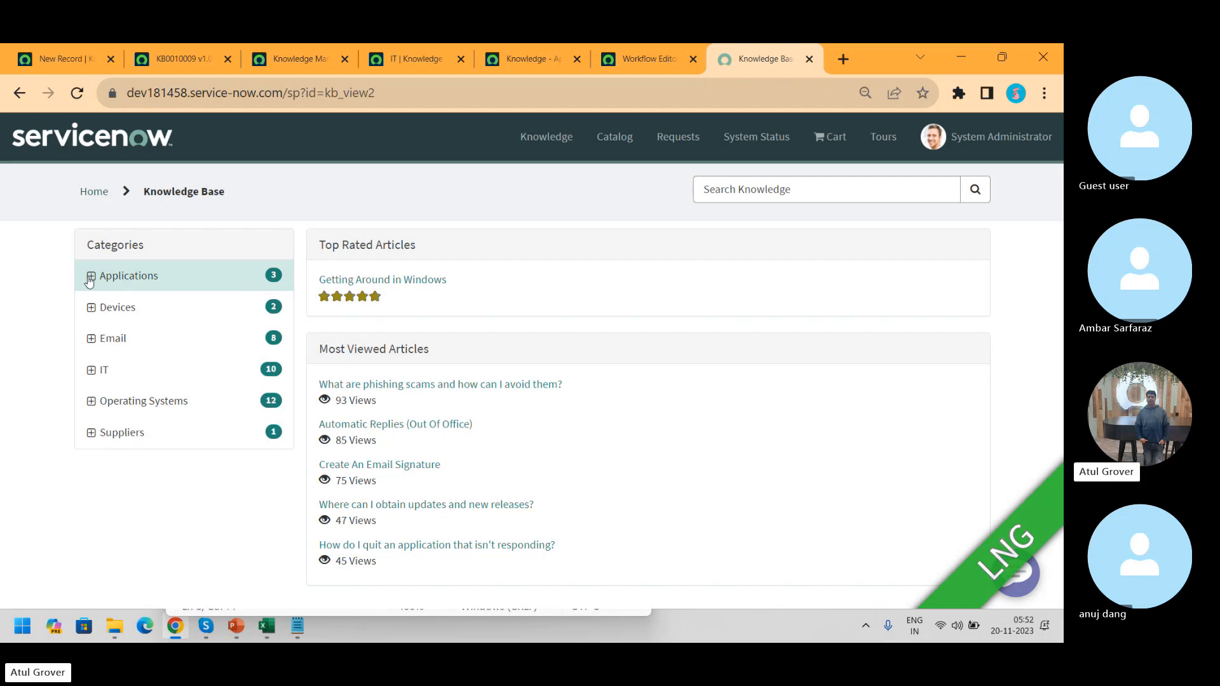
pyautogui.click(91, 369)
pyautogui.click(101, 402)
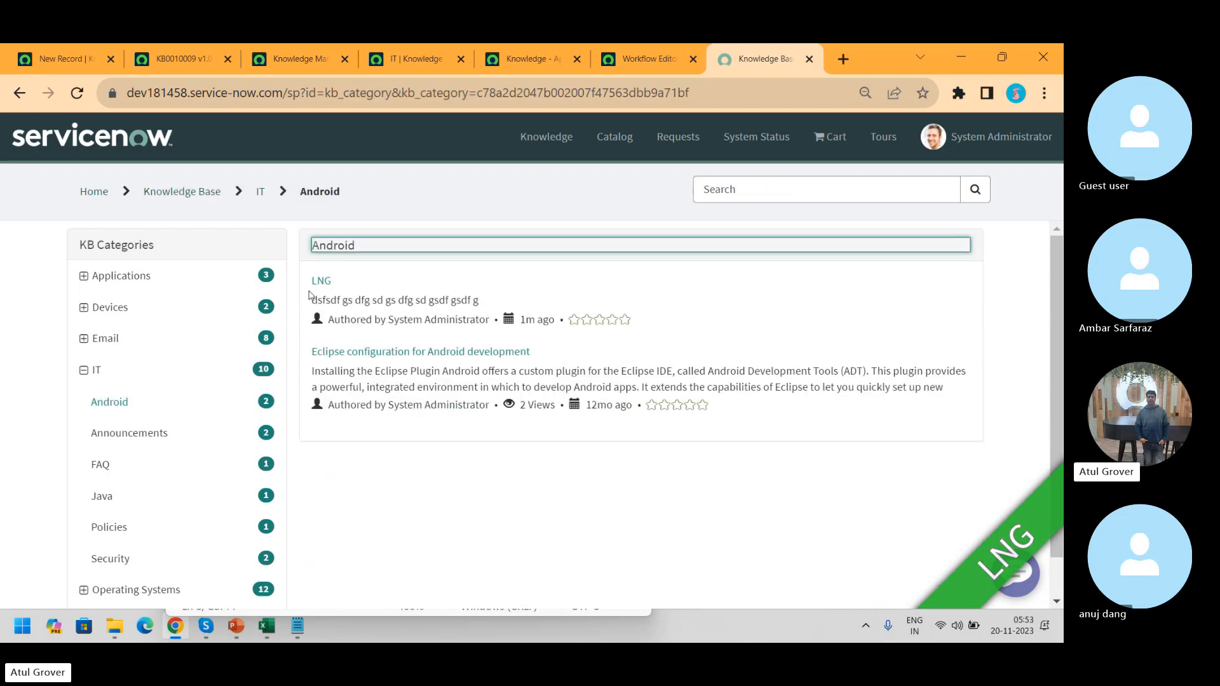
# - Open the LNG article in the portal and rate it two stars
pyautogui.click(330, 283)
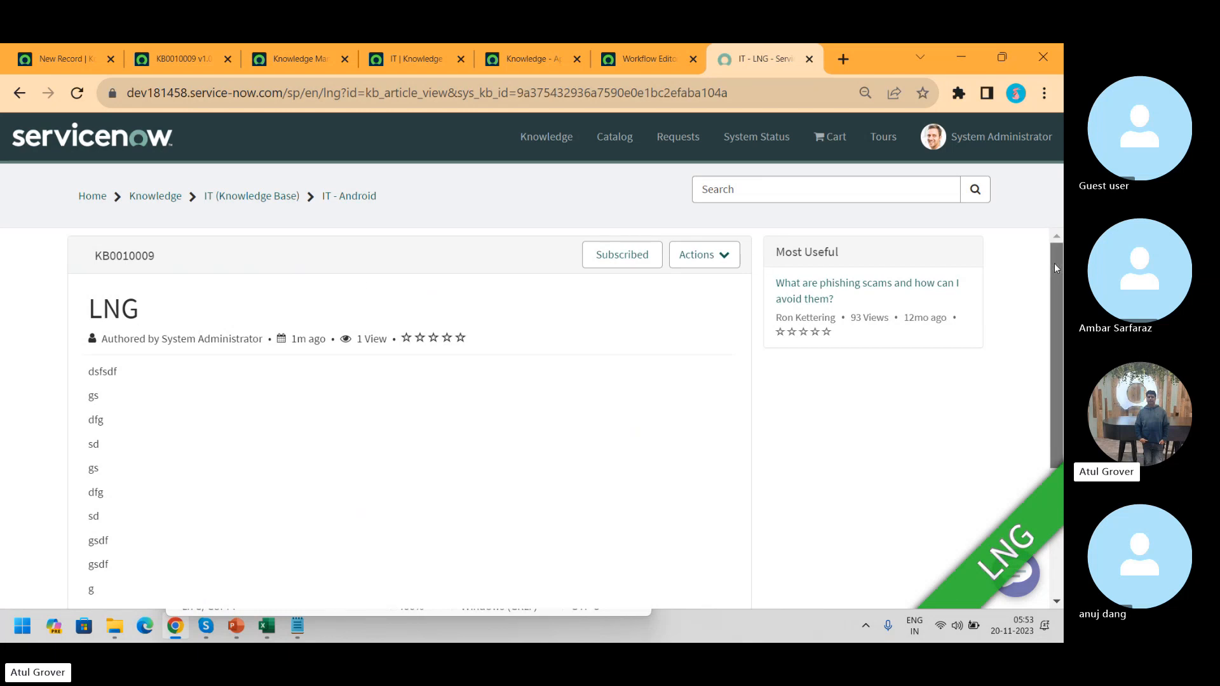
pyautogui.moveTo(1053, 267); pyautogui.dragTo(1058, 392)
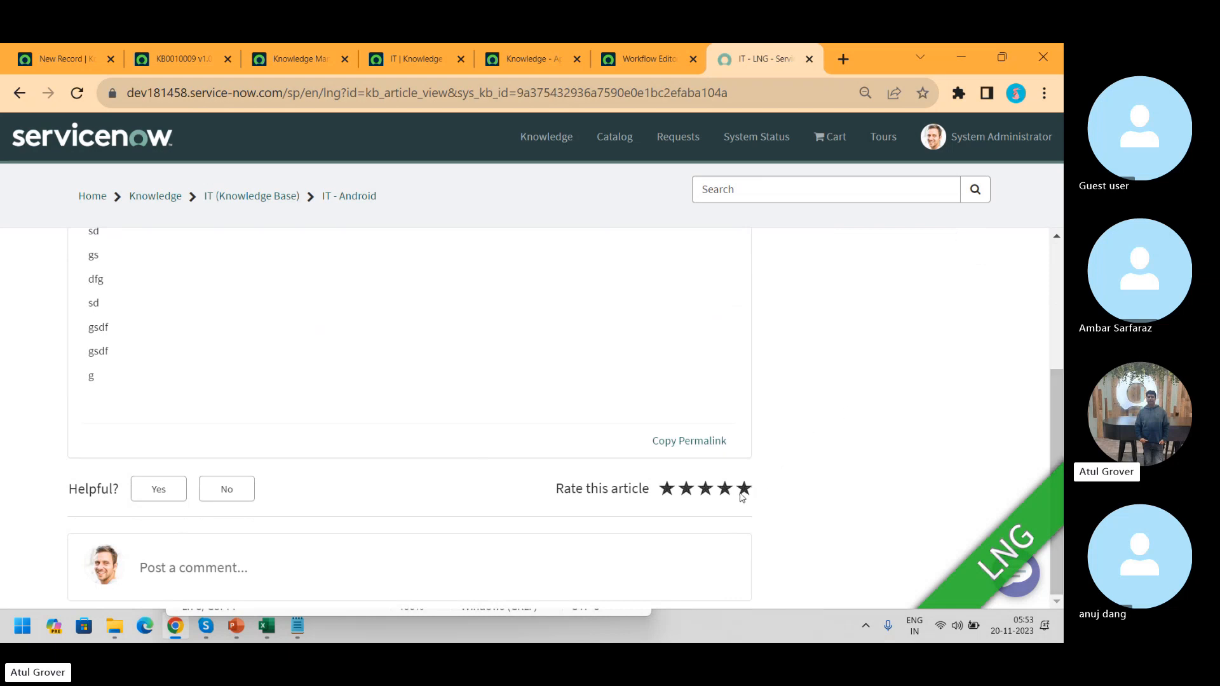
pyautogui.click(686, 490)
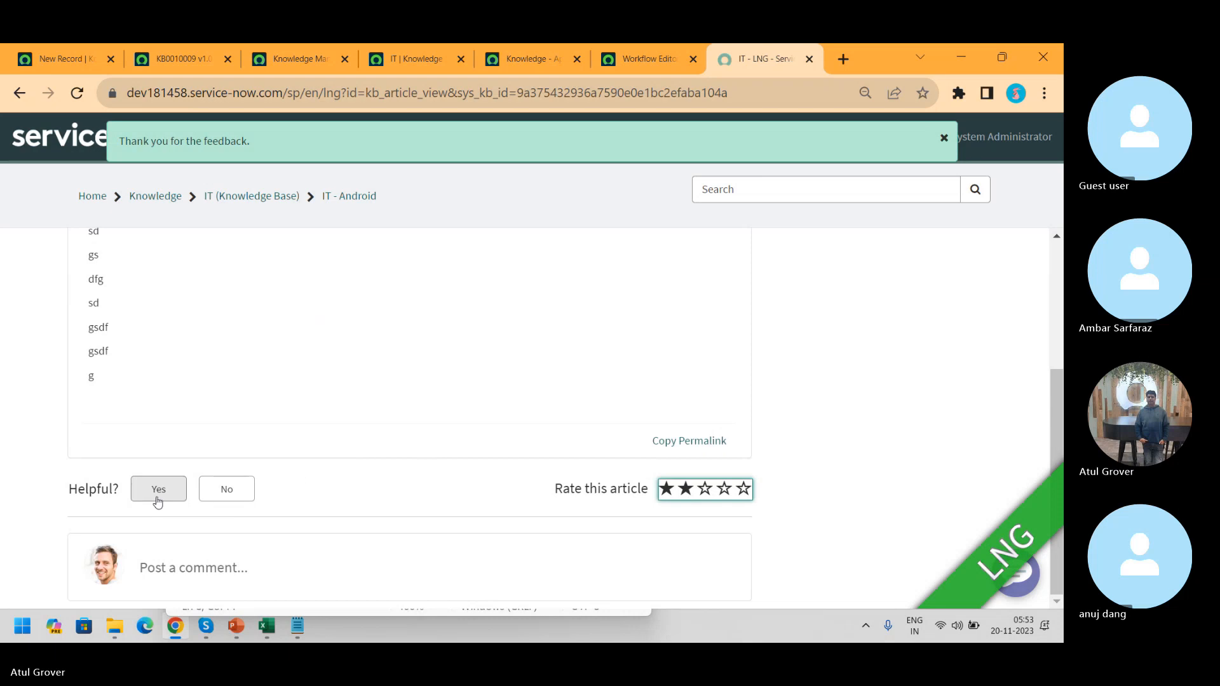
# - Mark the LNG article as not helpful and post the comment "so badly wriiten."
pyautogui.click(227, 497)
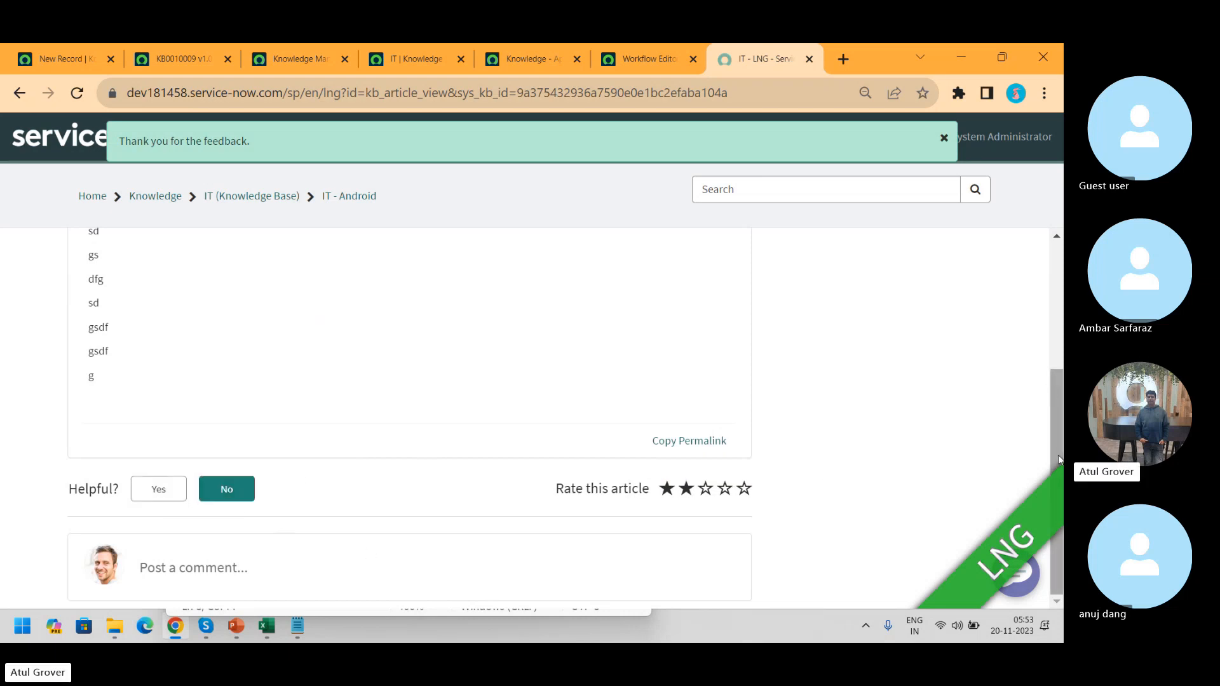
pyautogui.click(173, 579)
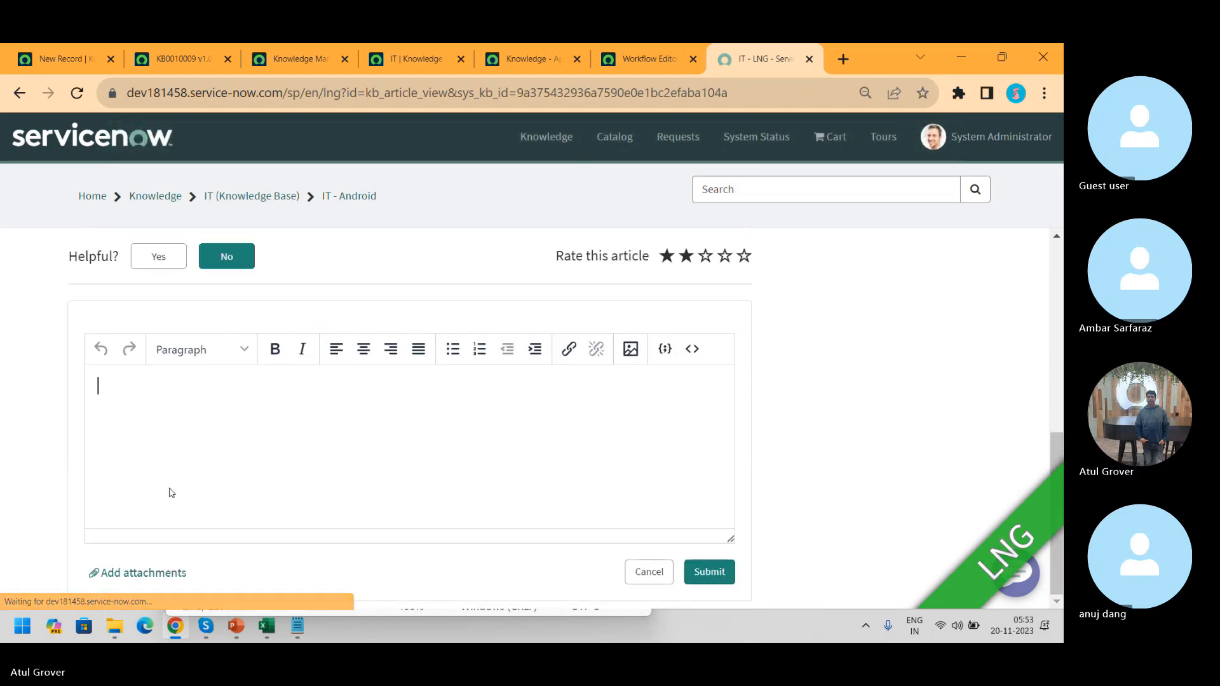
pyautogui.write('so badl')
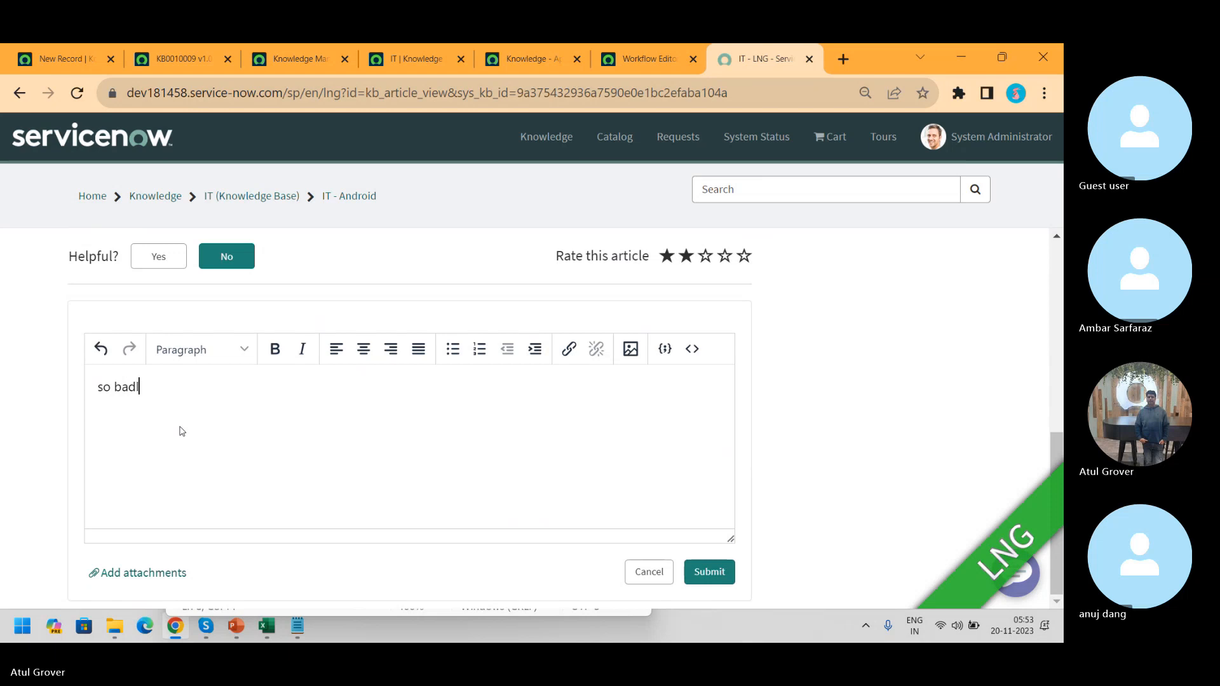
pyautogui.write('y wriiten.')
pyautogui.click(714, 575)
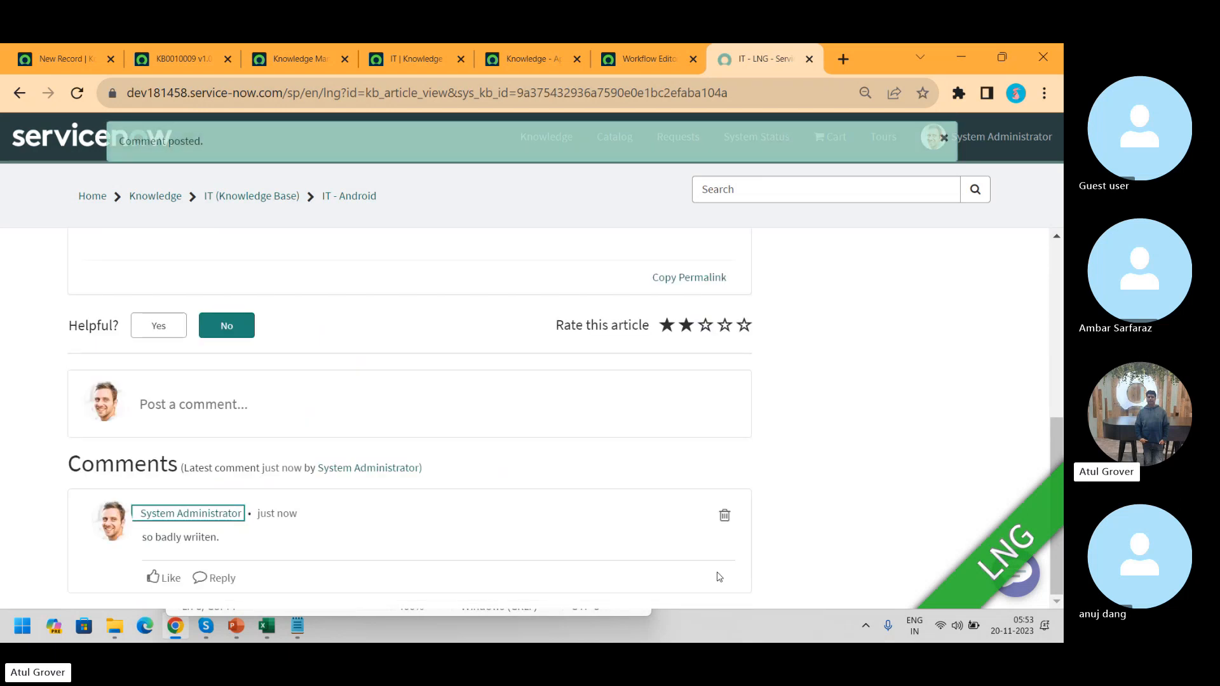
# - Reload the KB0010009 article form and view its related feedback records
pyautogui.hotkey('alt', 'Tab')
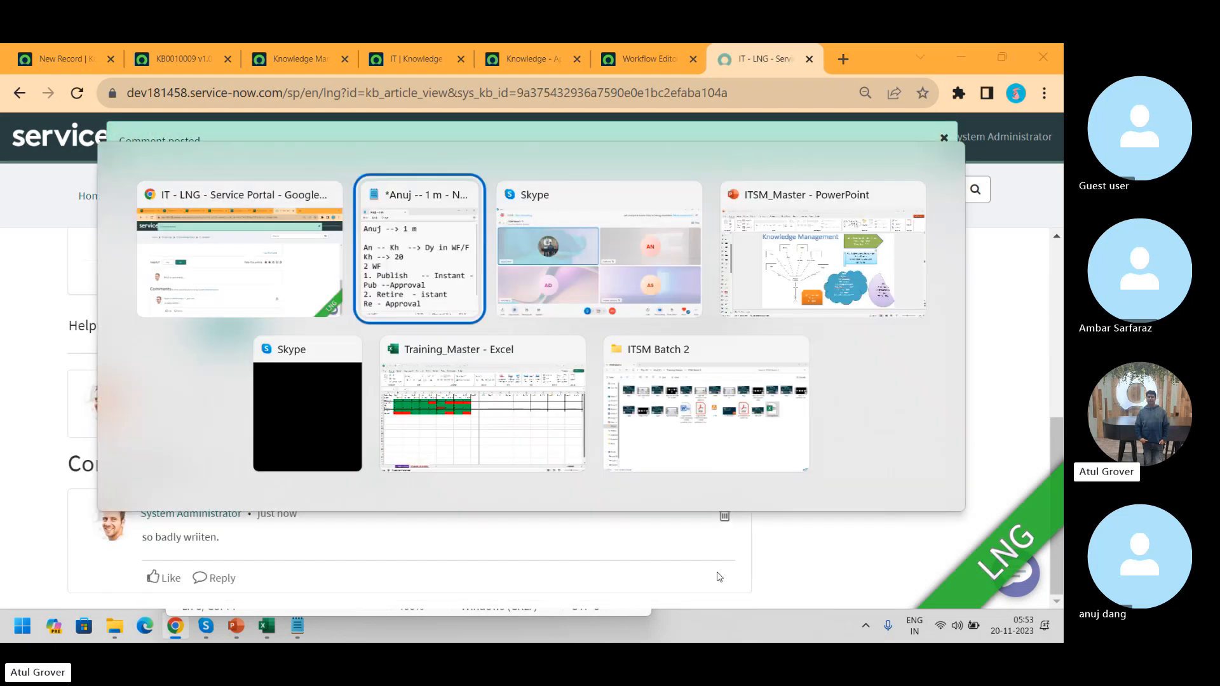
pyautogui.hotkey('alt', 'Tab')
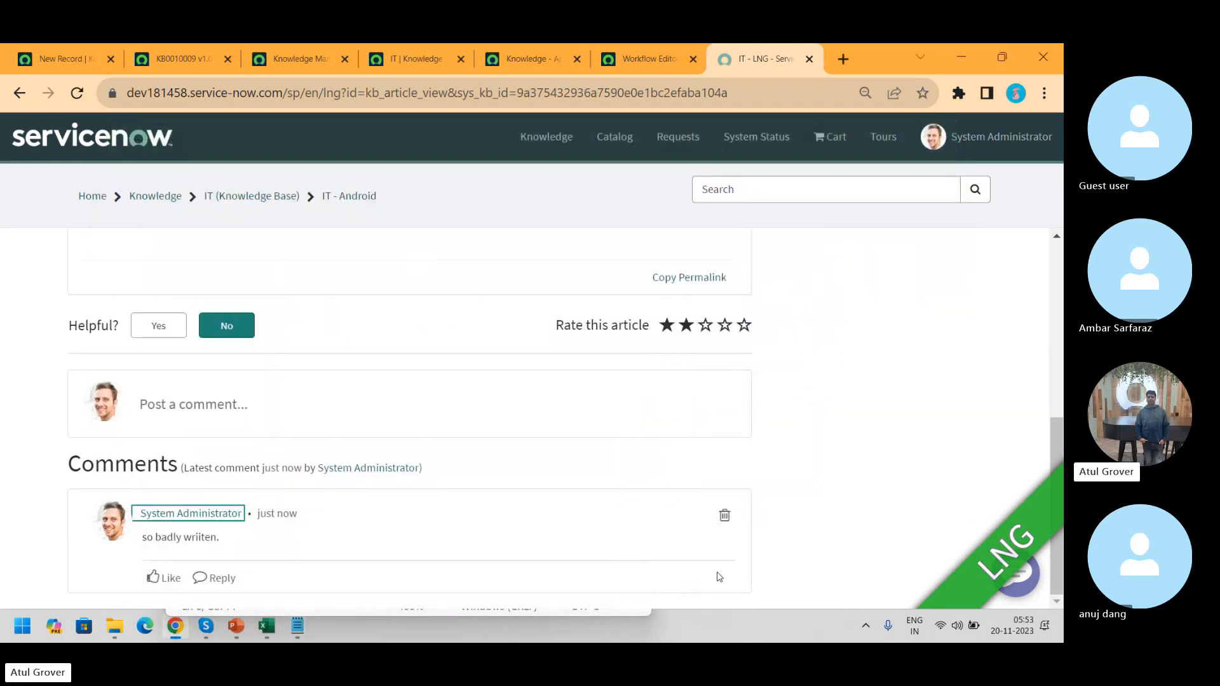
pyautogui.click(177, 58)
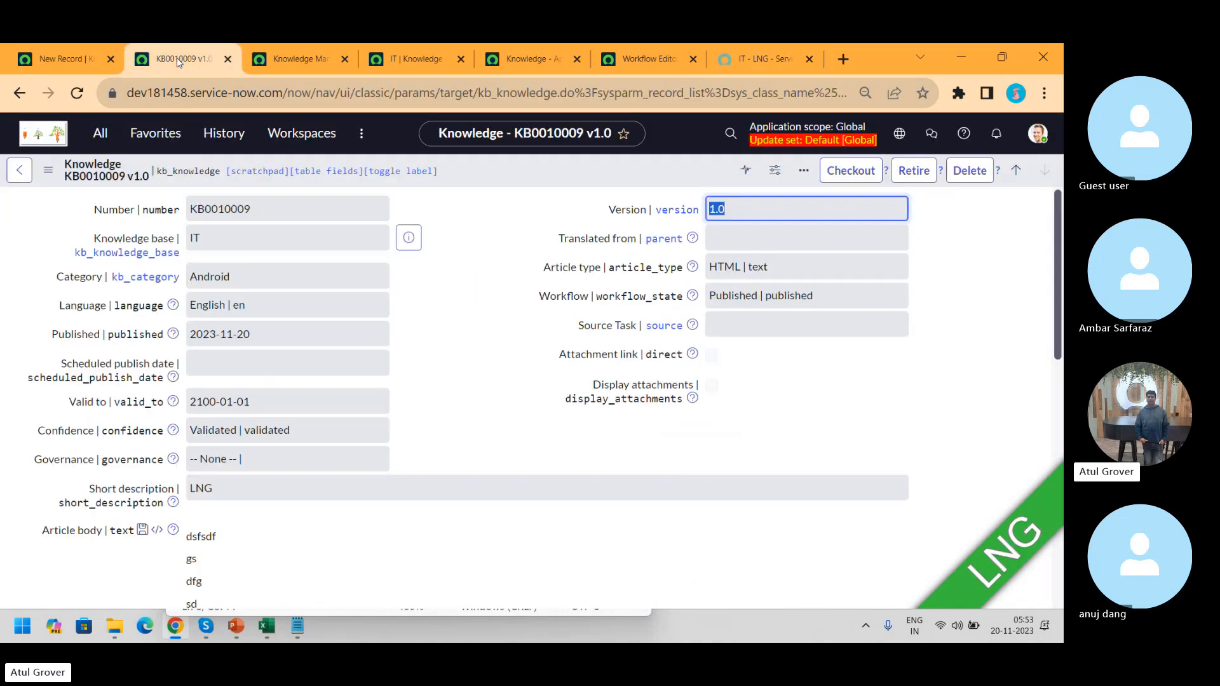
pyautogui.rightClick(478, 176)
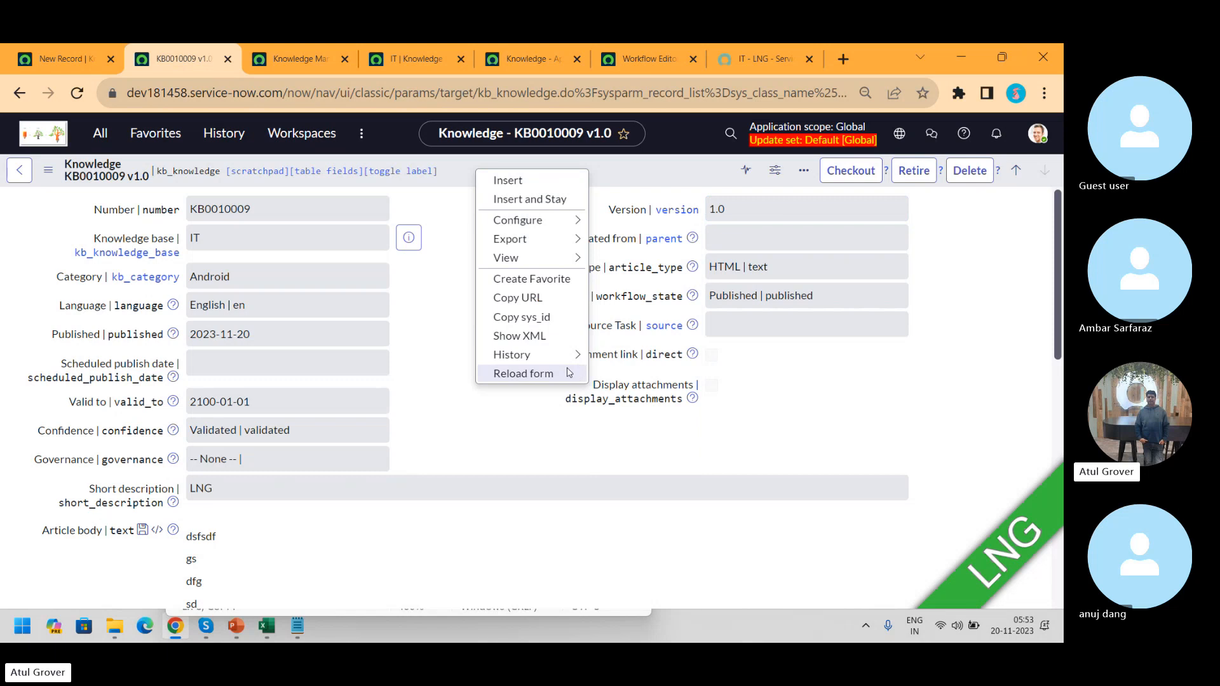
pyautogui.click(569, 373)
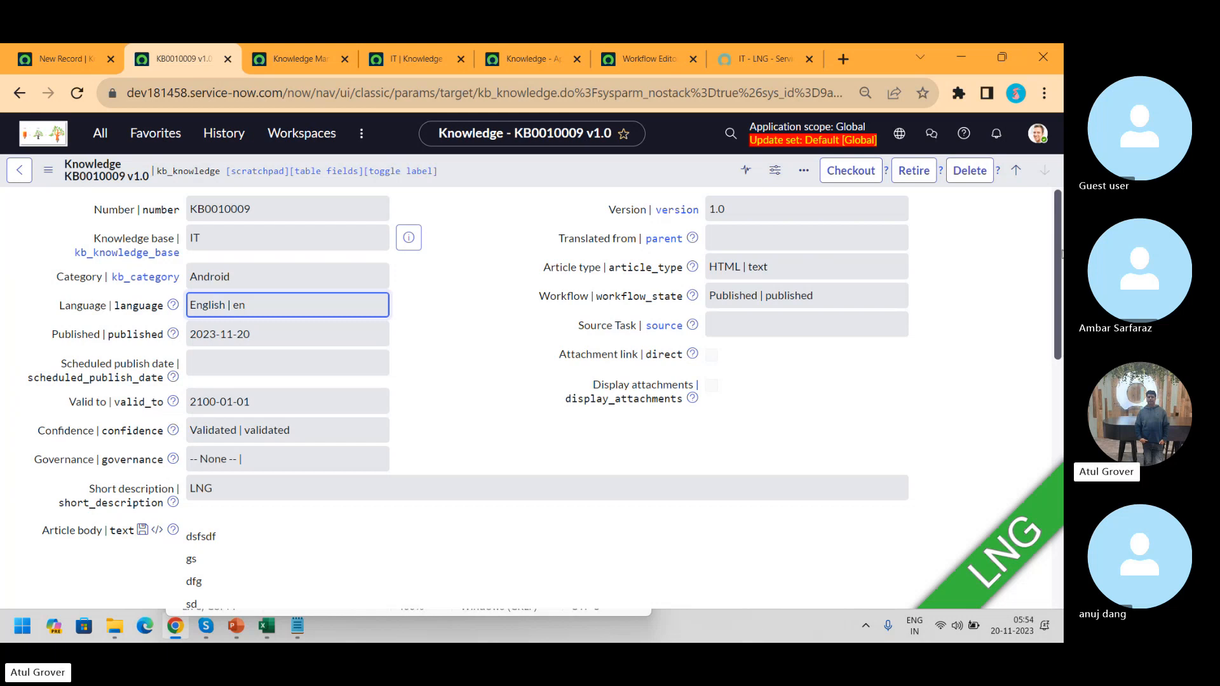
pyautogui.moveTo(1058, 240); pyautogui.dragTo(1059, 488)
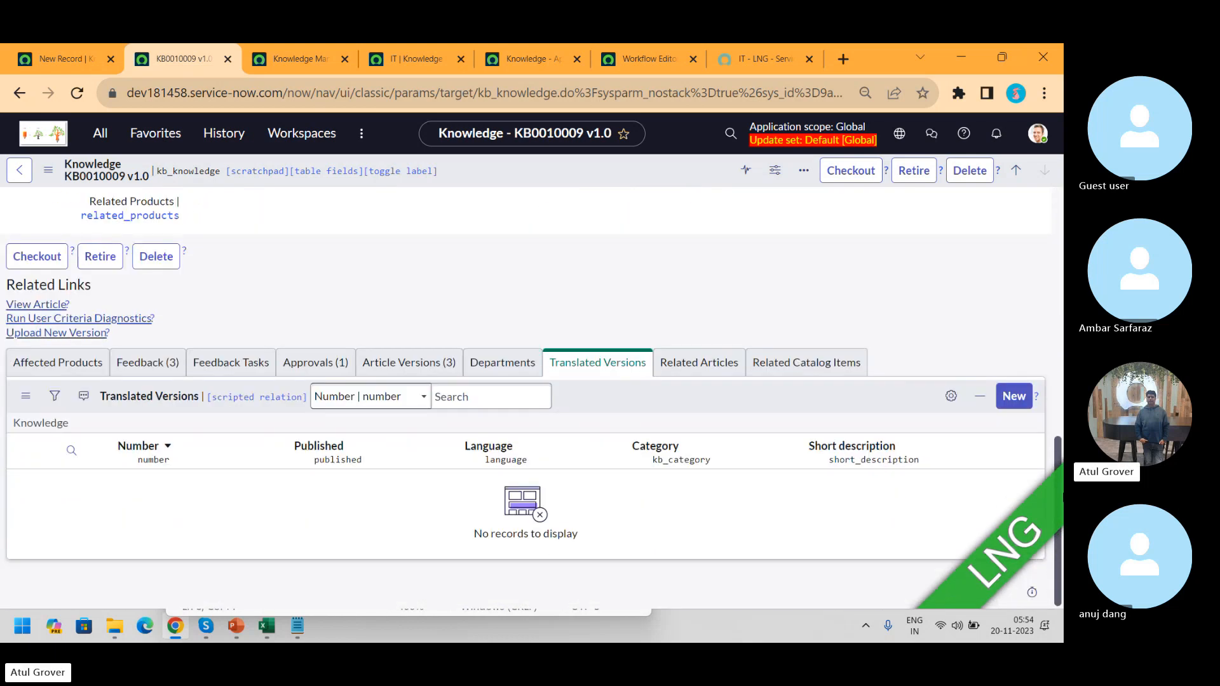
pyautogui.click(132, 364)
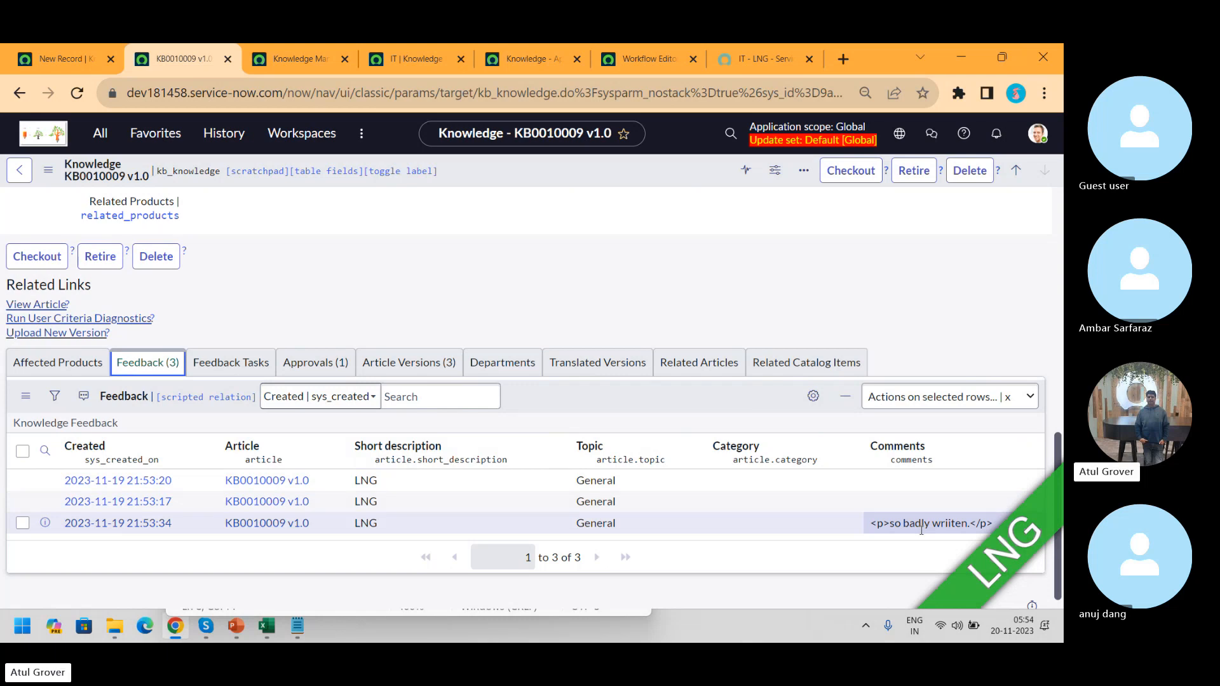
# - Open the full Knowledge Feedback list (kb_feedback) in a new tab and group it by article
pyautogui.rightClick(93, 426)
pyautogui.click(126, 454)
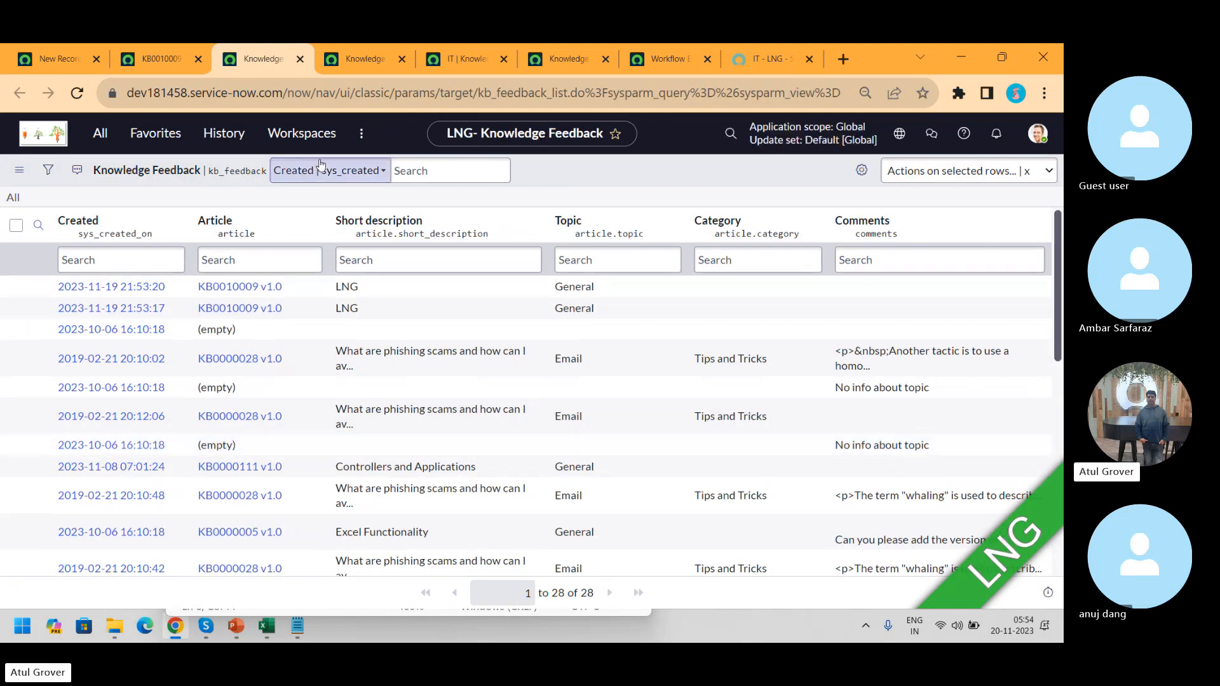
pyautogui.click(482, 93)
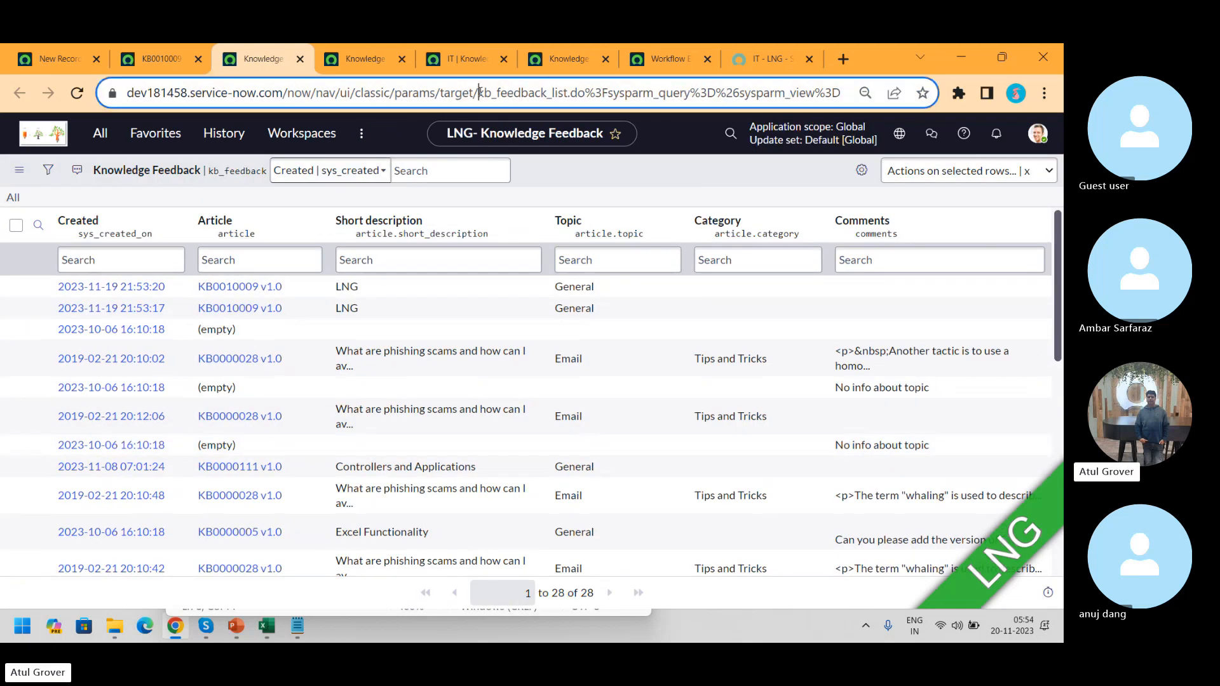
pyautogui.moveTo(477, 94); pyautogui.dragTo(569, 93)
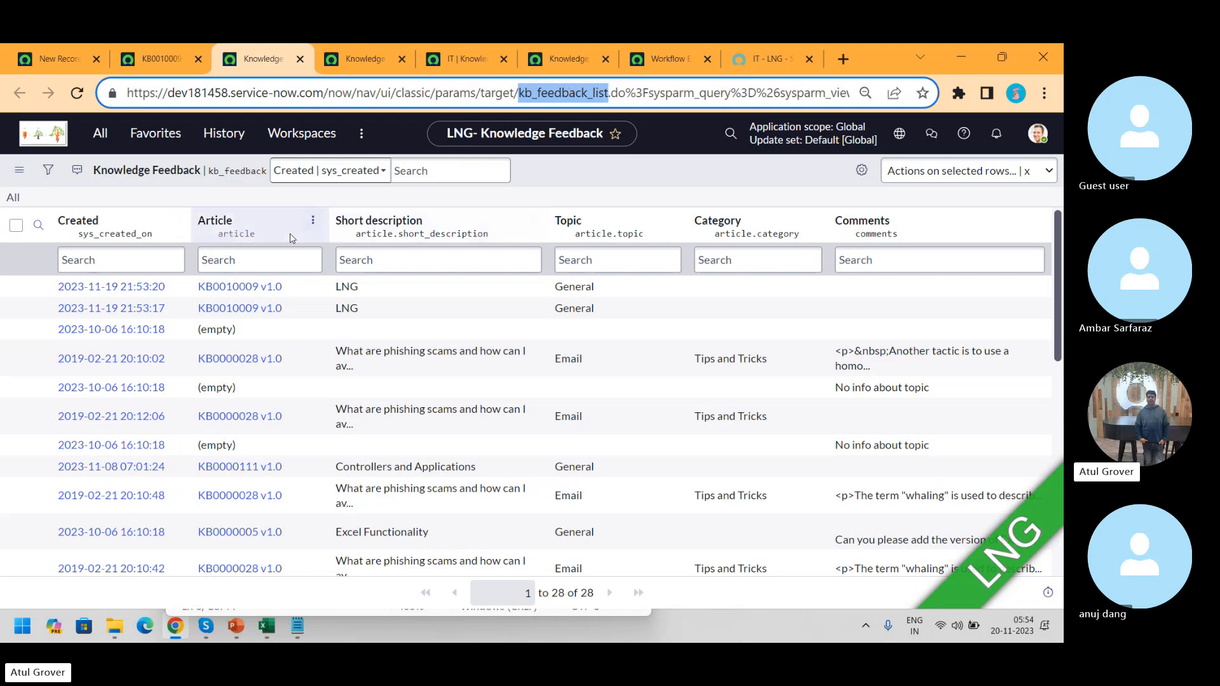
pyautogui.click(320, 223)
pyautogui.click(320, 222)
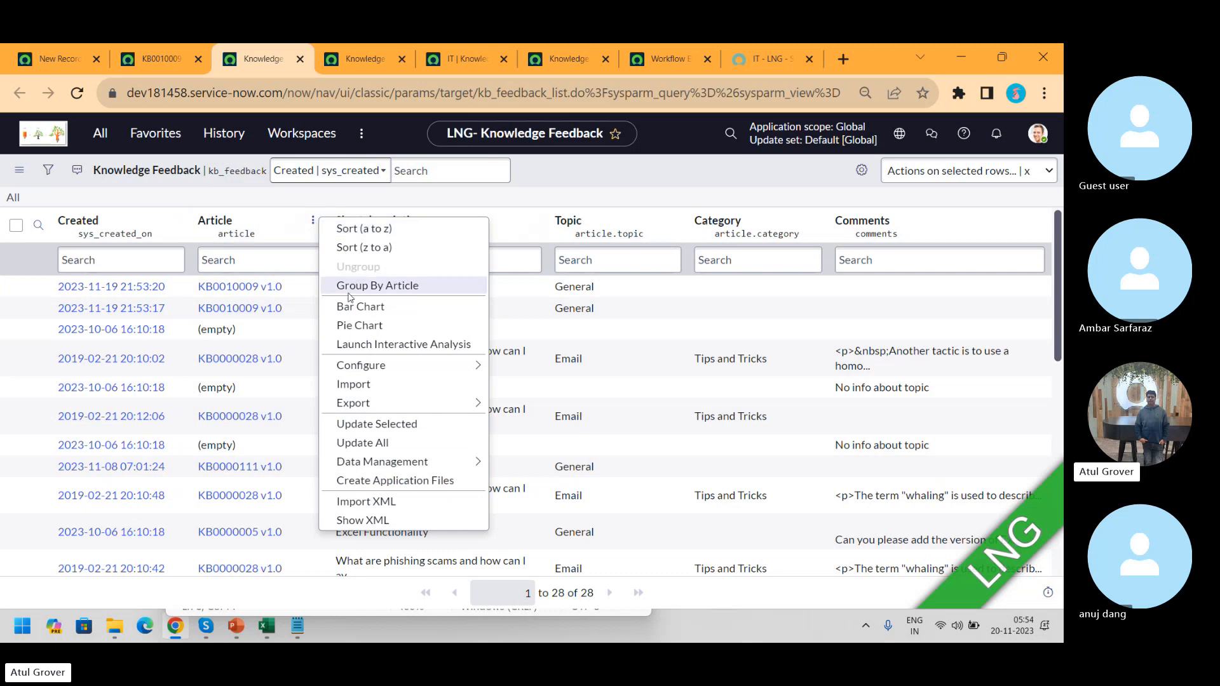
pyautogui.click(379, 287)
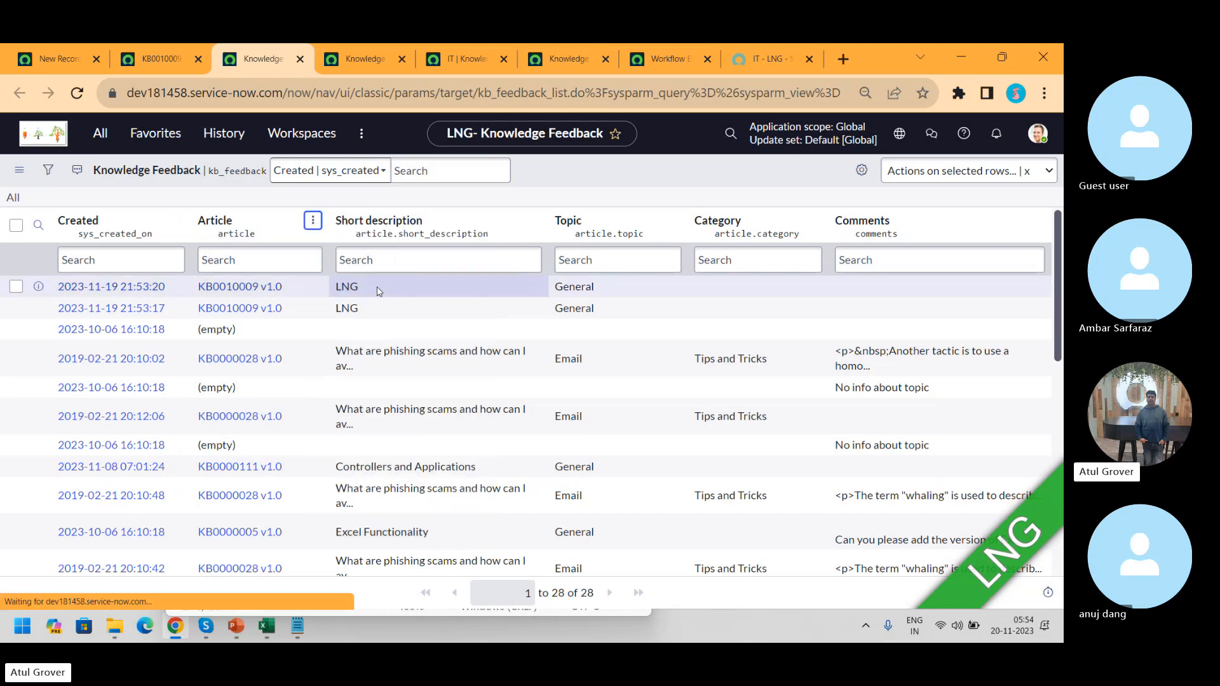
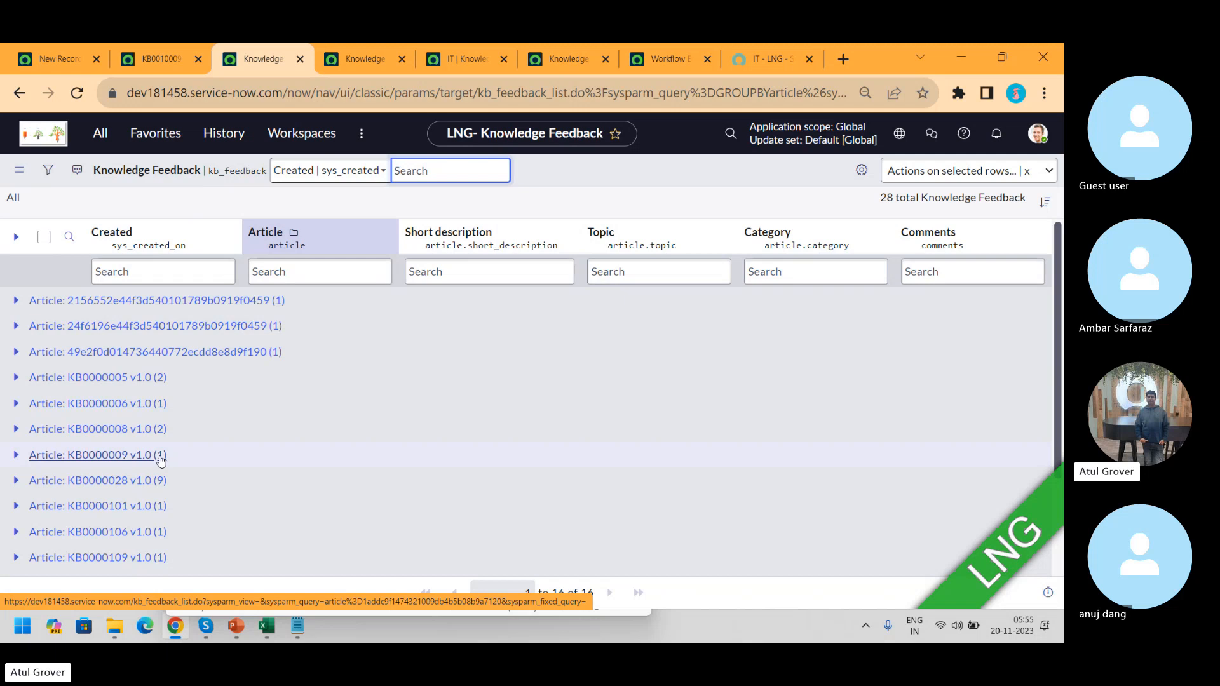
# - Check the publish and retire workflows on the new knowledge base record, and return to the KB0010009 article form
pyautogui.click(60, 58)
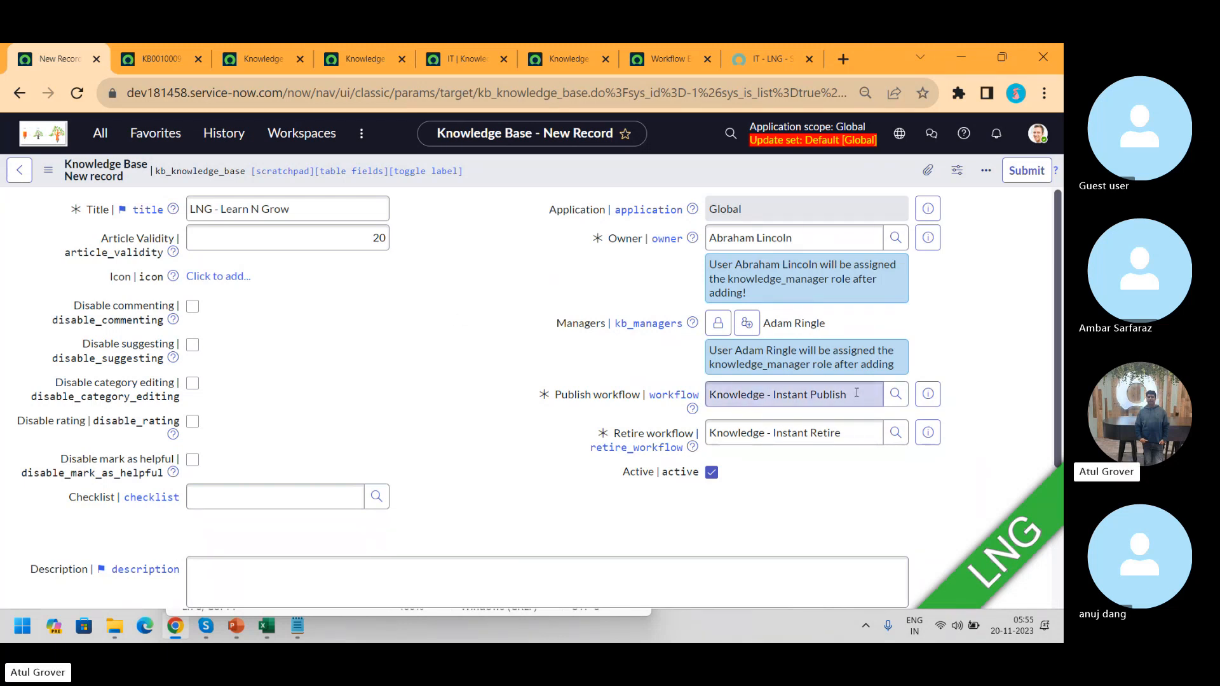
pyautogui.moveTo(856, 392); pyautogui.dragTo(773, 394)
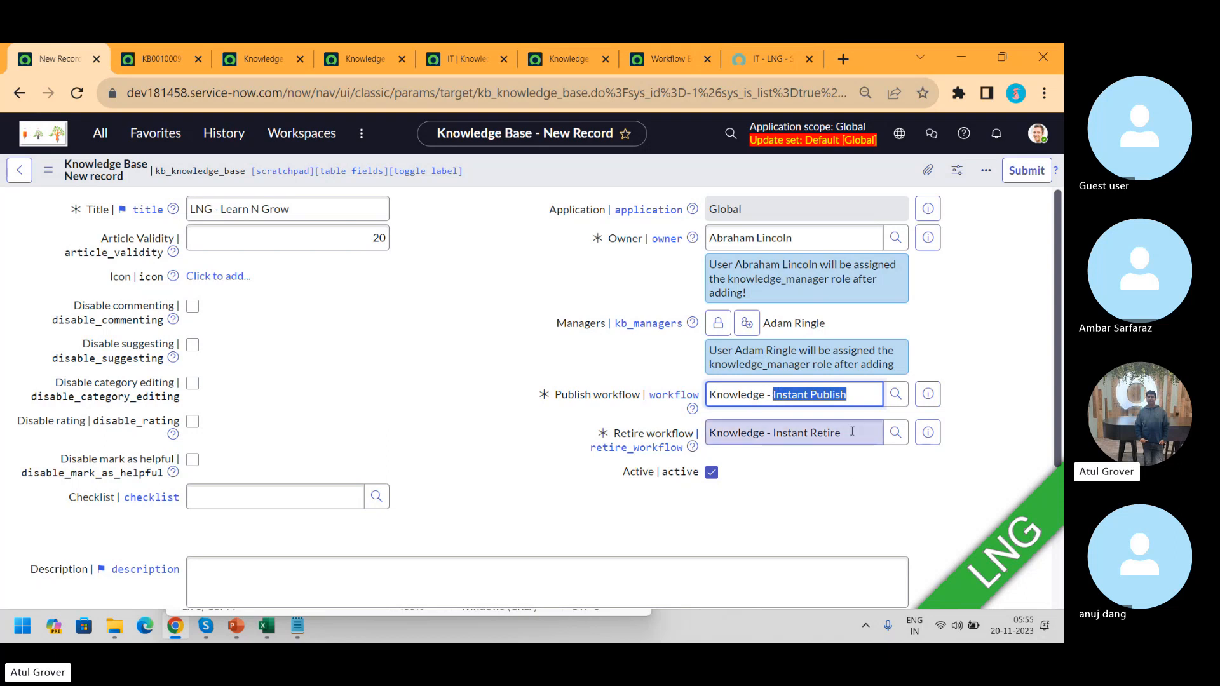
pyautogui.click(189, 65)
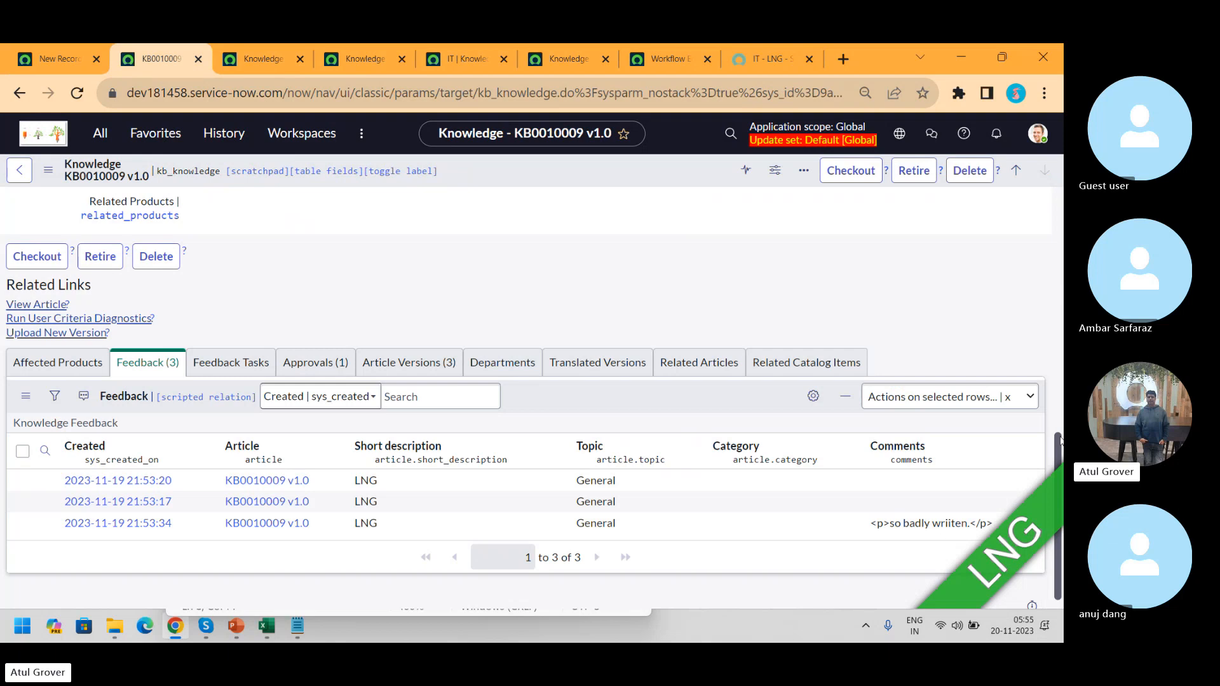
pyautogui.moveTo(1059, 451); pyautogui.dragTo(1058, 207)
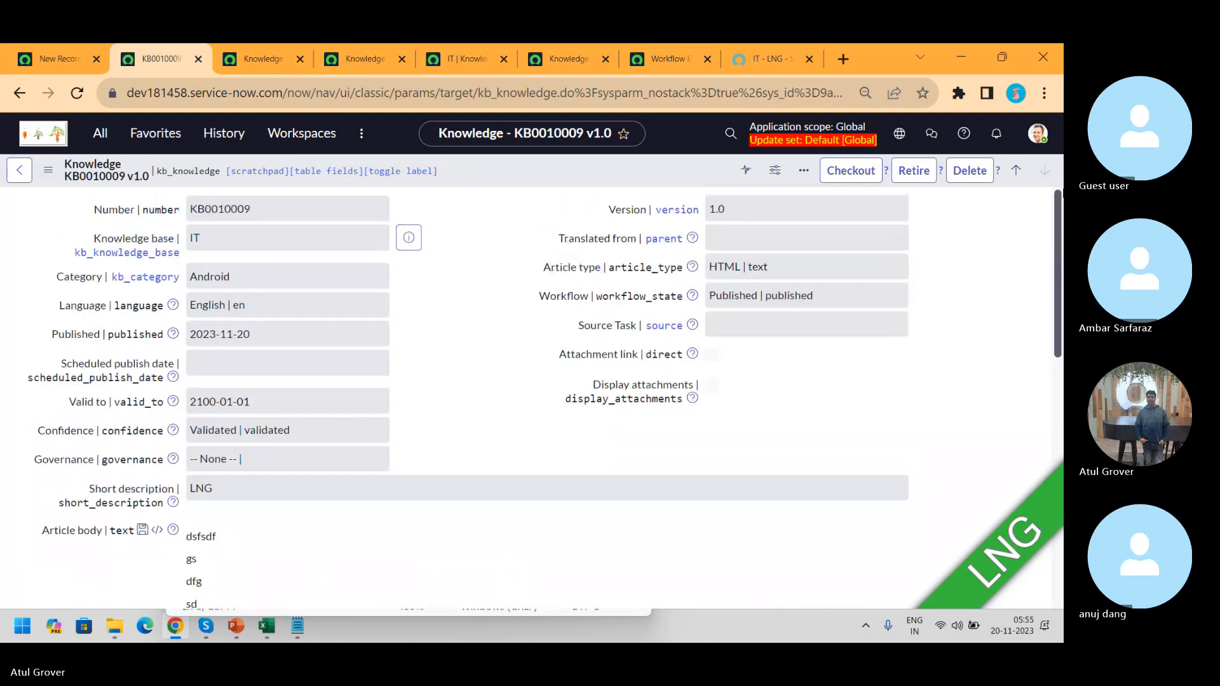
# - Look through the existing articles offered as a replacement for KB0010009, and retire it without a replacement
pyautogui.click(915, 171)
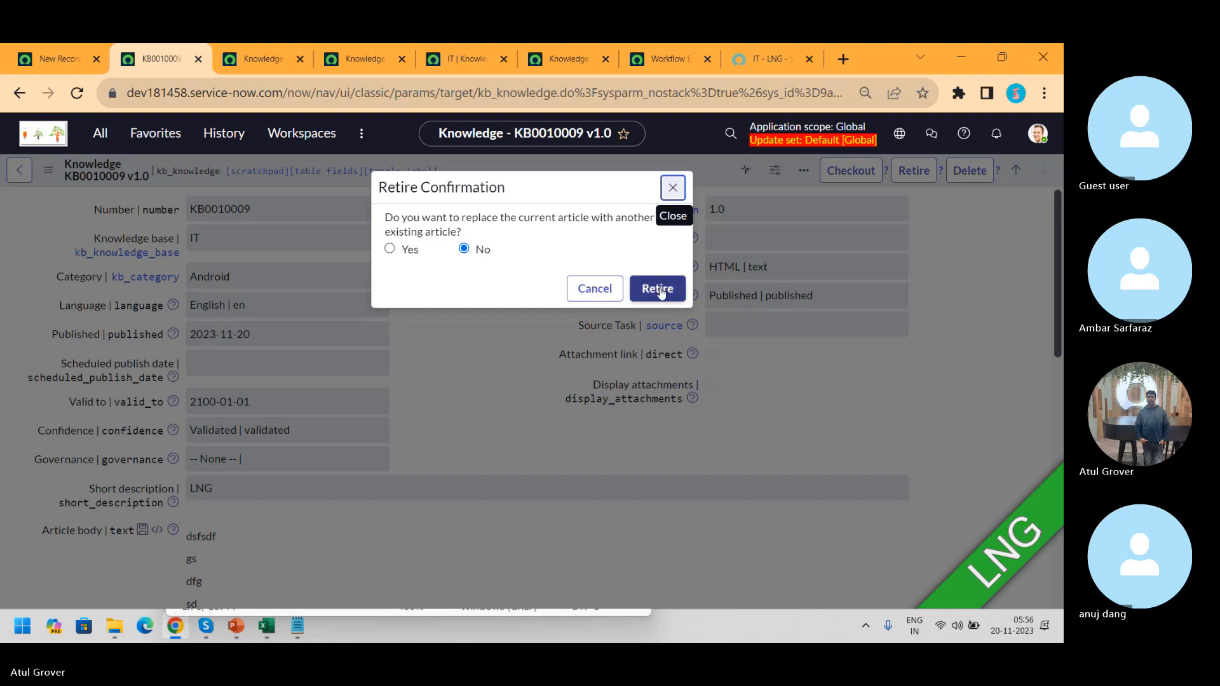
pyautogui.click(392, 250)
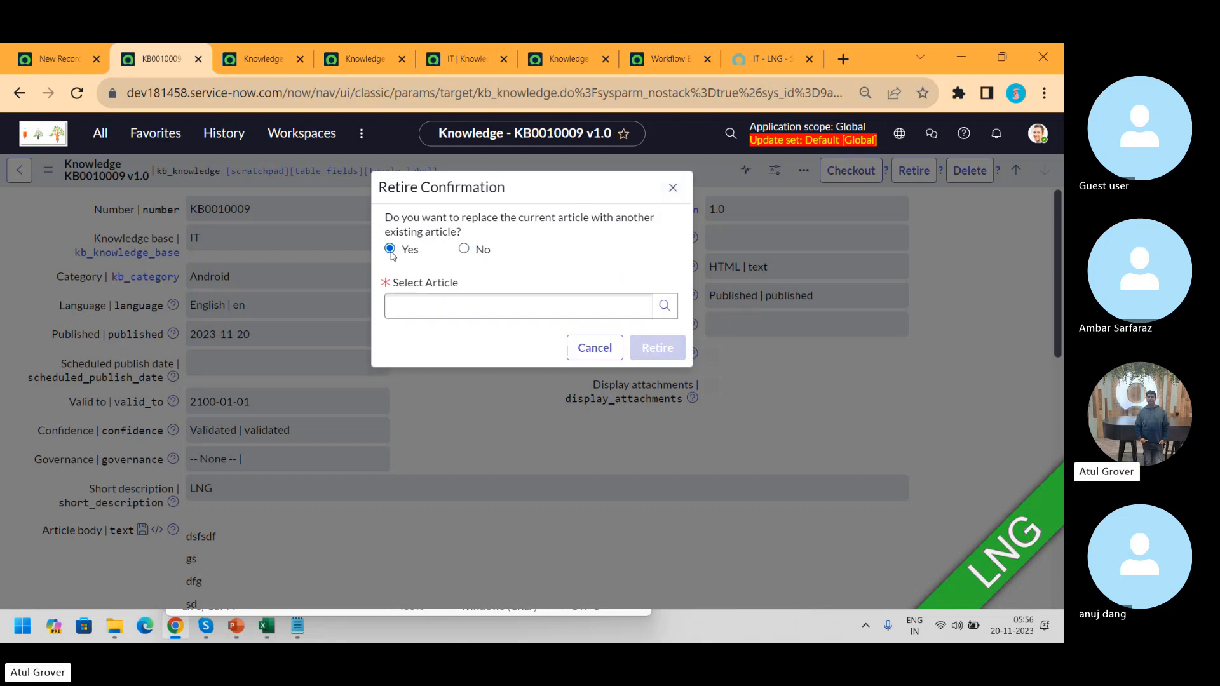
pyautogui.click(575, 311)
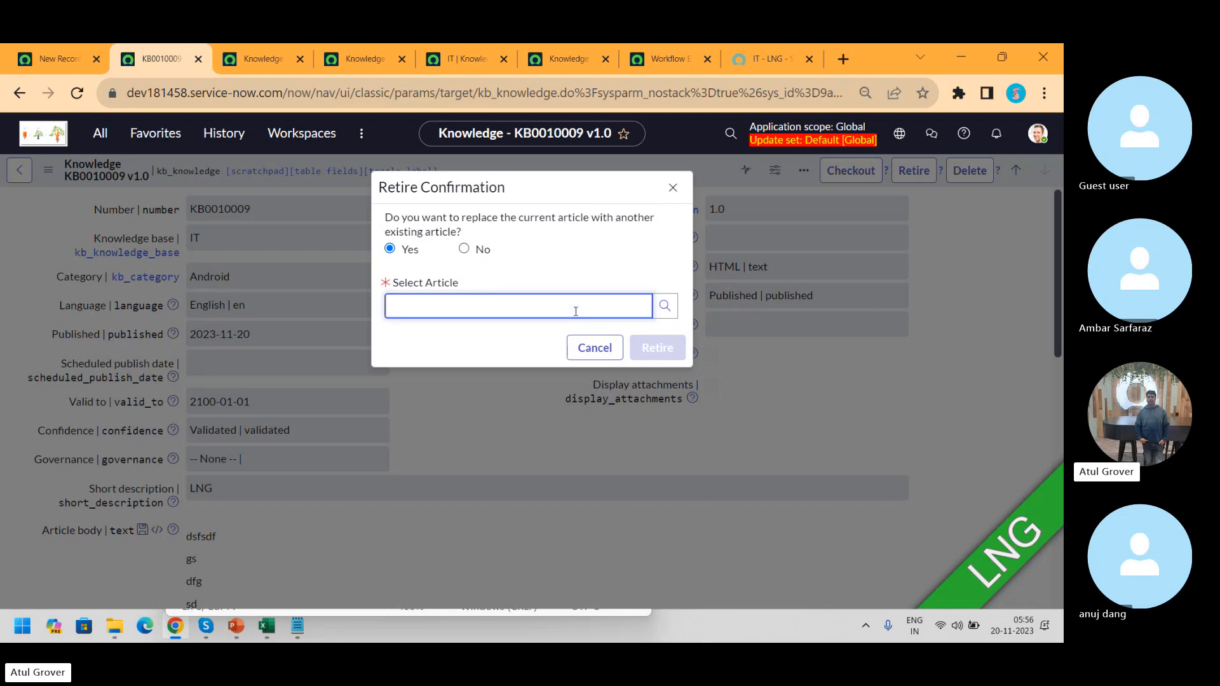
pyautogui.write('**')
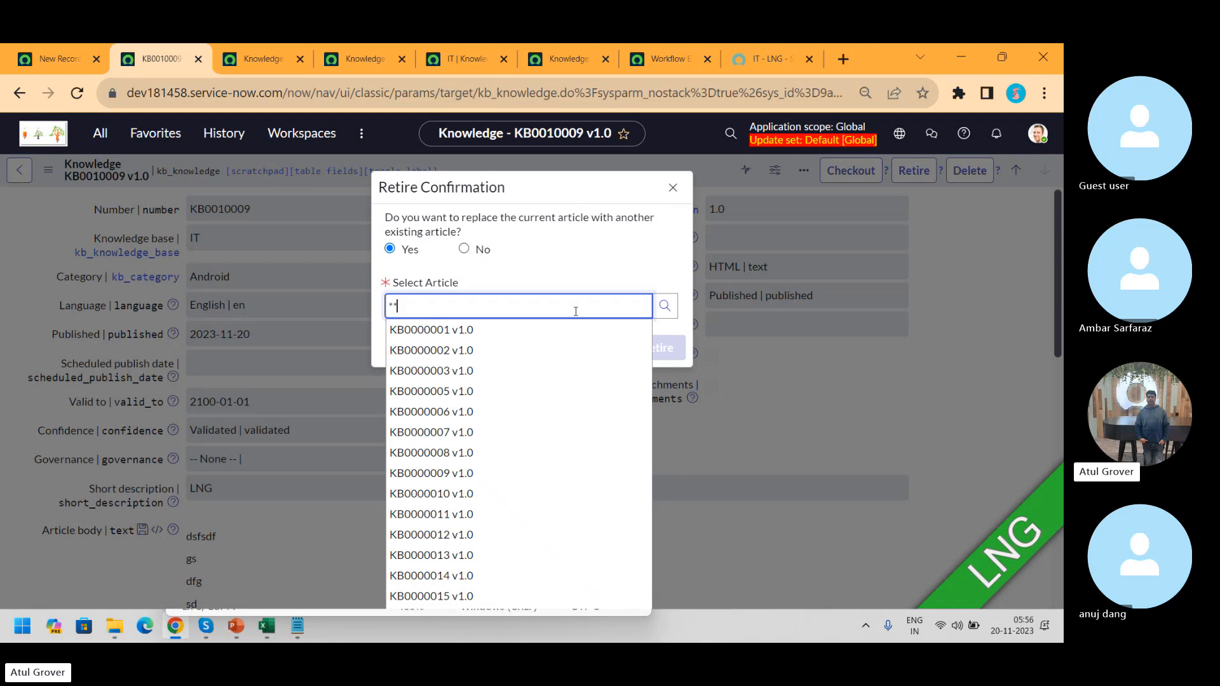
pyautogui.click(465, 250)
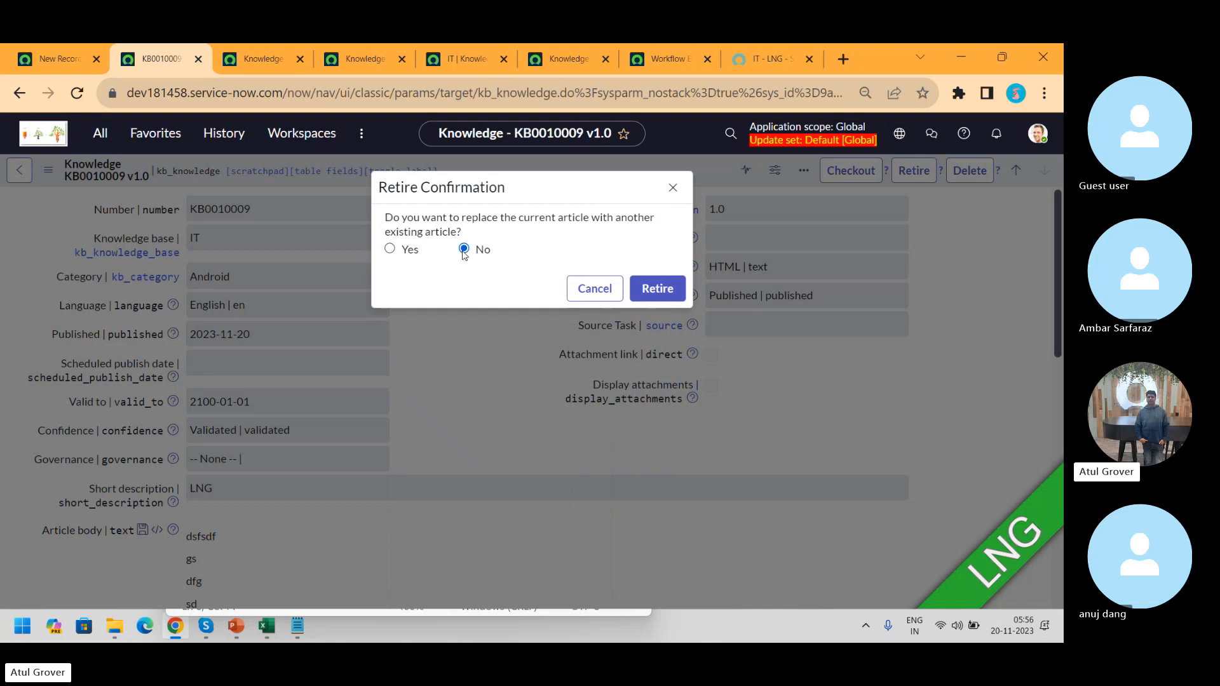
pyautogui.click(669, 297)
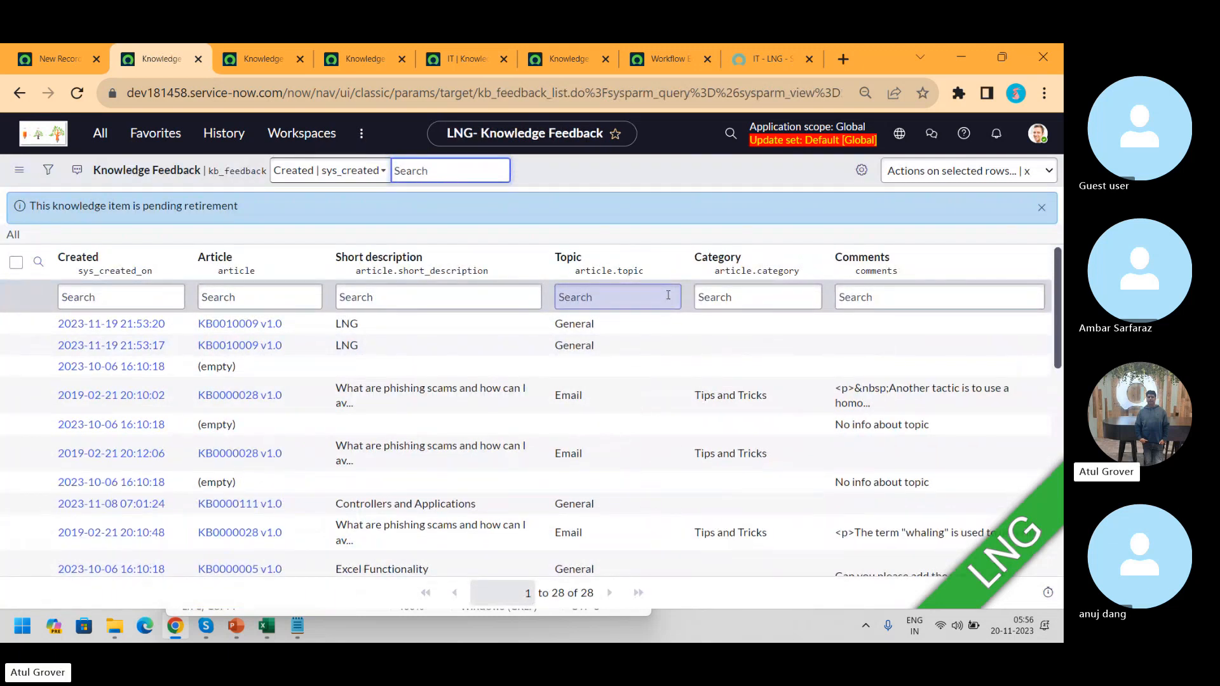
# - Reopen KB0010009 from the feedback list and check its workflow state and related approvals
pyautogui.click(205, 325)
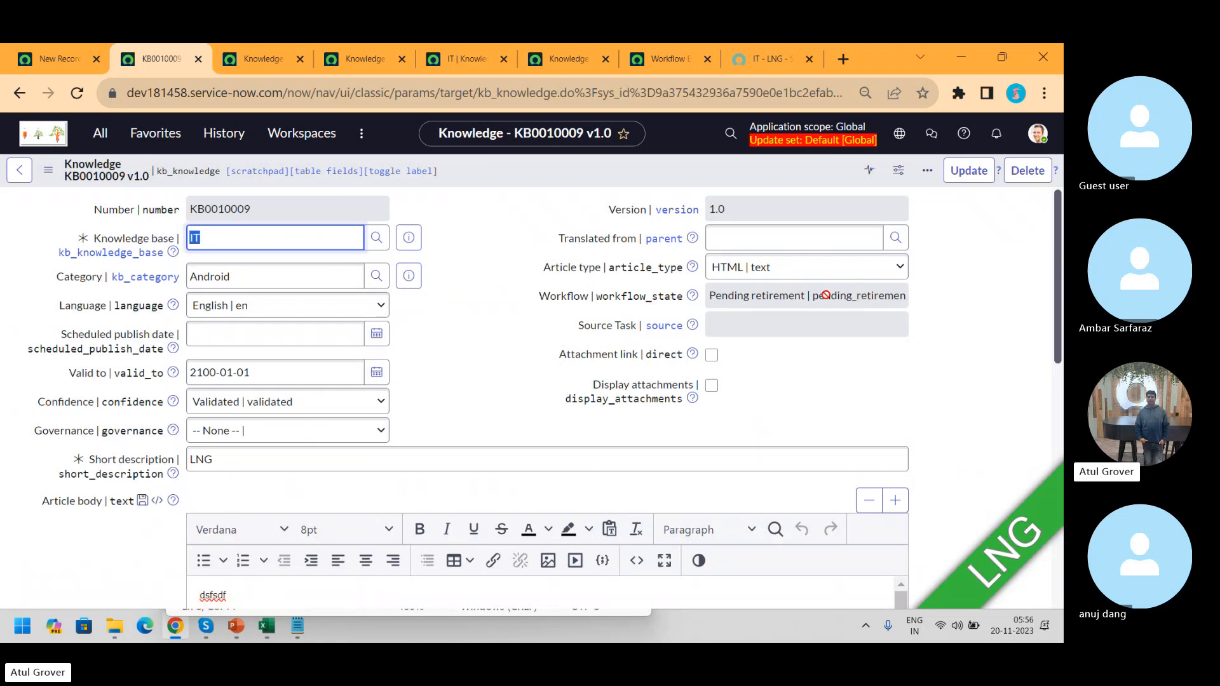
pyautogui.moveTo(1059, 209); pyautogui.dragTo(1049, 307)
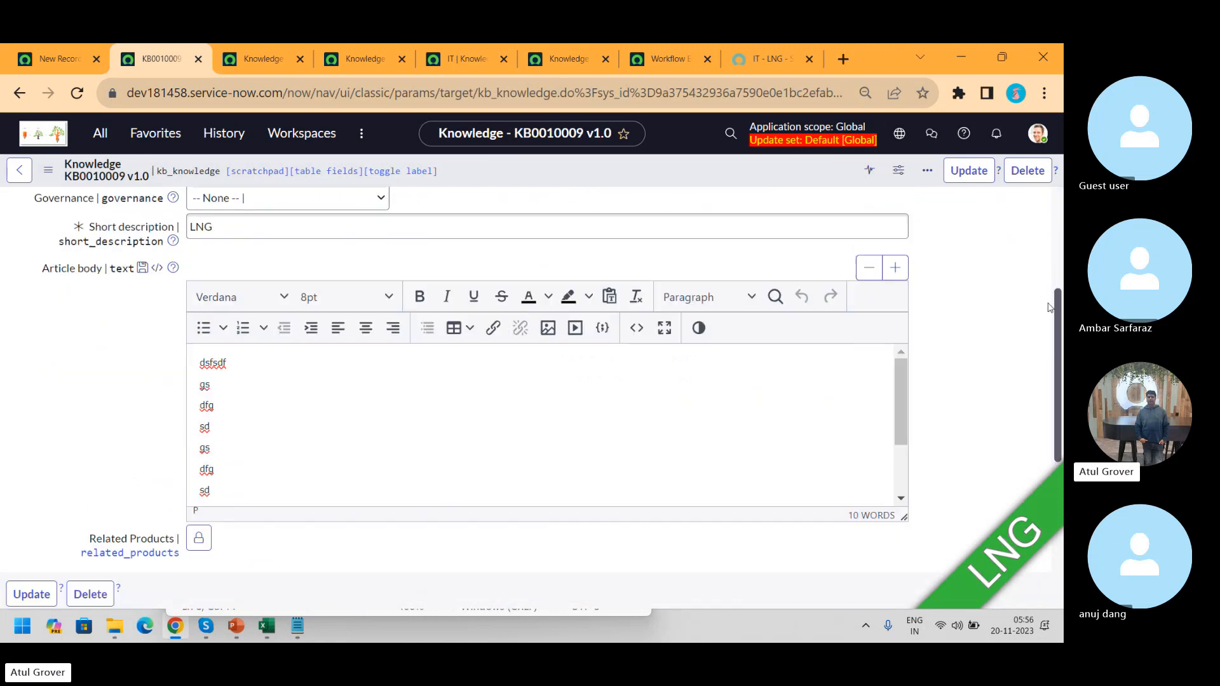
pyautogui.scroll(-5, 1050, 307)
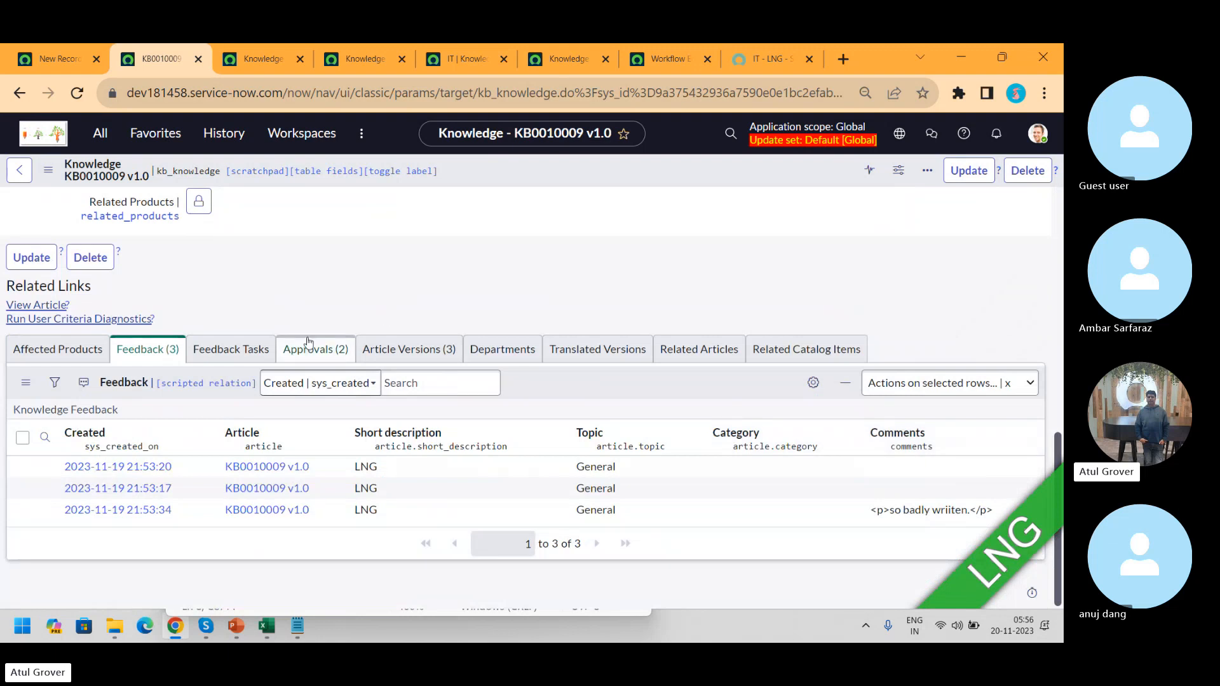
pyautogui.click(308, 343)
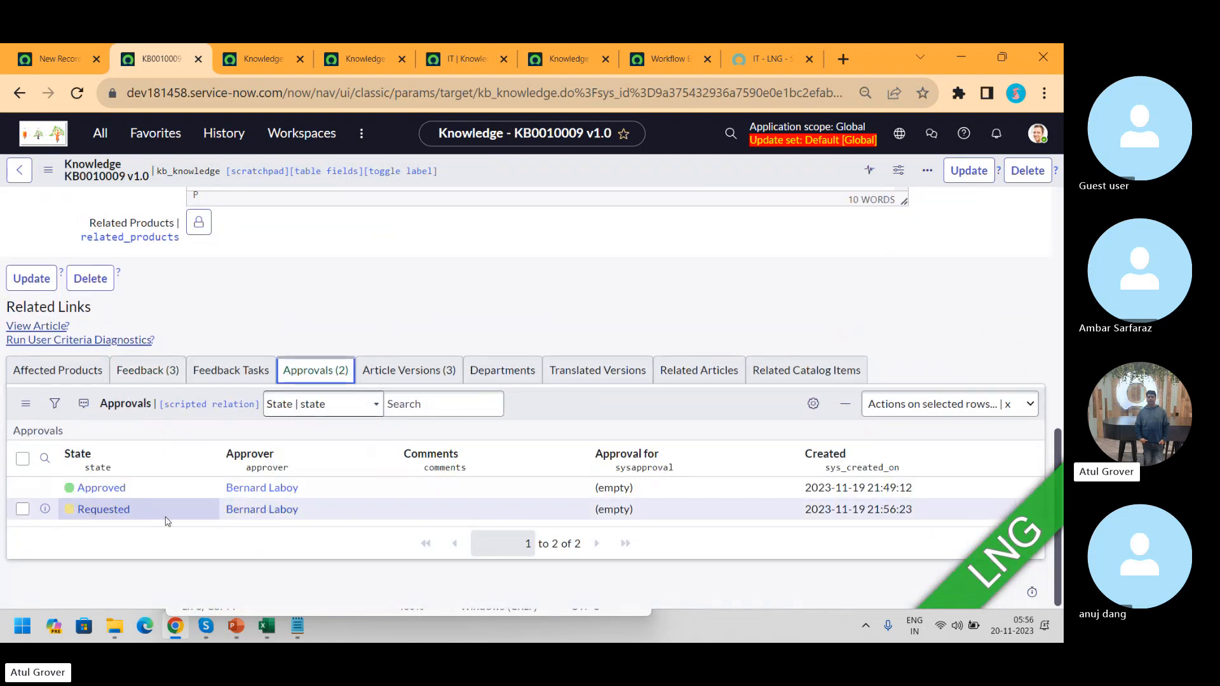
# - Set the state of the article's requested retirement approval to Approved
pyautogui.doubleClick(167, 515)
pyautogui.rightClick(166, 520)
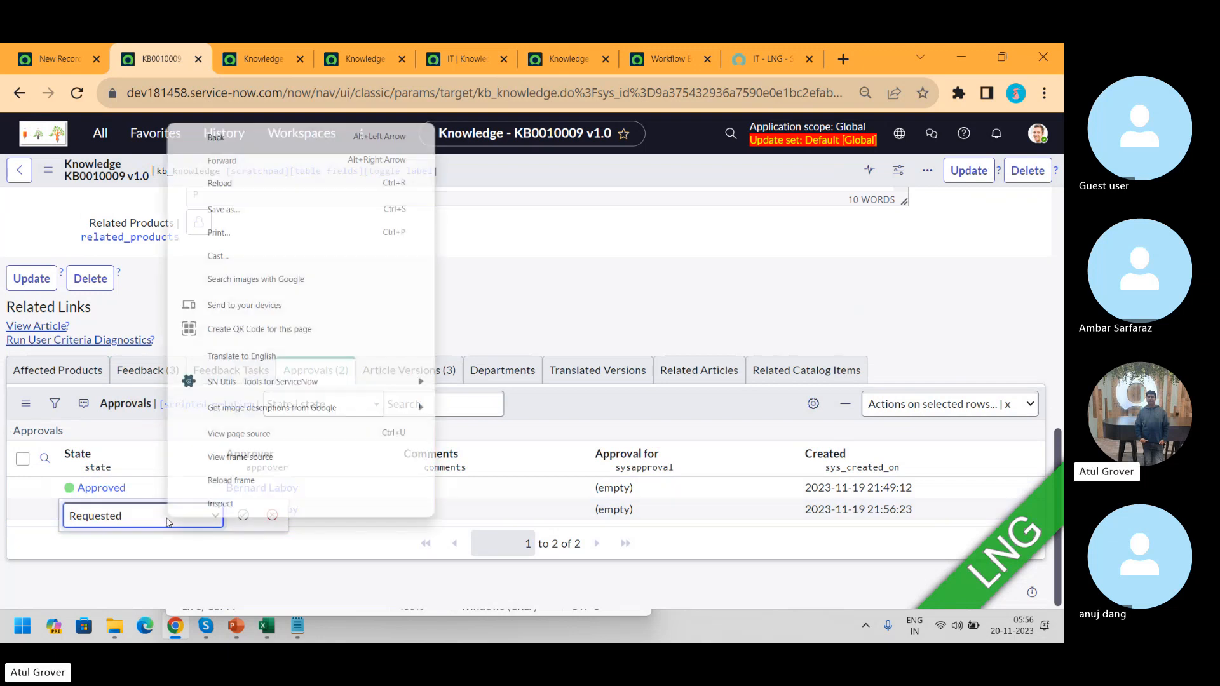
pyautogui.click(140, 516)
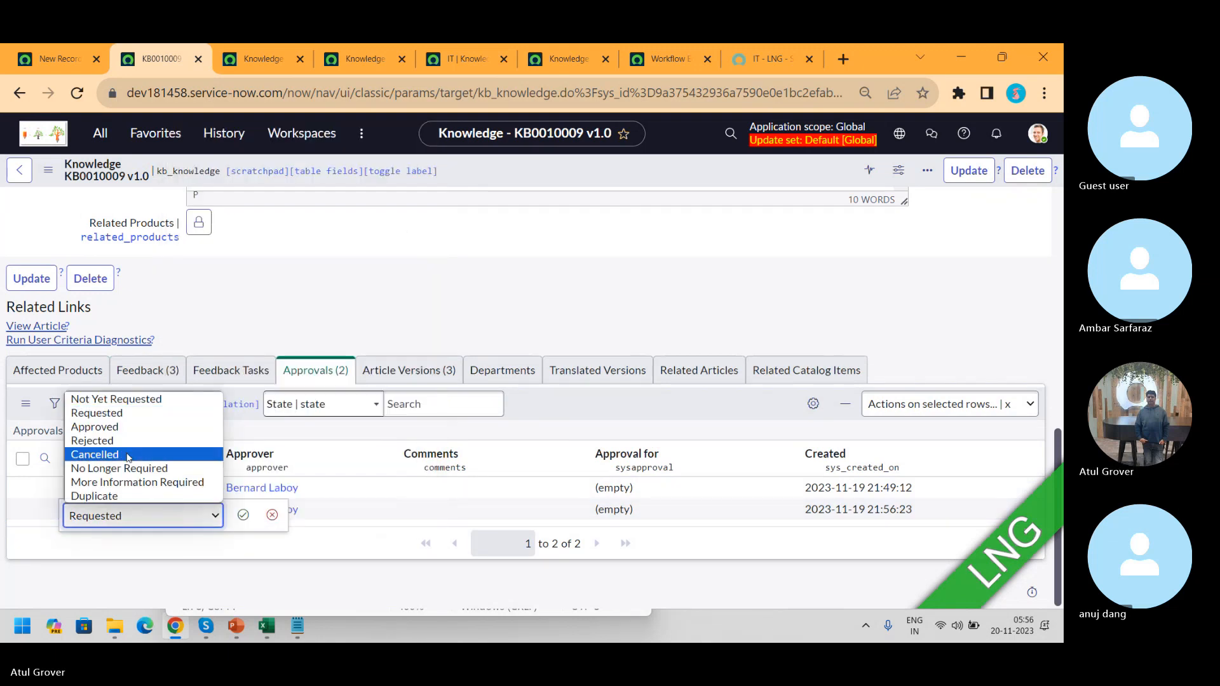
pyautogui.click(119, 427)
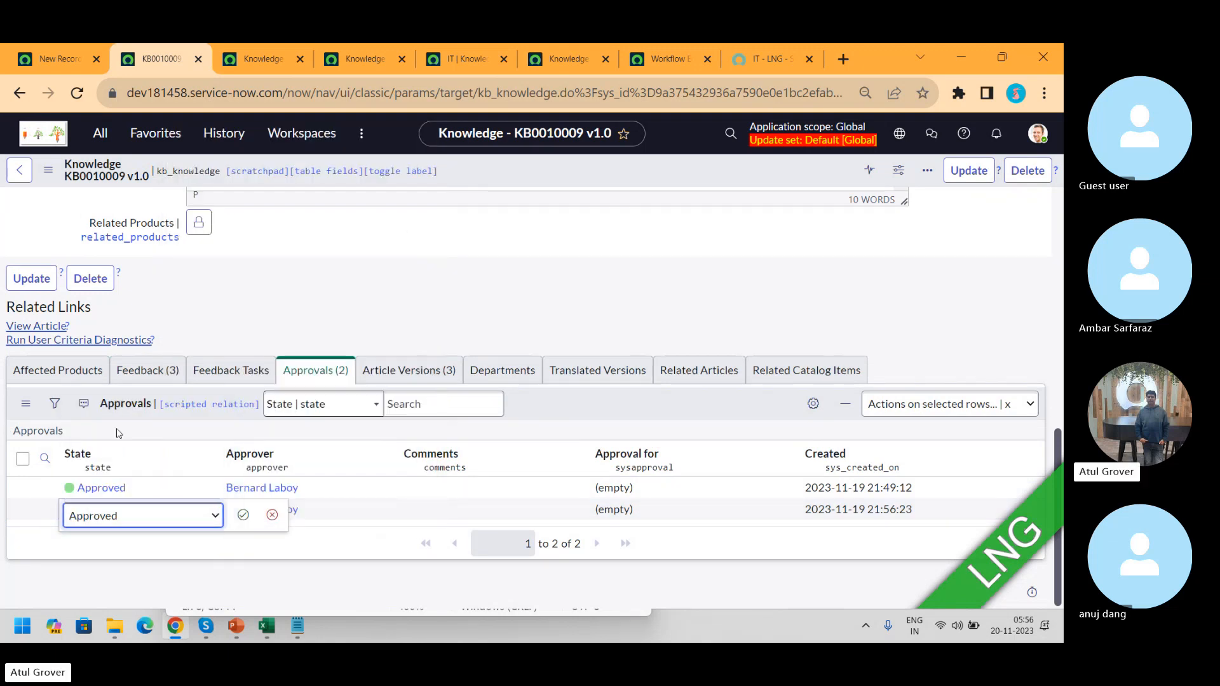
pyautogui.click(243, 515)
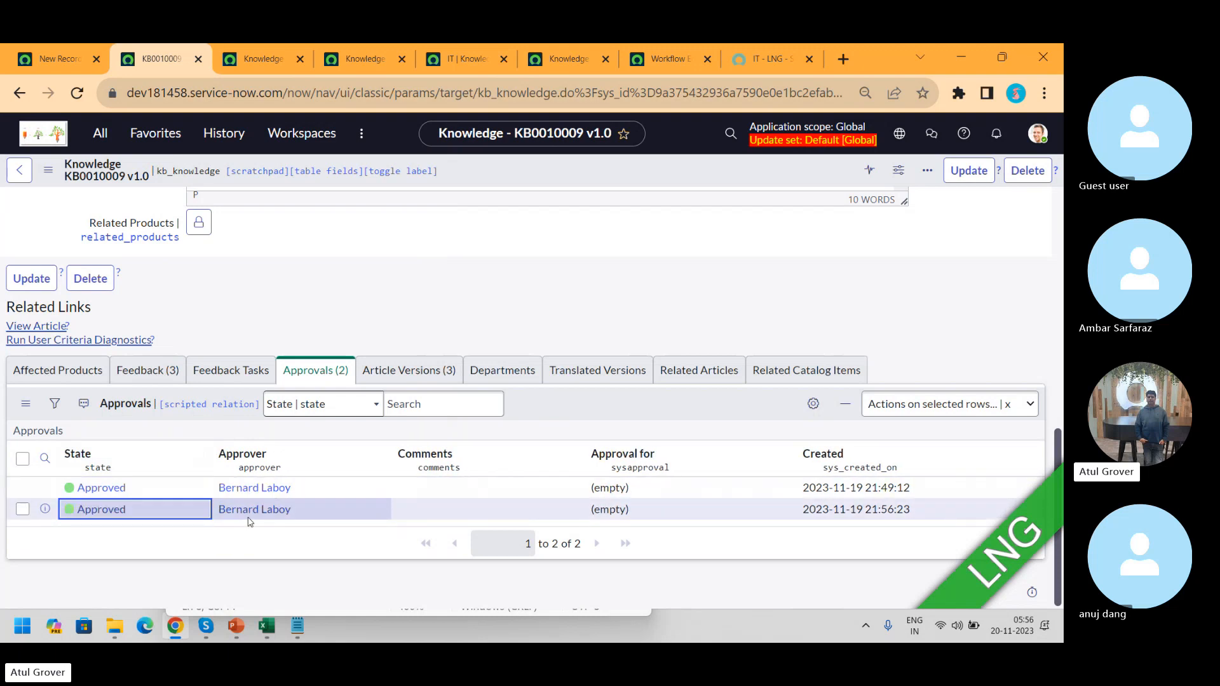
# - Reload the KB0010009 form and its service portal page to check the article's workflow state
pyautogui.rightClick(580, 181)
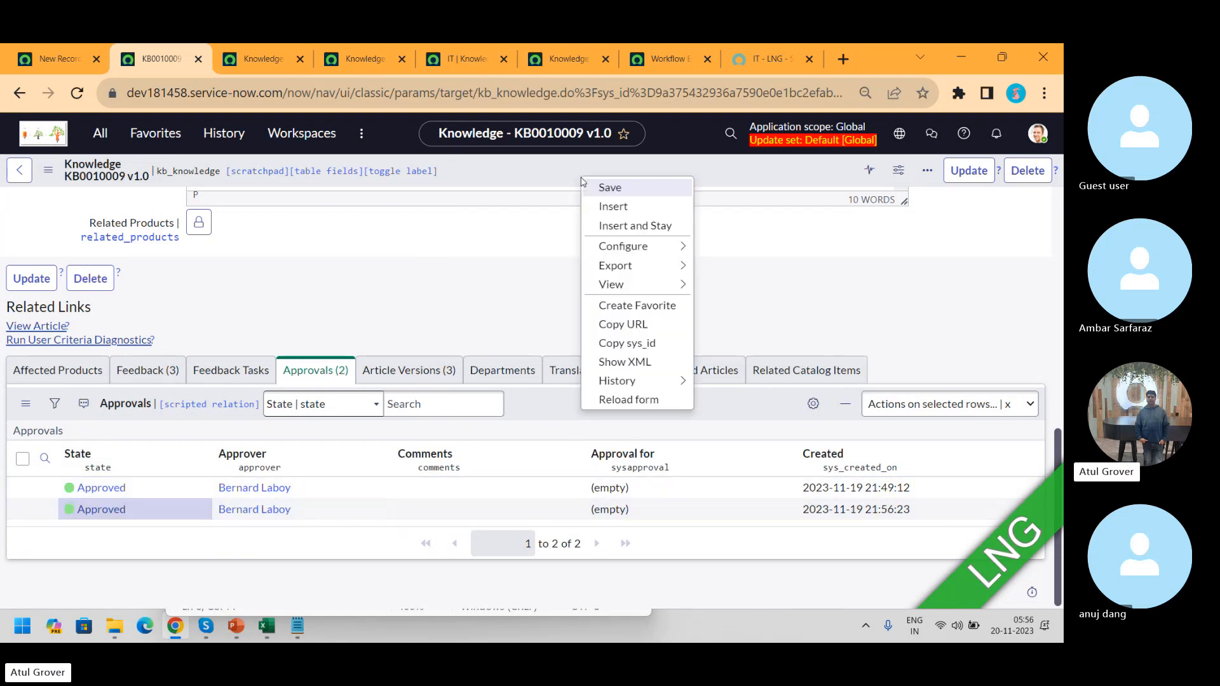
pyautogui.click(639, 400)
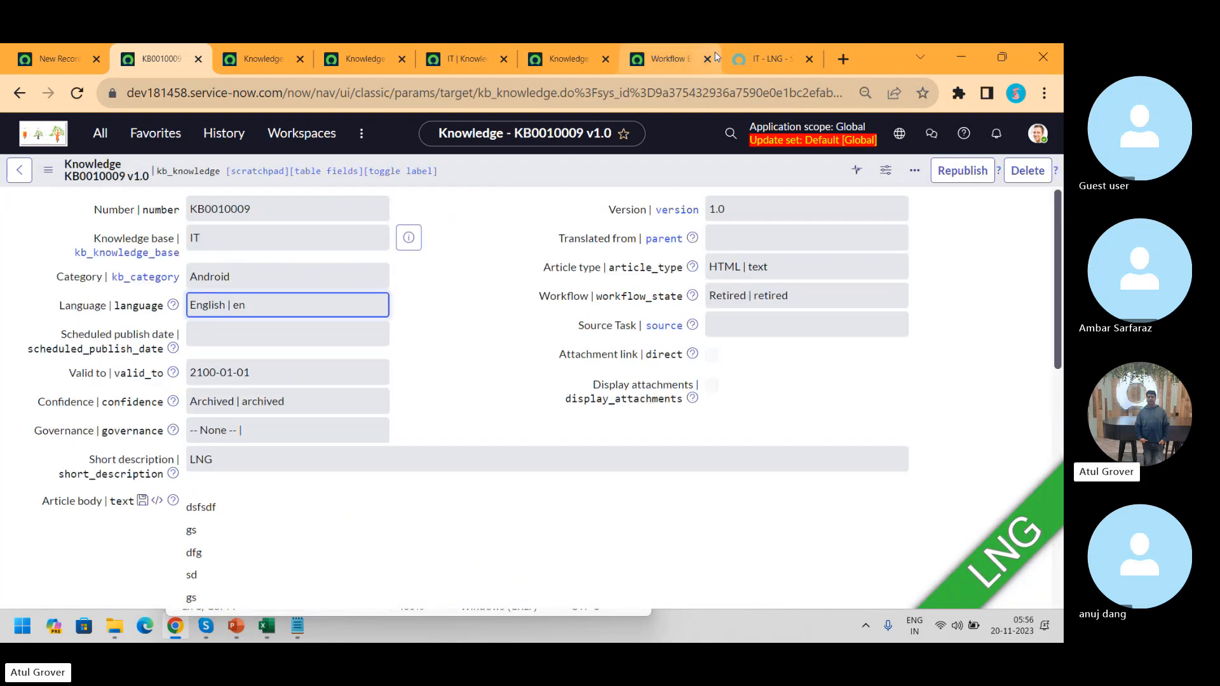
pyautogui.click(639, 63)
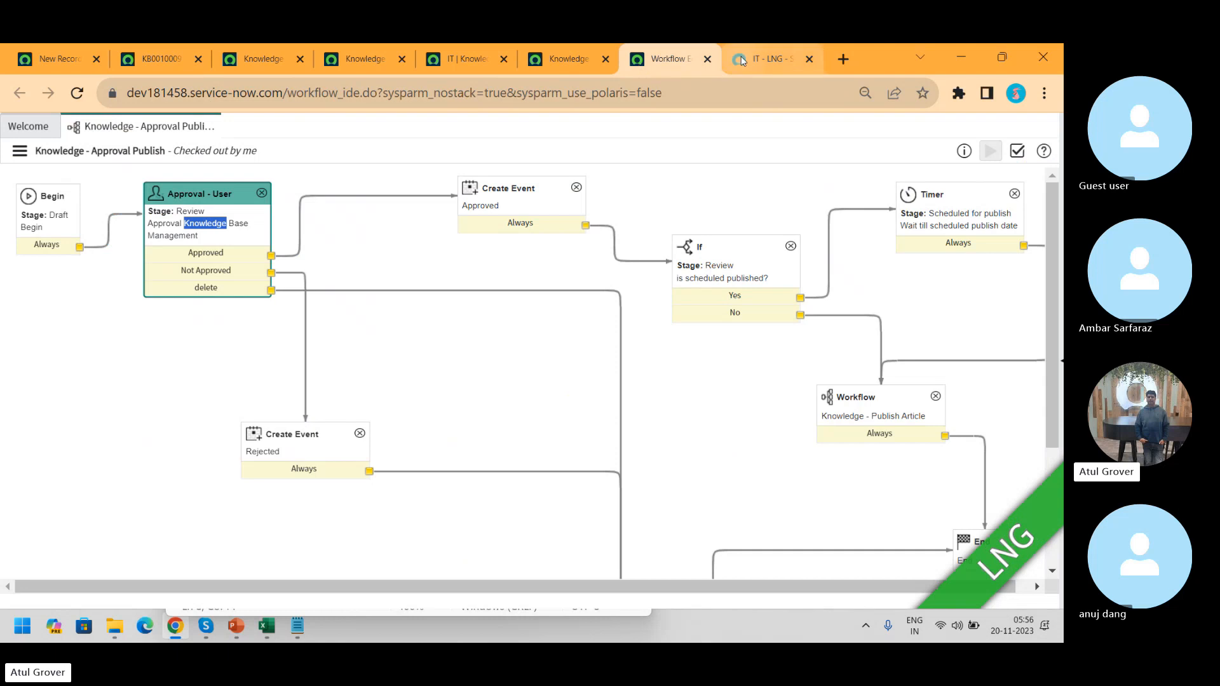
pyautogui.click(768, 58)
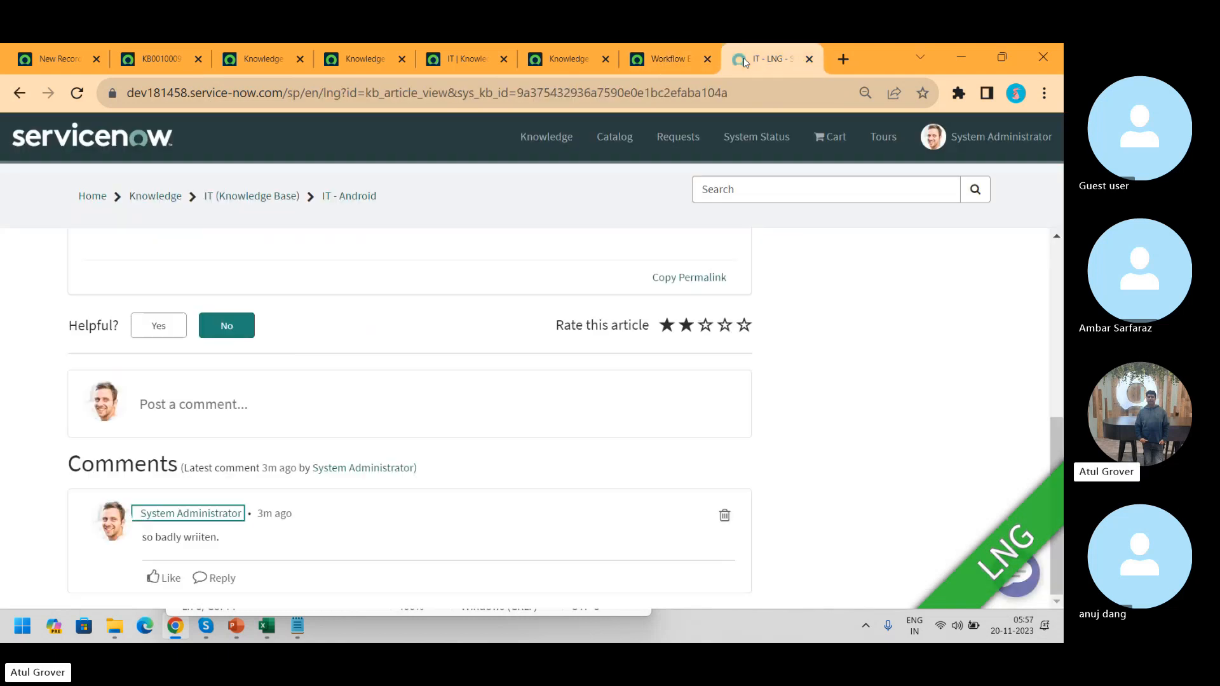
pyautogui.click(78, 94)
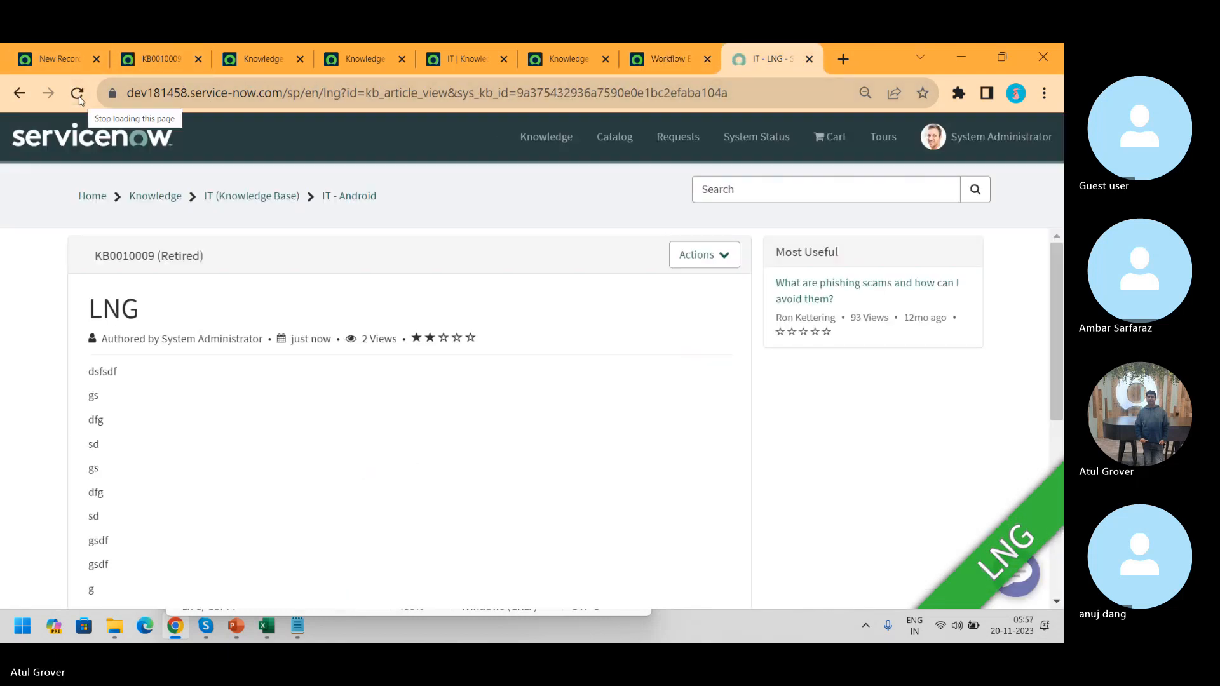
# - Open the Android category under IT in the portal's IT knowledge base to check whether the LNG article is listed
pyautogui.click(235, 197)
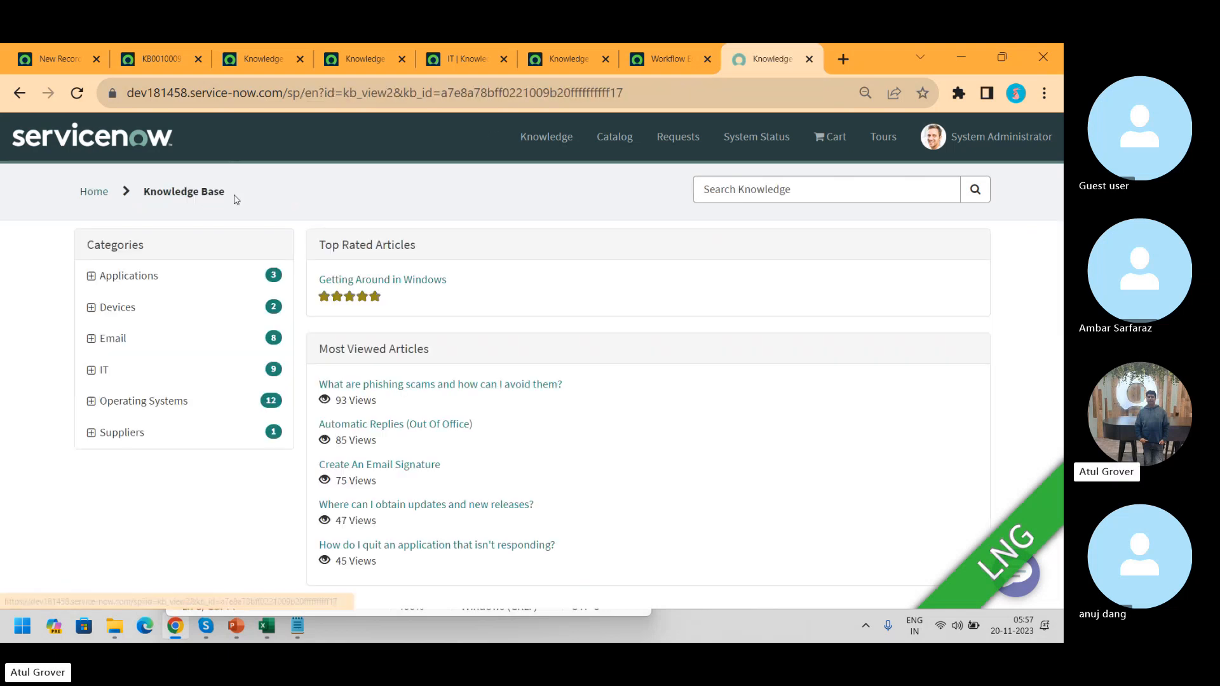
pyautogui.click(97, 375)
pyautogui.click(102, 404)
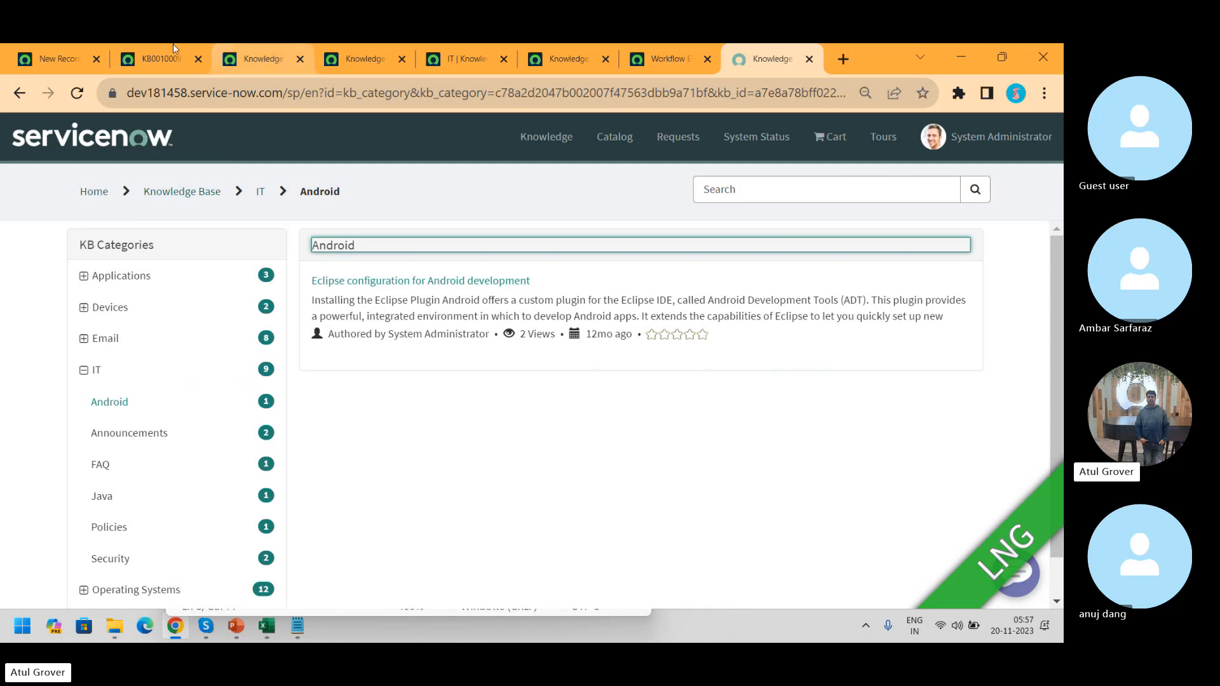
# - Review the new LNG - Learn N Grow knowledge base record alongside the KB0010009 article form
pyautogui.click(60, 59)
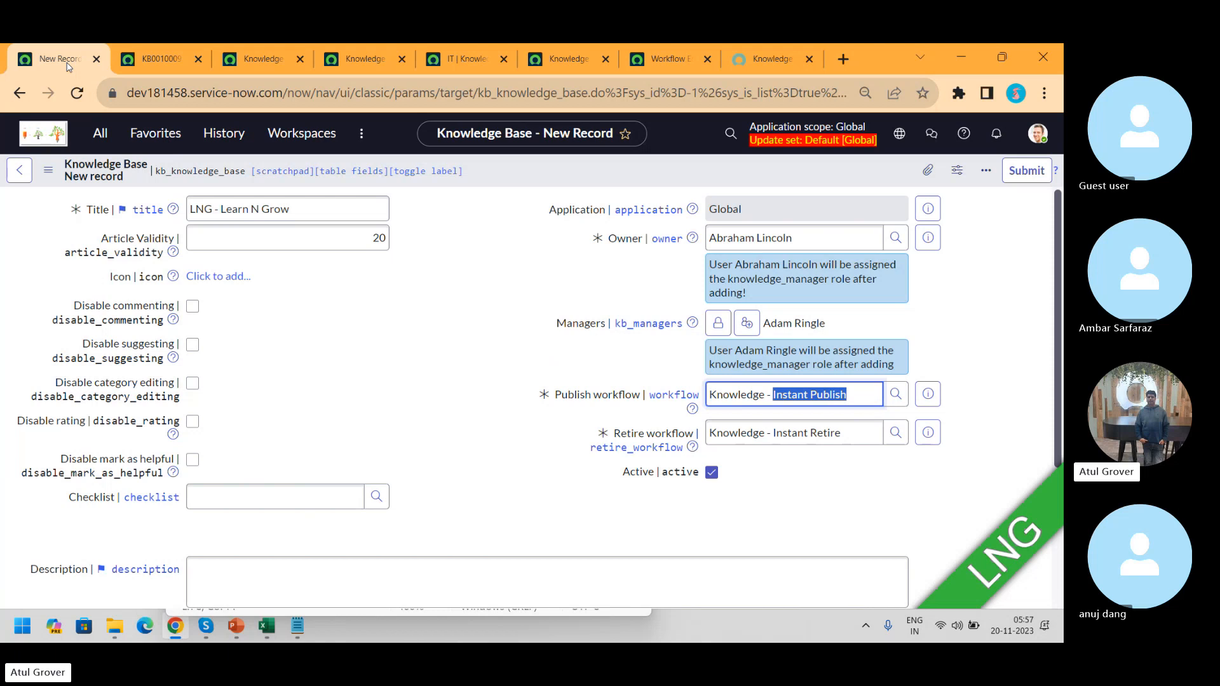
pyautogui.click(167, 64)
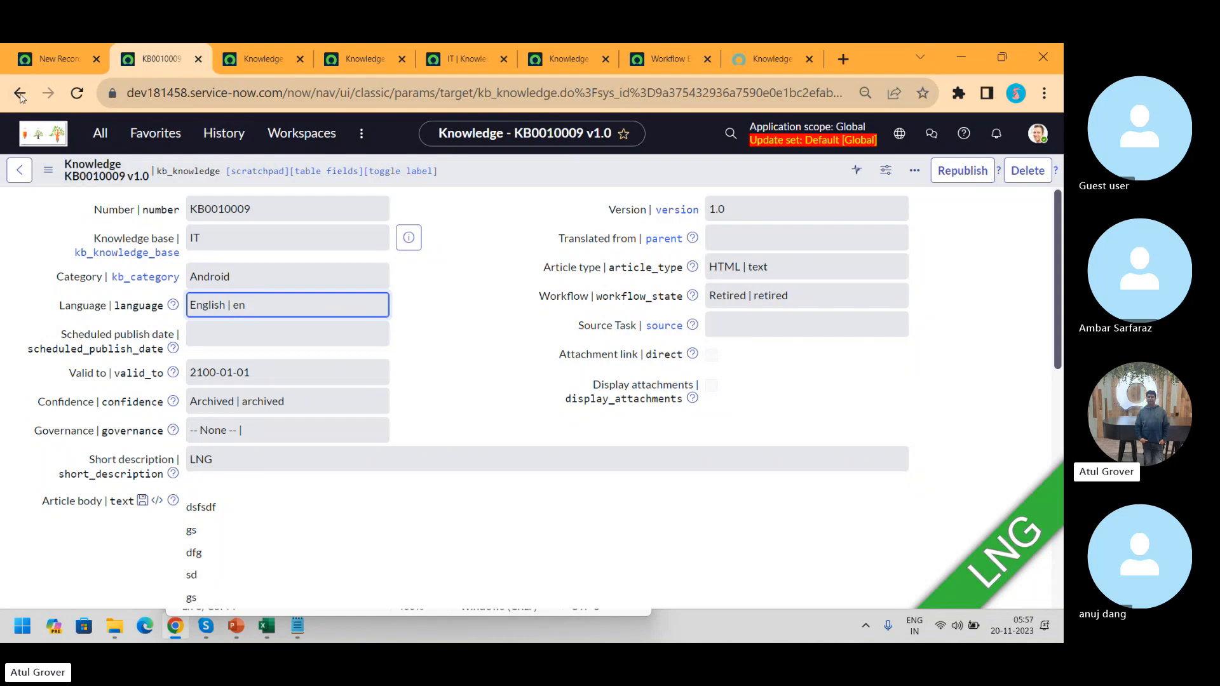
pyautogui.click(60, 58)
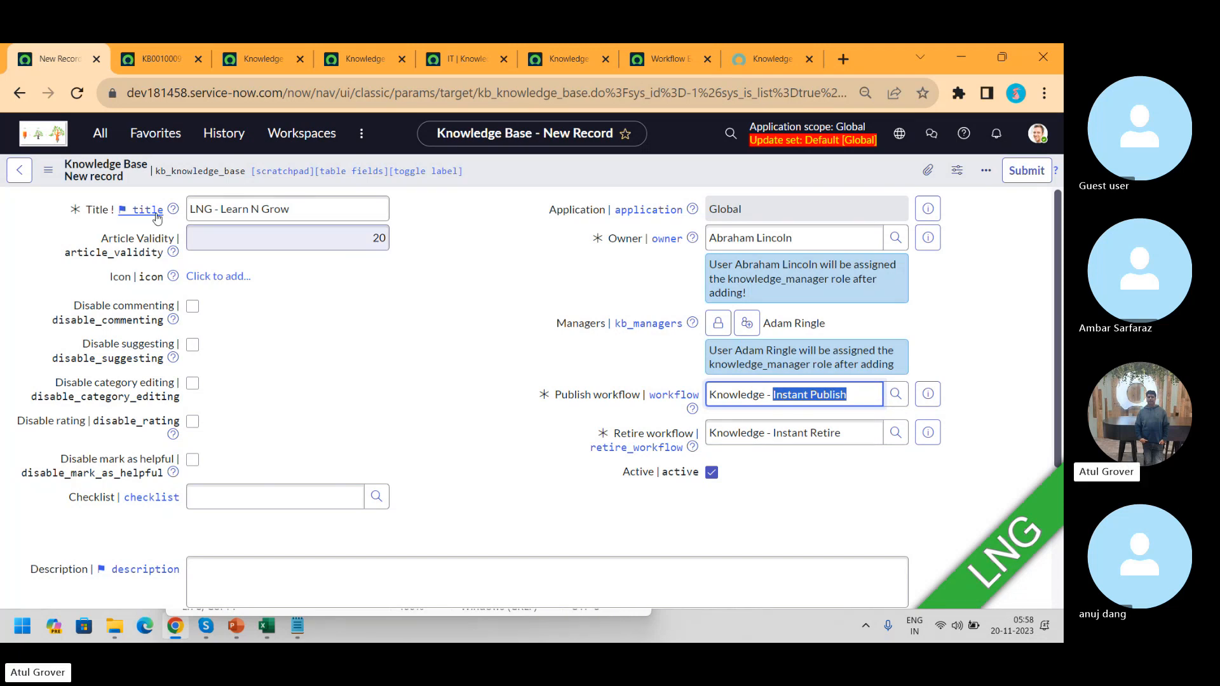
# - Examine the IT knowledge base's publish workflow and the Knowledge - Approval Publish workflow diagram, then return to the new knowledge base record
pyautogui.click(484, 69)
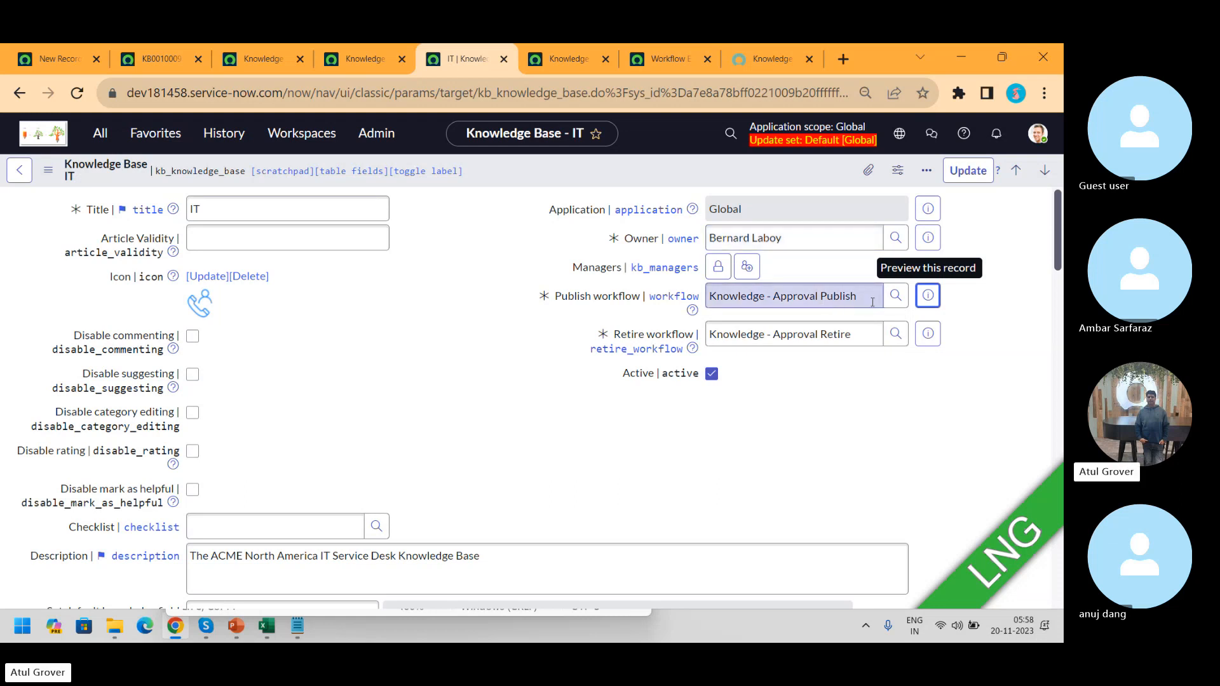
pyautogui.moveTo(870, 300); pyautogui.dragTo(709, 297)
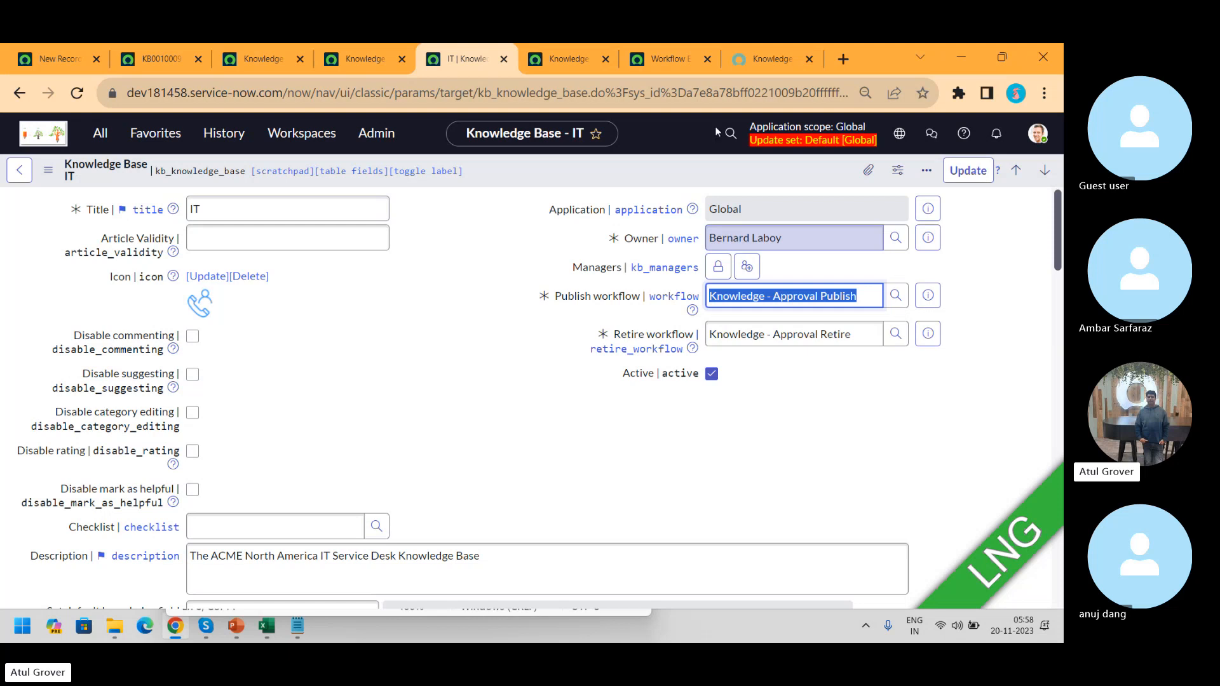
pyautogui.click(661, 57)
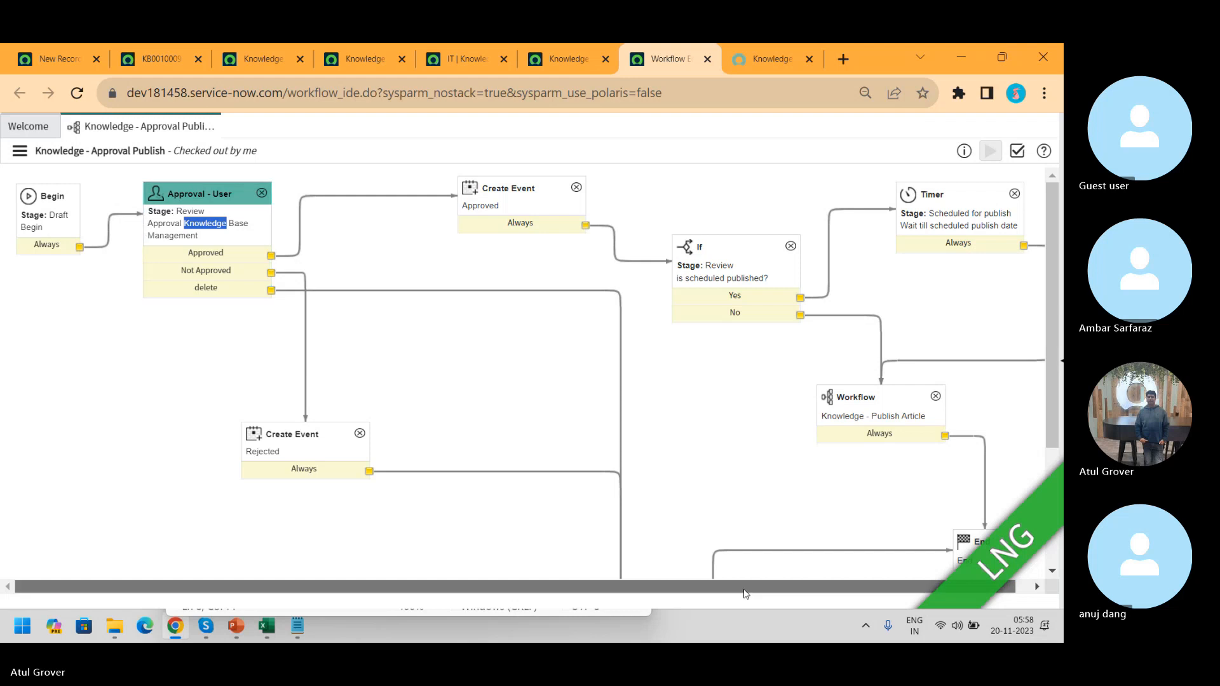
pyautogui.moveTo(818, 586); pyautogui.dragTo(832, 602)
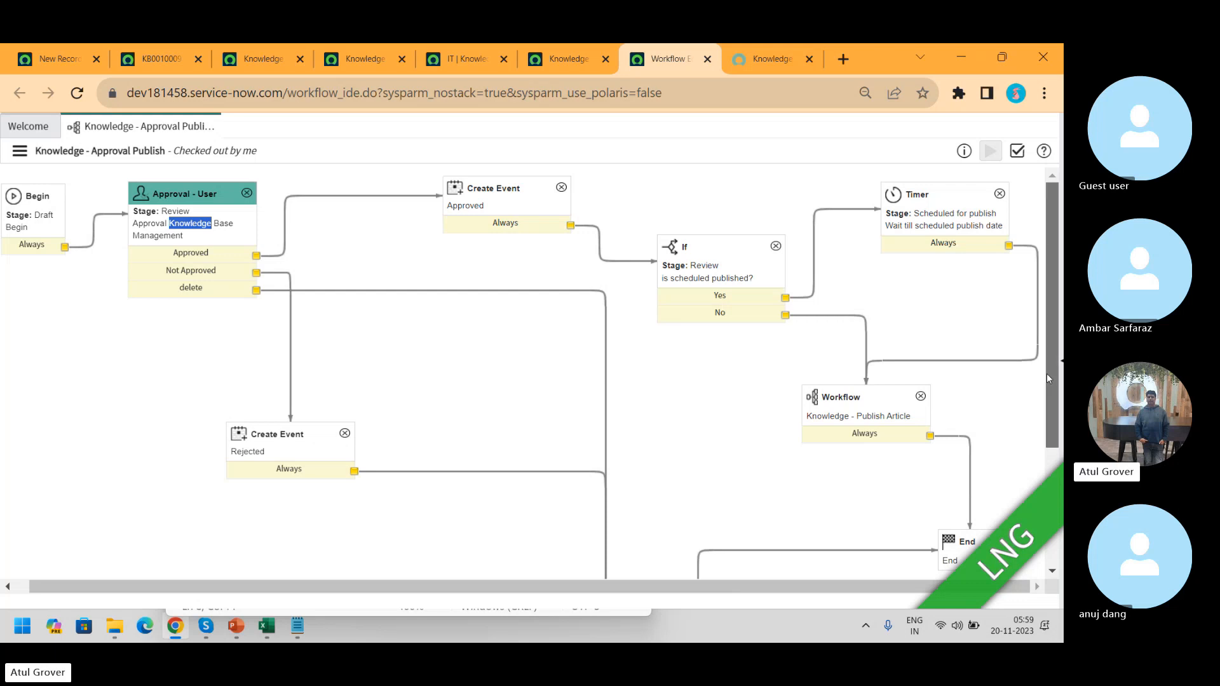
pyautogui.moveTo(1046, 372); pyautogui.dragTo(1054, 546)
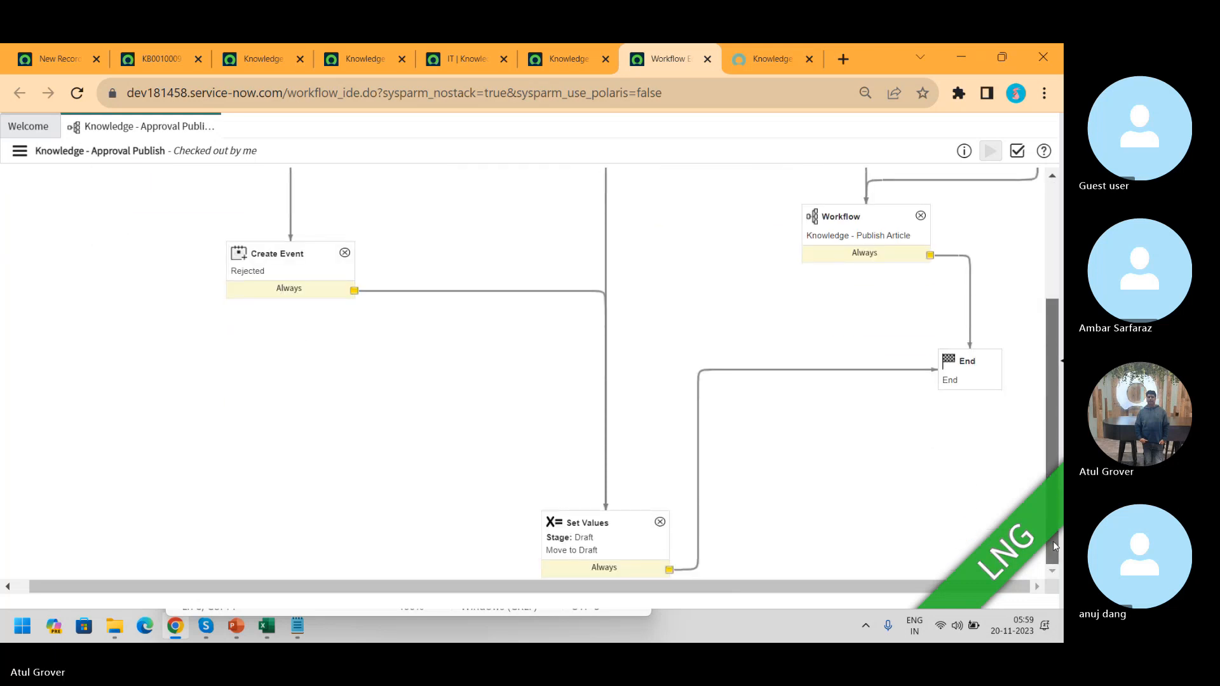
pyautogui.scroll(3, 1055, 547)
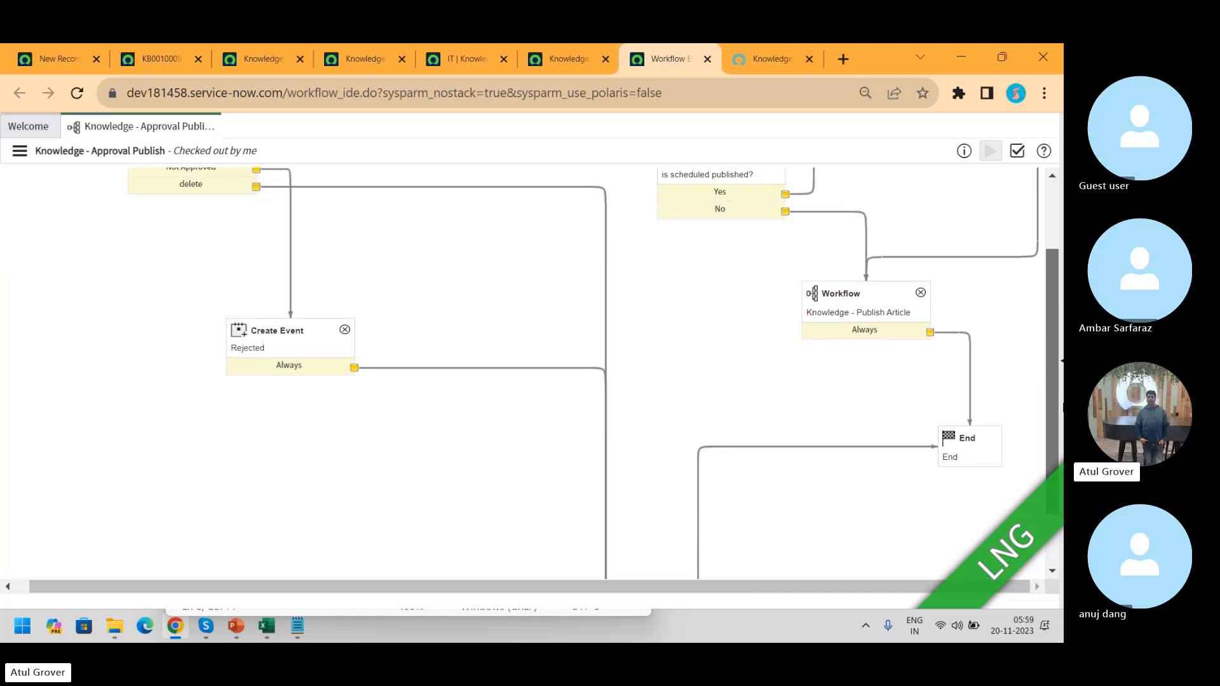
pyautogui.click(33, 65)
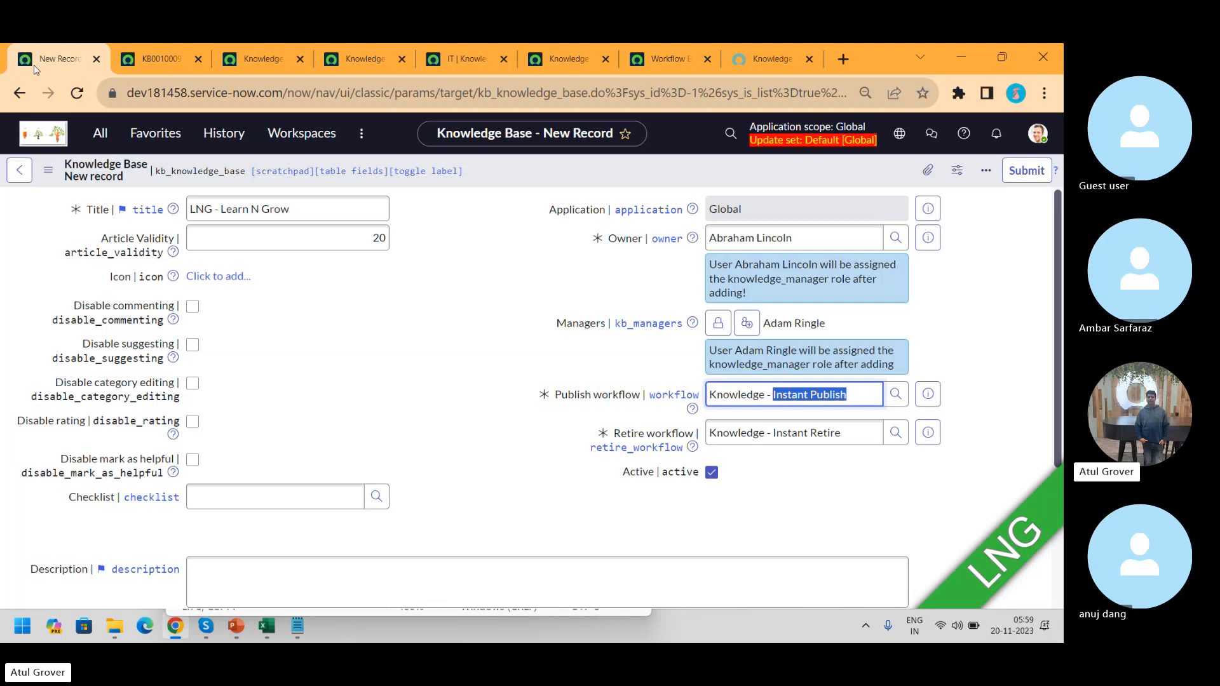
pyautogui.hotkey('alt', 'Tab')
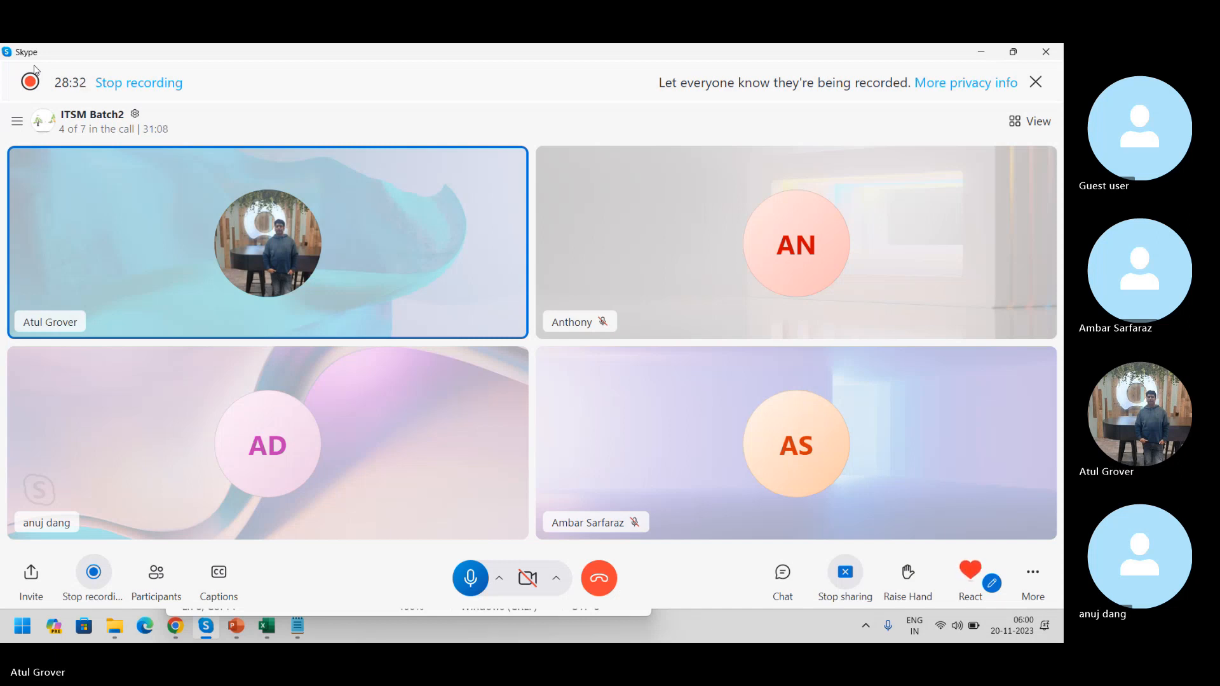
pyautogui.hotkey('alt', 'Tab')
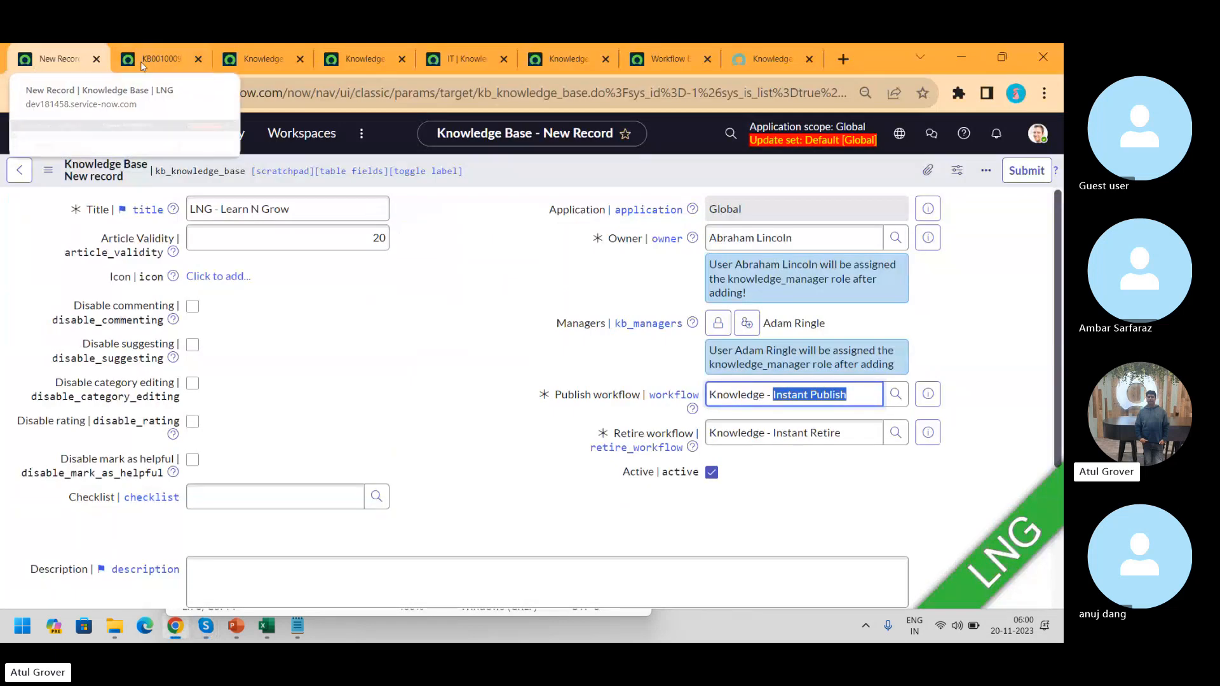
# - Open a blank form for a new knowledge article in a separate browser tab
pyautogui.click(182, 61)
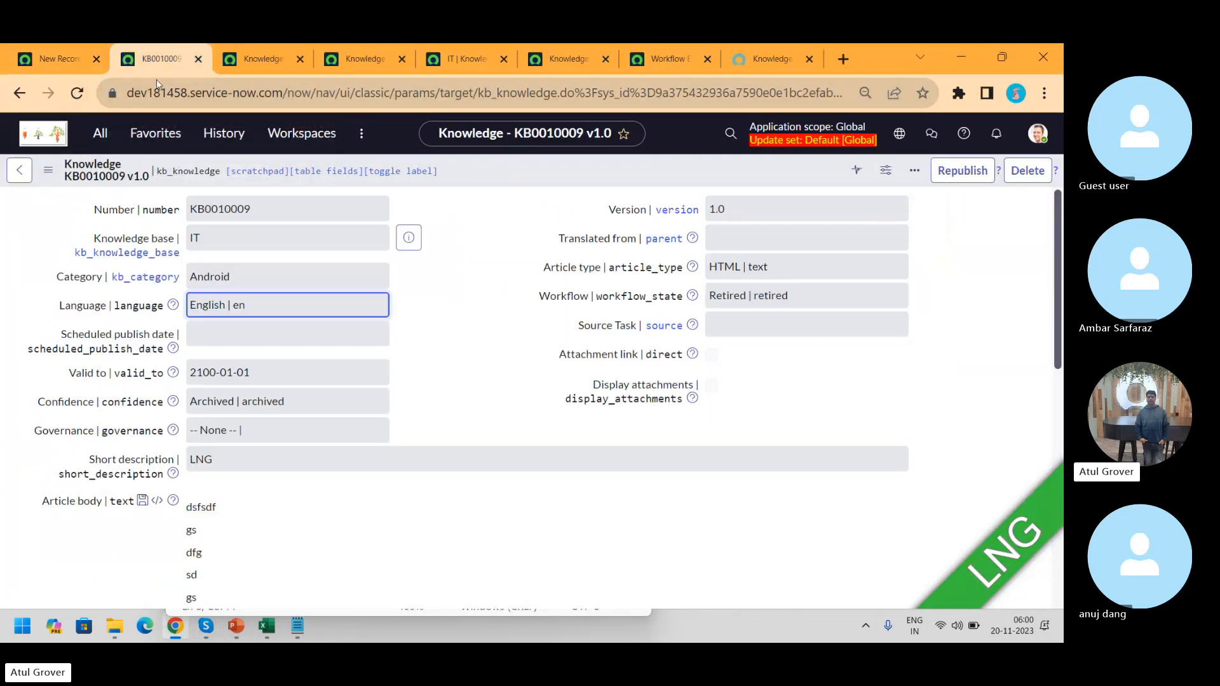
pyautogui.click(94, 140)
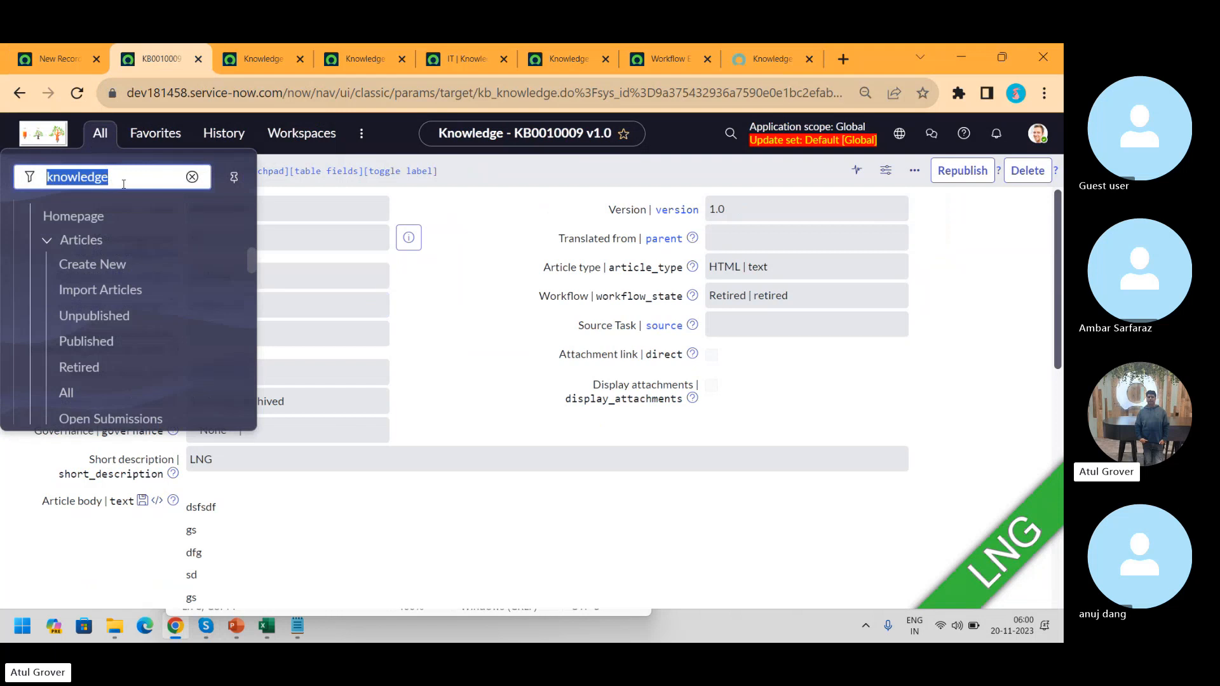
pyautogui.middleClick(102, 264)
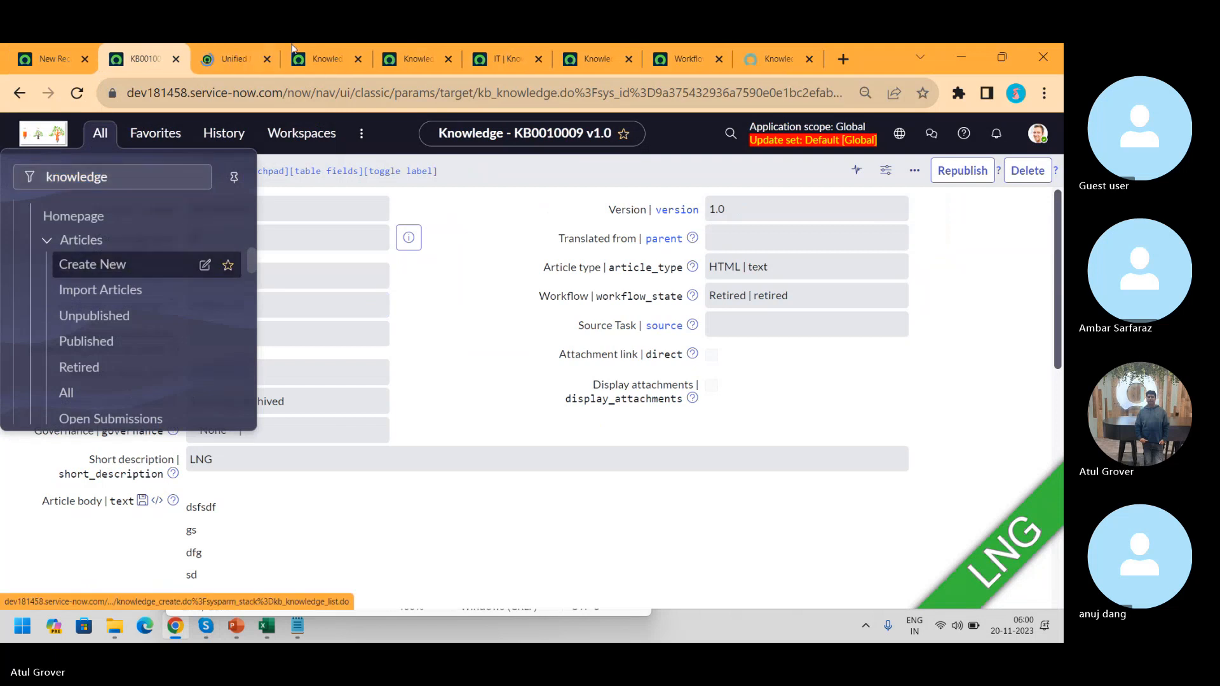
pyautogui.click(241, 59)
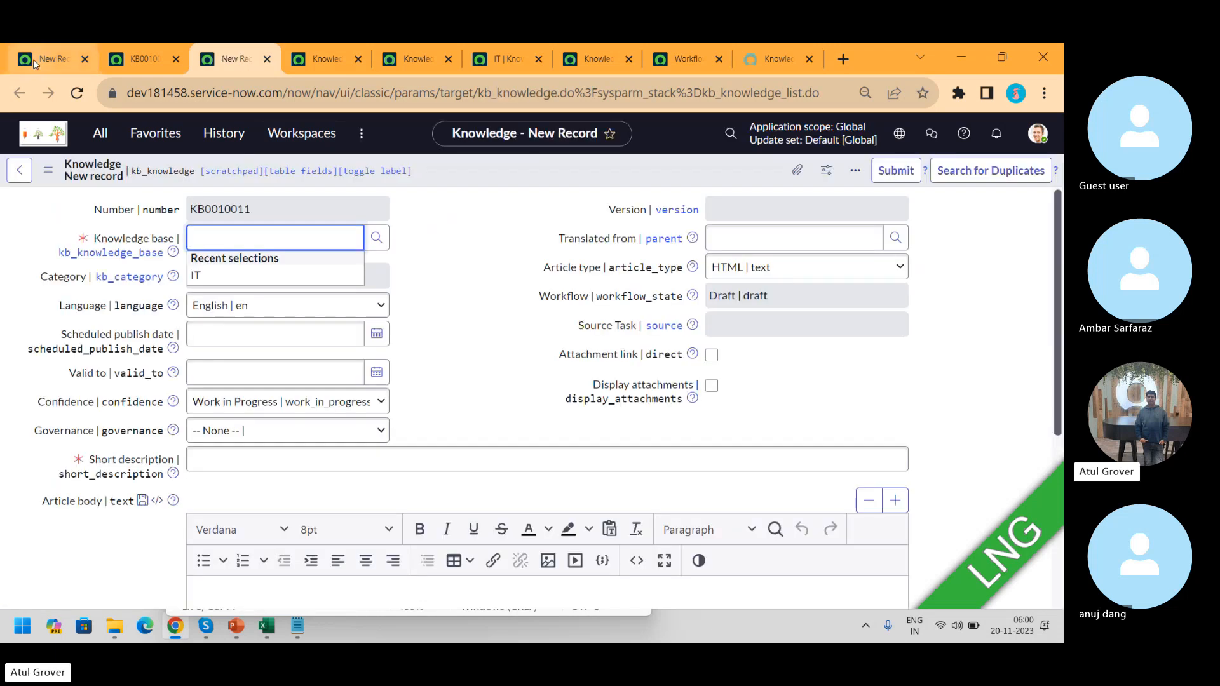
# - Save the new LNG - Learn N Grow knowledge base record and stay on its form
pyautogui.click(33, 59)
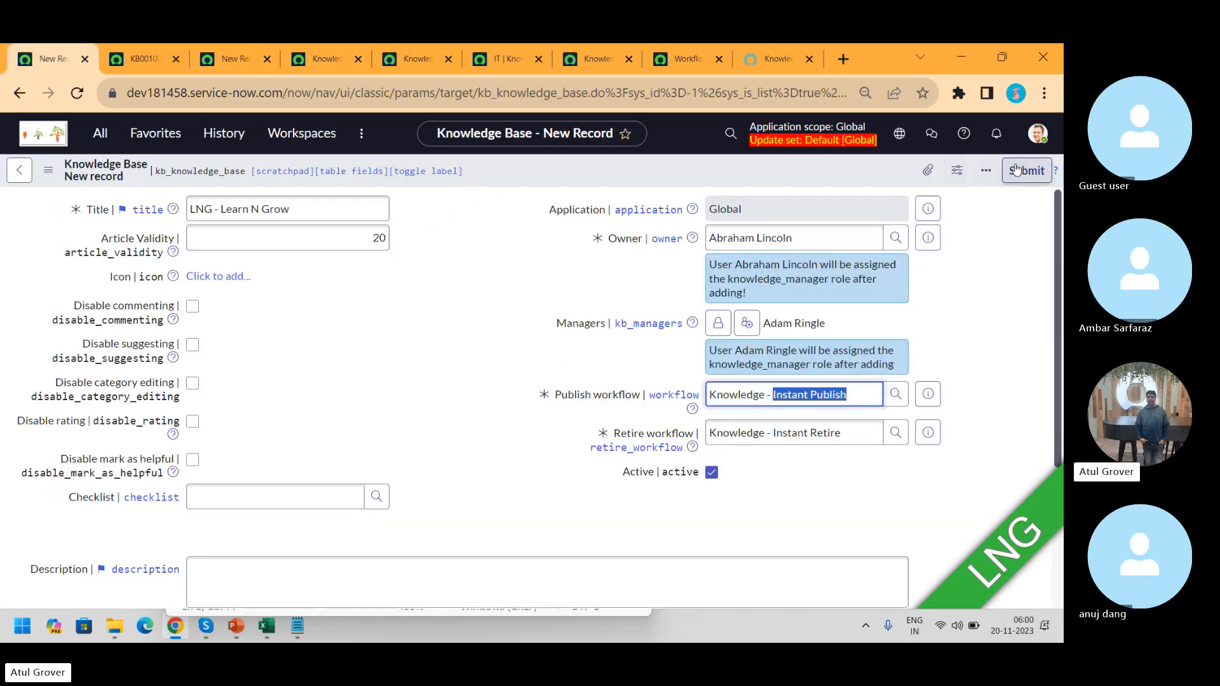
pyautogui.rightClick(838, 170)
pyautogui.click(865, 179)
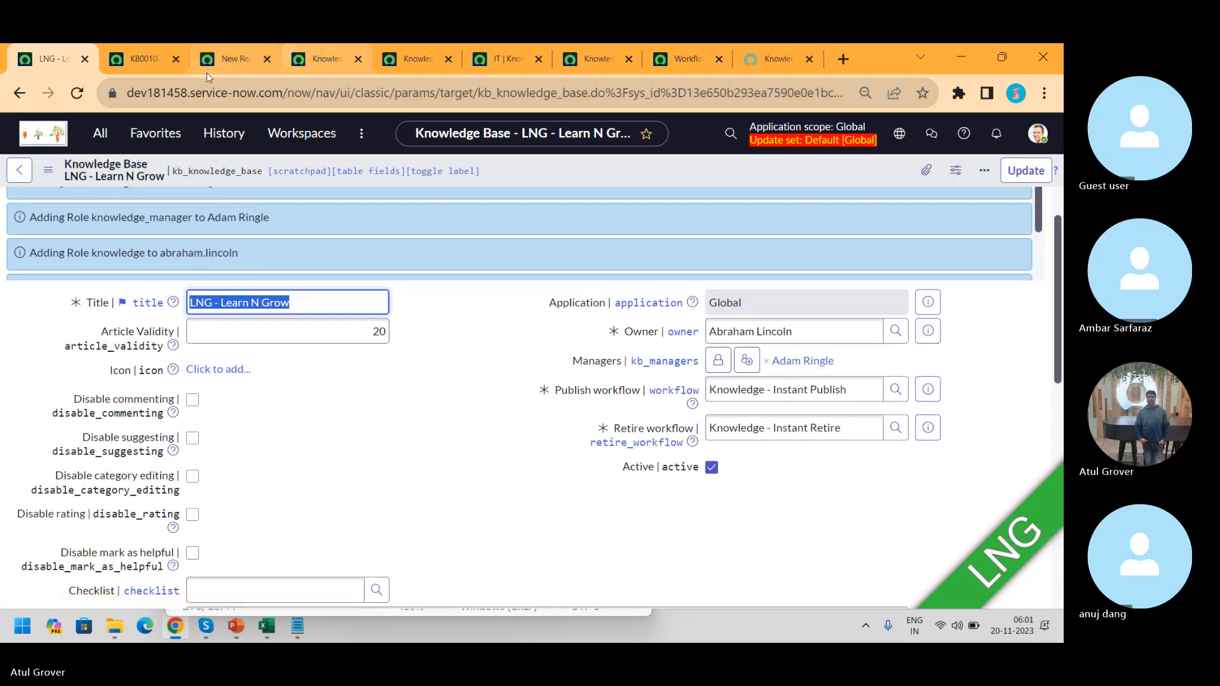
# - Reload the new article form and set its knowledge base to LNG - Learn N Grow
pyautogui.click(214, 66)
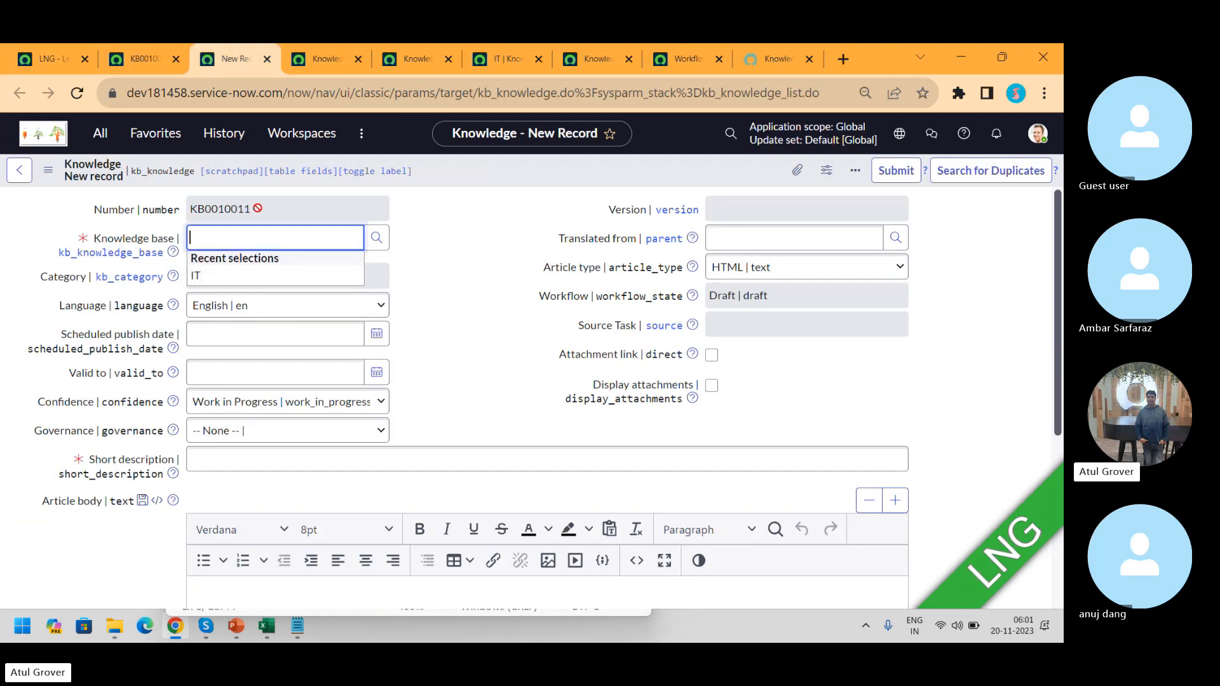
pyautogui.write('lea')
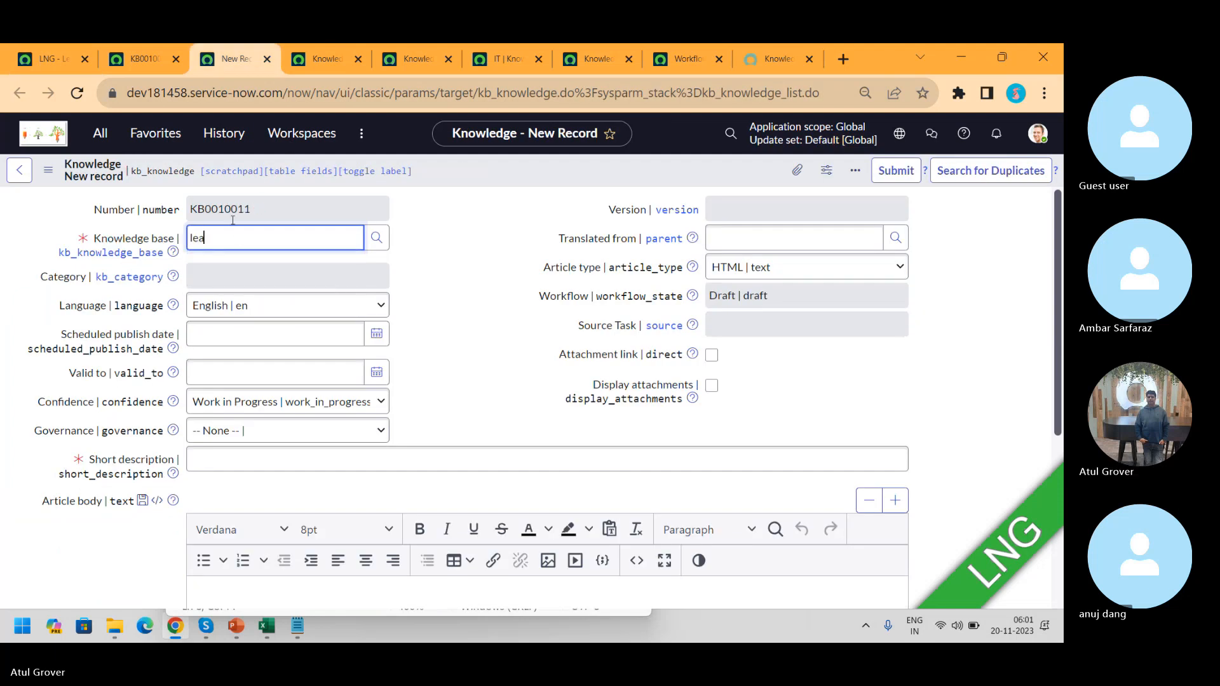
pyautogui.rightClick(465, 172)
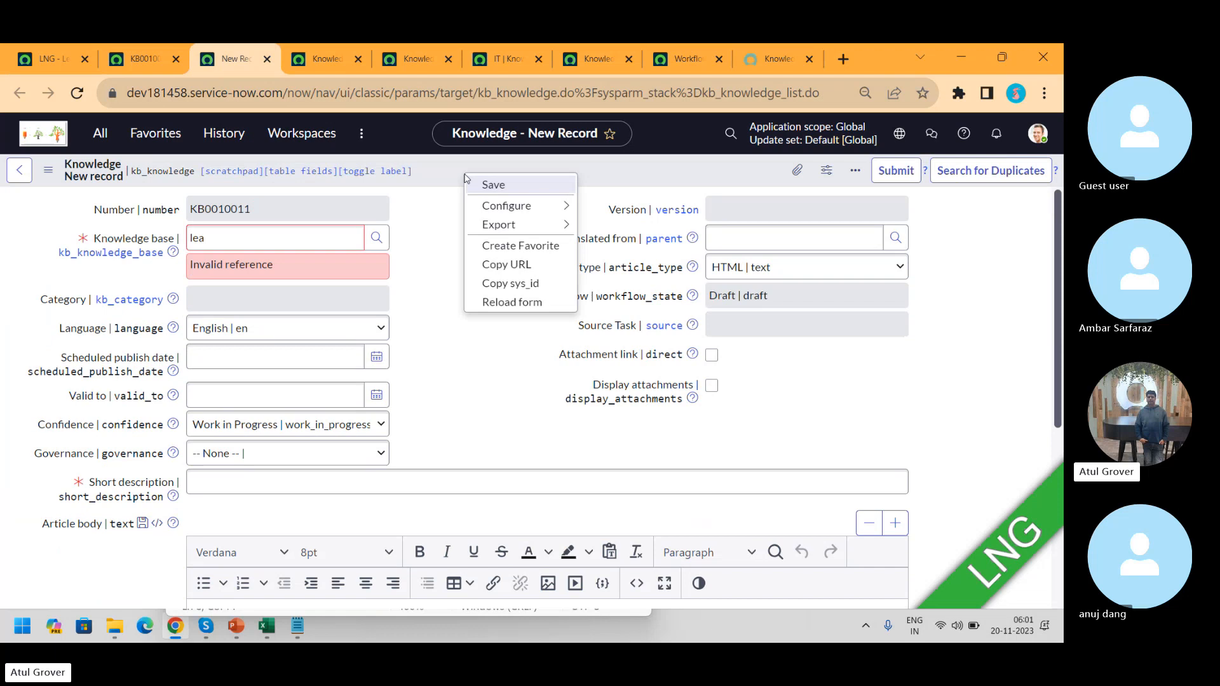
pyautogui.click(512, 303)
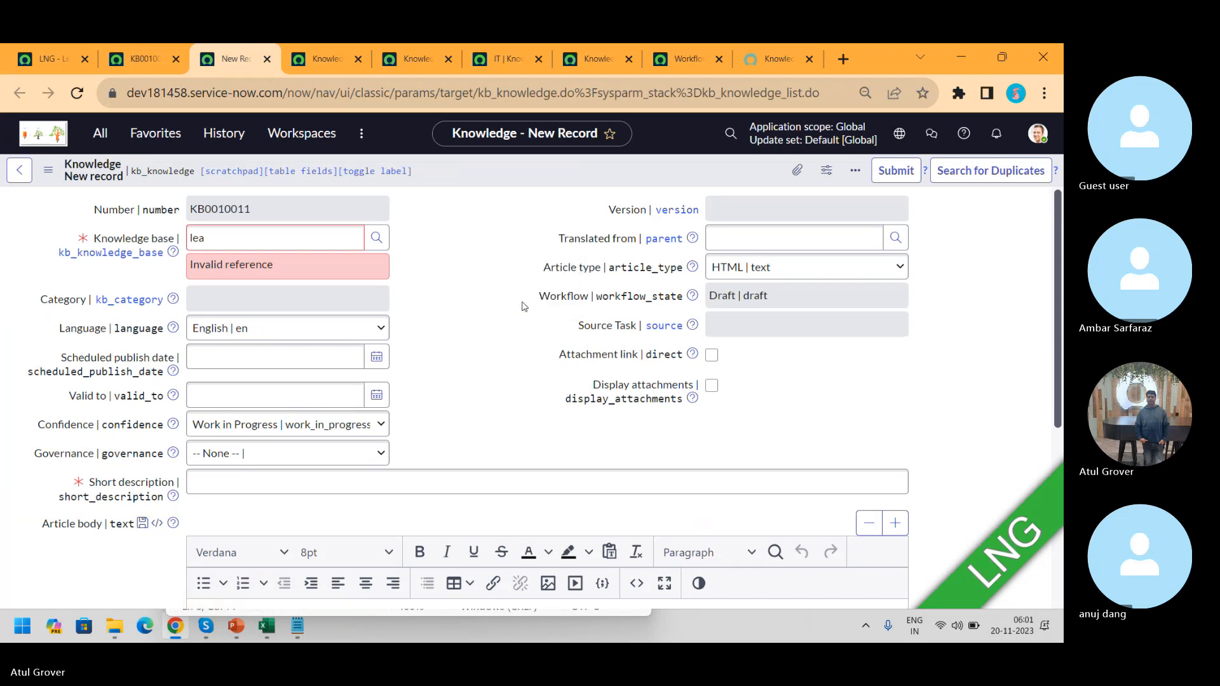
pyautogui.click(229, 248)
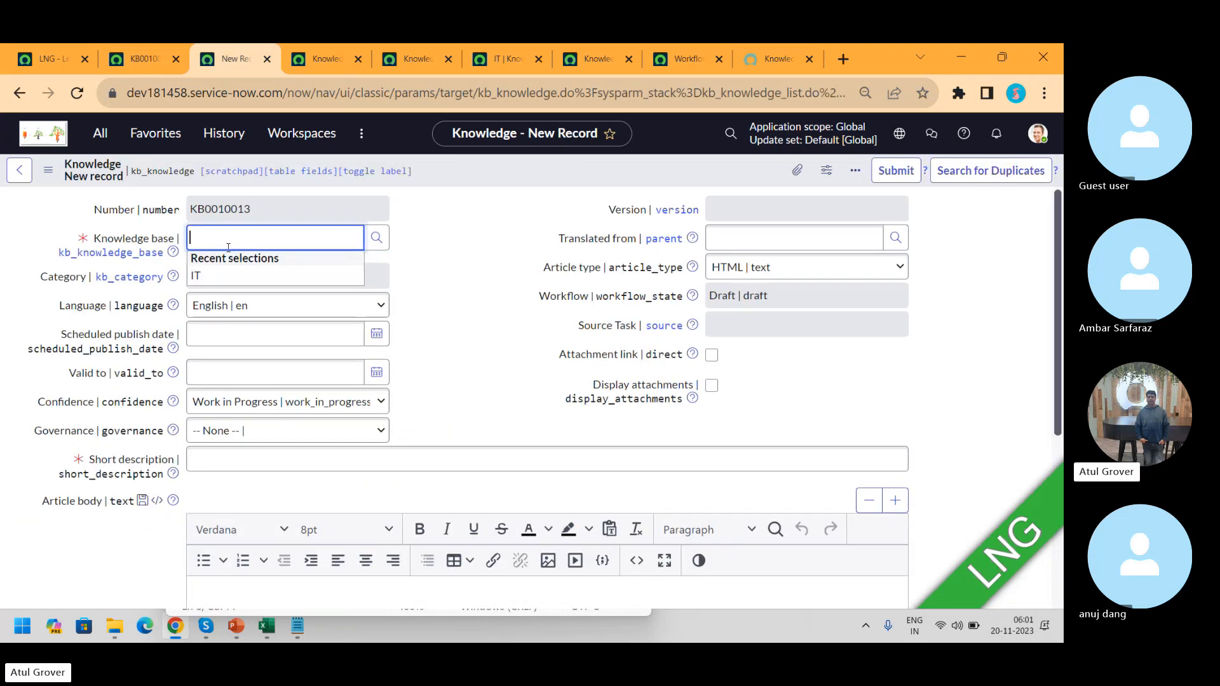
pyautogui.write('LNG')
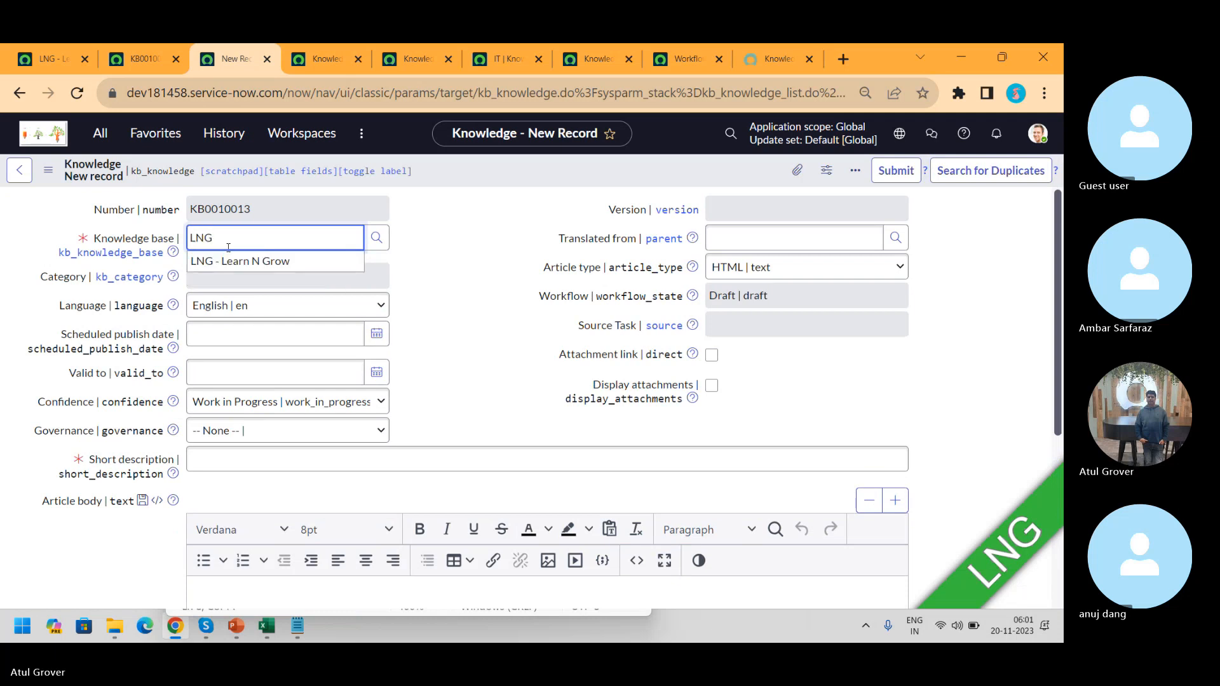
pyautogui.click(242, 263)
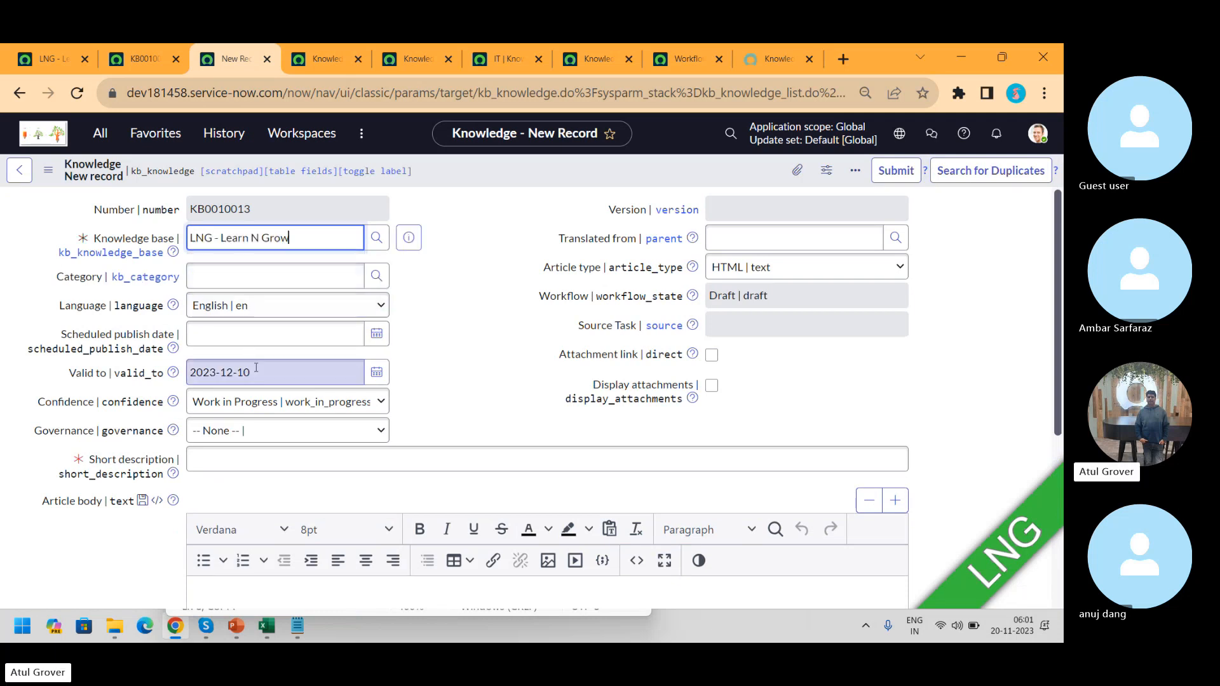
pyautogui.moveTo(254, 372); pyautogui.dragTo(164, 383)
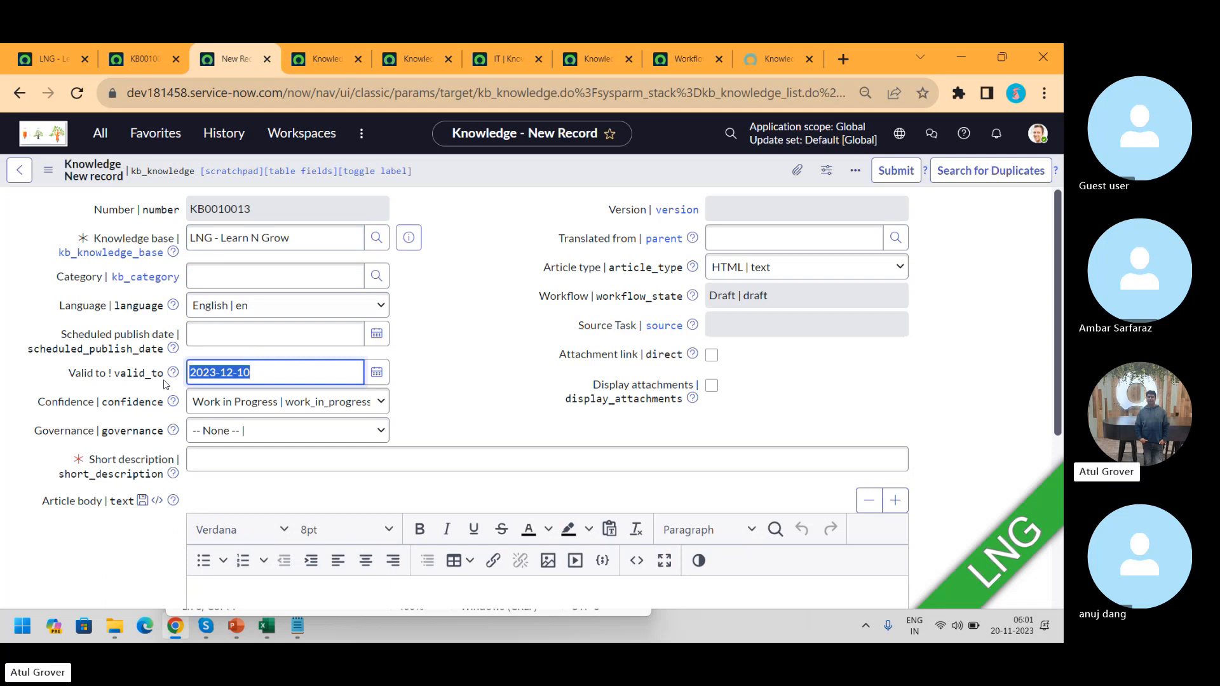
# - Create the category Admin with the subcategory Techno Funcational and assign that subcategory to the article
pyautogui.click(234, 273)
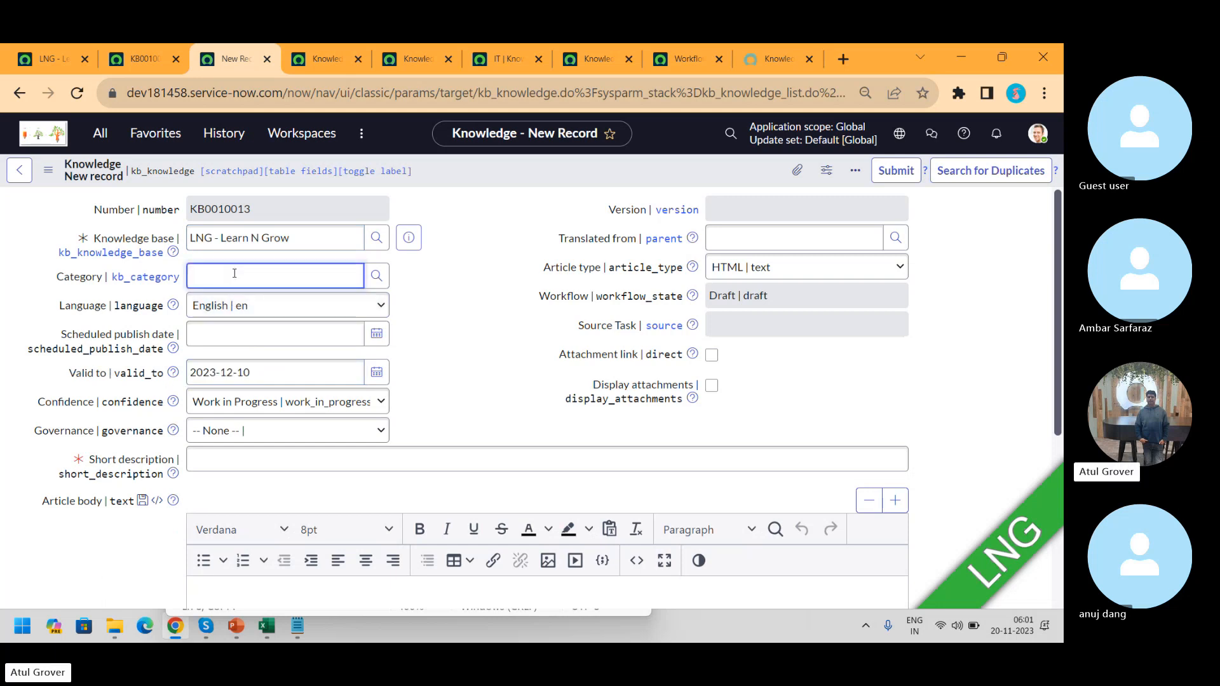
pyautogui.click(374, 278)
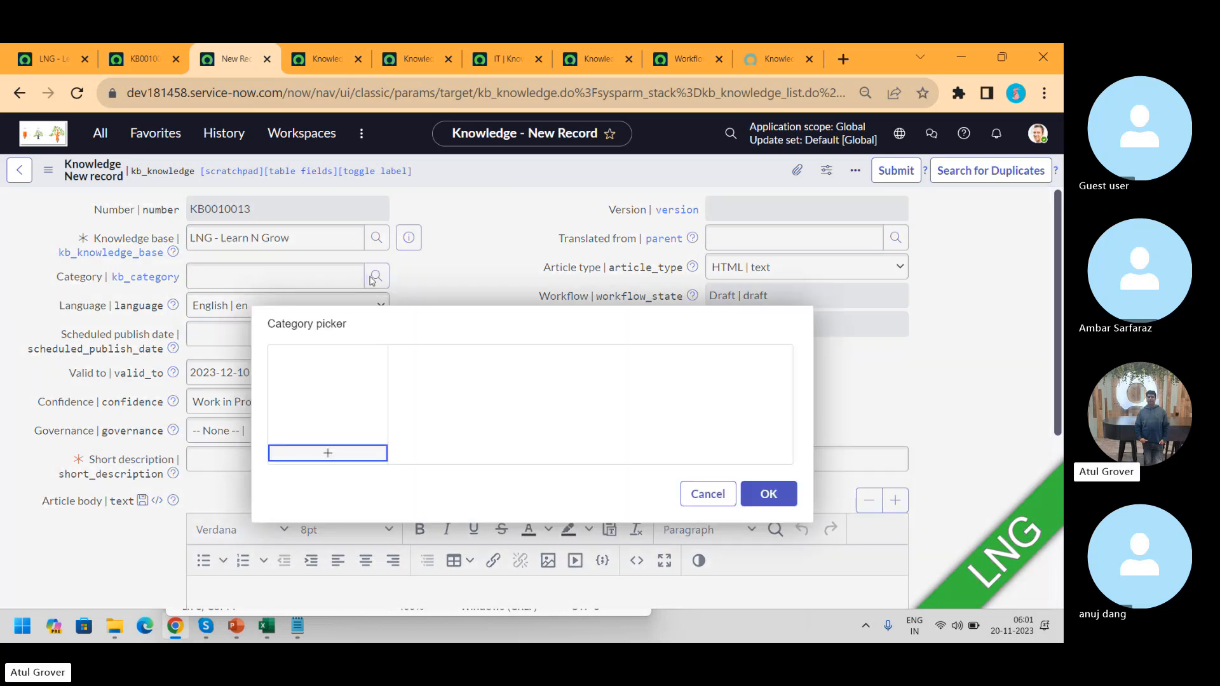
pyautogui.click(329, 456)
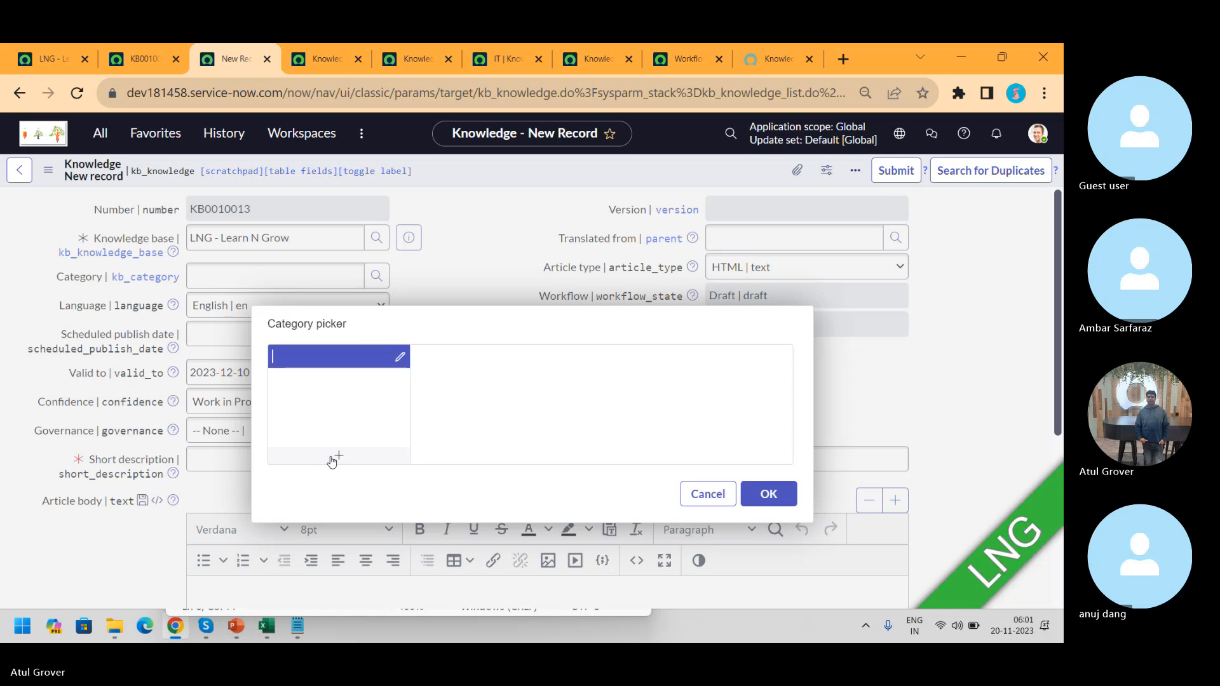
pyautogui.write('Admin')
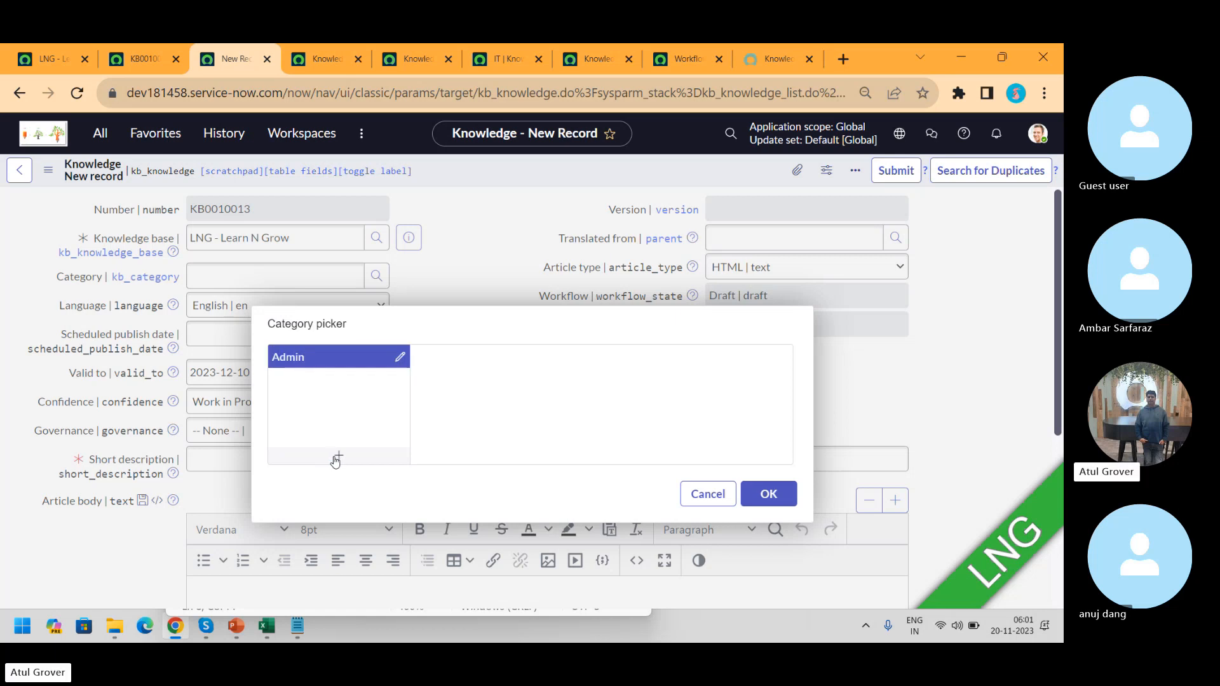
pyautogui.press('Return')
pyautogui.click(449, 462)
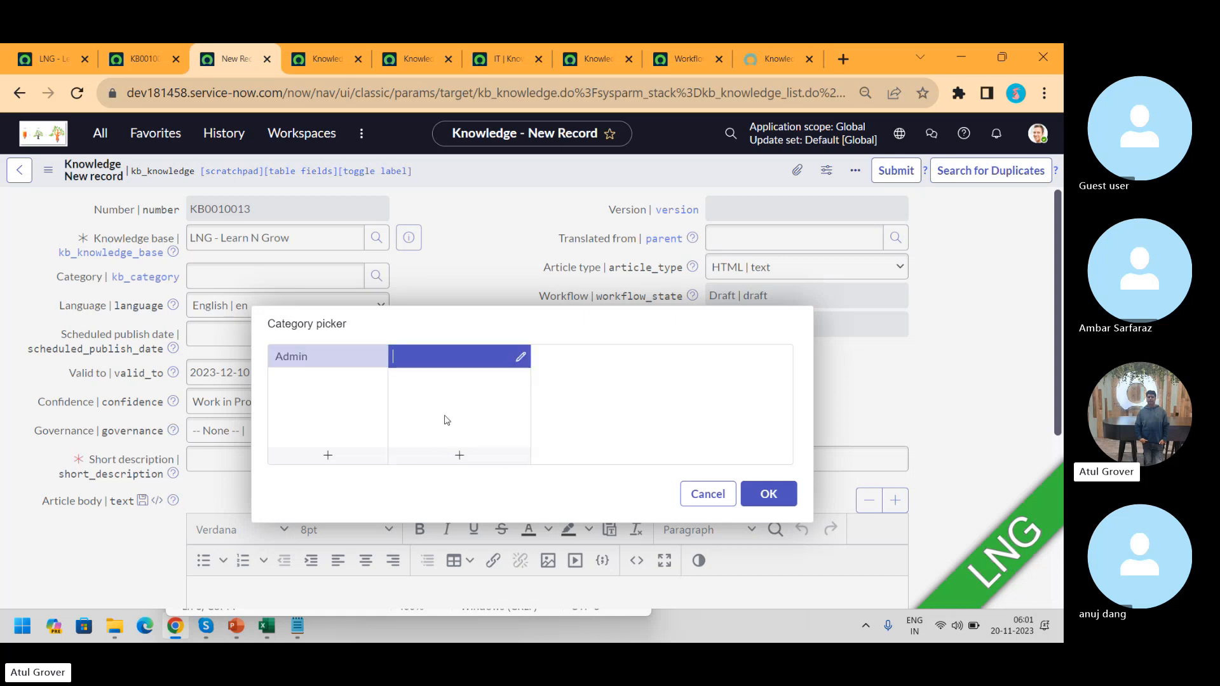
pyautogui.write('Tec')
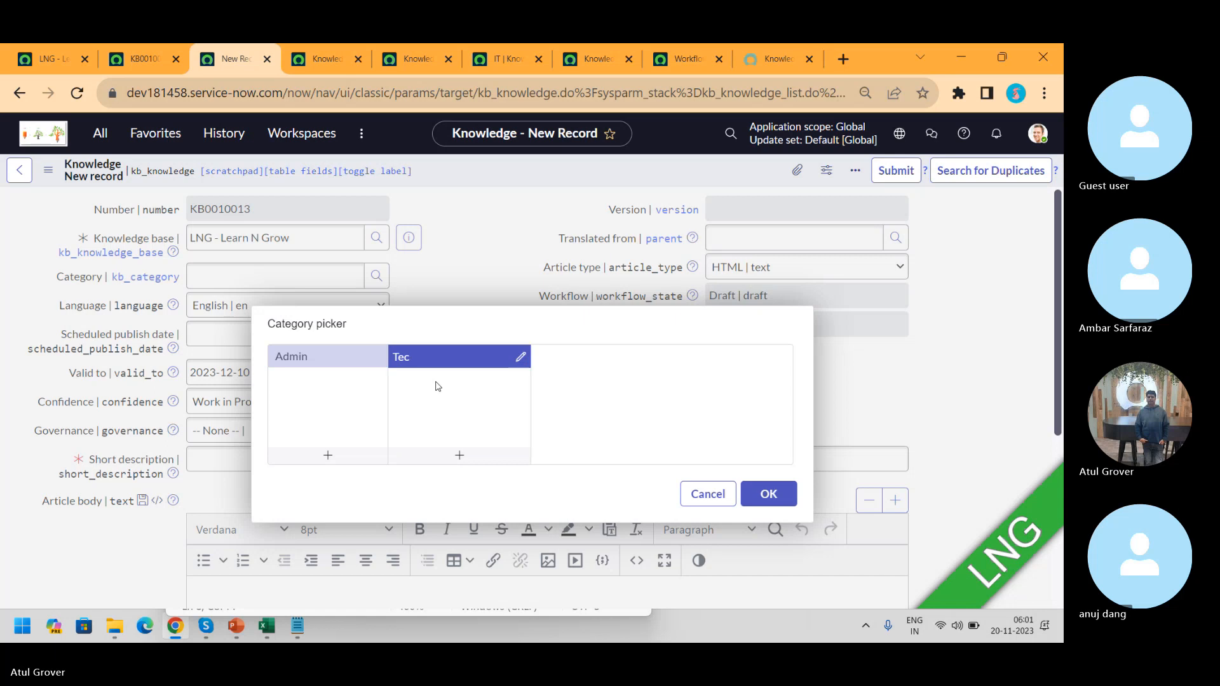
pyautogui.write('hno Funcational')
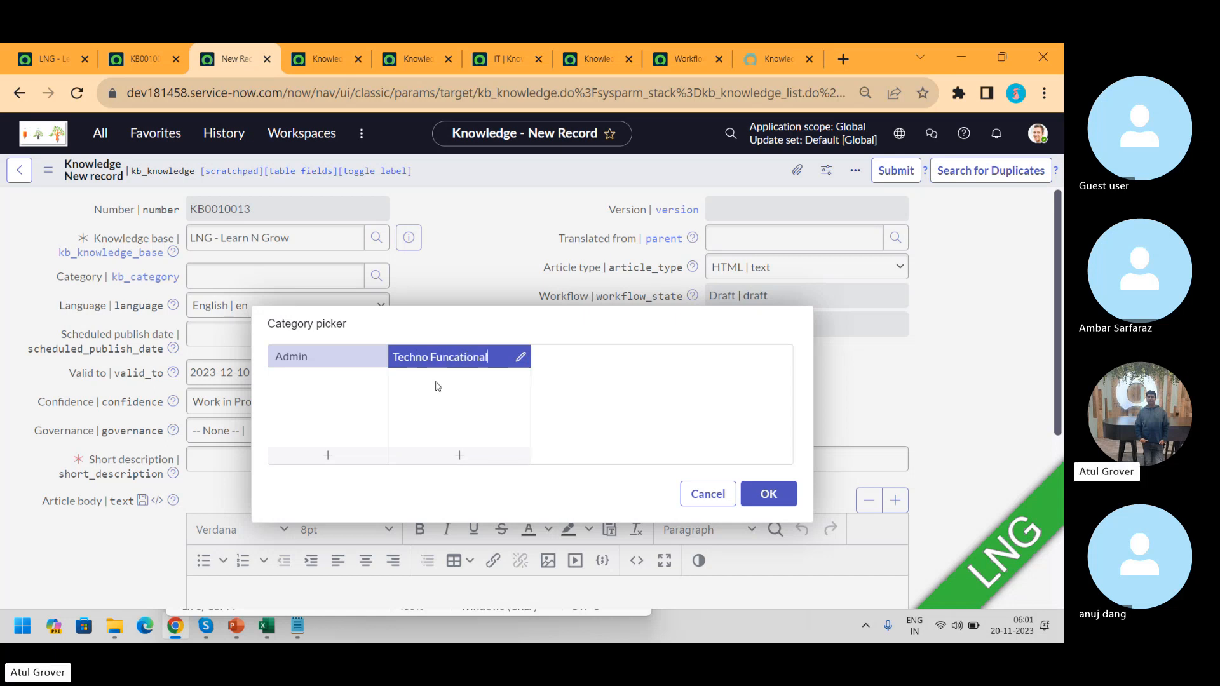
pyautogui.click(775, 494)
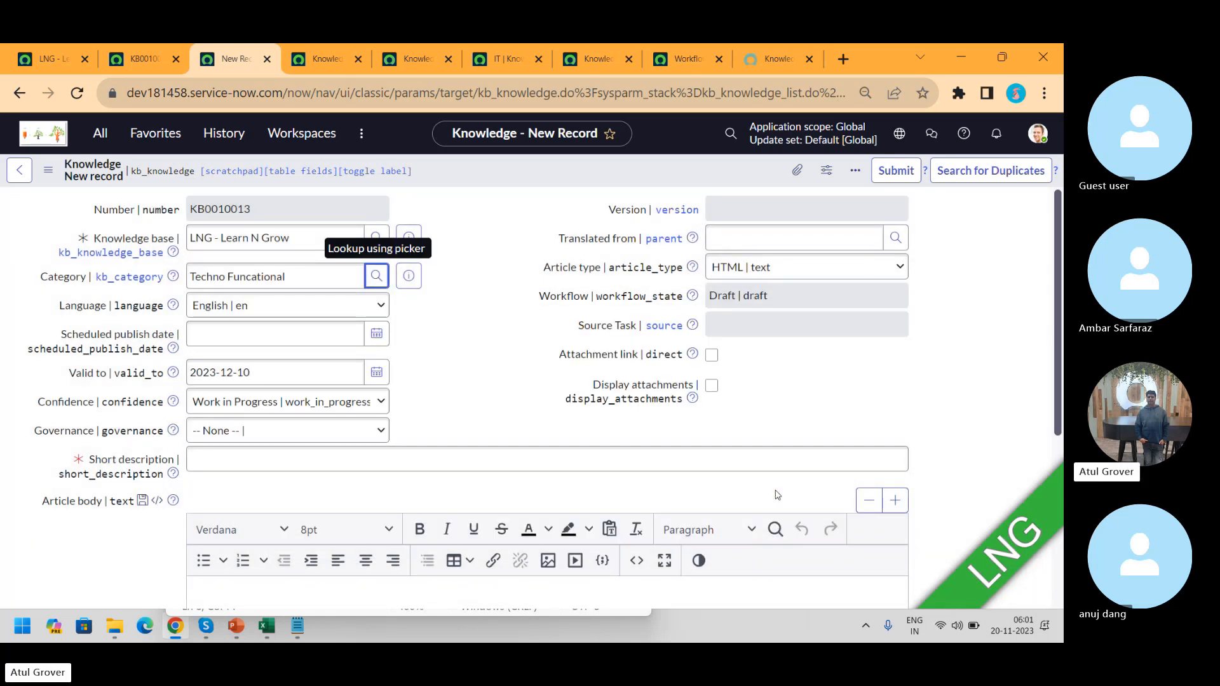
# - Save and publish the article with the short description "LNG TRaining"
pyautogui.click(449, 462)
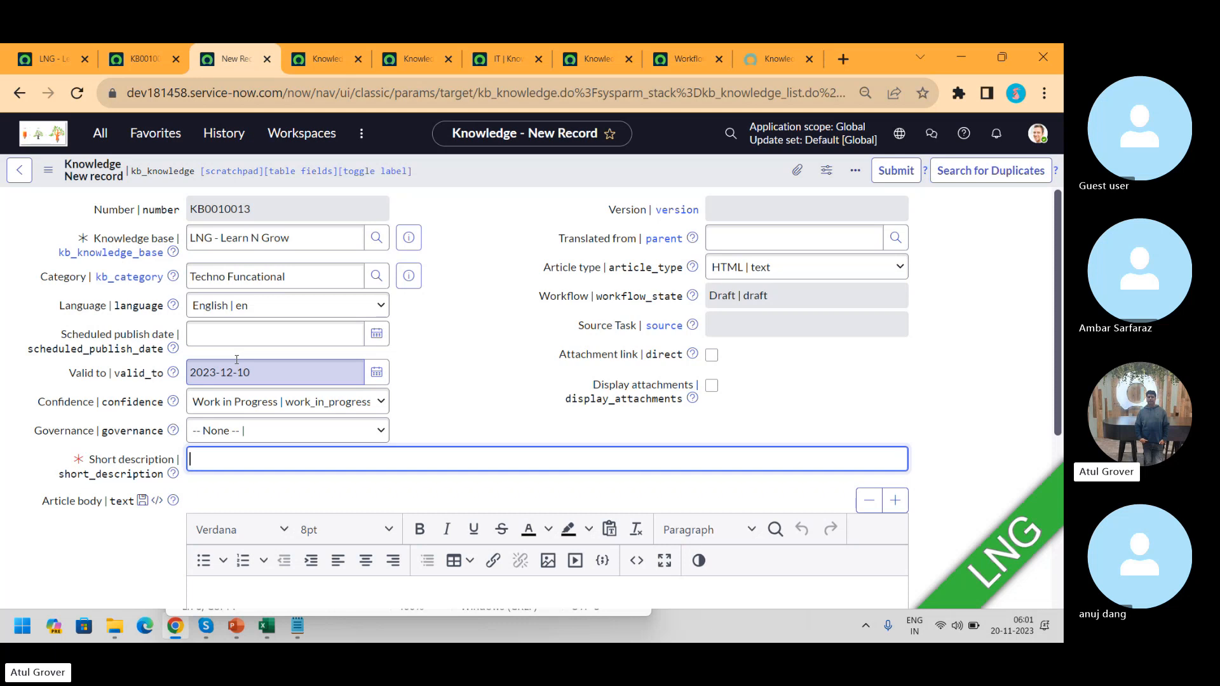
pyautogui.write('LNG TRaining')
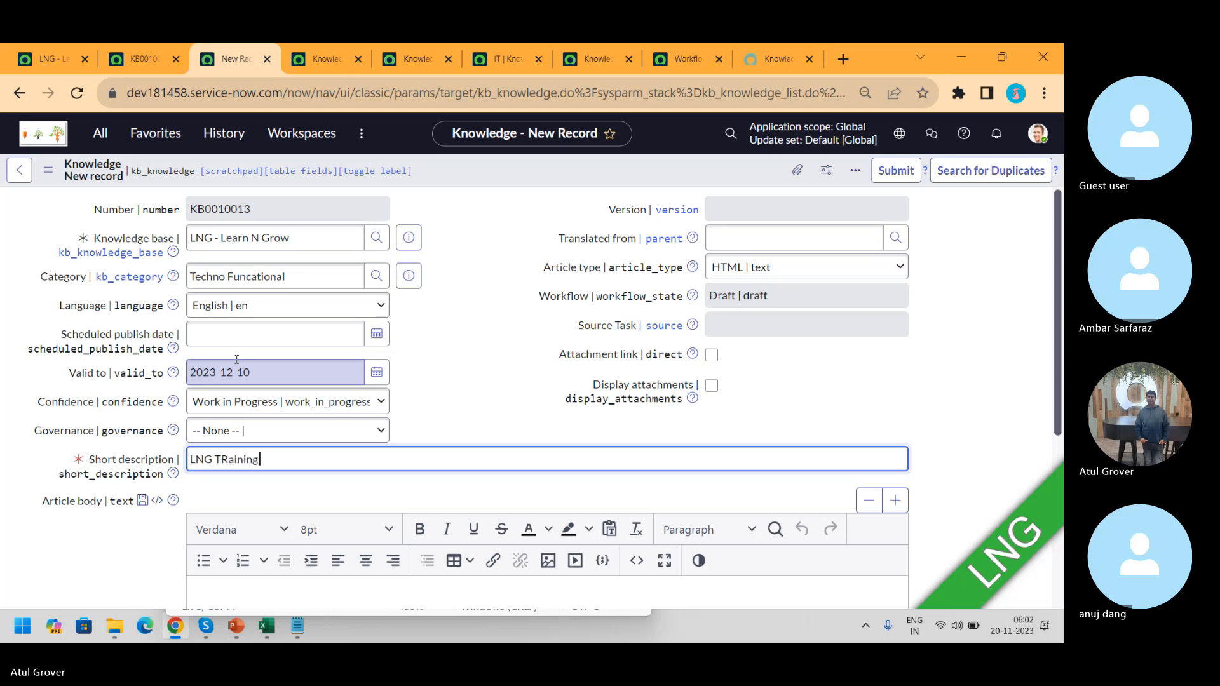
pyautogui.rightClick(683, 170)
pyautogui.click(701, 180)
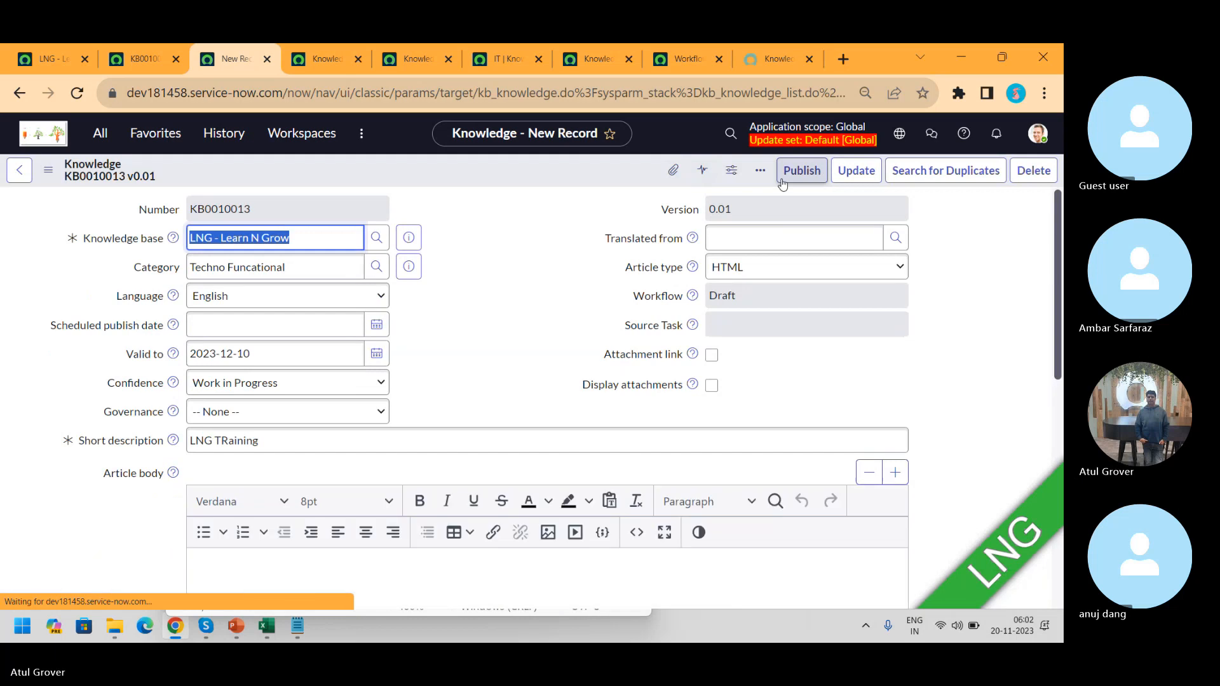
pyautogui.click(783, 181)
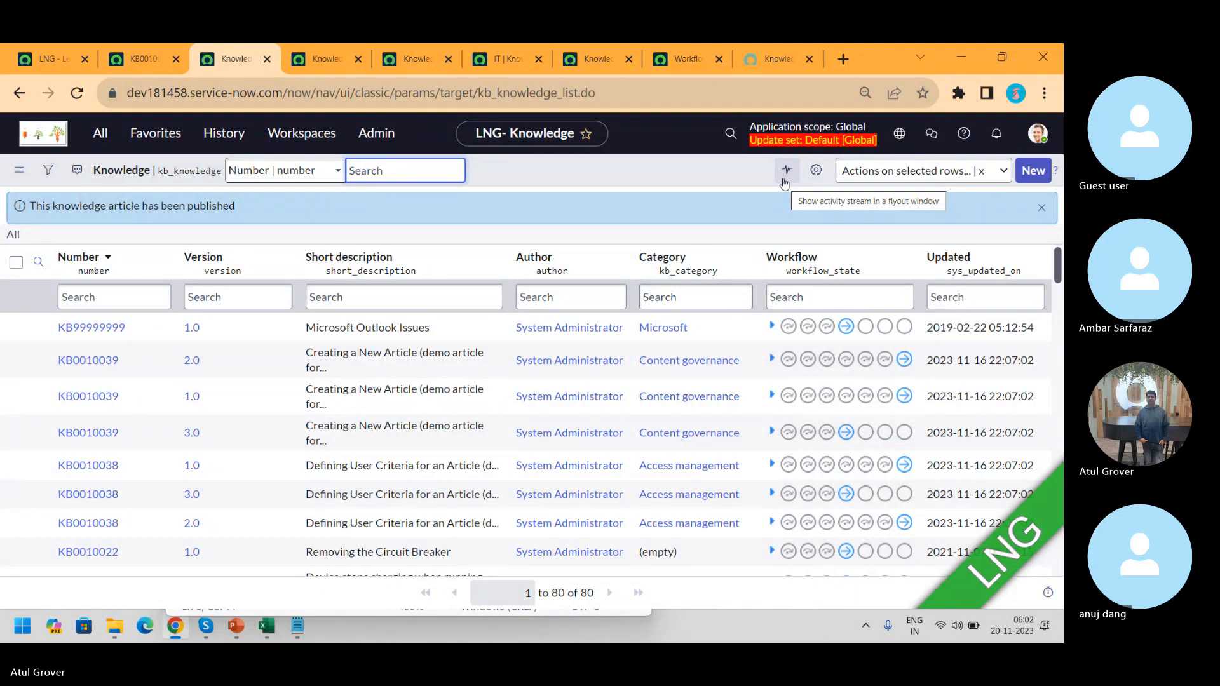
# - Review the related lists of the LNG - Learn N Grow knowledge base and the approvals of the retired article KB0010009
pyautogui.click(26, 51)
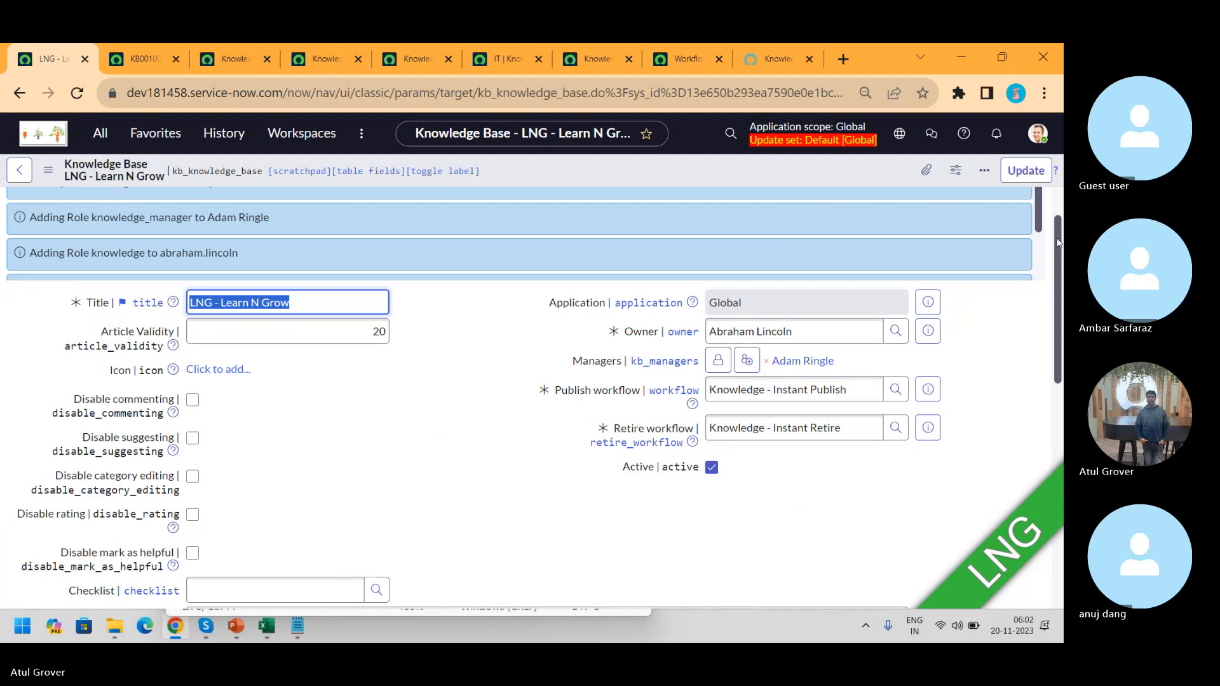
pyautogui.moveTo(1057, 243); pyautogui.dragTo(1061, 436)
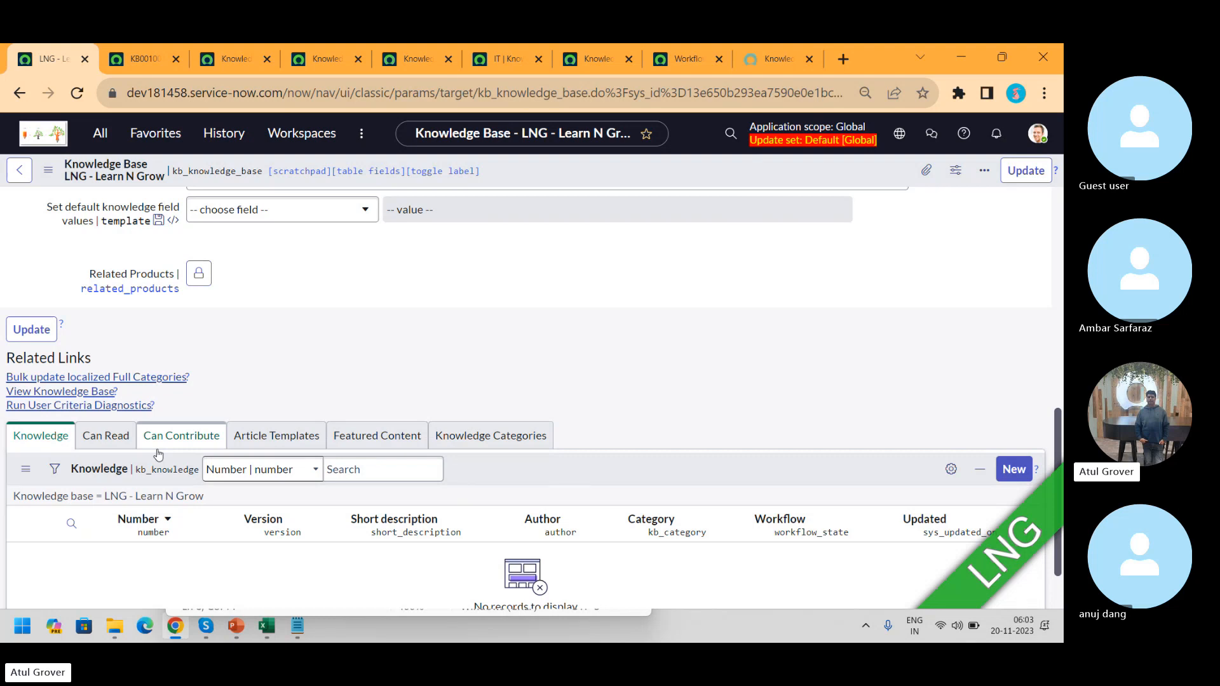
pyautogui.click(142, 57)
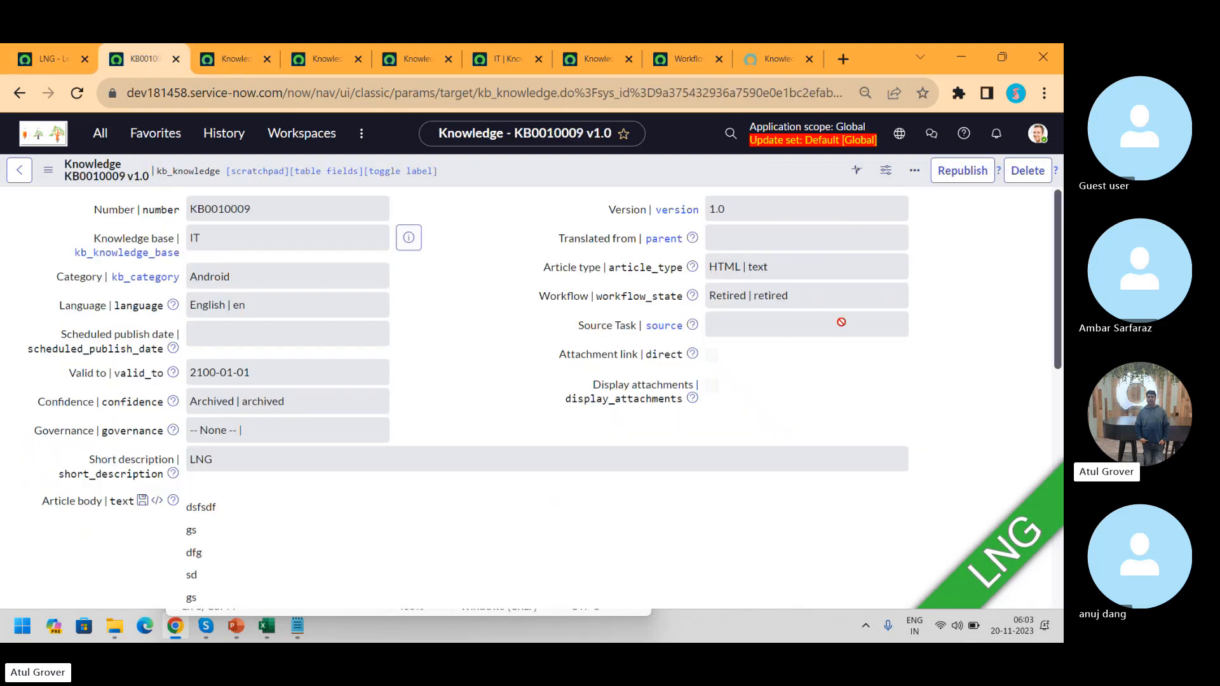
pyautogui.scroll(-10, 1039, 376)
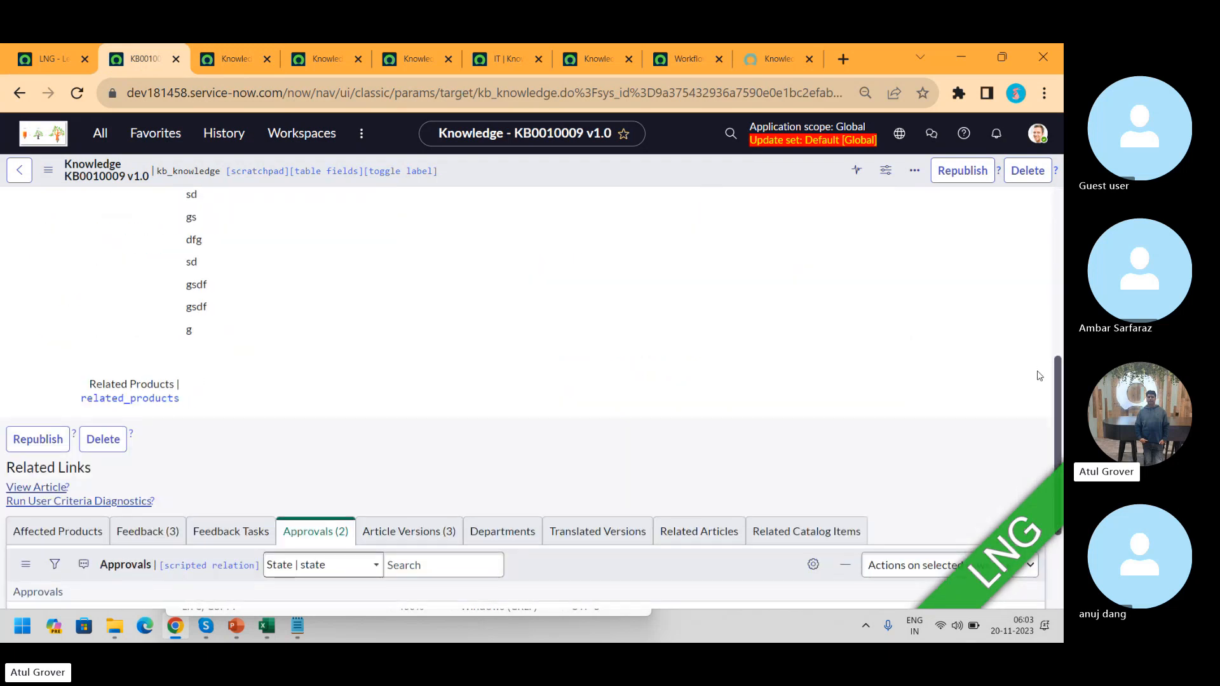
pyautogui.scroll(-3, 1039, 375)
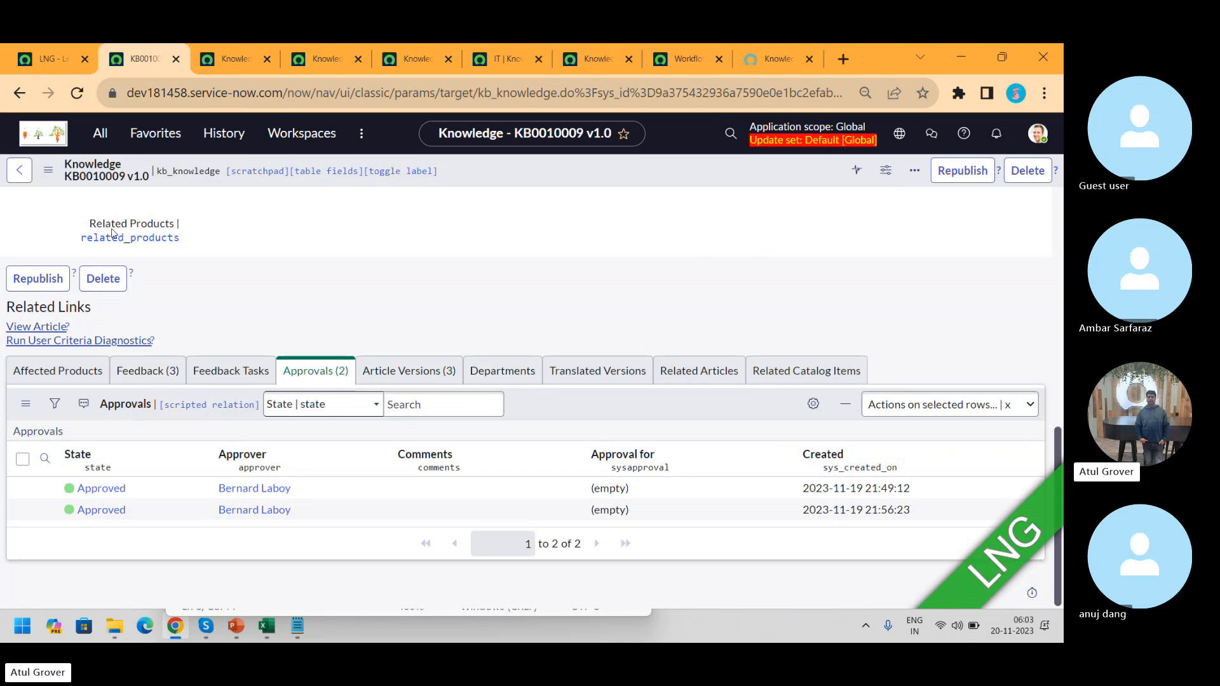
pyautogui.click(35, 70)
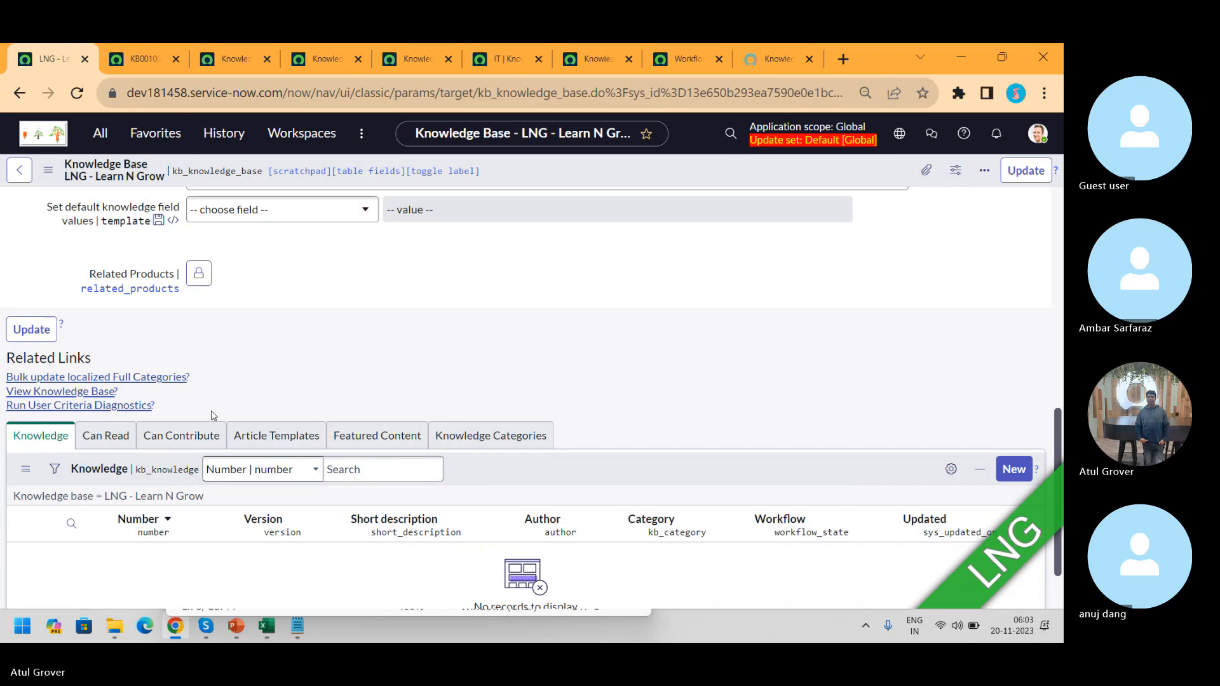
pyautogui.hotkey('alt', 'Tab')
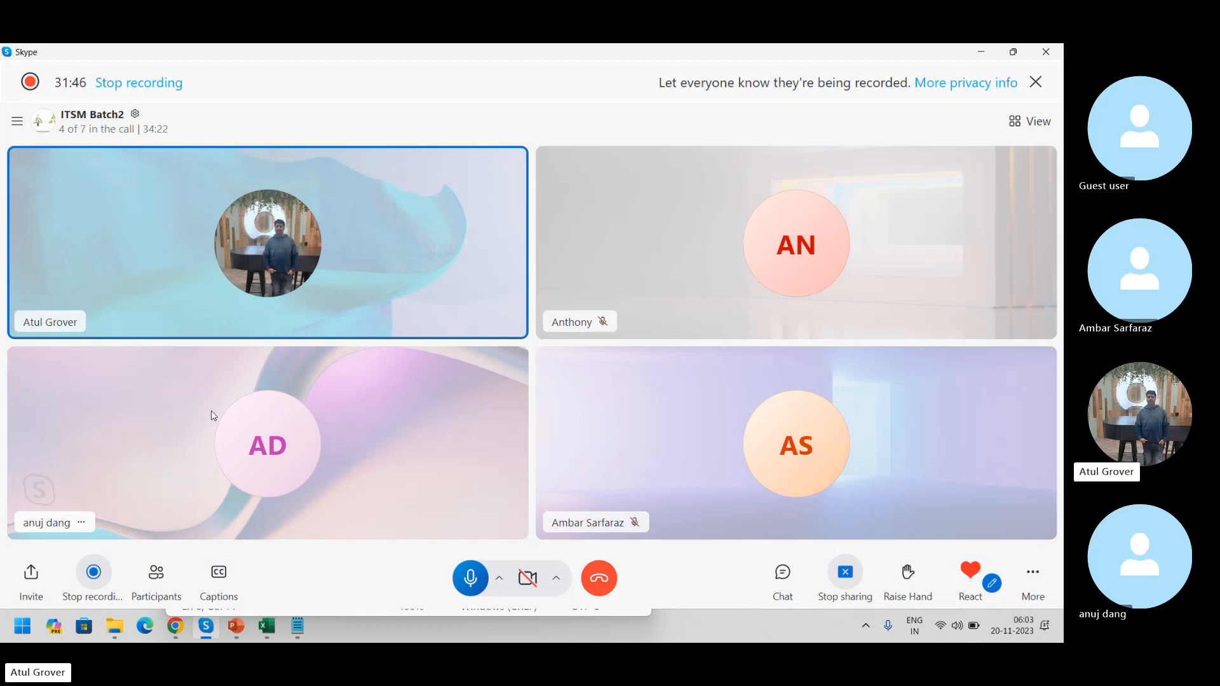
pyautogui.hotkey('alt', 'Tab')
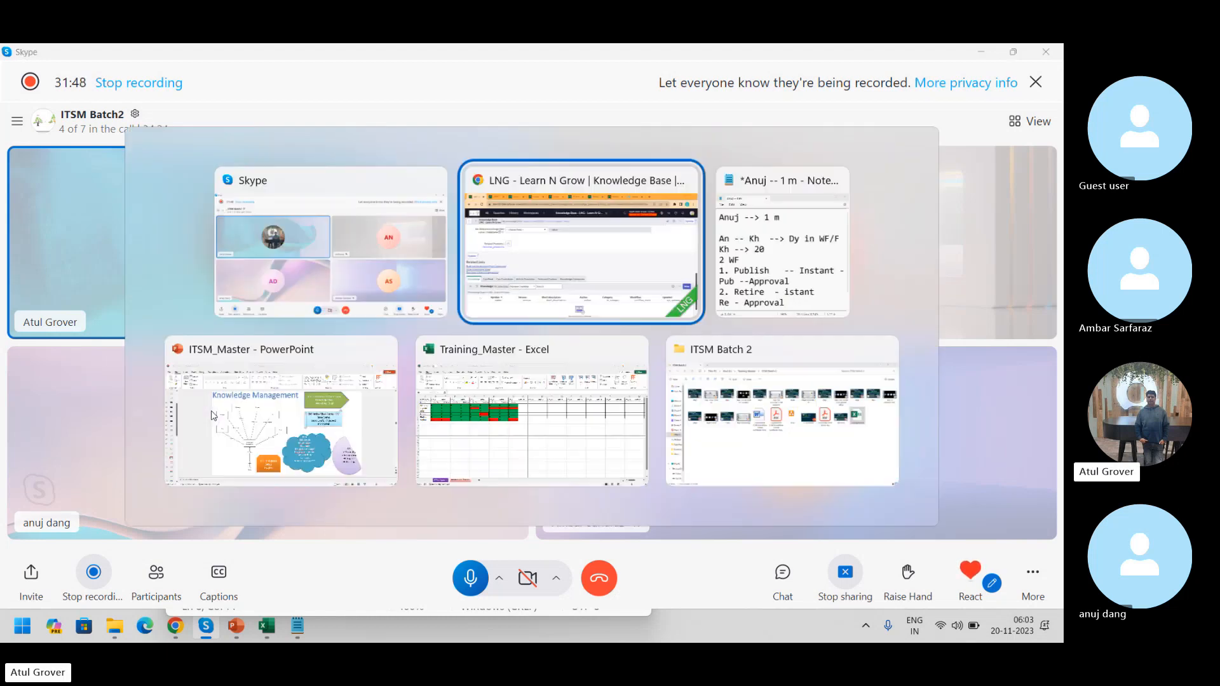
# - Open the Can Read list of the LNG - Learn N Grow knowledge base for editing and browse the available user criteria
pyautogui.click(104, 435)
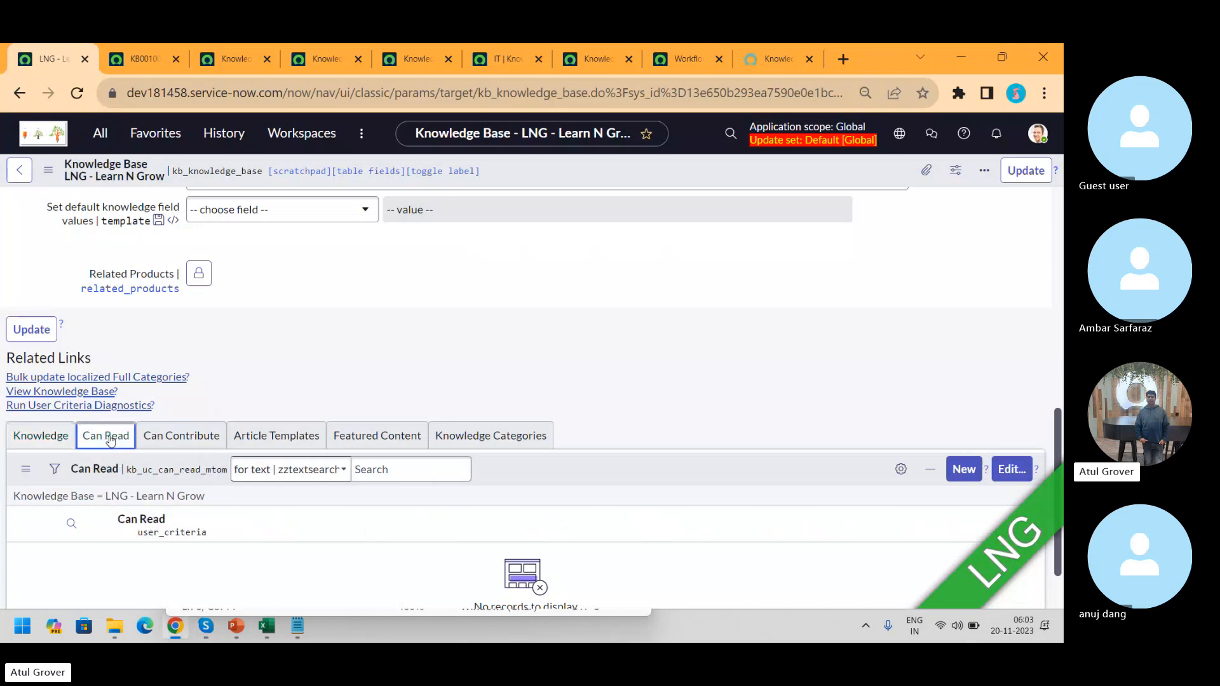
pyautogui.click(1006, 478)
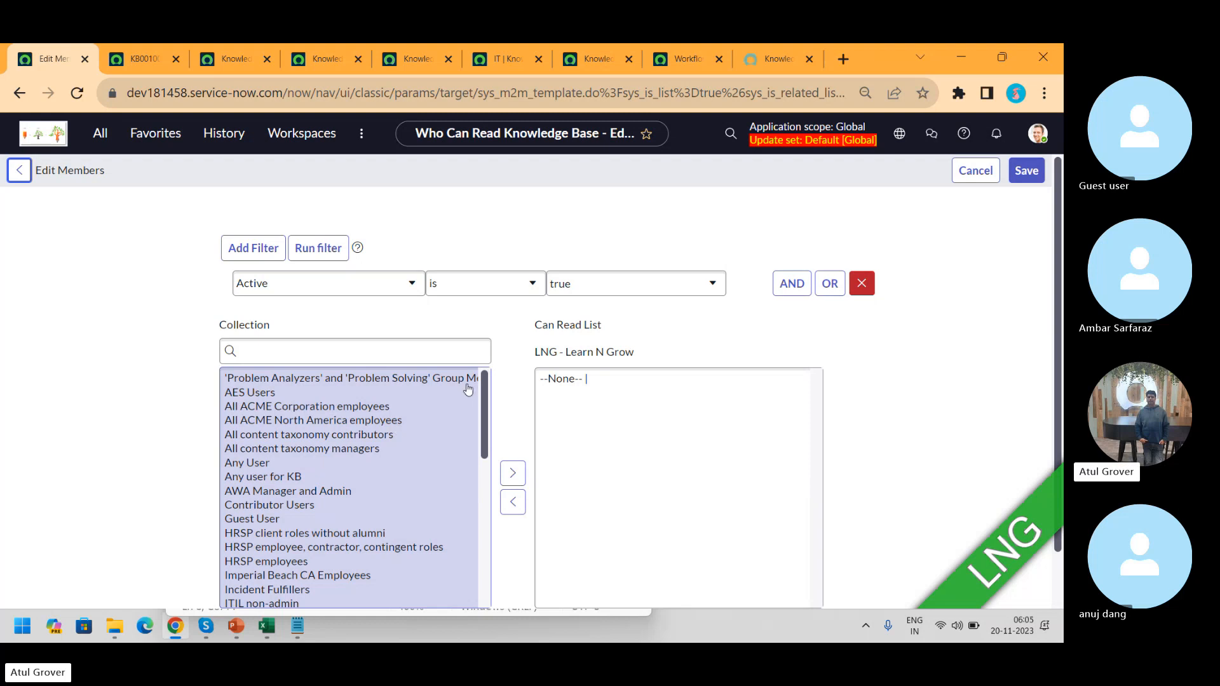
pyautogui.moveTo(482, 393); pyautogui.dragTo(476, 438)
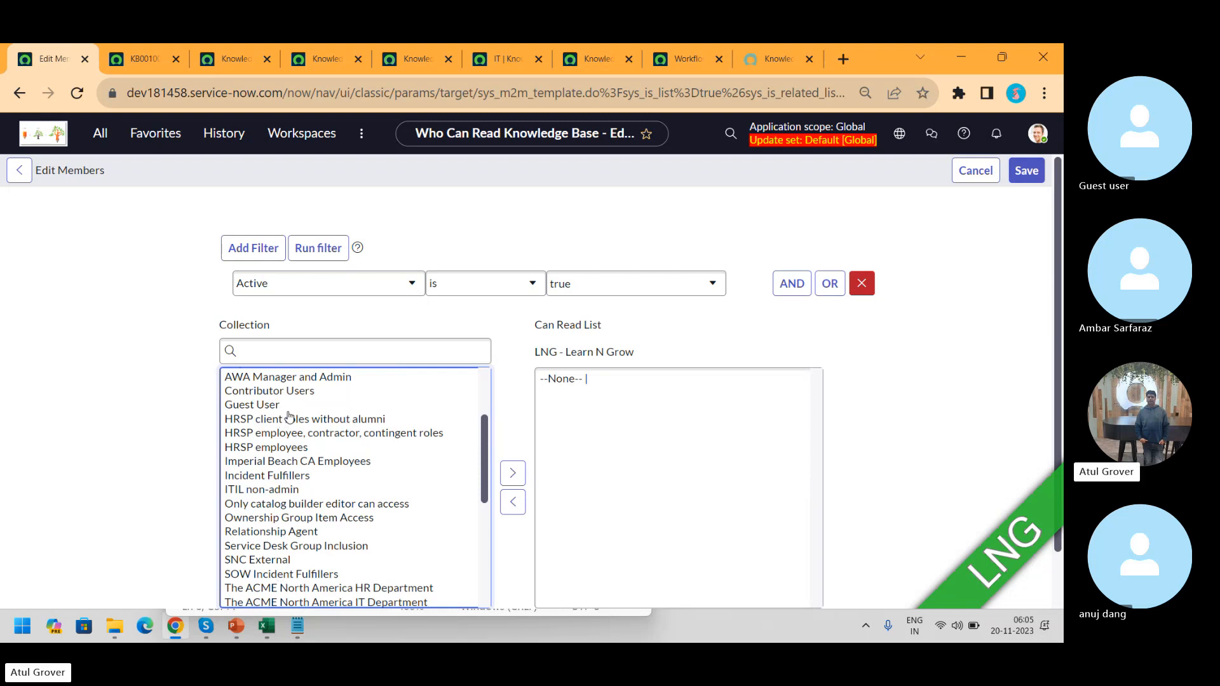
# - Find the User Criteria module under Knowledge administration and open its record list in a separate browser tab
pyautogui.click(103, 138)
pyautogui.write('user')
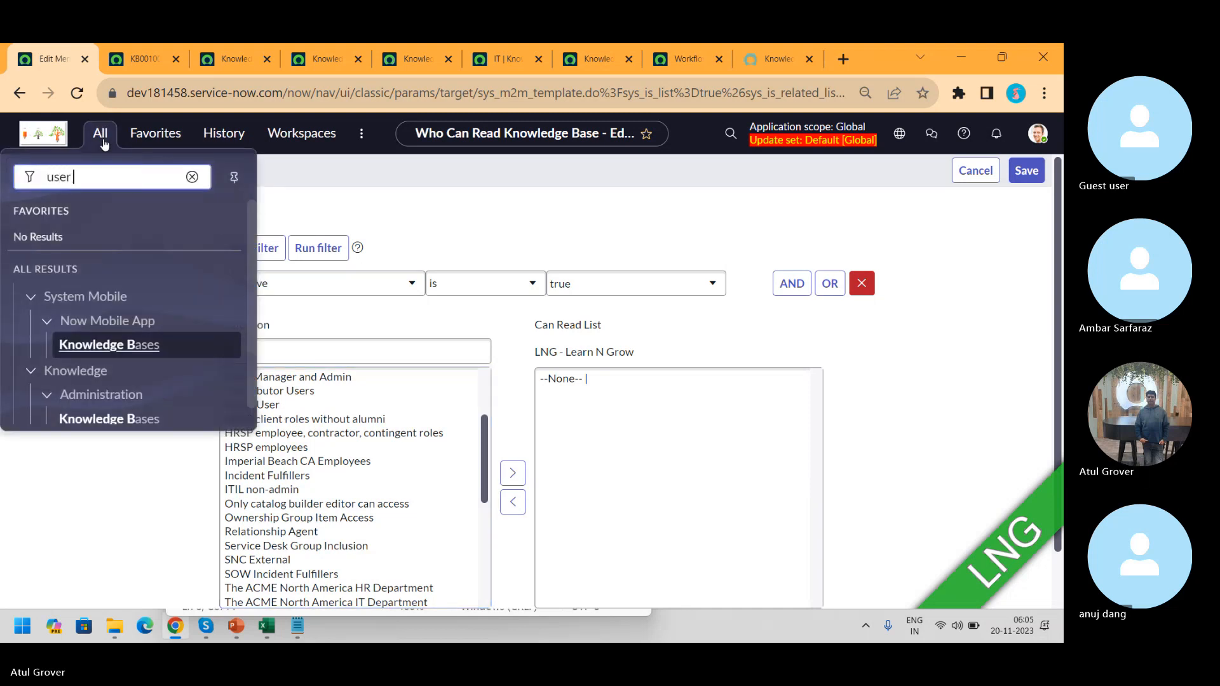
pyautogui.write(' c')
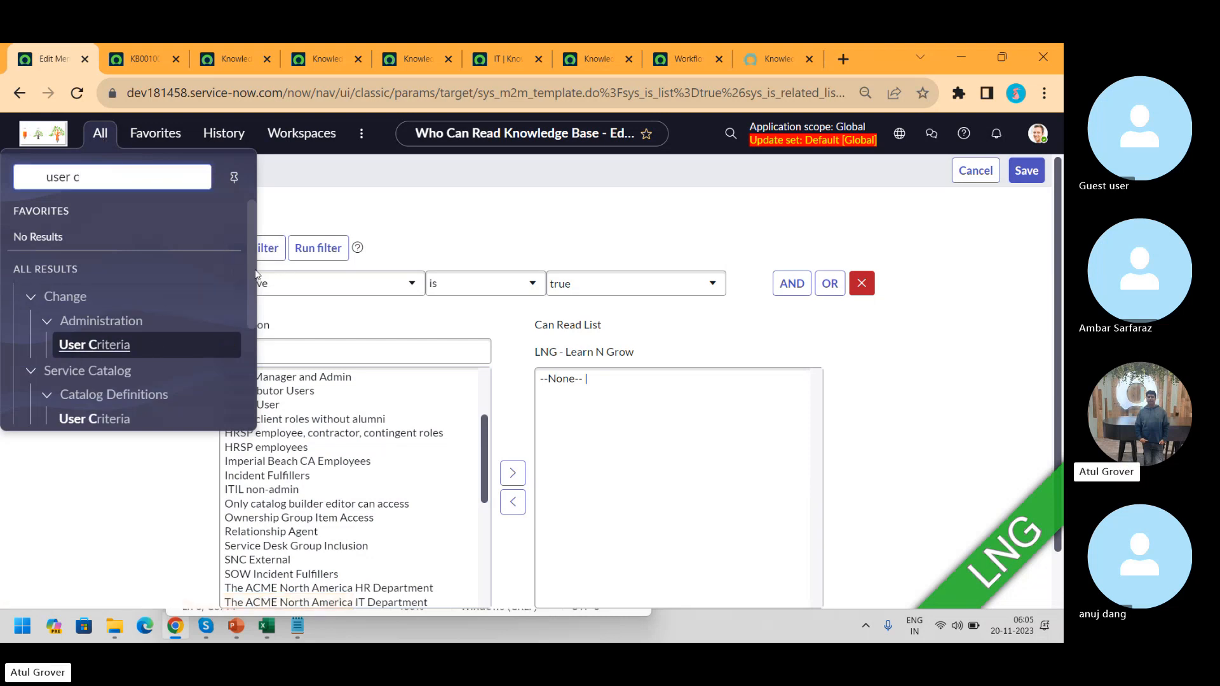
pyautogui.moveTo(253, 275); pyautogui.dragTo(248, 376)
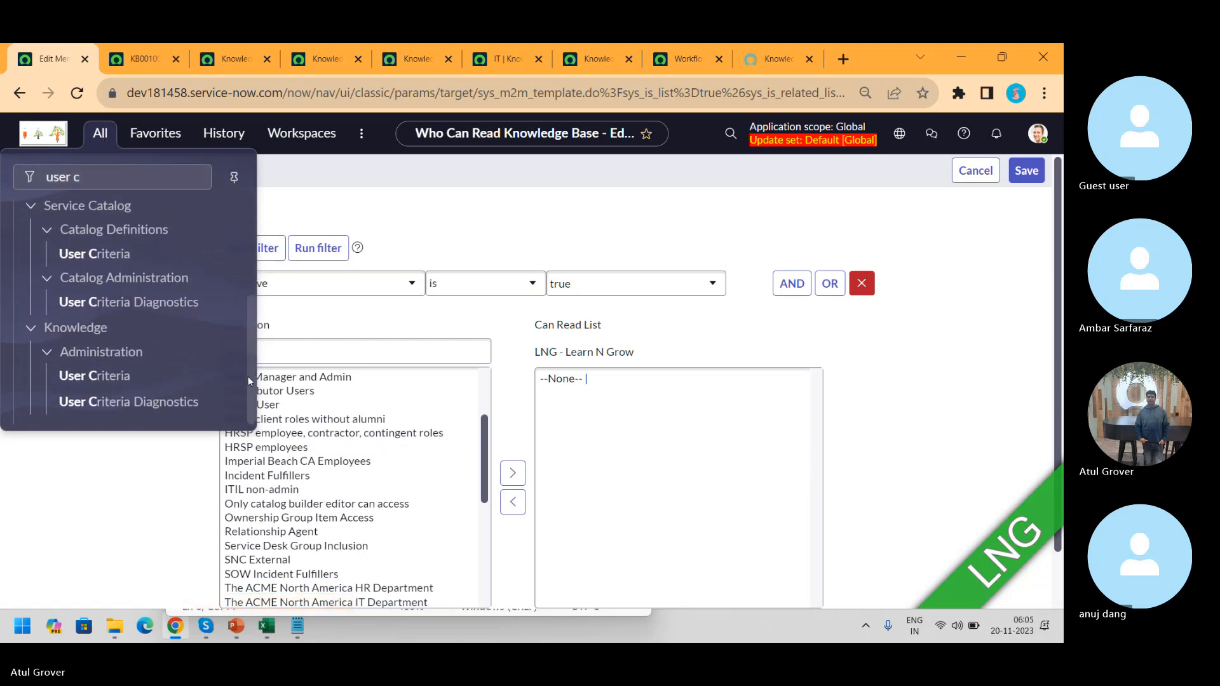
pyautogui.middleClick(72, 379)
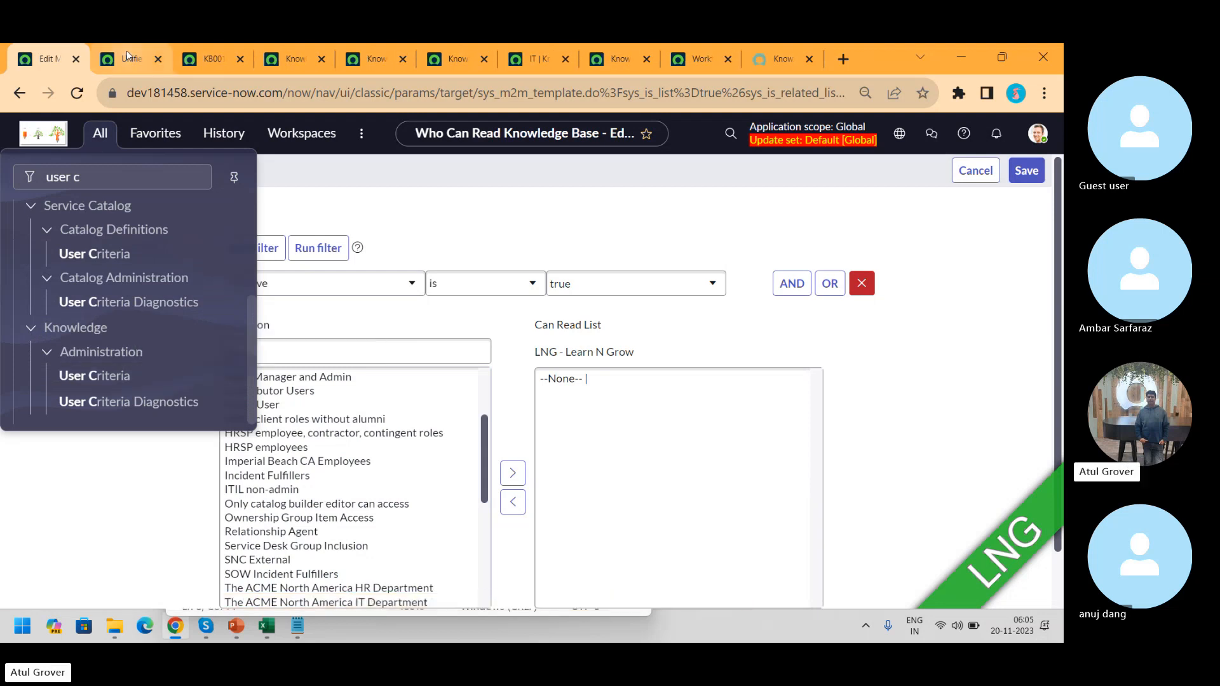
pyautogui.click(127, 57)
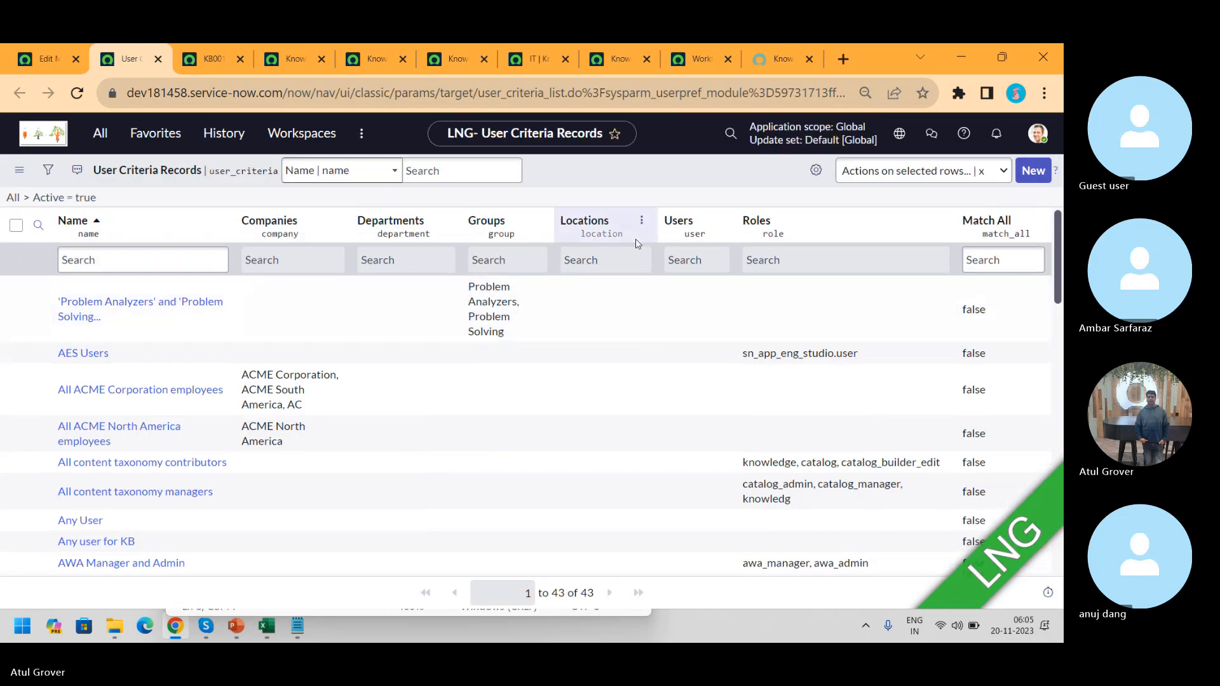
# - Start a new user criteria record and name it Batch2 ITSM
pyautogui.click(1030, 173)
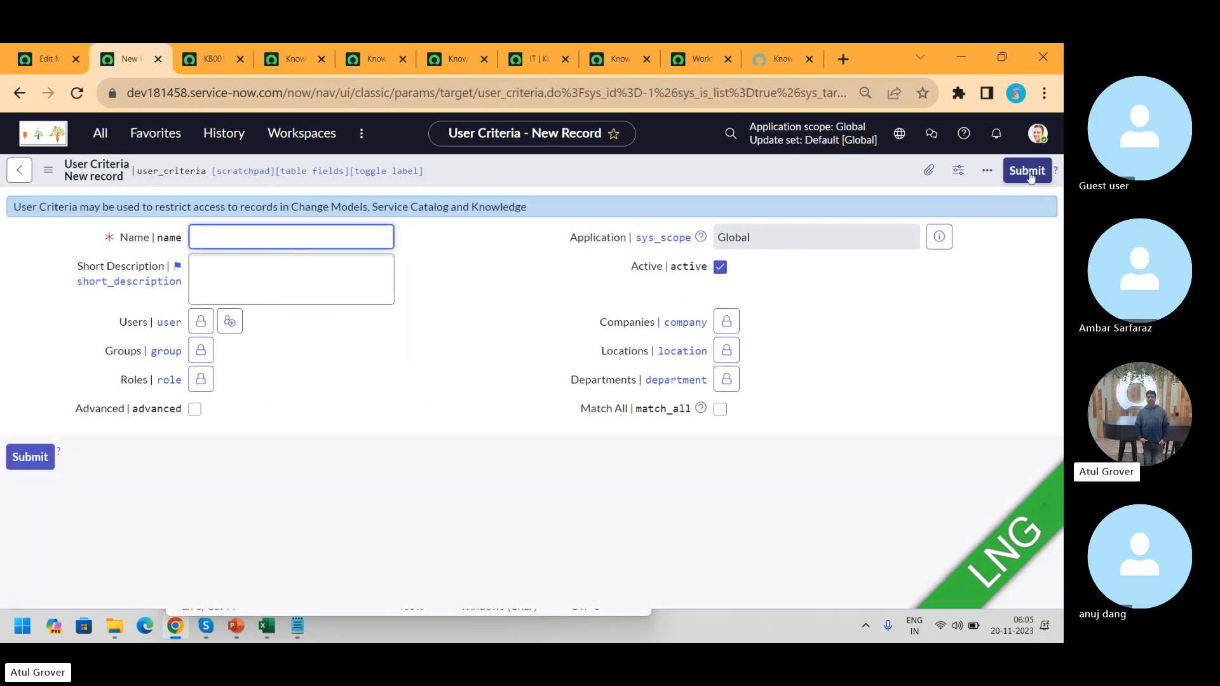
pyautogui.write('Batch 1')
pyautogui.write('2')
pyautogui.write(' ITSM')
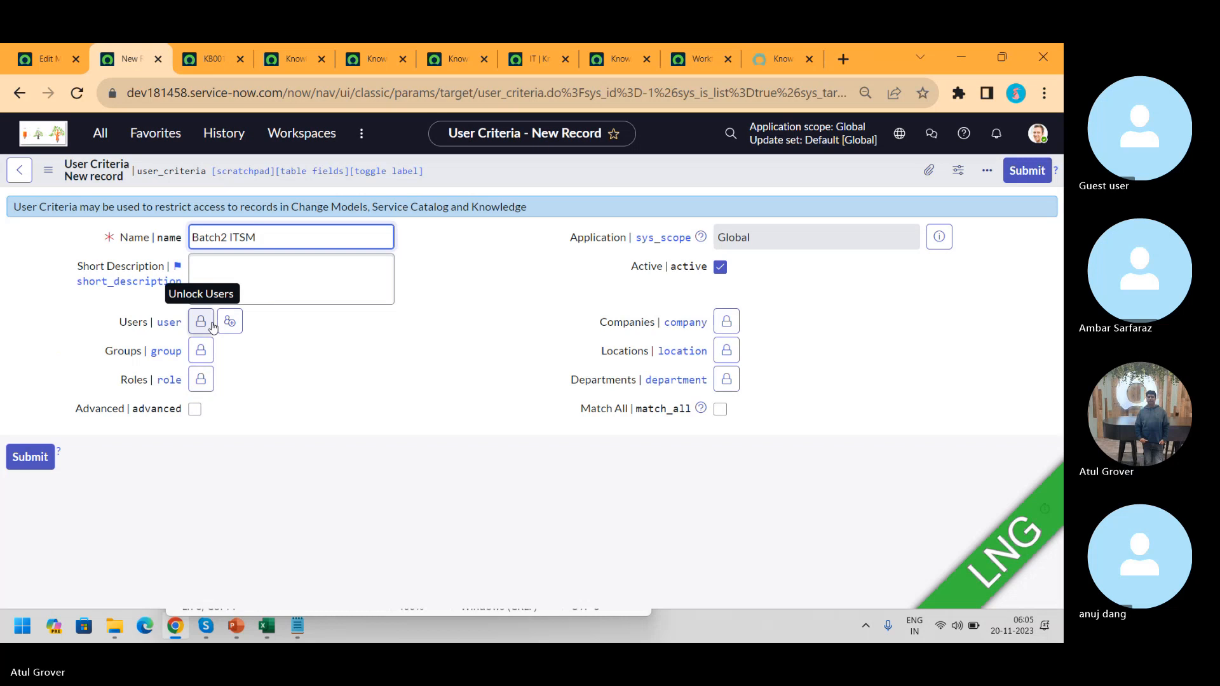
# - Add the group ATF_TestGroup_Network to the Batch2 ITSM user criteria
pyautogui.click(201, 350)
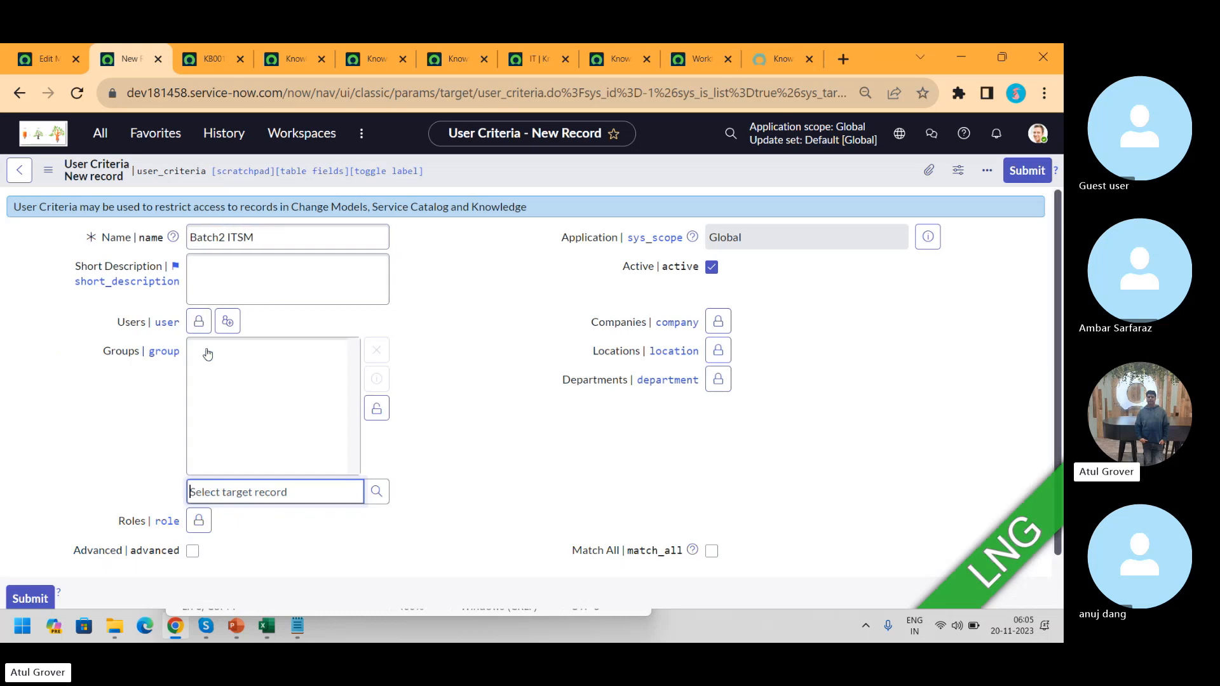
pyautogui.write('BAT')
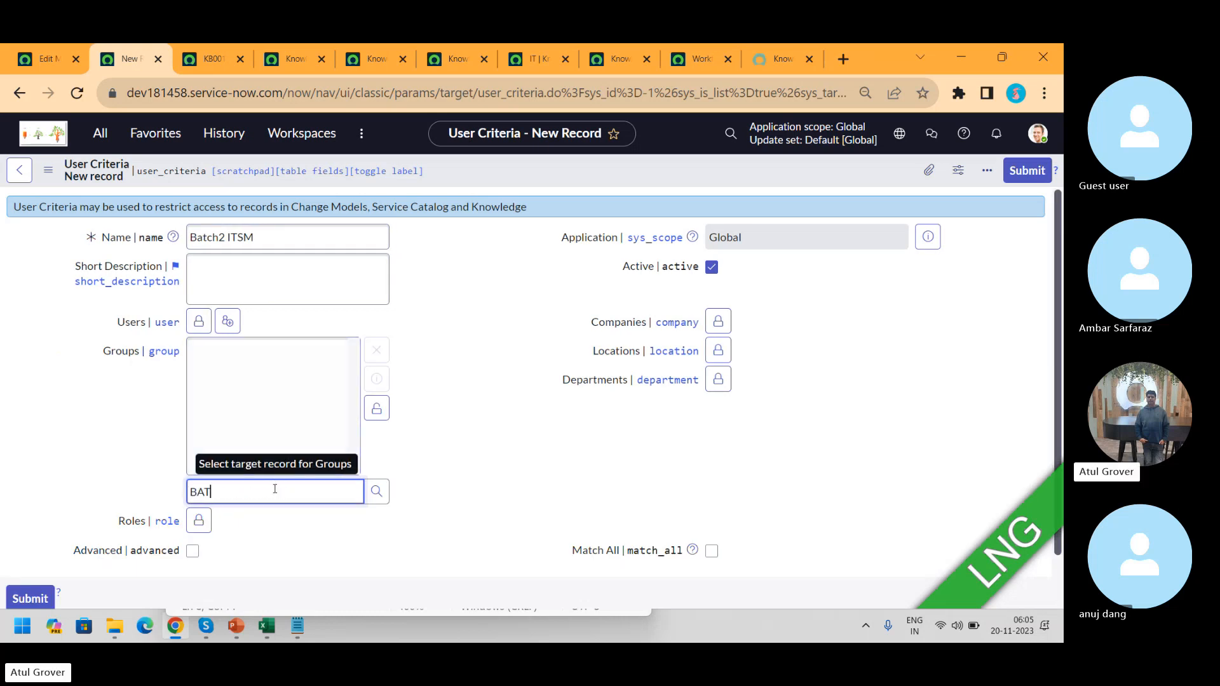
pyautogui.press('BackSpace')
pyautogui.press('BackSpace')
pyautogui.press('BackSpace')
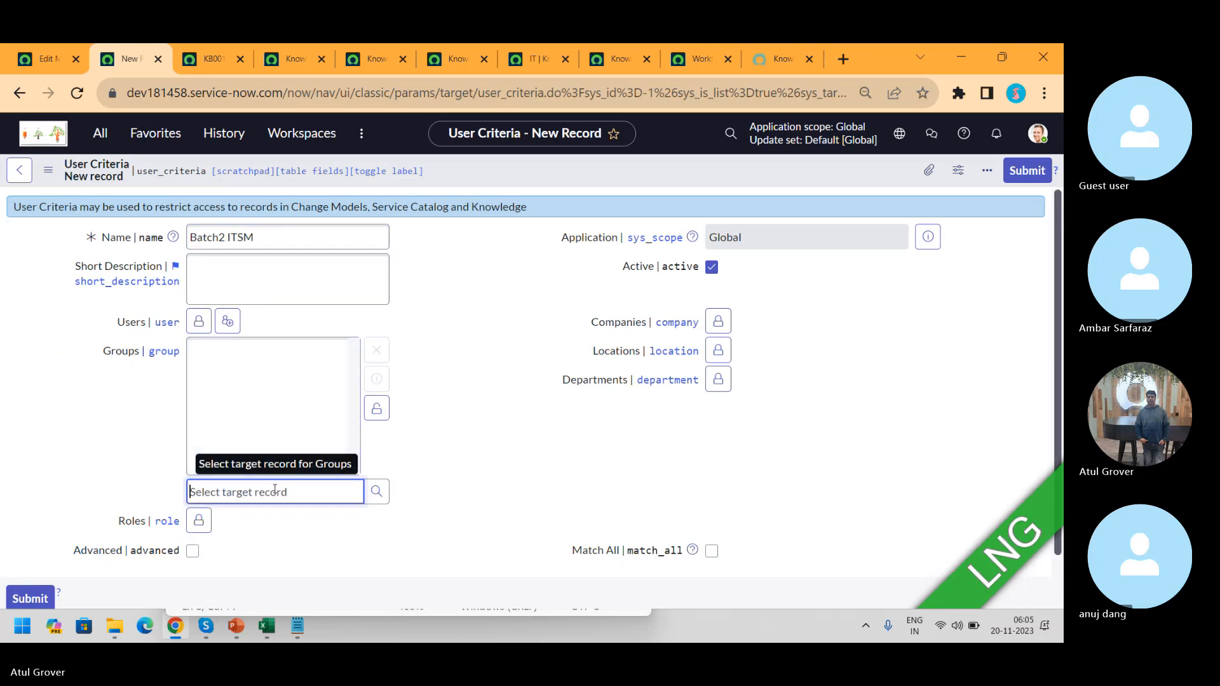
pyautogui.write('Ad')
pyautogui.press('BackSpace')
pyautogui.press('BackSpace')
pyautogui.write('AT')
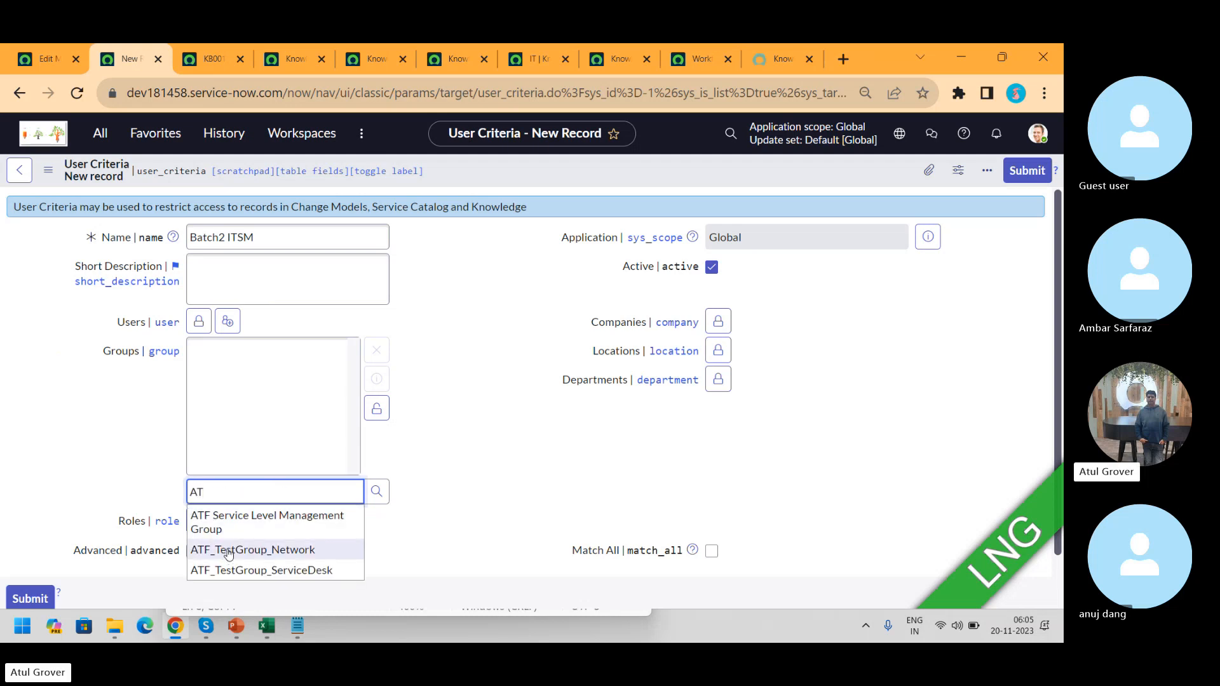
pyautogui.click(229, 550)
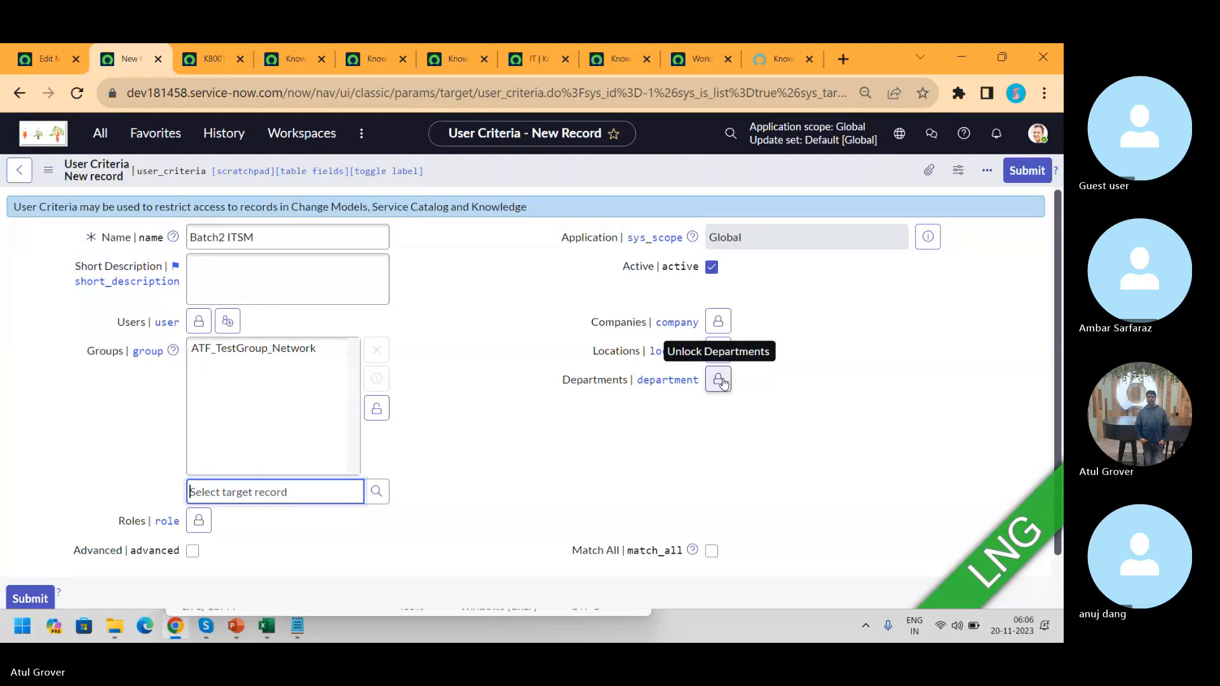
# - Discard the unsaved Batch2 ITSM user criteria and return to the user criteria list
pyautogui.click(30, 60)
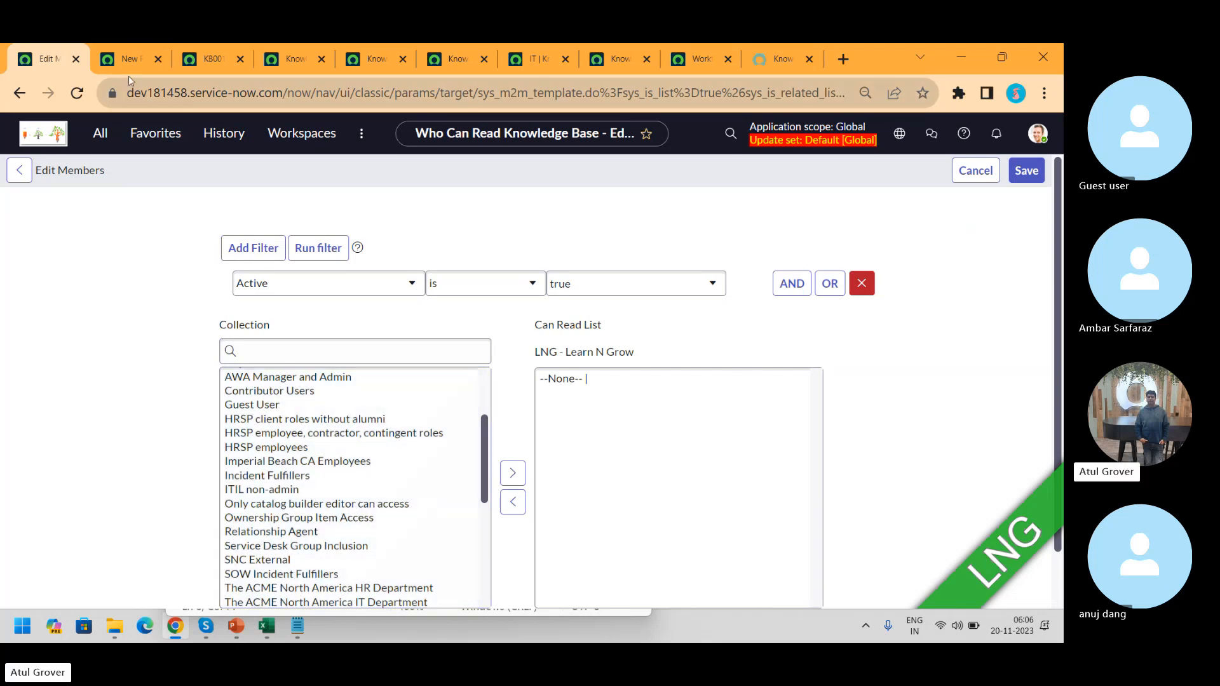
pyautogui.click(130, 59)
pyautogui.click(20, 93)
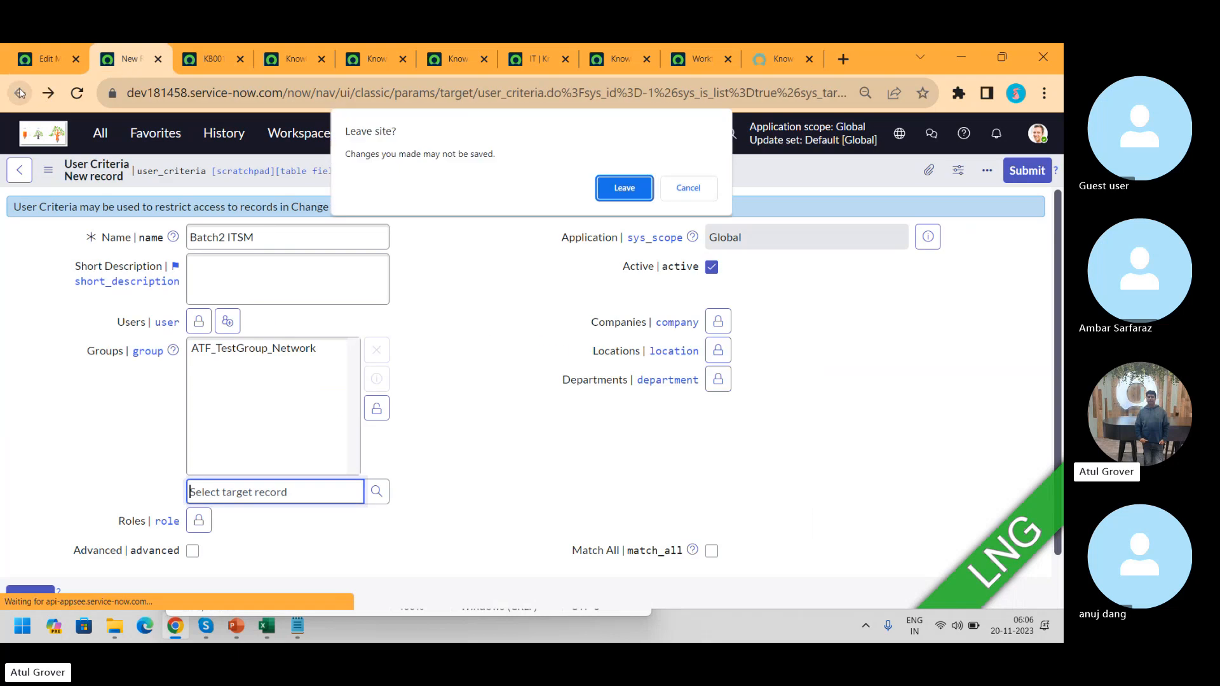
pyautogui.click(624, 189)
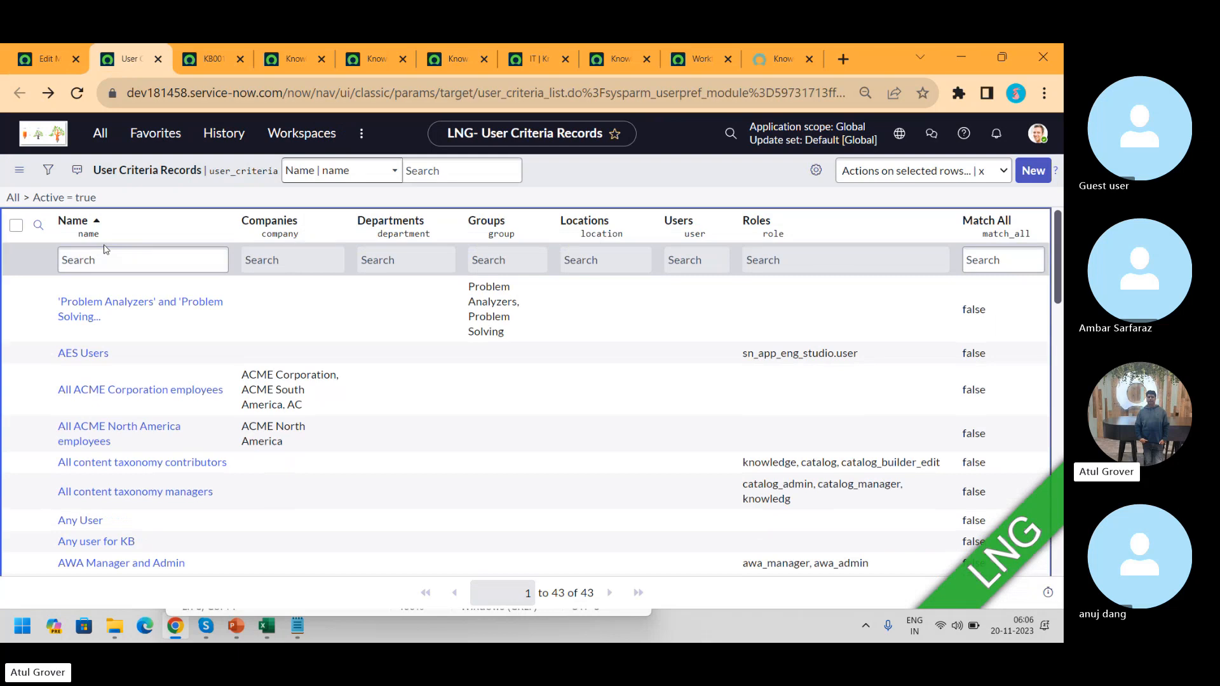
# - Filter the user criteria list by names matching "*inc" and open the Incident Fulfillers record
pyautogui.click(109, 259)
pyautogui.write('*')
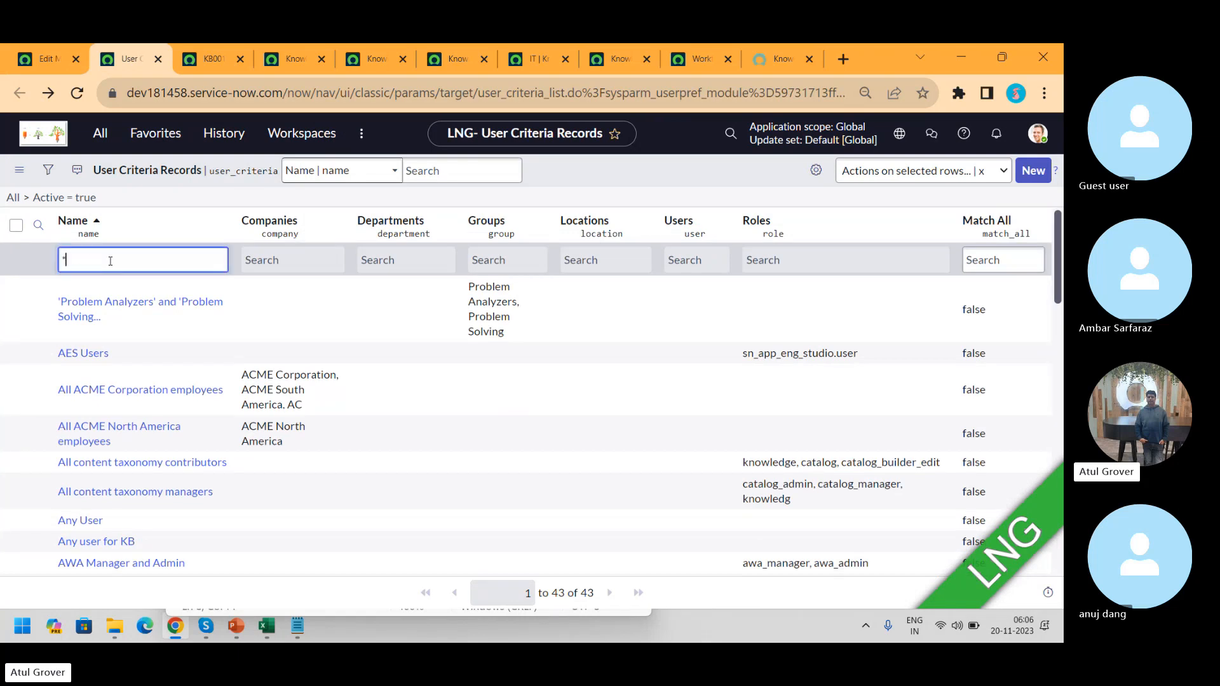
pyautogui.write('inc')
pyautogui.press('Return')
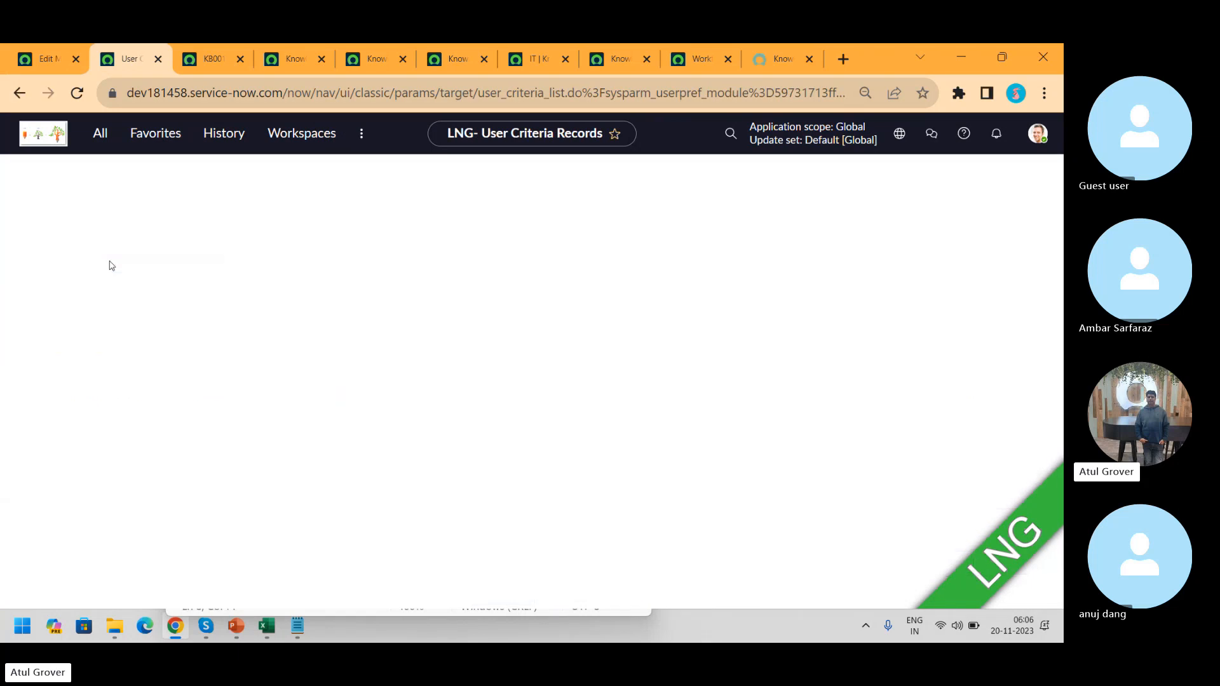
pyautogui.click(100, 287)
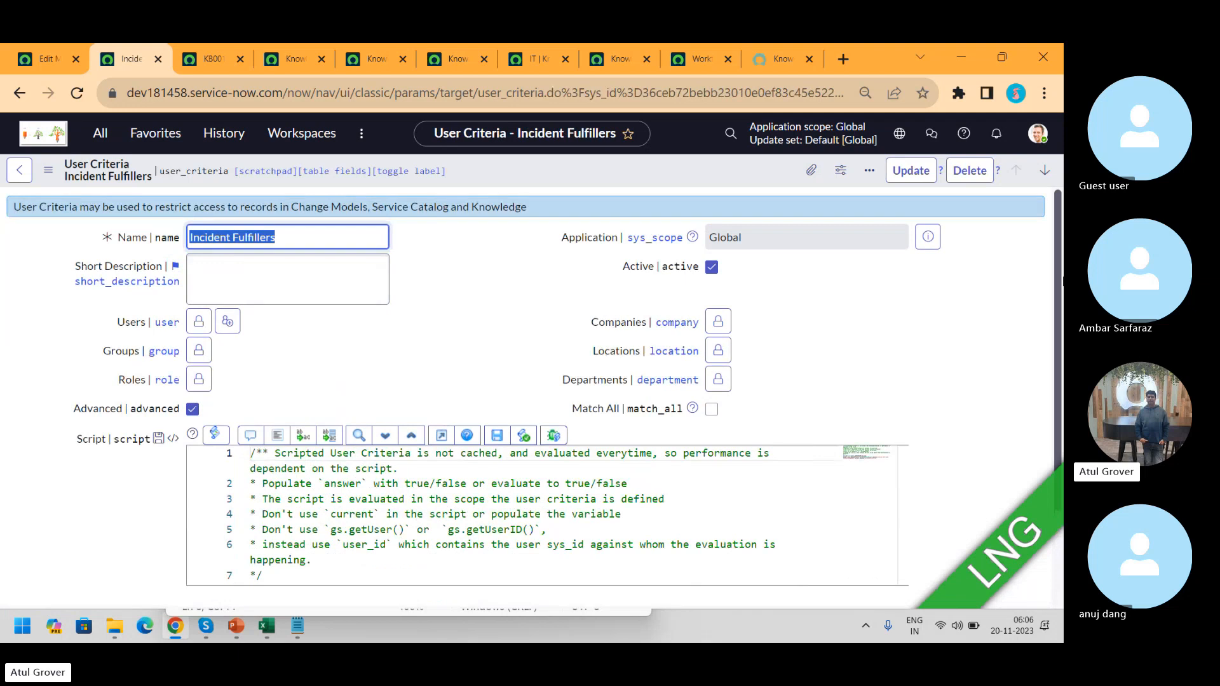
# - Examine the advanced script of the Incident Fulfillers criteria, including its itil role, incident management plugin and sn_incident_write conditions
pyautogui.moveTo(1057, 233); pyautogui.dragTo(1061, 321)
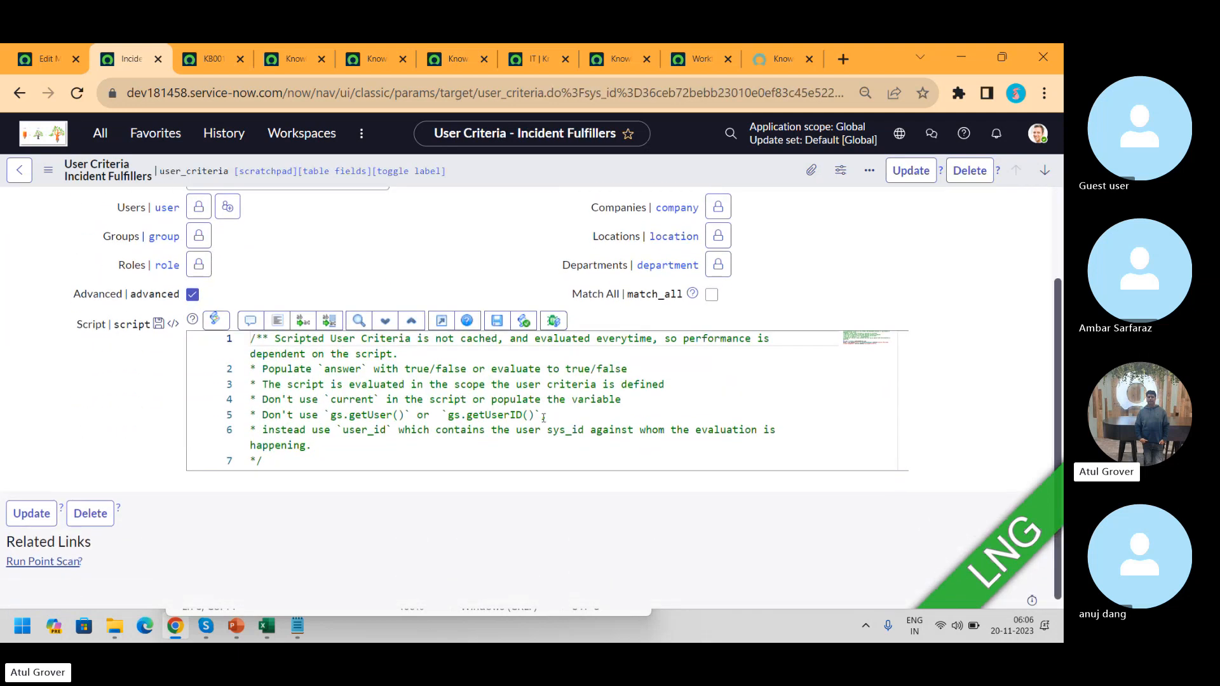
pyautogui.click(453, 444)
pyautogui.press('Up')
pyautogui.press('Up')
pyautogui.press('Up')
pyautogui.press('Up')
pyautogui.press('Up')
pyautogui.press('Up')
pyautogui.press('Up')
pyautogui.press('Up')
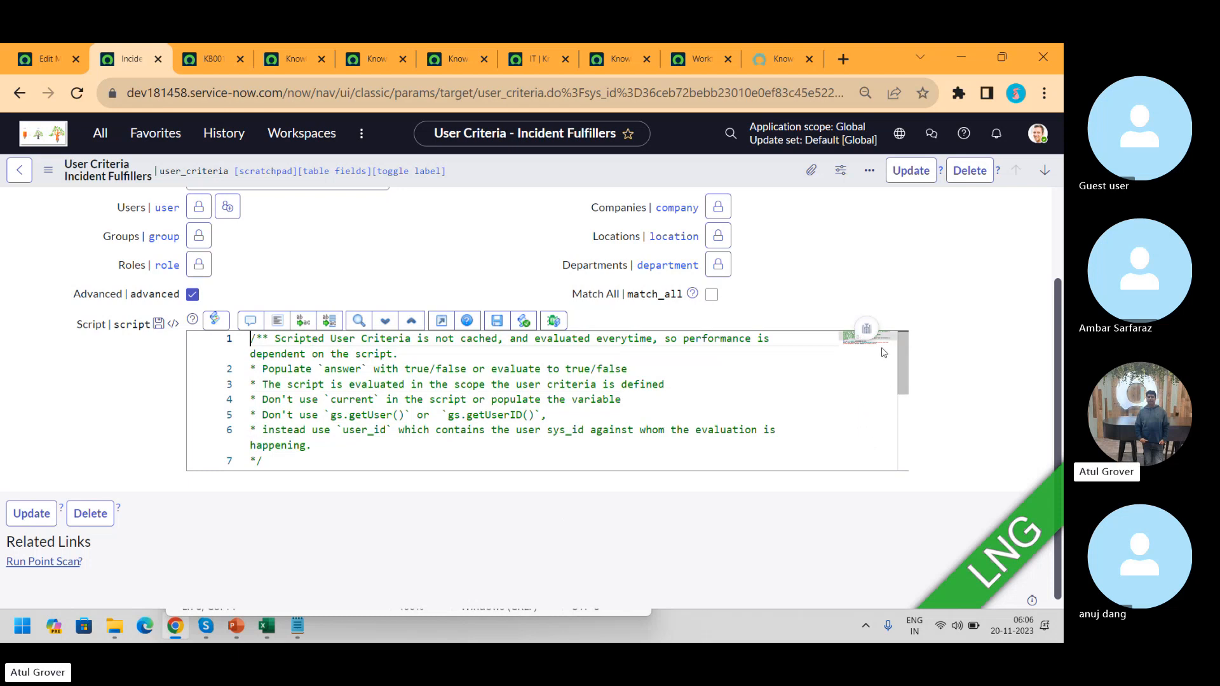
pyautogui.scroll(-2, 882, 351)
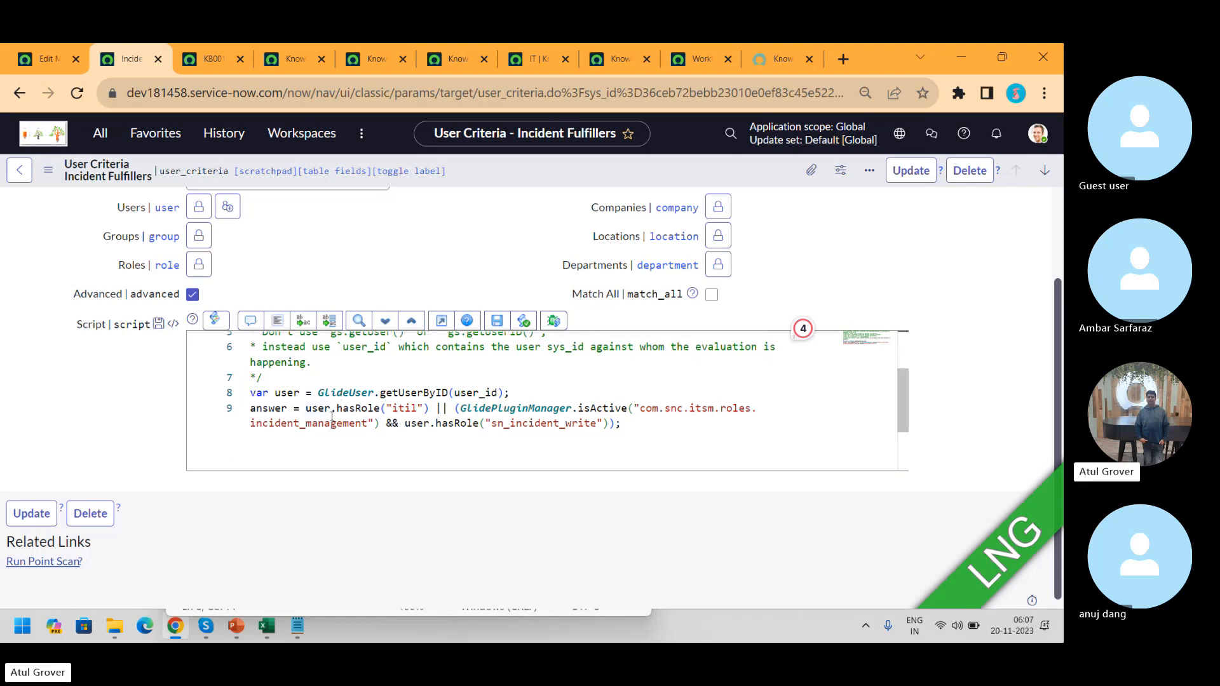
pyautogui.moveTo(337, 408); pyautogui.dragTo(417, 408)
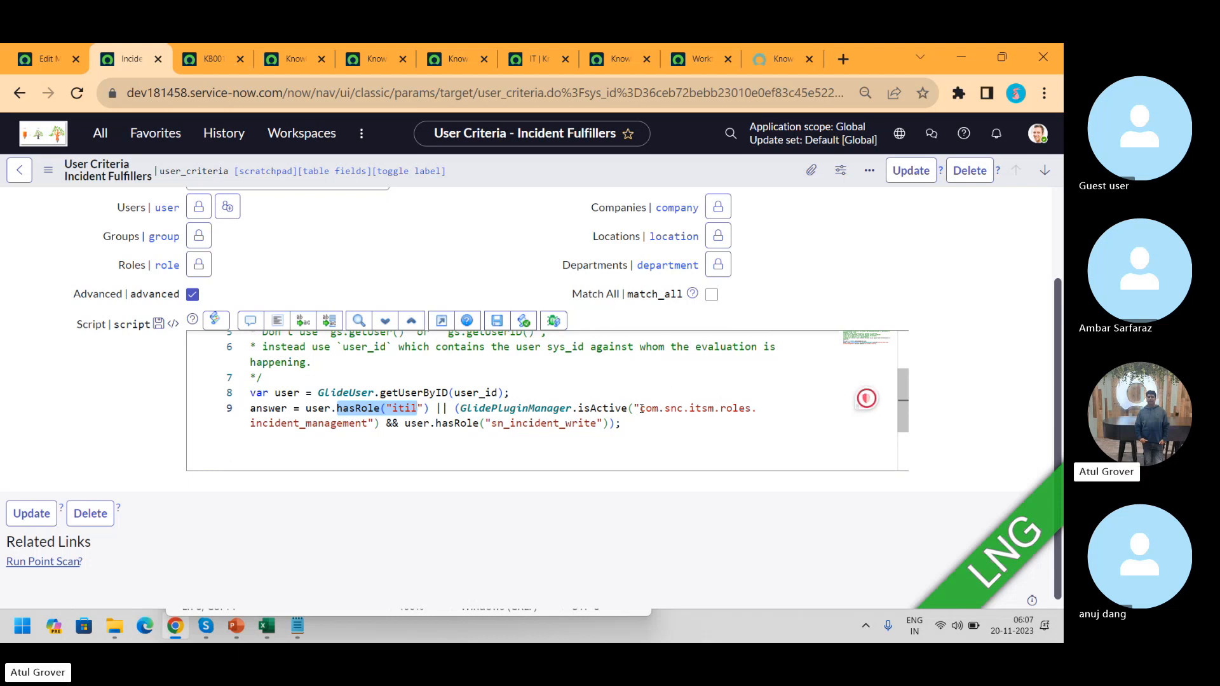
pyautogui.moveTo(639, 408); pyautogui.dragTo(367, 424)
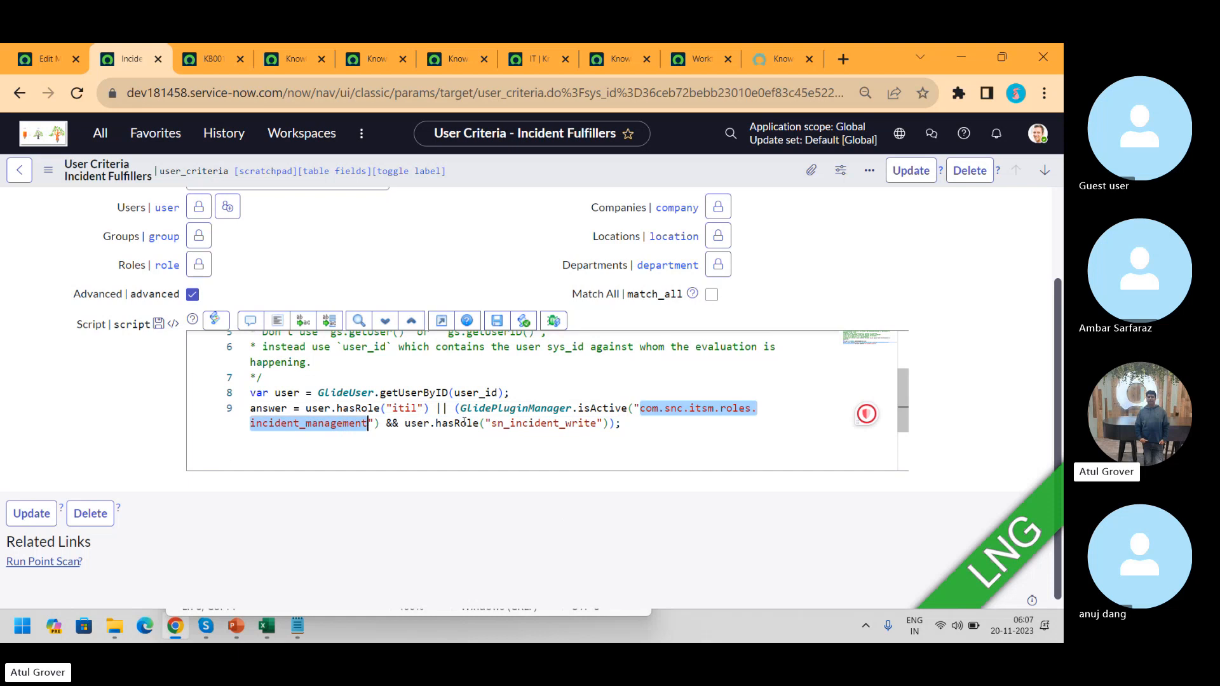
pyautogui.moveTo(491, 423); pyautogui.dragTo(609, 424)
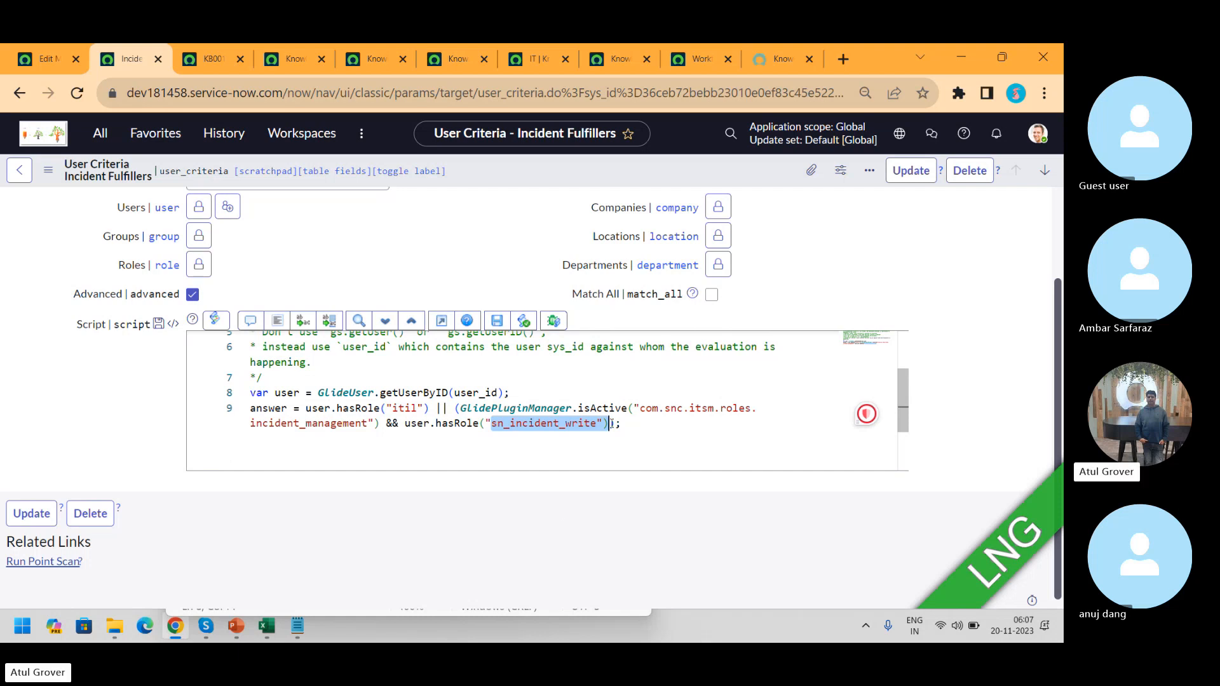
# - Leave the Can Read editor without saving and open the LNG - Learn N Grow knowledge base's Can Contribute list for editing
pyautogui.click(43, 60)
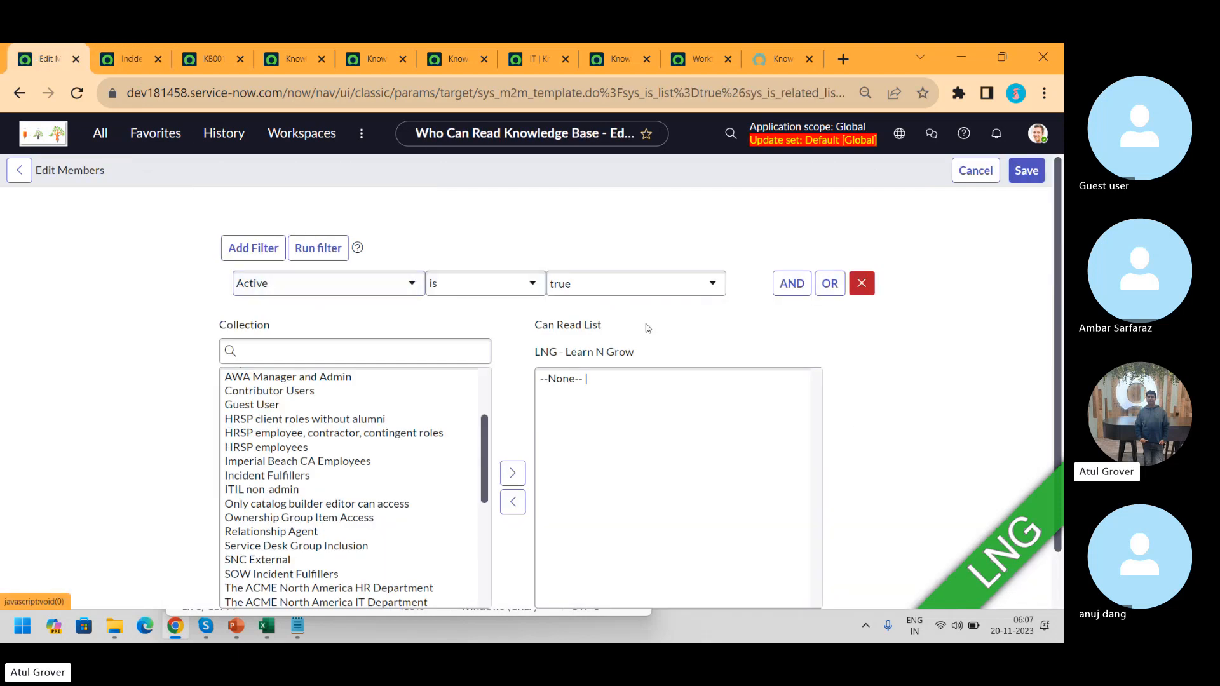
pyautogui.click(19, 94)
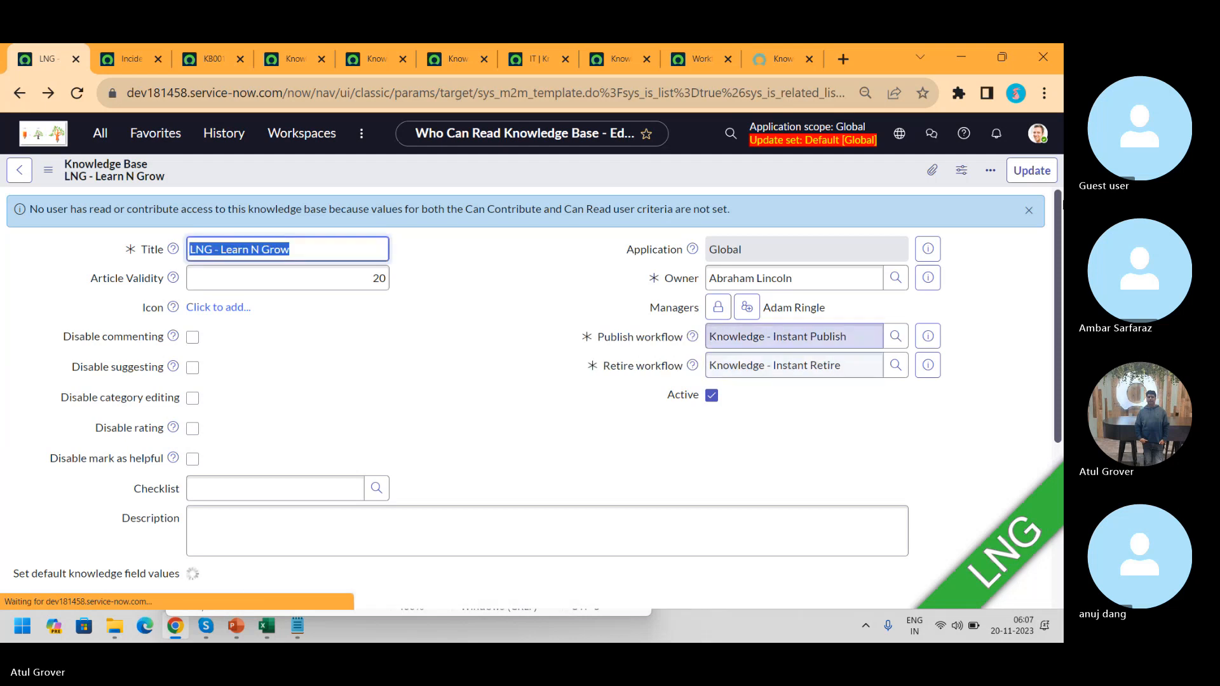
pyautogui.moveTo(1059, 210); pyautogui.dragTo(1054, 438)
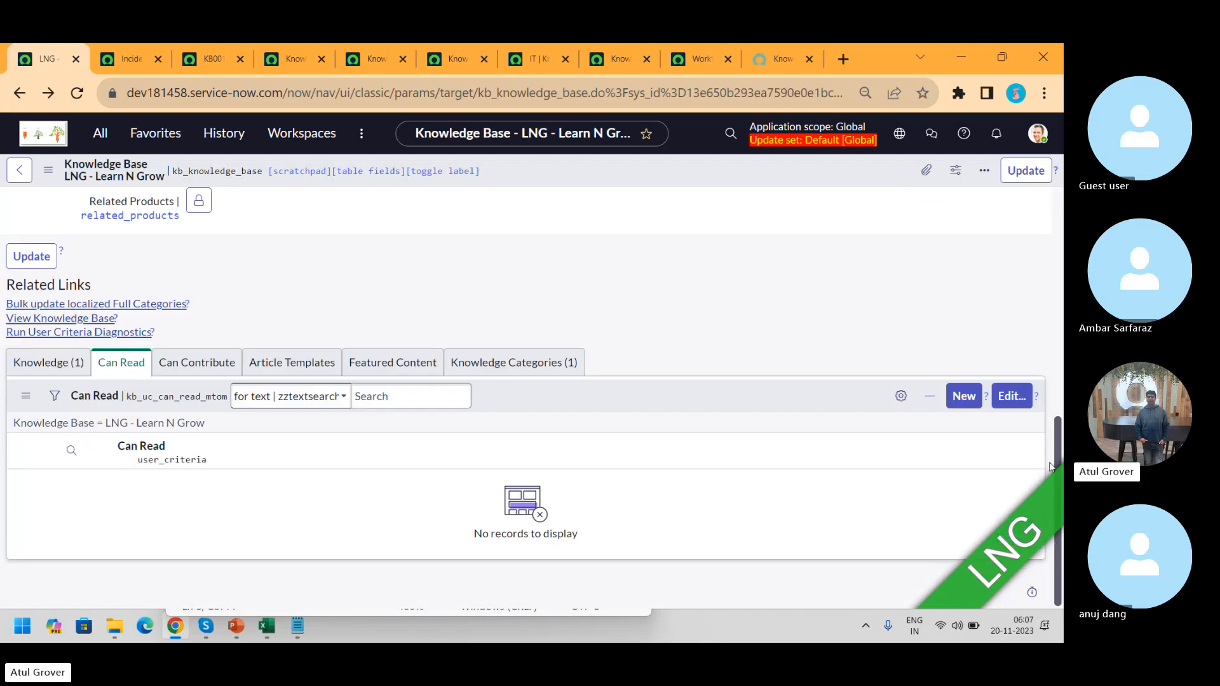
pyautogui.click(173, 380)
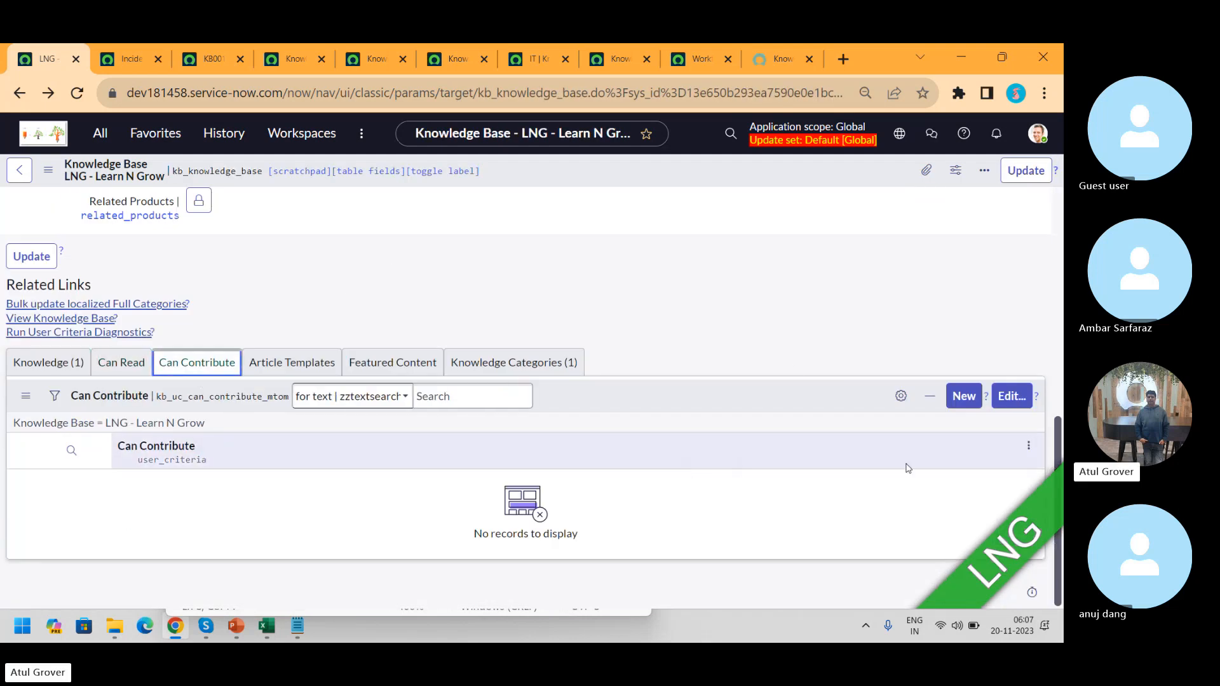
pyautogui.click(1016, 397)
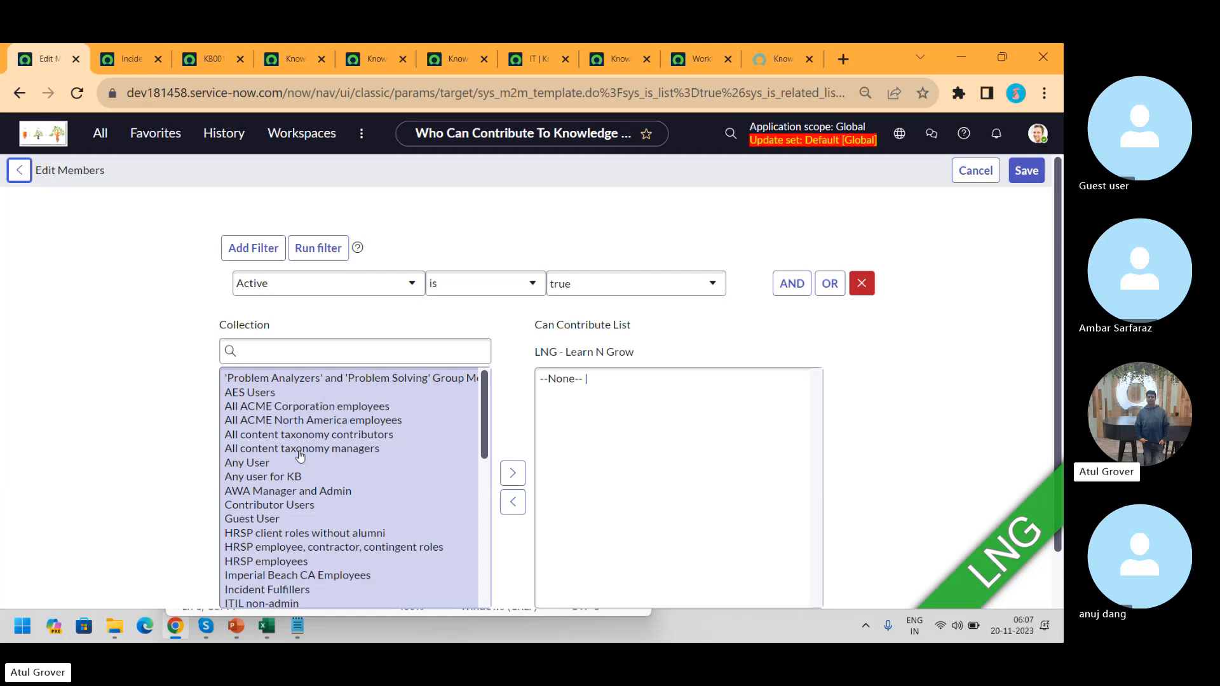
# - Switch to PowerPoint to review the Knowledge Management slide's roles and return to the Can Contribute editor in the browser
pyautogui.hotkey('alt', 'Tab')
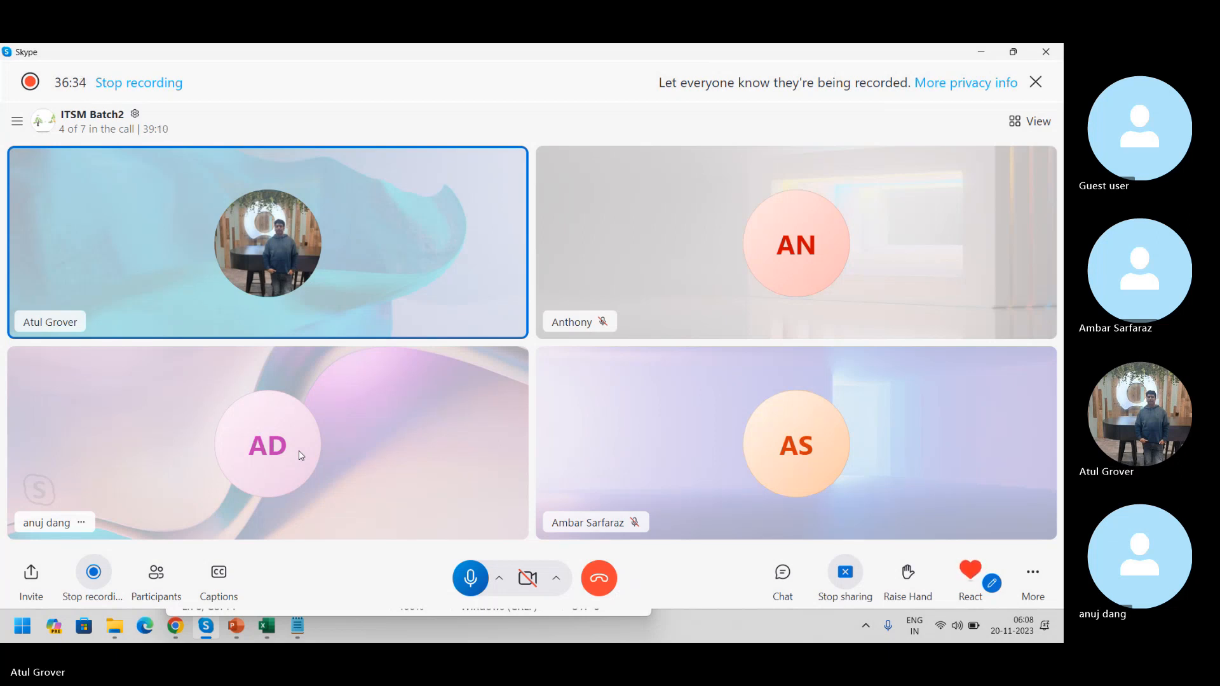
pyautogui.hotkey('alt', 'Tab')
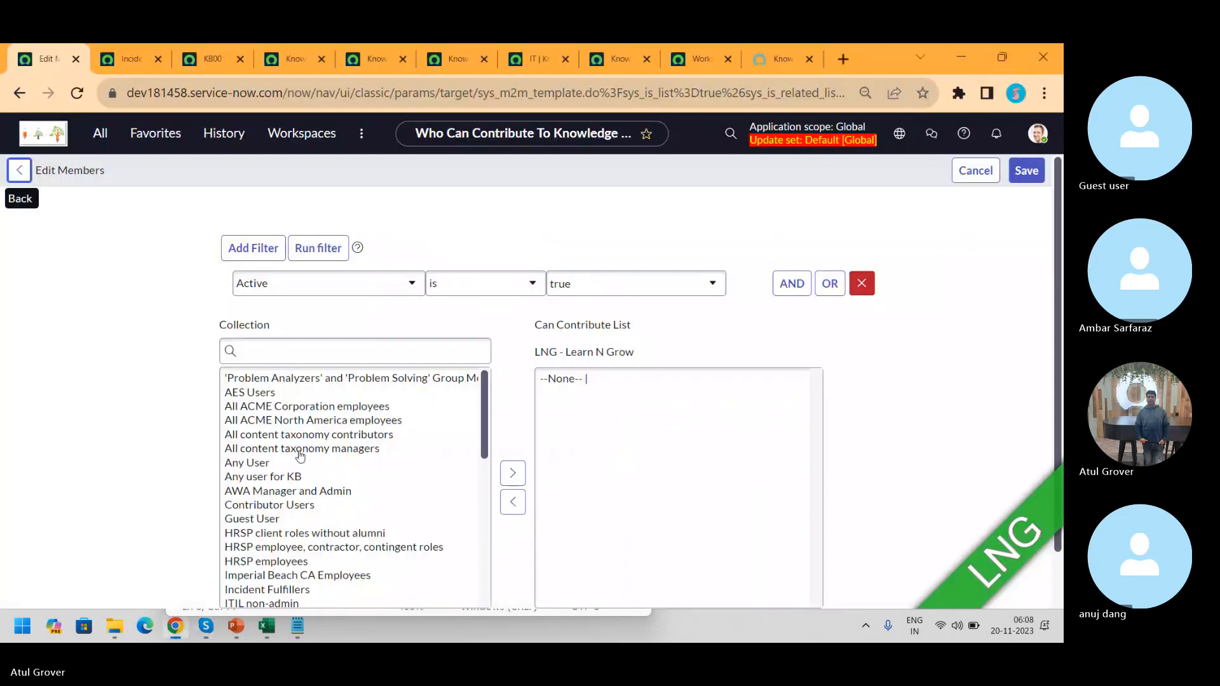
pyautogui.hotkey('alt', 'Tab')
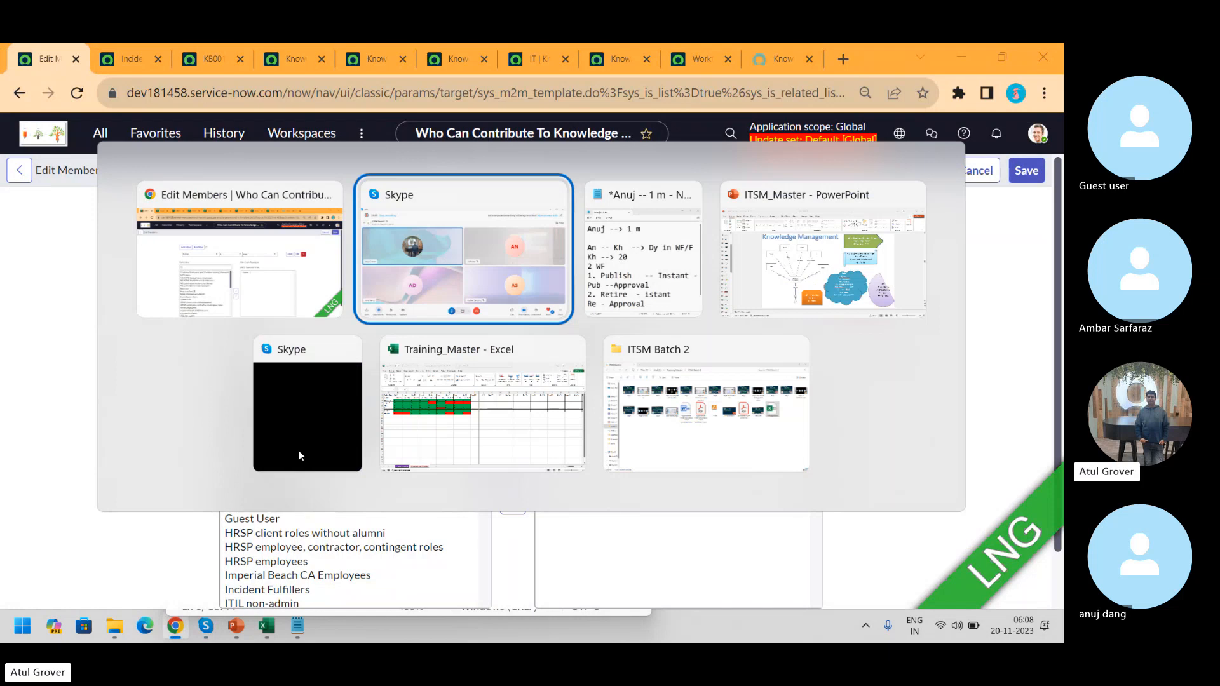
pyautogui.hotkey('alt', 'Tab')
pyautogui.hotkey('alt', 'Tab')
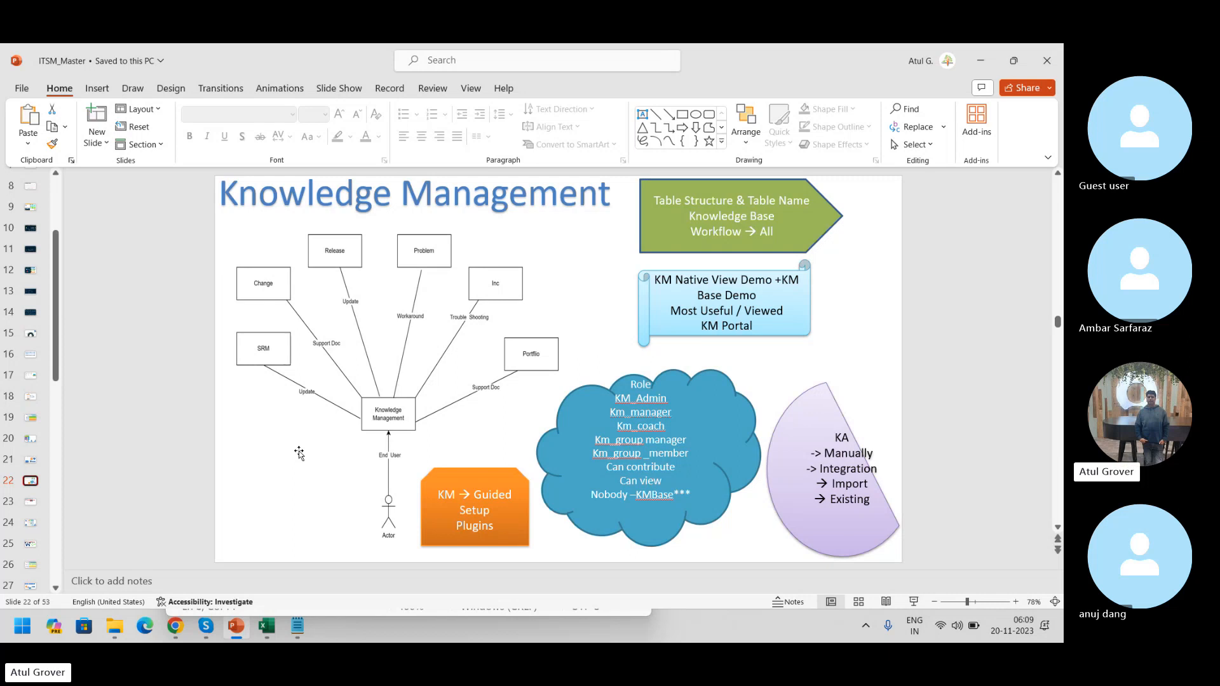
pyautogui.hotkey('alt', 'Tab')
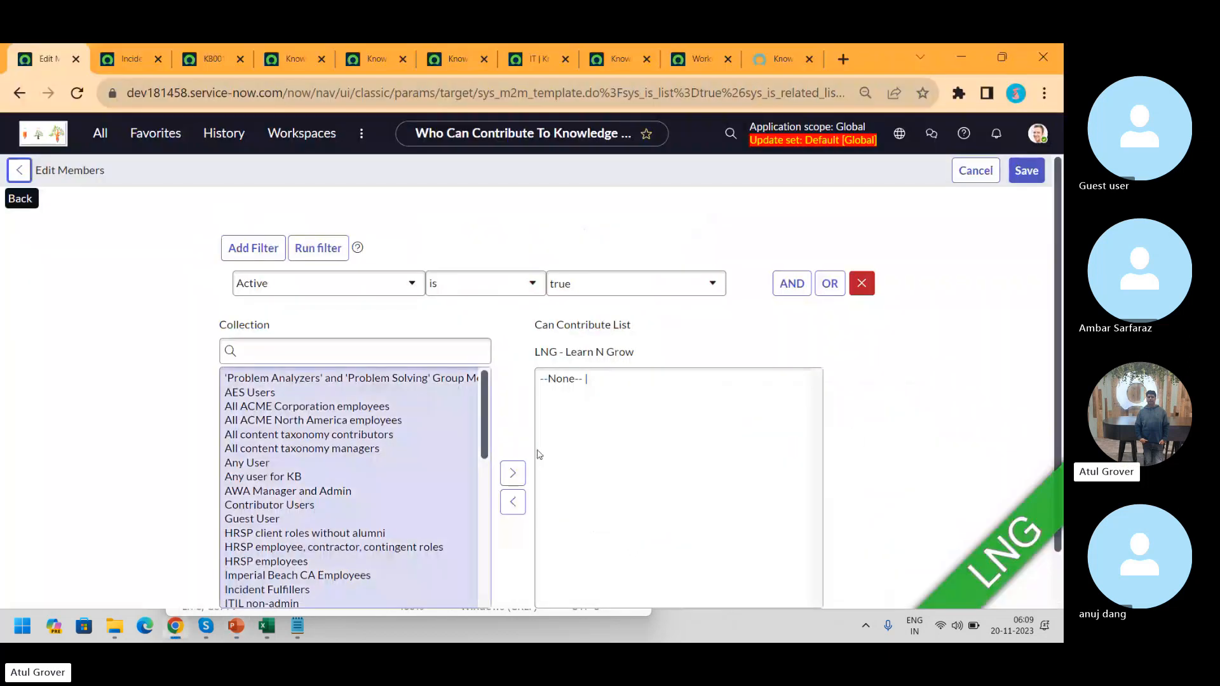
# - Find the ITIL non-admin user criteria, add it to the Can Contribute list of LNG - Learn N Grow and save
pyautogui.click(264, 350)
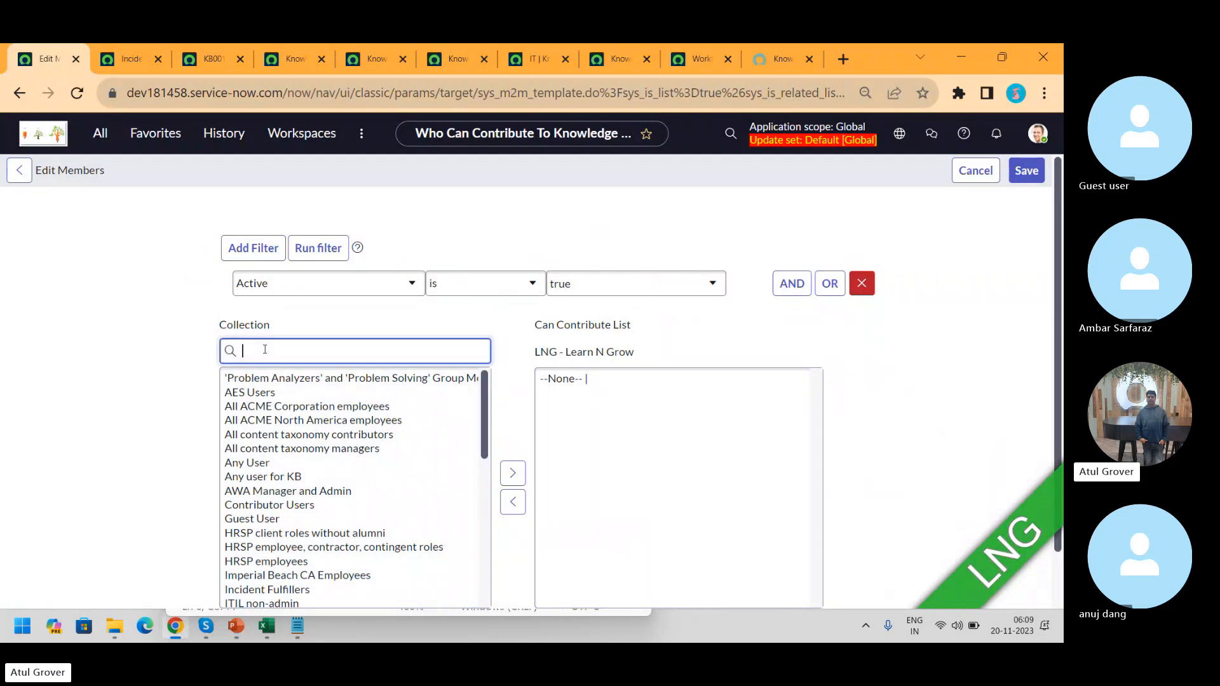
pyautogui.write('it')
pyautogui.click(265, 381)
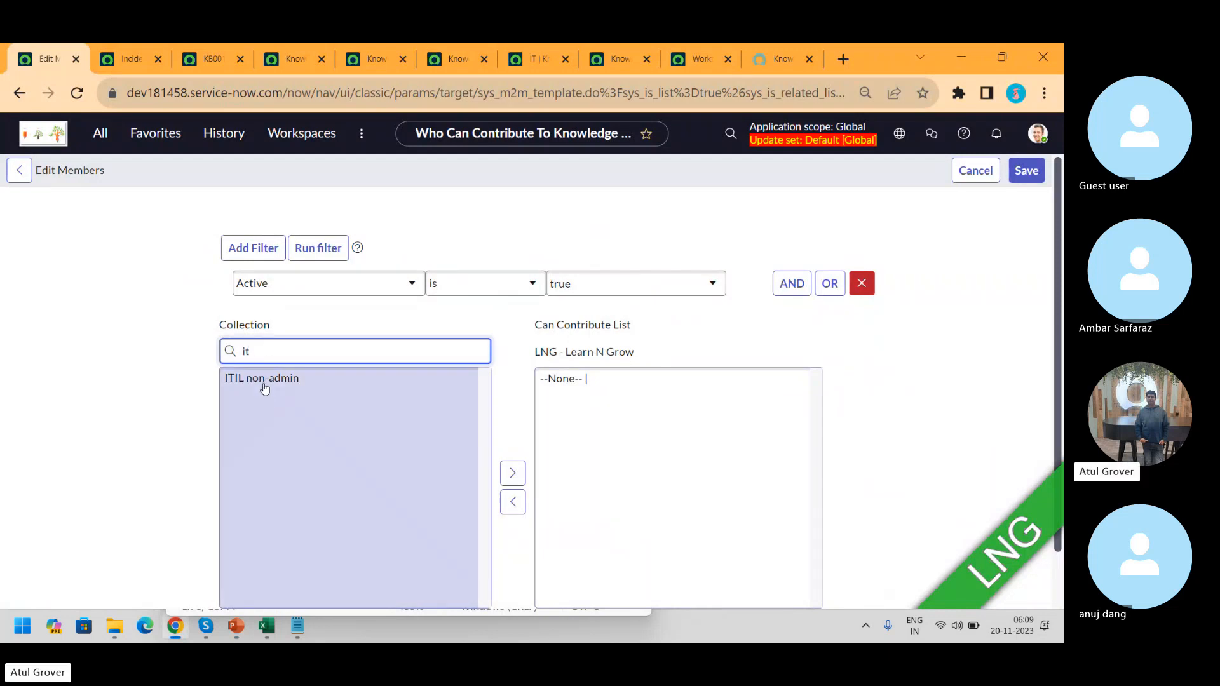
pyautogui.doubleClick(265, 388)
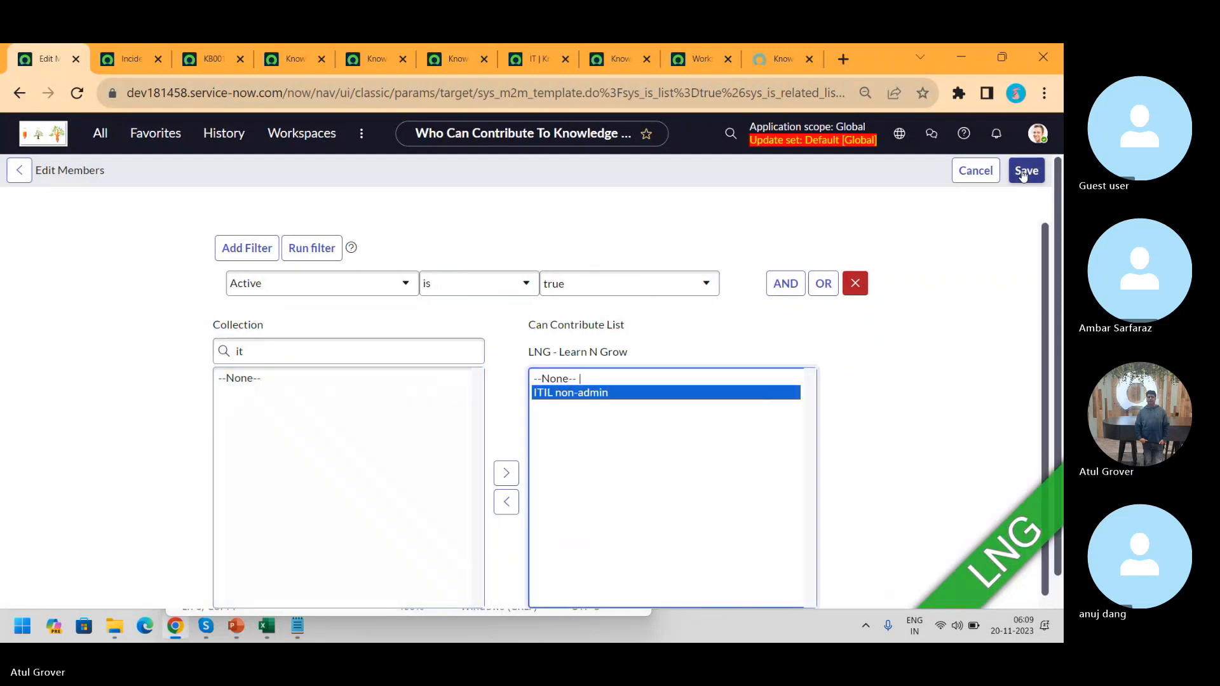
pyautogui.click(1024, 171)
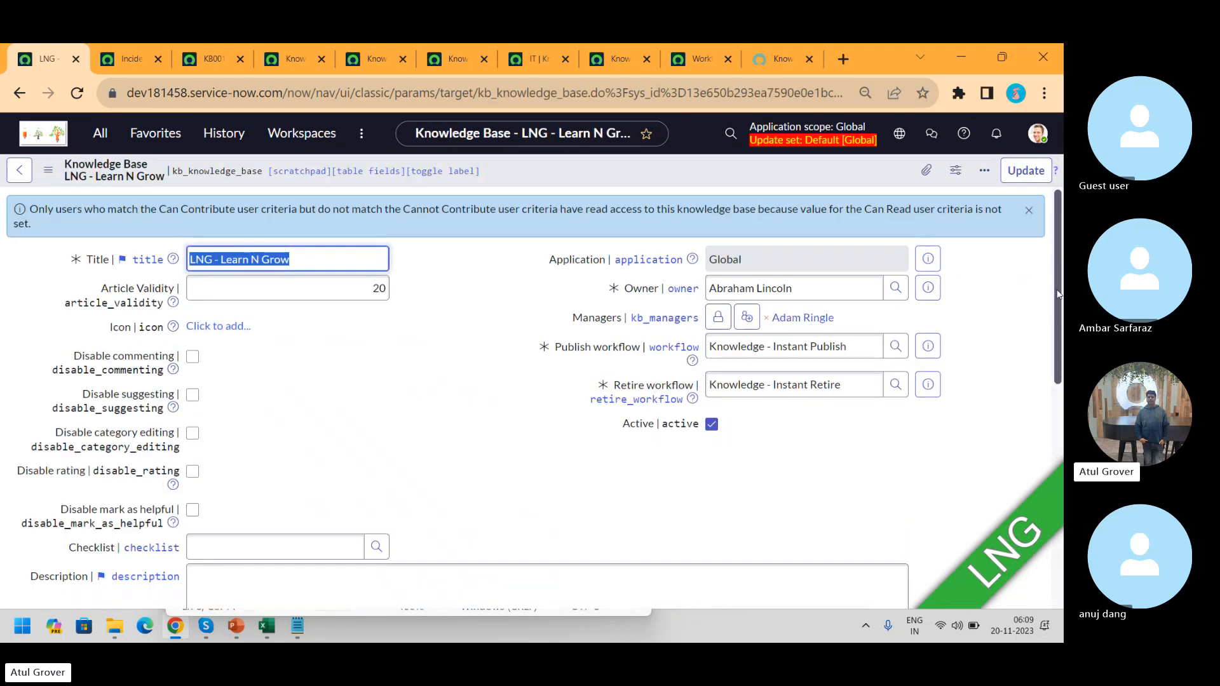
# - Check the Can Contribute and Featured Content related lists of the LNG - Learn N Grow knowledge base
pyautogui.moveTo(1057, 290); pyautogui.dragTo(1033, 604)
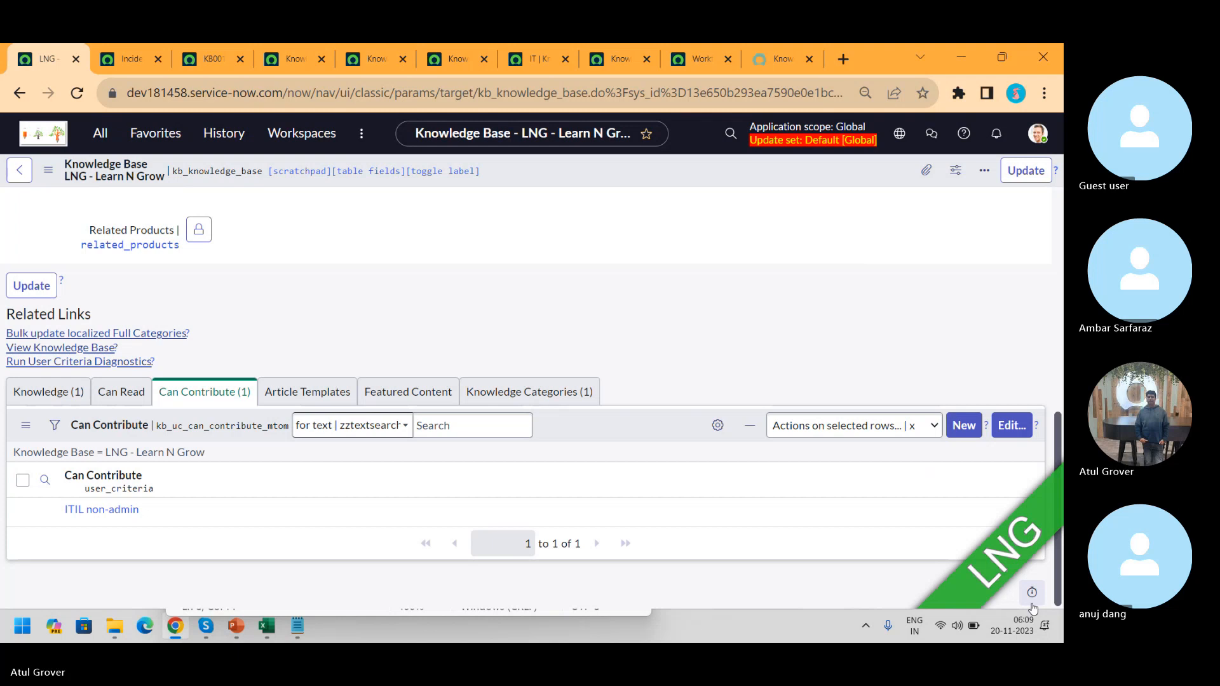
pyautogui.click(393, 405)
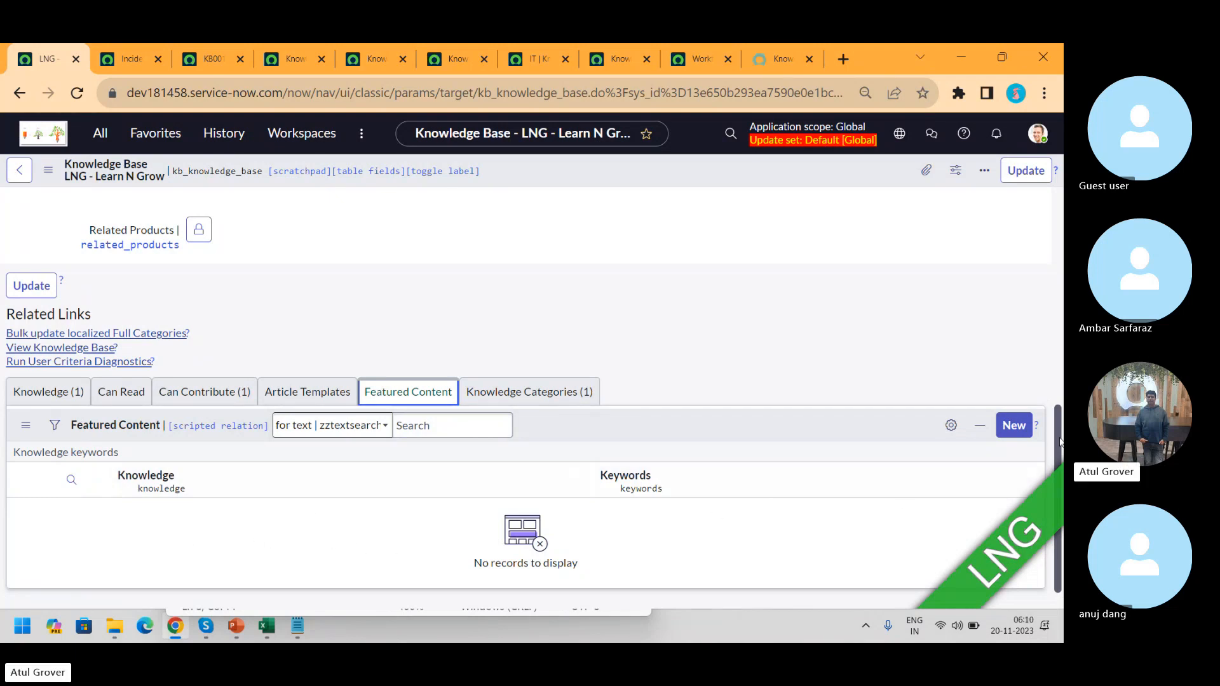
pyautogui.moveTo(1060, 443); pyautogui.dragTo(1058, 162)
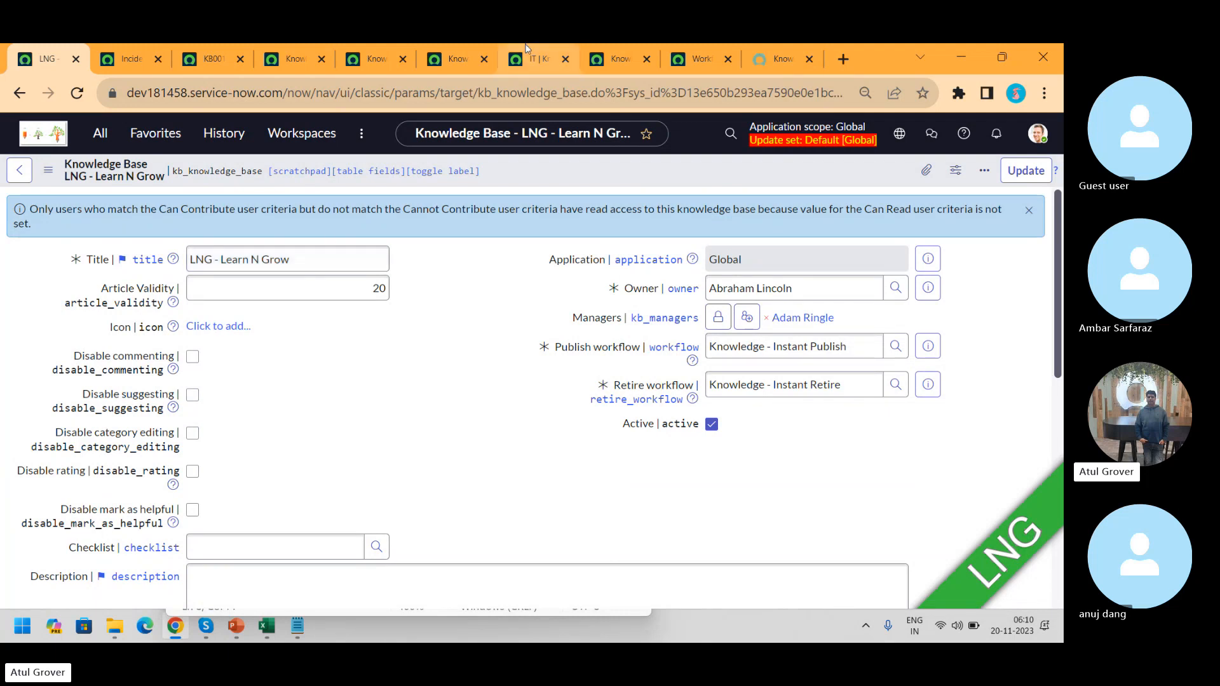
# - Check the categories on the portal's Knowledge Base home page and return to the LNG - Learn N Grow record
pyautogui.click(778, 59)
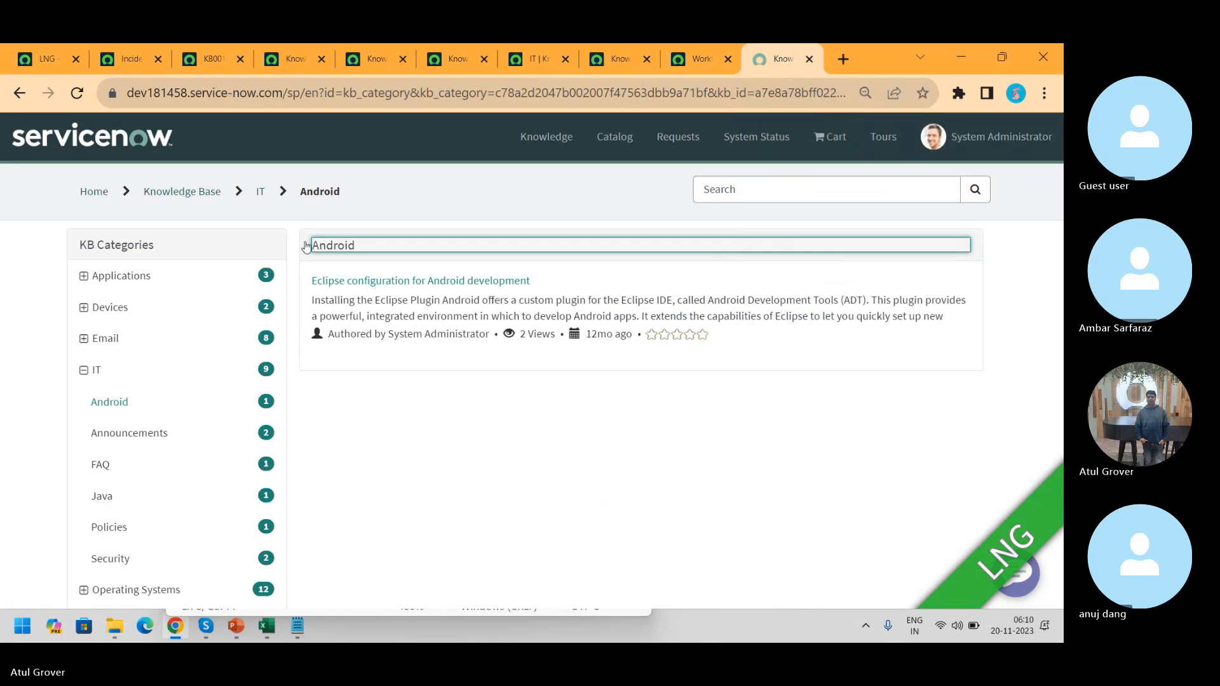
pyautogui.click(177, 194)
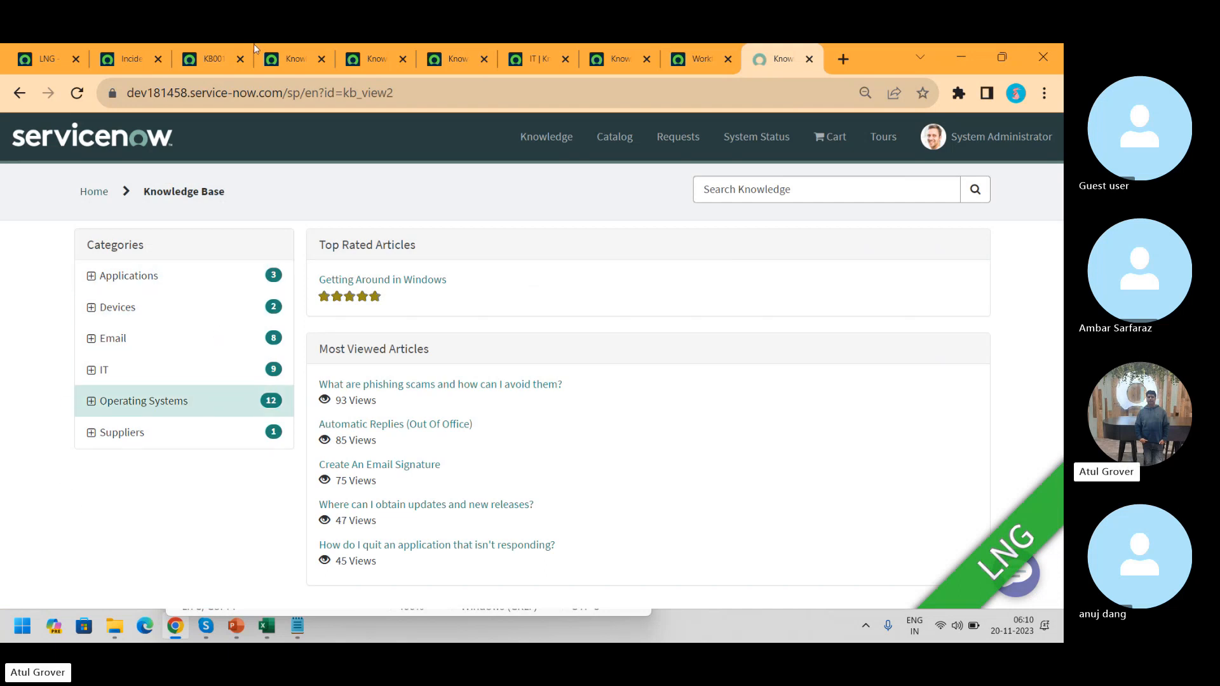
pyautogui.click(50, 59)
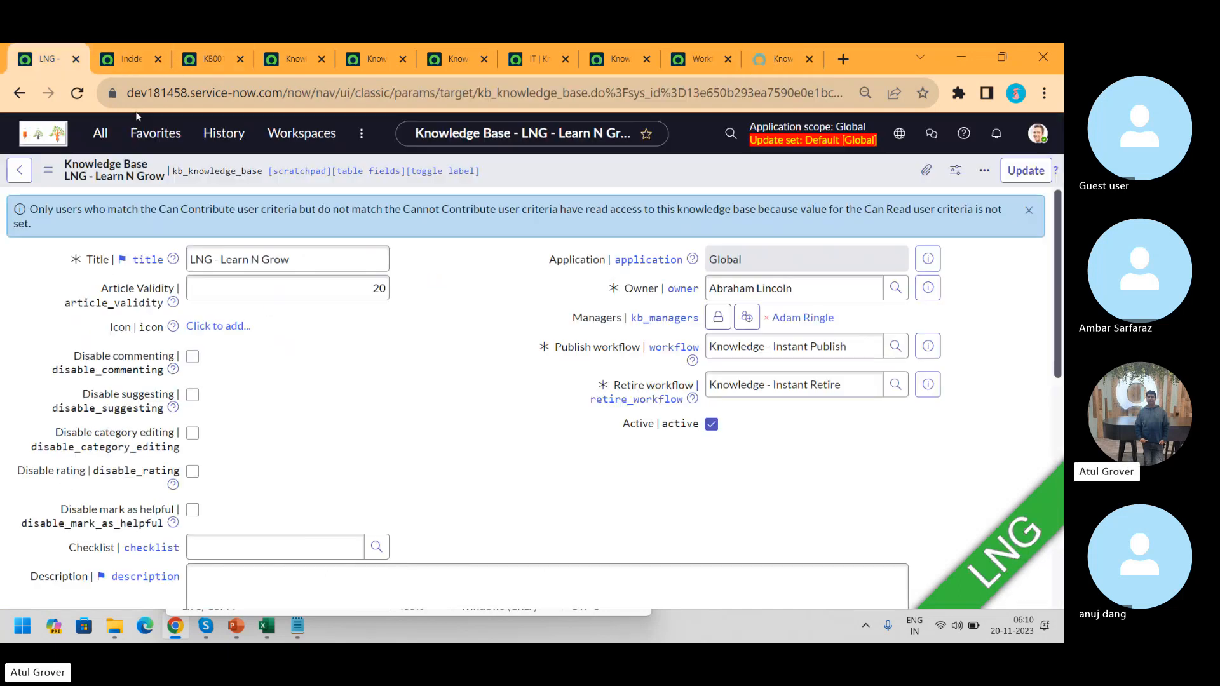
# - Find Portals in the navigator, open the service portals list in a separate browser tab and open the Service Portal record
pyautogui.click(102, 133)
pyautogui.write('po')
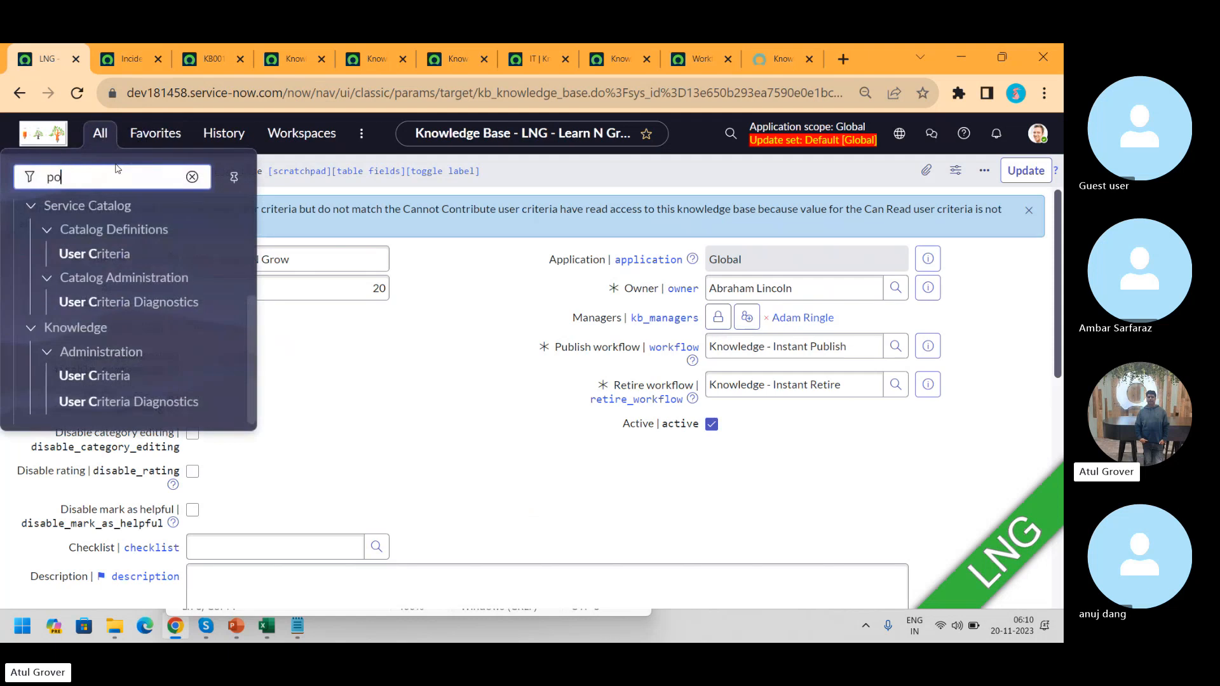
pyautogui.write('rtals')
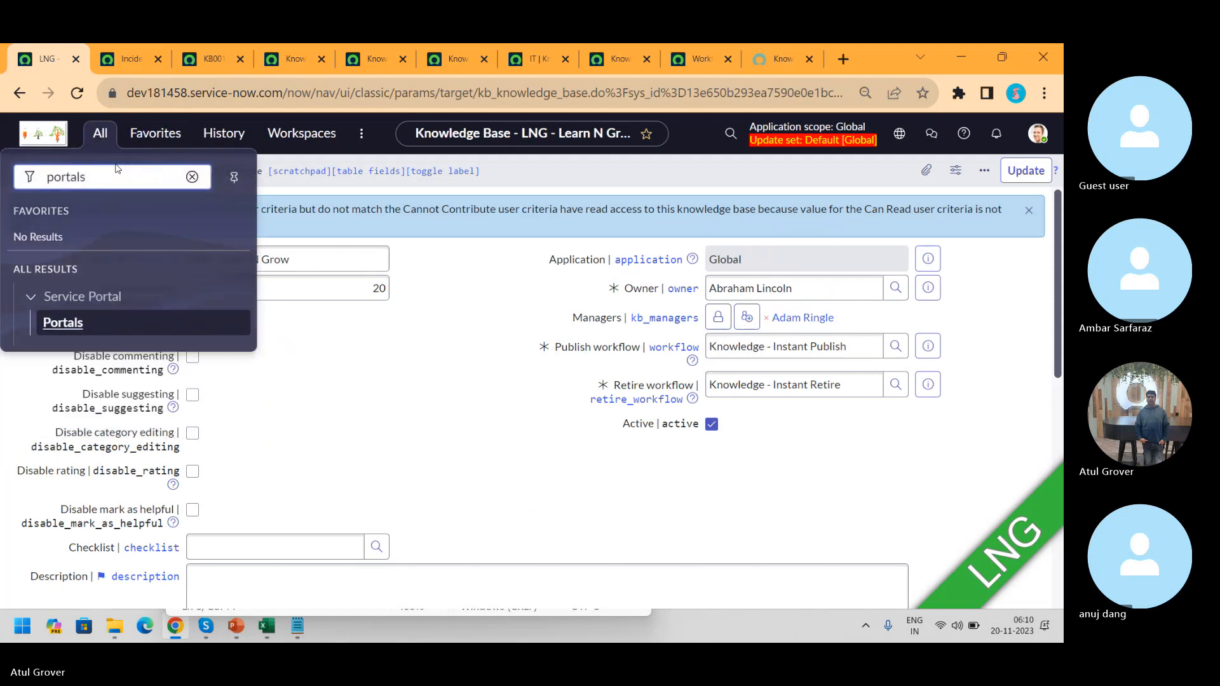
pyautogui.keyDown('ctrl'); pyautogui.click(75, 325); pyautogui.keyUp('ctrl')
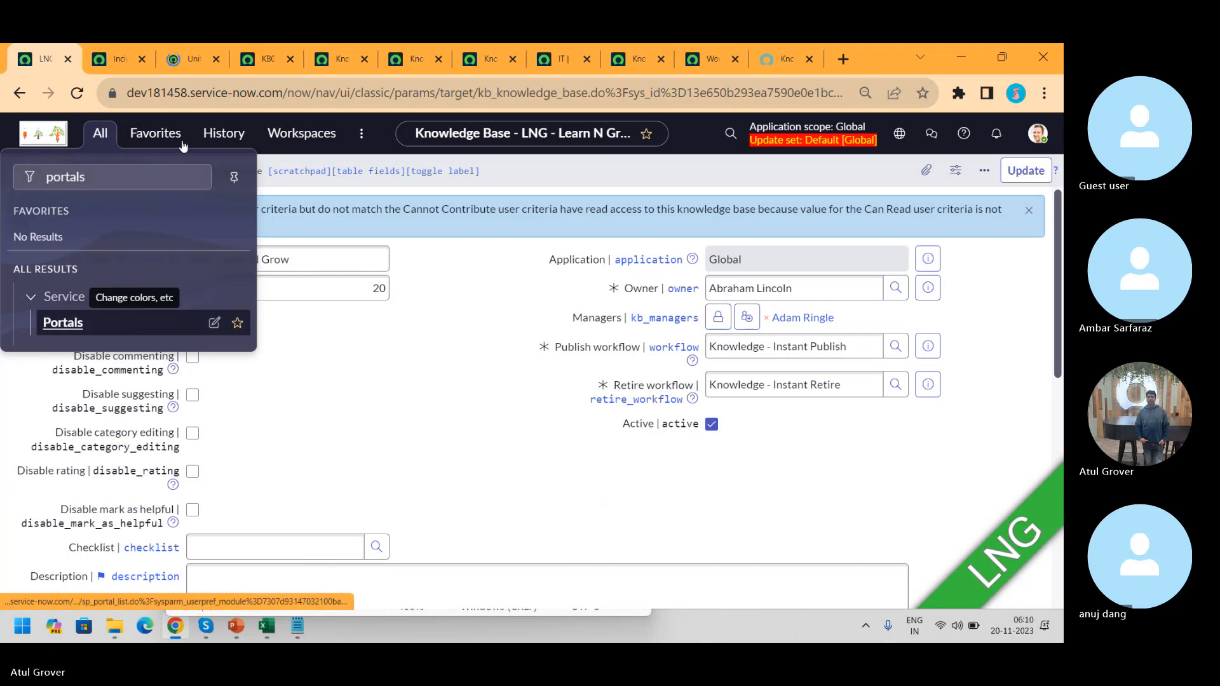
pyautogui.click(191, 59)
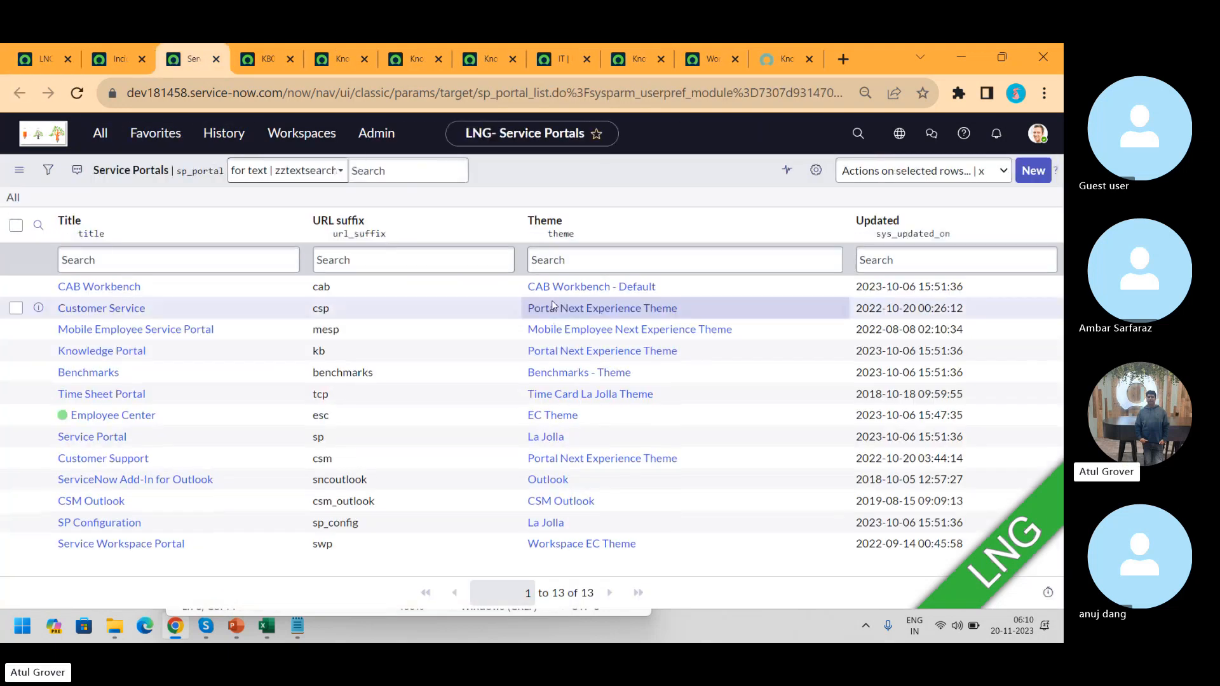
pyautogui.click(95, 437)
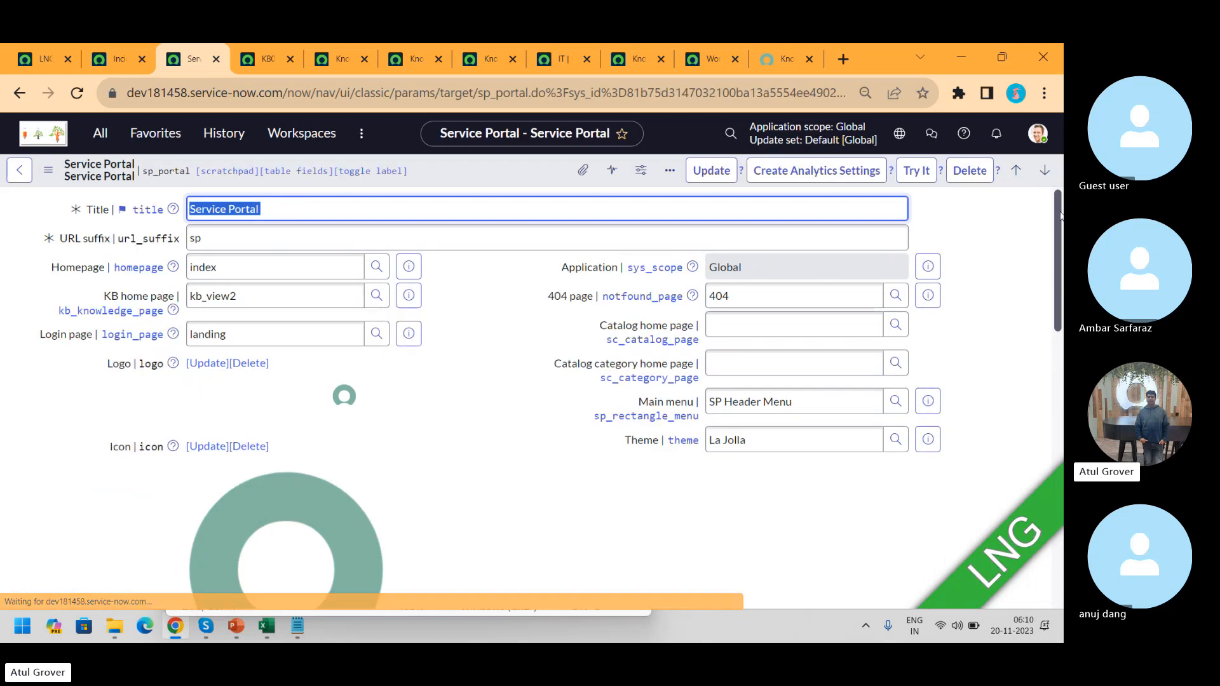
# - Add LNG - Learn N Grow to the Service Portal's knowledge bases and save the membership
pyautogui.moveTo(1056, 216); pyautogui.dragTo(1050, 487)
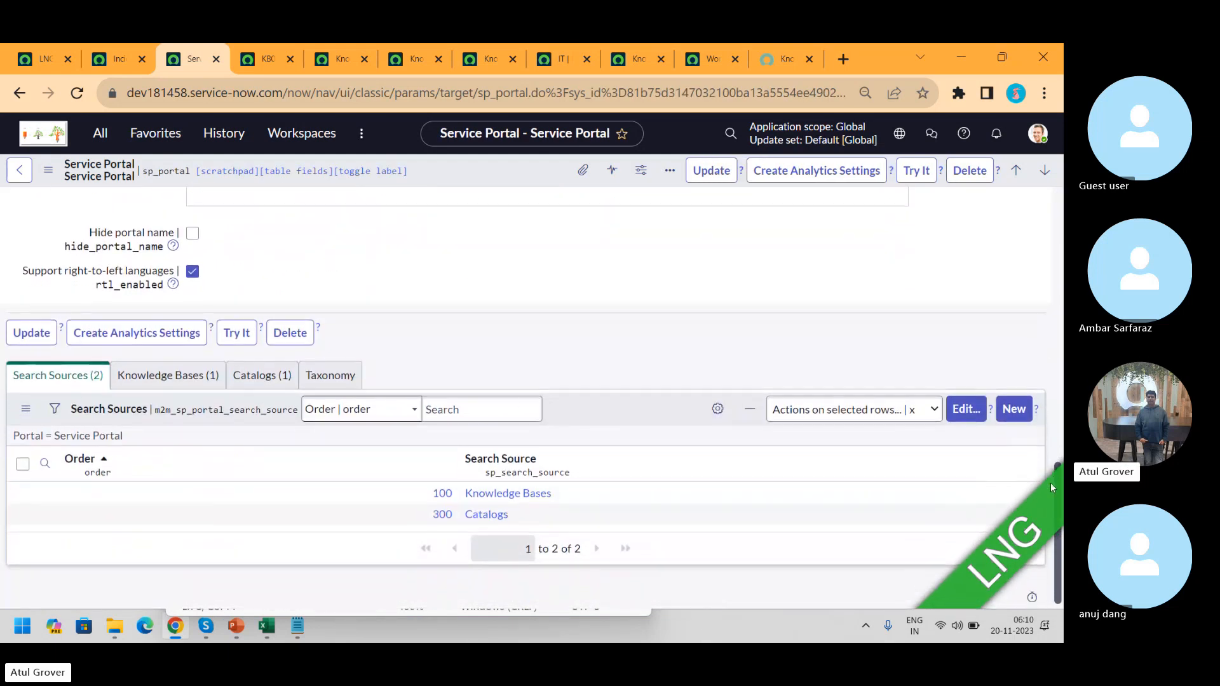
pyautogui.click(166, 374)
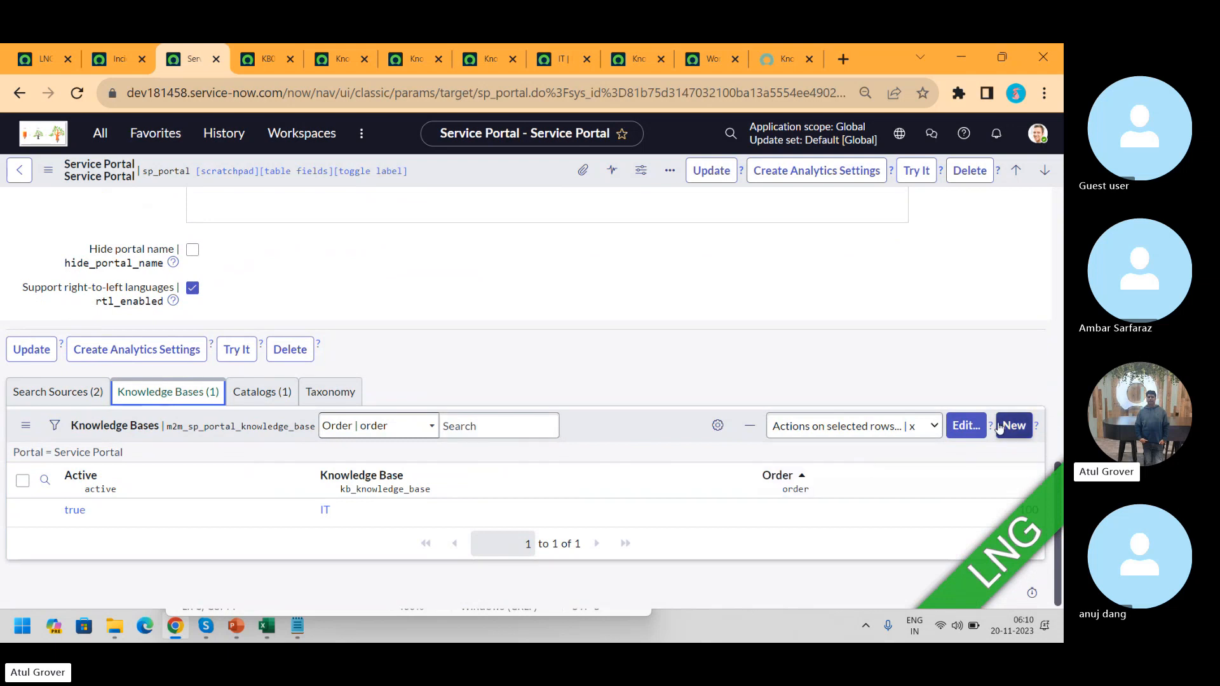
pyautogui.click(963, 426)
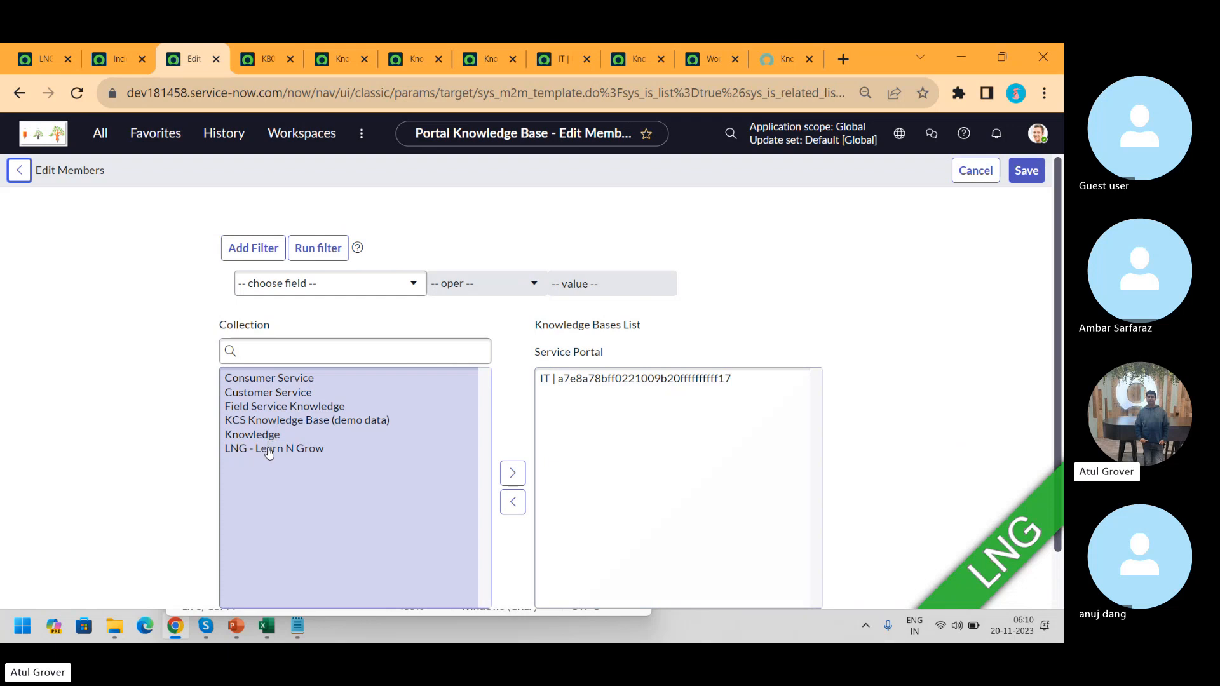
pyautogui.click(269, 450)
pyautogui.click(506, 472)
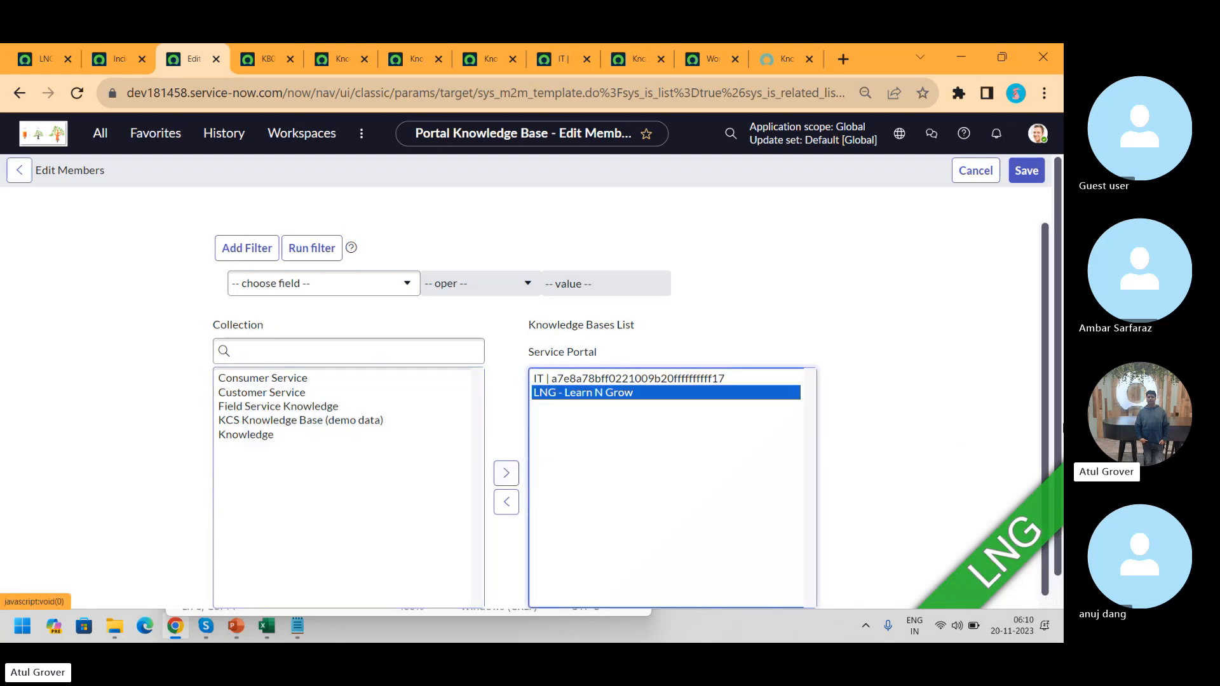
pyautogui.click(1023, 176)
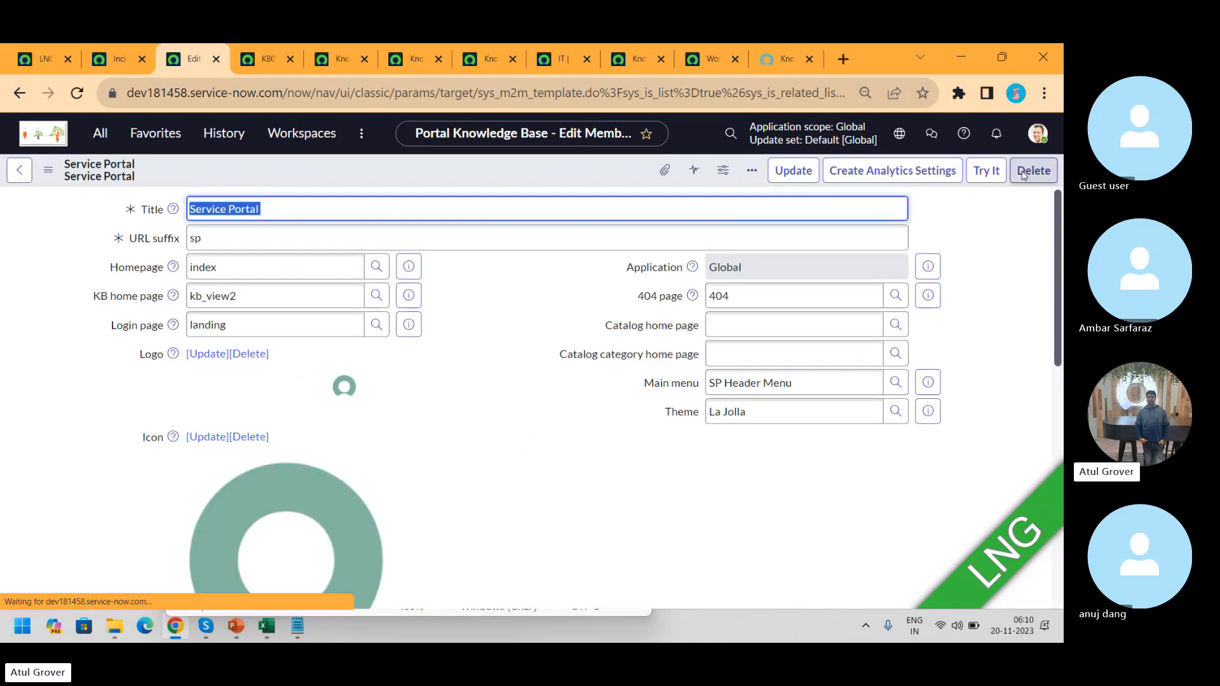
# - Reload the portal's Knowledge Base page and view the choices in its knowledge base filter
pyautogui.click(787, 62)
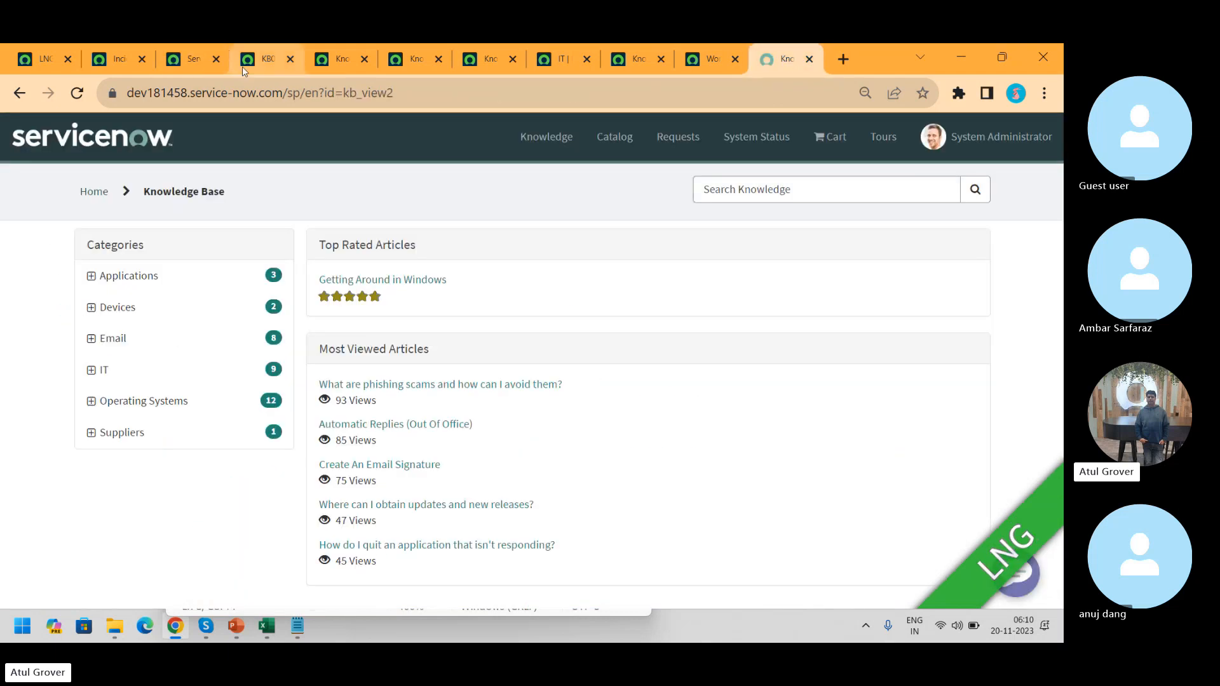
pyautogui.click(77, 94)
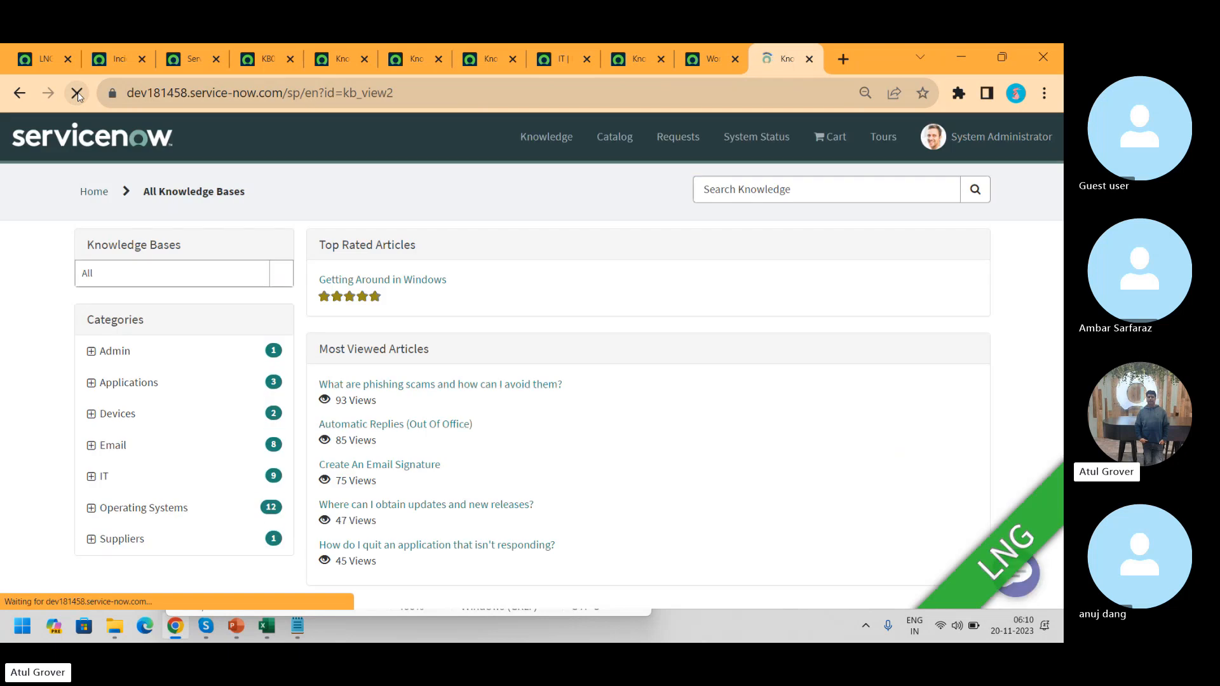
pyautogui.click(214, 273)
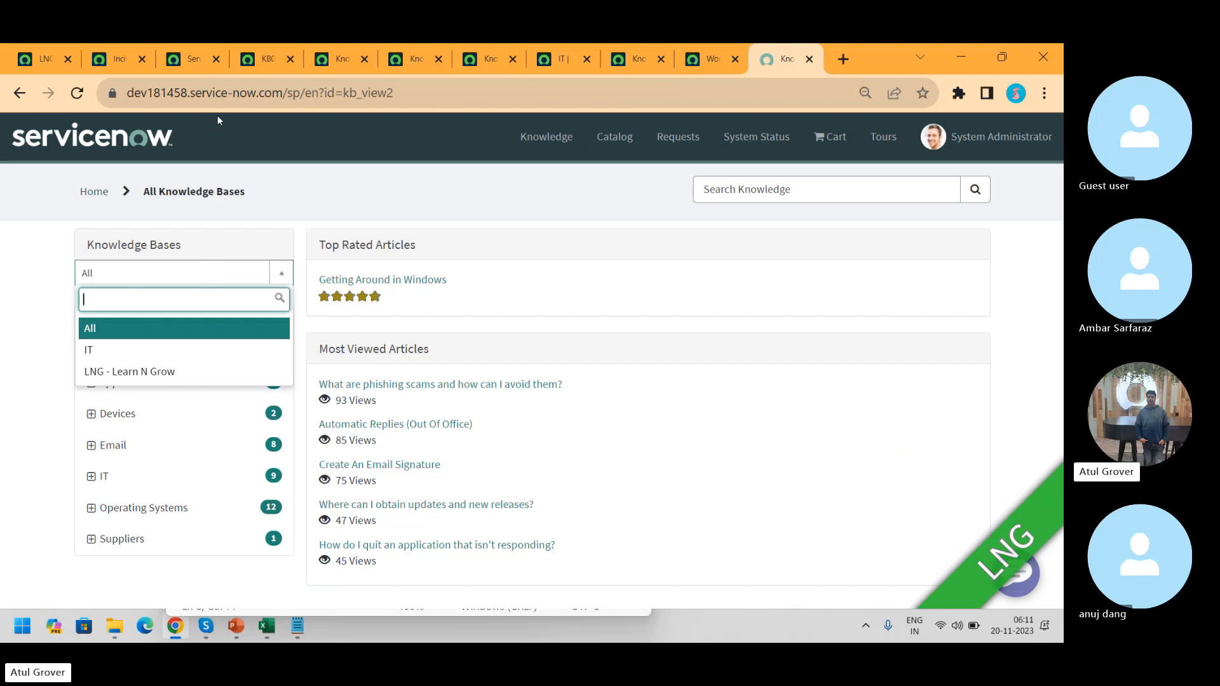
# - Return to the retired KB0010009 knowledge article and republish it
pyautogui.click(272, 56)
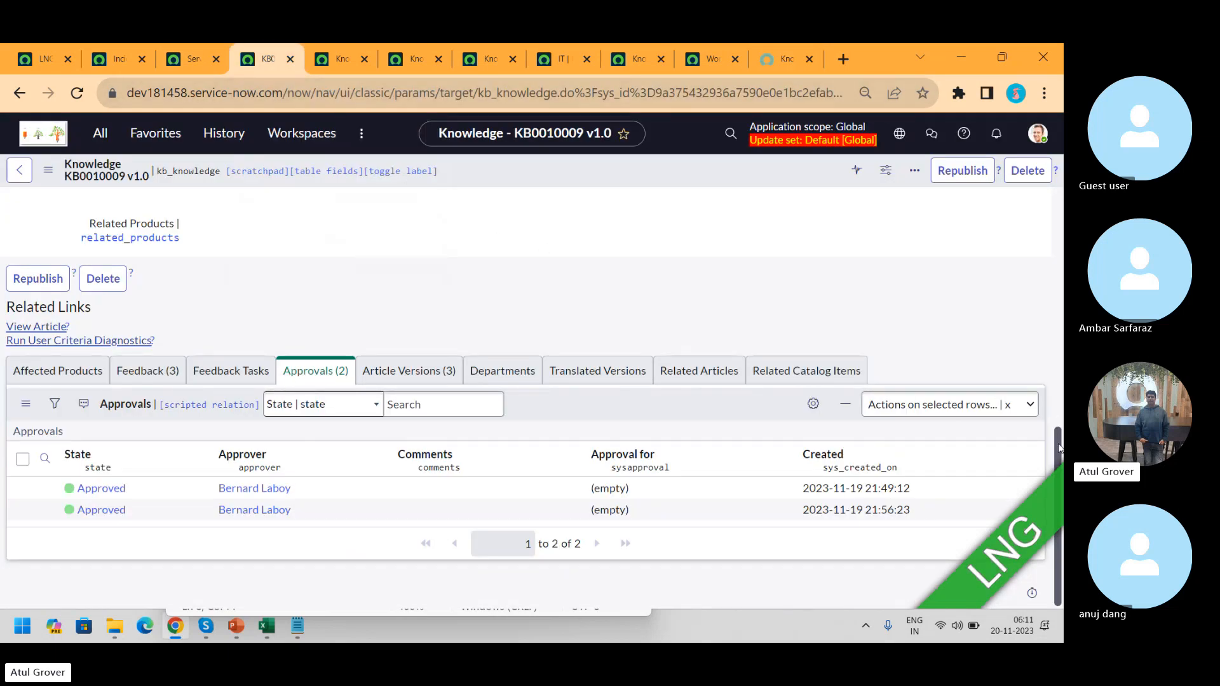
pyautogui.scroll(10, 528, 381)
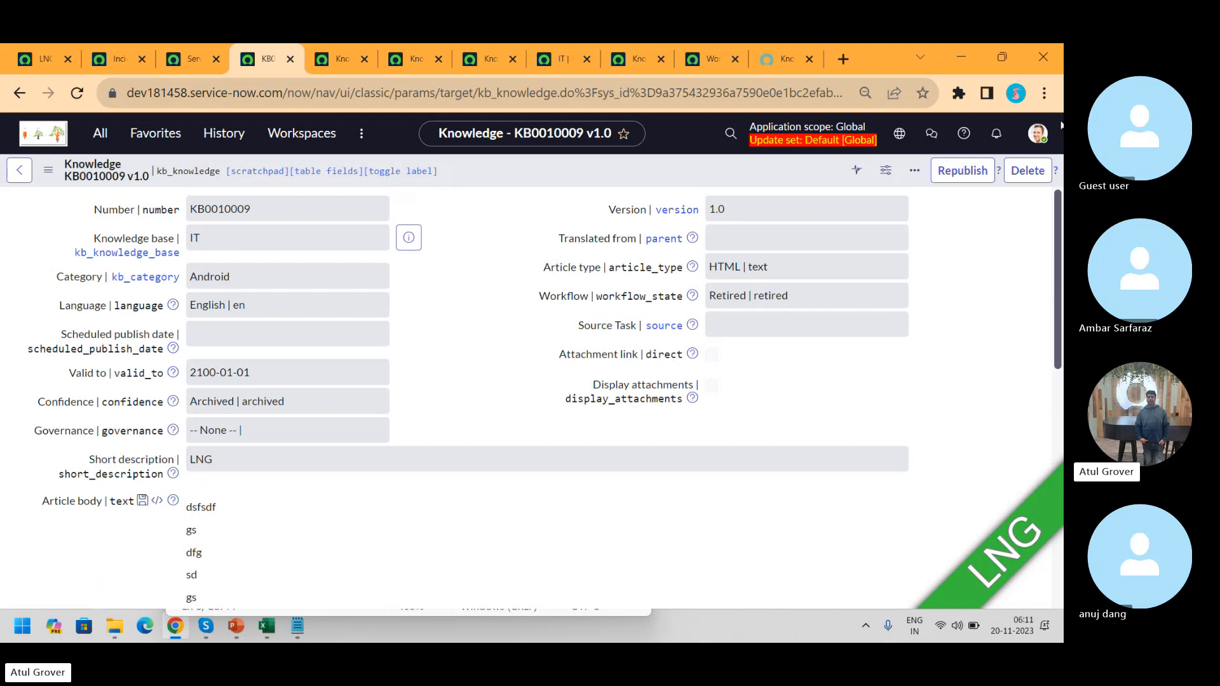
pyautogui.click(972, 172)
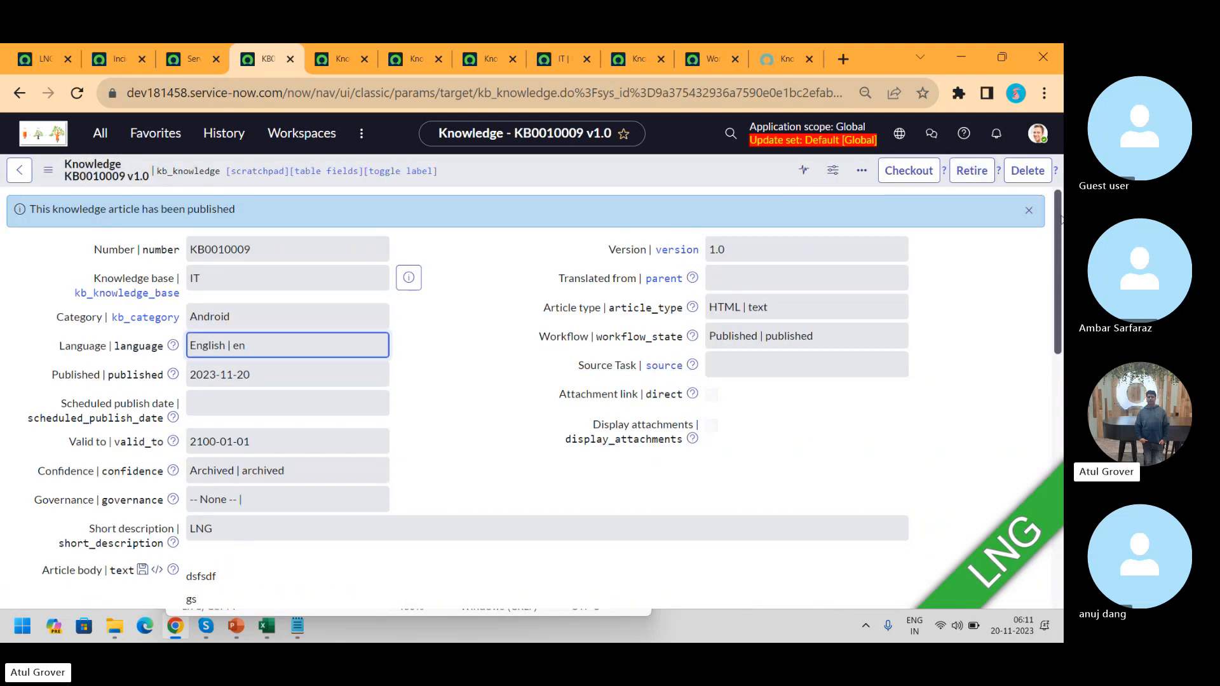
# - Review the article versions and approvals listed for KB0010009
pyautogui.moveTo(1060, 217); pyautogui.dragTo(1059, 495)
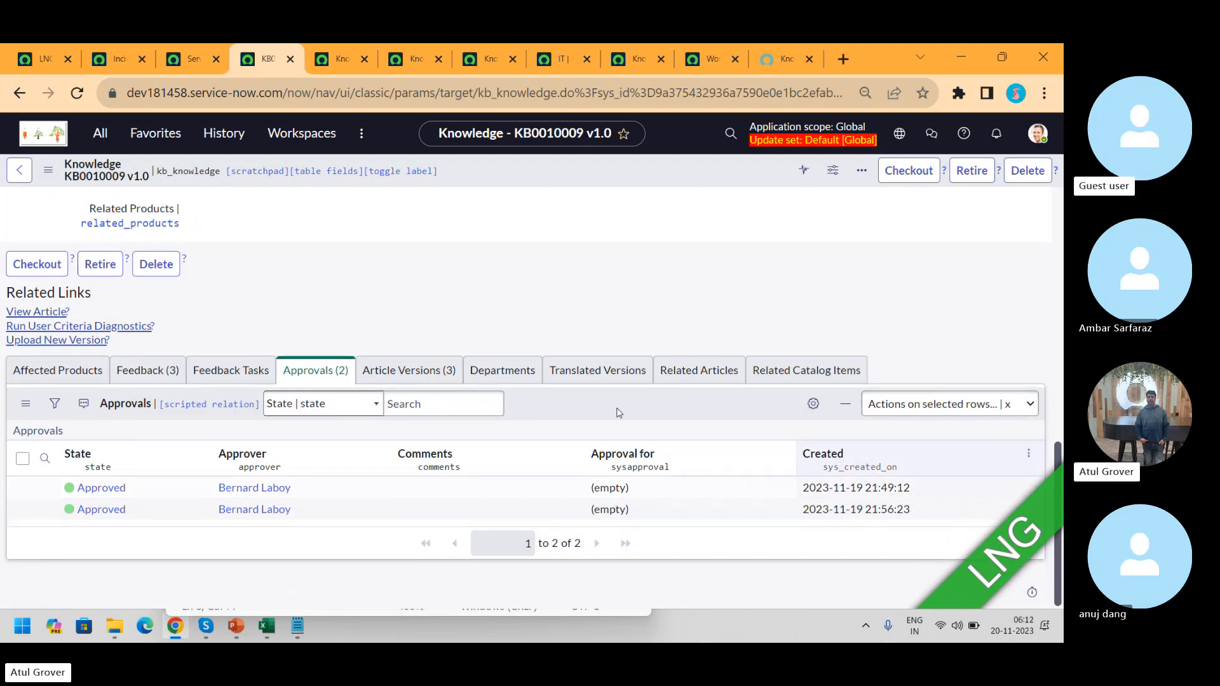
pyautogui.click(380, 375)
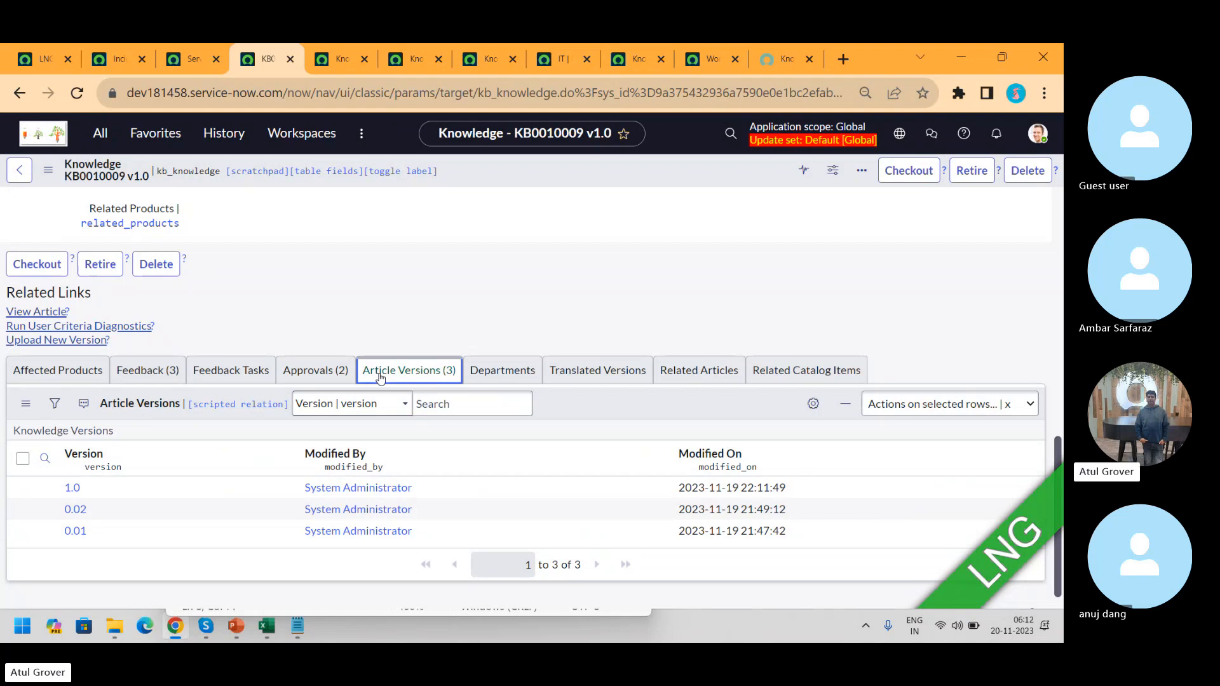
pyautogui.click(311, 374)
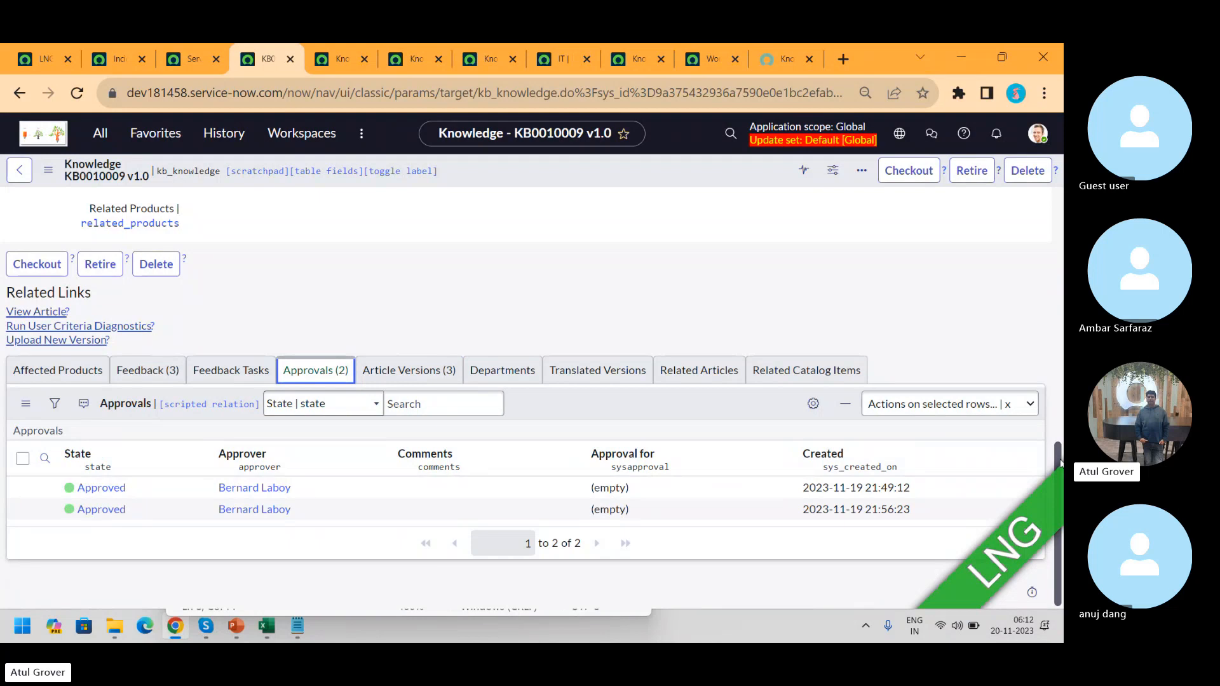
# - Check out the published KB0010009 article for revision and check the new draft's version number
pyautogui.moveTo(1058, 456); pyautogui.dragTo(1057, 204)
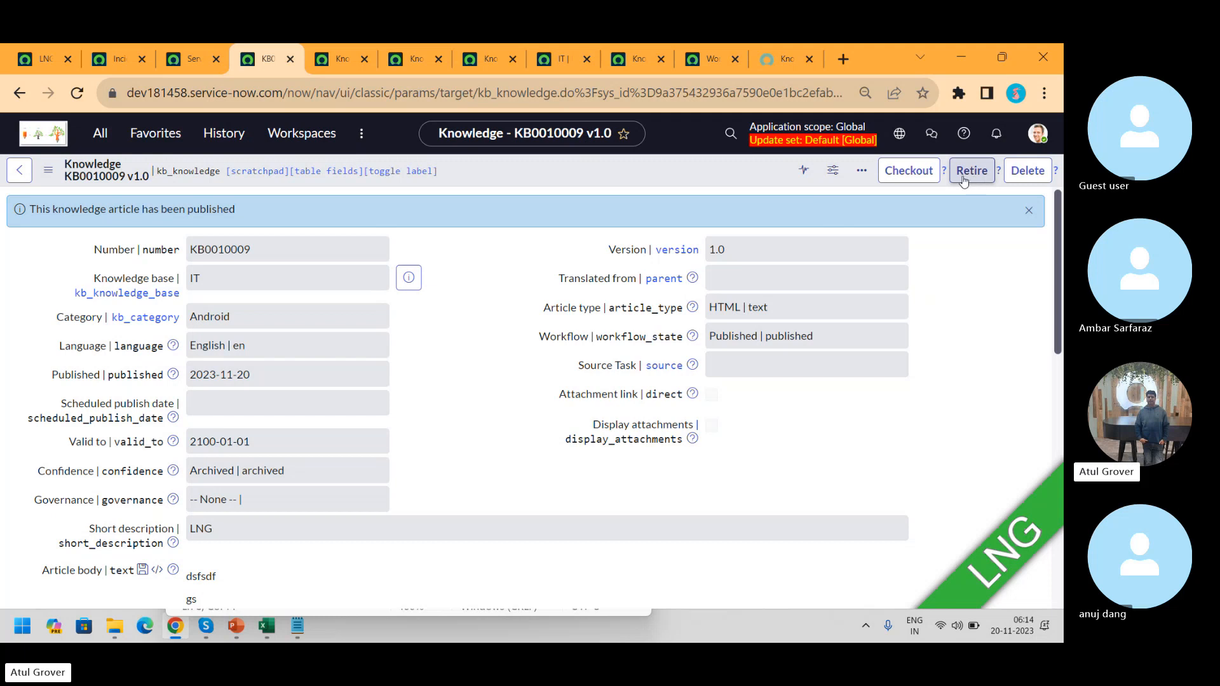
pyautogui.click(911, 178)
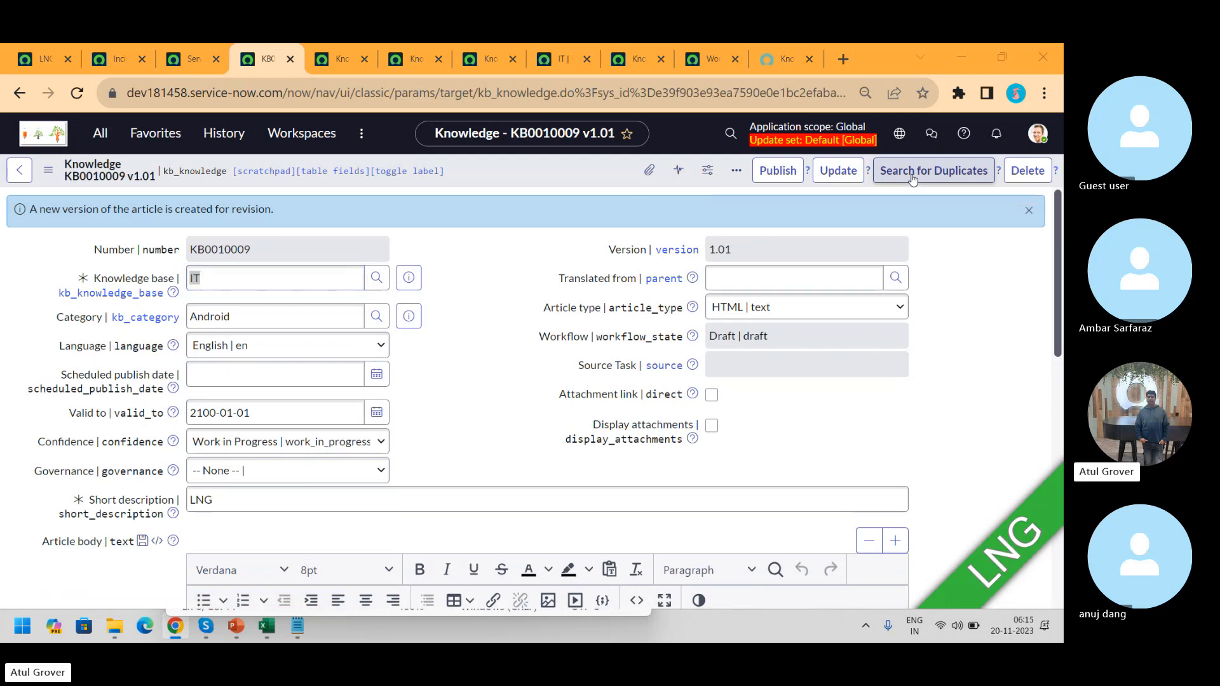
pyautogui.hotkey('alt', 'Tab')
pyautogui.hotkey('alt', 'Tab')
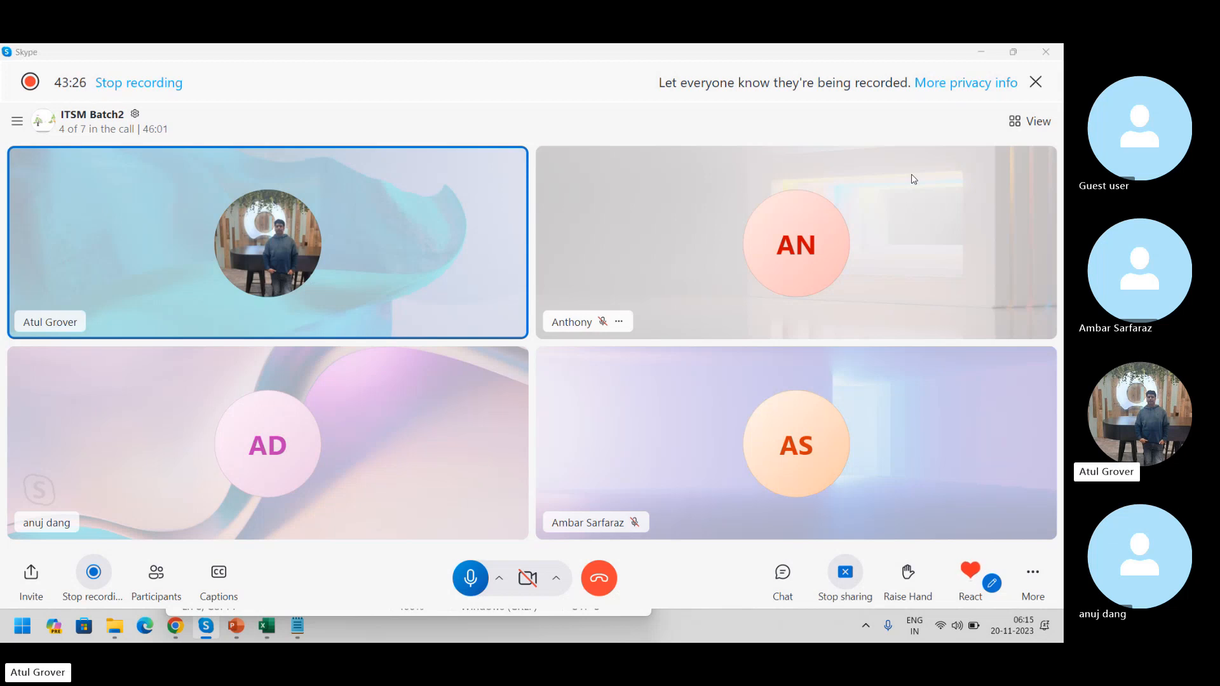
pyautogui.hotkey('alt', 'Tab')
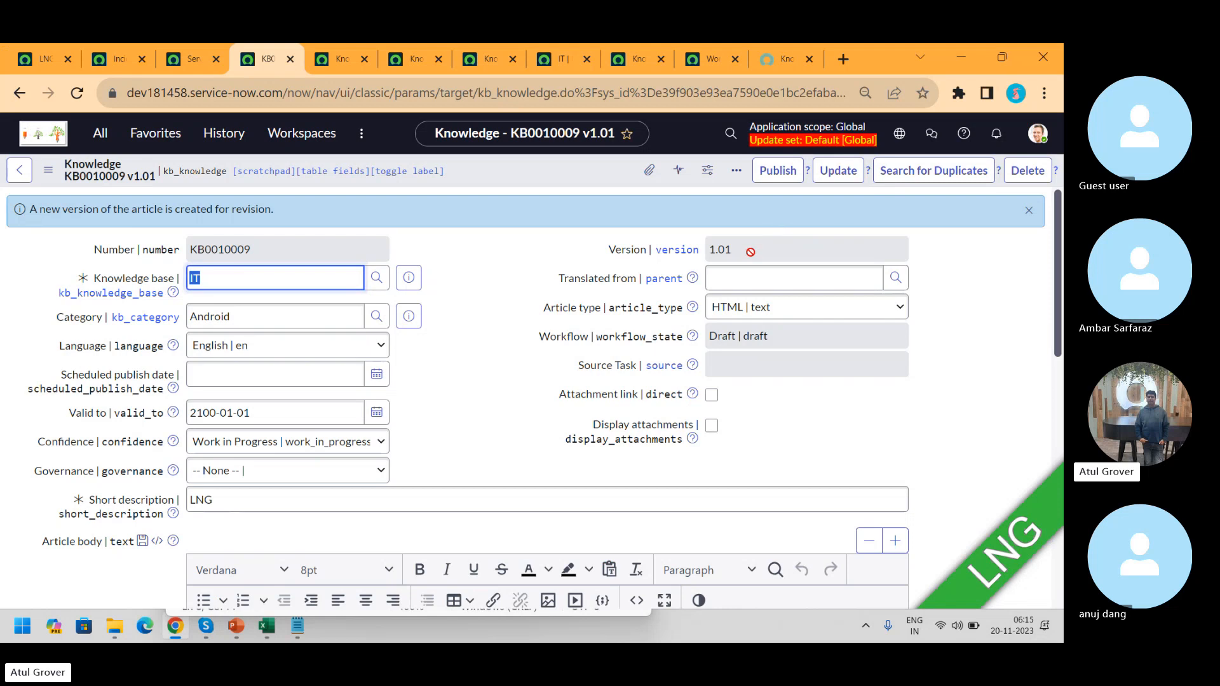
pyautogui.moveTo(750, 252); pyautogui.dragTo(717, 257)
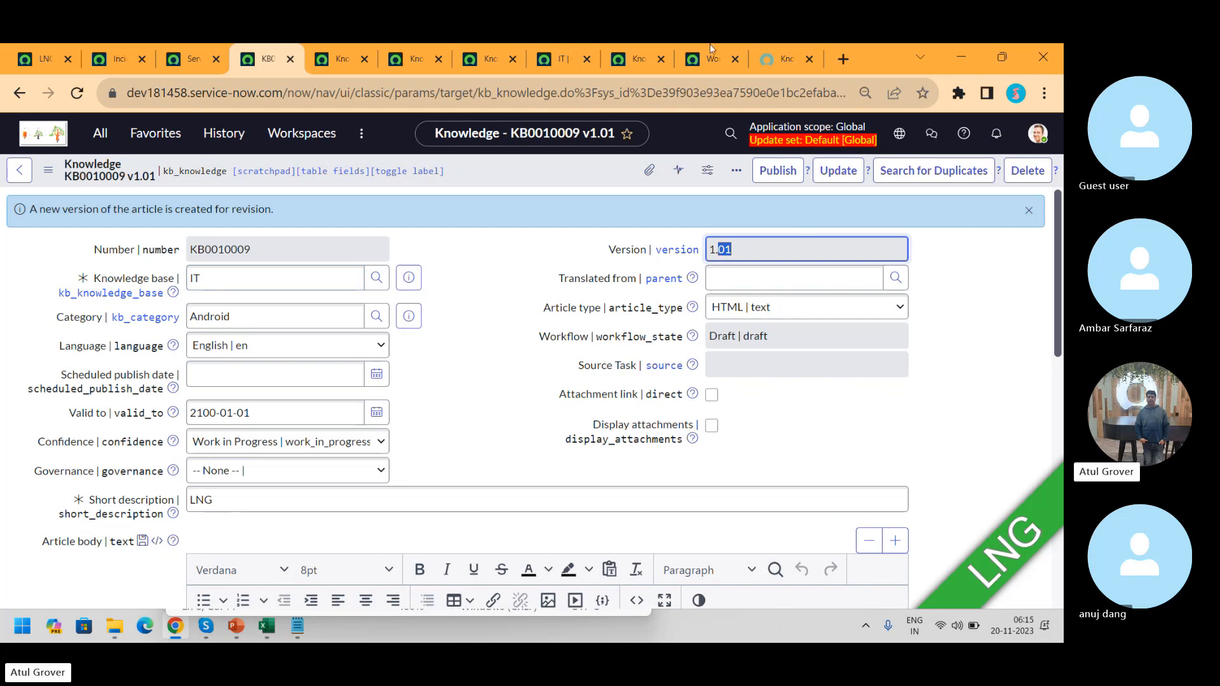
# - Reload the portal's Knowledge Base page and view the articles in the Android category under IT
pyautogui.click(788, 60)
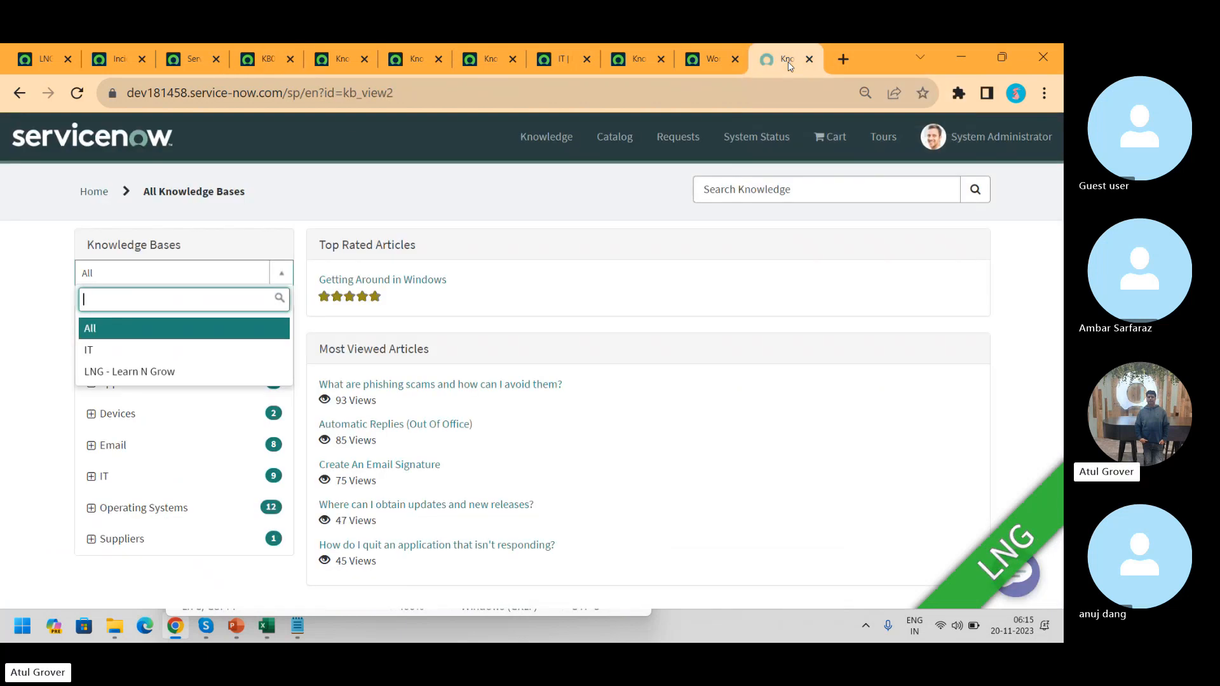
pyautogui.click(23, 308)
pyautogui.click(77, 92)
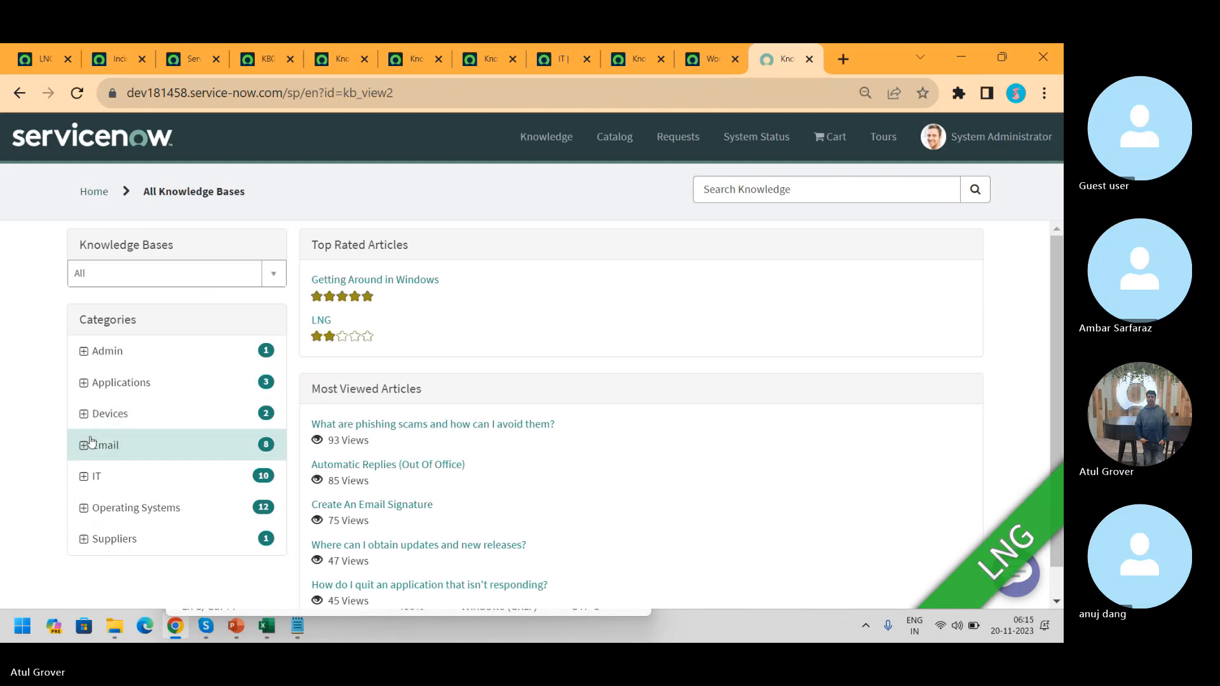
pyautogui.click(84, 477)
pyautogui.click(118, 522)
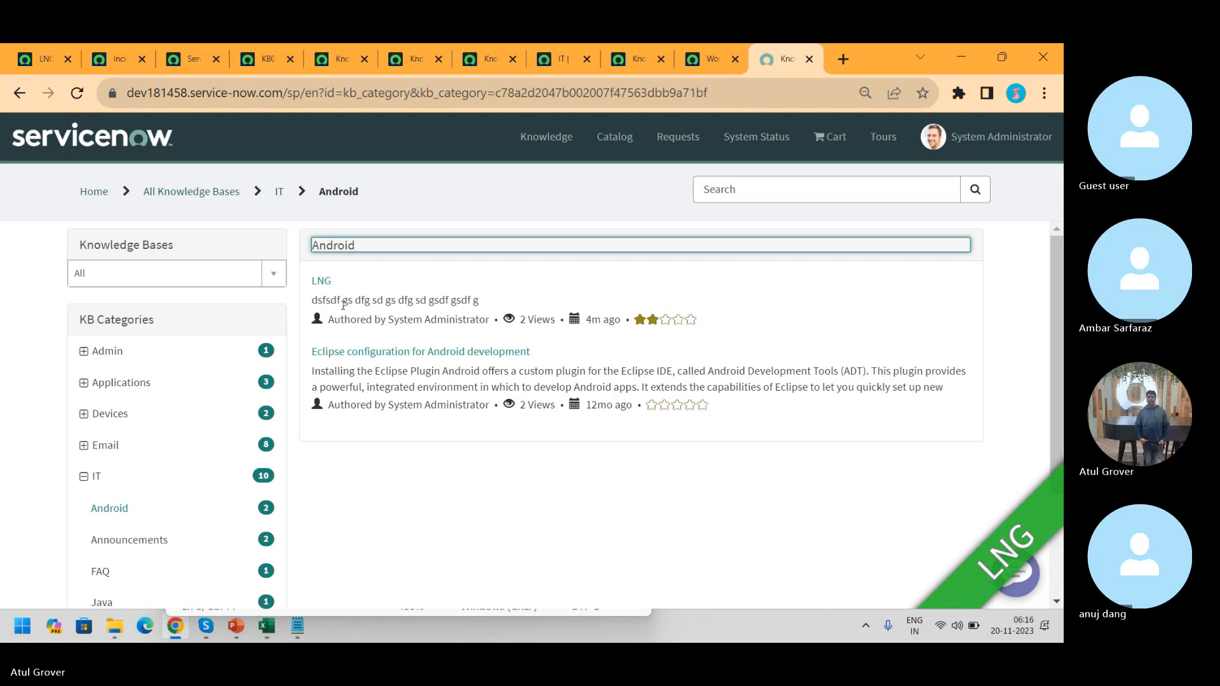
# - Set the KB0010009 draft's short description to LNG V2 and publish the article
pyautogui.click(268, 66)
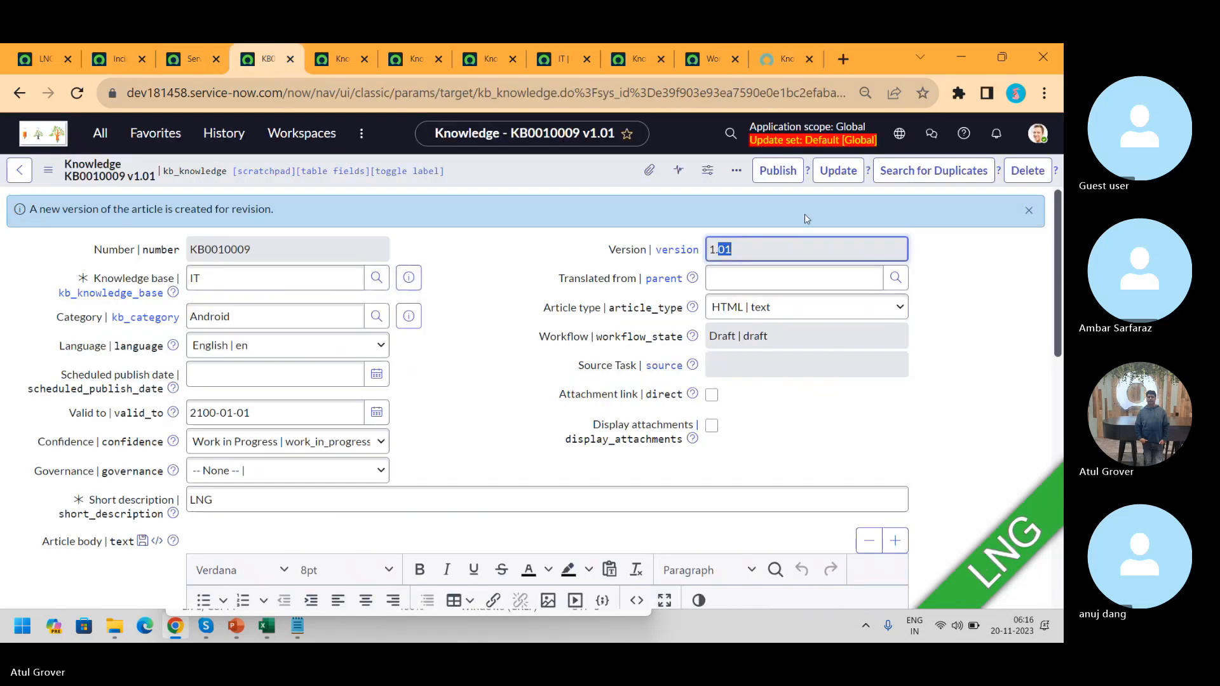
pyautogui.click(263, 502)
pyautogui.write('V1')
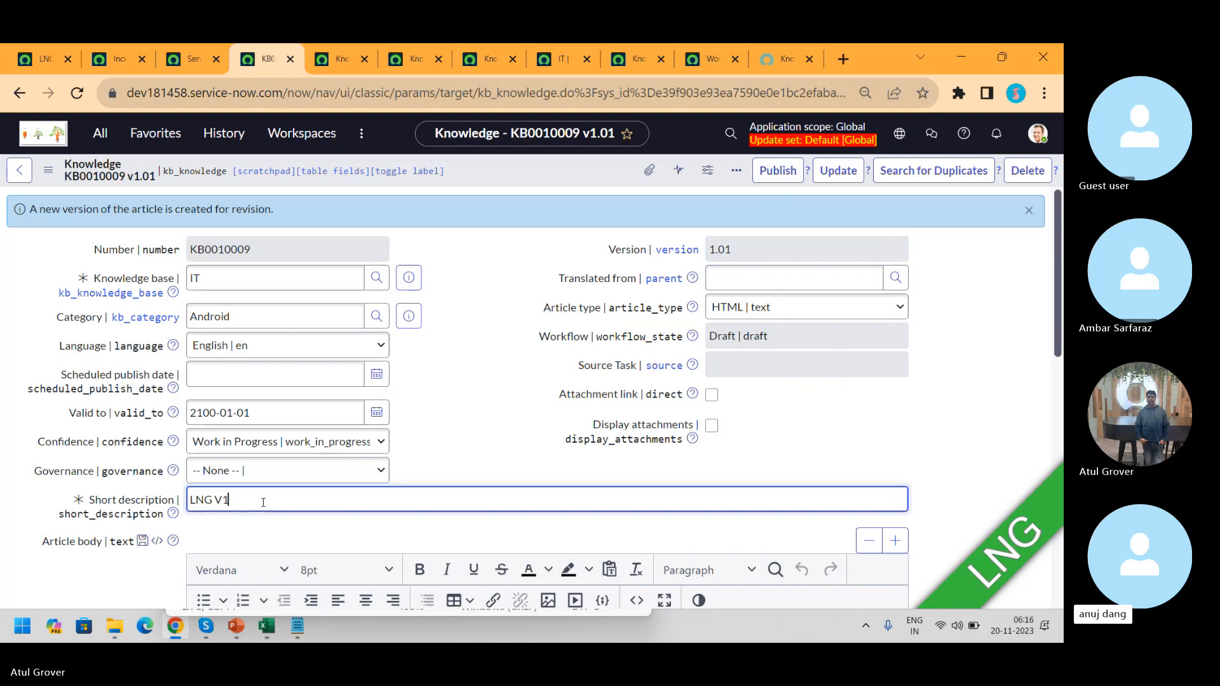
pyautogui.press('BackSpace')
pyautogui.write('2')
pyautogui.click(778, 181)
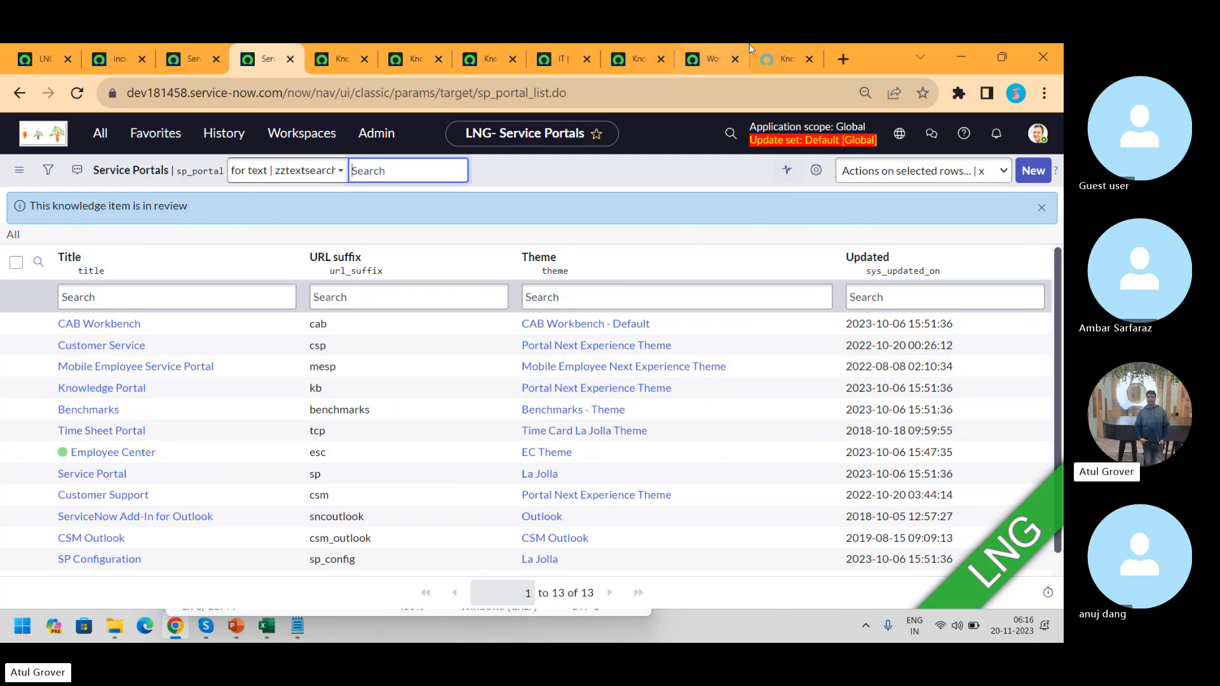
# - Go to the Knowledge Management Properties page, close the text search and inspect the first Knowledge Portal Properties
pyautogui.click(311, 59)
pyautogui.click(417, 67)
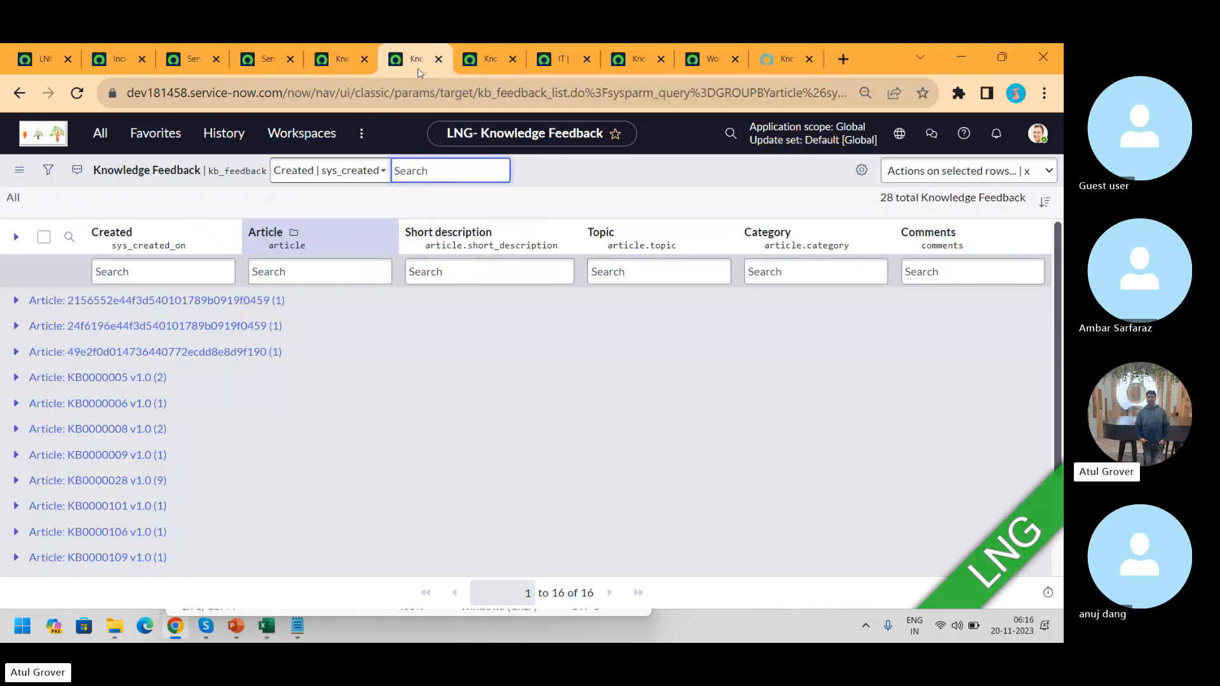
pyautogui.click(472, 69)
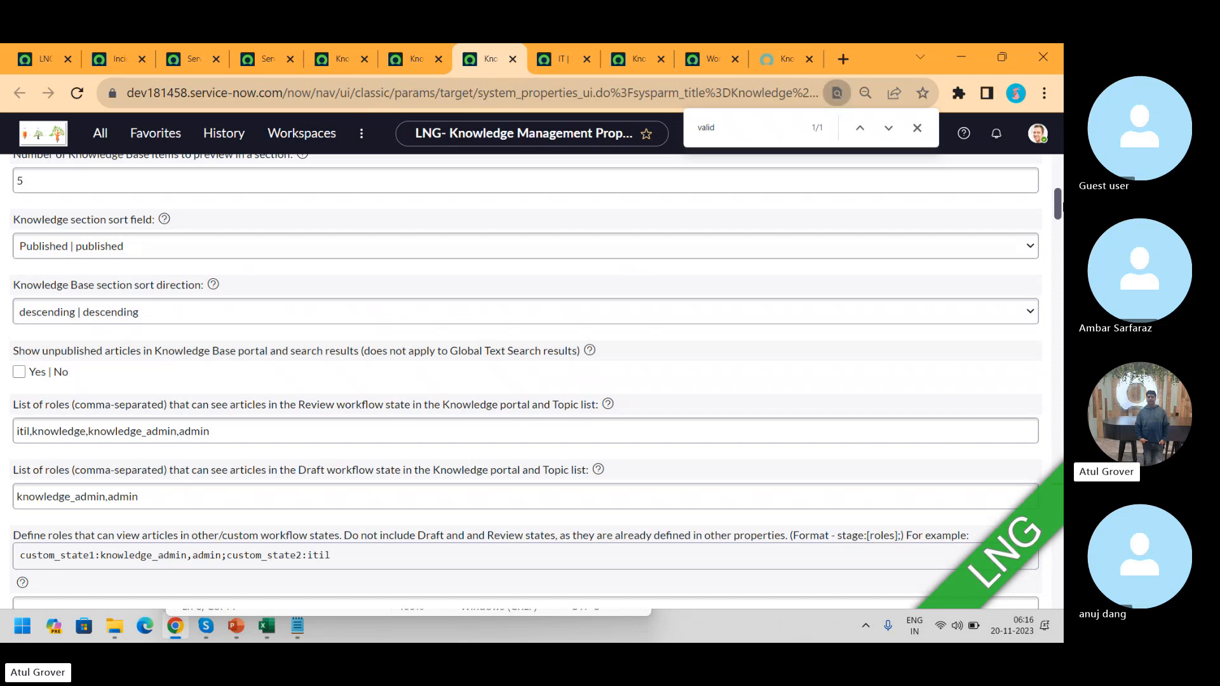
pyautogui.scroll(6, 1060, 210)
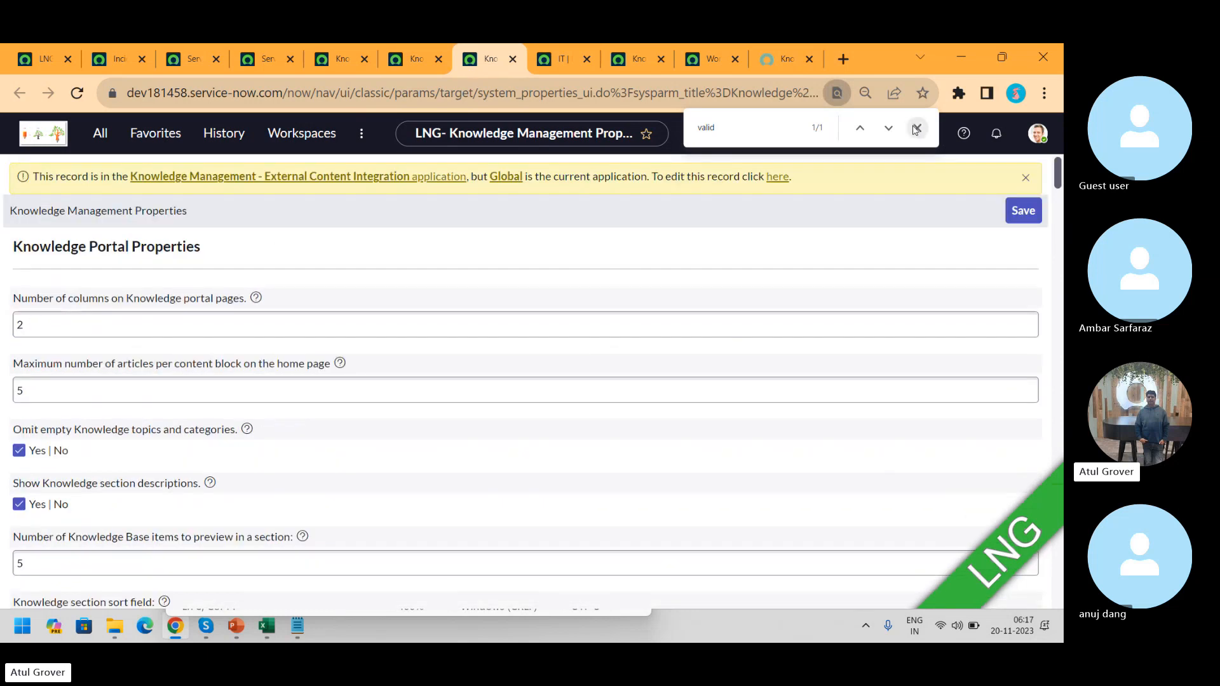
pyautogui.click(916, 129)
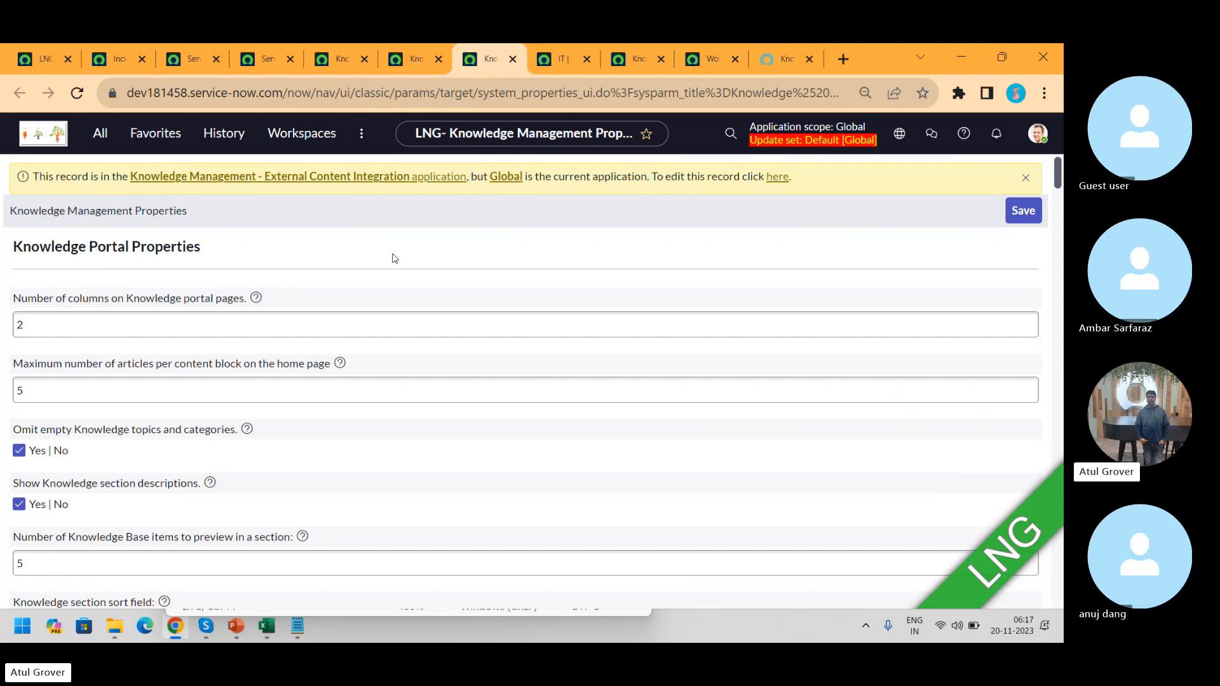
pyautogui.click(106, 383)
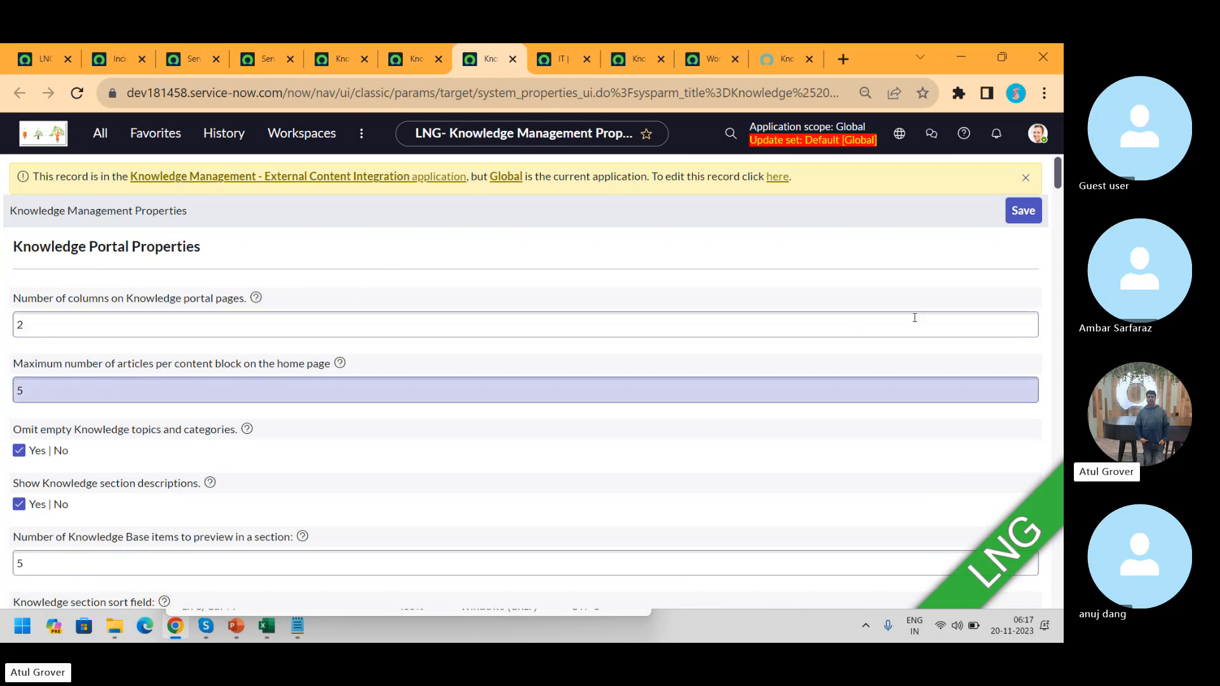
# - View the articles in the Operating Systems category on the Service Portal
pyautogui.click(780, 59)
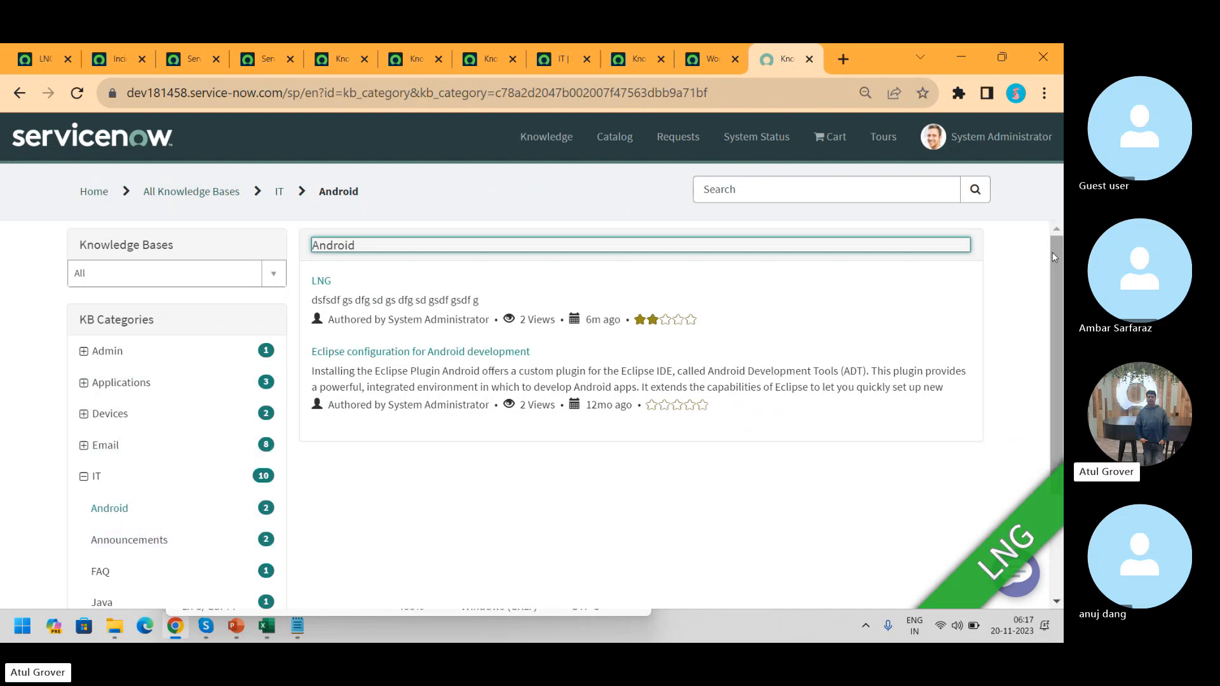
pyautogui.moveTo(1052, 263); pyautogui.dragTo(1052, 355)
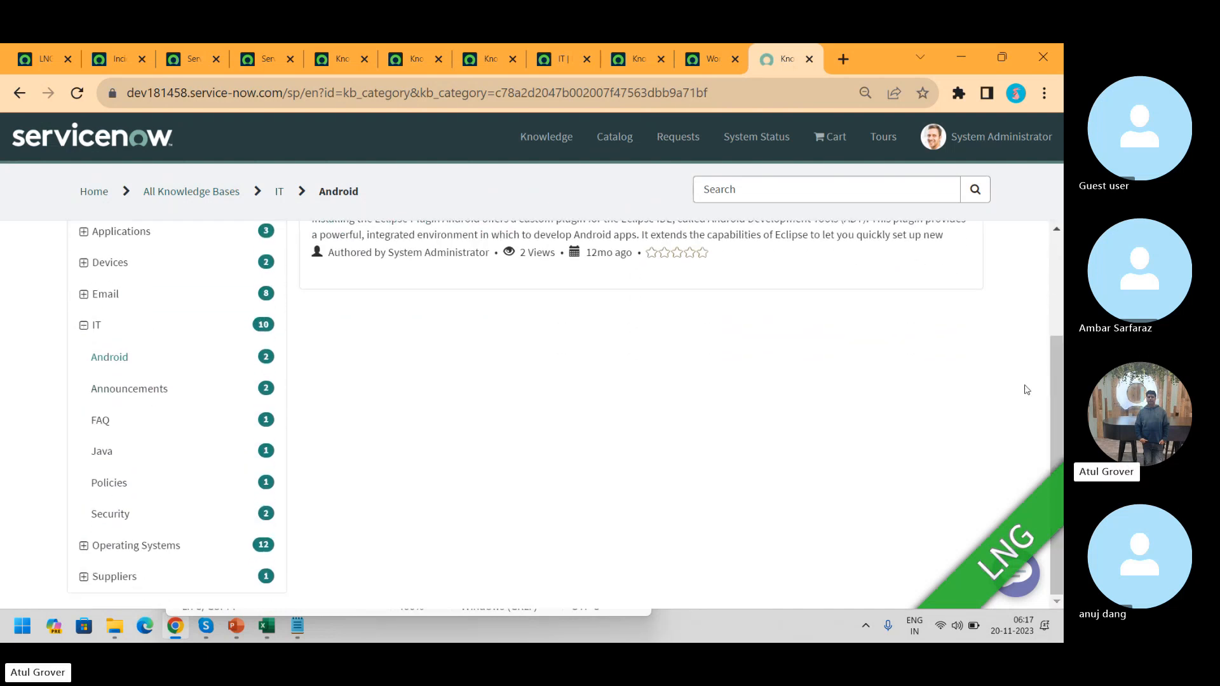
pyautogui.click(137, 547)
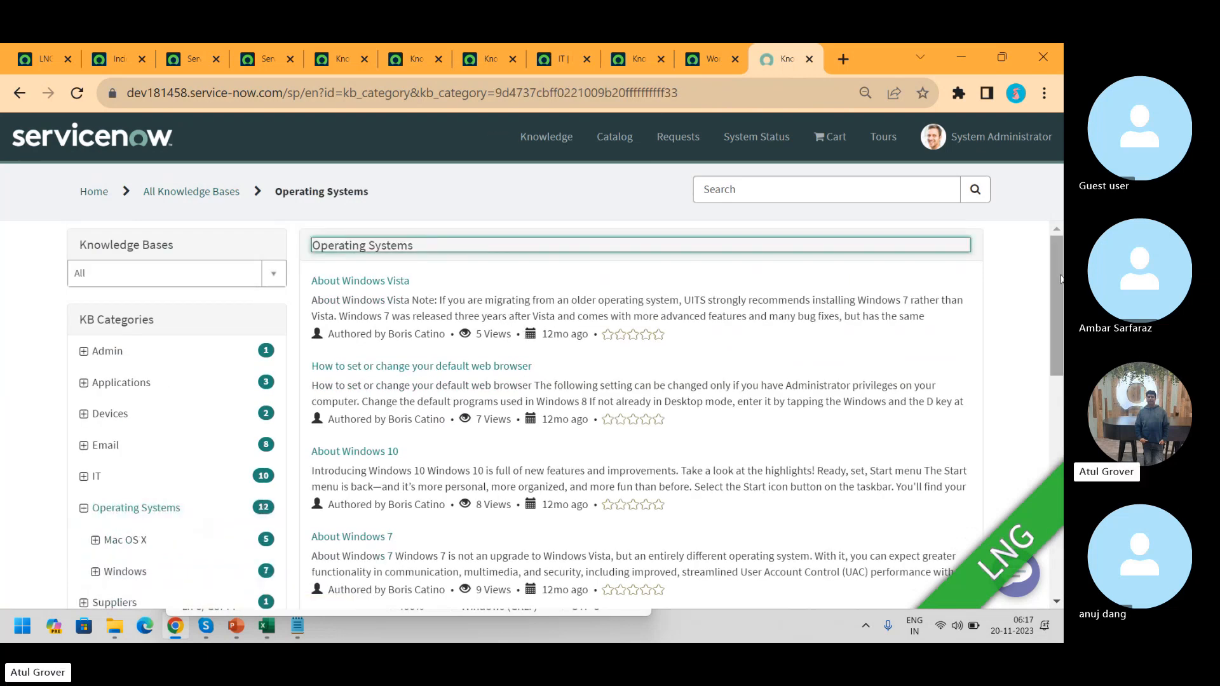
pyautogui.moveTo(1058, 277)
pyautogui.mouseDown()
pyautogui.moveTo(1058, 384)
pyautogui.moveTo(1056, 269)
pyautogui.mouseUp()
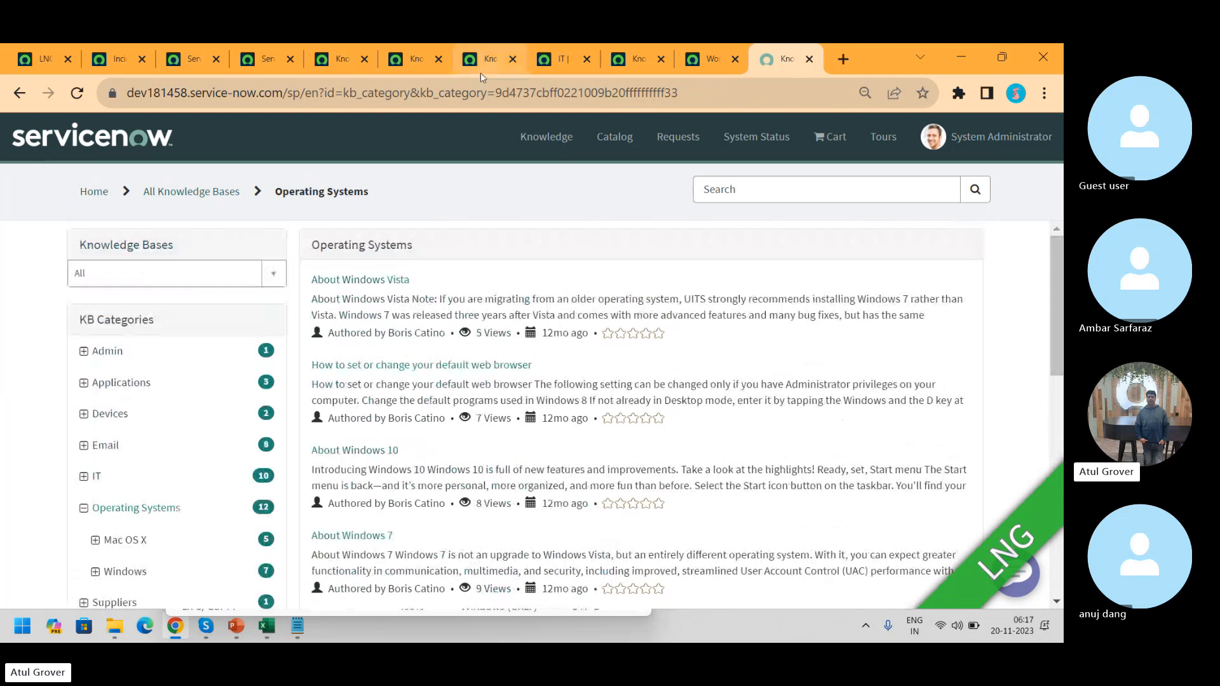
# - Examine the knowledge portal and article view settings in Knowledge Management Properties, including article visibility roles and rating options, and return to the portal page
pyautogui.click(483, 62)
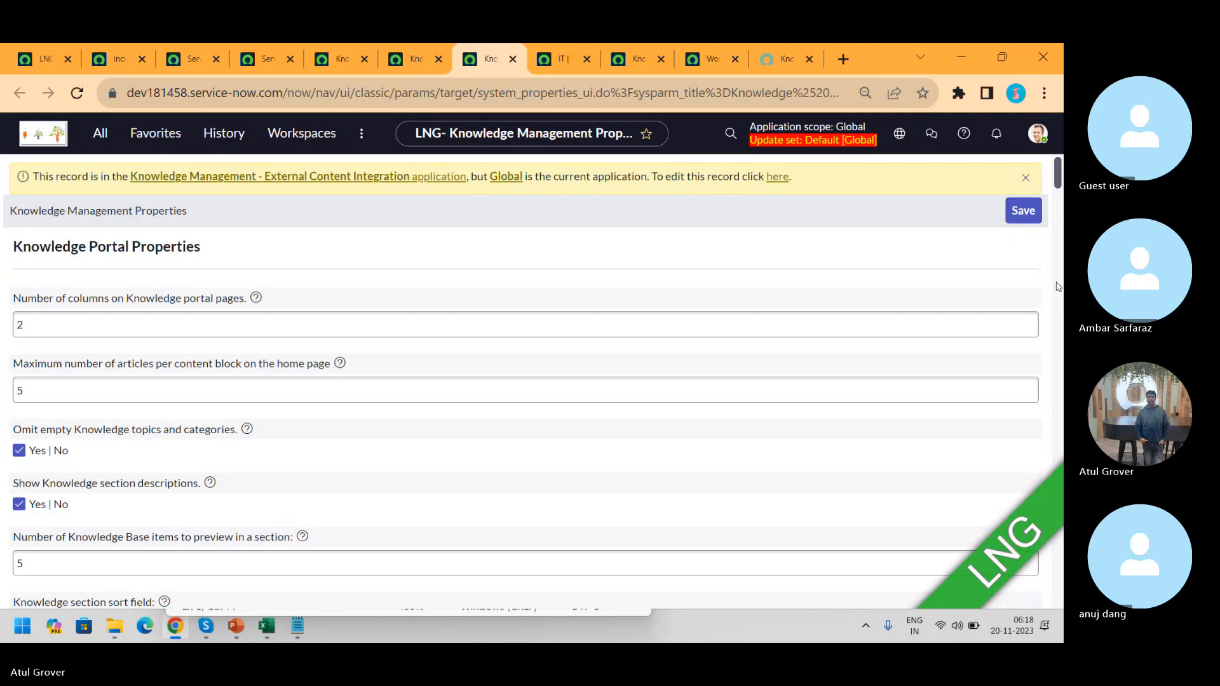
pyautogui.moveTo(1055, 166); pyautogui.dragTo(1056, 177)
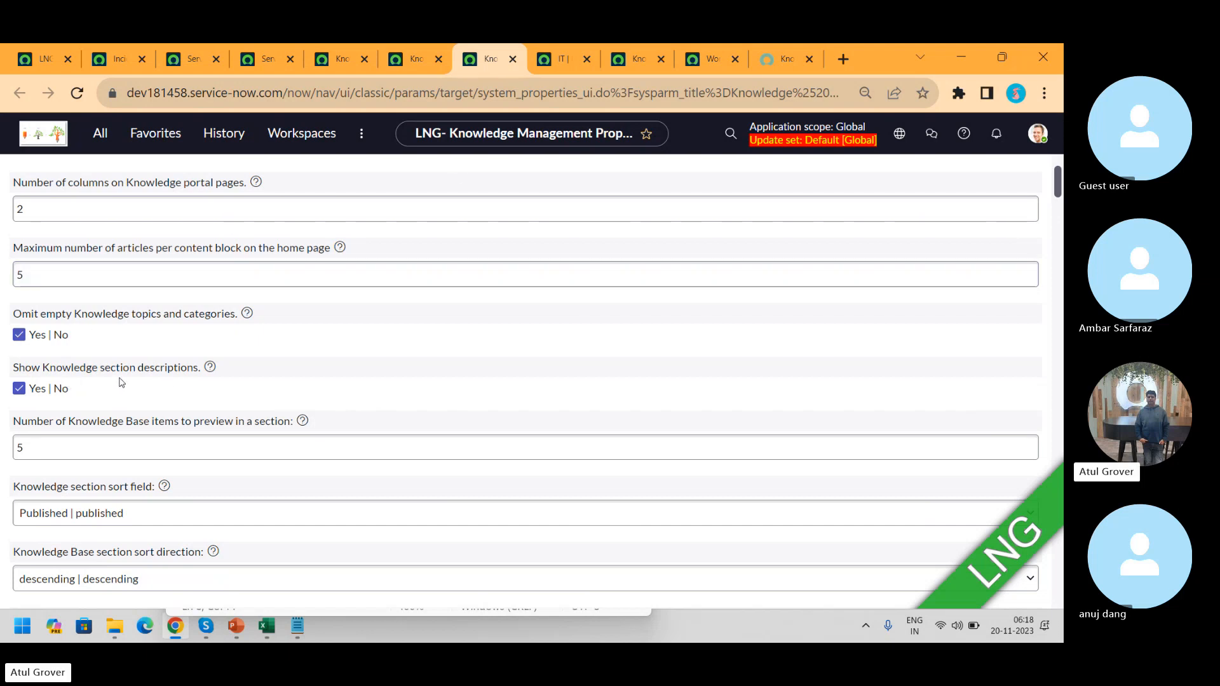
pyautogui.moveTo(209, 369)
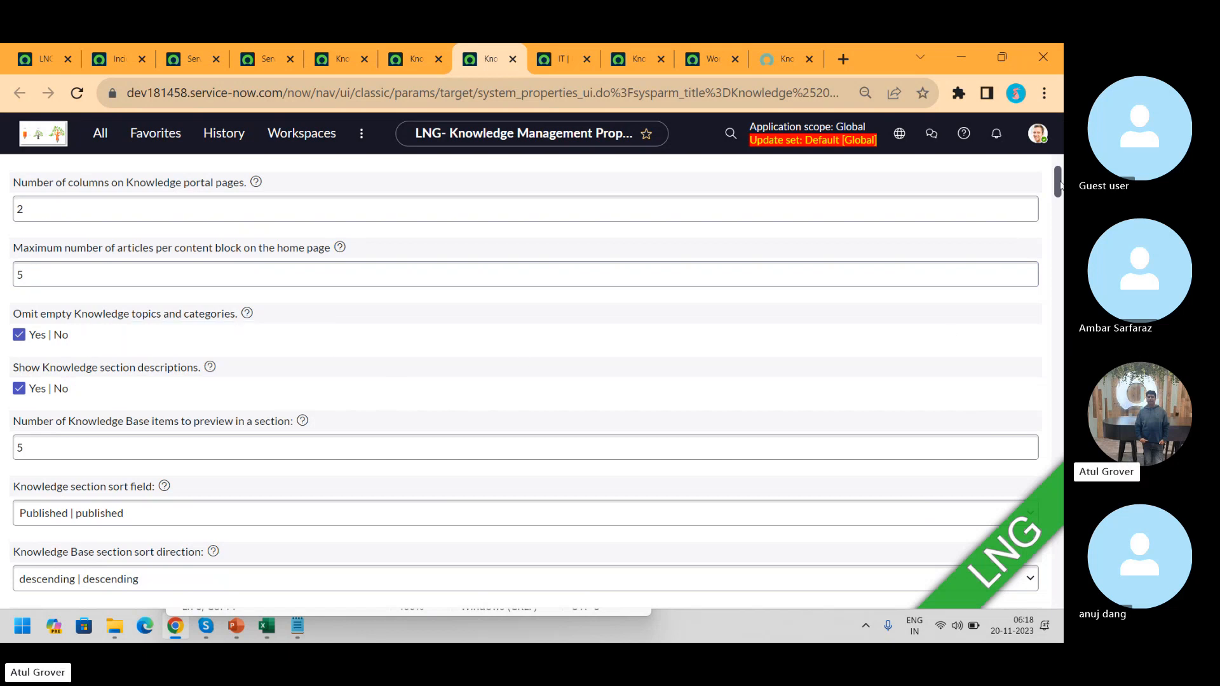
pyautogui.moveTo(1057, 184); pyautogui.dragTo(1059, 205)
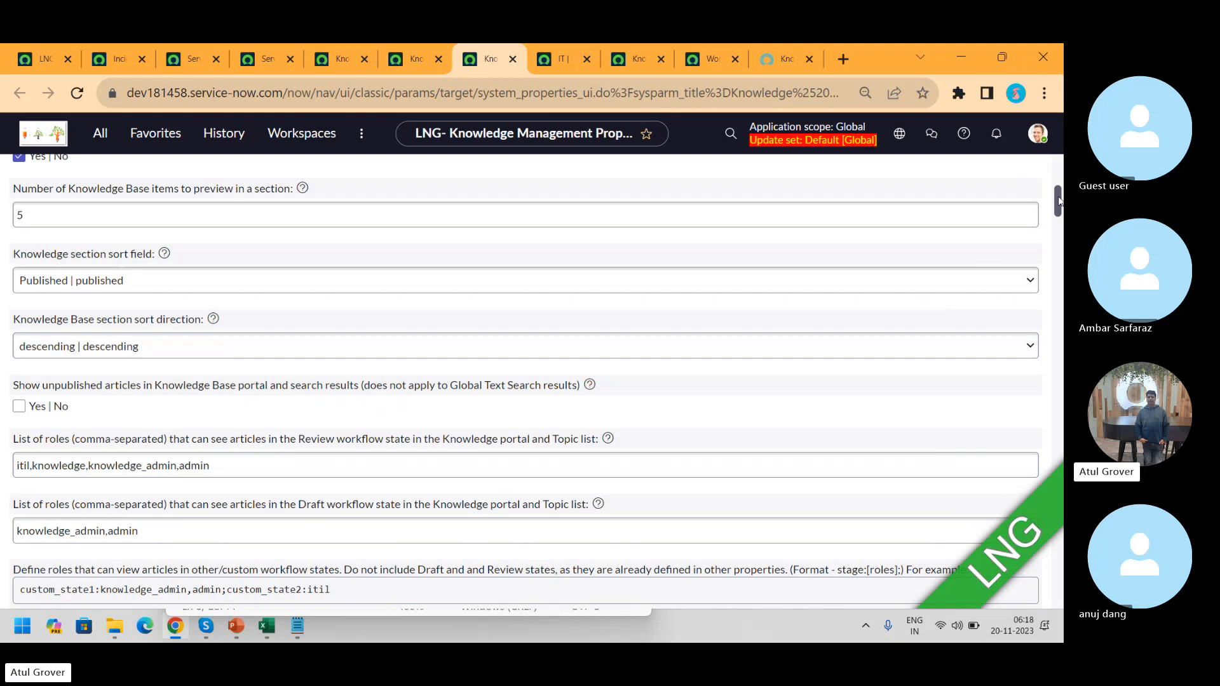
pyautogui.moveTo(1060, 201); pyautogui.dragTo(1061, 251)
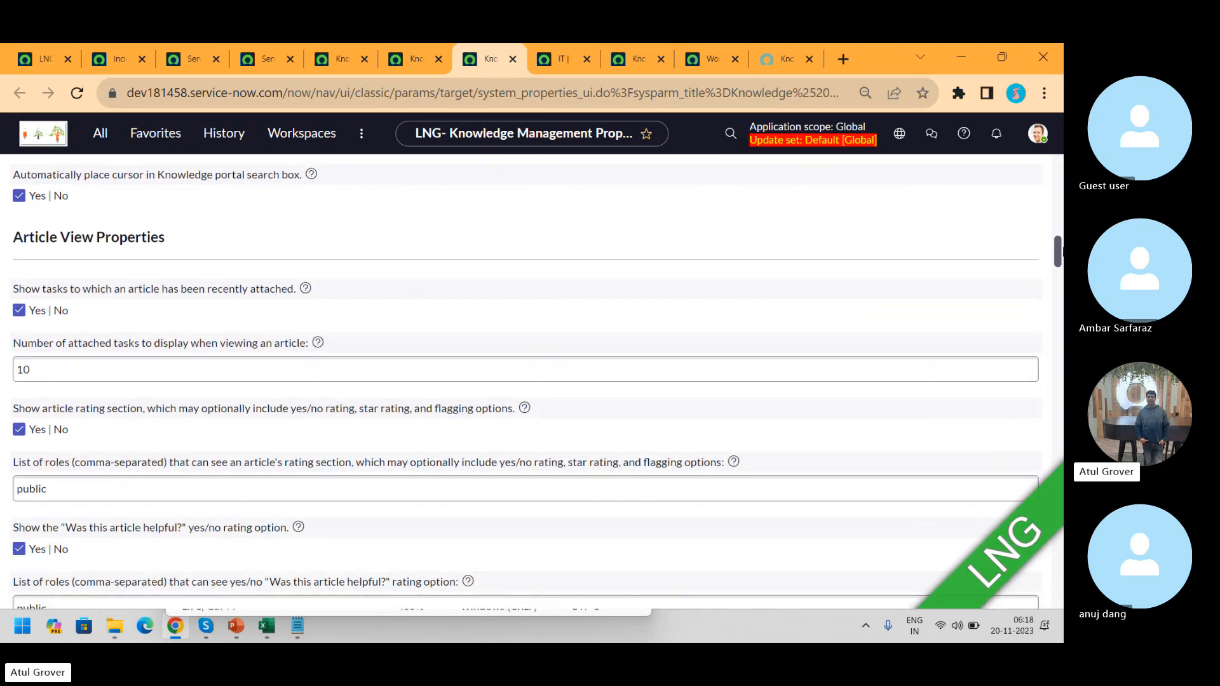
pyautogui.click(74, 363)
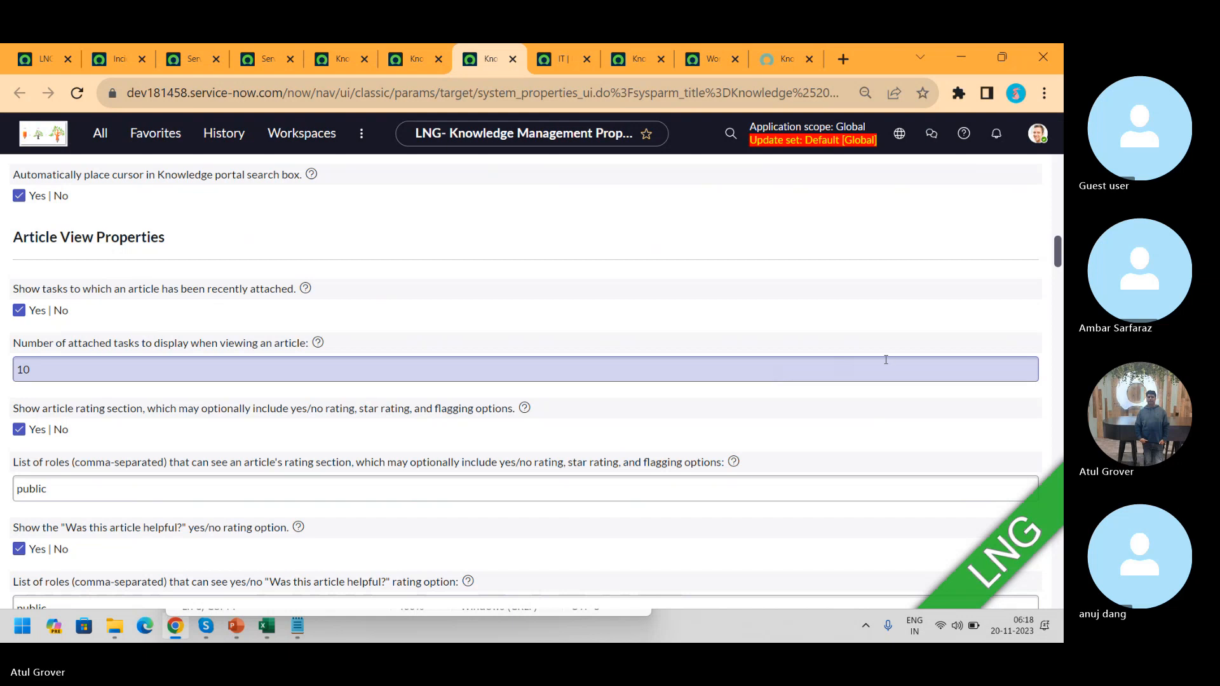
pyautogui.click(387, 496)
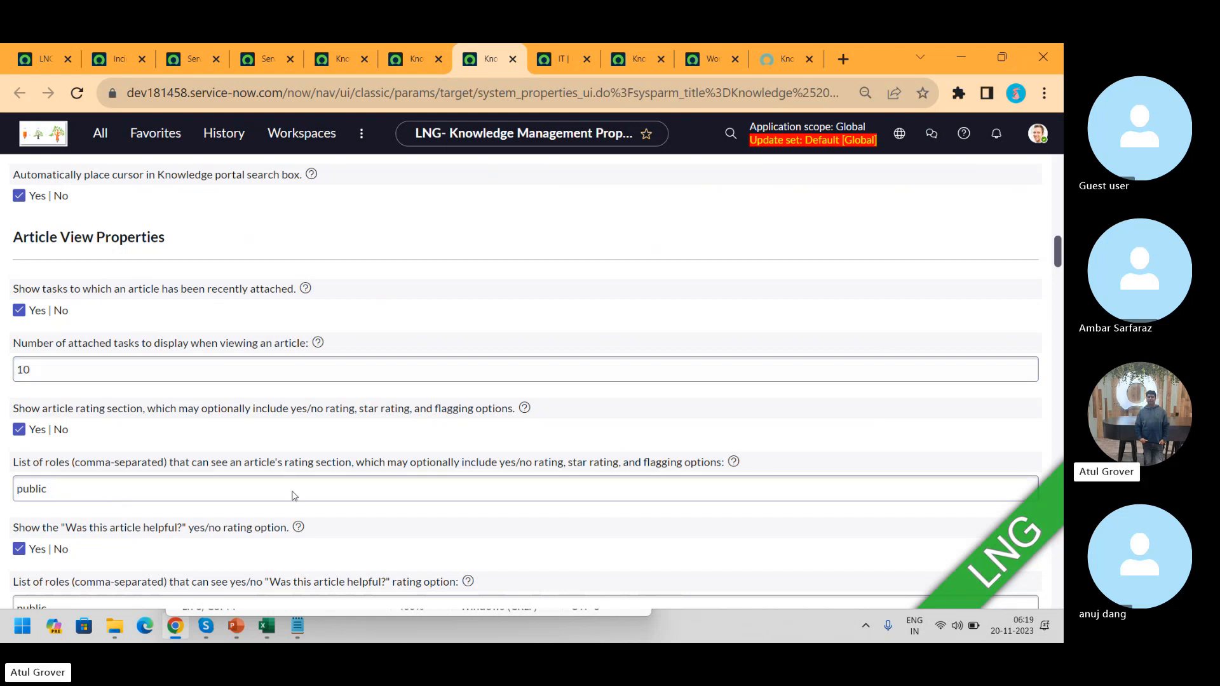
pyautogui.scroll(-5, 1056, 254)
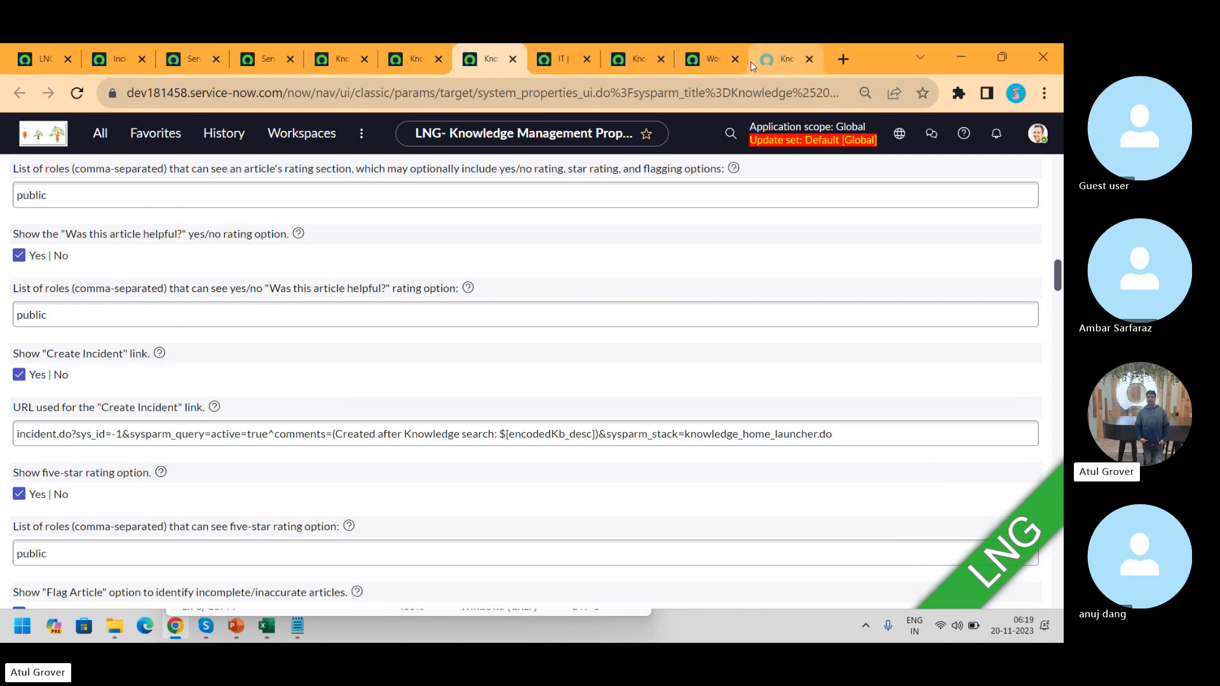
pyautogui.click(768, 61)
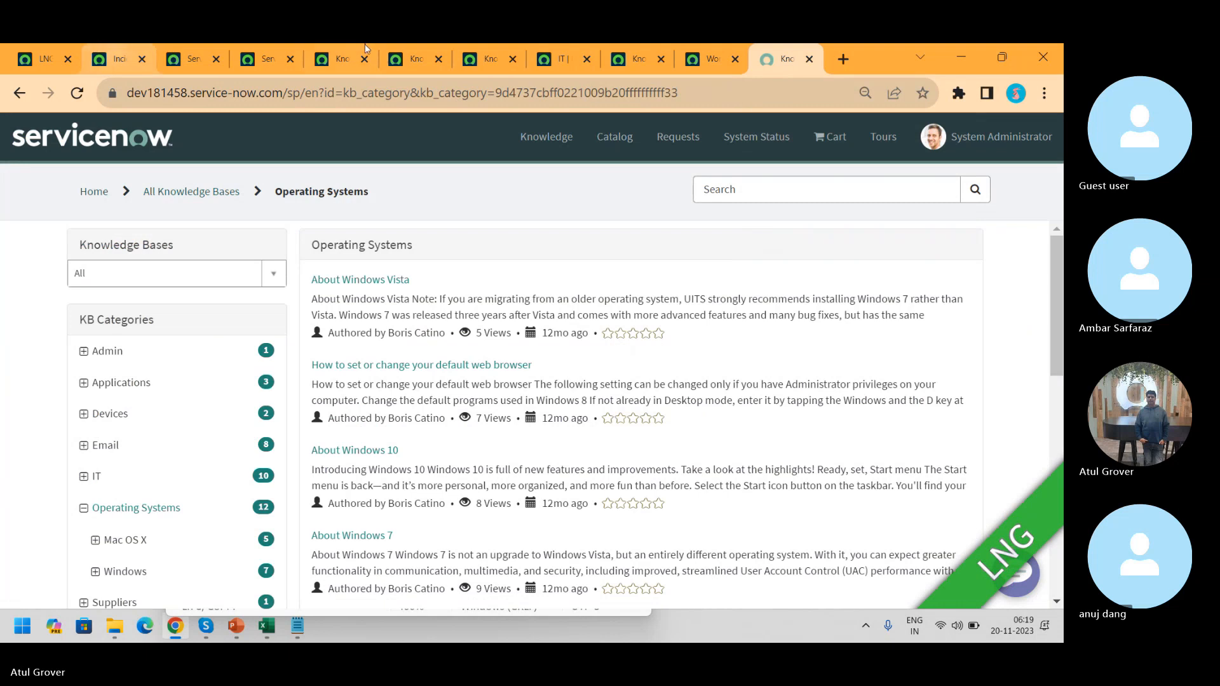
# - Return to Knowledge Management Properties and examine the Knowledge Search Properties, including result order, search method and details shown in results
pyautogui.click(490, 59)
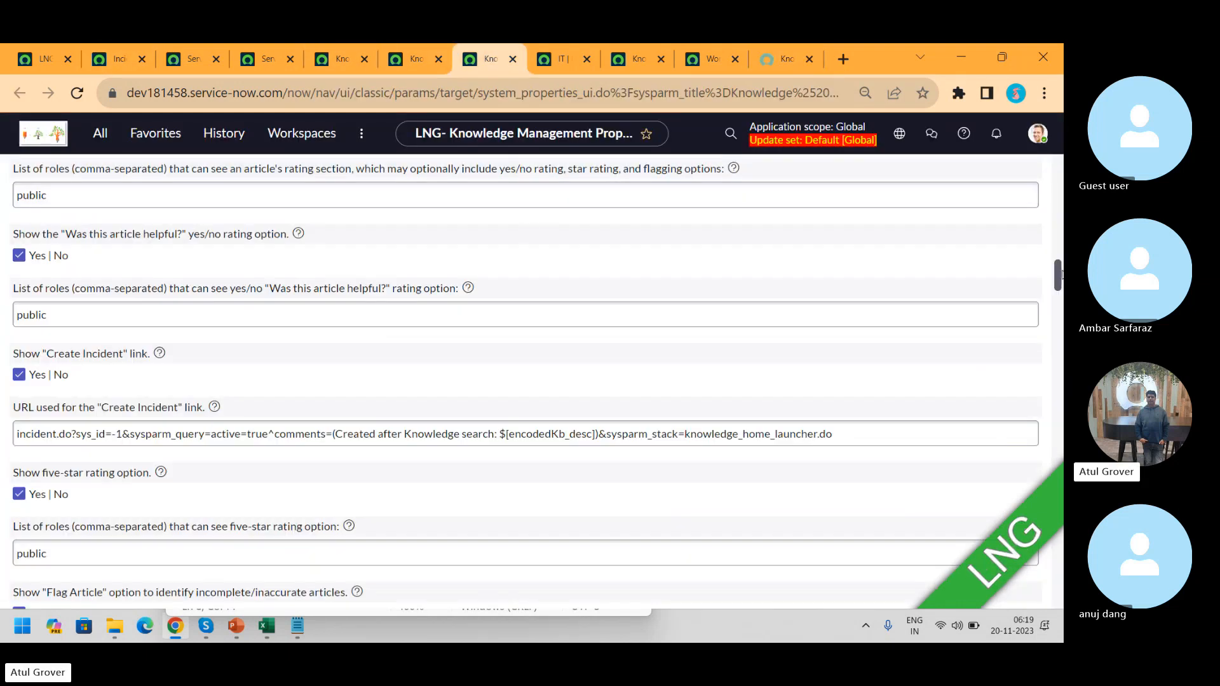
pyautogui.moveTo(1060, 272); pyautogui.dragTo(1060, 334)
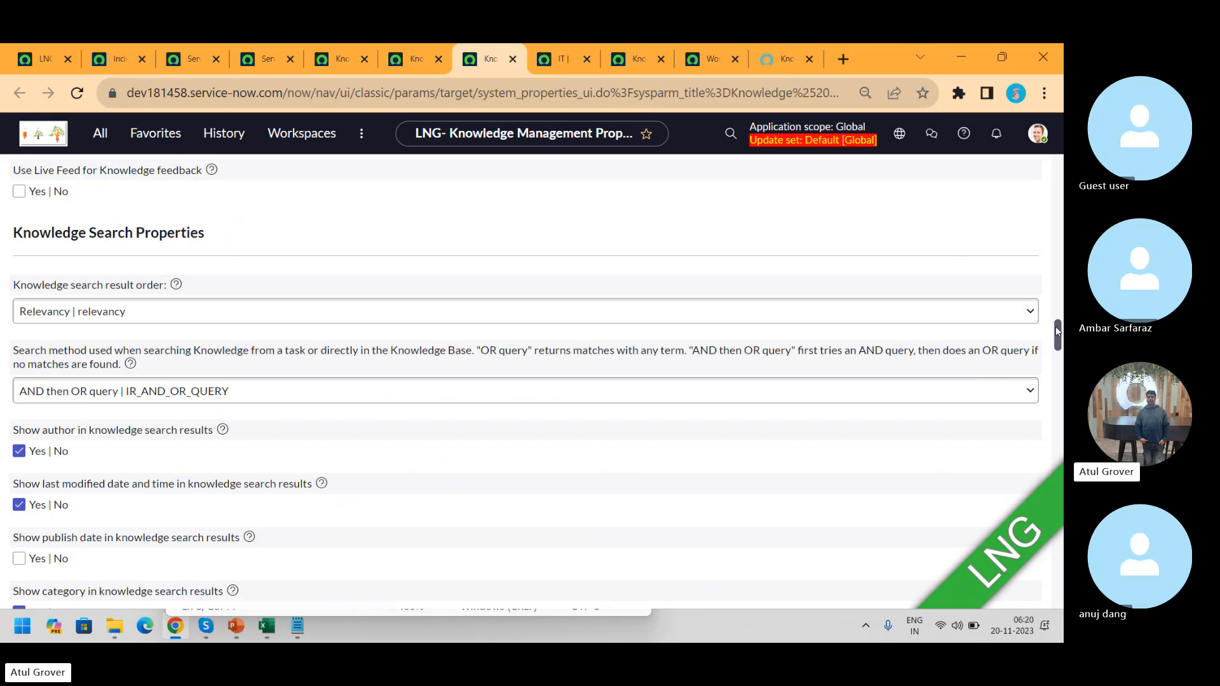
pyautogui.moveTo(1057, 331); pyautogui.dragTo(1059, 356)
pyautogui.scroll(3, 1059, 356)
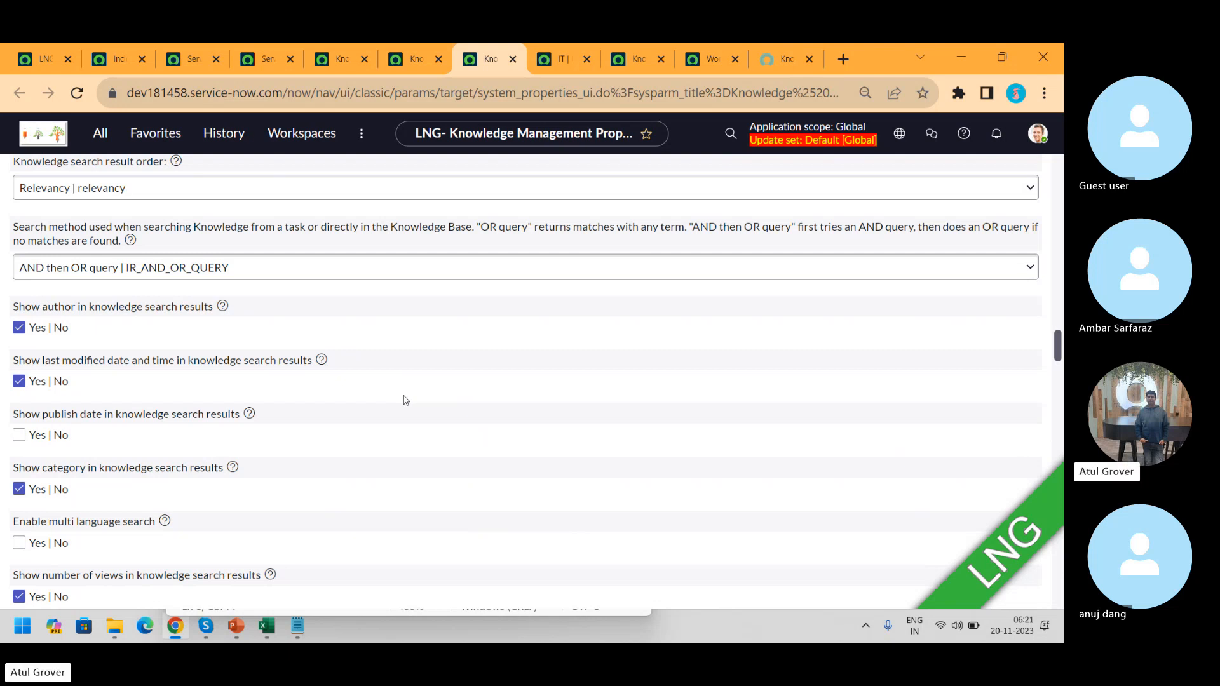
# - Search the Knowledge Management Properties page for "vali" to locate validity-related settings
pyautogui.hotkey('ctrl', 'f')
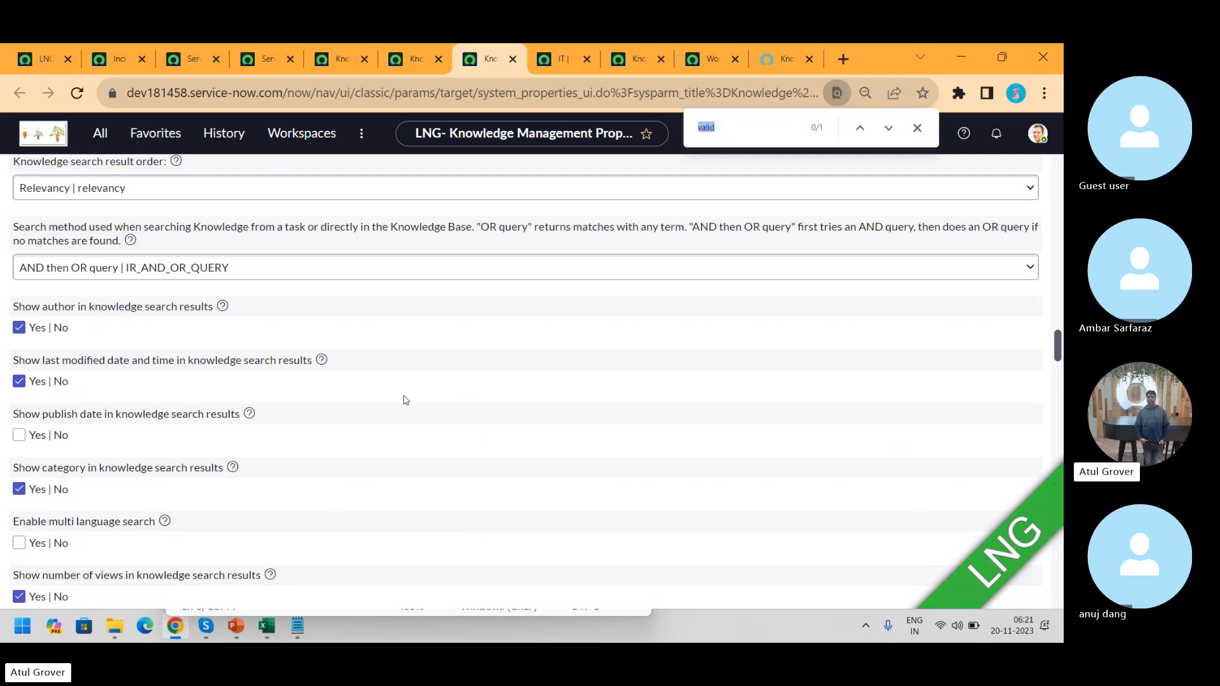
pyautogui.press('BackSpace')
pyautogui.write('vali')
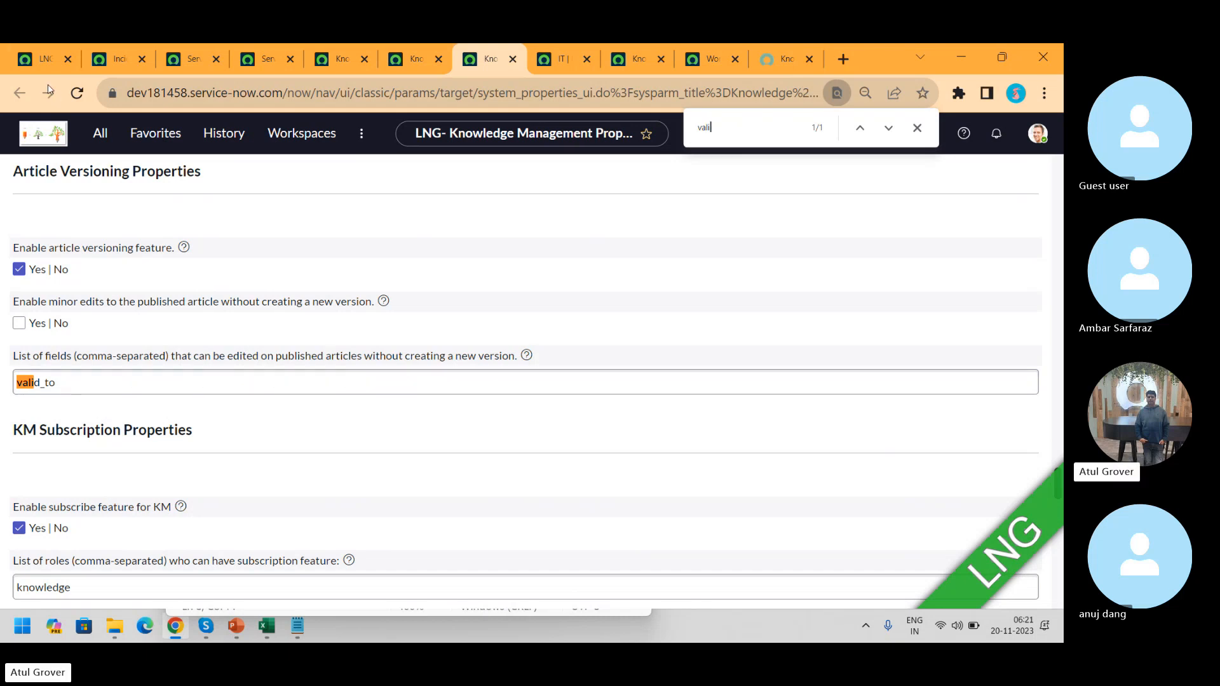
# - From the LNG - Learn N Grow knowledge base page, try to open the table list system_properties.LIST through the navigator filter
pyautogui.click(29, 58)
pyautogui.click(100, 132)
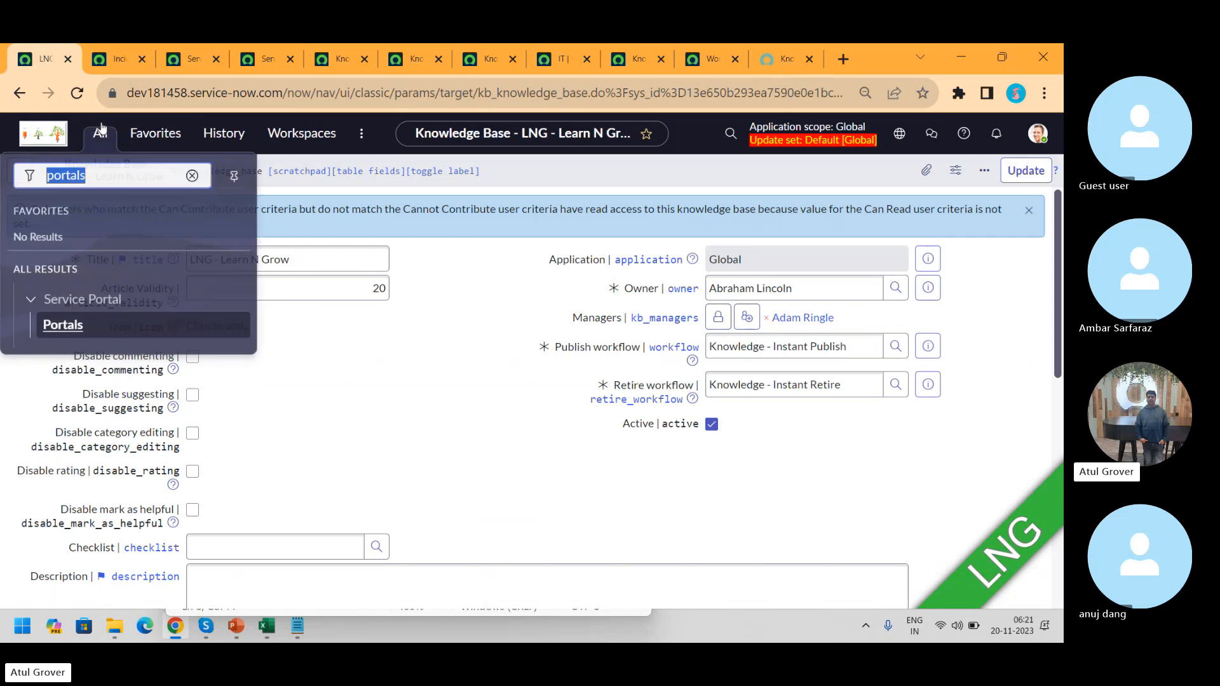
pyautogui.write('syste')
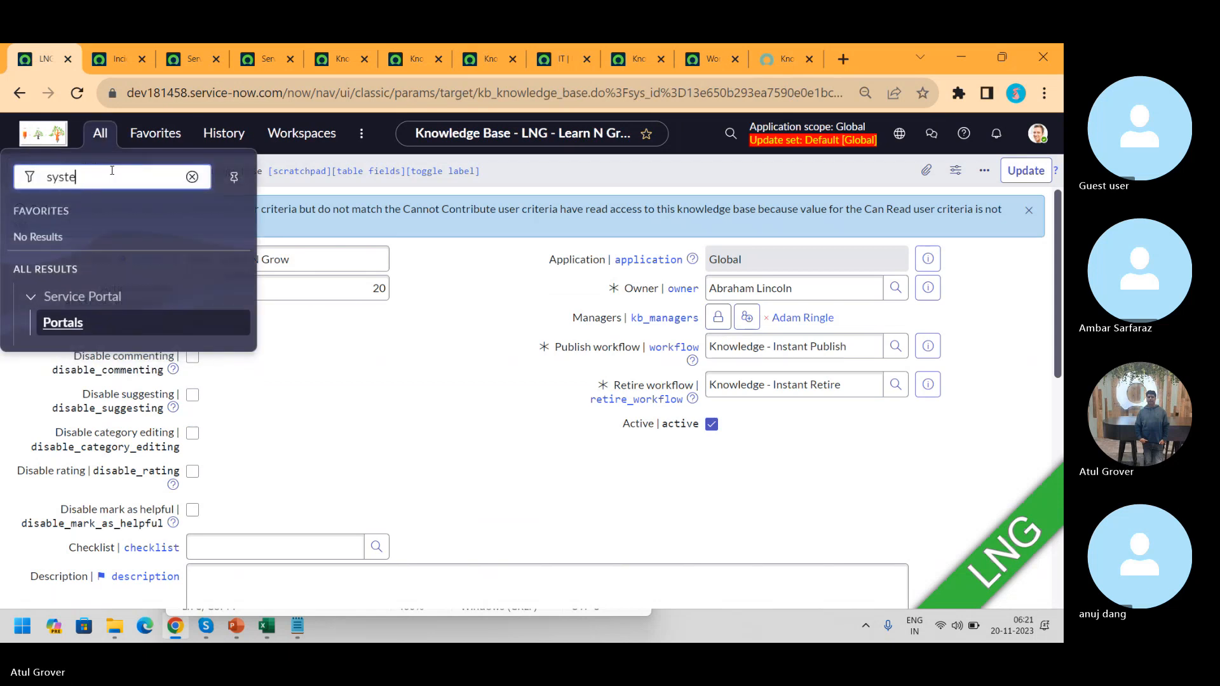
pyautogui.write('m pr')
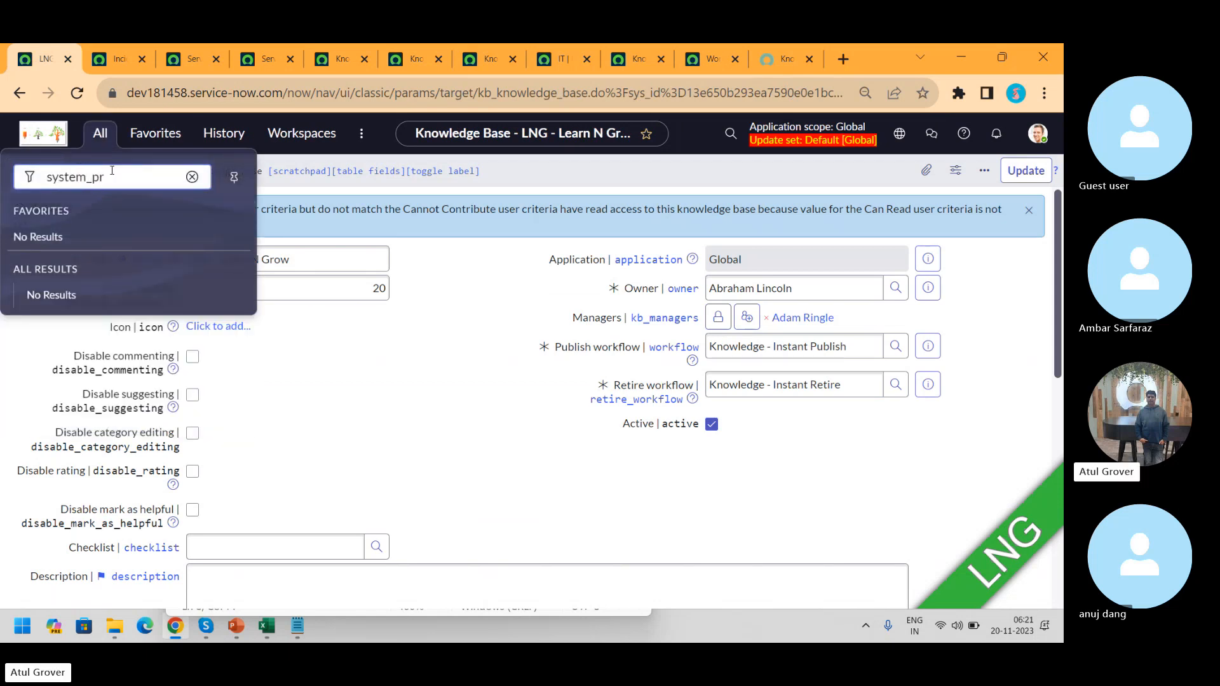
pyautogui.write('operties.LIST')
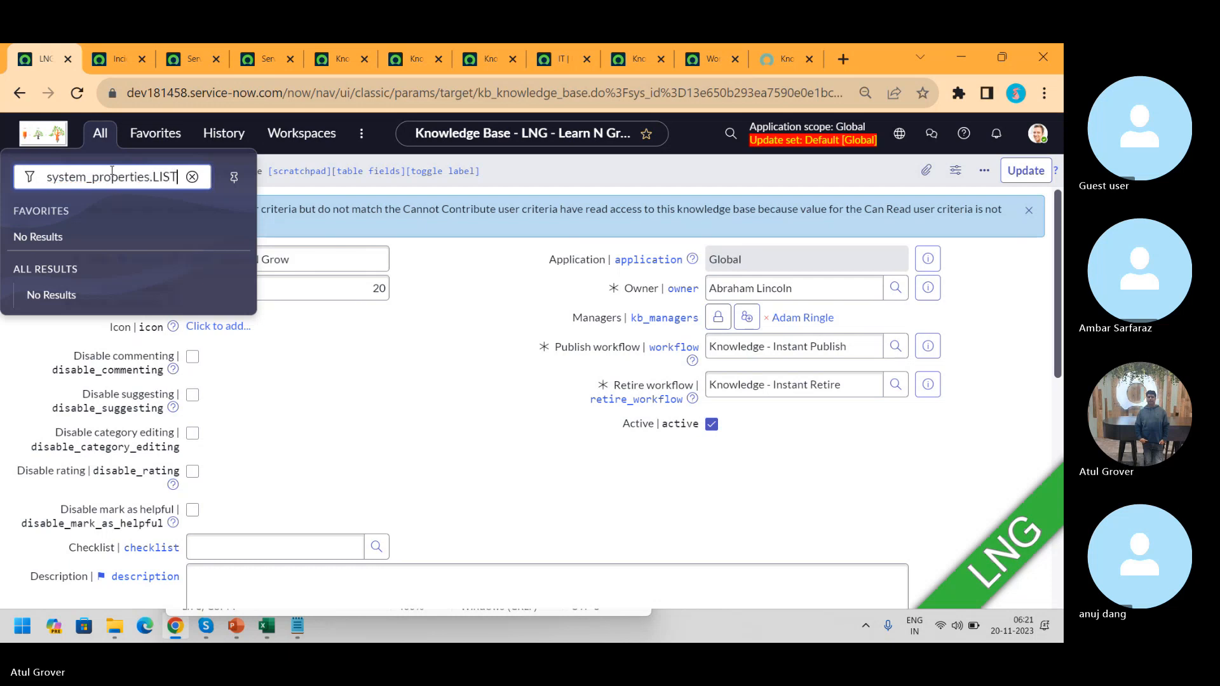
pyautogui.press('Return')
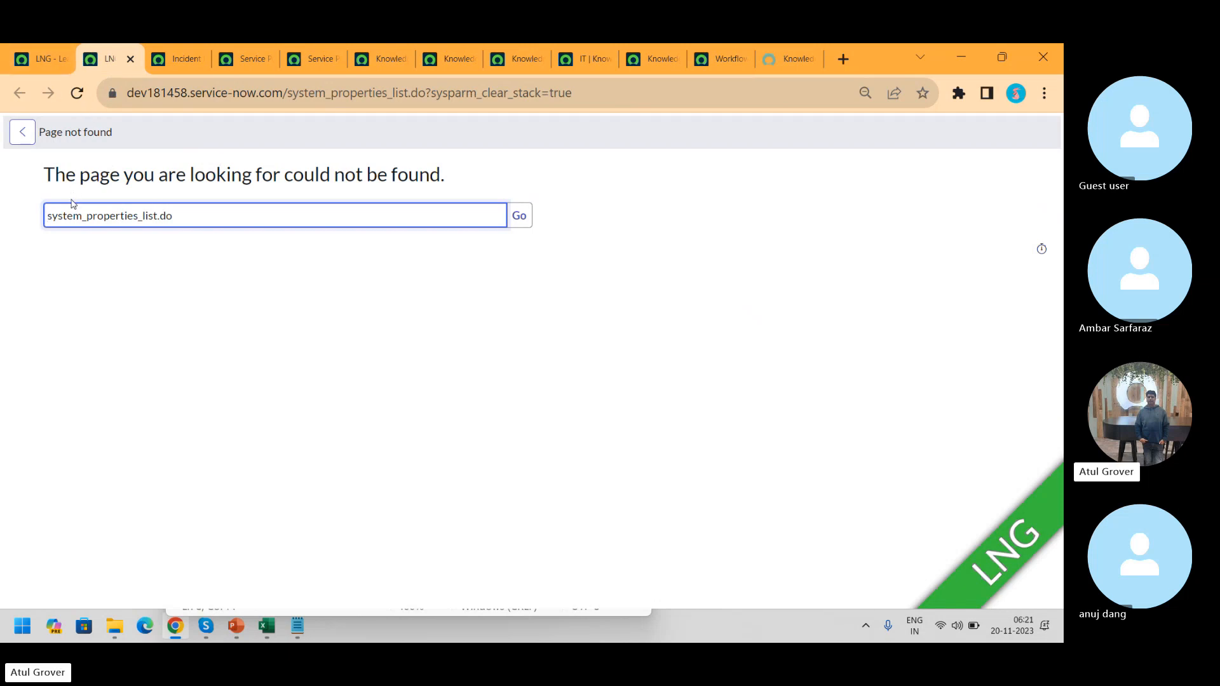
# - Correct the requested page name on the error page to sys_properties and load it
pyautogui.click(57, 216)
pyautogui.press('Delete')
pyautogui.press('Delete')
pyautogui.press('Delete')
pyautogui.press('Delete')
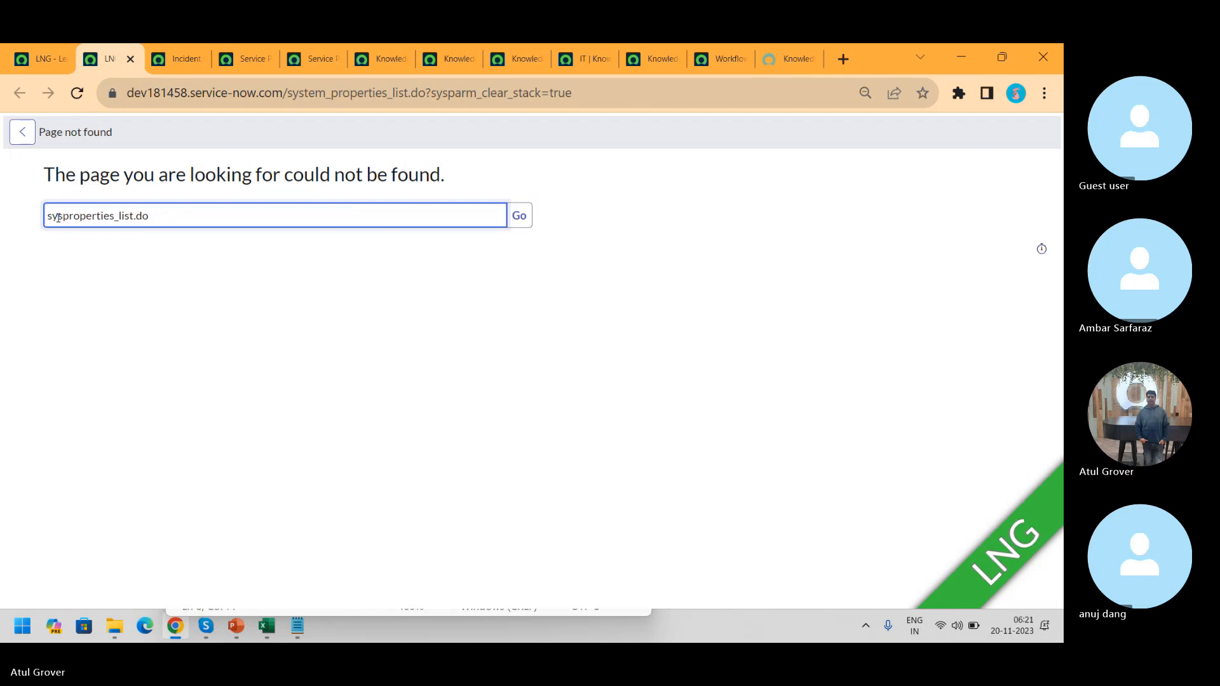
pyautogui.write('_')
pyautogui.press('End')
pyautogui.press('BackSpace')
pyautogui.press('BackSpace')
pyautogui.press('BackSpace')
pyautogui.press('BackSpace')
pyautogui.press('BackSpace')
pyautogui.press('BackSpace')
pyautogui.press('BackSpace')
pyautogui.press('BackSpace')
pyautogui.press('Return')
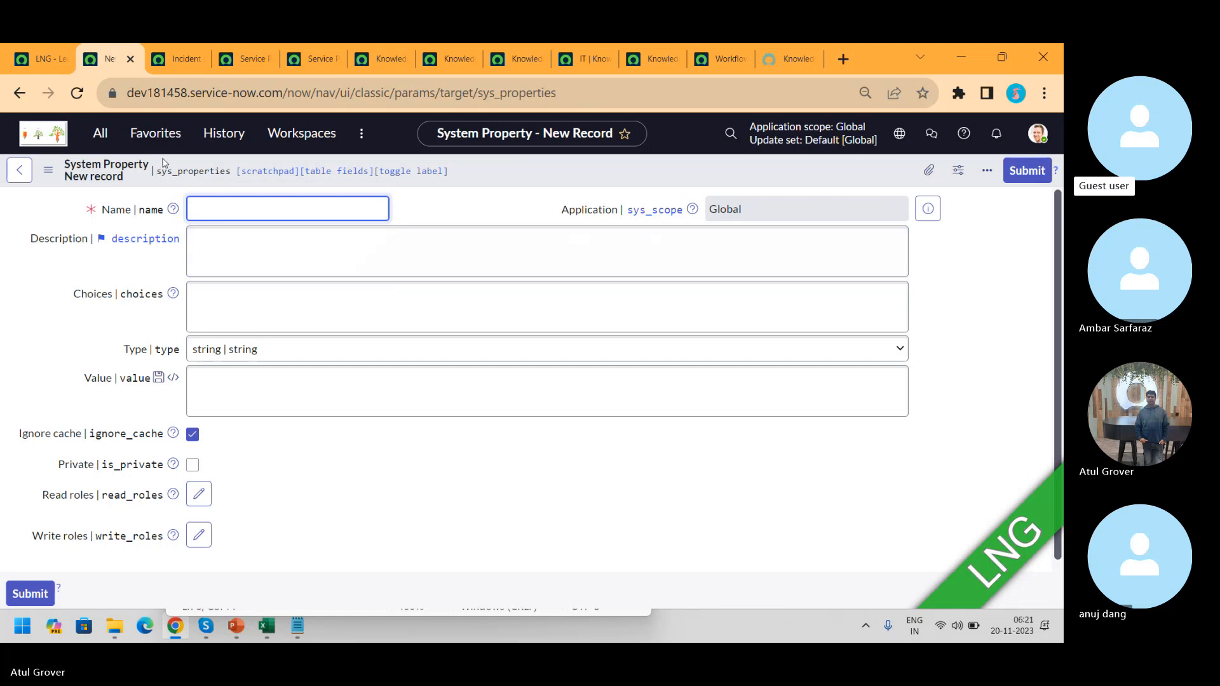
# - Open the System Properties table list by entering sys_properties.LIST in the navigator filter
pyautogui.click(98, 146)
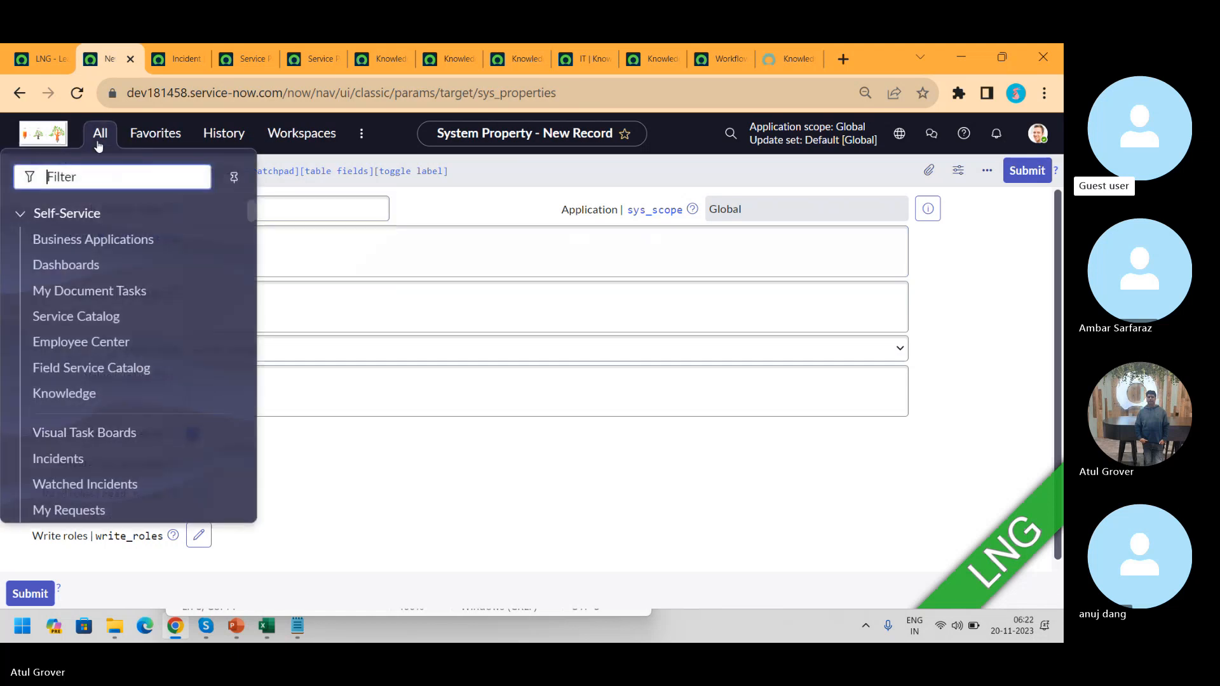
pyautogui.write('sys_')
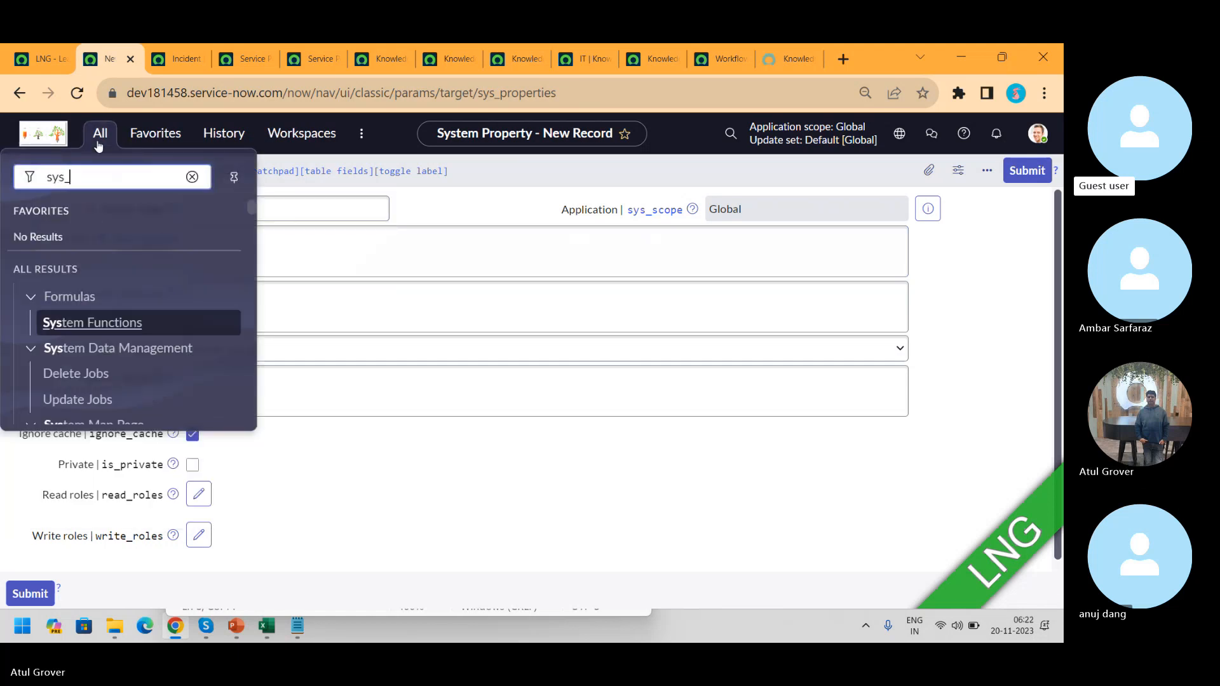
pyautogui.write('prop')
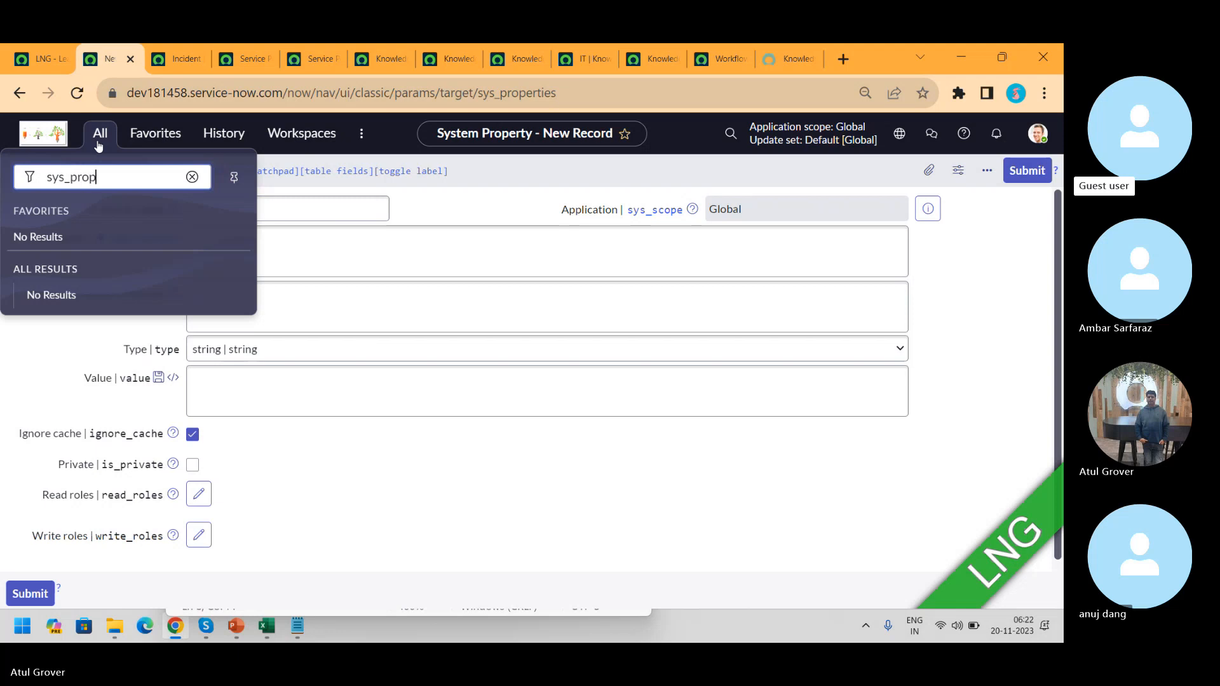
pyautogui.write('erties')
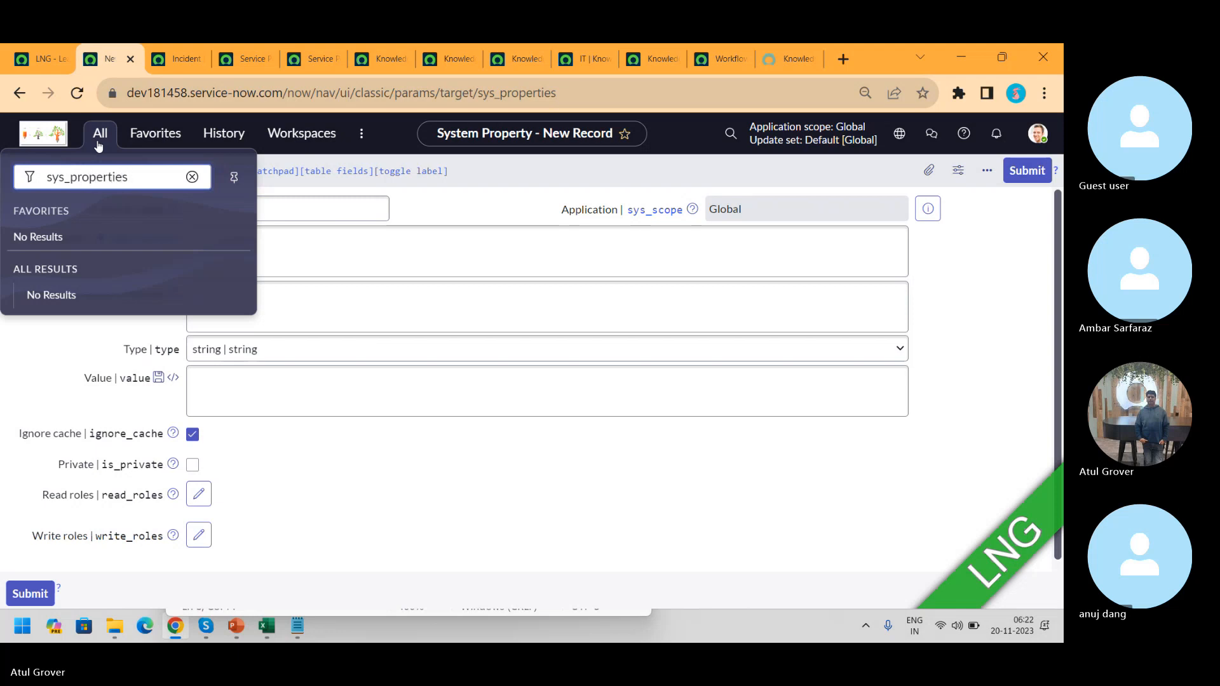
pyautogui.write('.LIST')
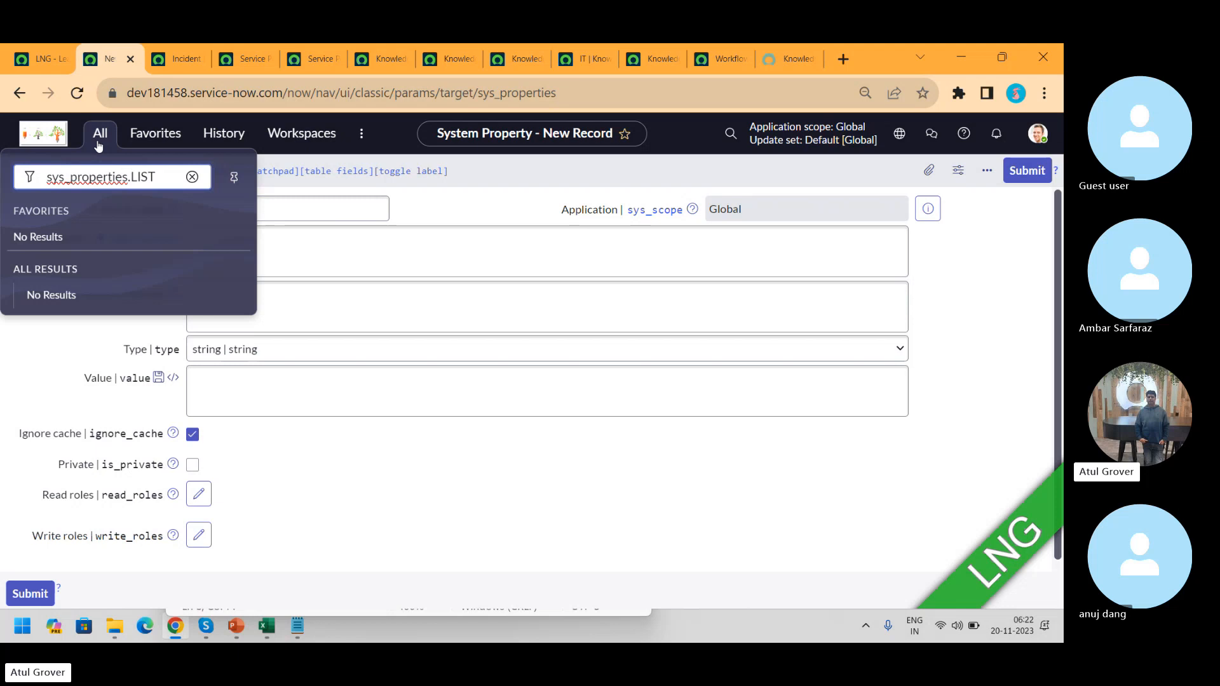
pyautogui.press('Return')
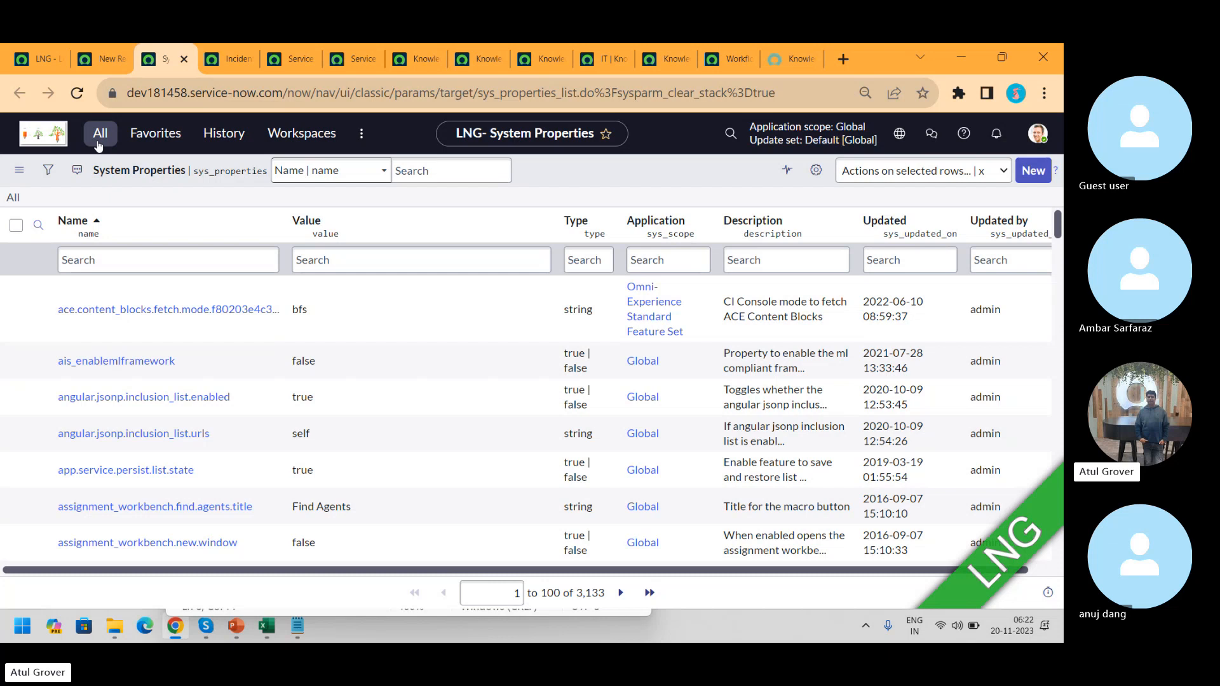
# - View the Knowledge Management slide of ITSM_Master in PowerPoint and return to the System Properties list in Chrome
pyautogui.hotkey('alt', 'Tab')
pyautogui.hotkey('alt', 'Tab')
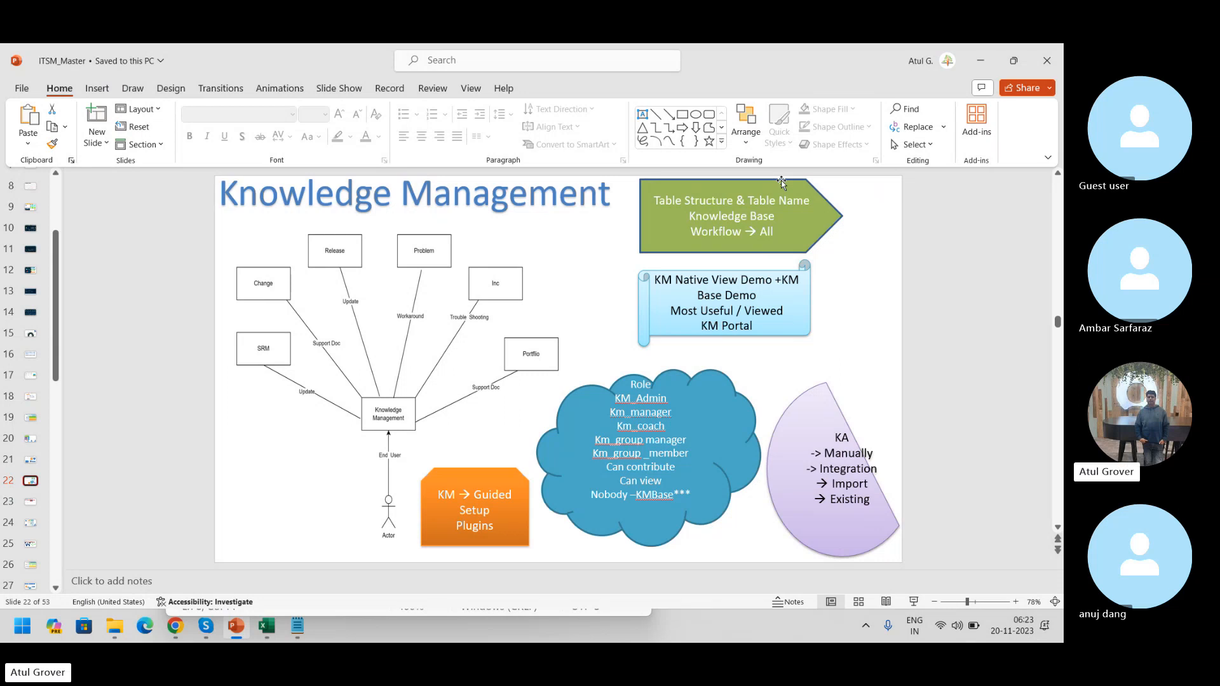
pyautogui.hotkey('alt', 'Tab')
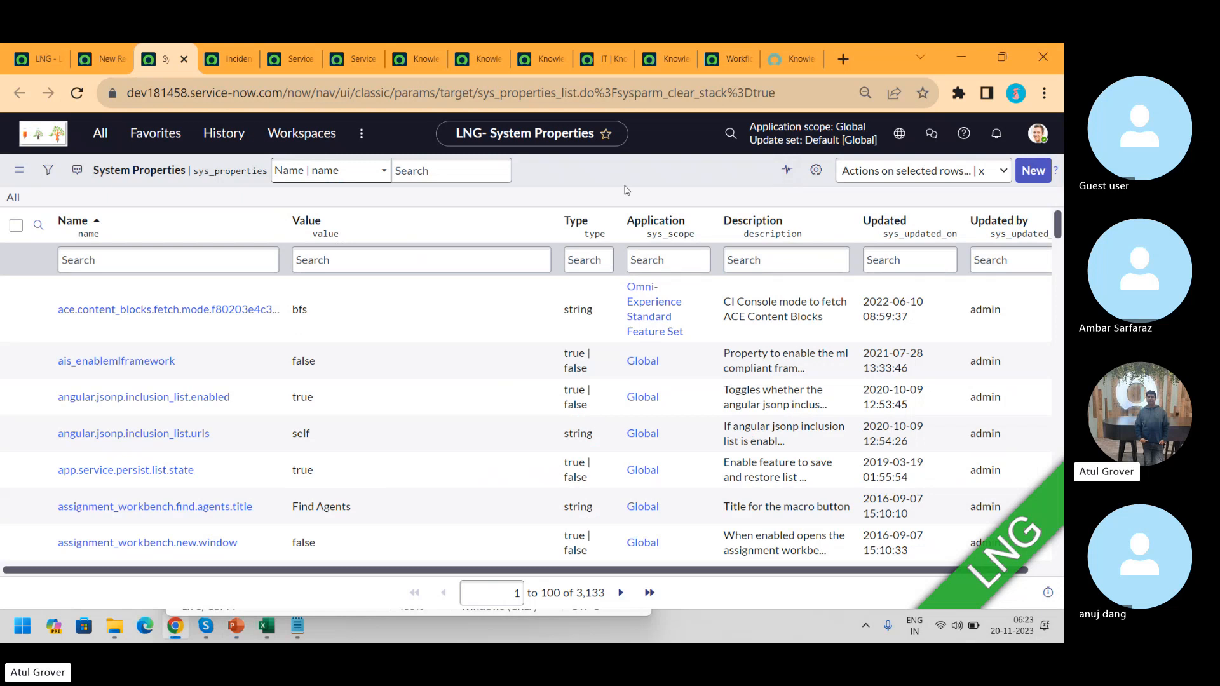
# - Filter the System Properties list by name with *valid, and narrow the filter to *validi
pyautogui.click(188, 255)
pyautogui.write('*valid')
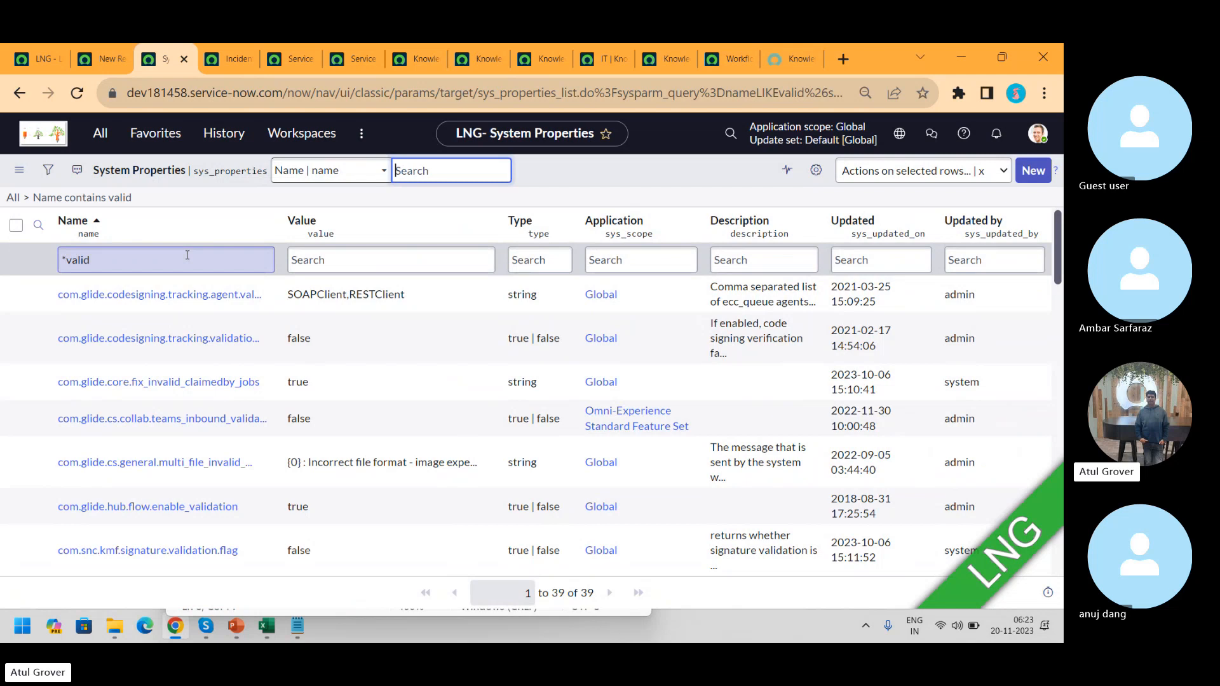
pyautogui.click(134, 269)
pyautogui.write('i')
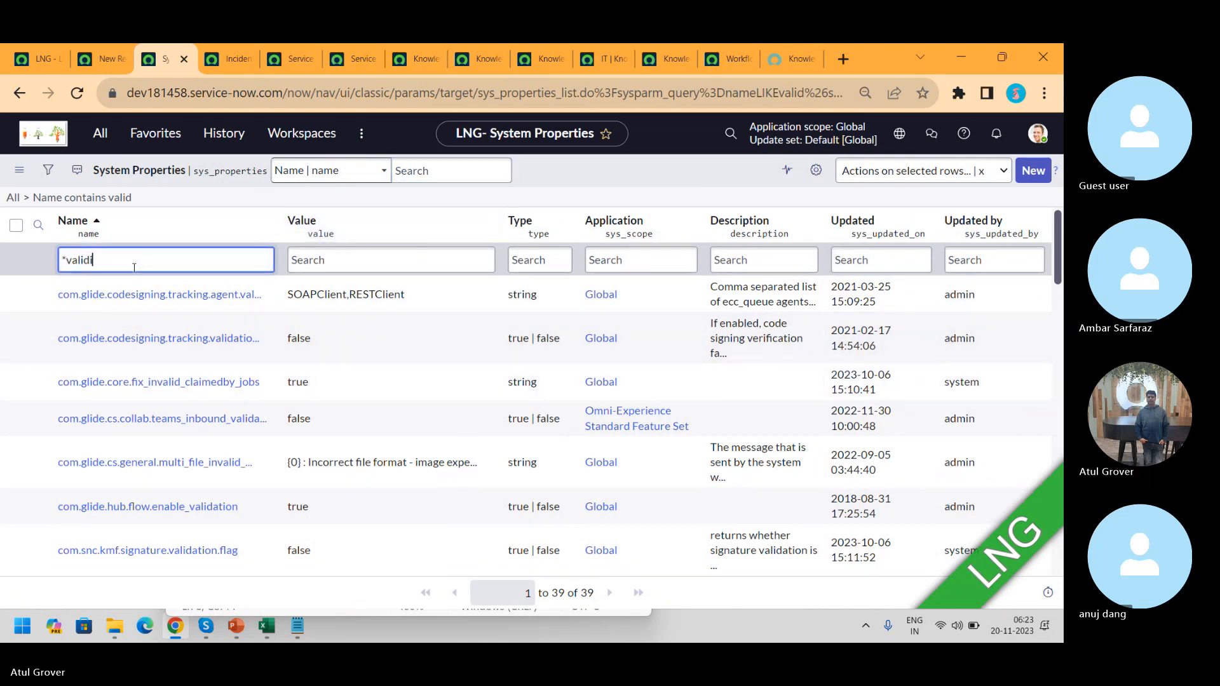
pyautogui.press('Return')
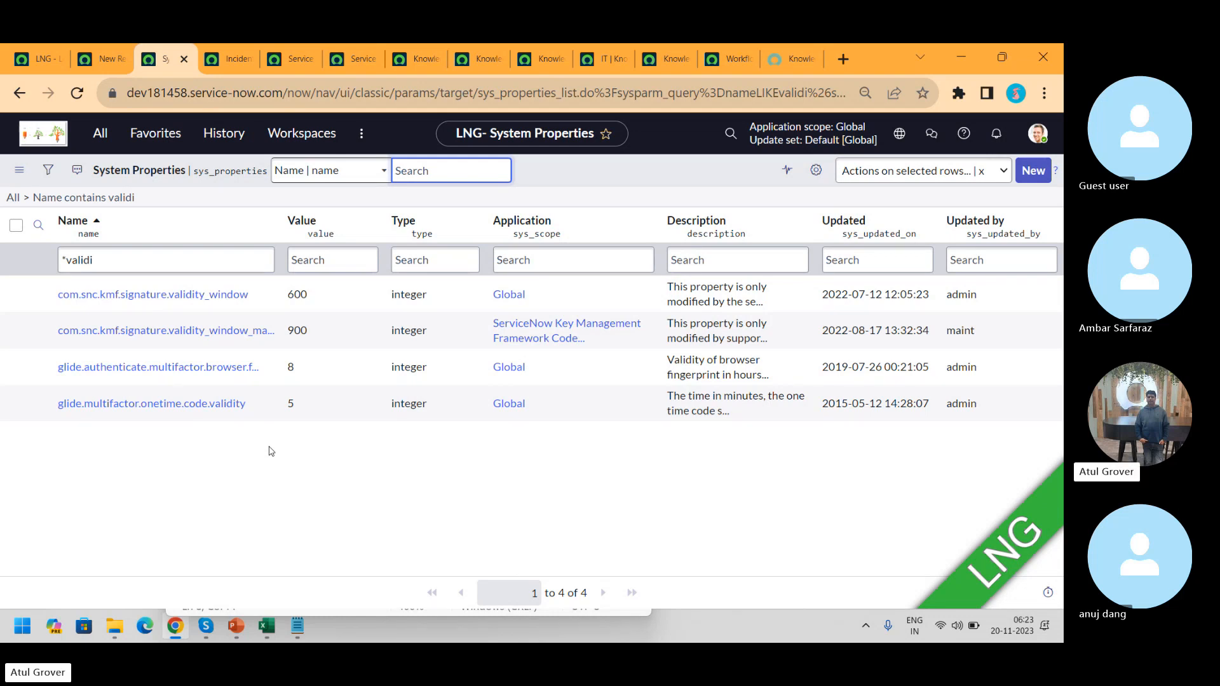
pyautogui.click(112, 141)
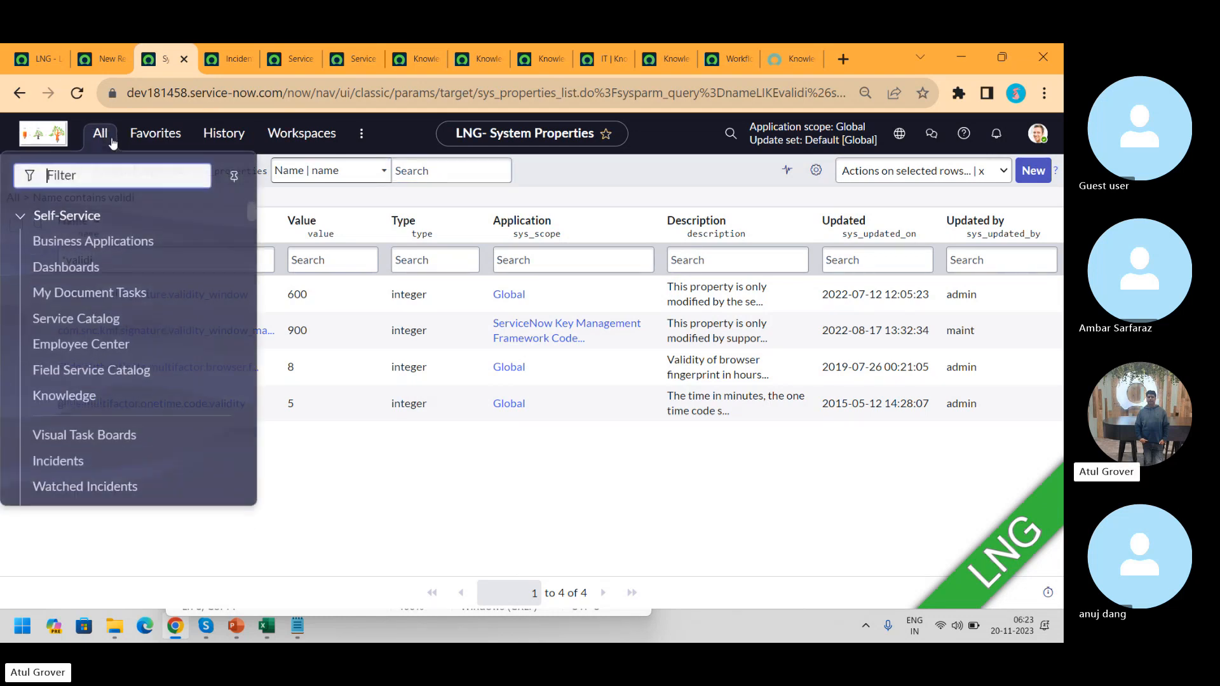
pyautogui.write('knolwe')
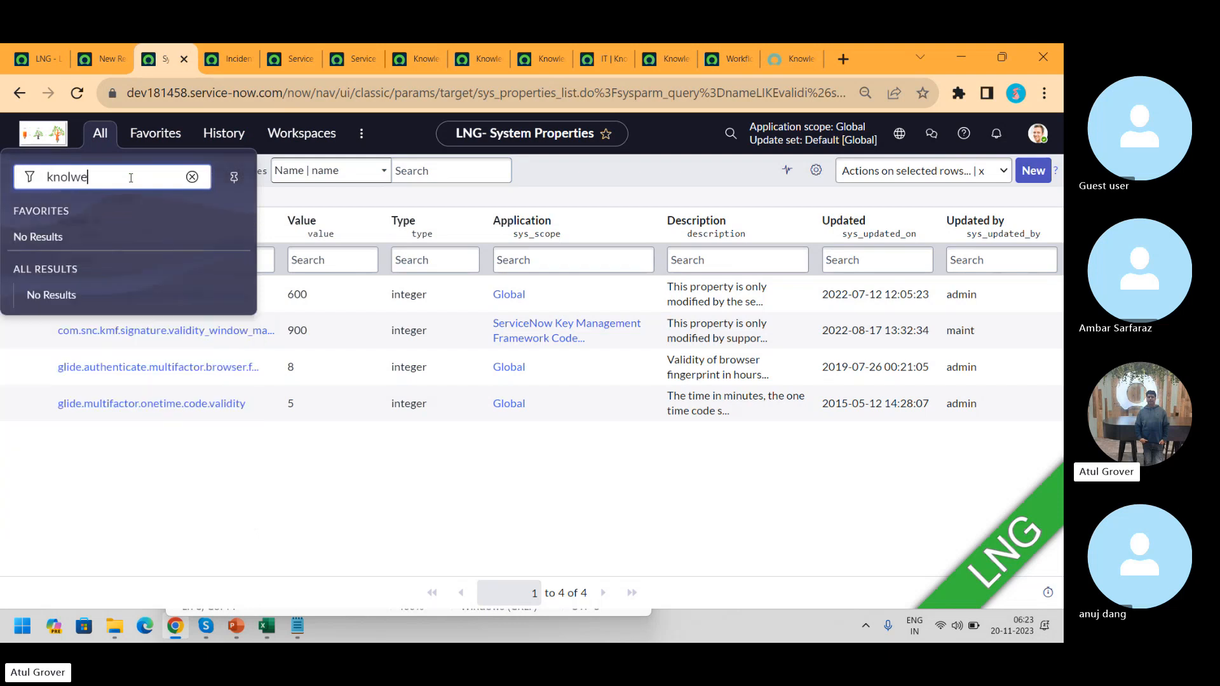
pyautogui.press('BackSpace')
pyautogui.press('BackSpace')
pyautogui.press('BackSpace')
pyautogui.write('wledg')
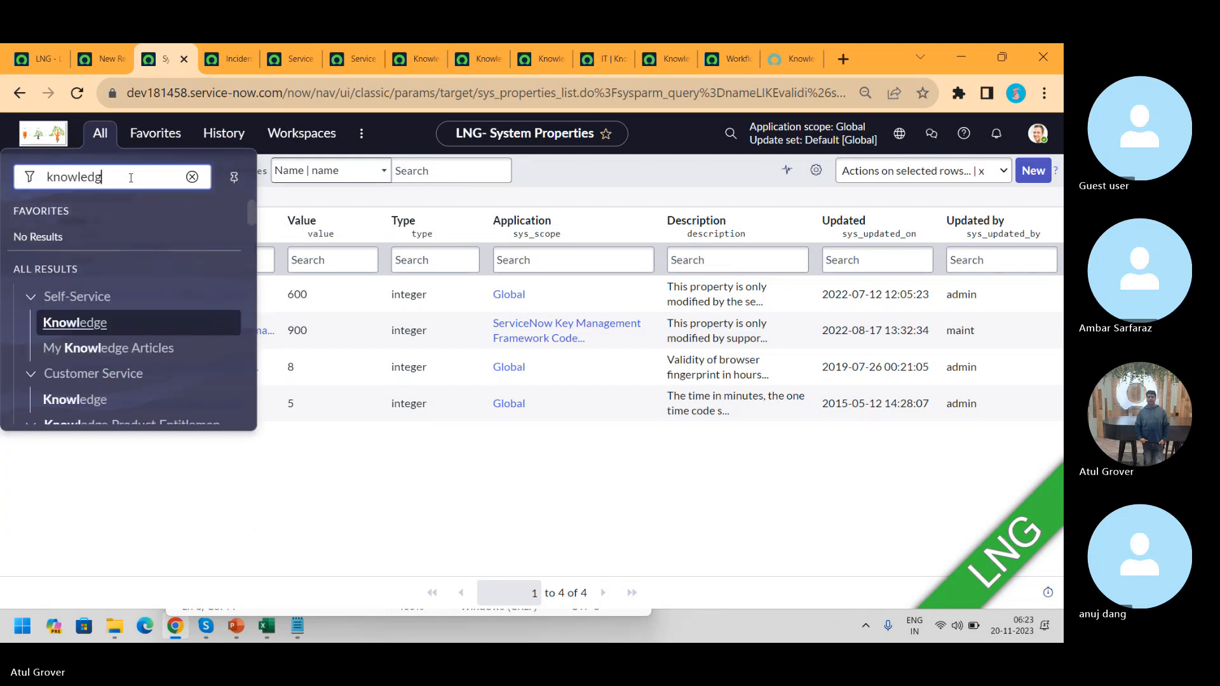
pyautogui.write('e b')
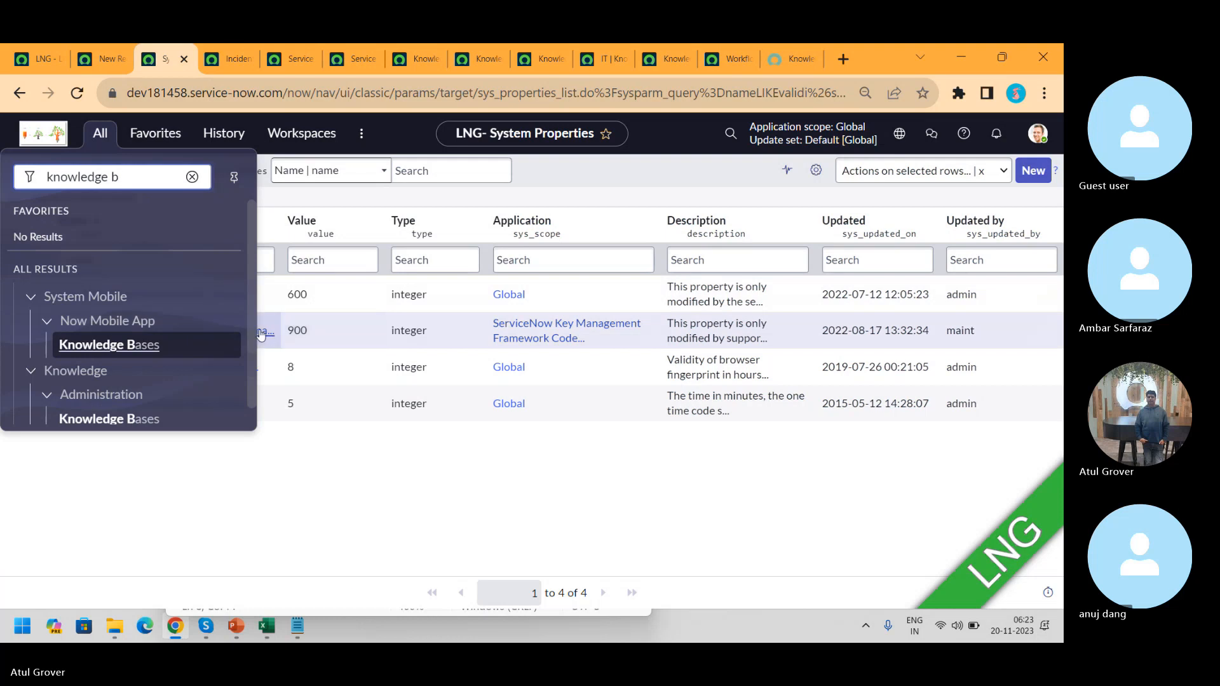
pyautogui.moveTo(253, 335); pyautogui.dragTo(250, 377)
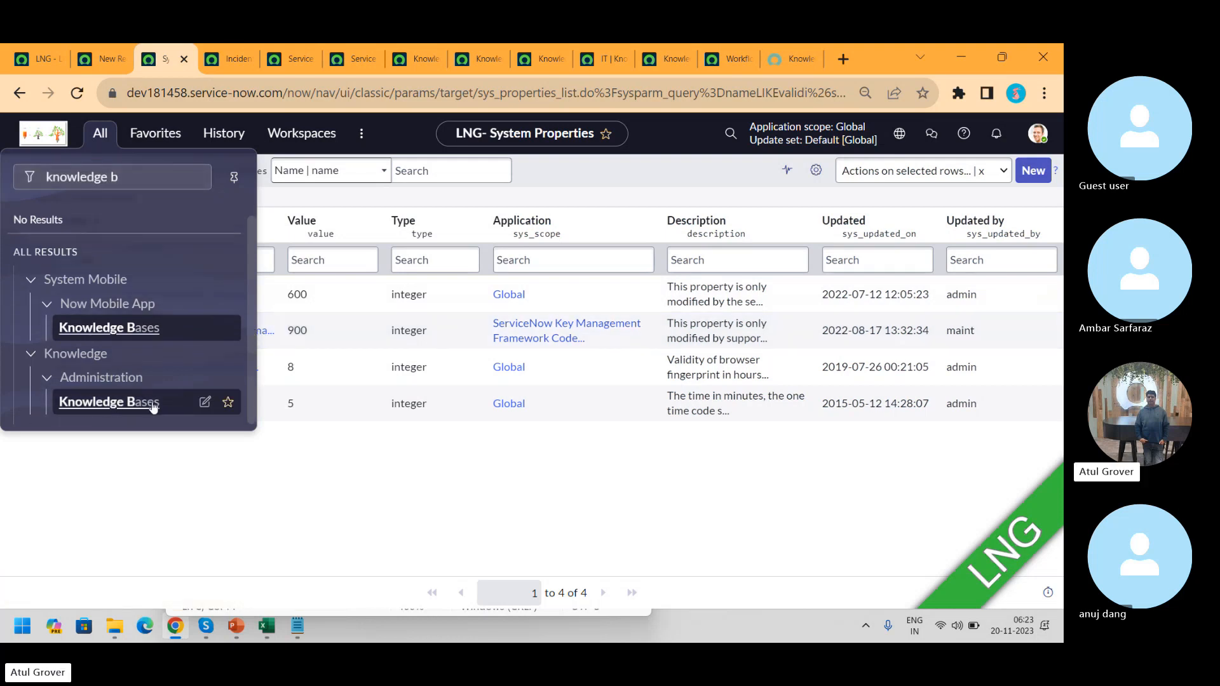
pyautogui.click(240, 475)
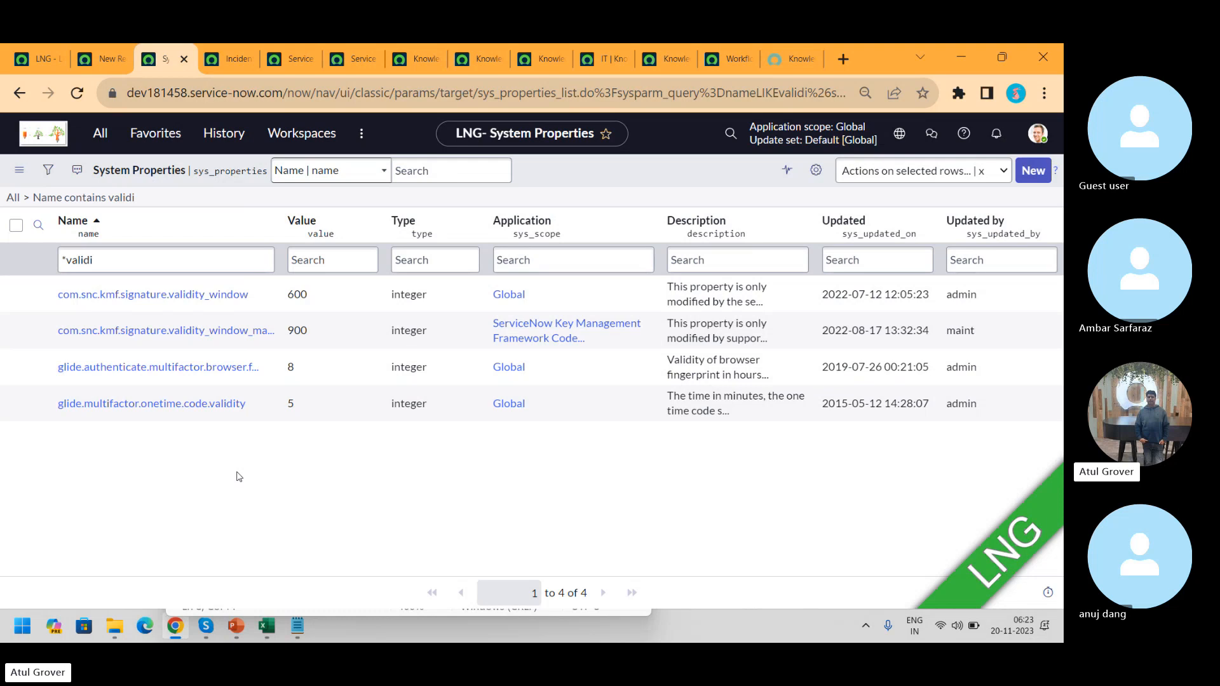
pyautogui.hotkey('alt', 'Tab')
pyautogui.hotkey('alt', 'Tab')
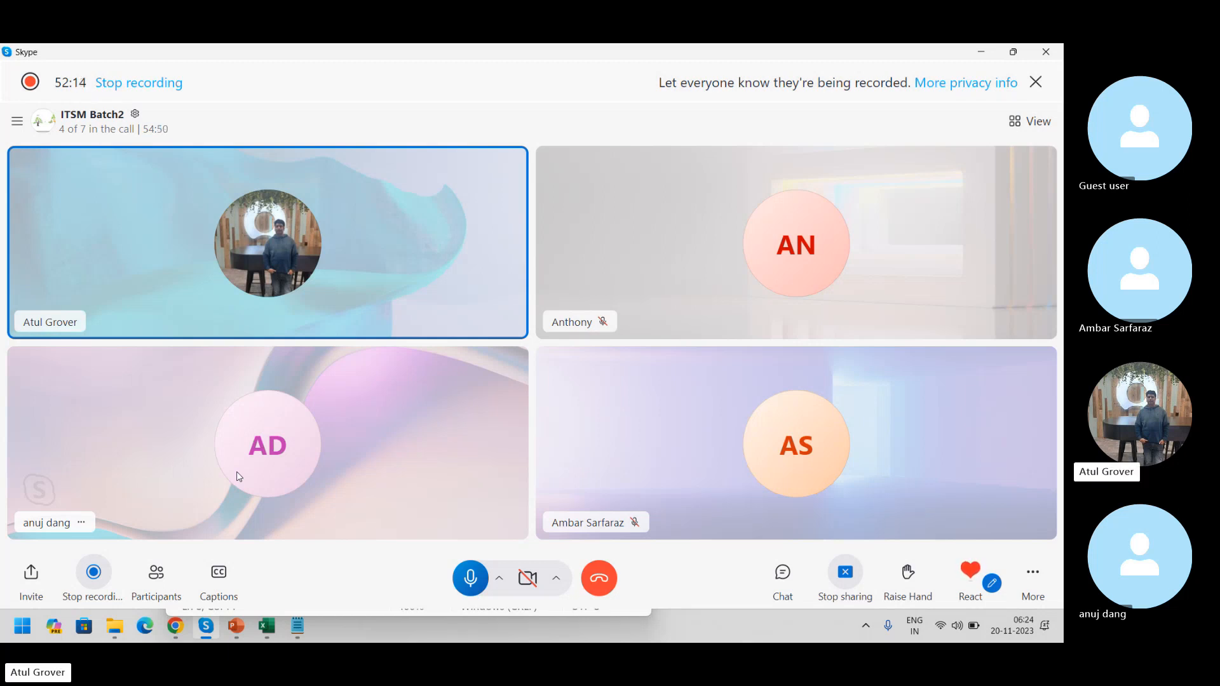
pyautogui.hotkey('alt', 'Tab')
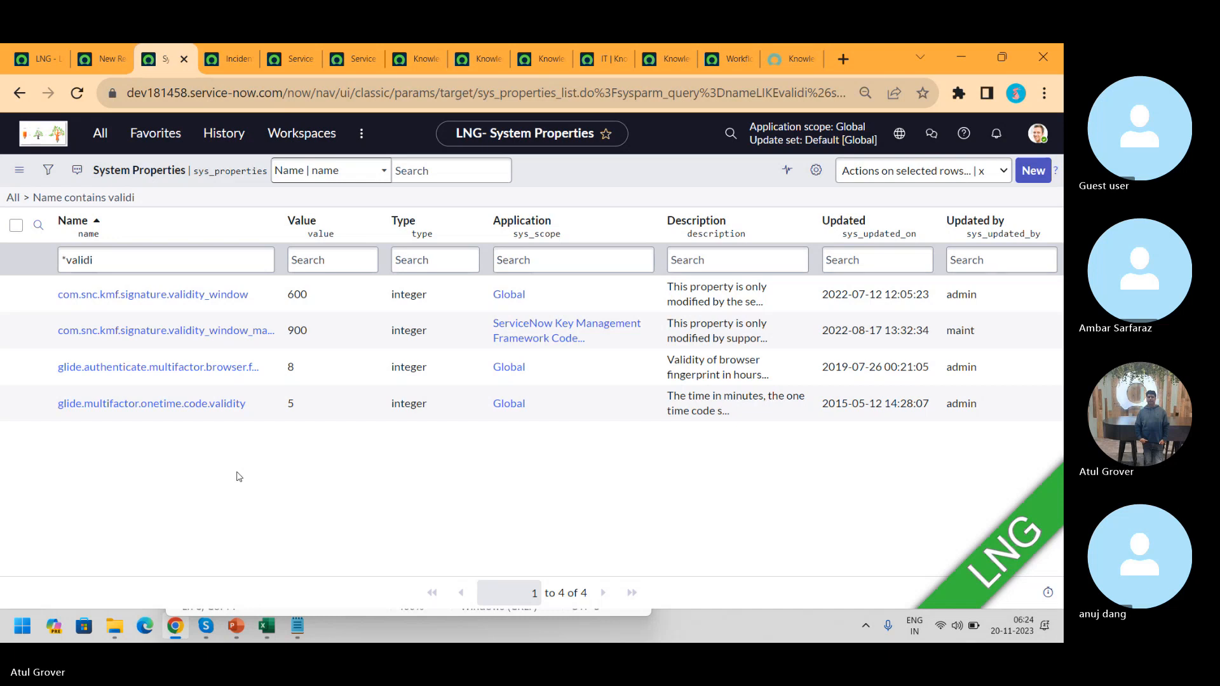
# - Switch to PowerPoint and view the Knowledge Management slide of the ITSM_Master presentation
pyautogui.hotkey('alt', 'Tab')
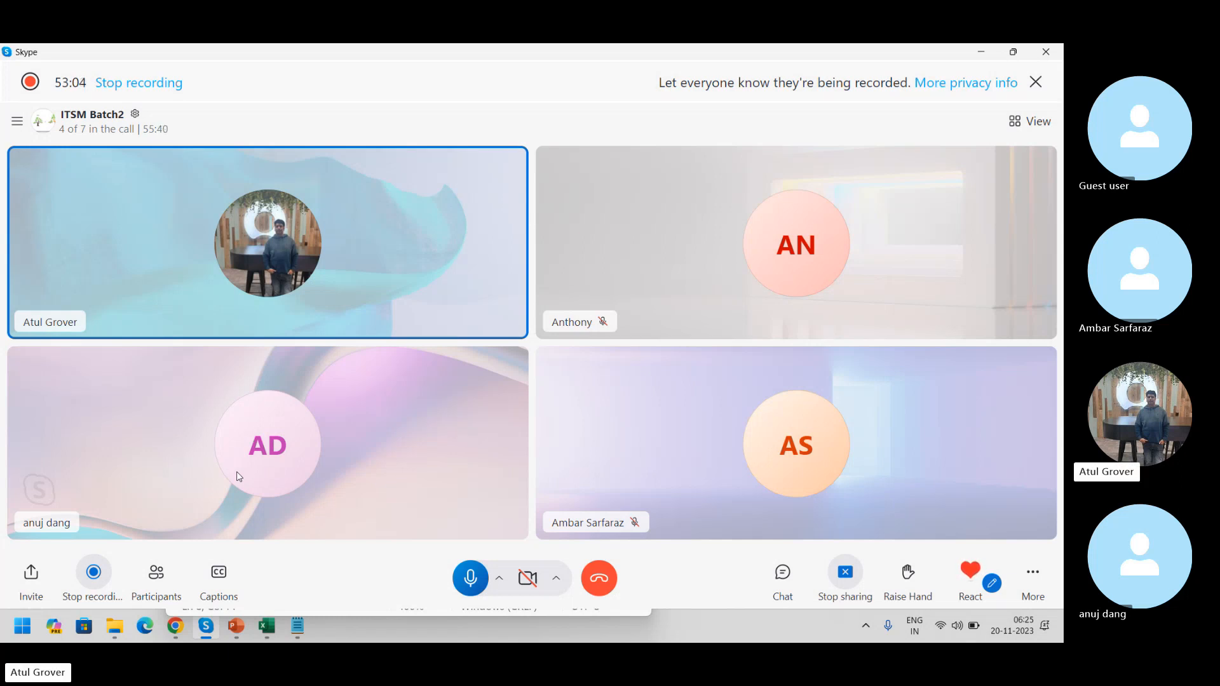
pyautogui.hotkey('alt', 'Tab')
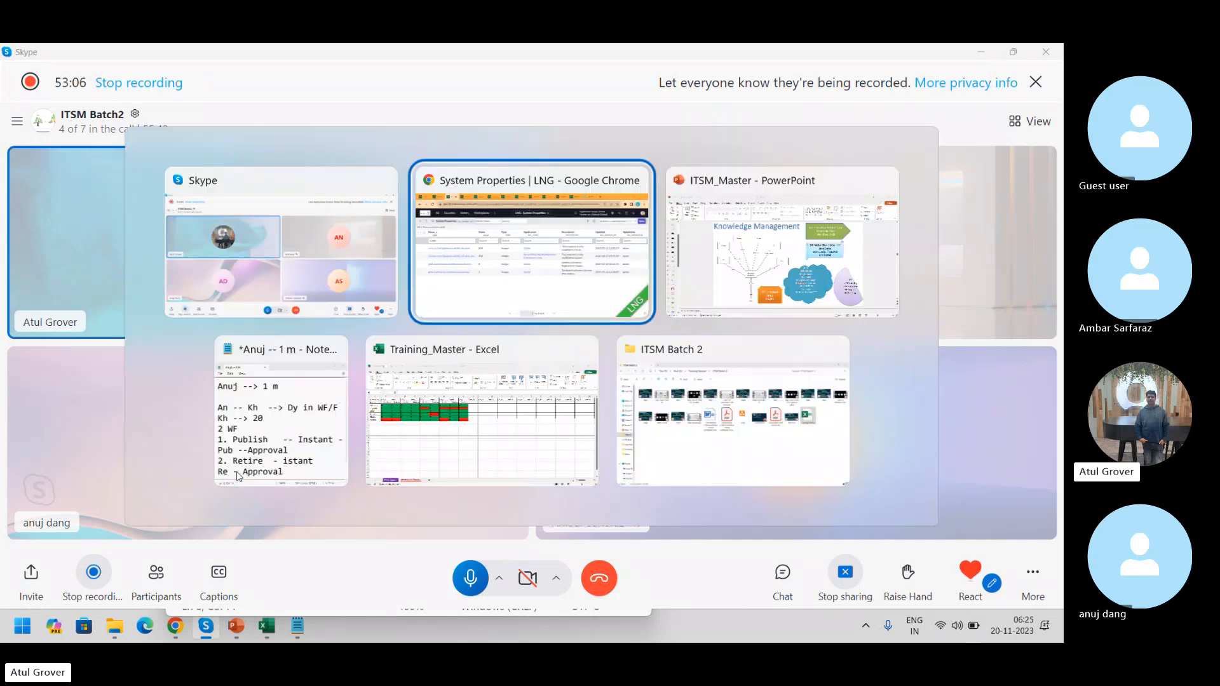
pyautogui.hotkey('alt', 'Tab')
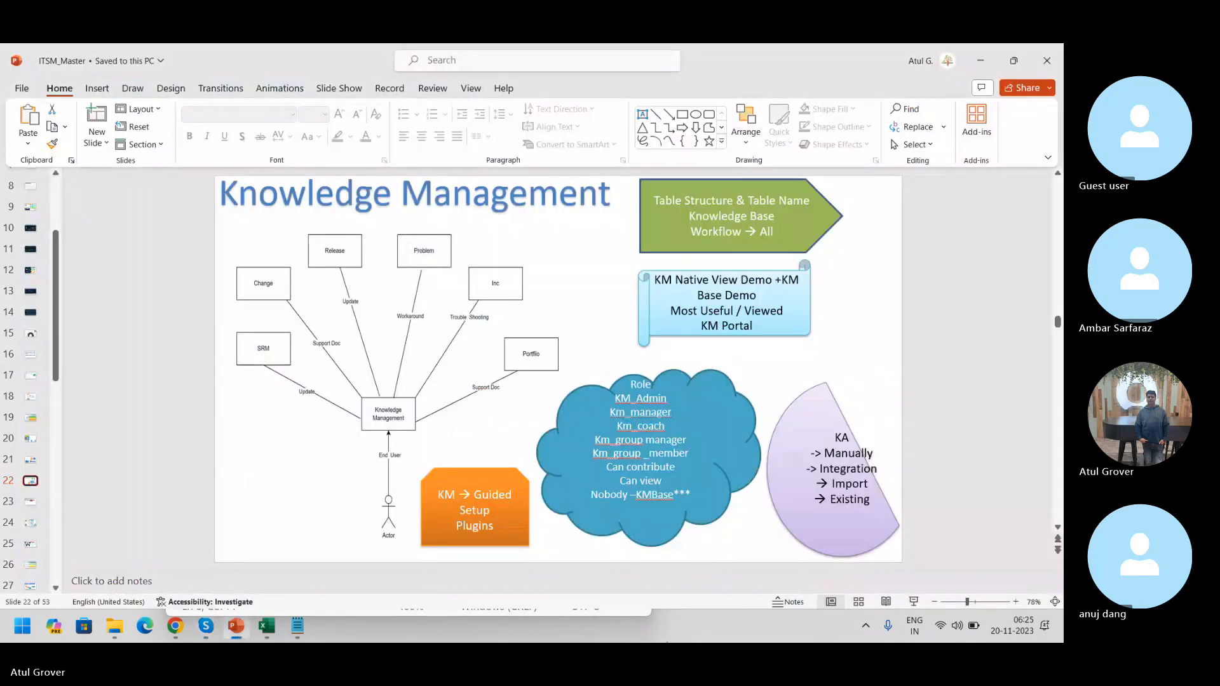
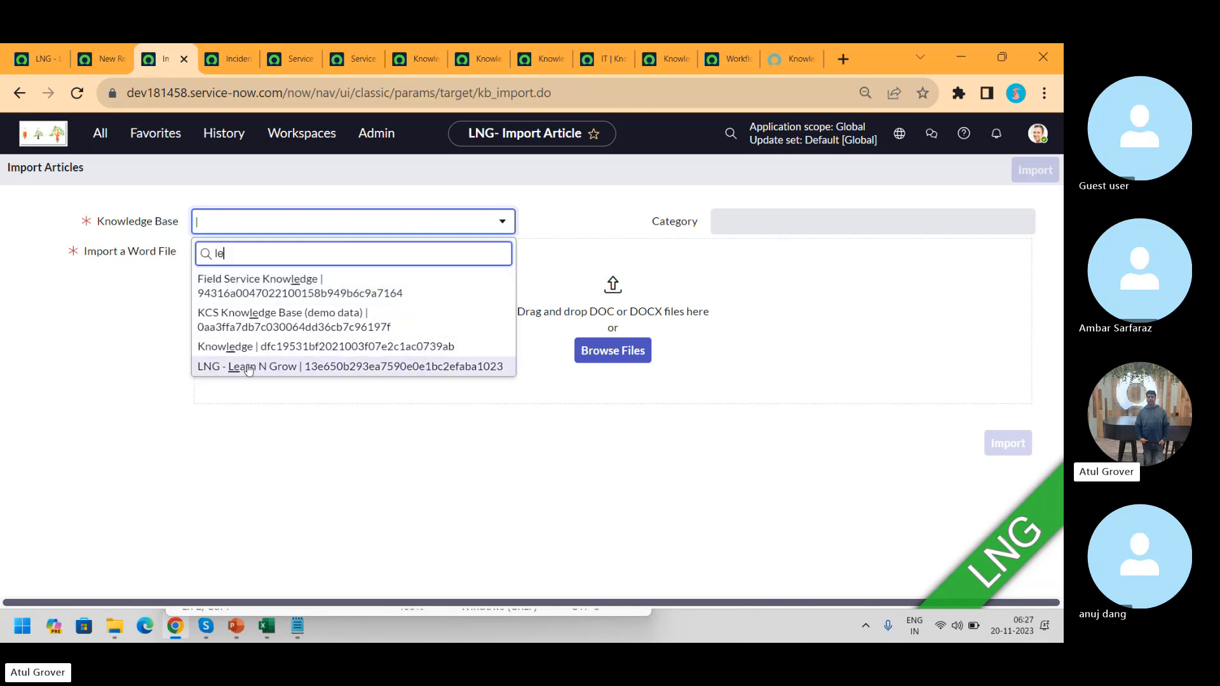
# - Choose the LNG - Learn N Grow knowledge base and the Techno Funcational category for the article import
pyautogui.click(248, 366)
pyautogui.click(791, 222)
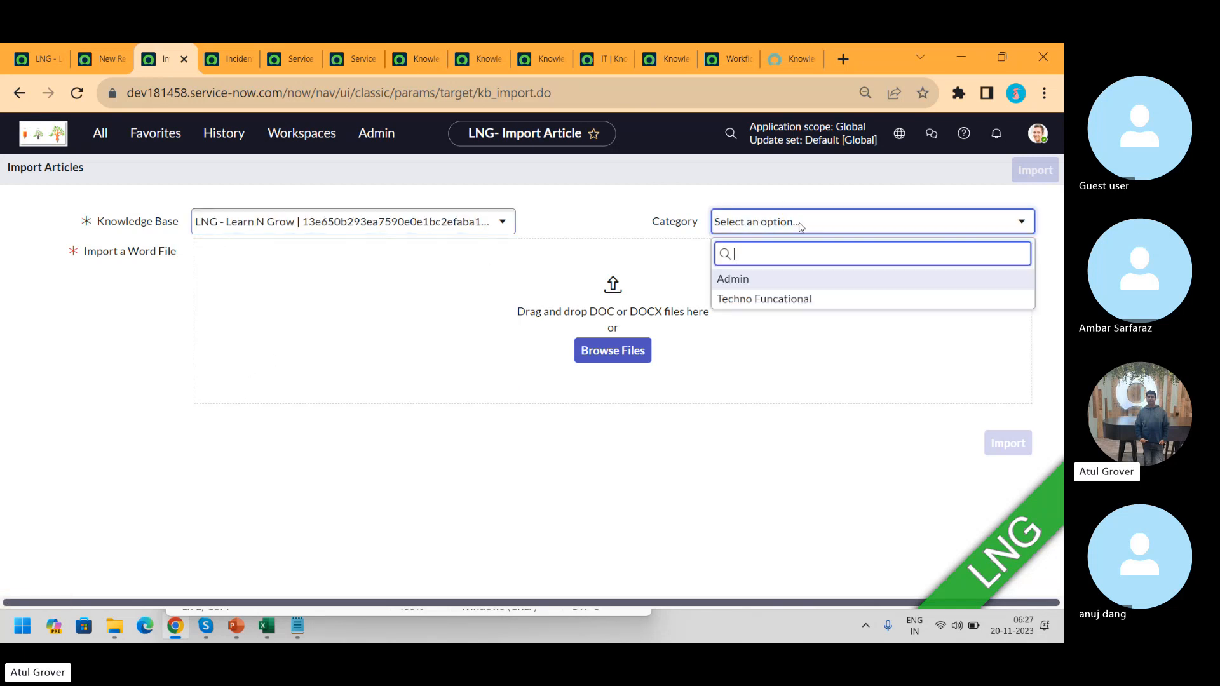
pyautogui.click(765, 300)
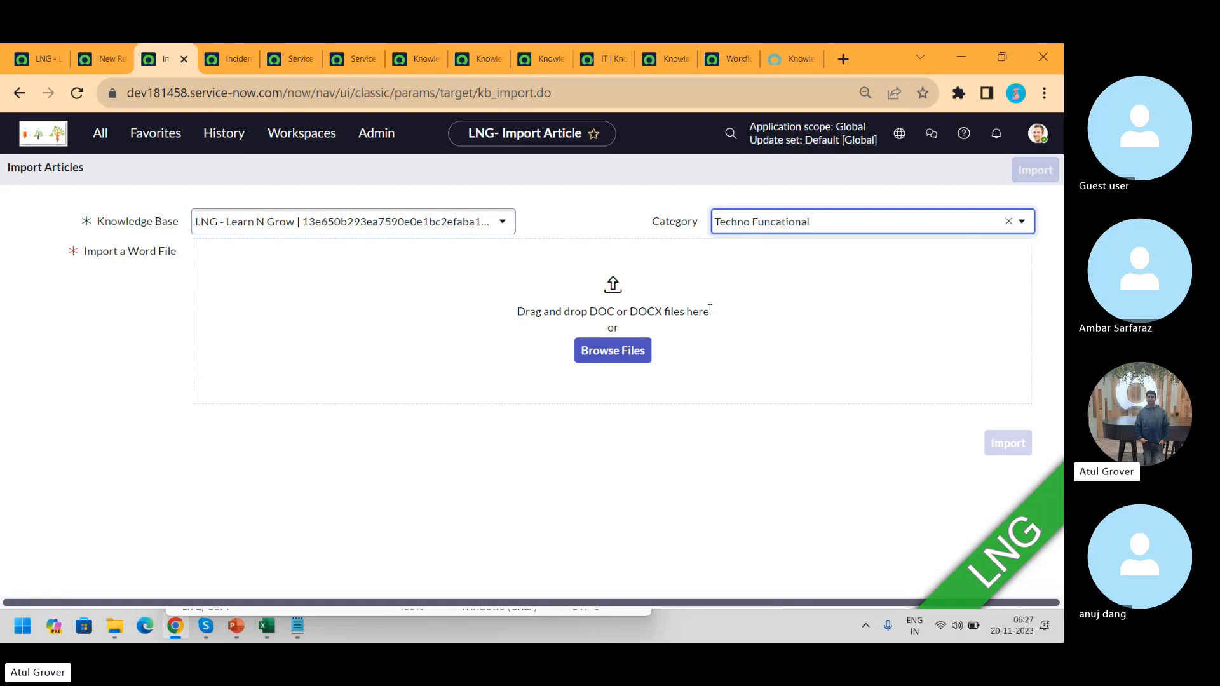
# - Import the Word file ITSM - Change - Customer Workshop Preparation Guide from the Downloads folder as a knowledge article
pyautogui.click(634, 354)
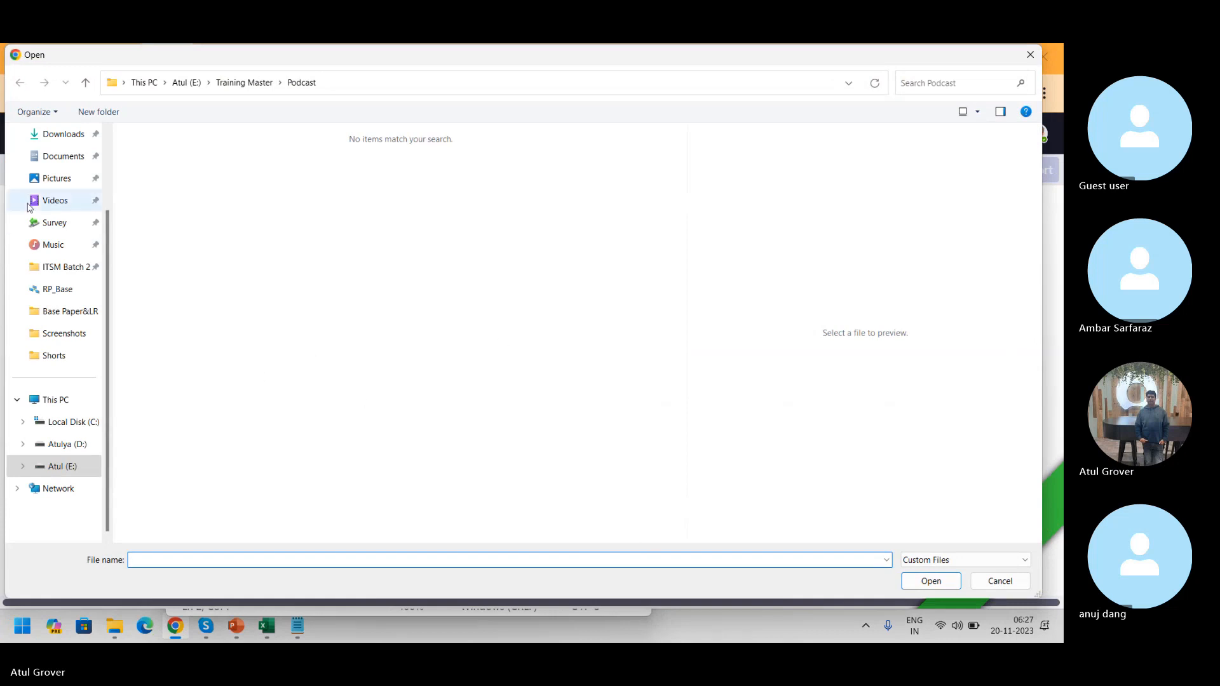
pyautogui.click(64, 137)
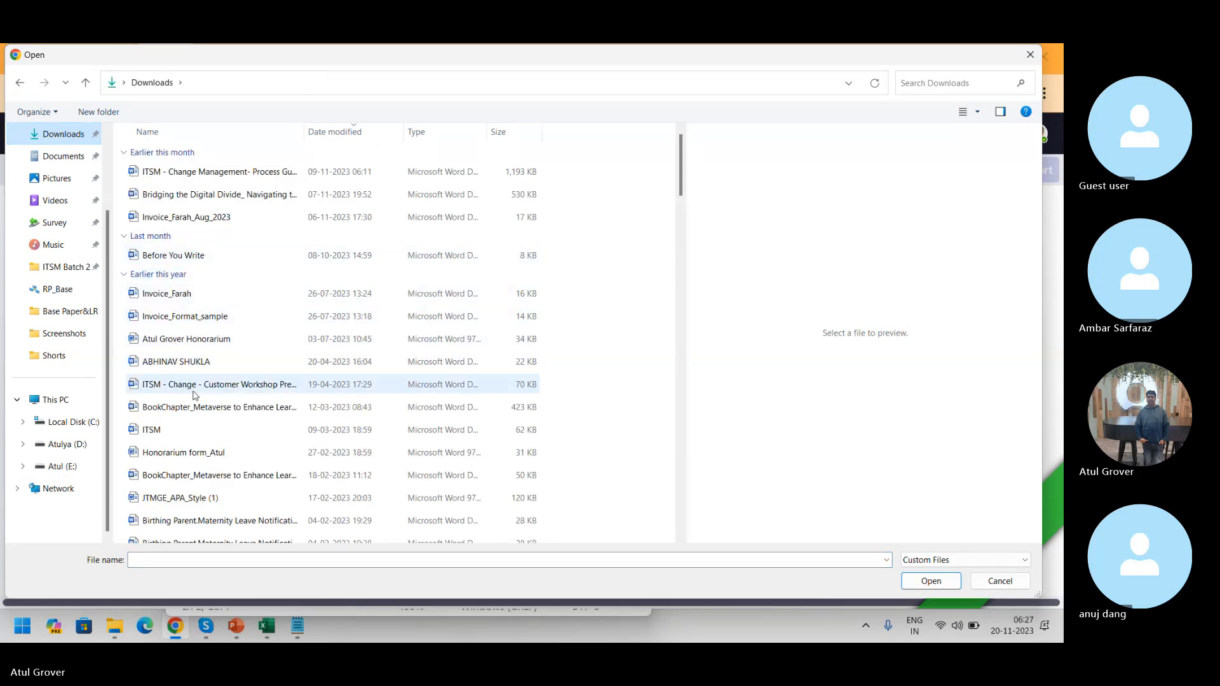
pyautogui.click(173, 385)
pyautogui.click(934, 582)
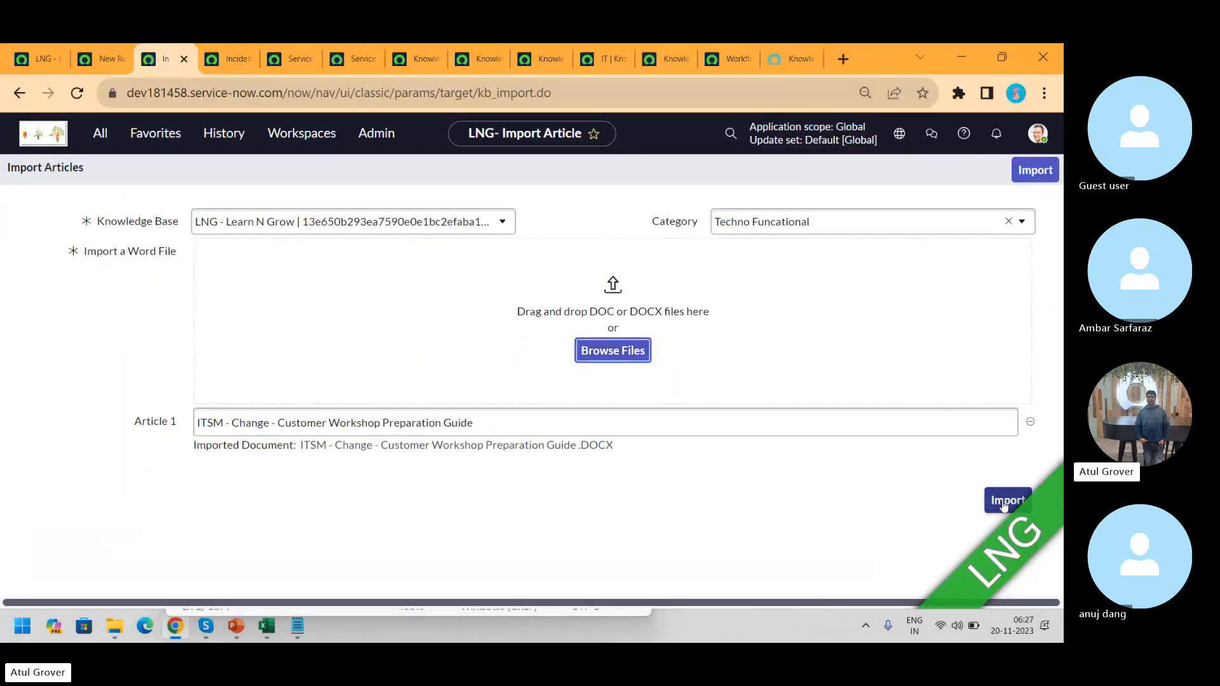
pyautogui.click(1004, 502)
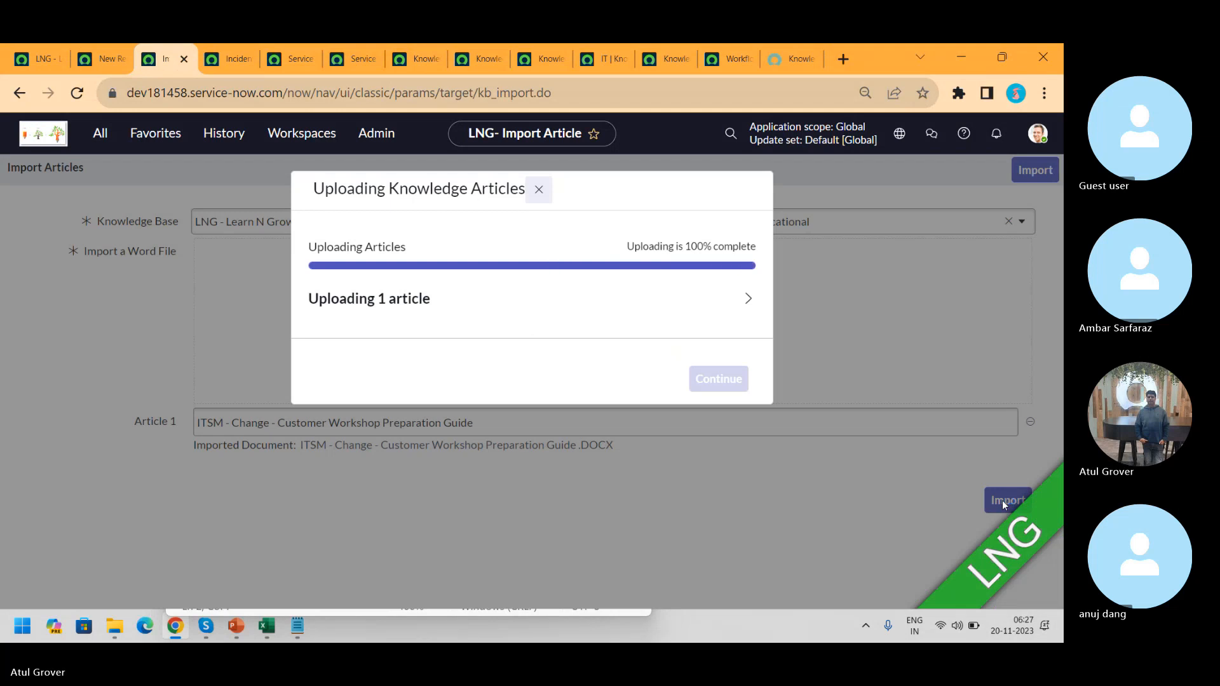
pyautogui.click(744, 298)
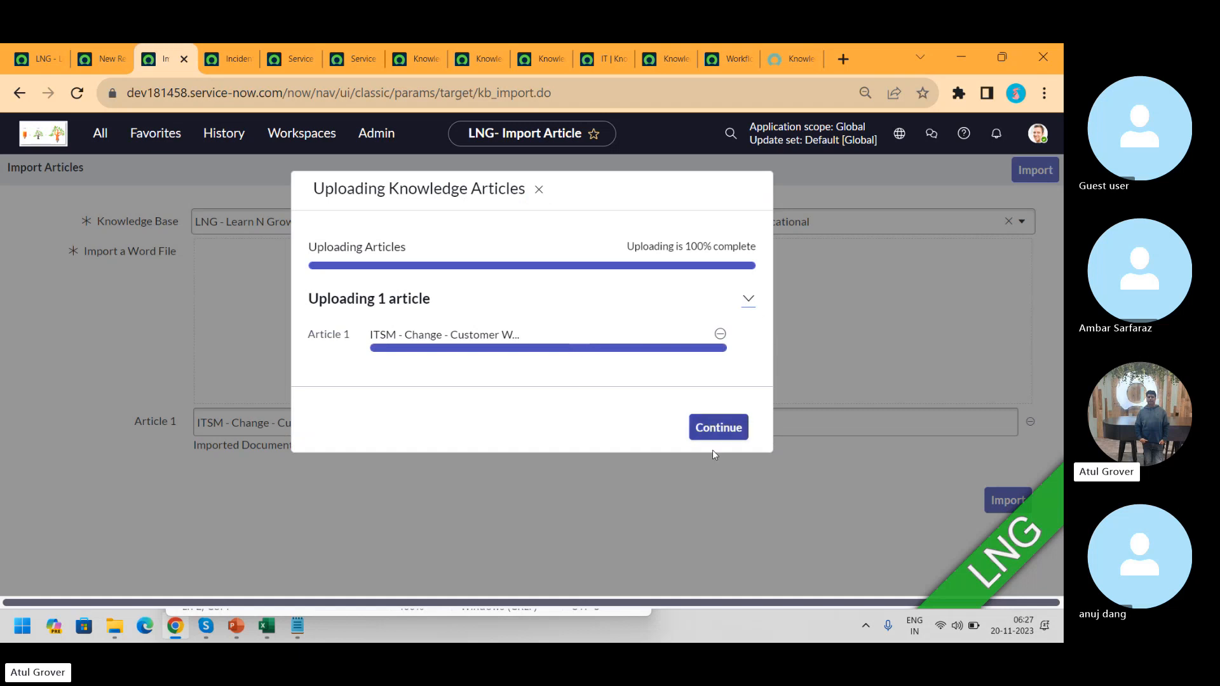
pyautogui.click(719, 438)
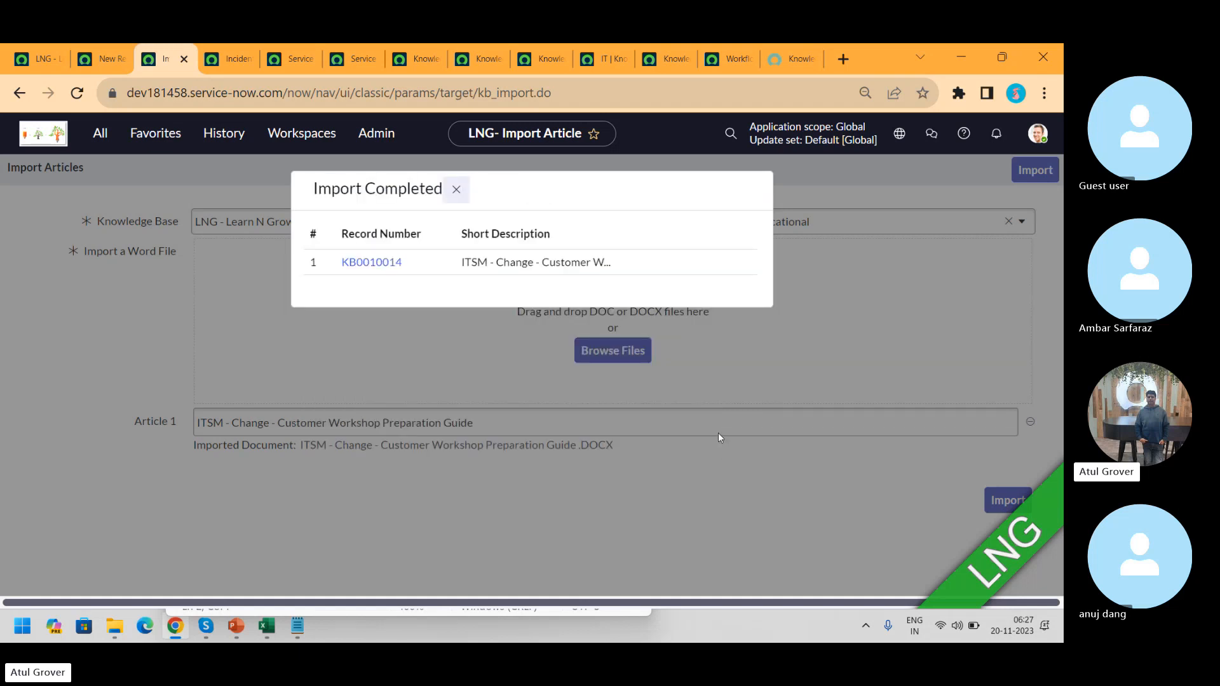
# - Open the imported article, bring up its edit form and review the fields and related lists
pyautogui.click(389, 264)
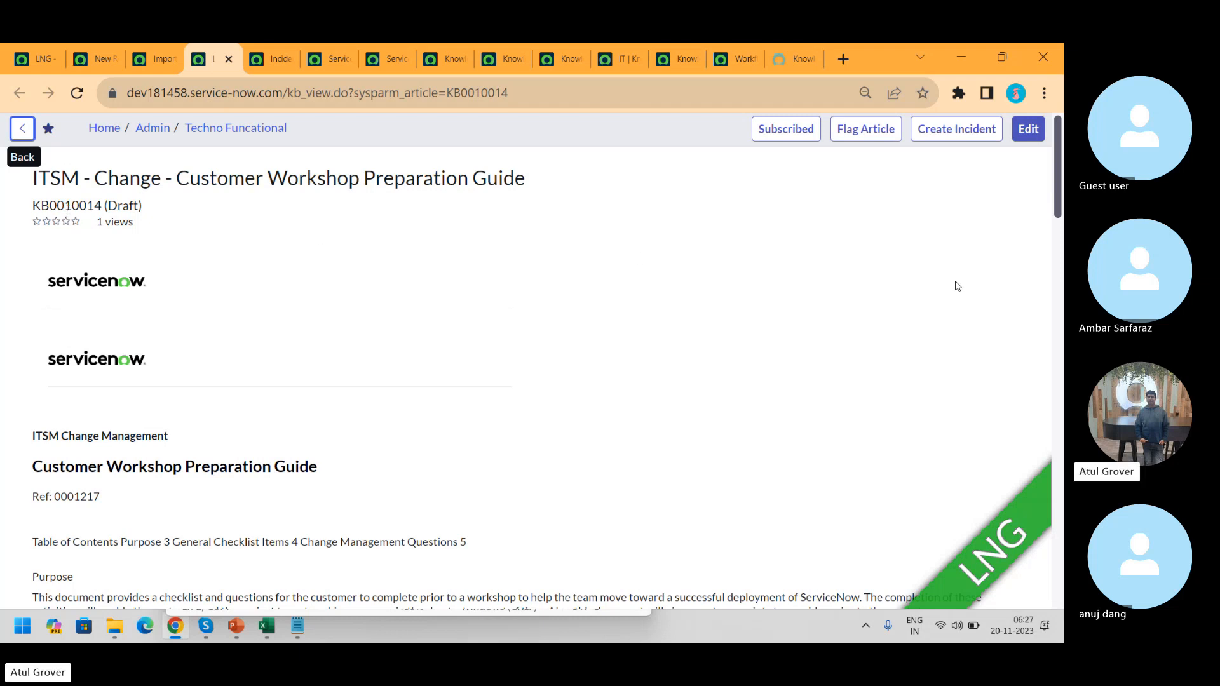
pyautogui.moveTo(1060, 147); pyautogui.dragTo(1041, 178)
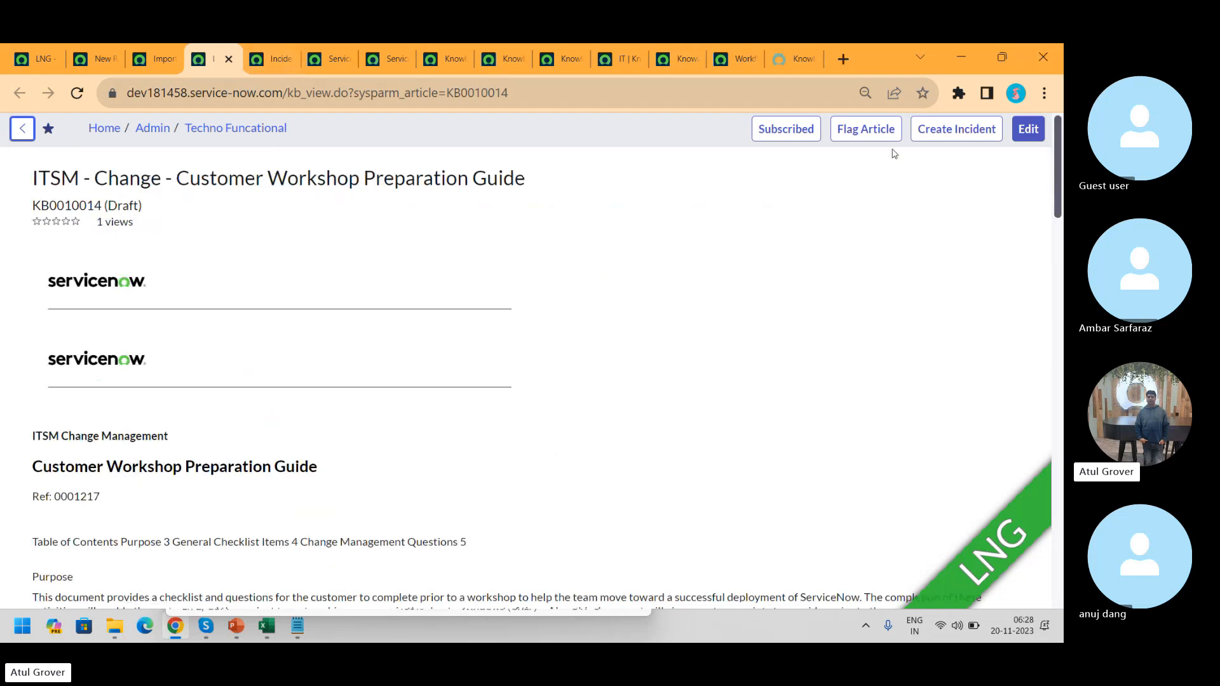
pyautogui.click(1030, 129)
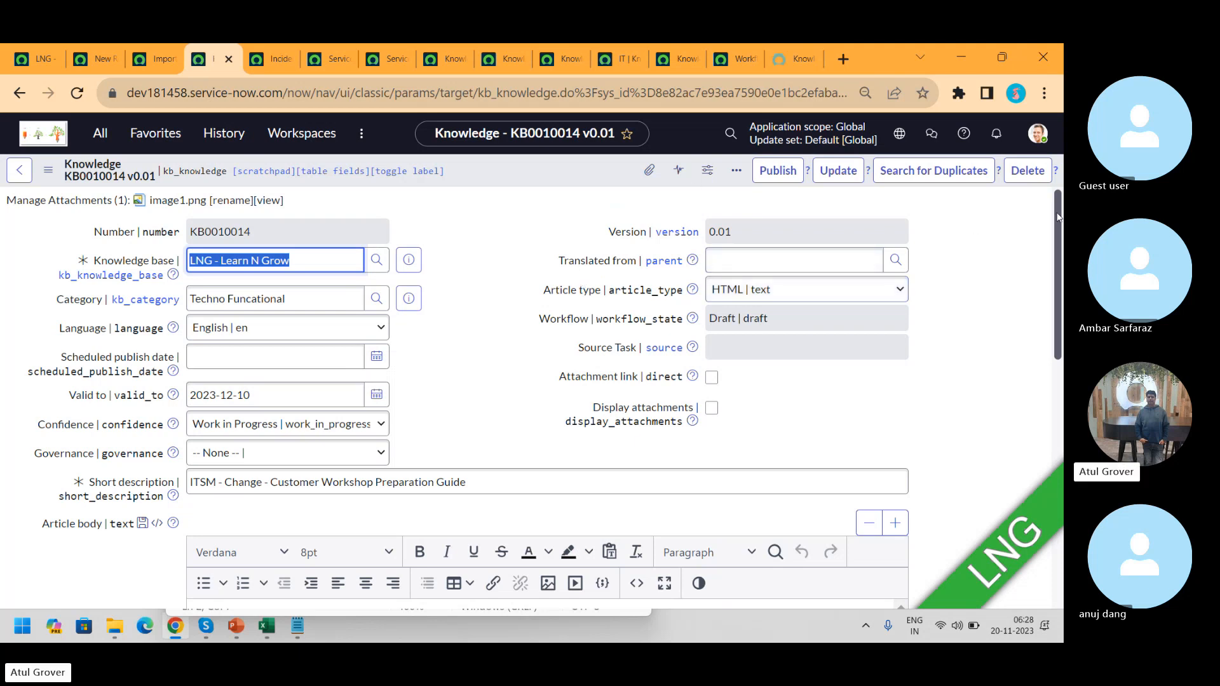
pyautogui.moveTo(1057, 216); pyautogui.dragTo(1060, 463)
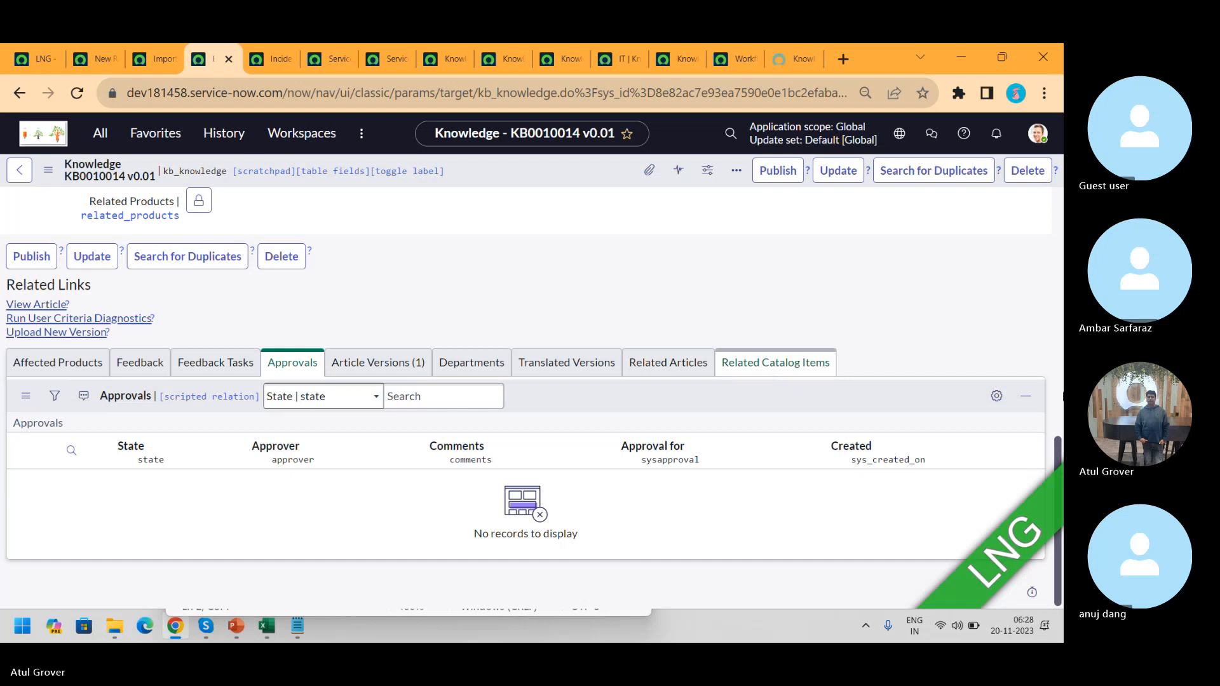
pyautogui.moveTo(1058, 452); pyautogui.dragTo(1059, 128)
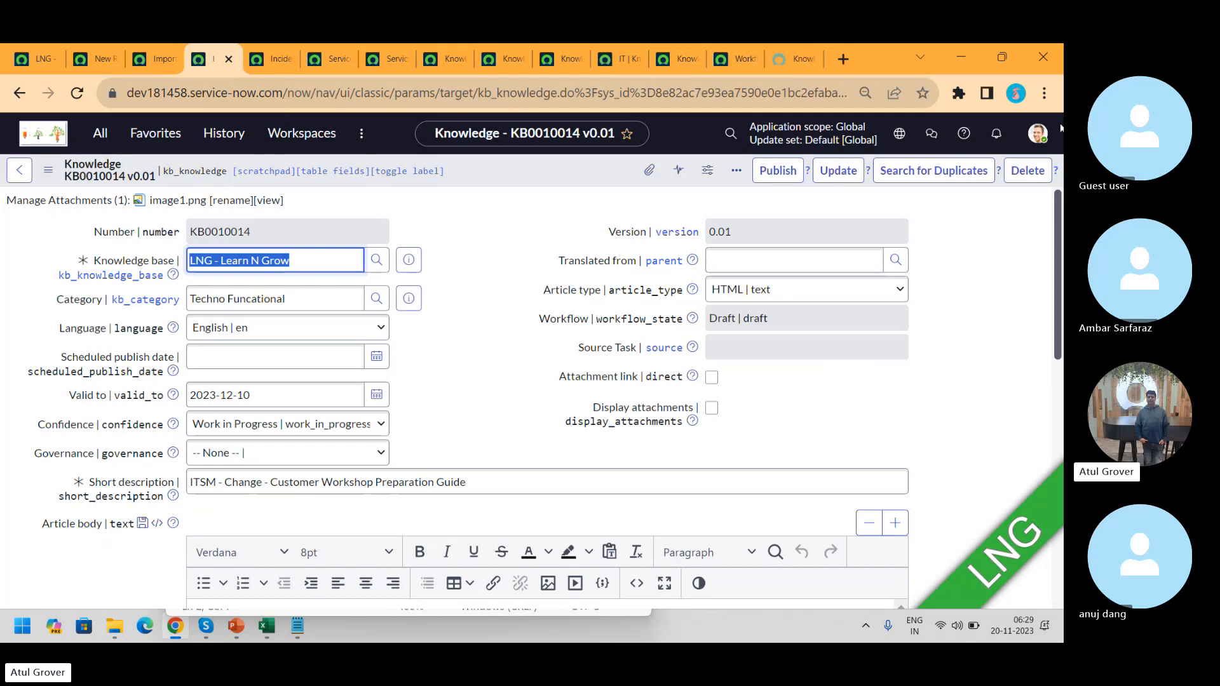
# - Open the article's knowledge base record and bring up its Article Templates related list for editing
pyautogui.click(418, 261)
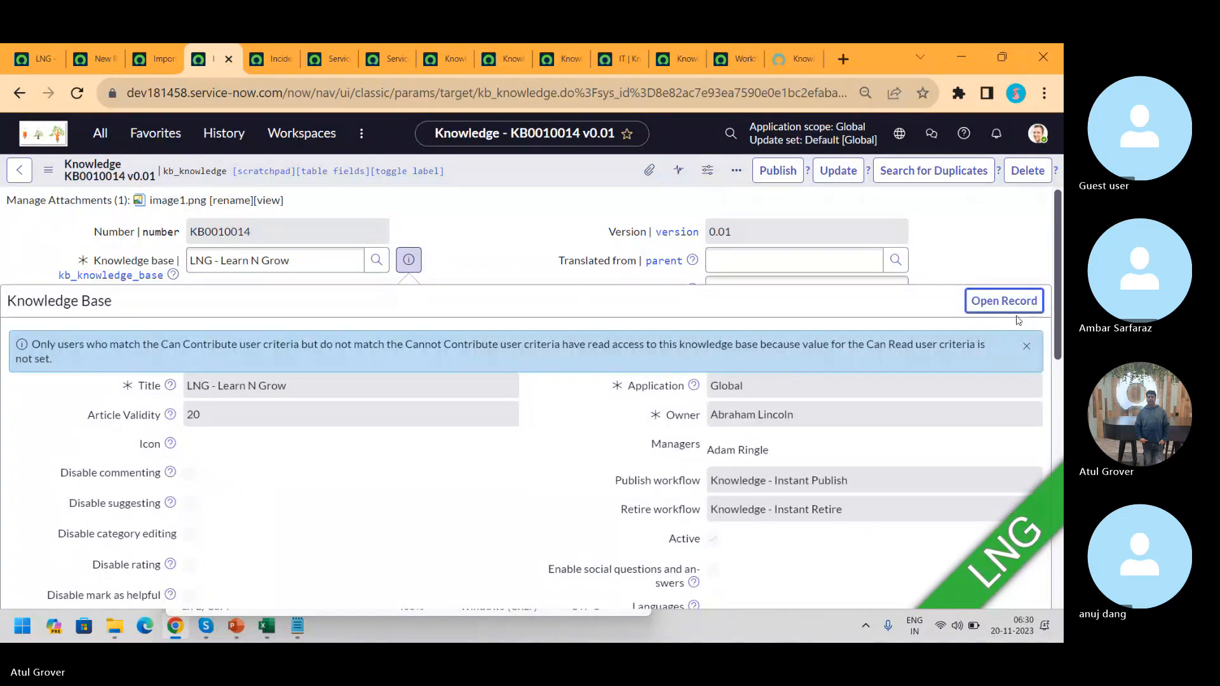
pyautogui.click(999, 302)
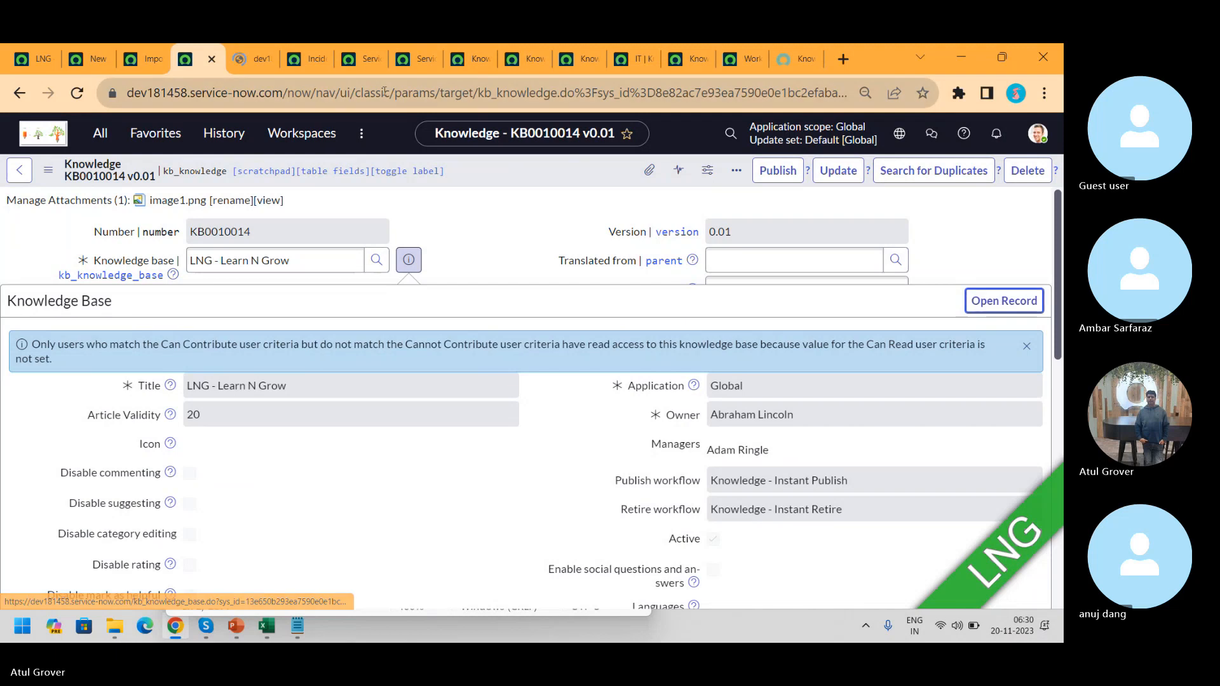
pyautogui.click(243, 57)
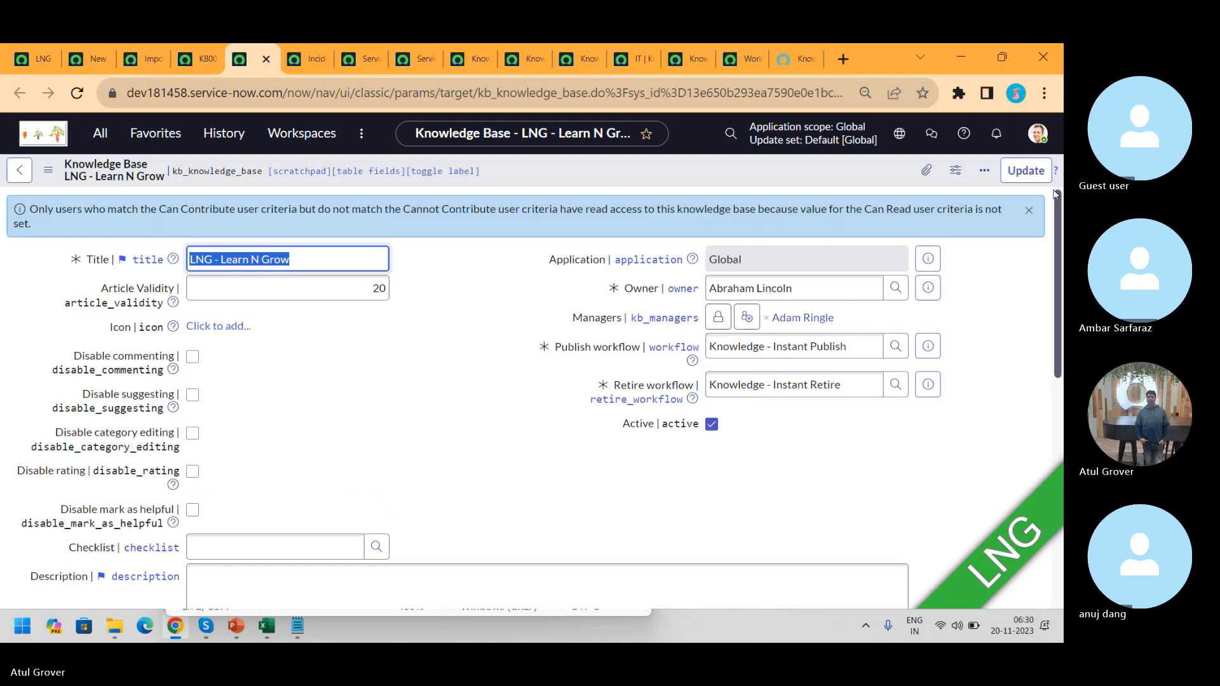
pyautogui.scroll(-6, 527, 394)
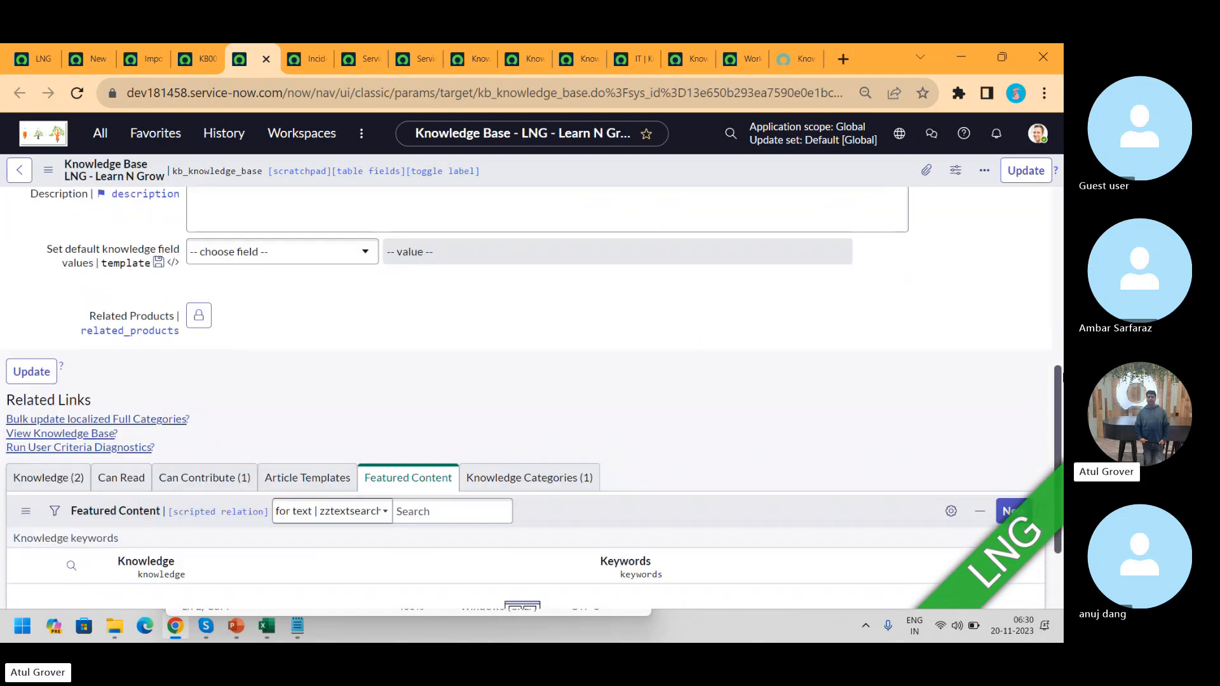
pyautogui.scroll(-2, 387, 342)
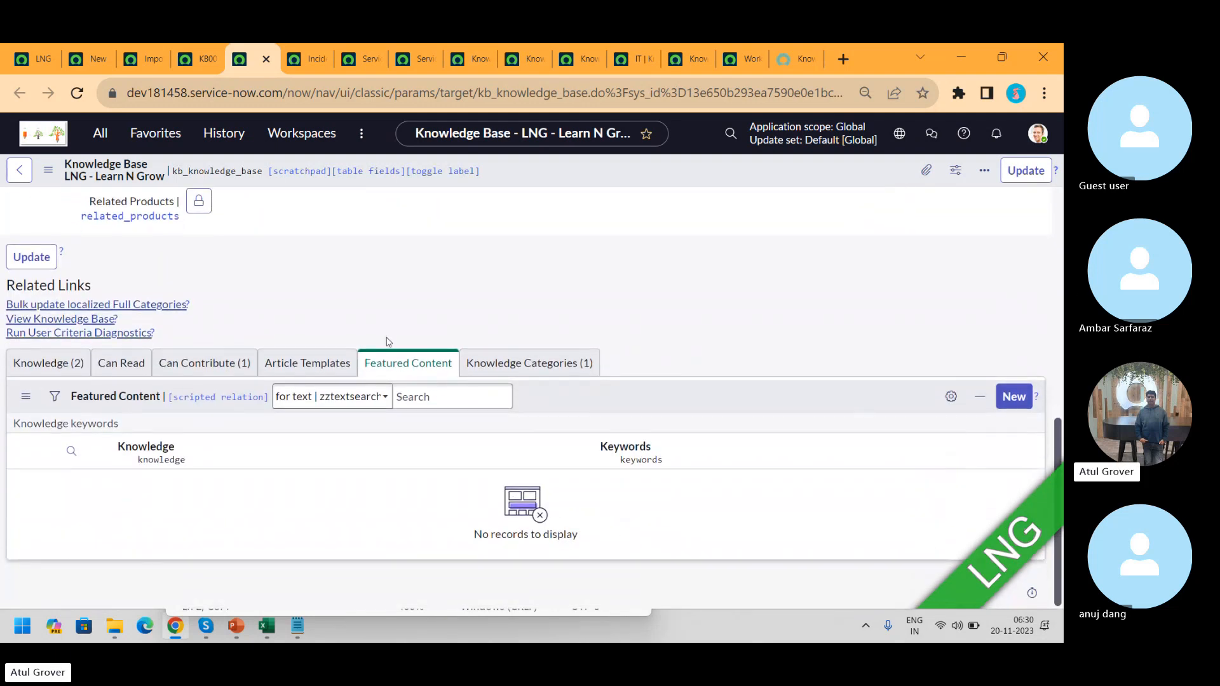
pyautogui.click(295, 366)
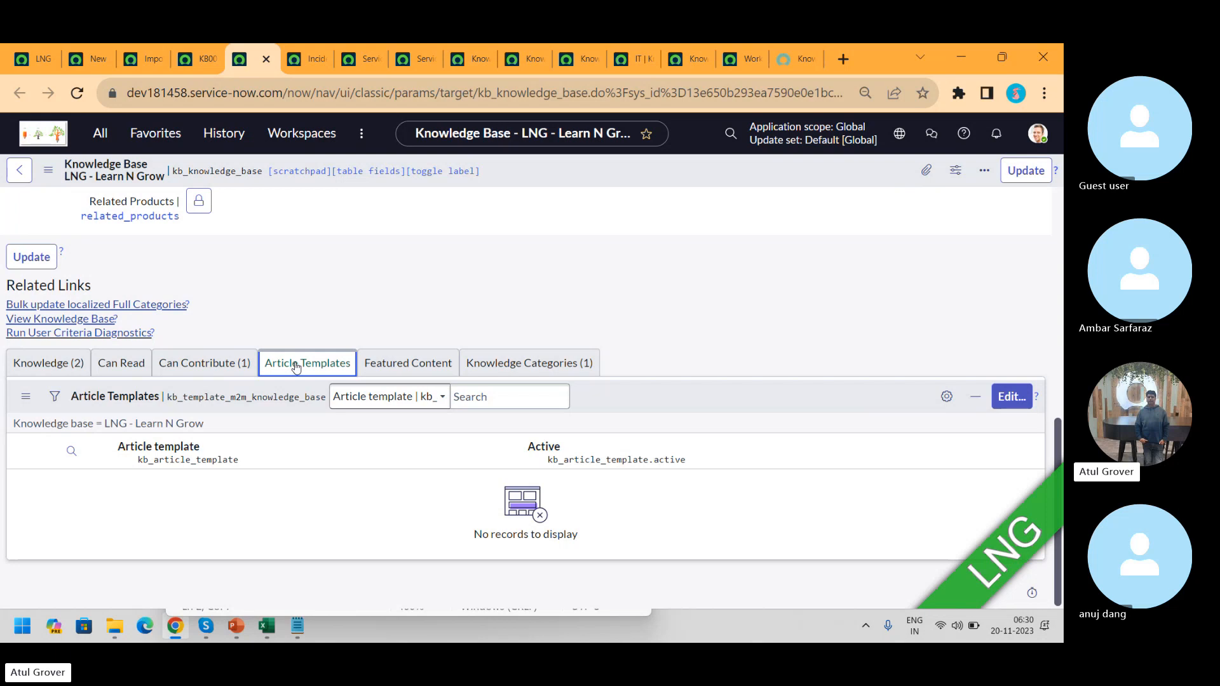
pyautogui.click(1011, 397)
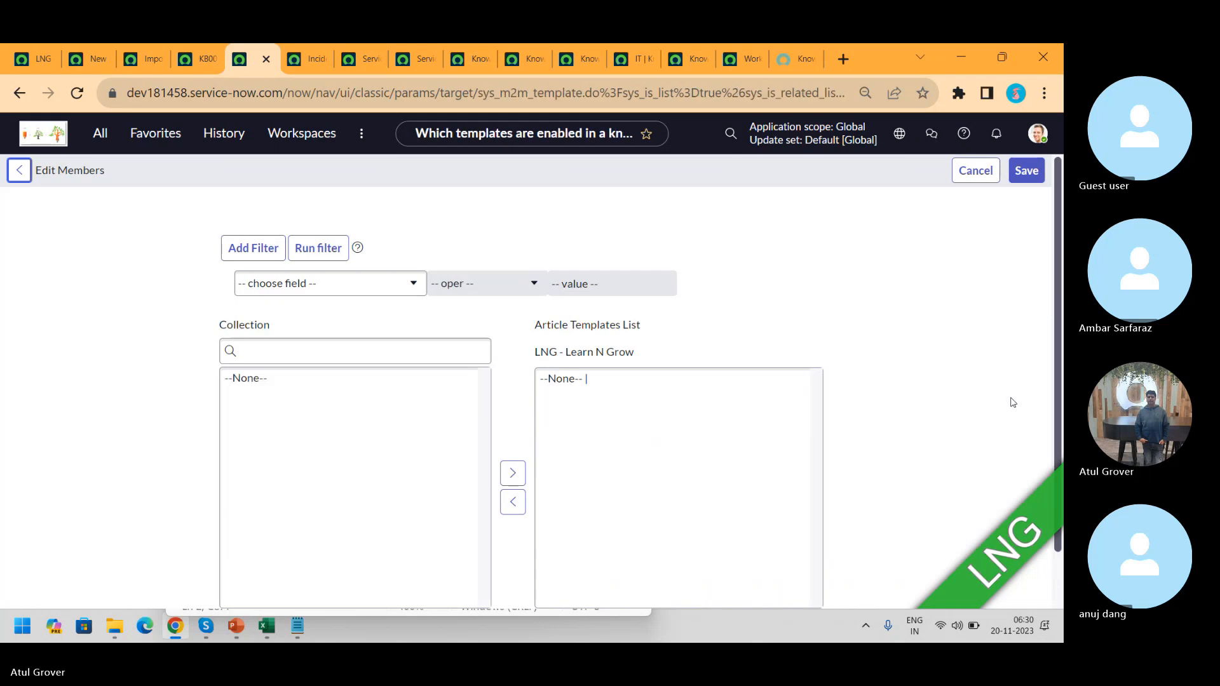
# - Filter the navigator by article and open the Article Templates list under Knowledge administration
pyautogui.click(97, 138)
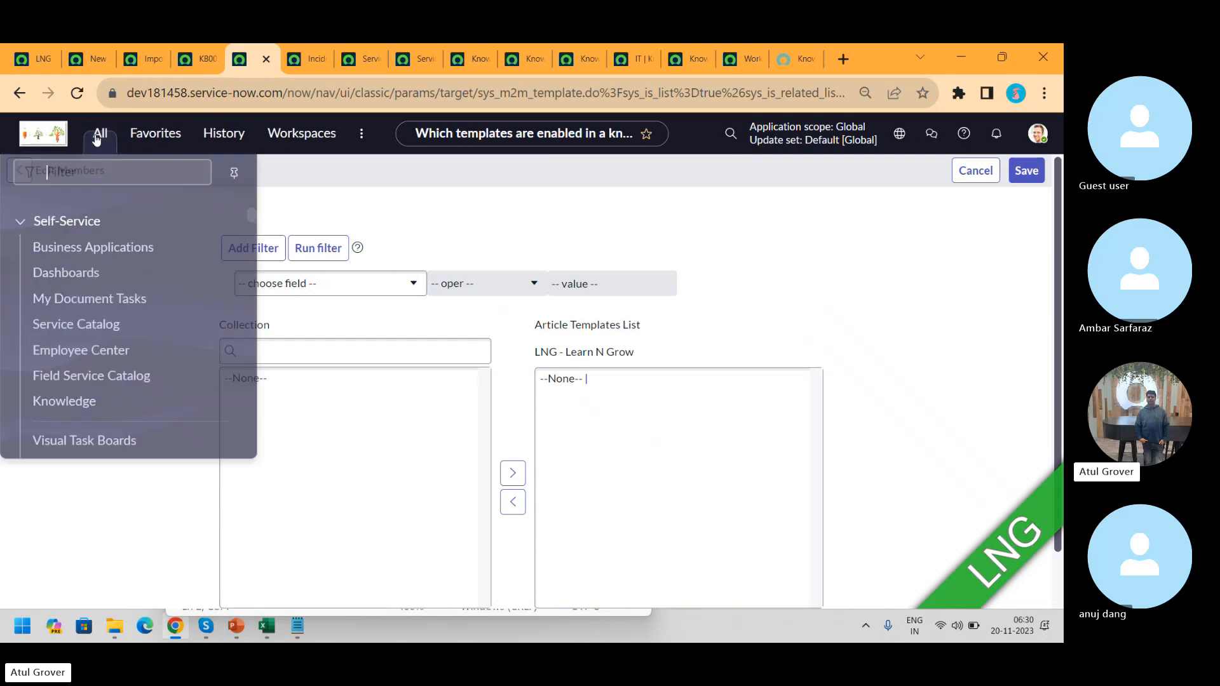
pyautogui.write('article')
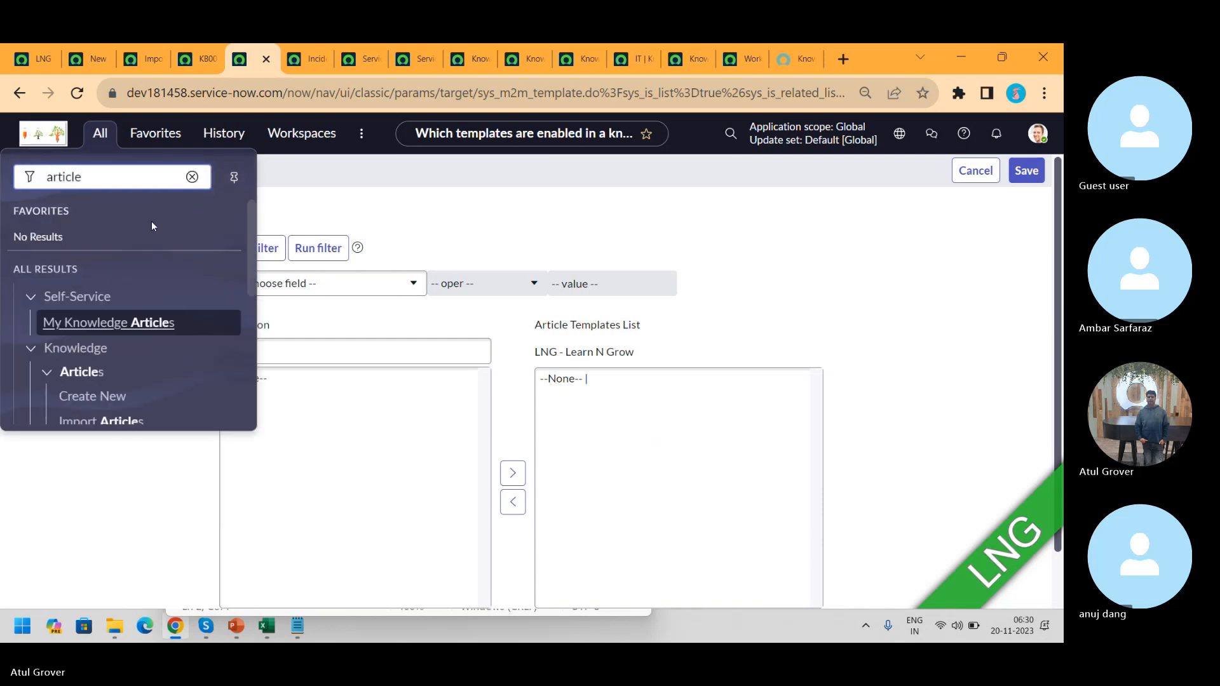
pyautogui.moveTo(252, 235); pyautogui.dragTo(247, 341)
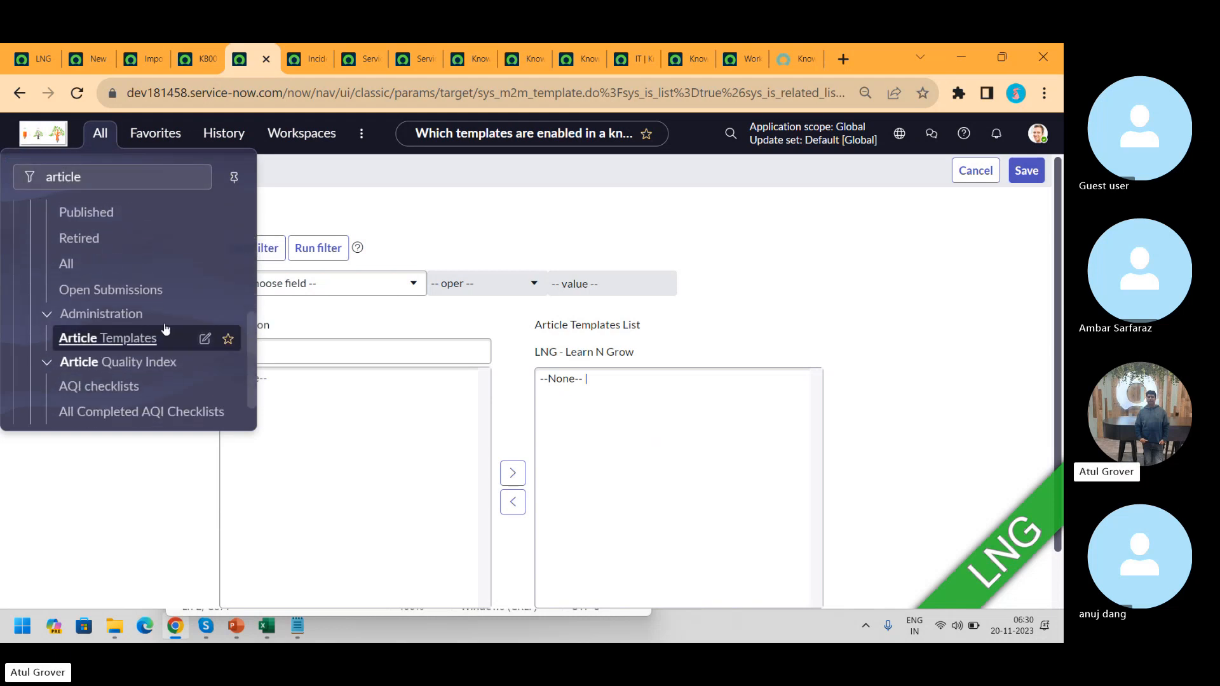
pyautogui.click(111, 345)
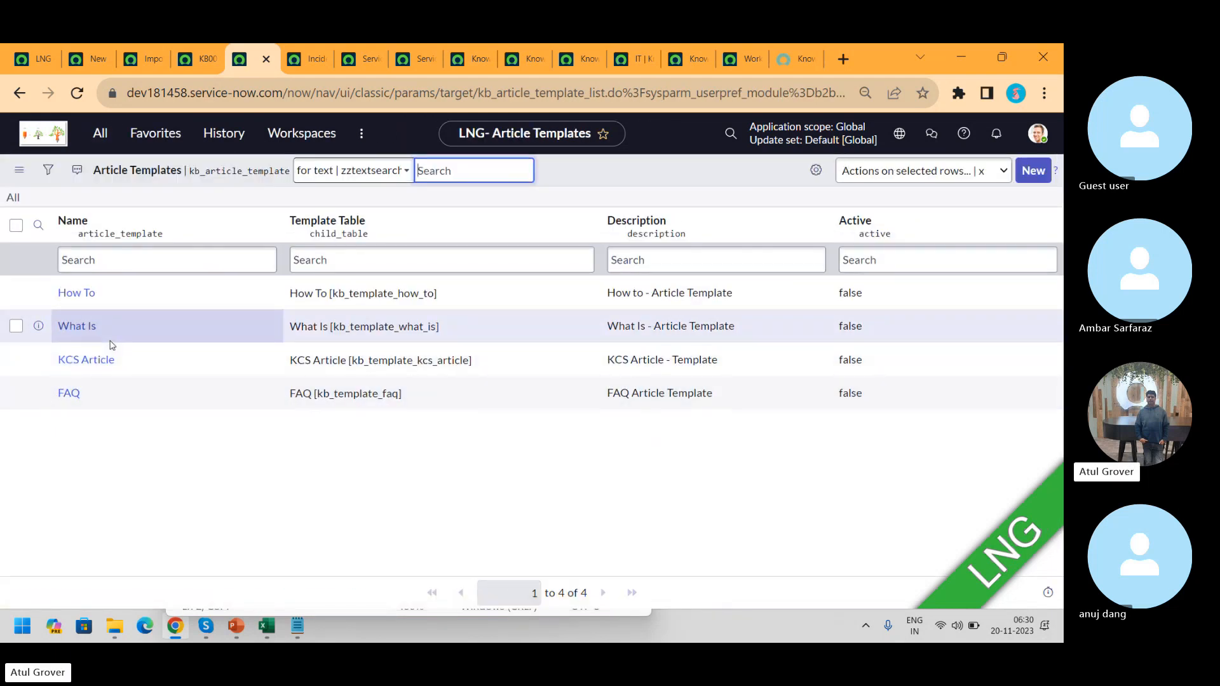
# - Set Active to true for the How To, What Is, KCS Article and FAQ templates in one list edit
pyautogui.click(946, 289)
pyautogui.hotkey('shift', 'Down')
pyautogui.hotkey('shift', 'Down')
pyautogui.hotkey('shift', 'Down')
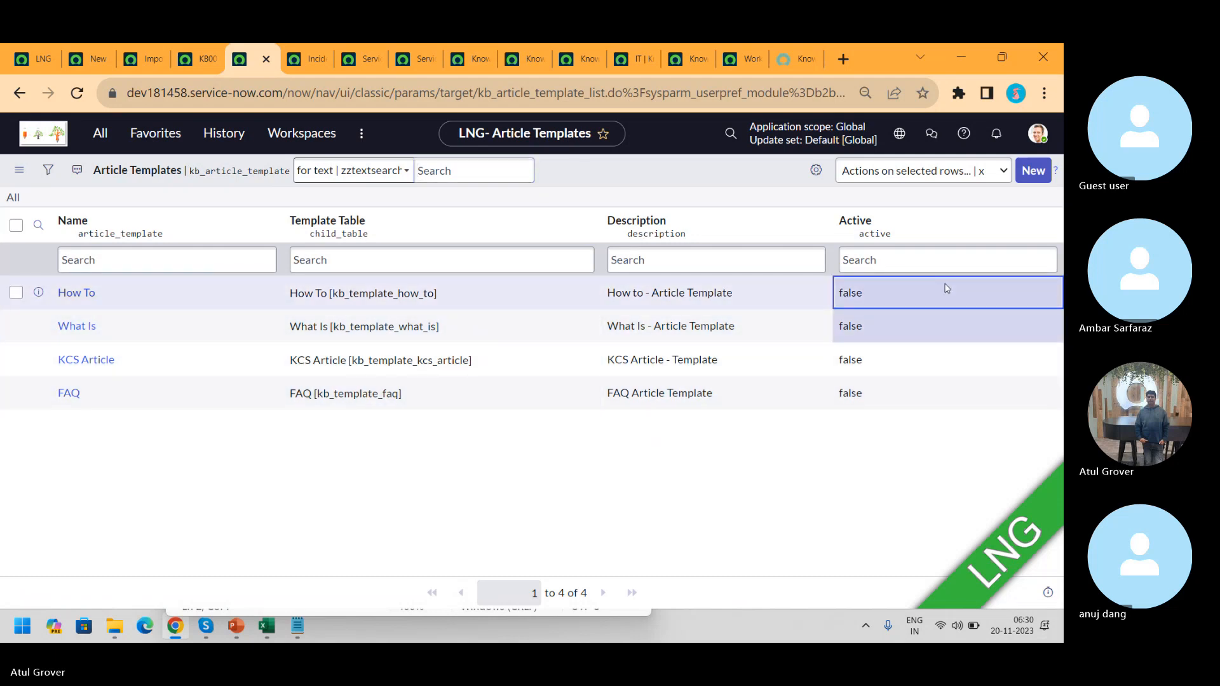
pyautogui.doubleClick(947, 289)
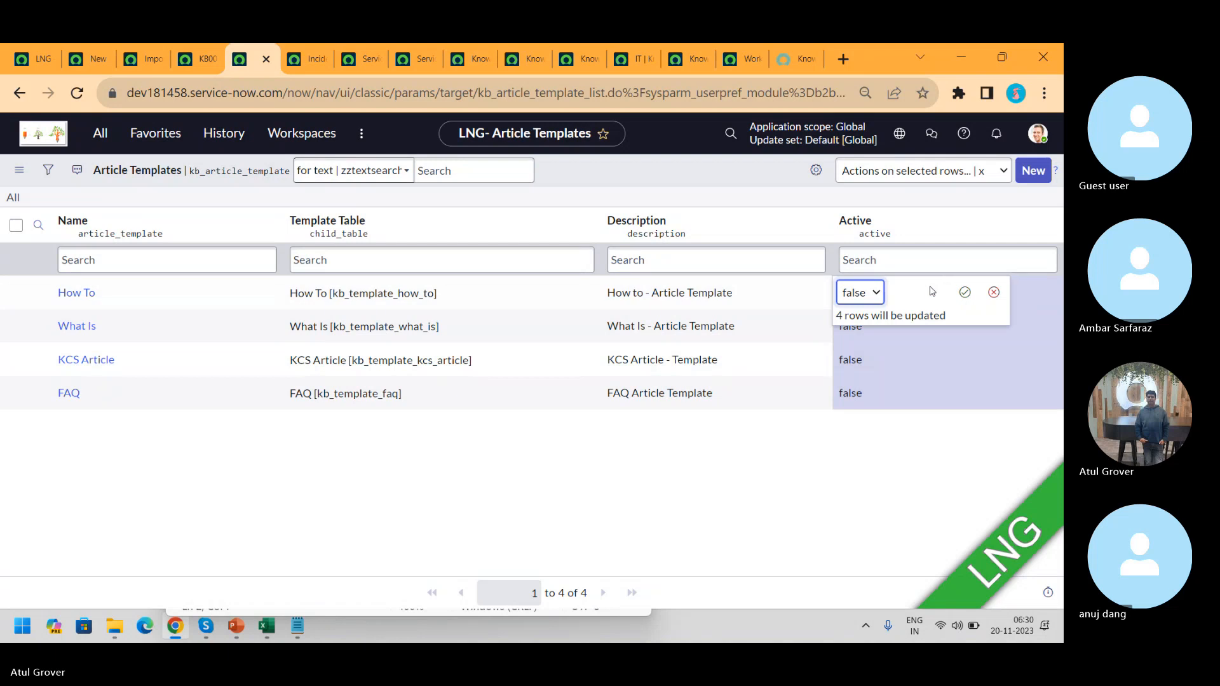
pyautogui.click(866, 296)
pyautogui.click(853, 313)
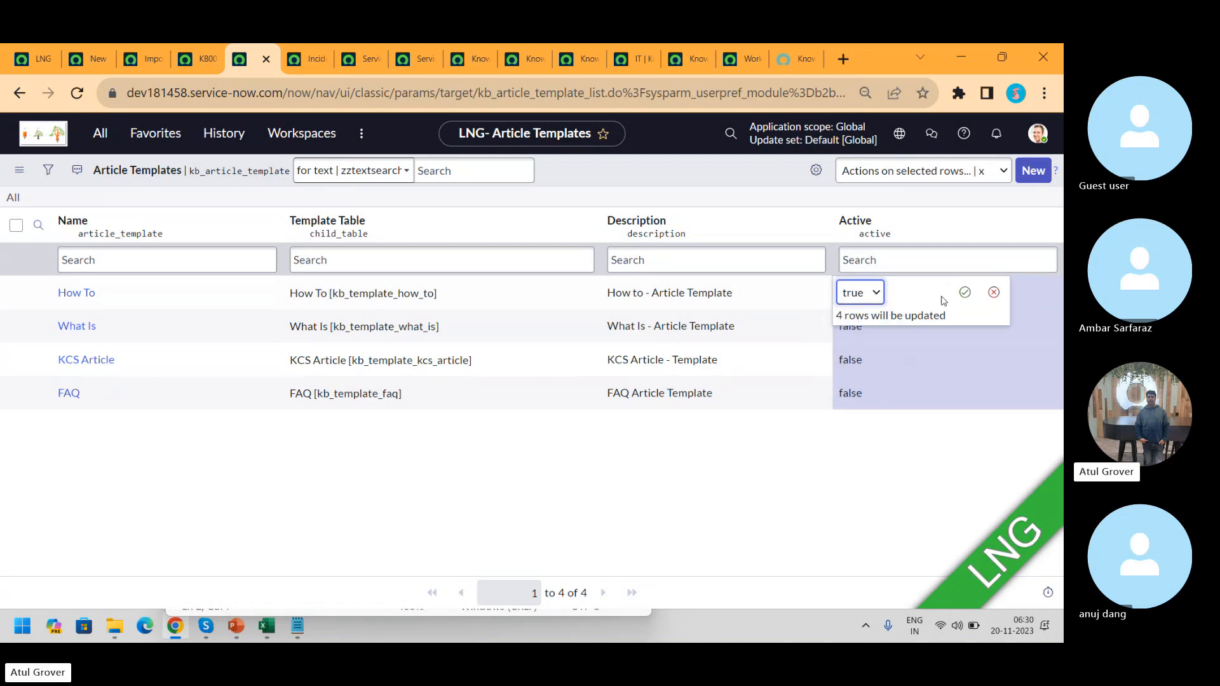
pyautogui.click(965, 293)
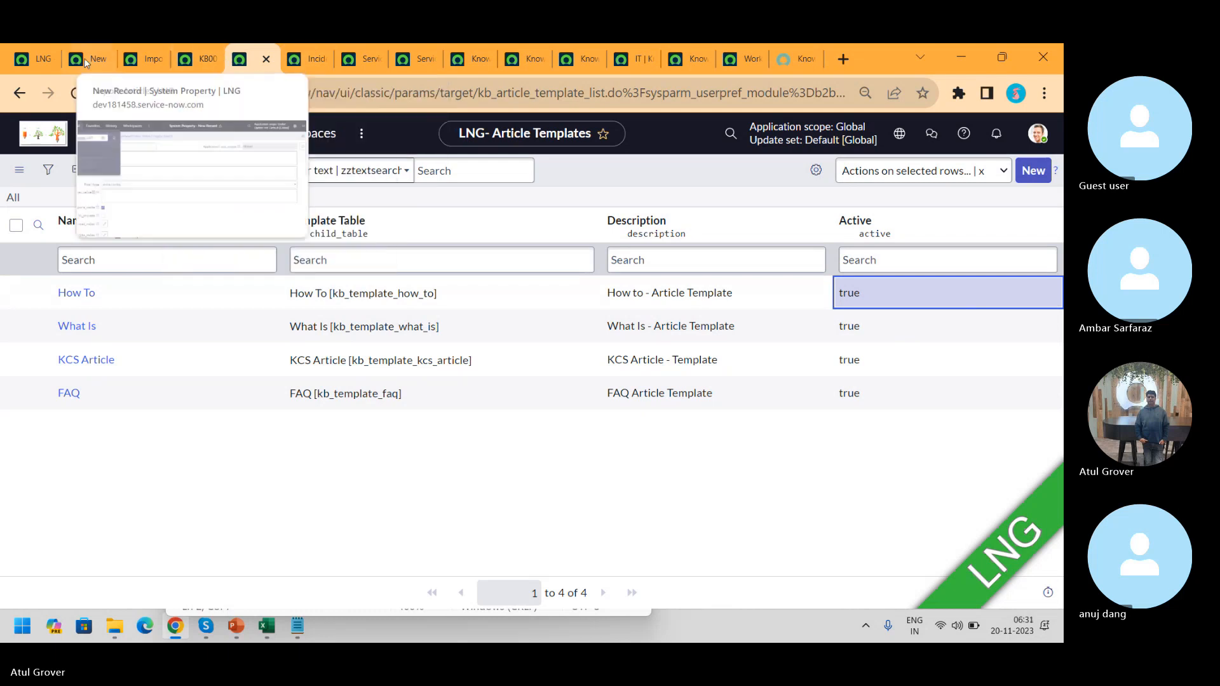
# - Add the FAQ, How To, KCS Article and What Is templates to the LNG - Learn N Grow knowledge base and save
pyautogui.click(40, 64)
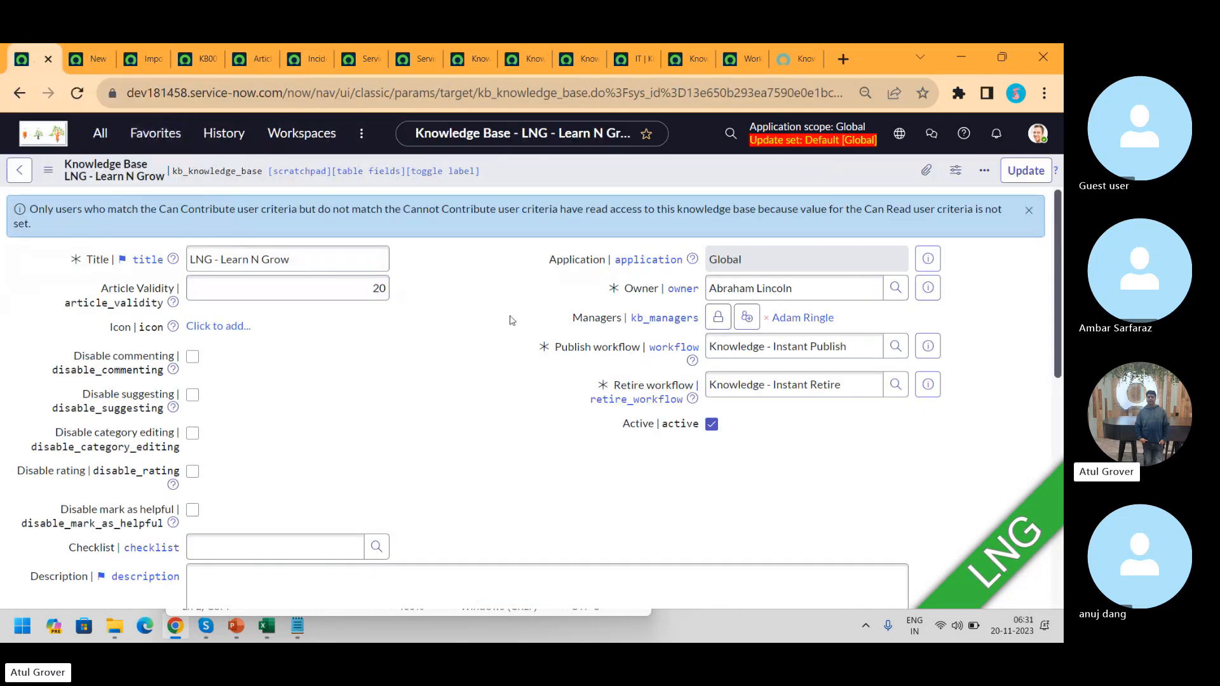
pyautogui.scroll(-15, 1060, 255)
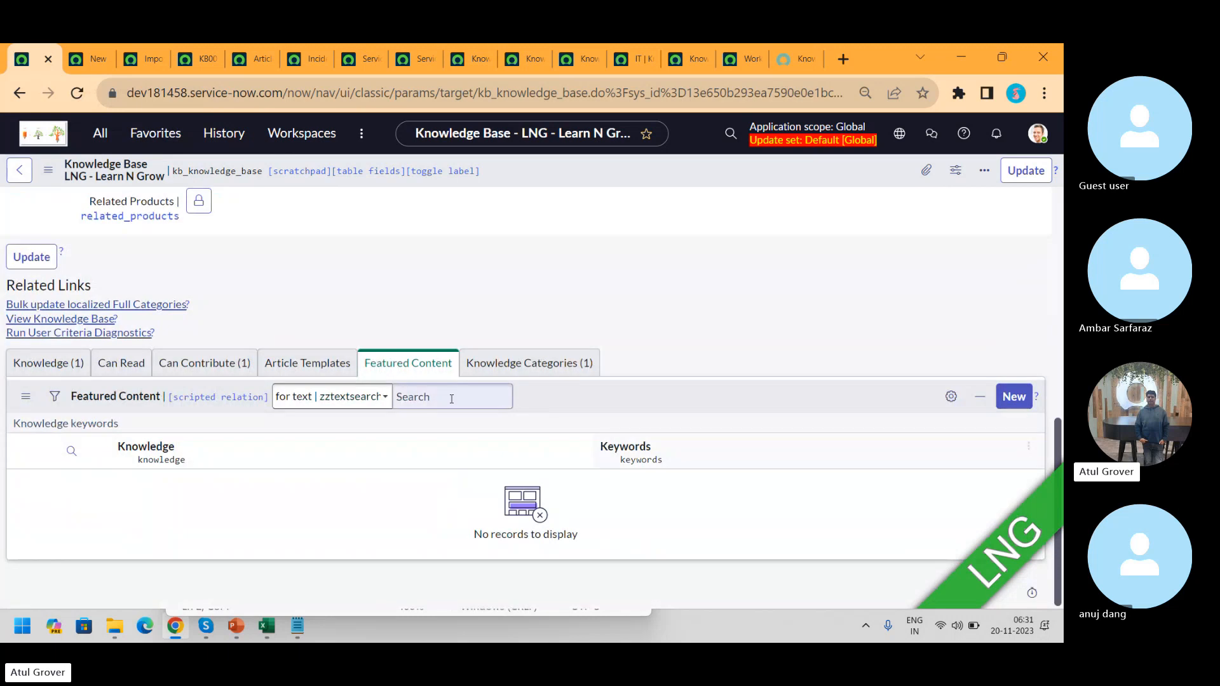
pyautogui.click(311, 368)
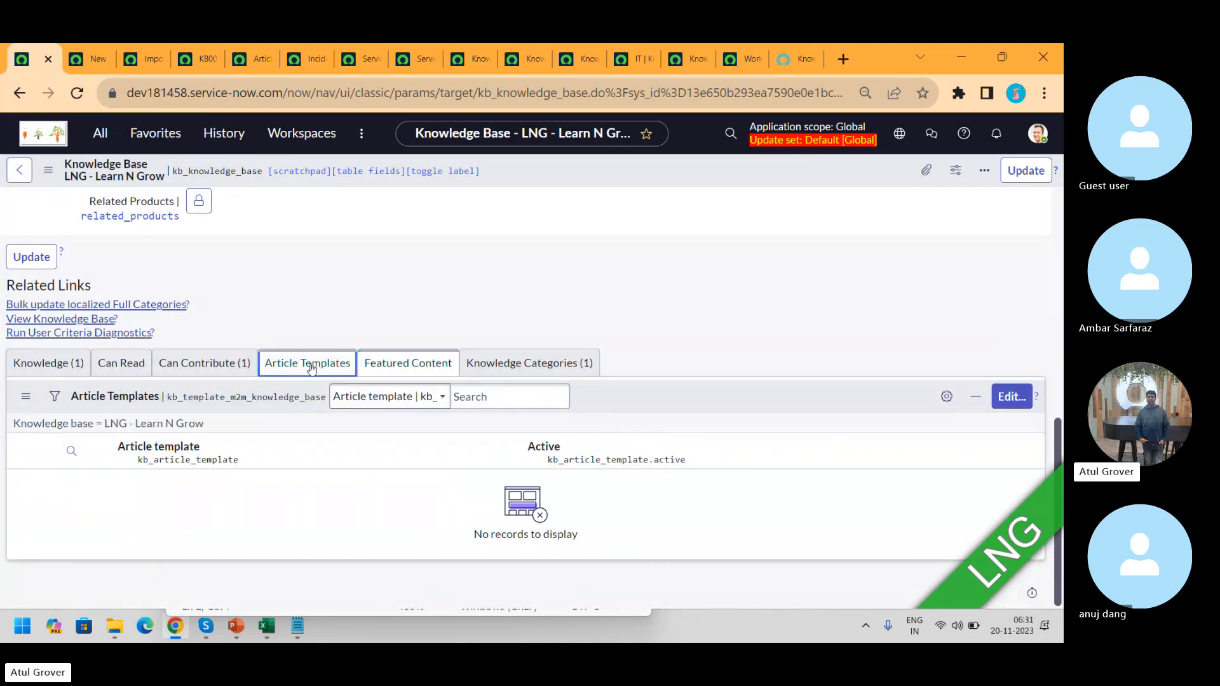
pyautogui.click(1026, 394)
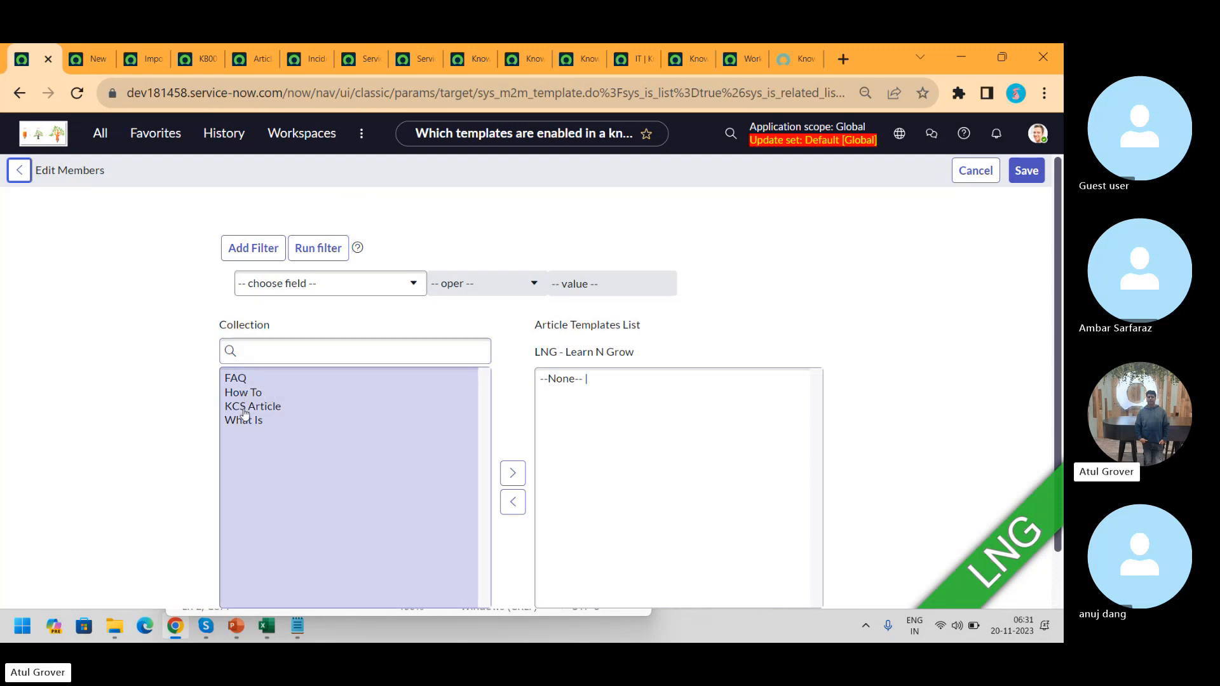
pyautogui.click(246, 407)
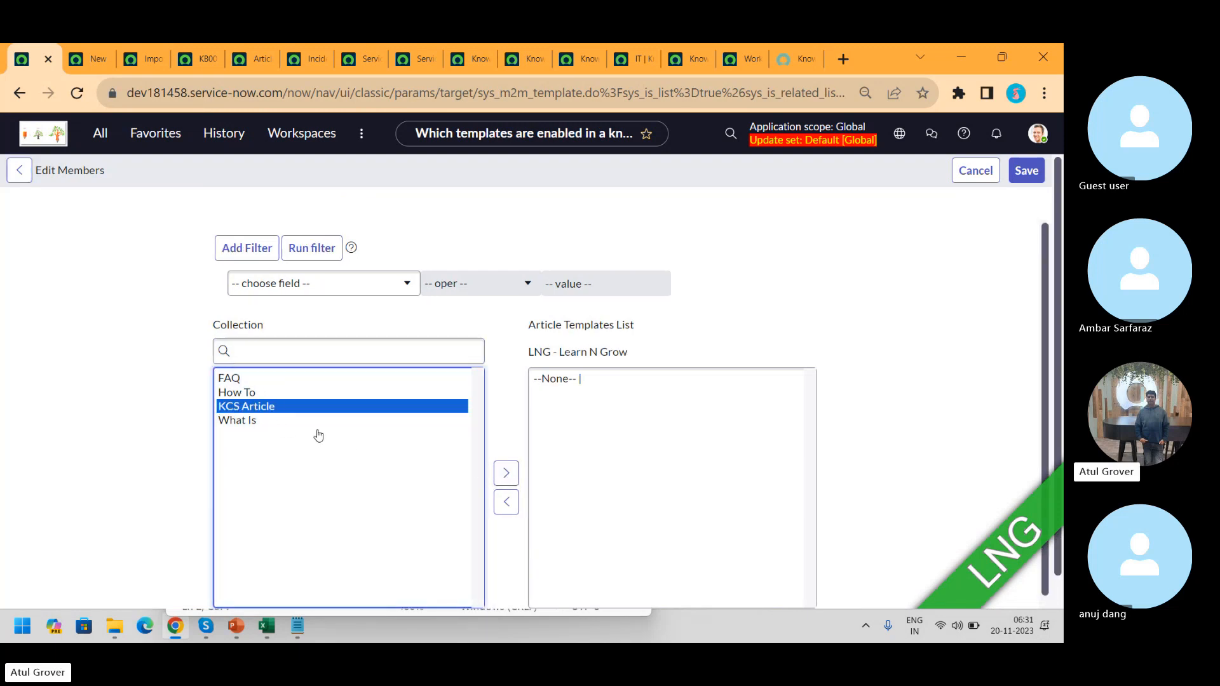
pyautogui.hotkey('ctrl', 'a')
pyautogui.click(506, 473)
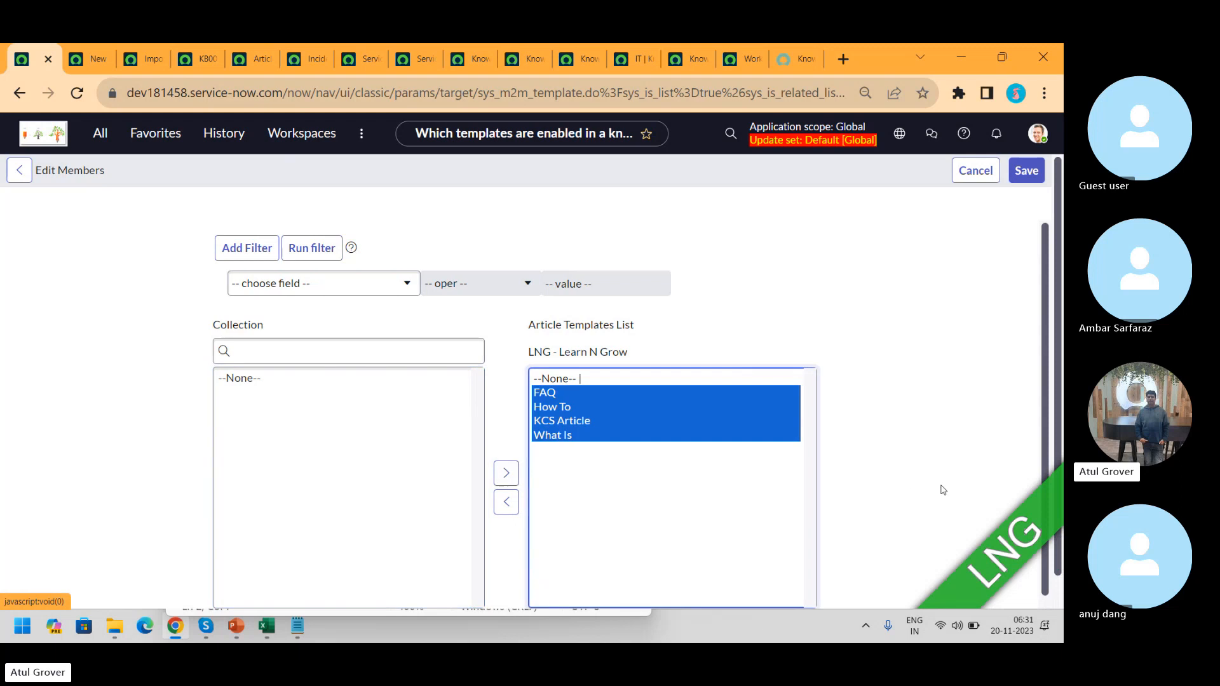
pyautogui.click(1028, 166)
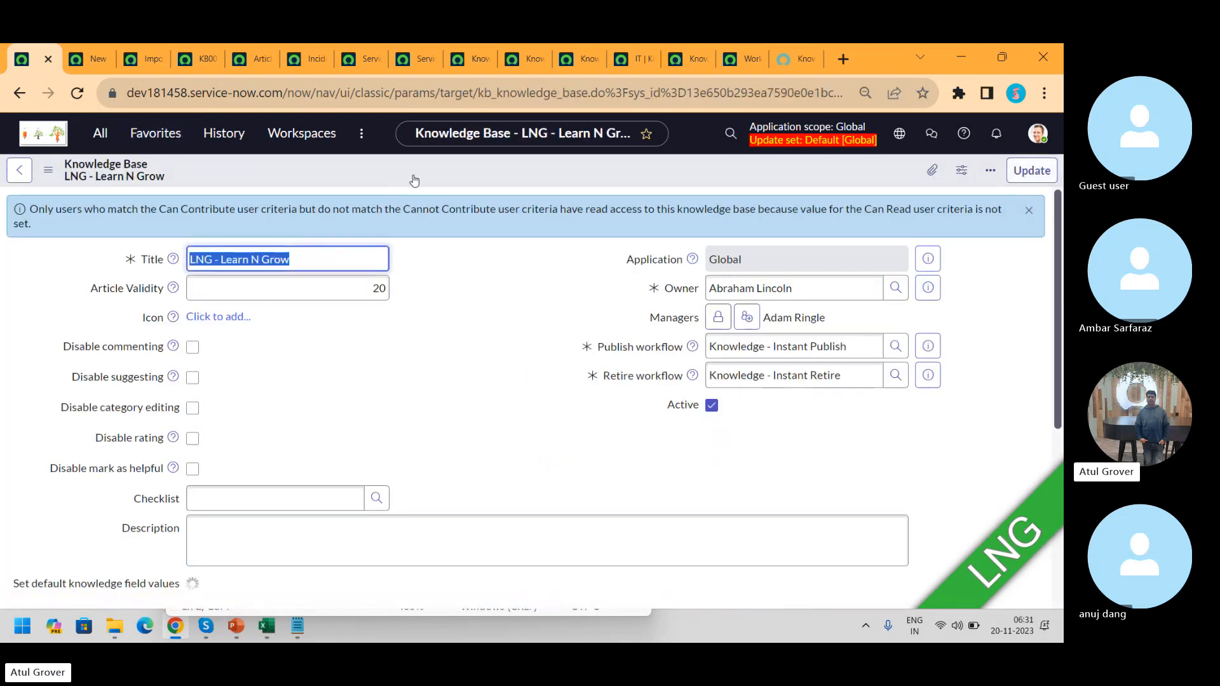
# - Save the LNG - Learn N Grow knowledge base record while staying on its form
pyautogui.rightClick(702, 176)
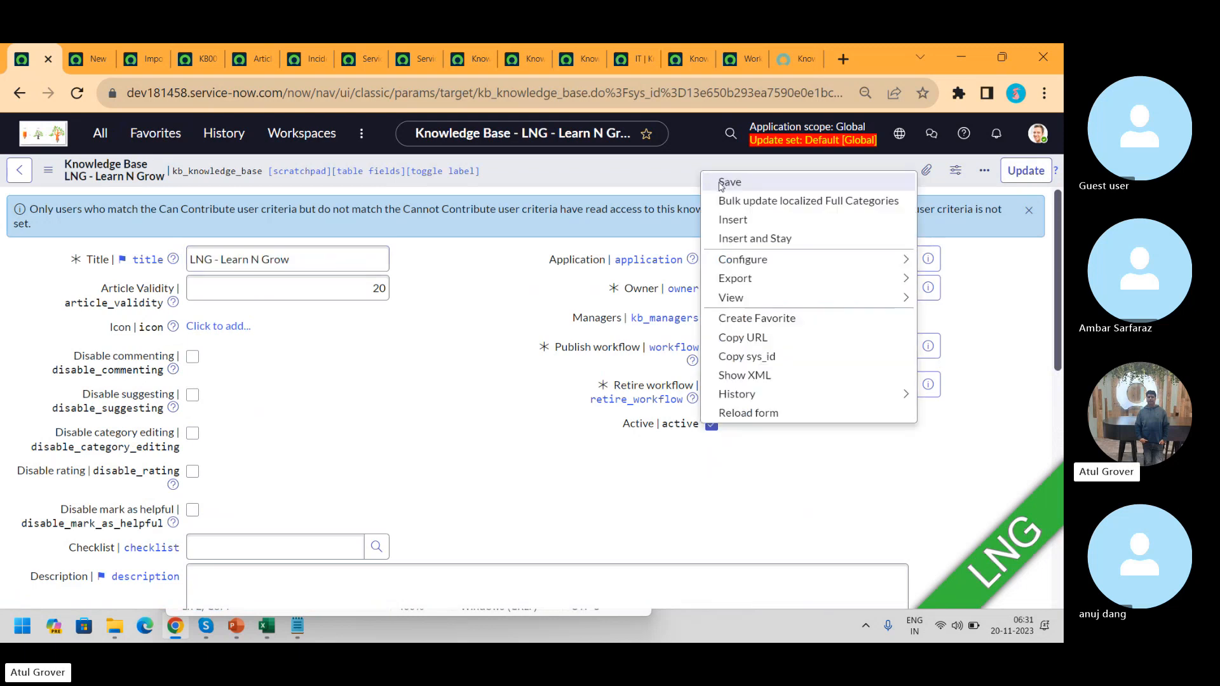
pyautogui.click(719, 185)
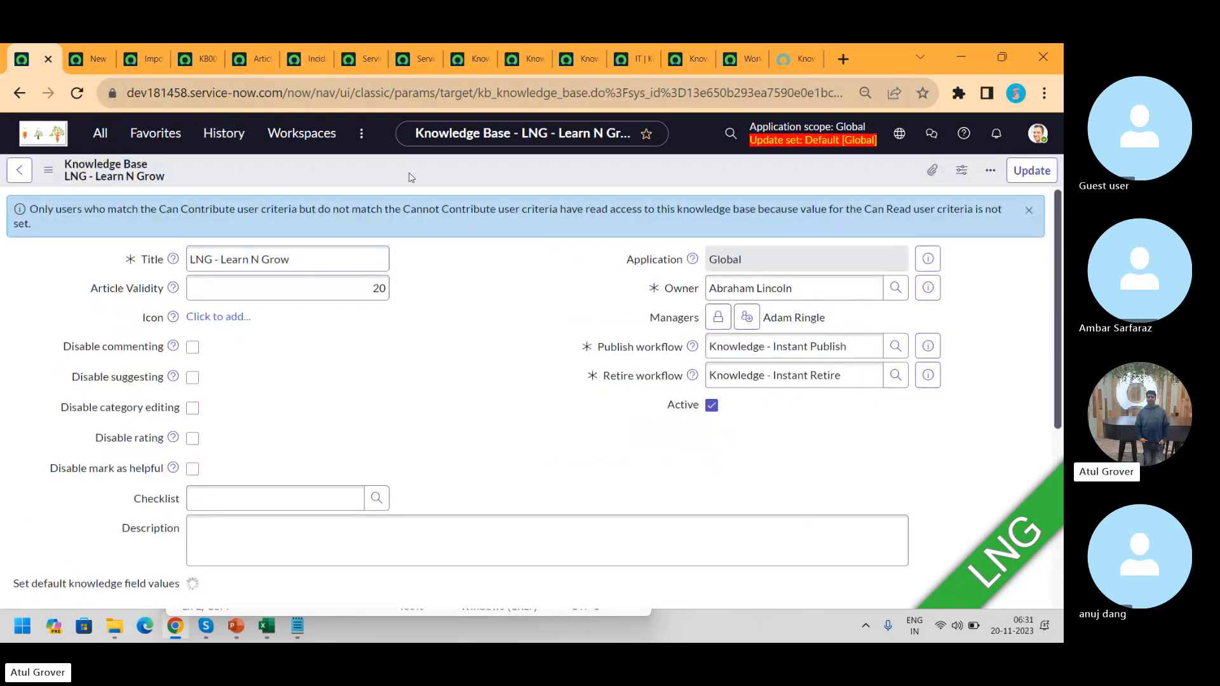
pyautogui.rightClick(411, 177)
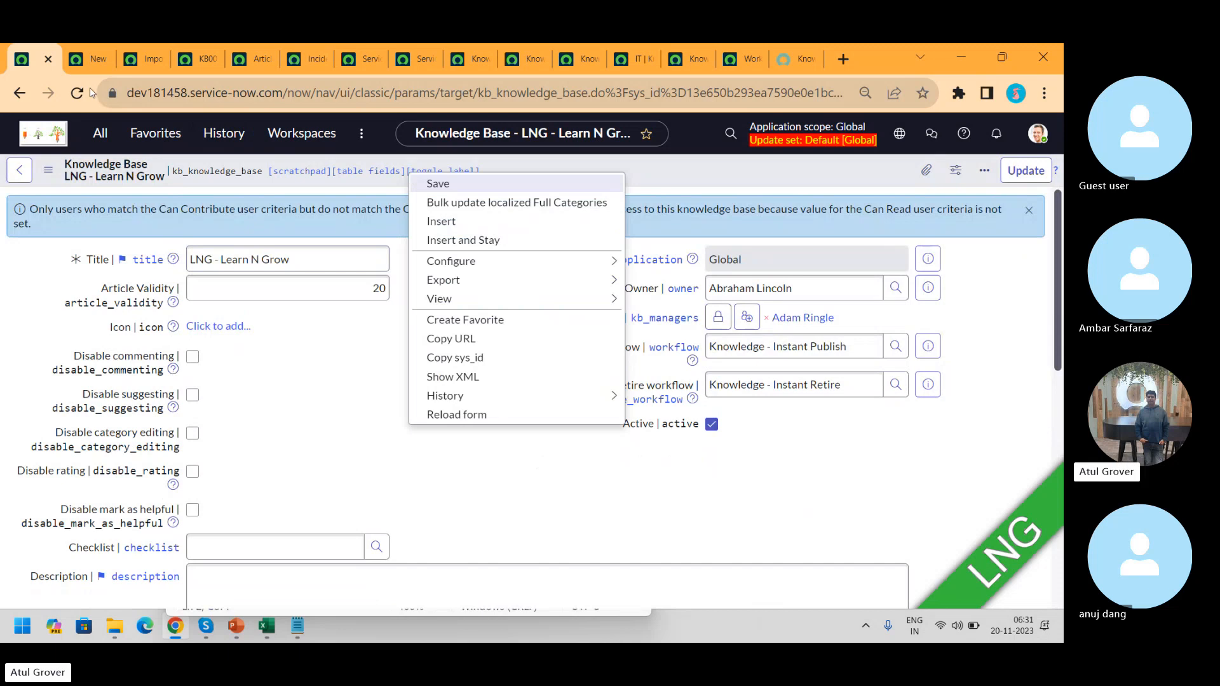
# - Filter the navigator by knowledge and open the Create New article page in a separate browser tab
pyautogui.click(101, 132)
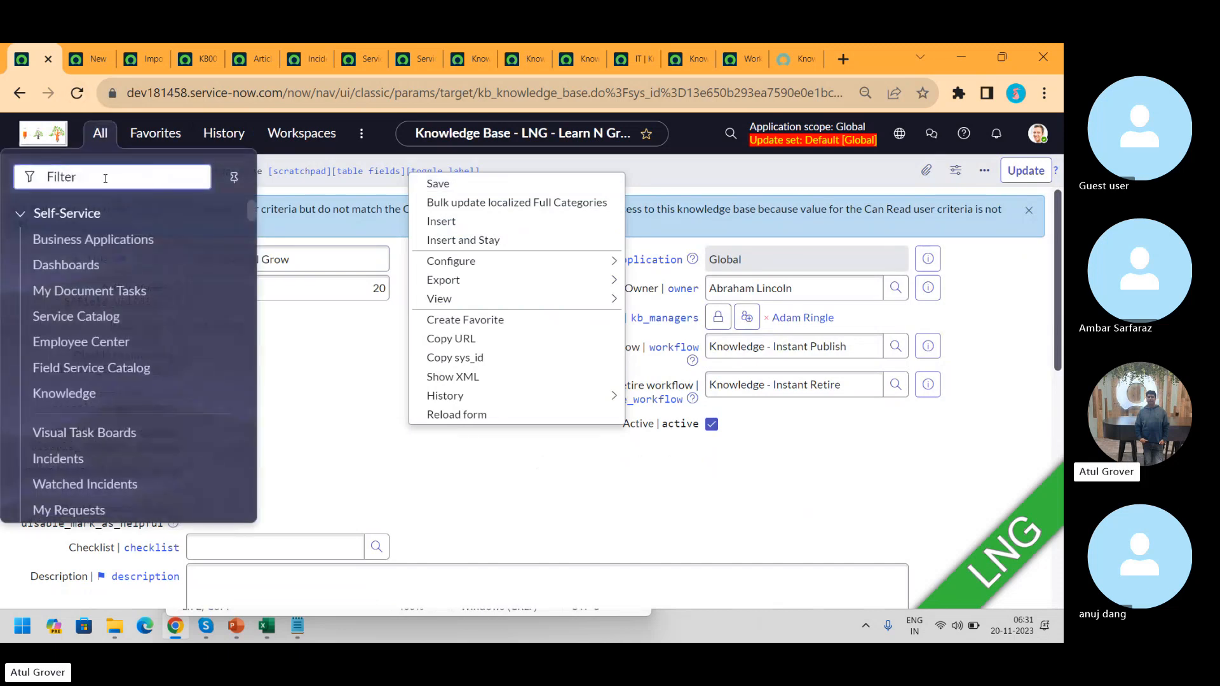
pyautogui.write('kno')
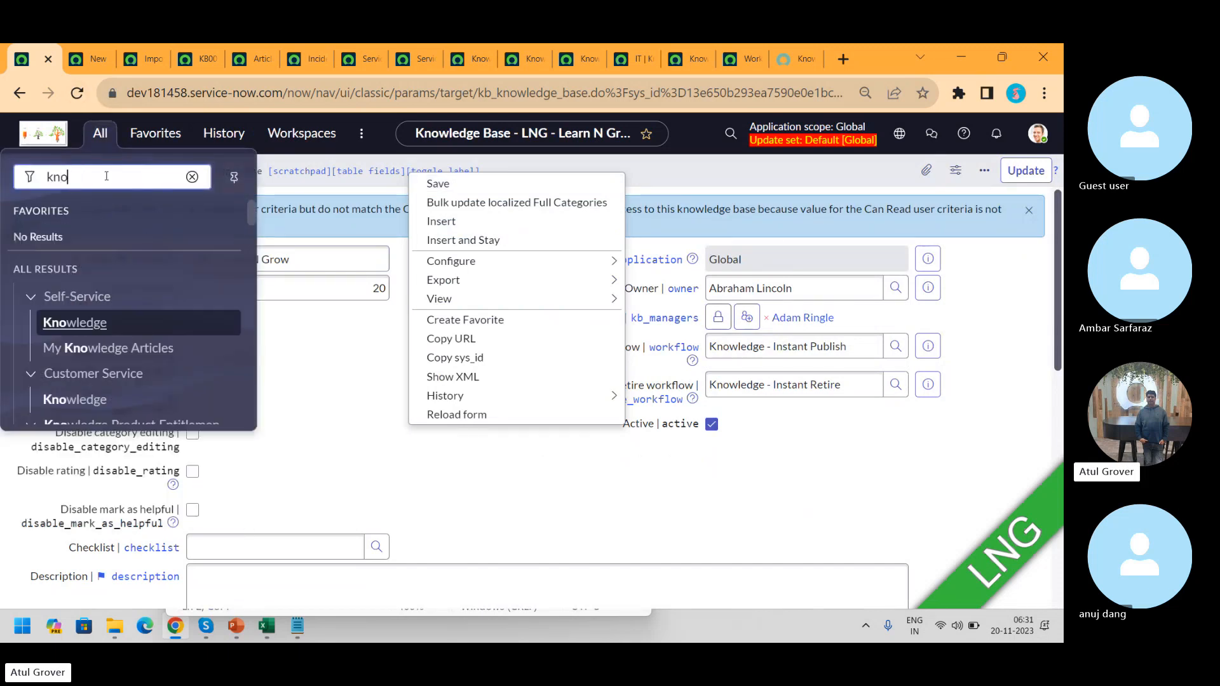
pyautogui.write('wledge')
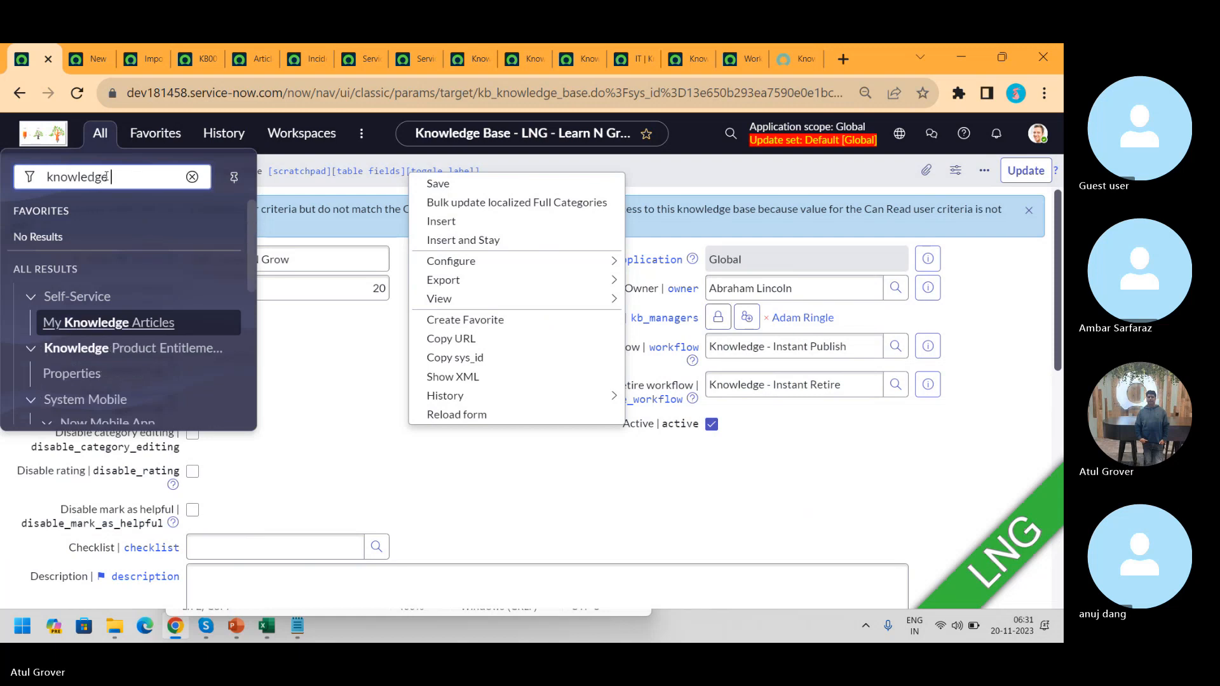
pyautogui.moveTo(250, 246); pyautogui.dragTo(252, 211)
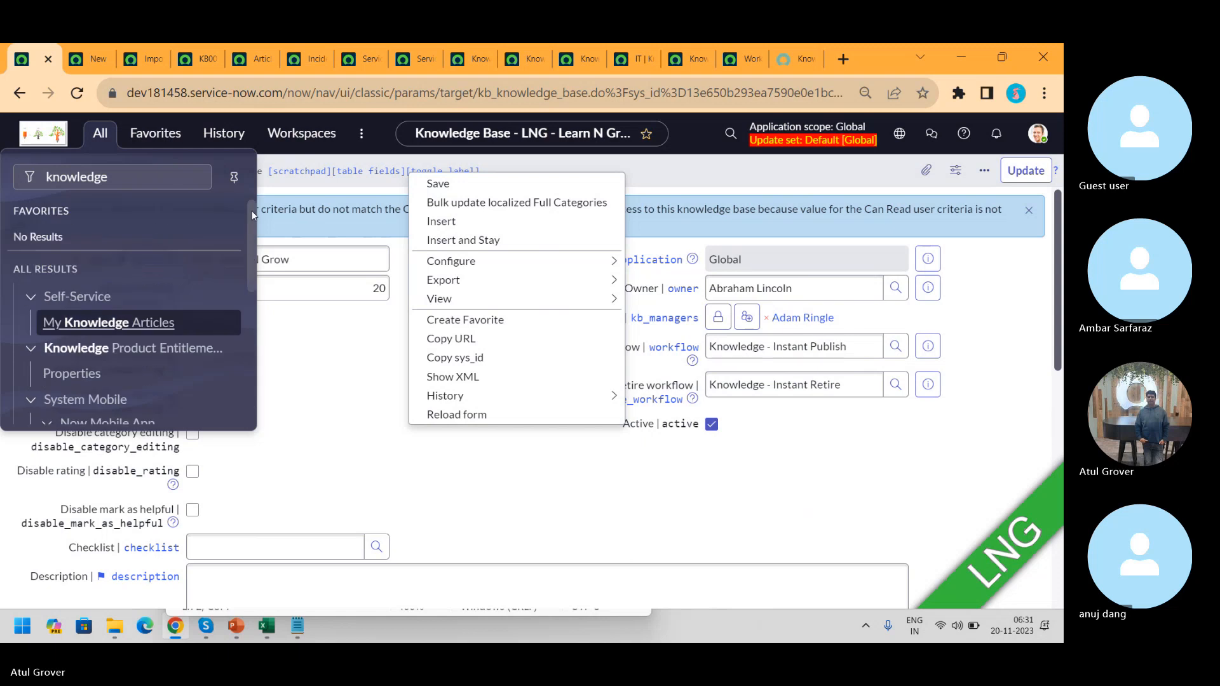
pyautogui.click(195, 188)
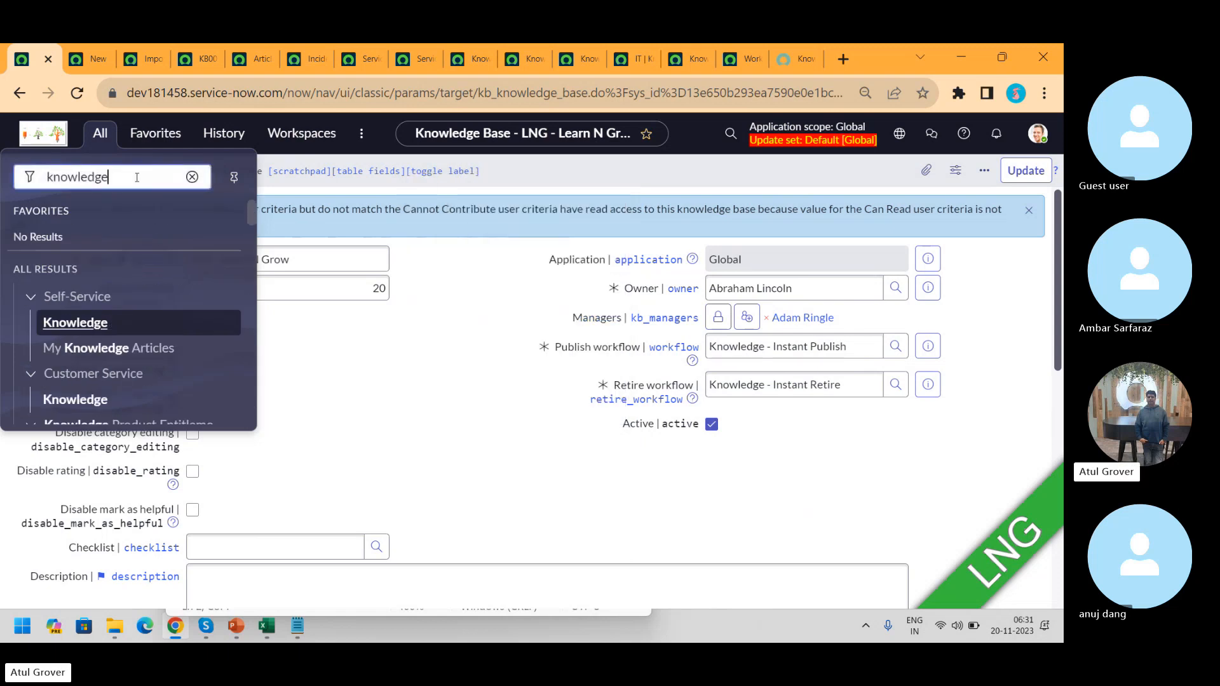
pyautogui.moveTo(257, 212); pyautogui.dragTo(251, 264)
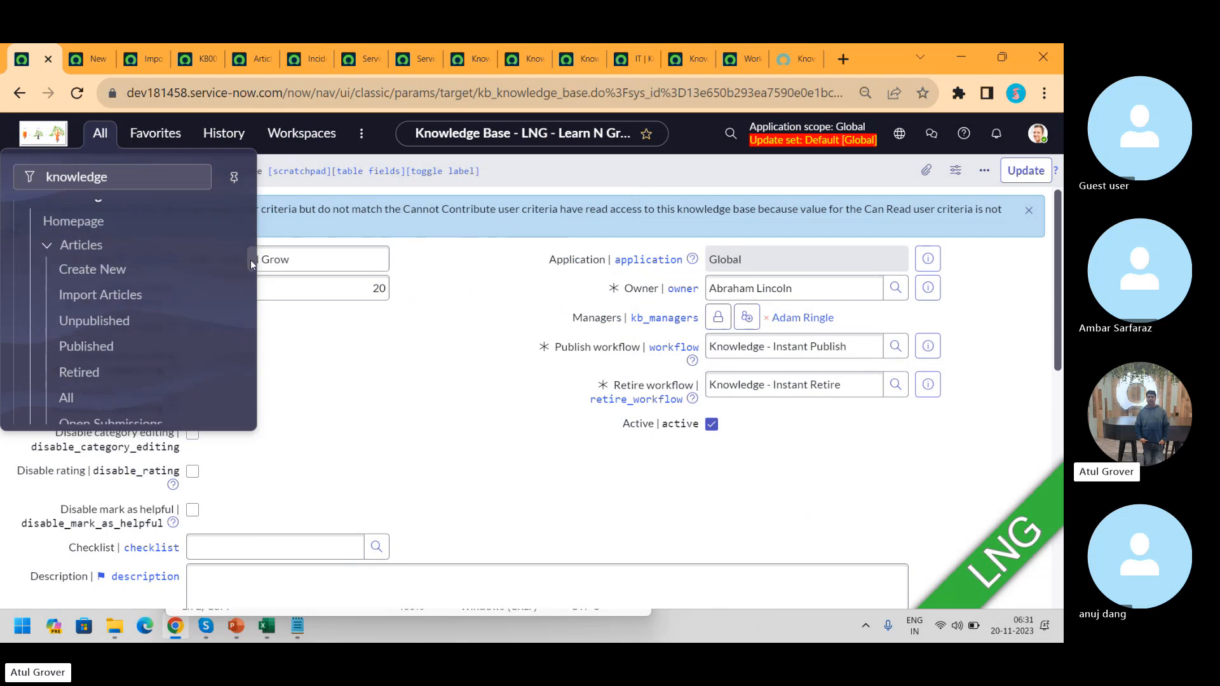
pyautogui.middleClick(95, 269)
pyautogui.click(94, 46)
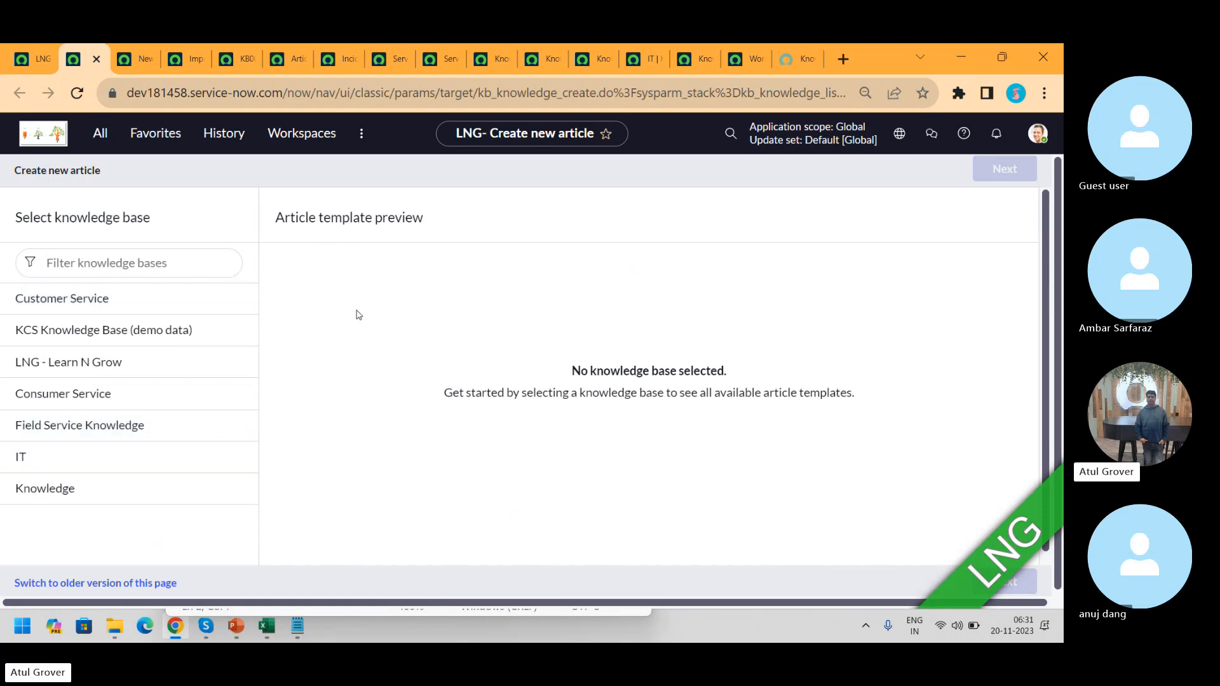
# - Open a new LNG - Learn N Grow article with the Standard template, review its form fields and return to template selection
pyautogui.click(68, 367)
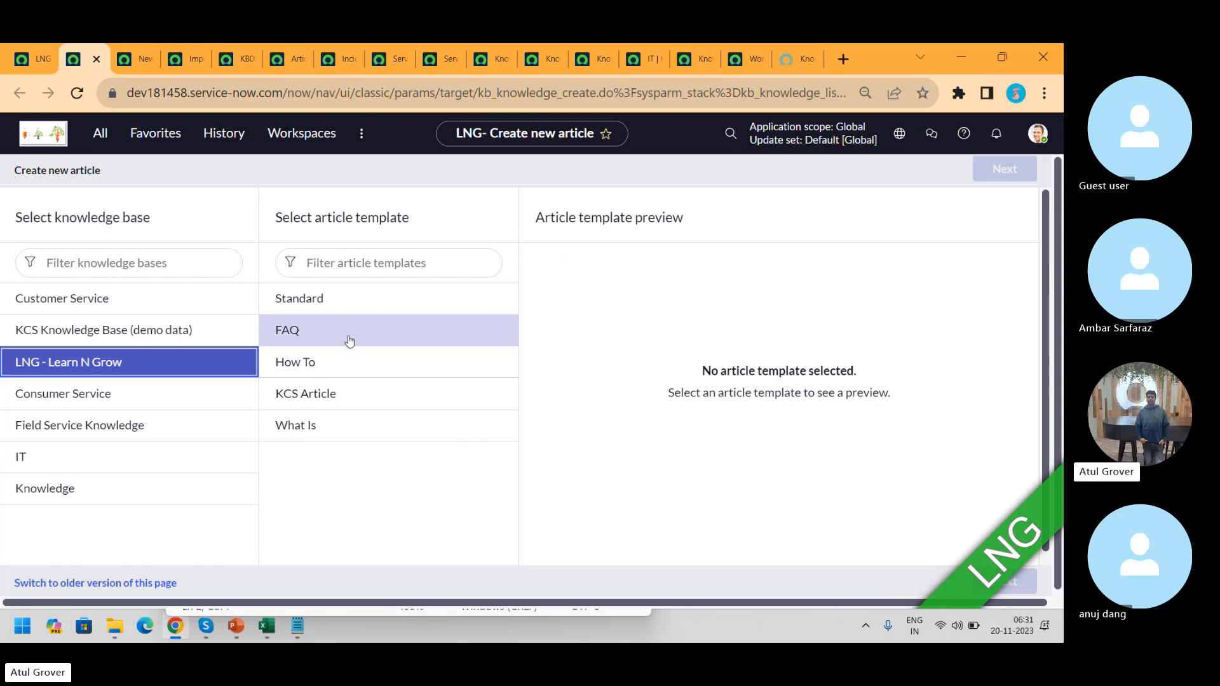
pyautogui.click(328, 303)
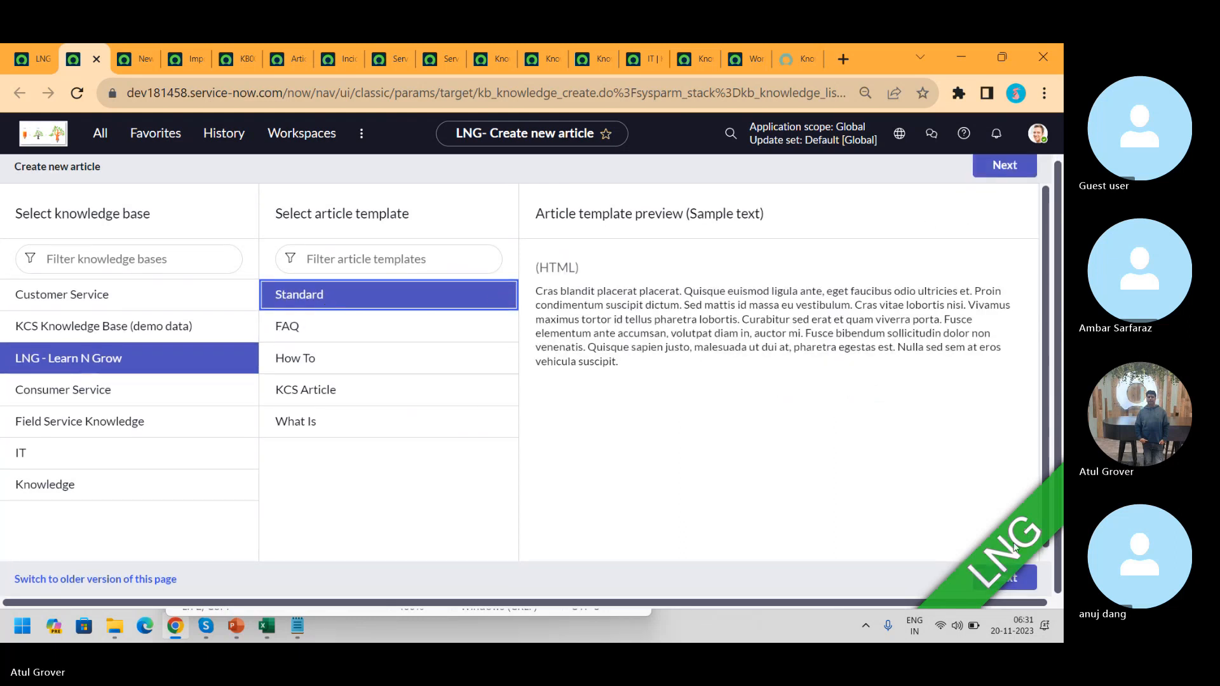
pyautogui.click(1019, 575)
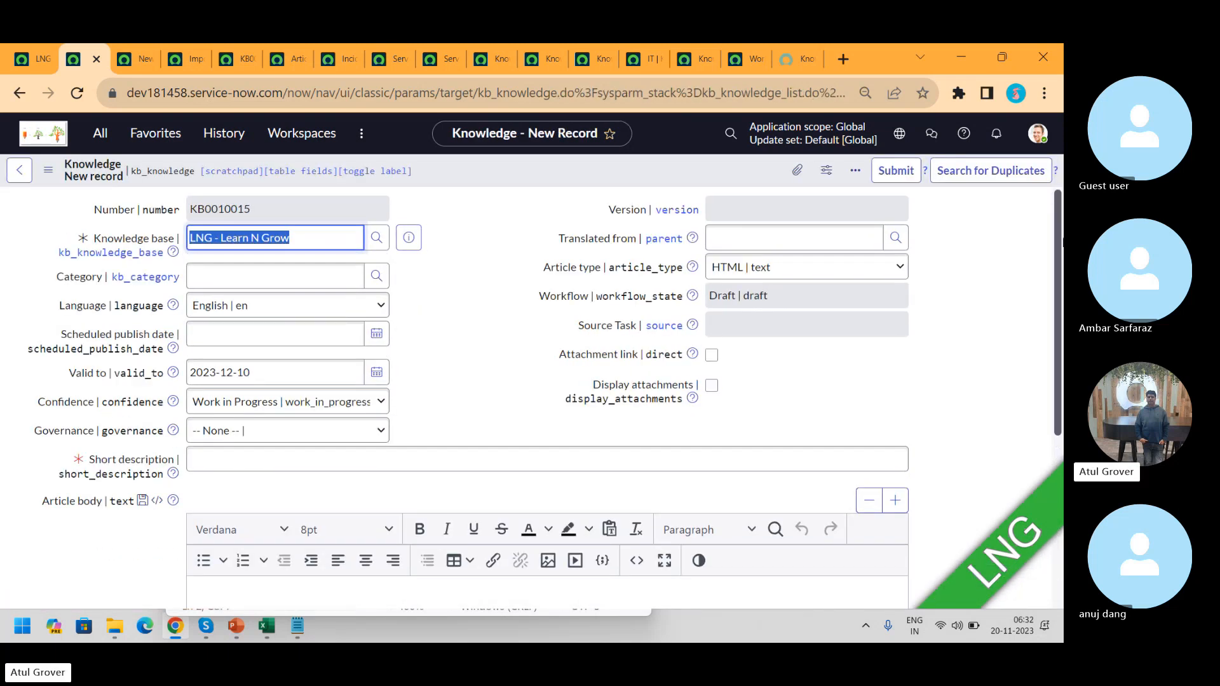
pyautogui.moveTo(1054, 238); pyautogui.dragTo(1058, 412)
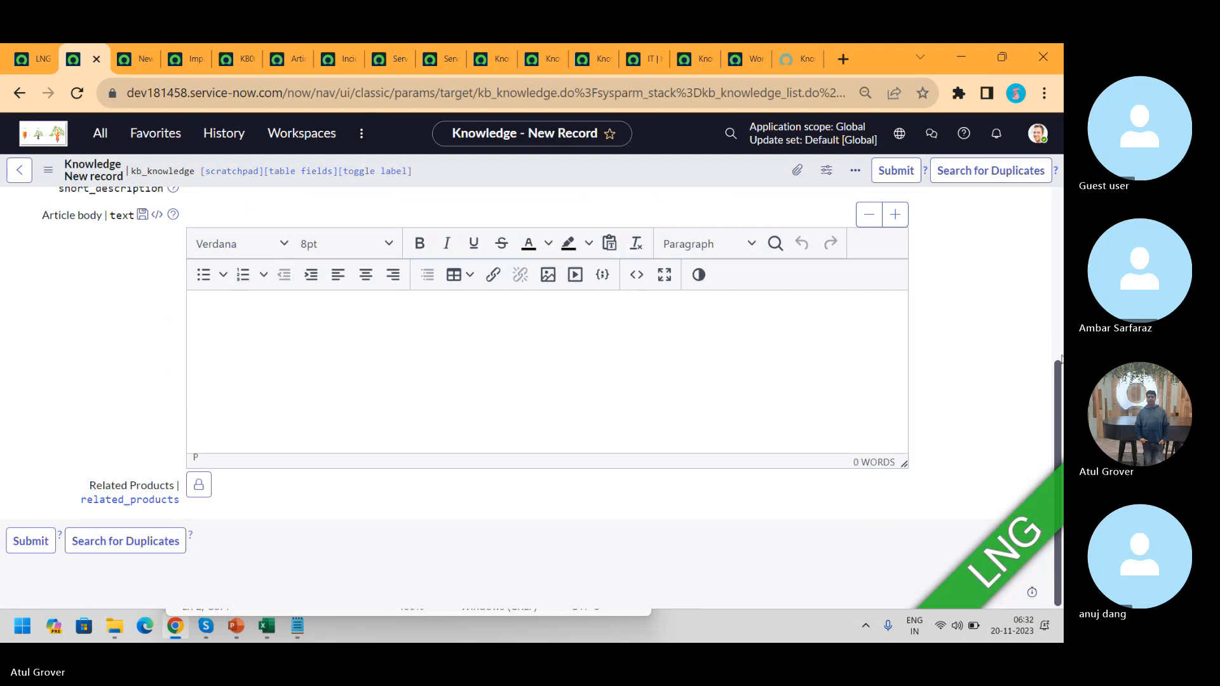
pyautogui.moveTo(1061, 360); pyautogui.dragTo(1057, 223)
pyautogui.click(16, 101)
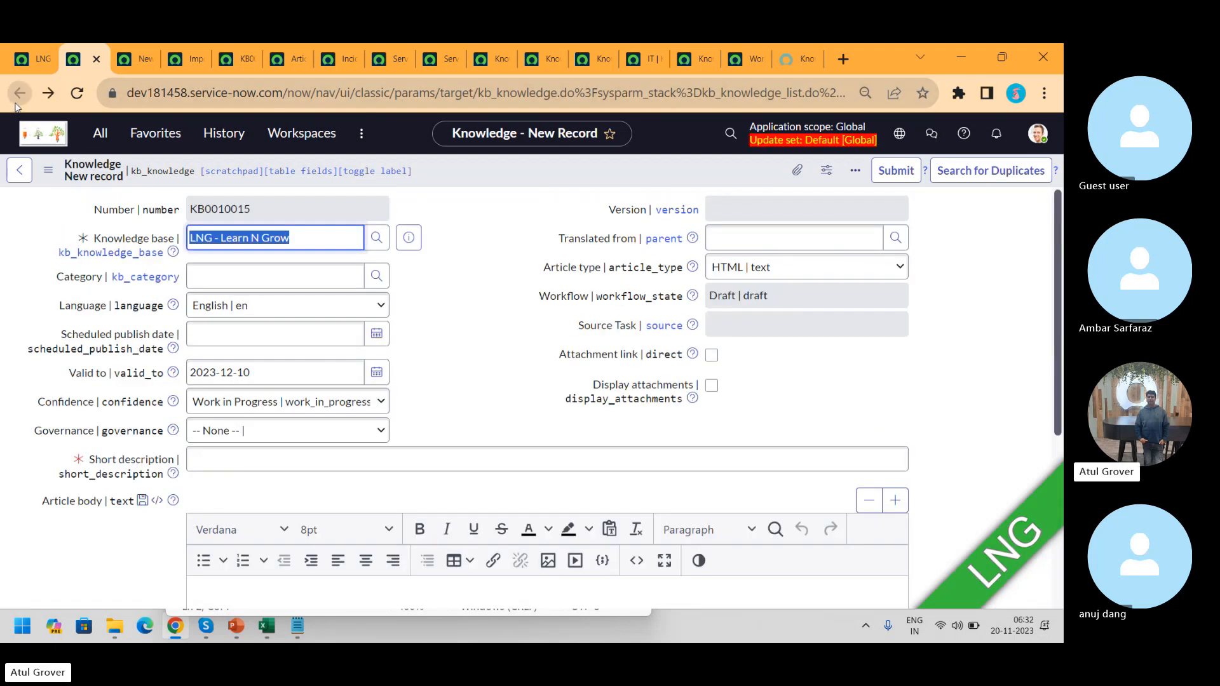
# - Open a new LNG - Learn N Grow article with the How To template, examine its Introduction and Instructions sections, and go back
pyautogui.click(125, 364)
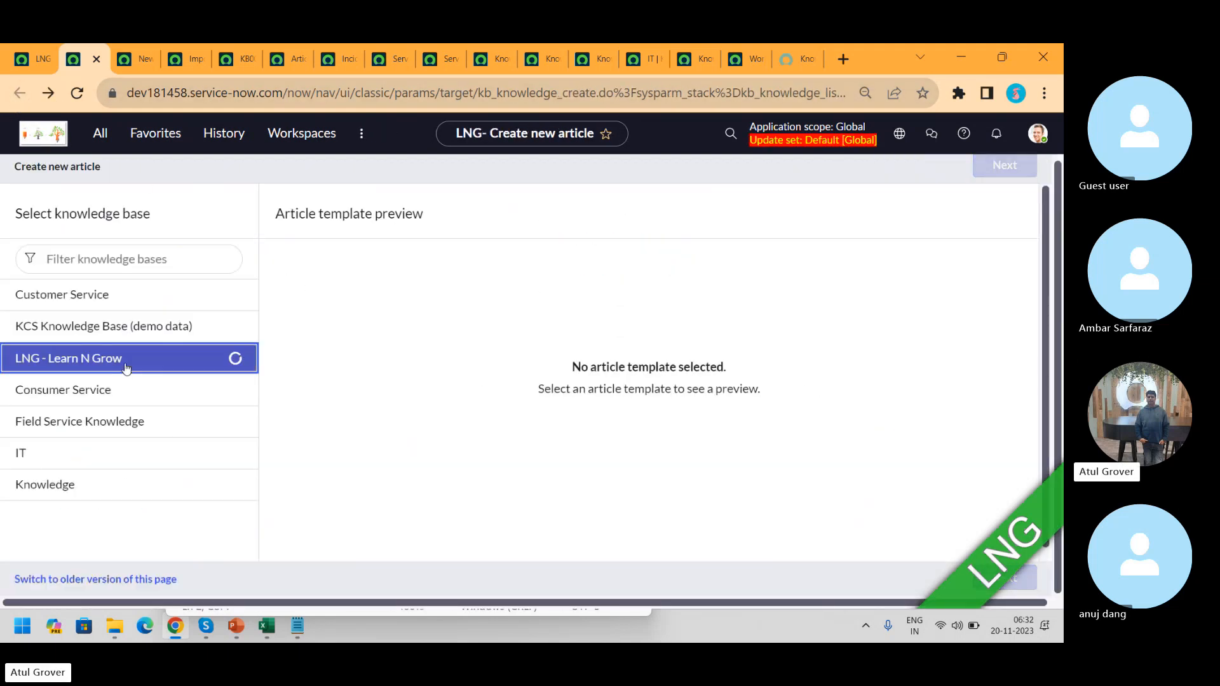
pyautogui.click(319, 359)
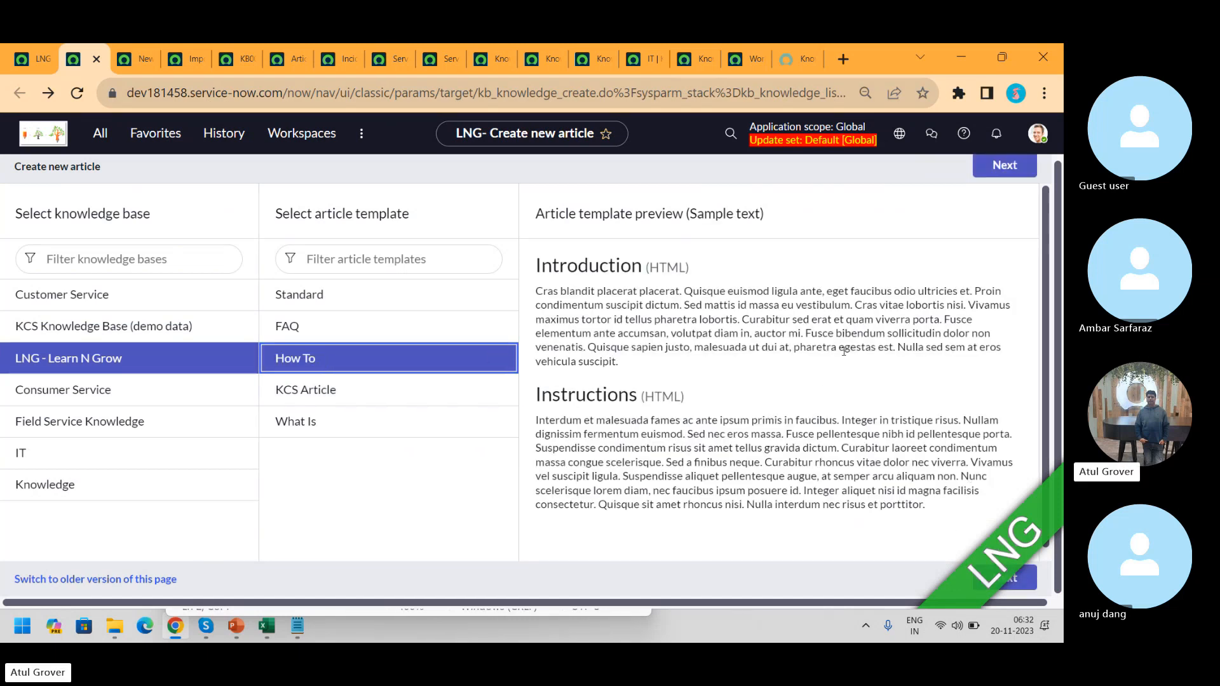
pyautogui.click(1020, 578)
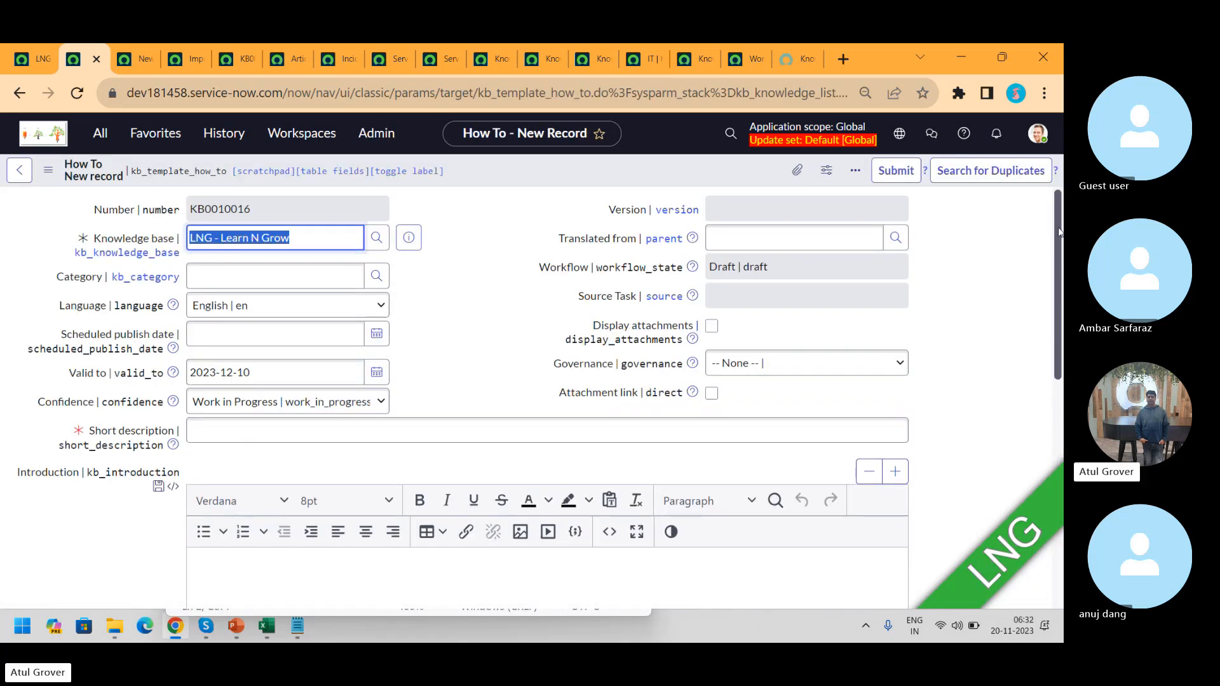
pyautogui.moveTo(1058, 233); pyautogui.dragTo(1063, 446)
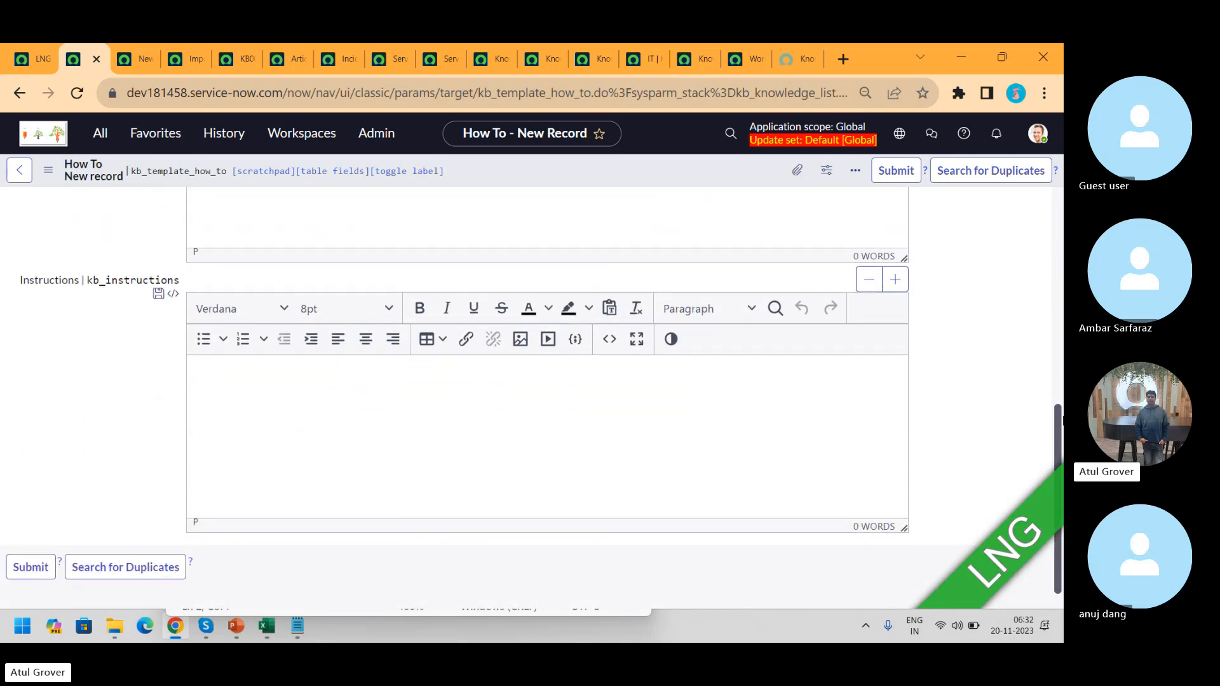
pyautogui.scroll(4, 555, 362)
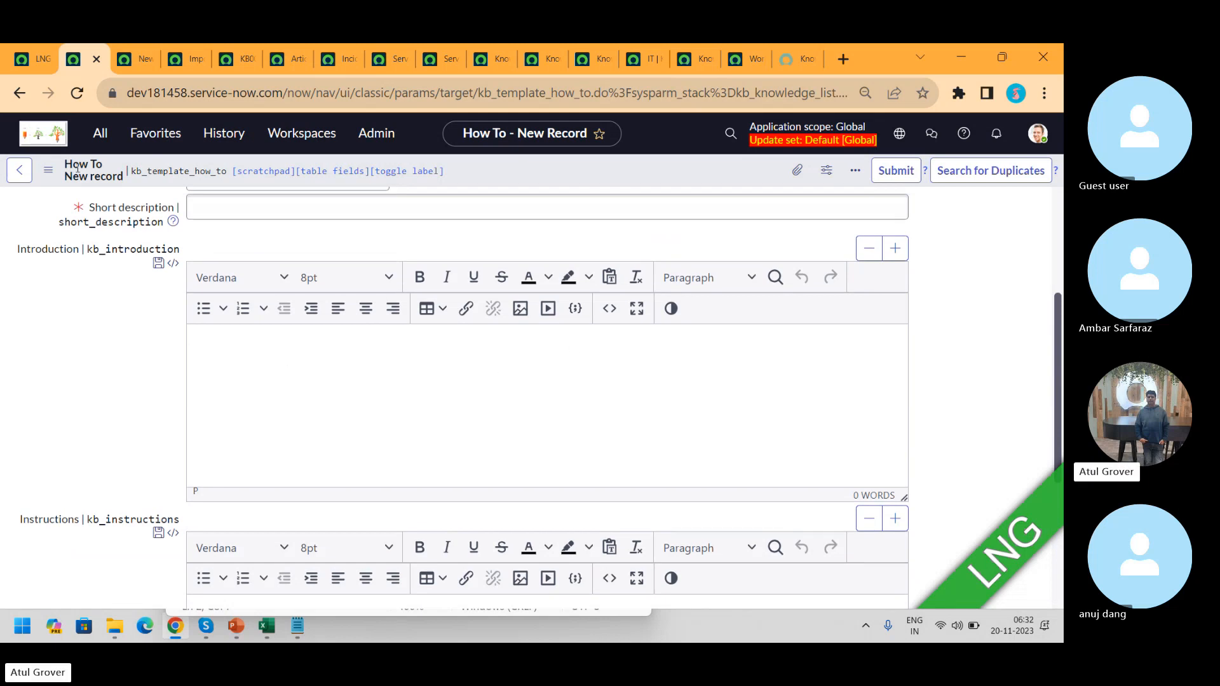
pyautogui.click(20, 93)
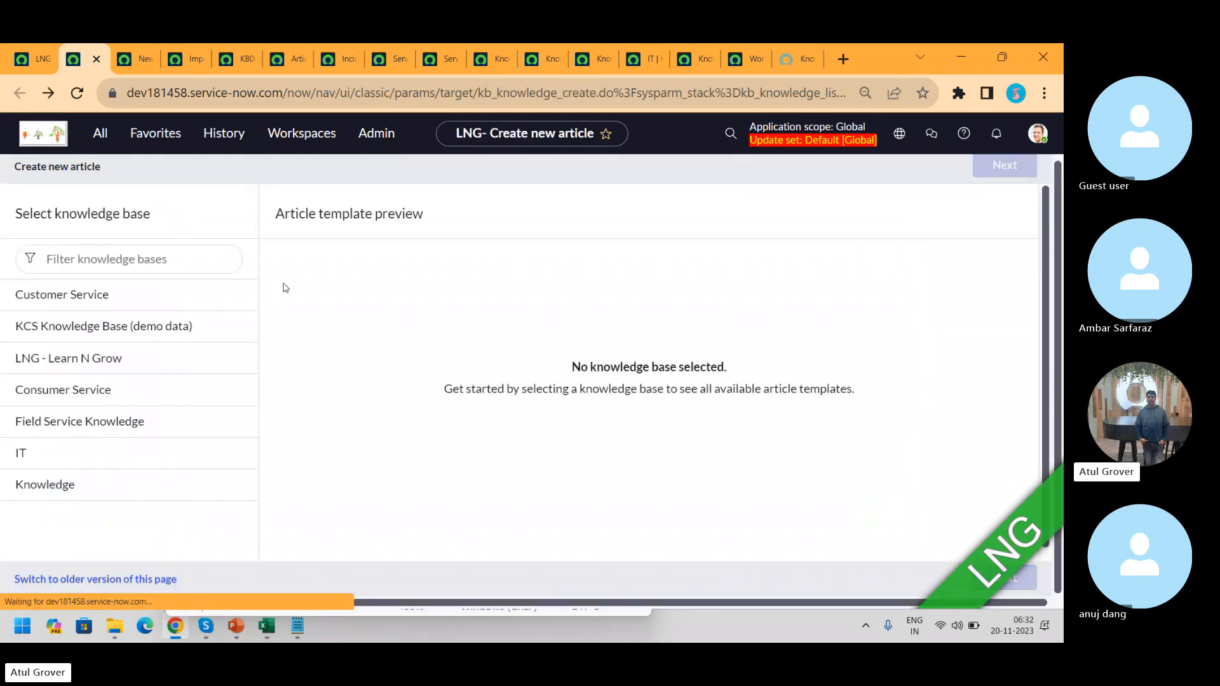
# - Preview the What Is template for LNG - Learn N Grow, then open a KCS Article form and examine it down to Resolution
pyautogui.click(116, 358)
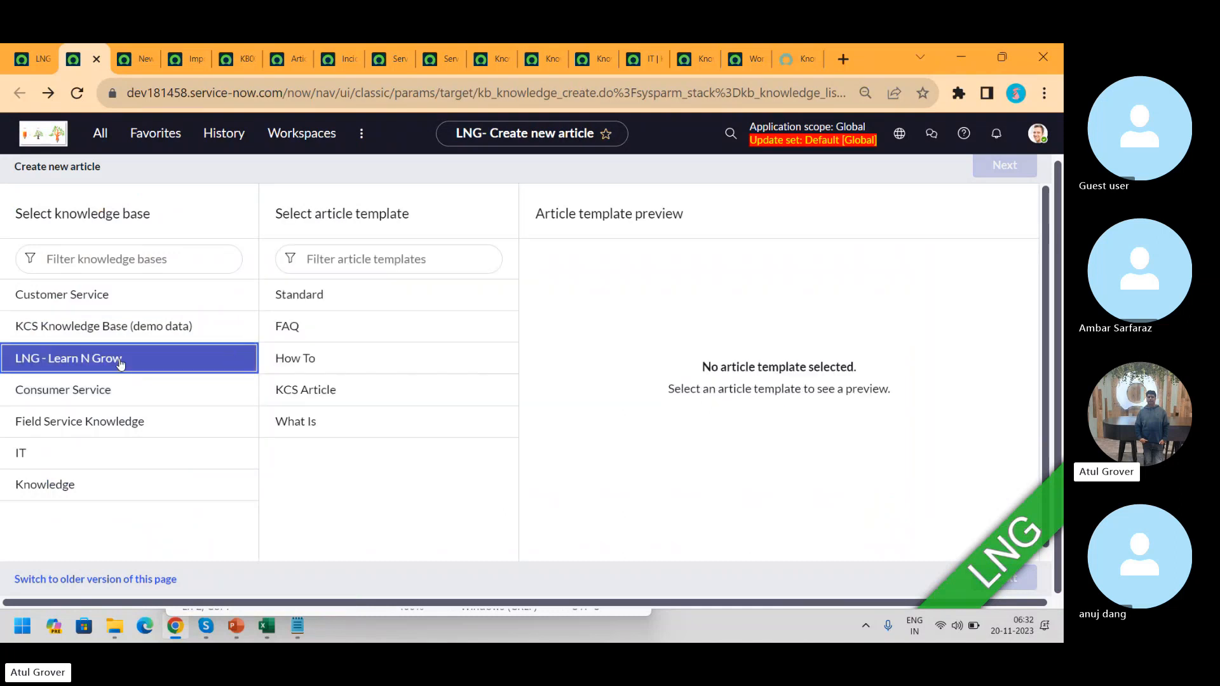
pyautogui.click(328, 422)
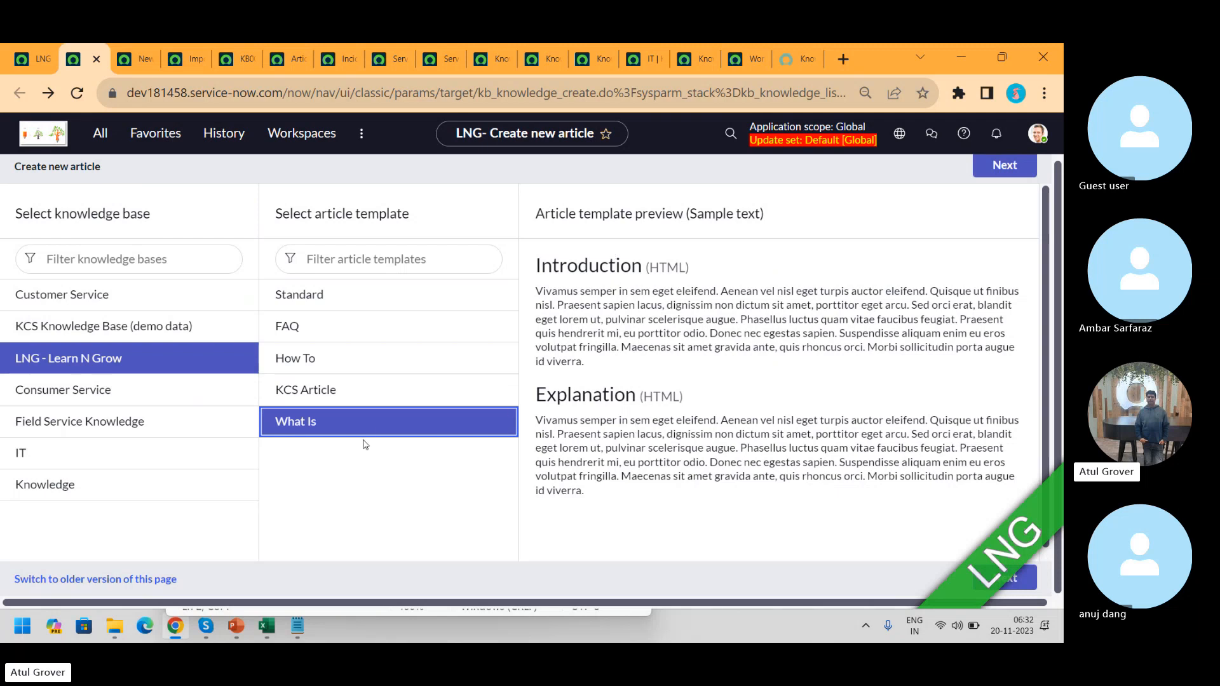
pyautogui.click(315, 396)
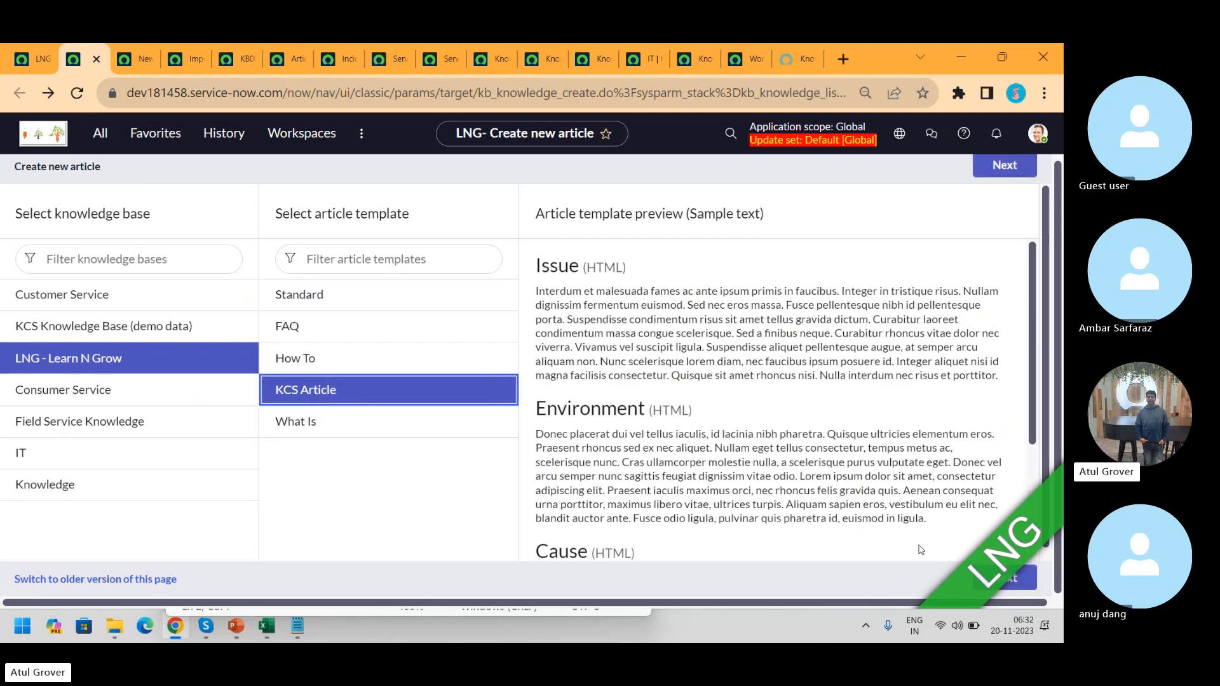
pyautogui.click(1003, 570)
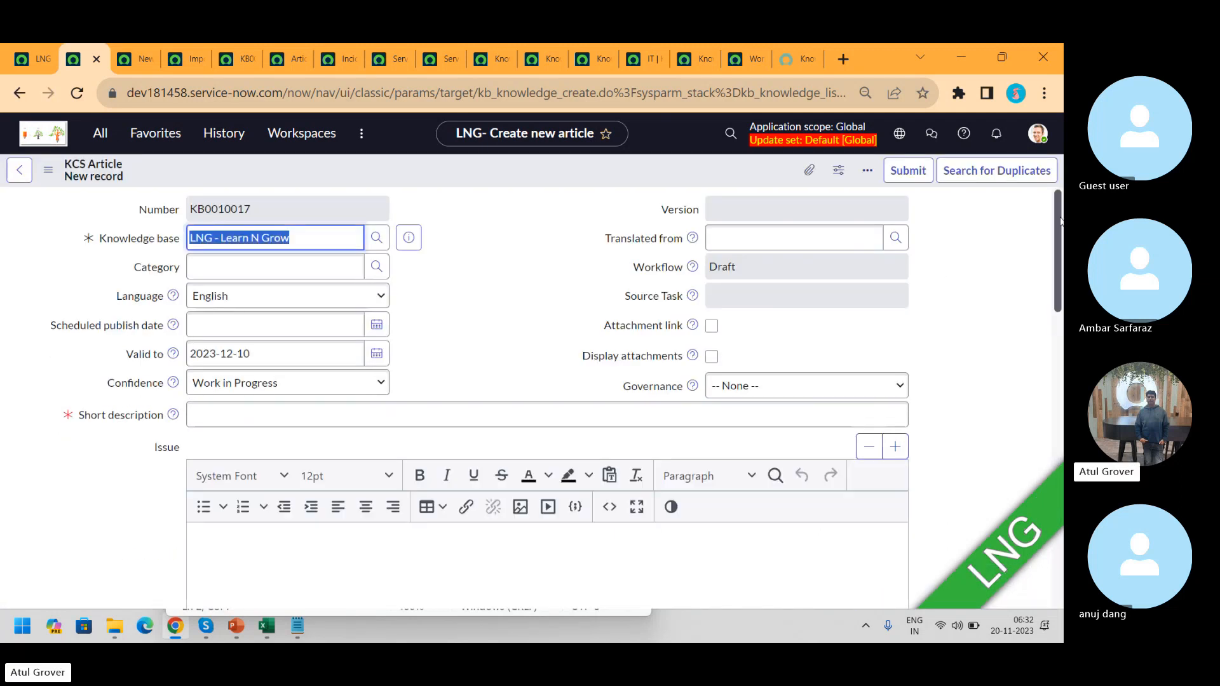
pyautogui.moveTo(1059, 222); pyautogui.dragTo(1058, 529)
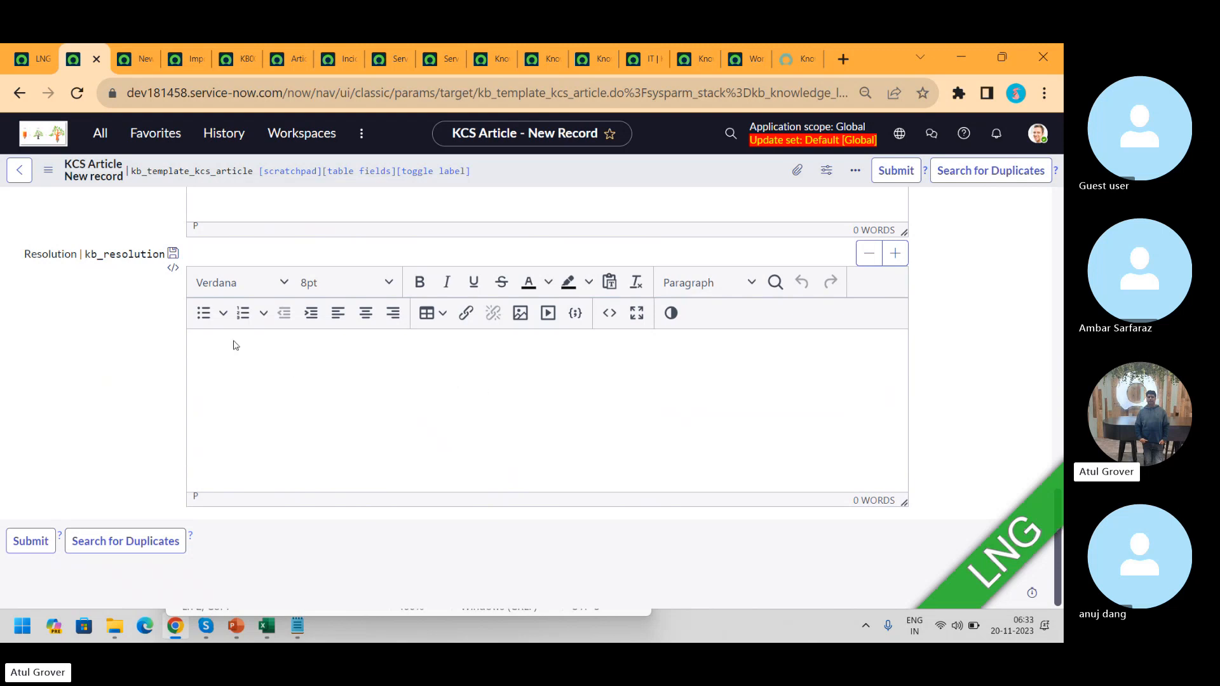
pyautogui.click(206, 337)
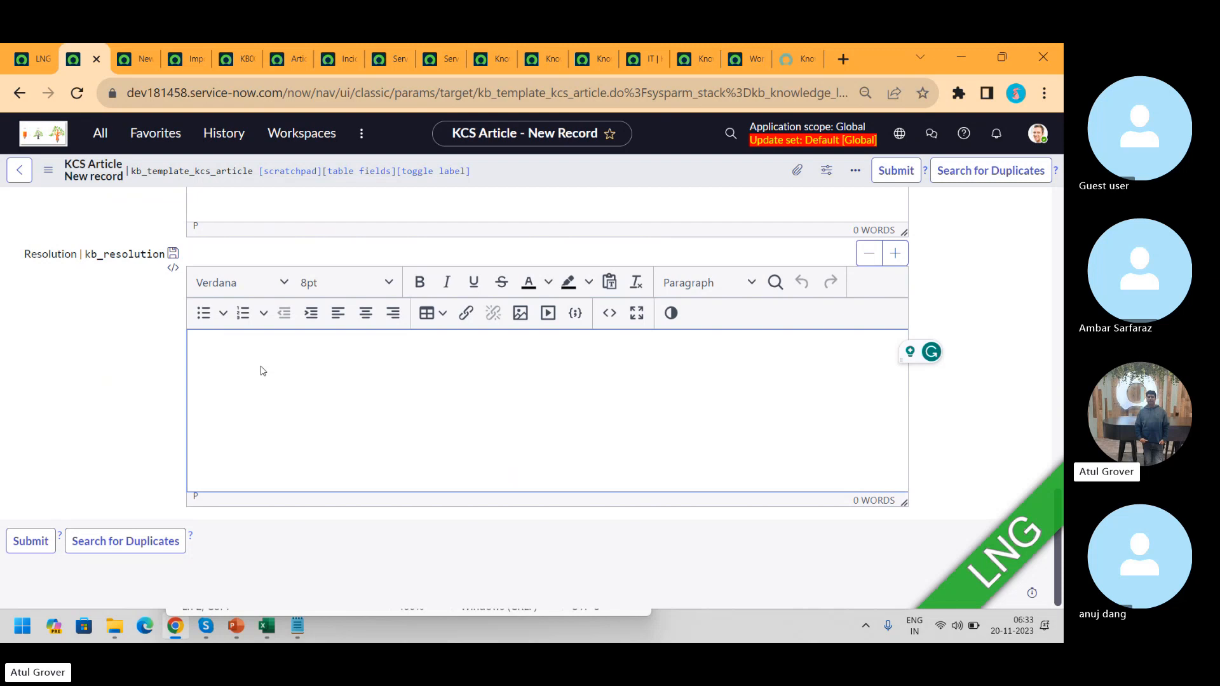
# - Switch to the Skype call, dismiss the floating recording notice, and return to the KCS Article form in Chrome
pyautogui.hotkey('alt', 'Tab')
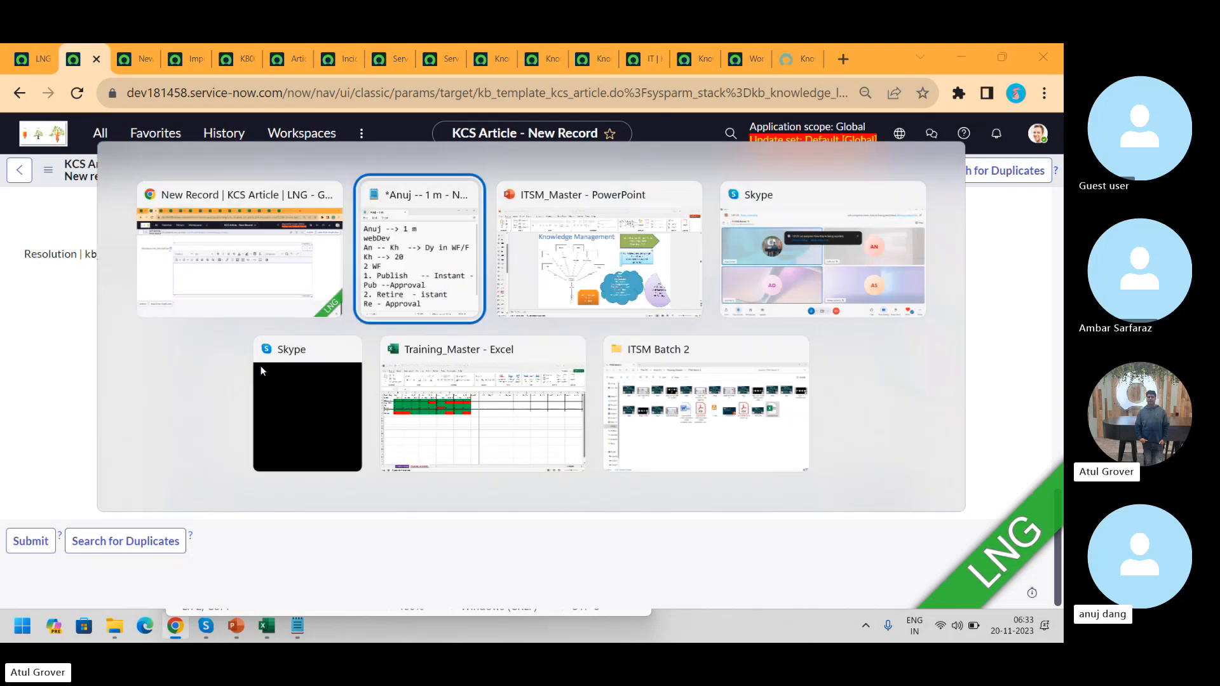
pyautogui.hotkey('alt', 'Tab')
pyautogui.hotkey('alt', 'Tab')
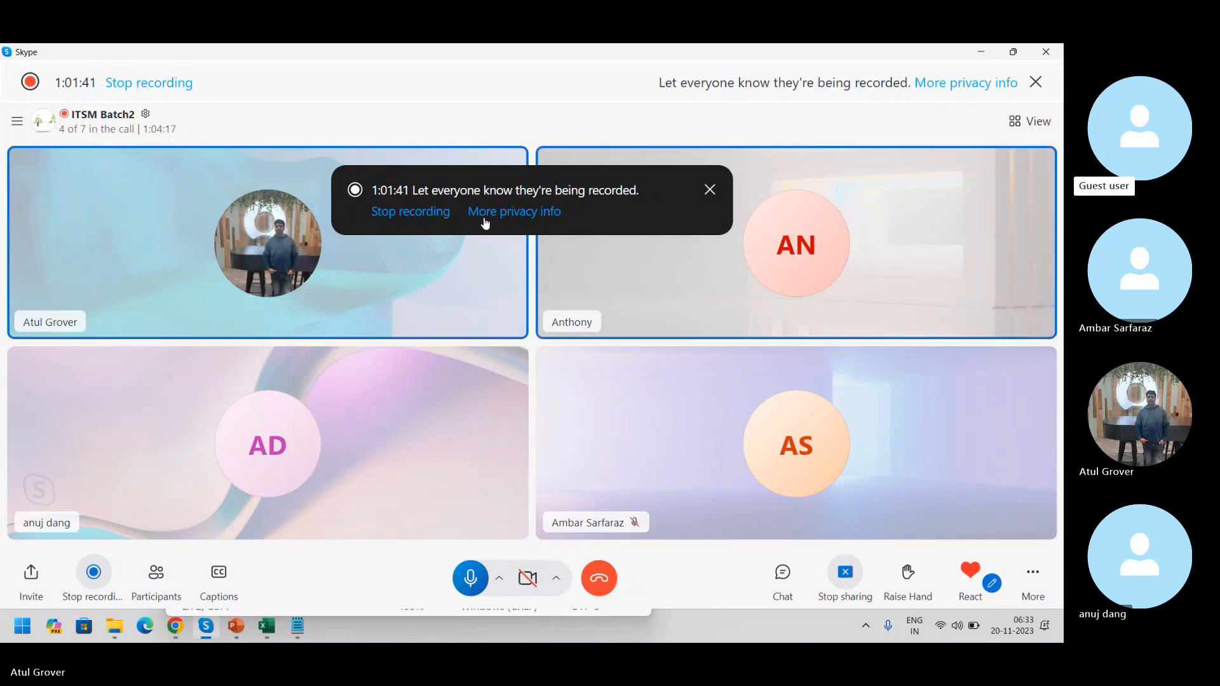
pyautogui.click(710, 191)
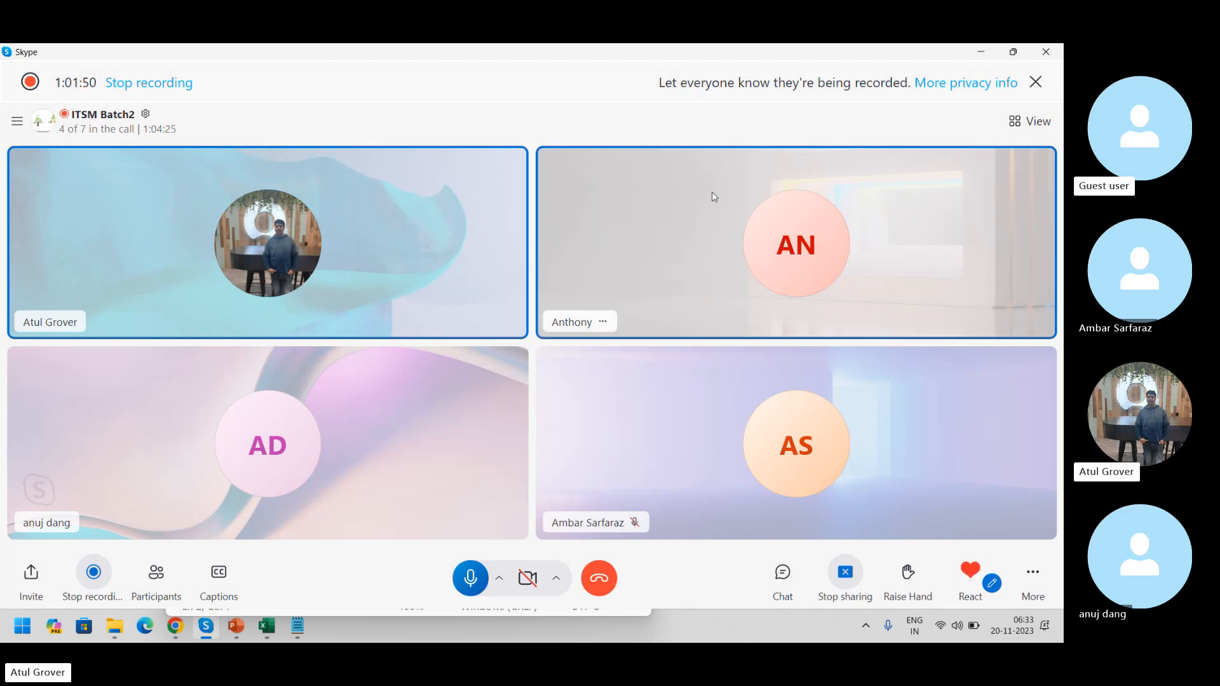
pyautogui.hotkey('alt', 'Tab')
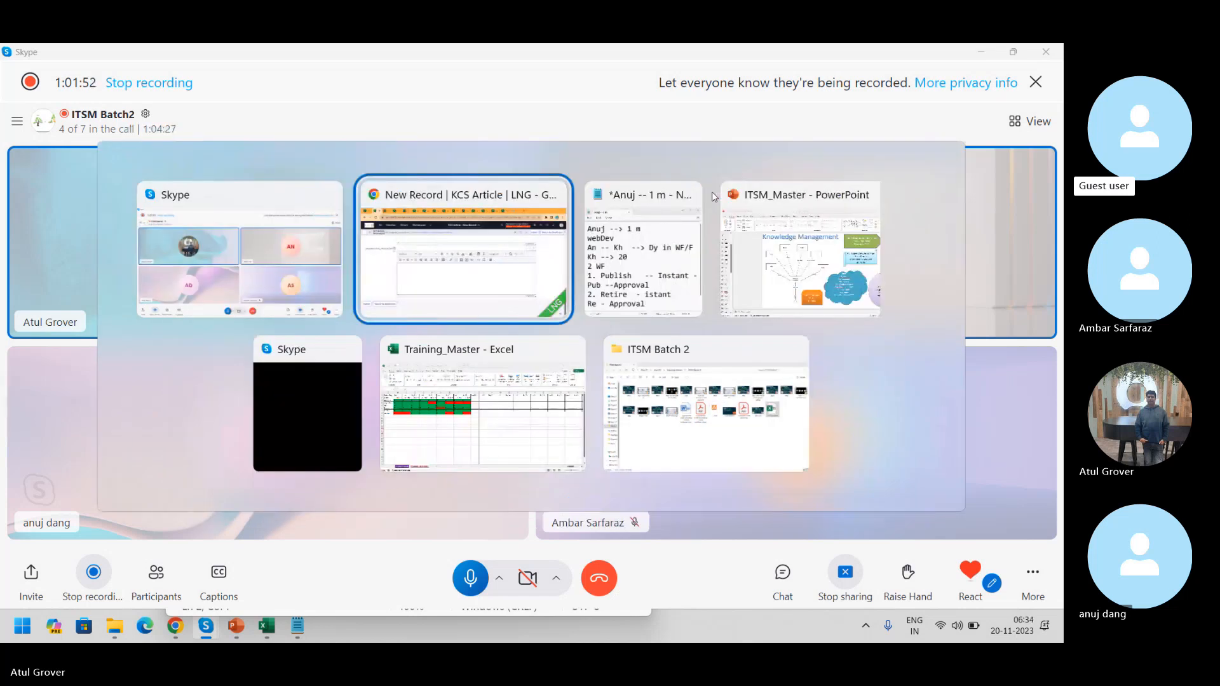
pyautogui.hotkey('alt', 'Tab')
pyautogui.hotkey('alt', 'Tab')
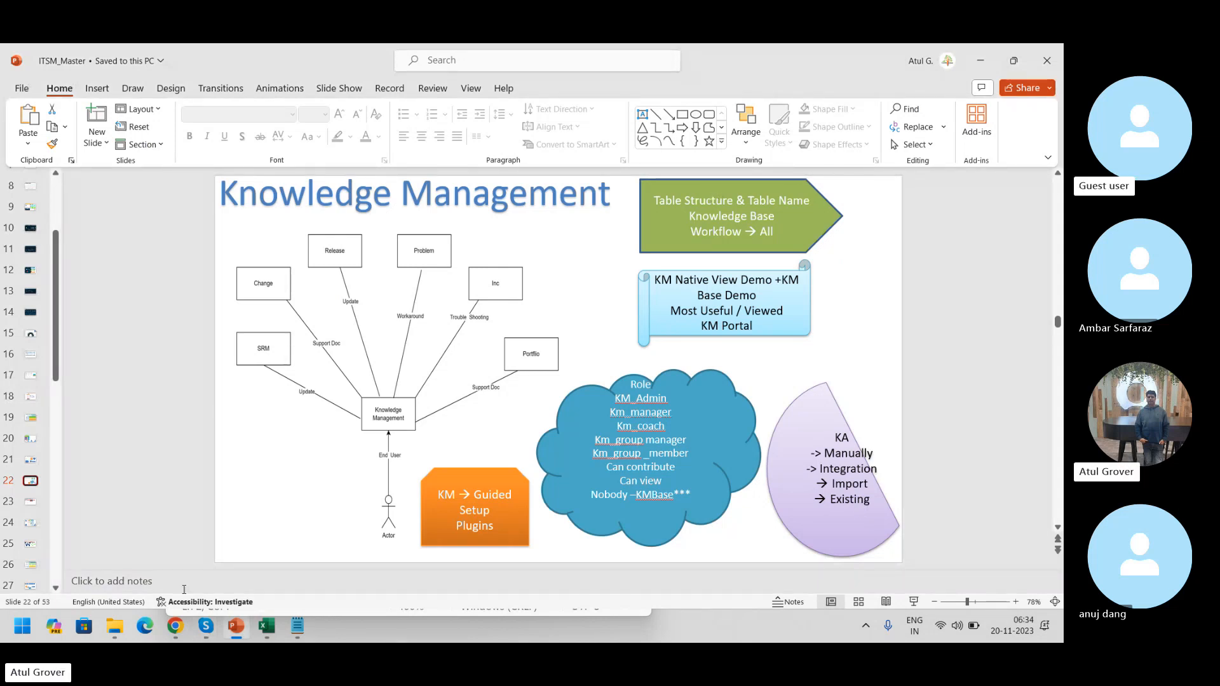
pyautogui.click(176, 627)
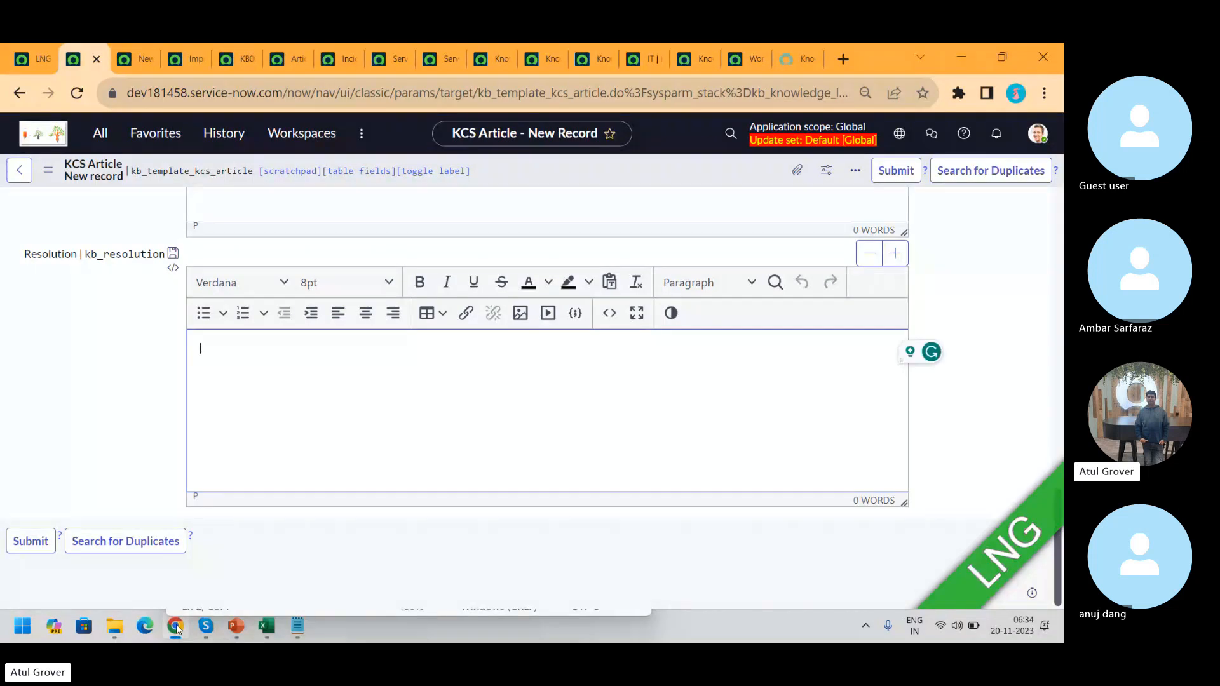
# - Filter the navigator by incide, open the list of open incidents, and open the "Request for router upgrade on KX5000" incident
pyautogui.click(100, 134)
pyautogui.write('incud')
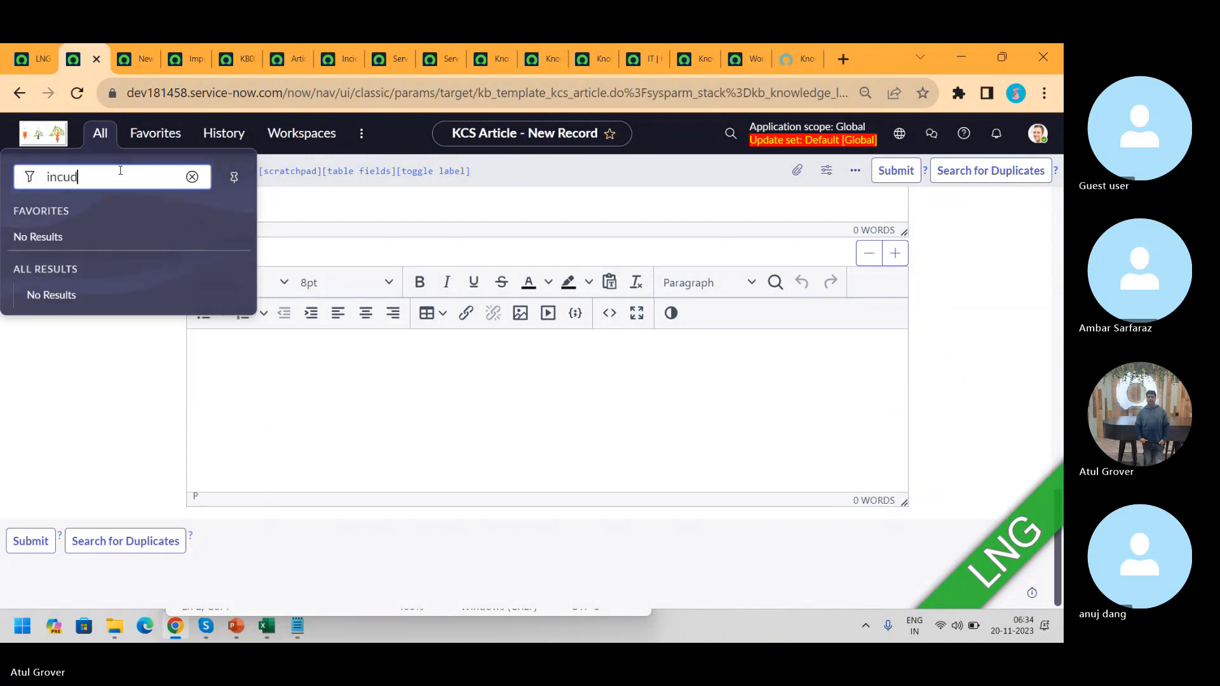
pyautogui.press('BackSpace')
pyautogui.press('BackSpace')
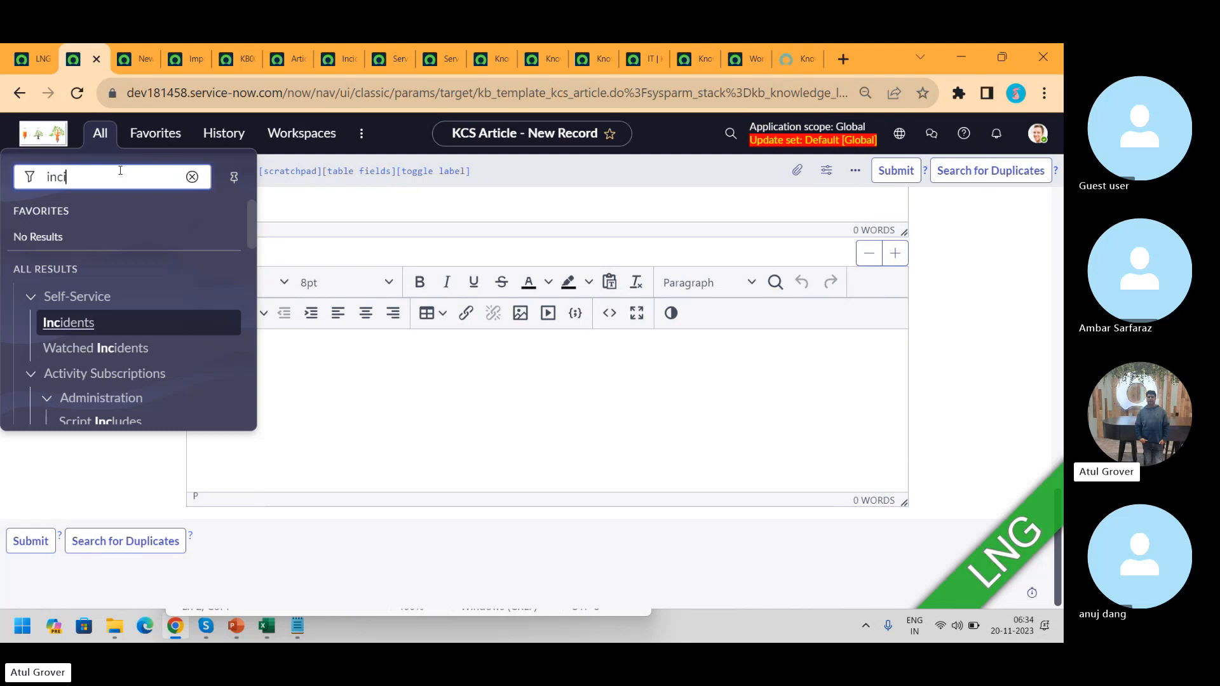
pyautogui.write('de')
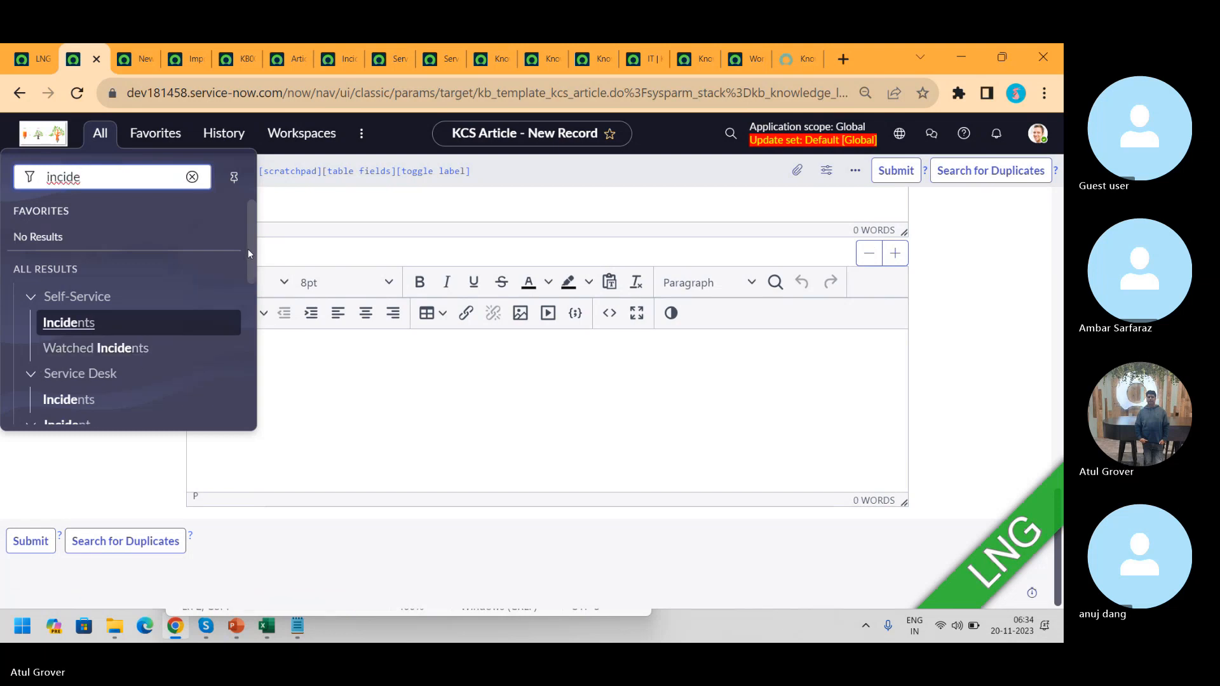
pyautogui.moveTo(248, 252); pyautogui.dragTo(248, 319)
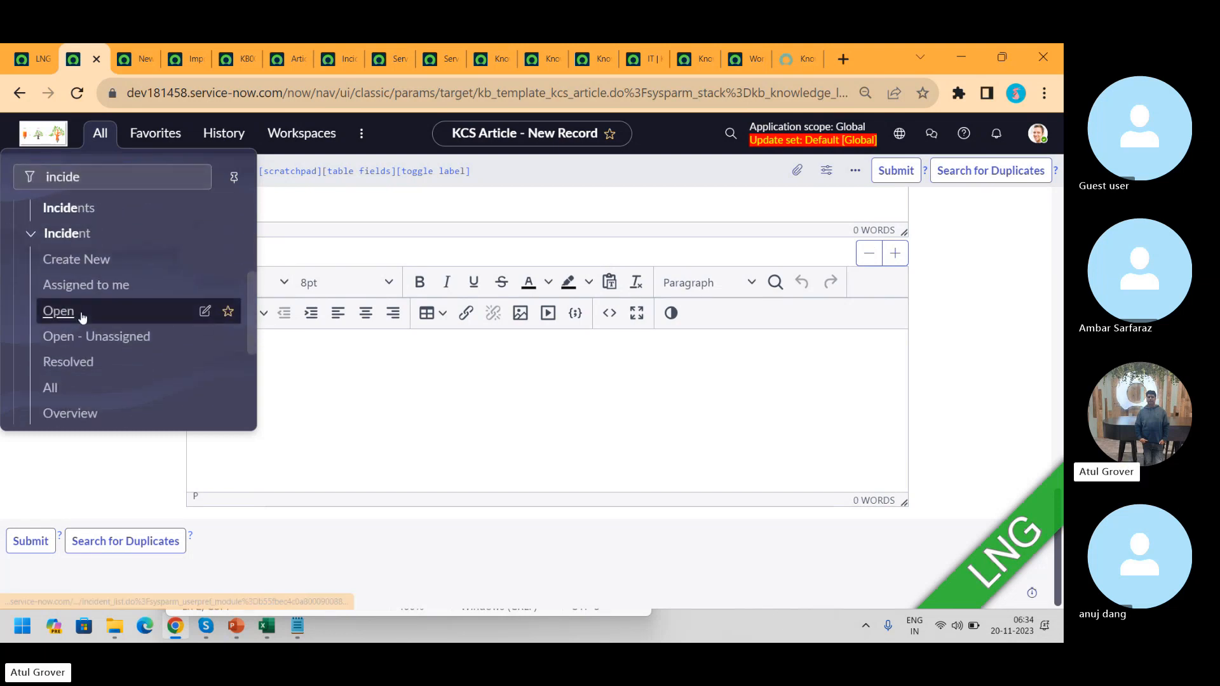
pyautogui.click(58, 311)
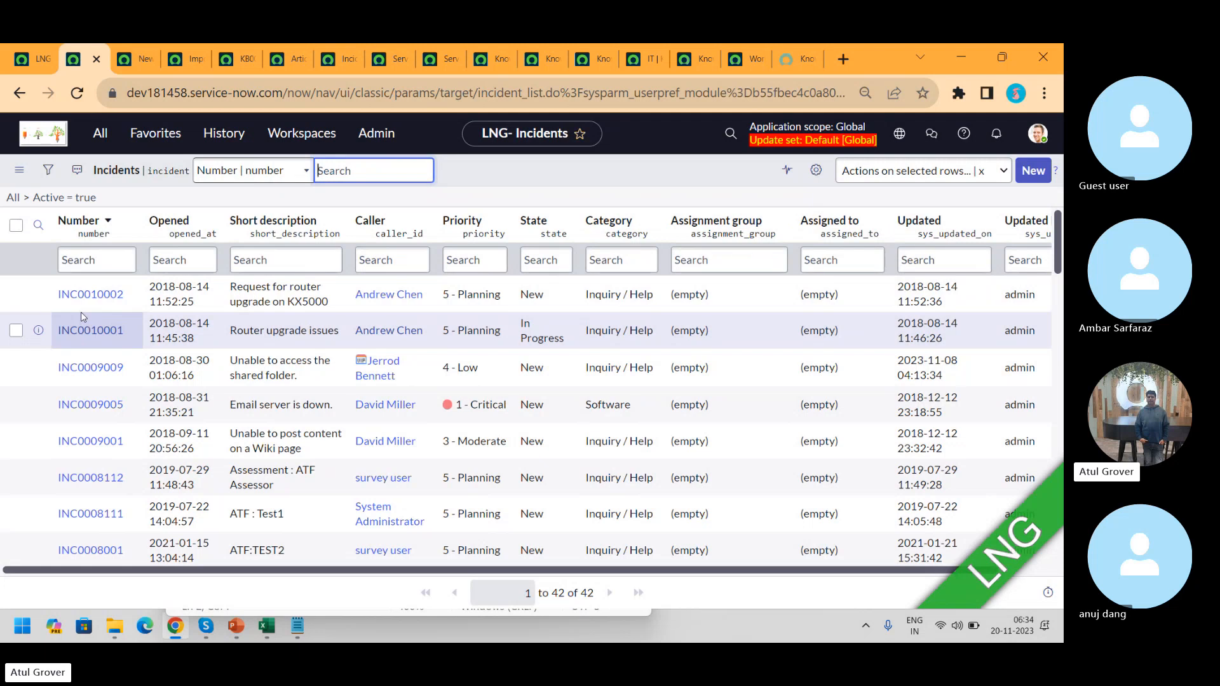
pyautogui.click(93, 297)
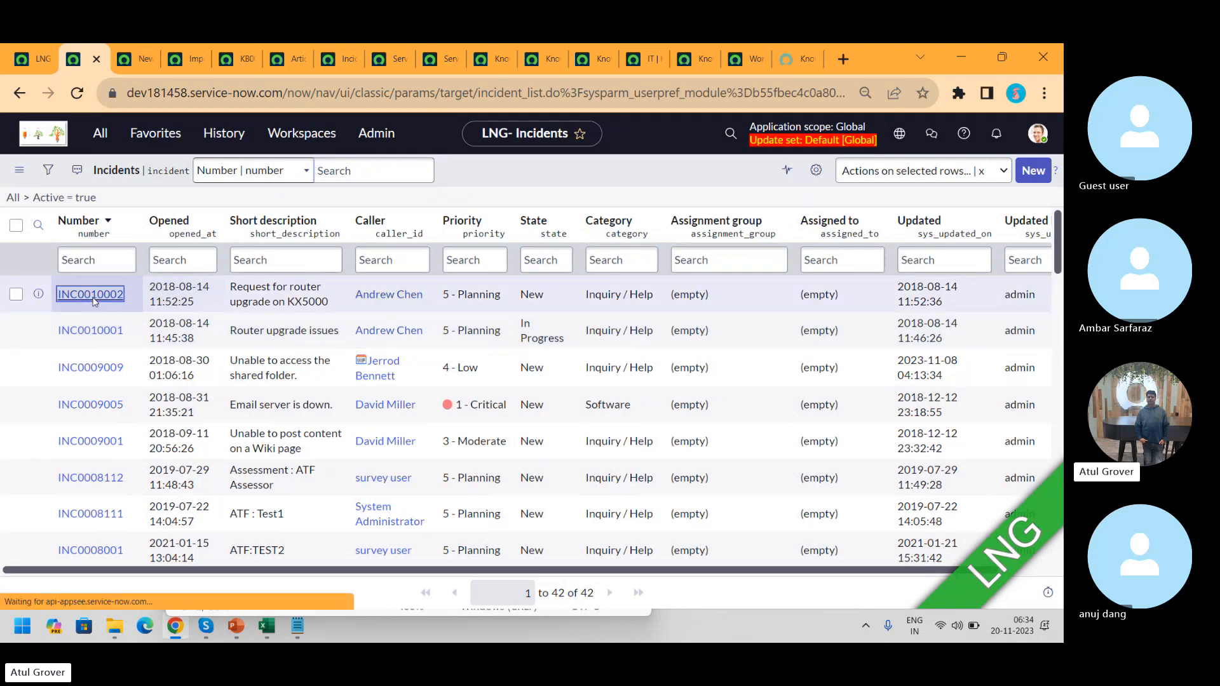